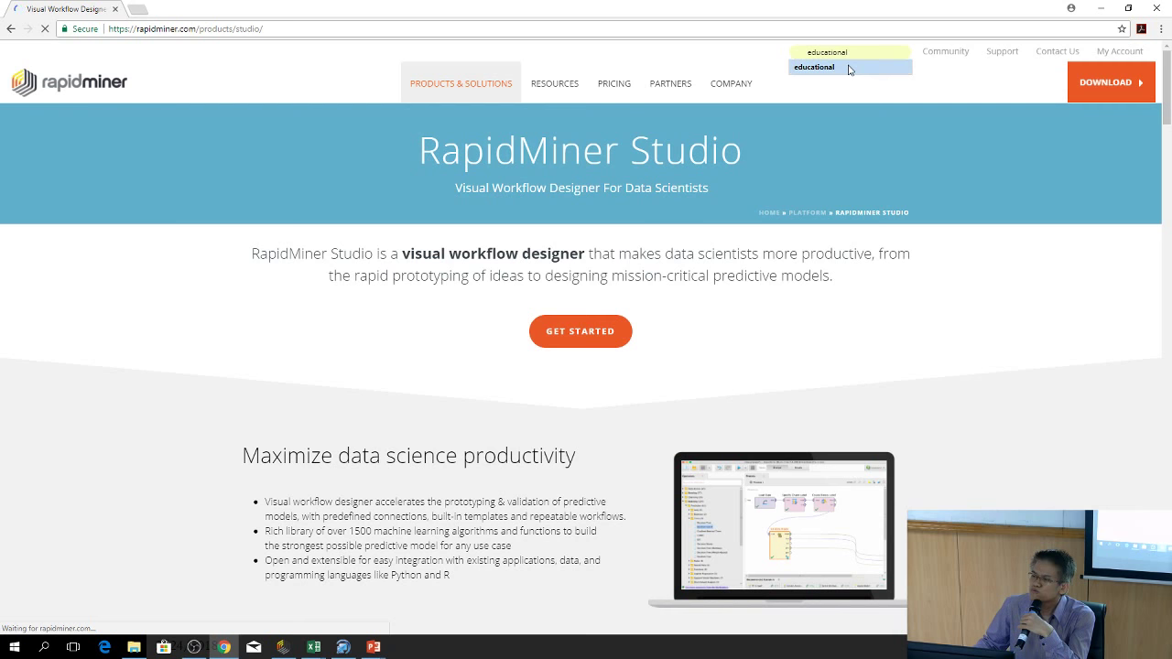
Open the RapidMiner Educational License Program page from the 'educational' search and skim its FAQ
{"action": "left_click", "coordinate": [847, 67]}
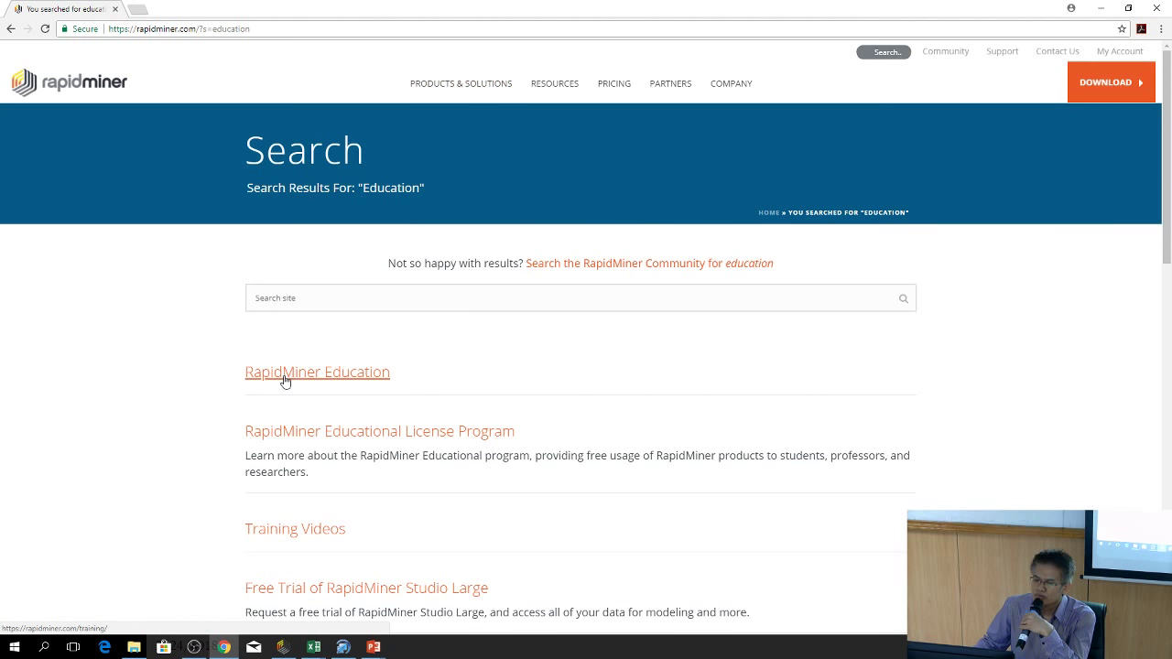
{"action": "left_click", "coordinate": [455, 441]}
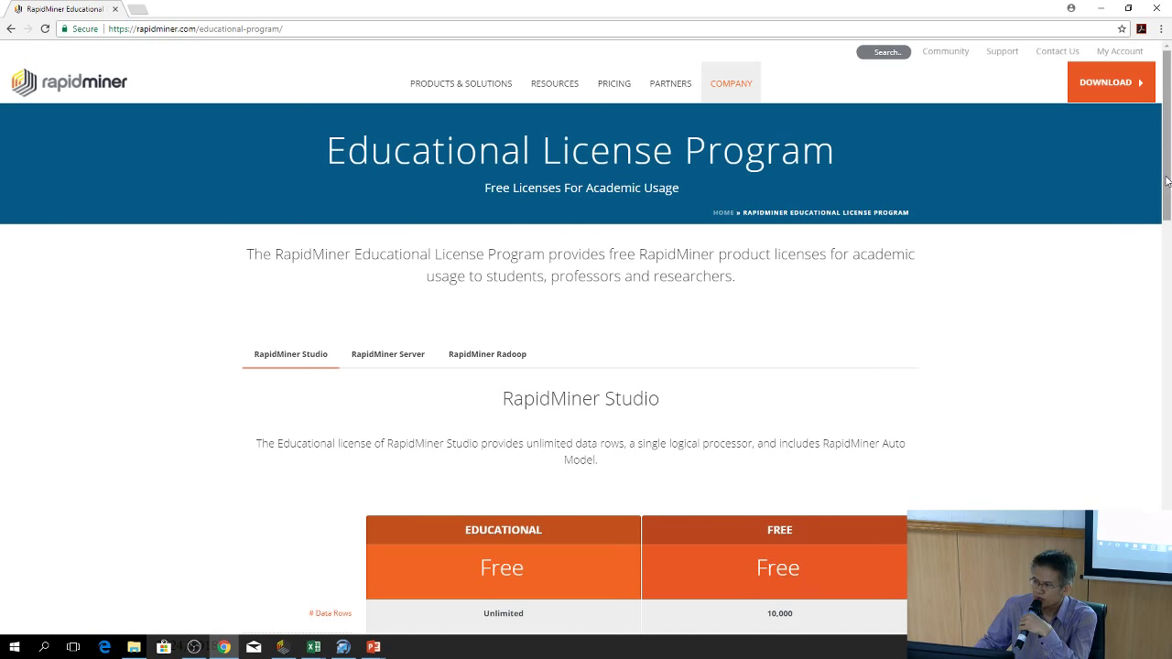
{"action": "scroll", "coordinate": [1166, 181], "scroll_direction": "down", "scroll_amount": 15}
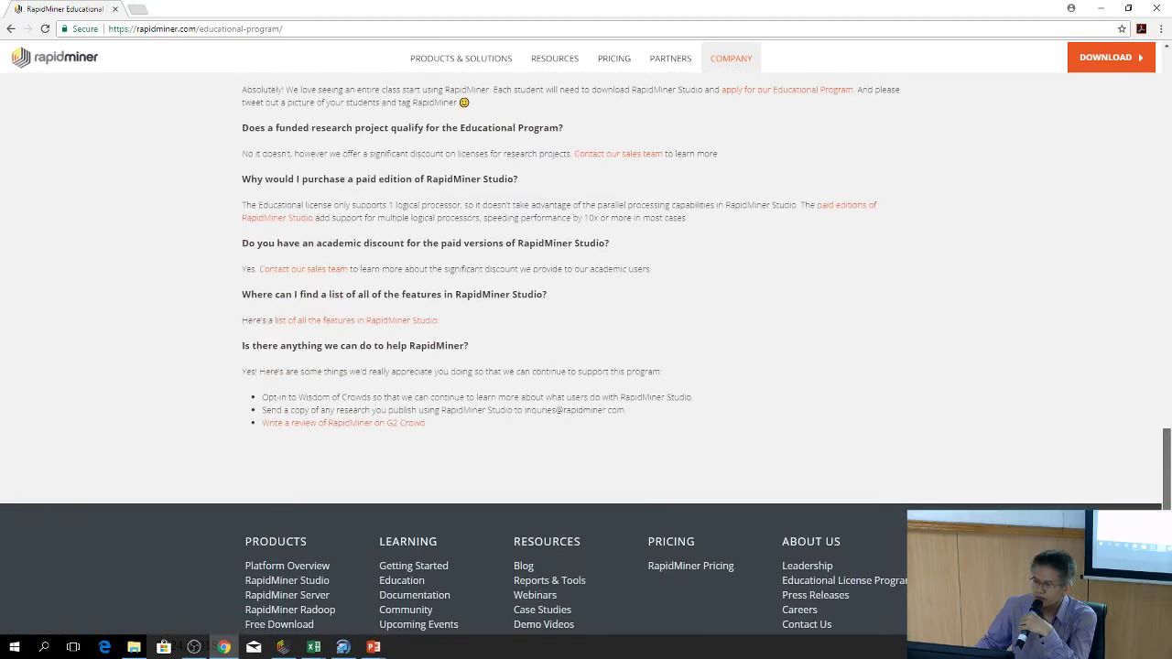
{"action": "scroll", "coordinate": [585, 357], "scroll_direction": "up", "scroll_amount": 2}
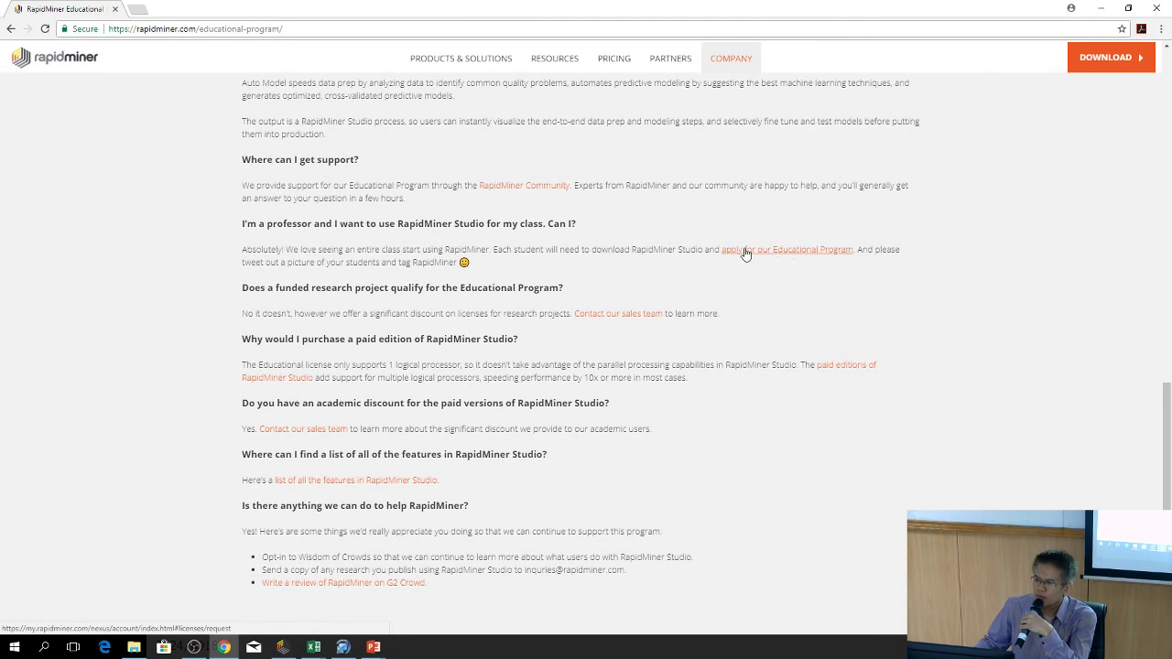
Follow the 'apply for our Educational Program' link and scroll through the eligibility rules and personal information form
{"action": "left_click", "coordinate": [822, 250]}
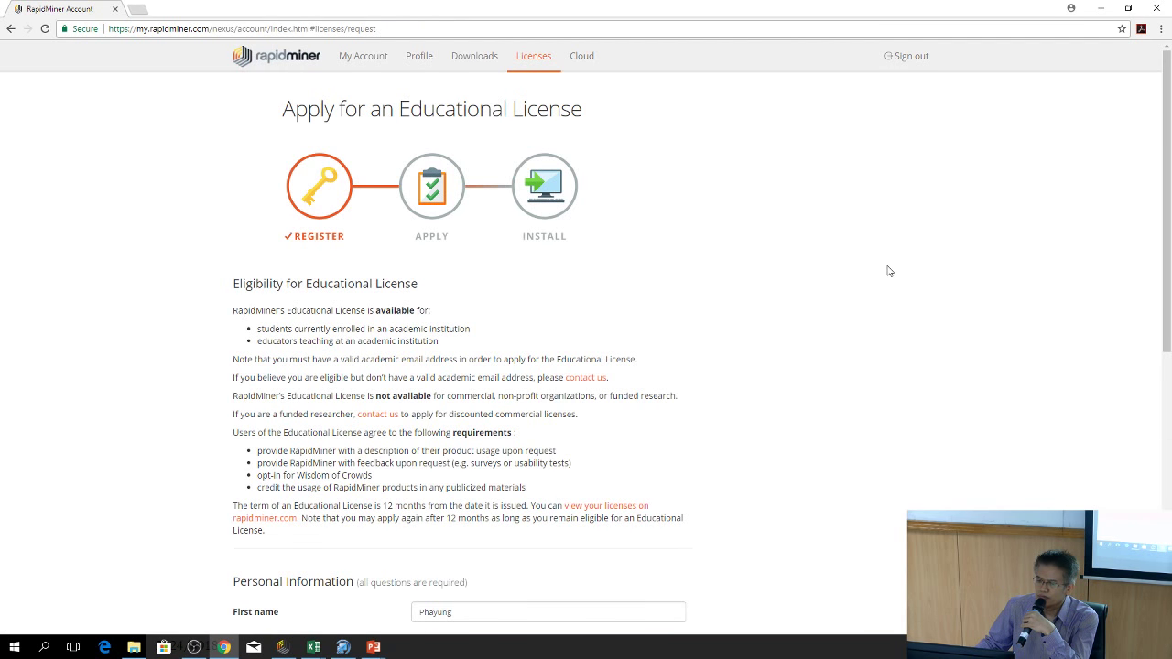
{"action": "scroll", "coordinate": [888, 270], "scroll_direction": "down", "scroll_amount": 3}
{"action": "scroll", "coordinate": [887, 271], "scroll_direction": "up", "scroll_amount": 2}
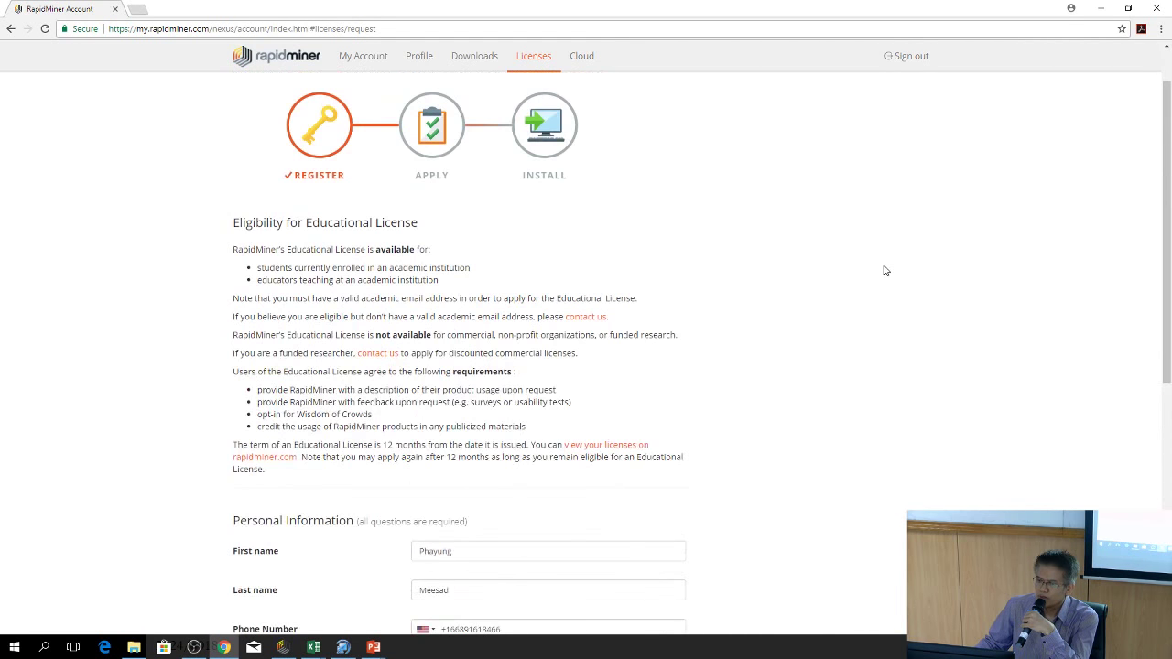
{"action": "scroll", "coordinate": [731, 270], "scroll_direction": "up", "scroll_amount": 1}
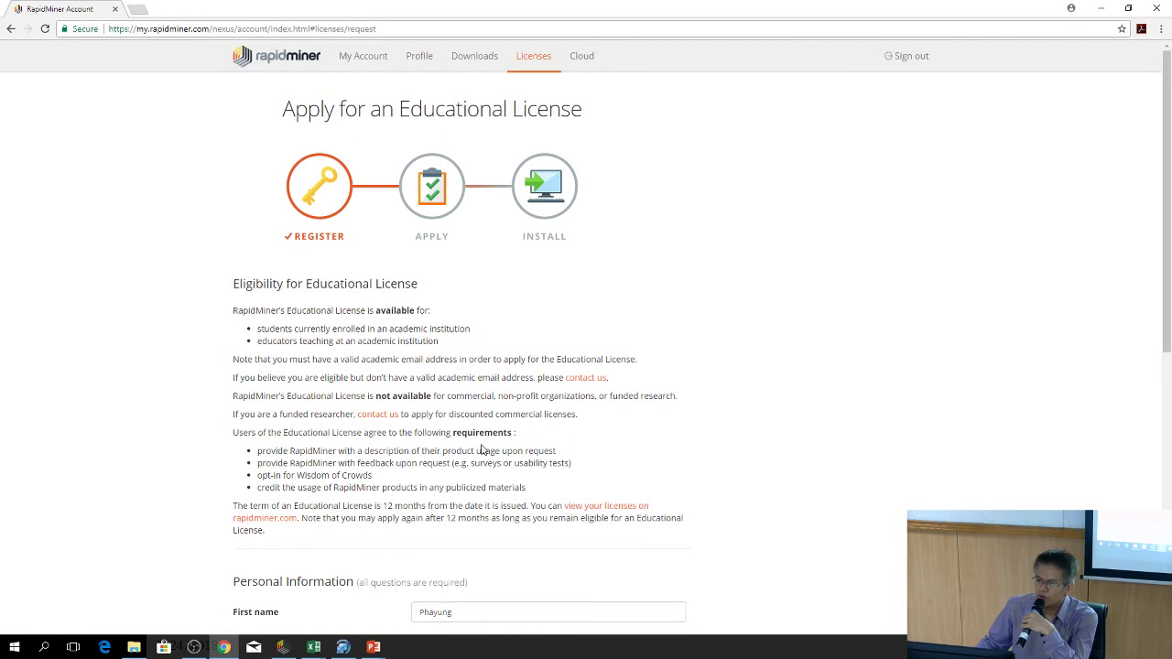
{"action": "scroll", "coordinate": [659, 472], "scroll_direction": "down", "scroll_amount": 6}
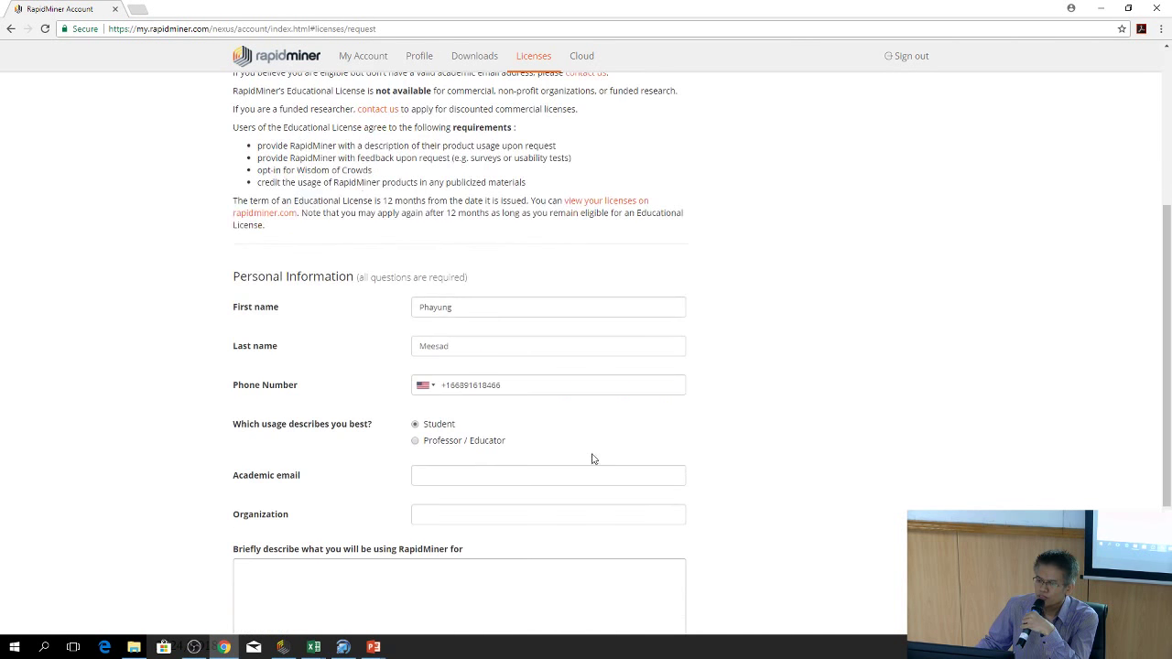
{"action": "scroll", "coordinate": [614, 453], "scroll_direction": "up", "scroll_amount": 4}
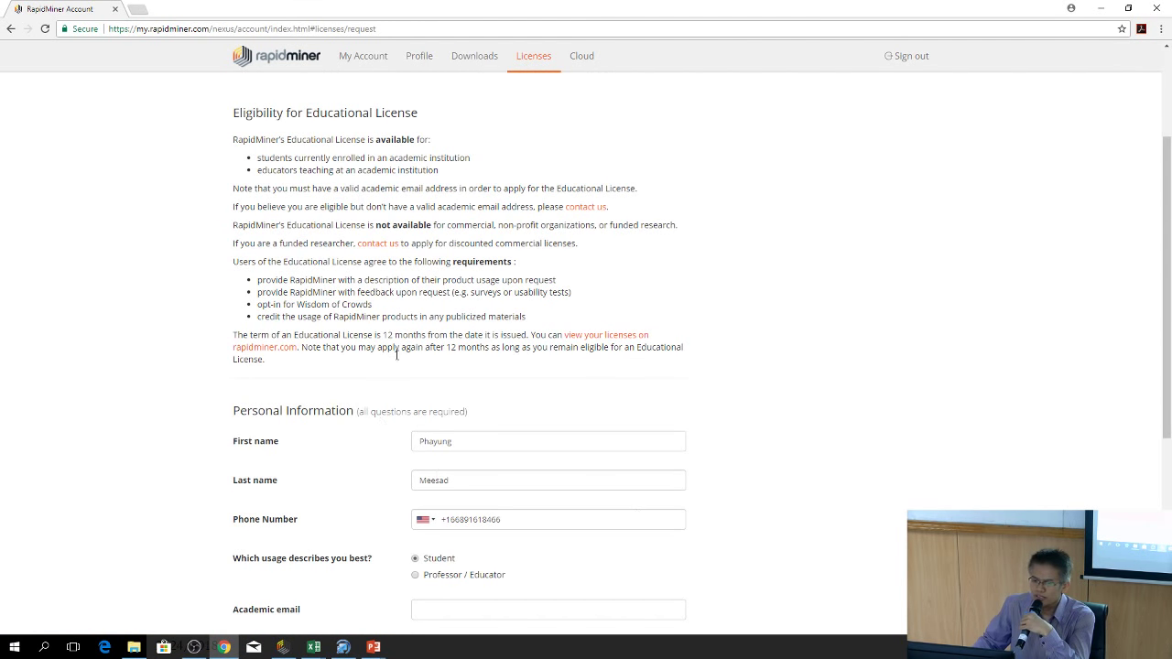
{"action": "scroll", "coordinate": [494, 460], "scroll_direction": "down", "scroll_amount": 3}
{"action": "scroll", "coordinate": [410, 392], "scroll_direction": "up", "scroll_amount": 3}
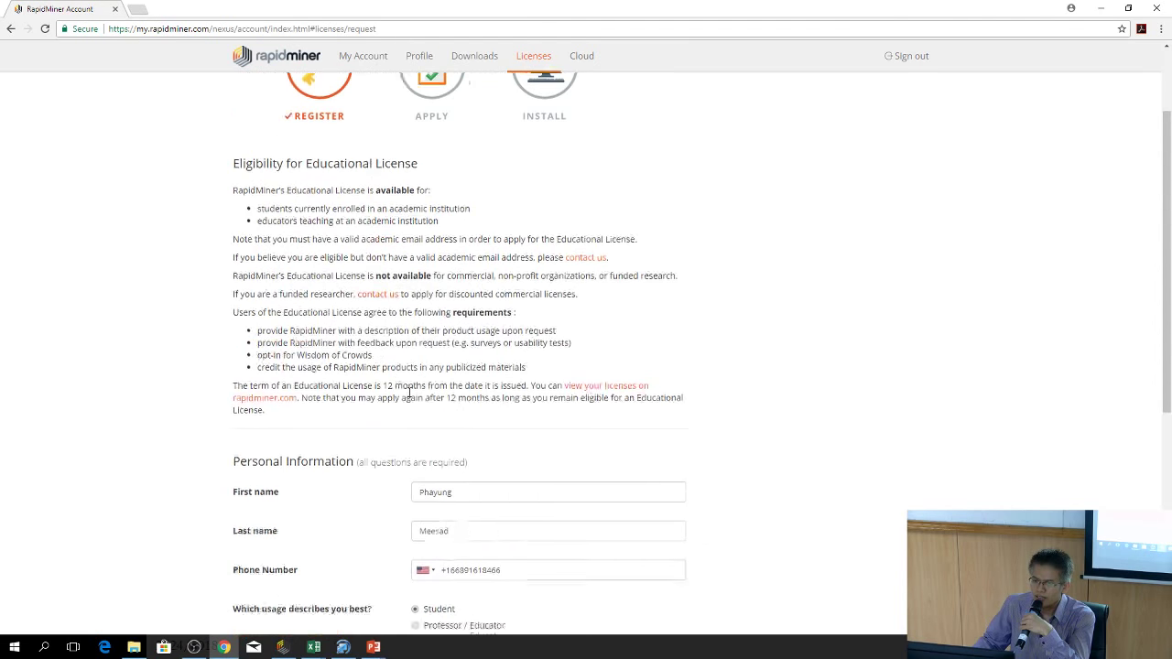
{"action": "scroll", "coordinate": [409, 392], "scroll_direction": "up", "scroll_amount": 2}
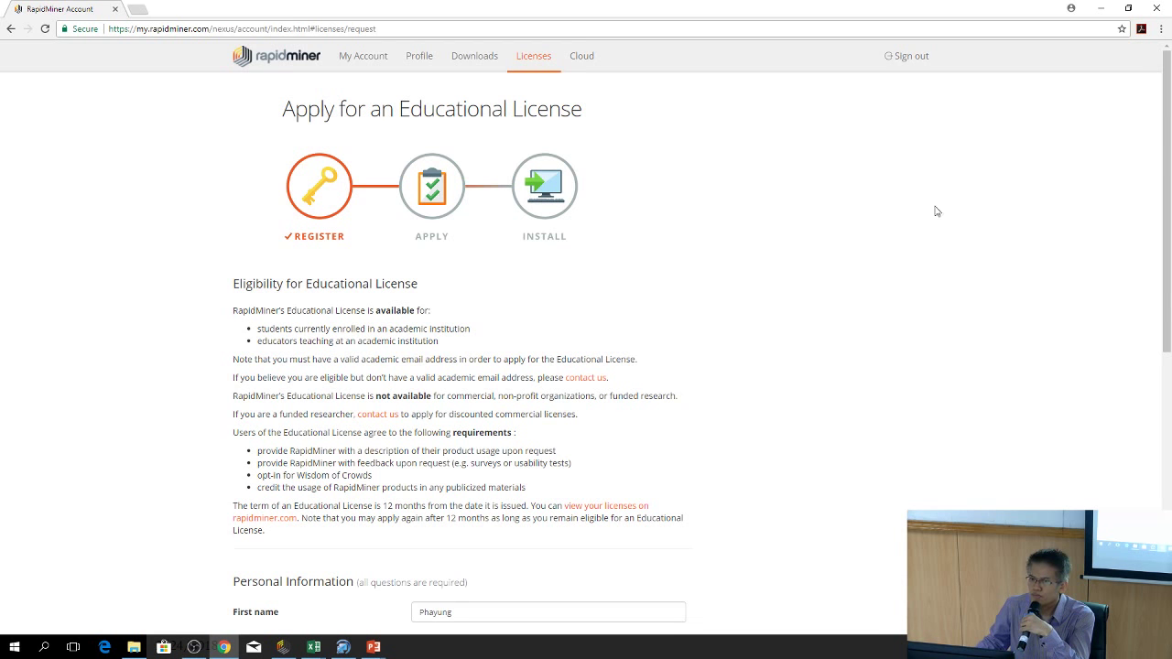
Sign out, start registering an Educational account, and click through the name and e-mail fields
{"action": "left_click", "coordinate": [916, 57]}
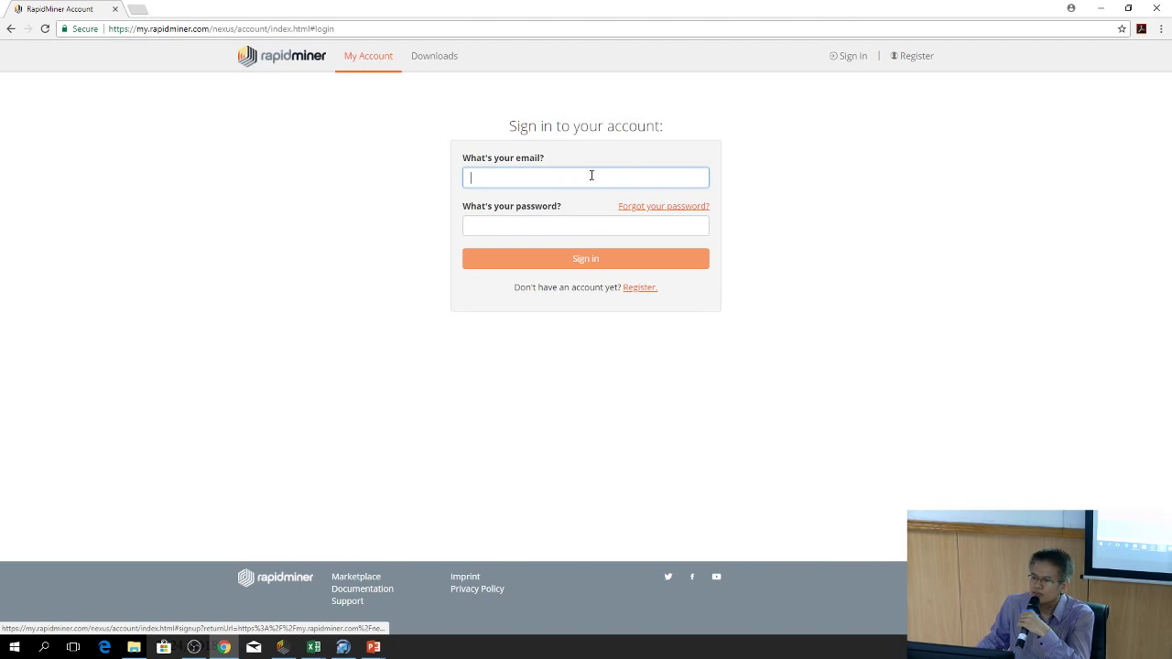
{"action": "left_click", "coordinate": [641, 287]}
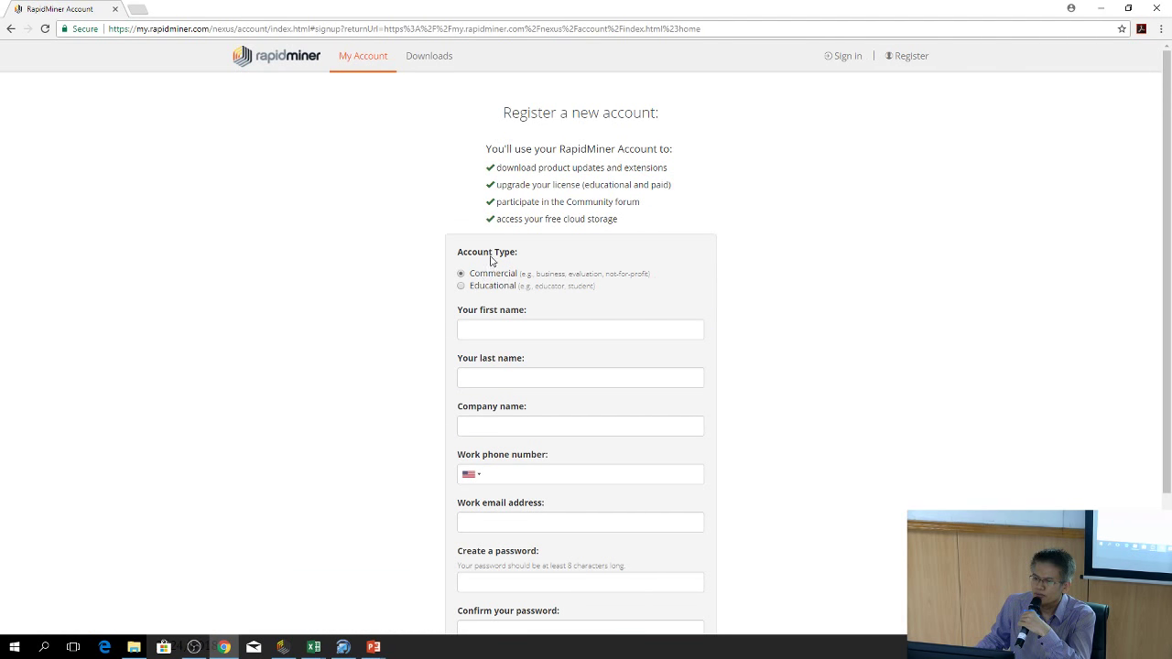
{"action": "left_click", "coordinate": [460, 286]}
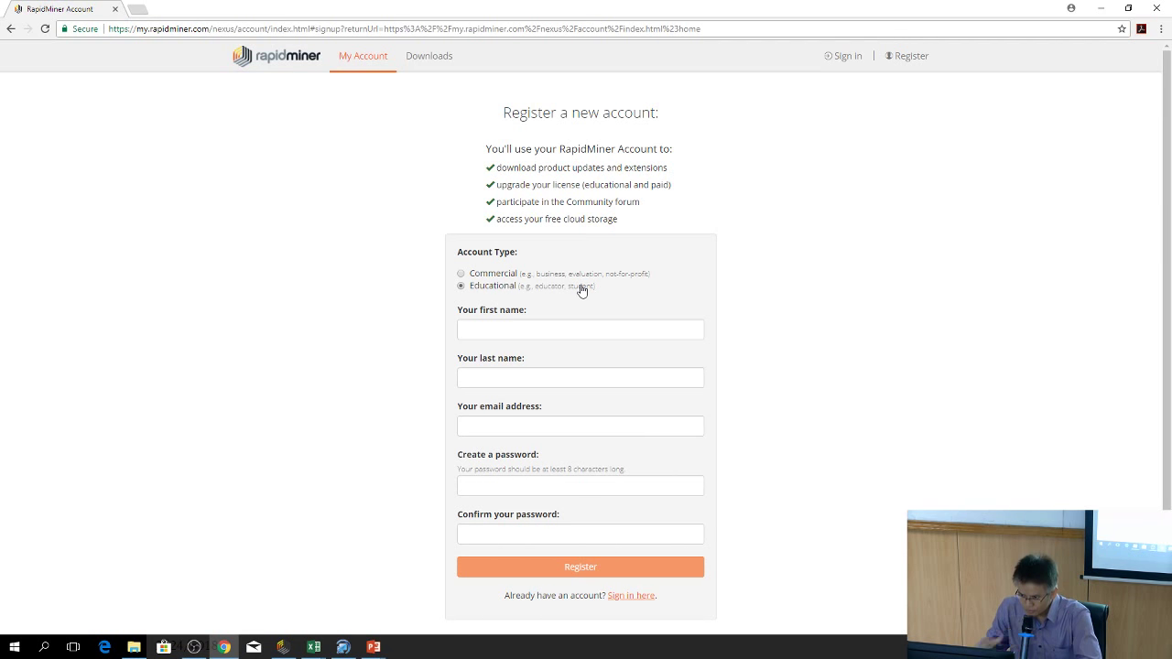
{"action": "left_click", "coordinate": [524, 332]}
{"action": "left_click", "coordinate": [529, 376]}
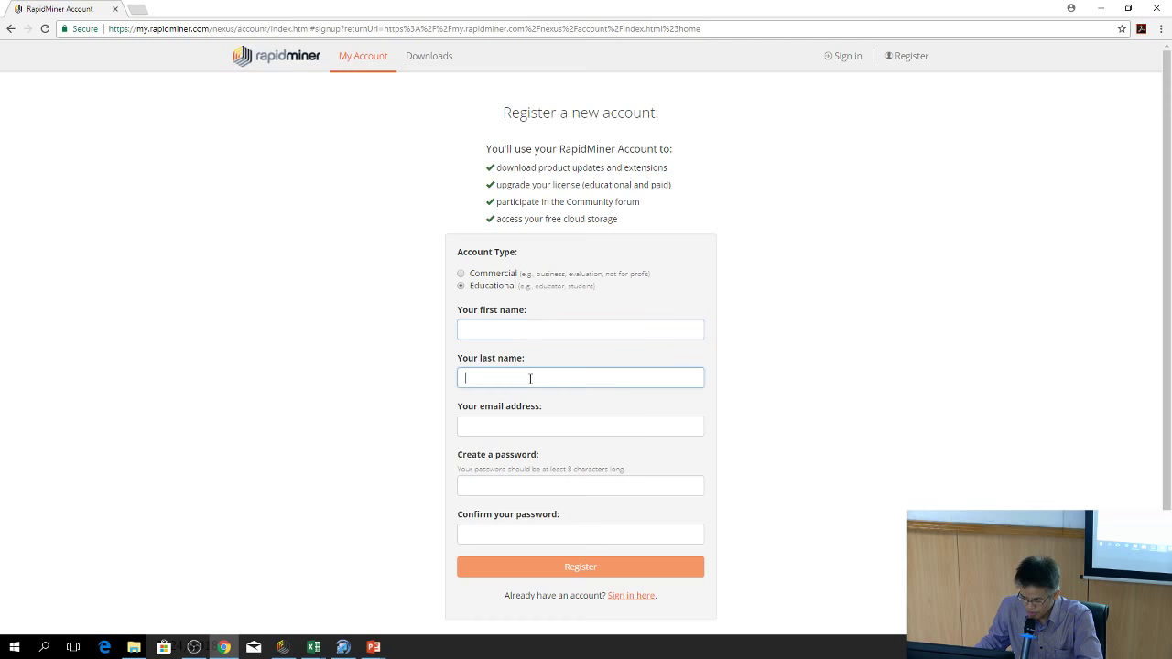
{"action": "left_click", "coordinate": [528, 447]}
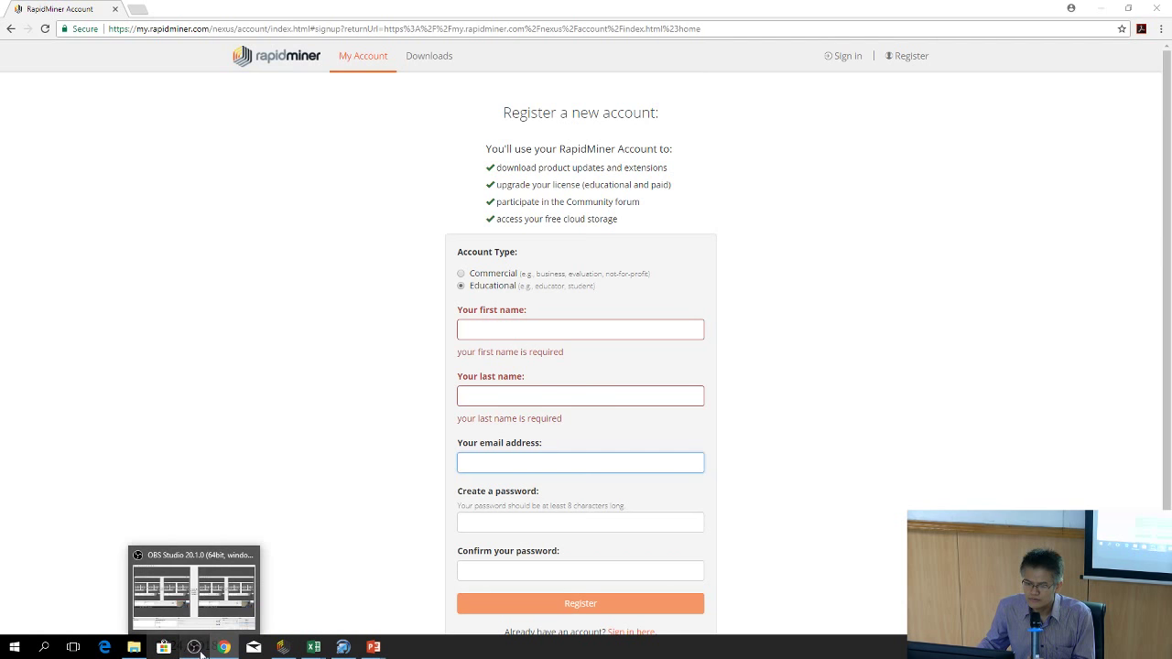
Click through the password and confirm-password fields, then switch to the sign-in page
{"action": "left_click", "coordinate": [198, 649]}
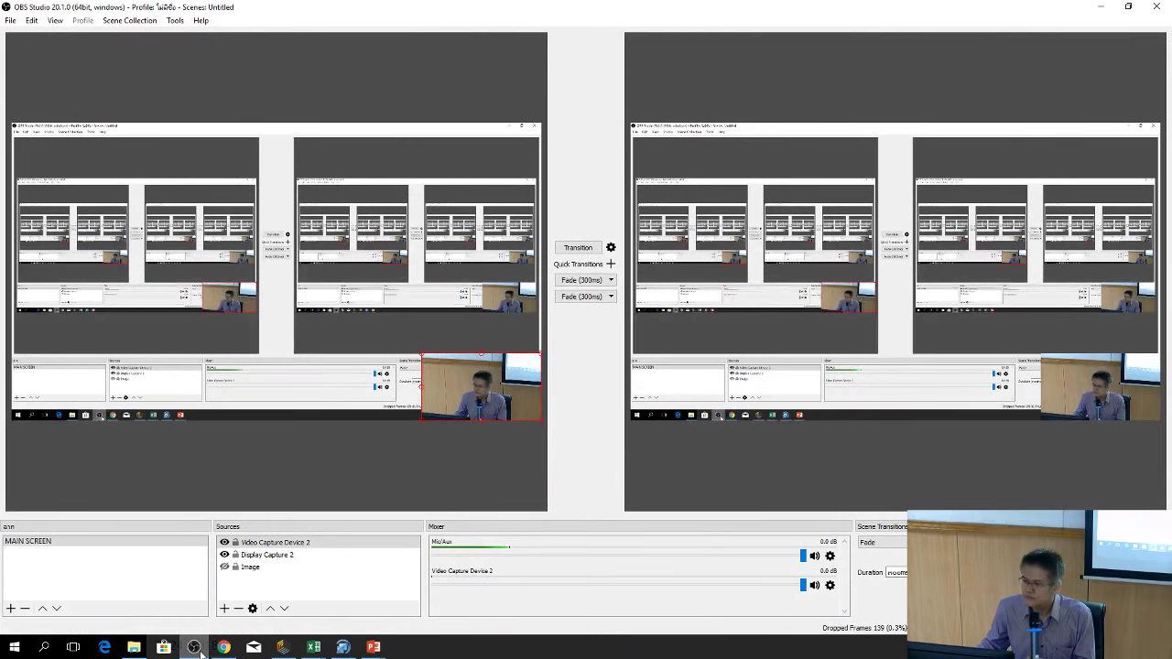
{"action": "left_click", "coordinate": [1100, 6]}
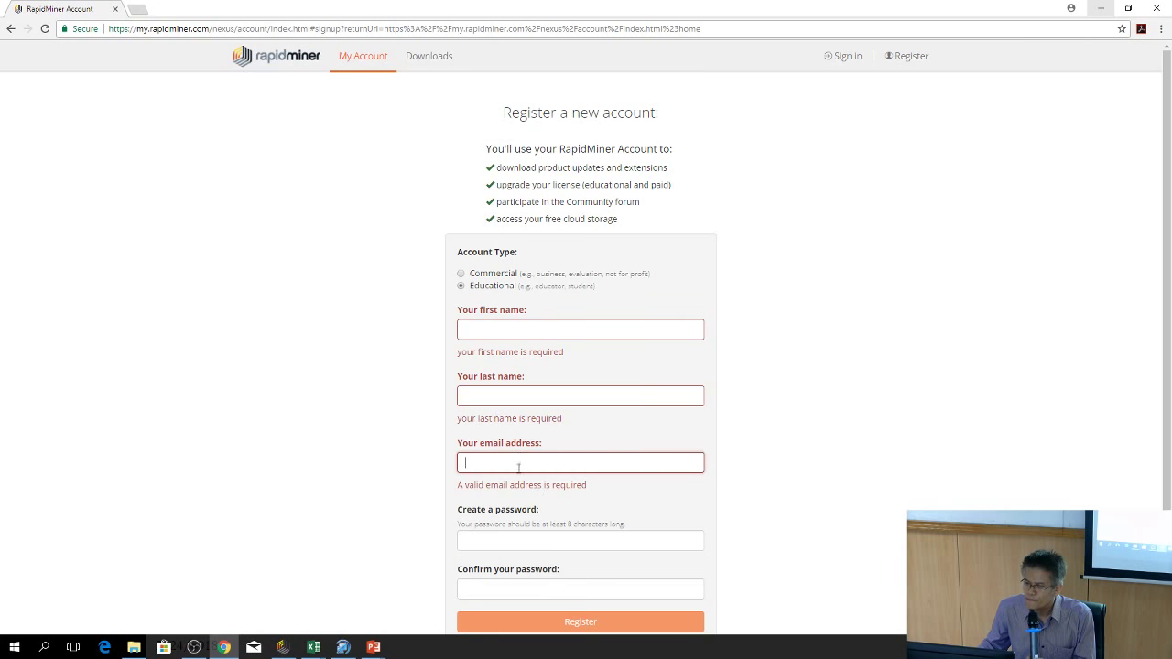
{"action": "left_click", "coordinate": [504, 547]}
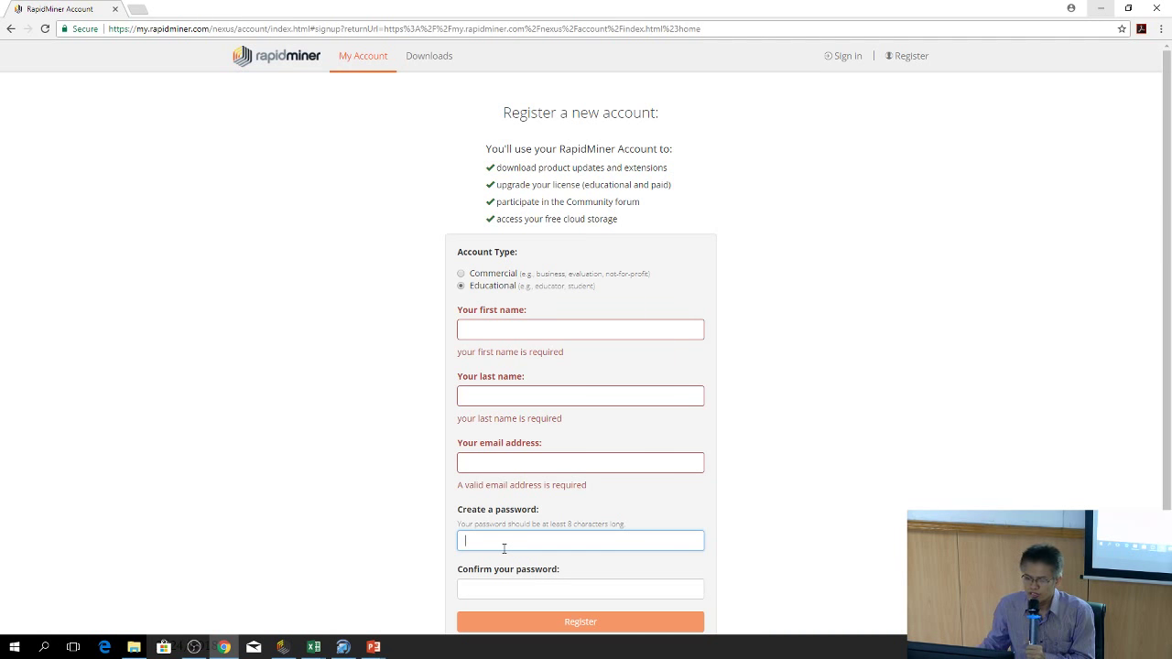
{"action": "scroll", "coordinate": [1161, 502], "scroll_direction": "down", "scroll_amount": 3}
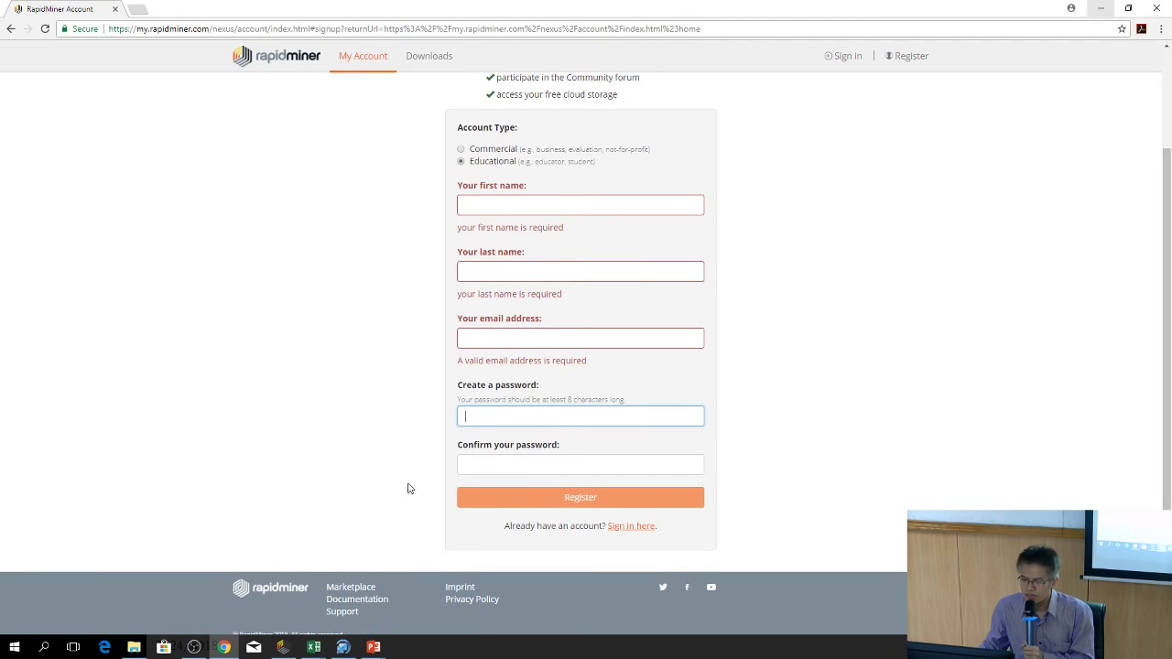
{"action": "left_click", "coordinate": [549, 465]}
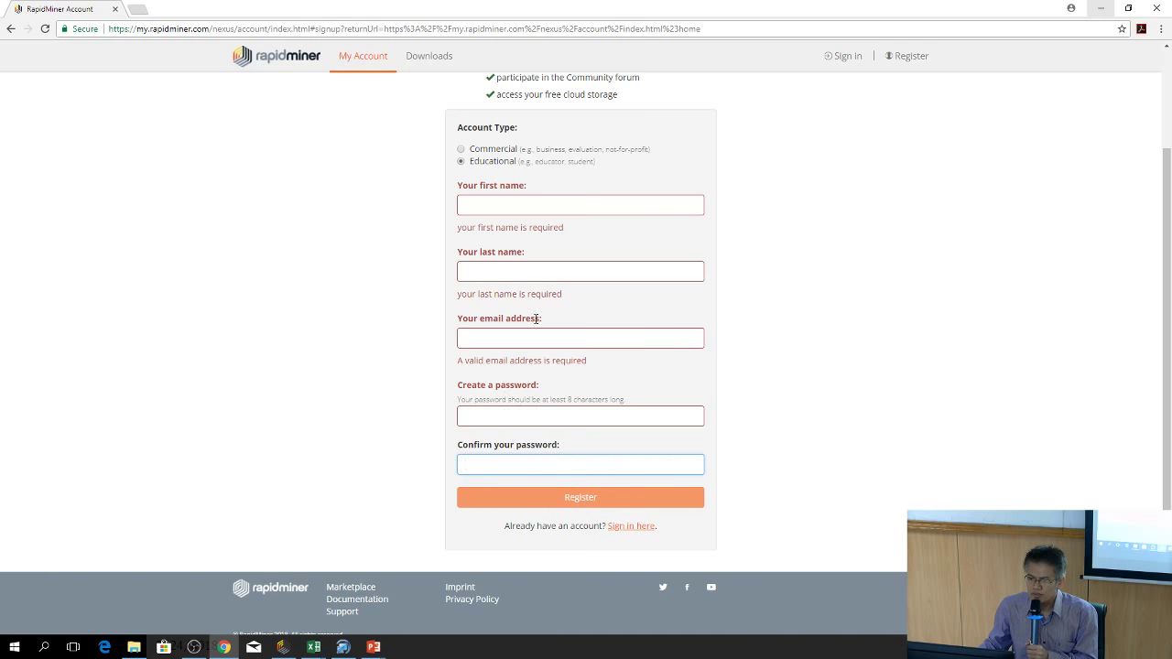
{"action": "left_click", "coordinate": [632, 529]}
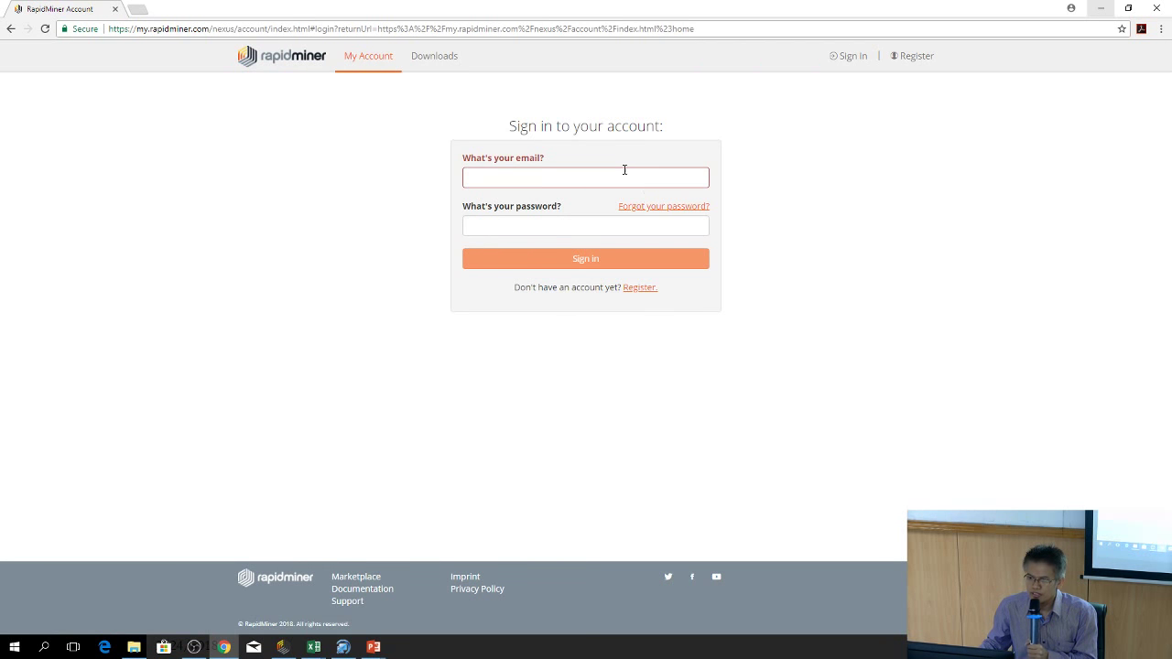
Sign in using the saved account e-mail from autofill and the account password
{"action": "left_click", "coordinate": [625, 180]}
{"action": "left_click", "coordinate": [625, 180]}
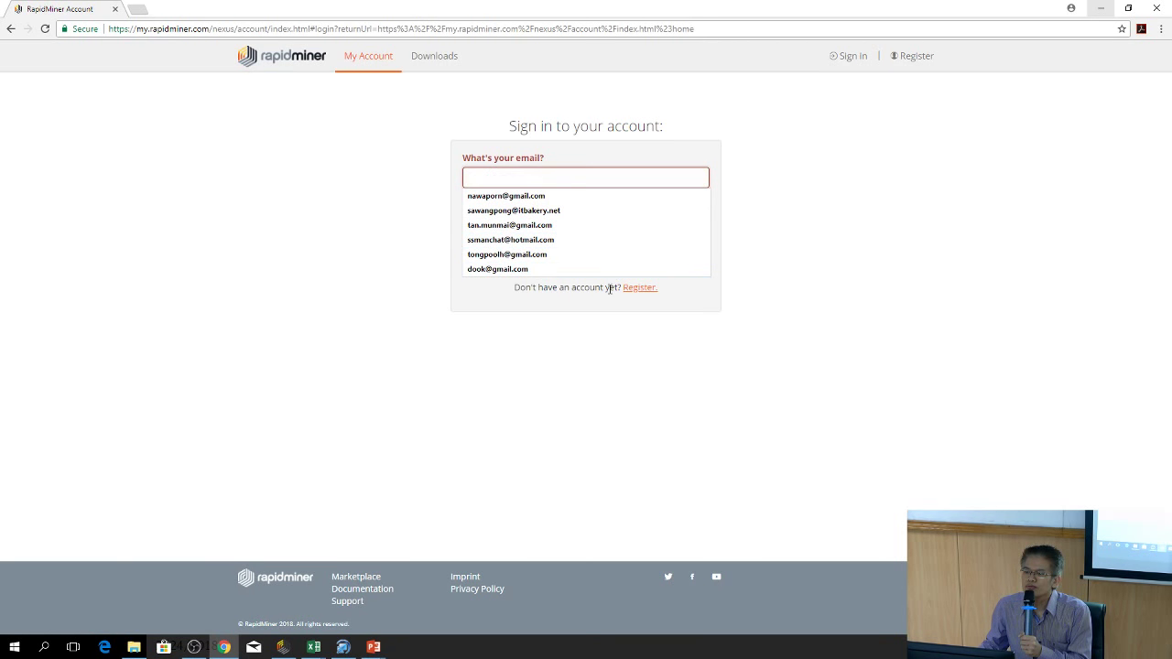
{"action": "left_click", "coordinate": [807, 240]}
{"action": "left_click", "coordinate": [519, 182]}
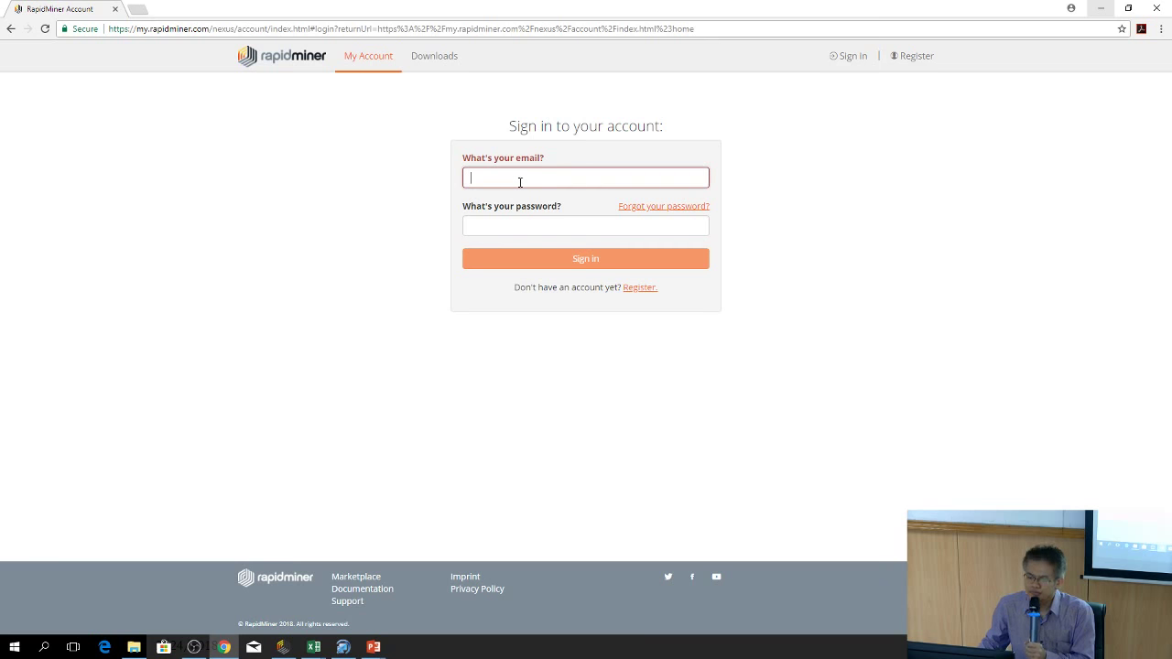
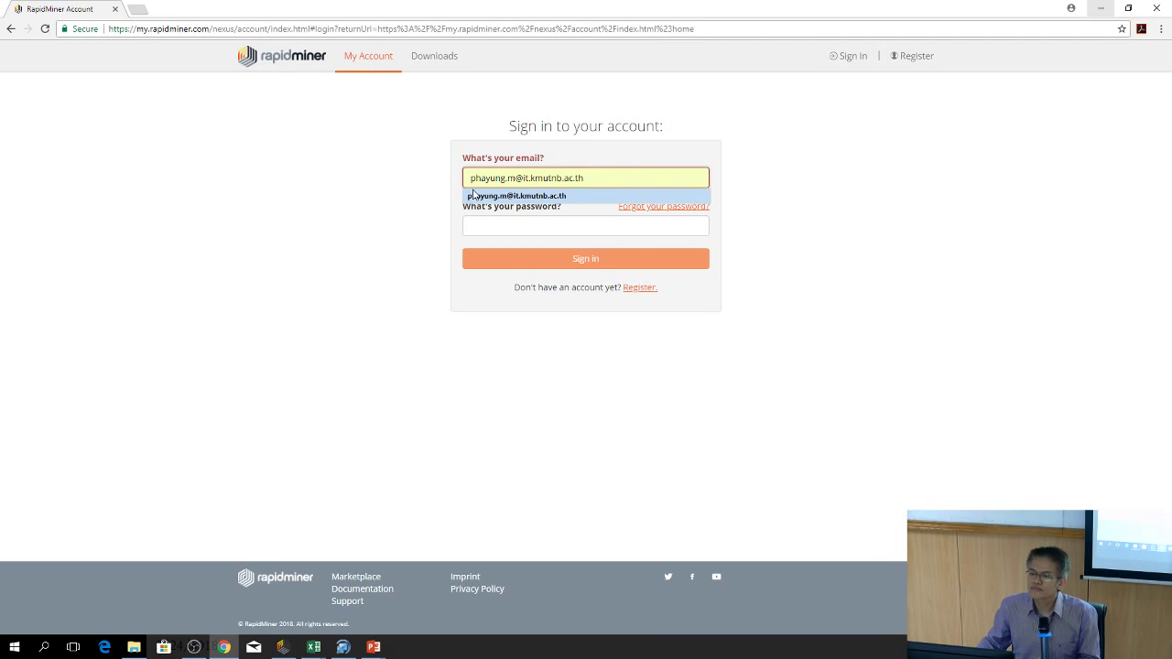
{"action": "left_click", "coordinate": [473, 195]}
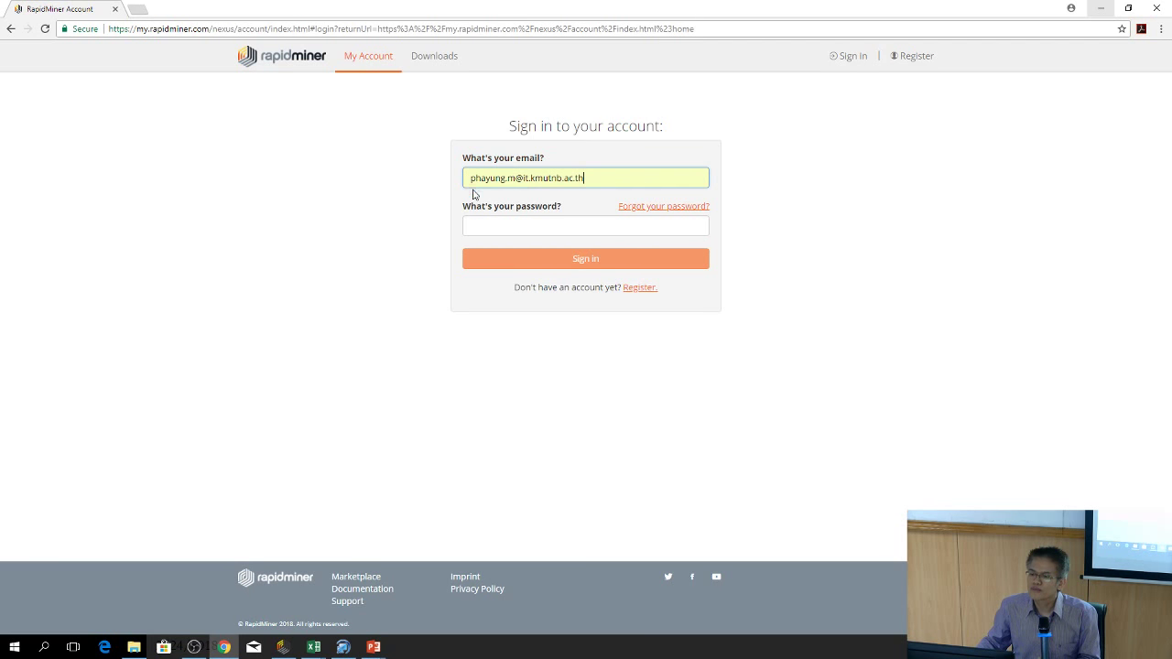
{"action": "left_click", "coordinate": [506, 231]}
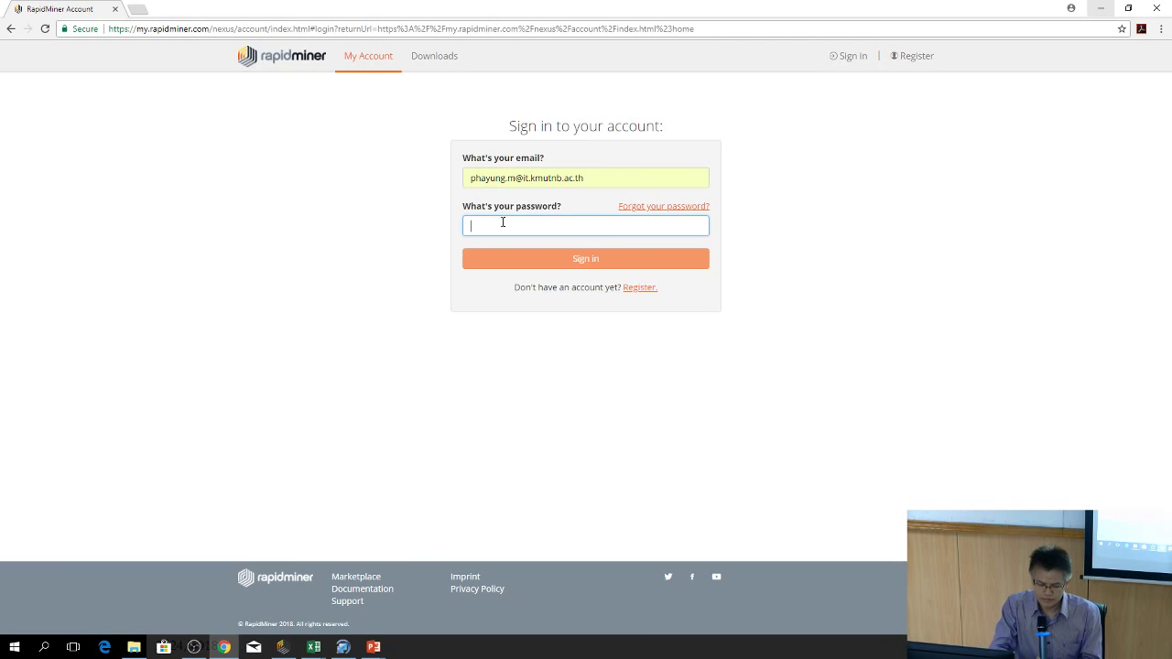
{"action": "type", "text": "••"}
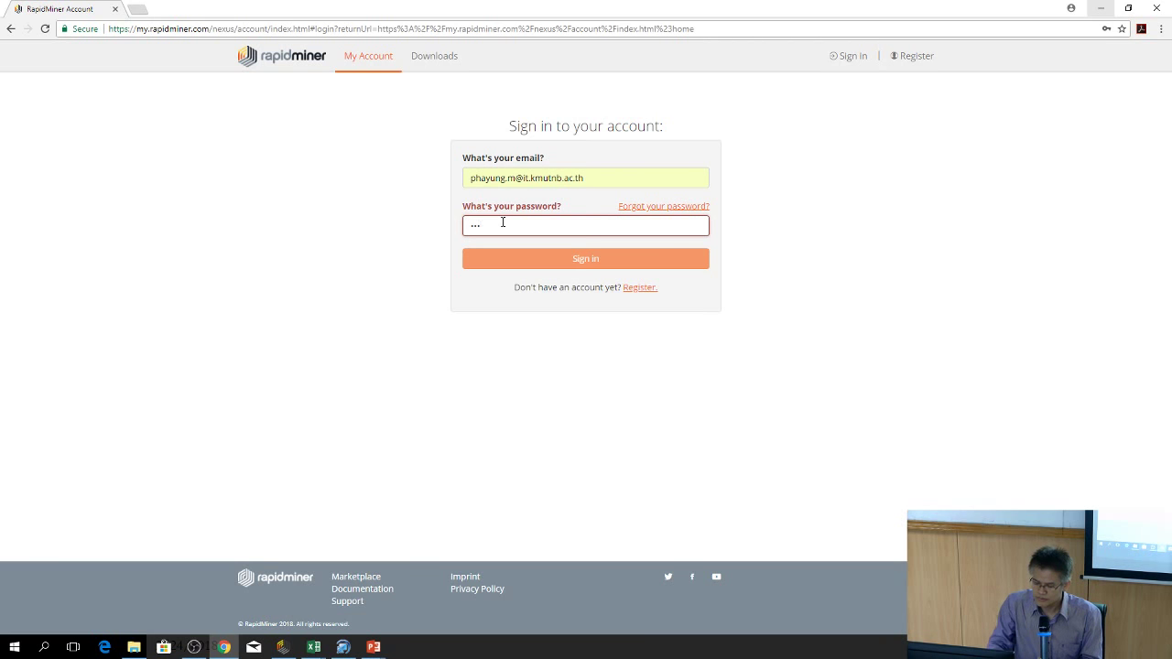
{"action": "type", "text": "••••"}
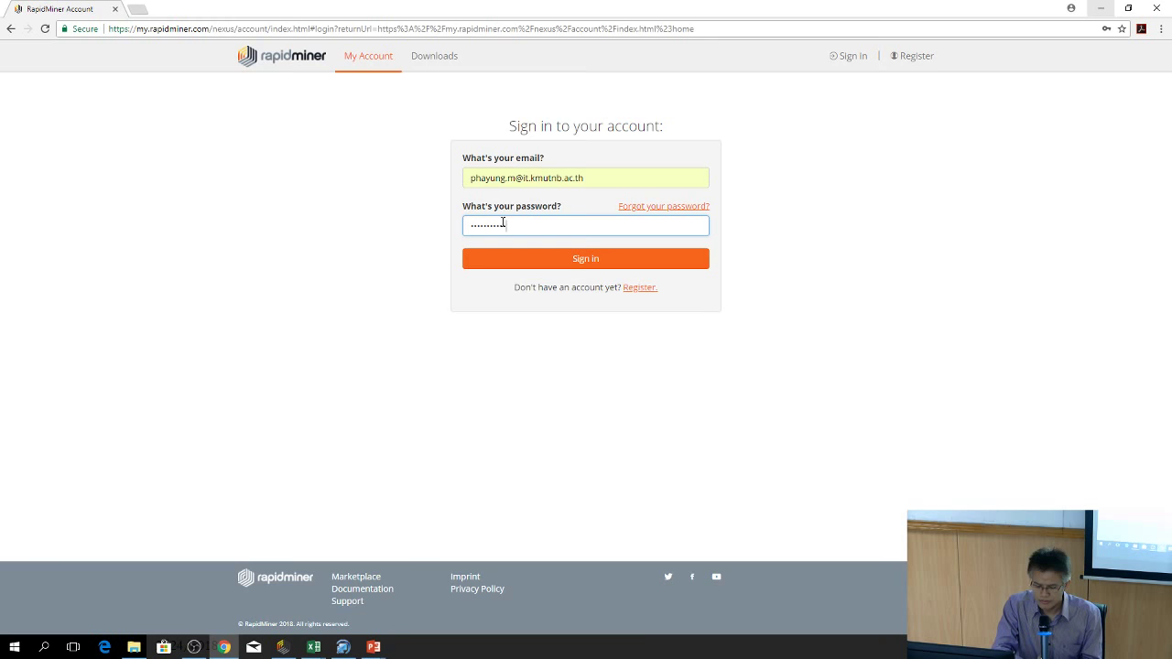
{"action": "left_click", "coordinate": [607, 258]}
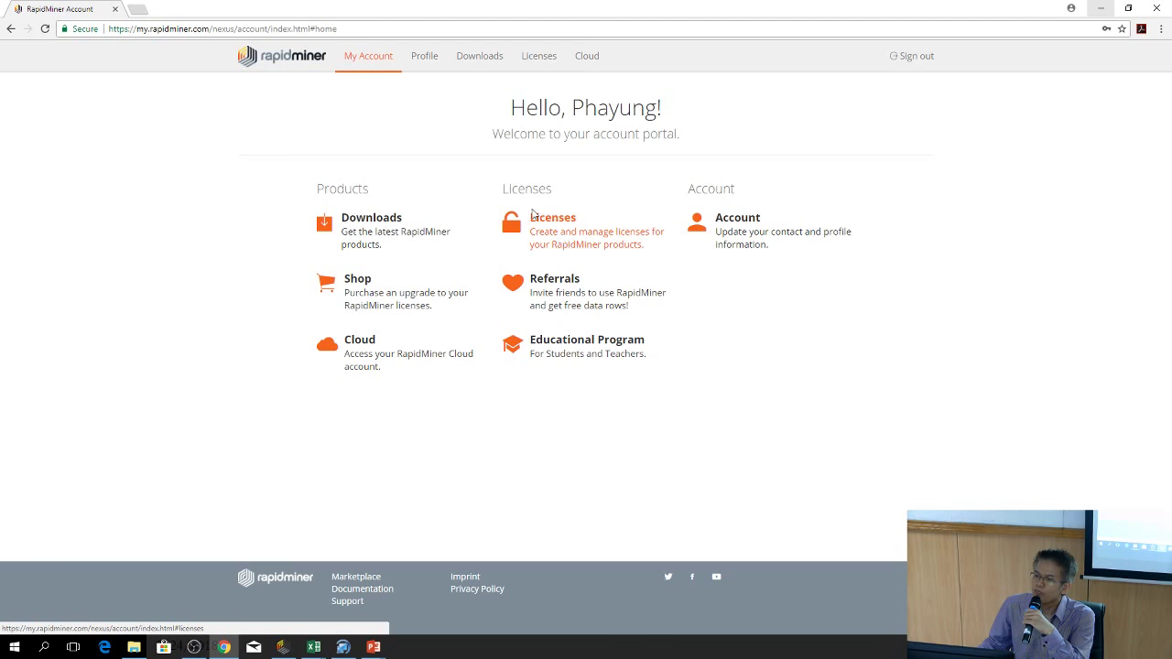
Browse Licenses and Downloads, then open the Educational Program application form from My Account
{"action": "left_click", "coordinate": [554, 219]}
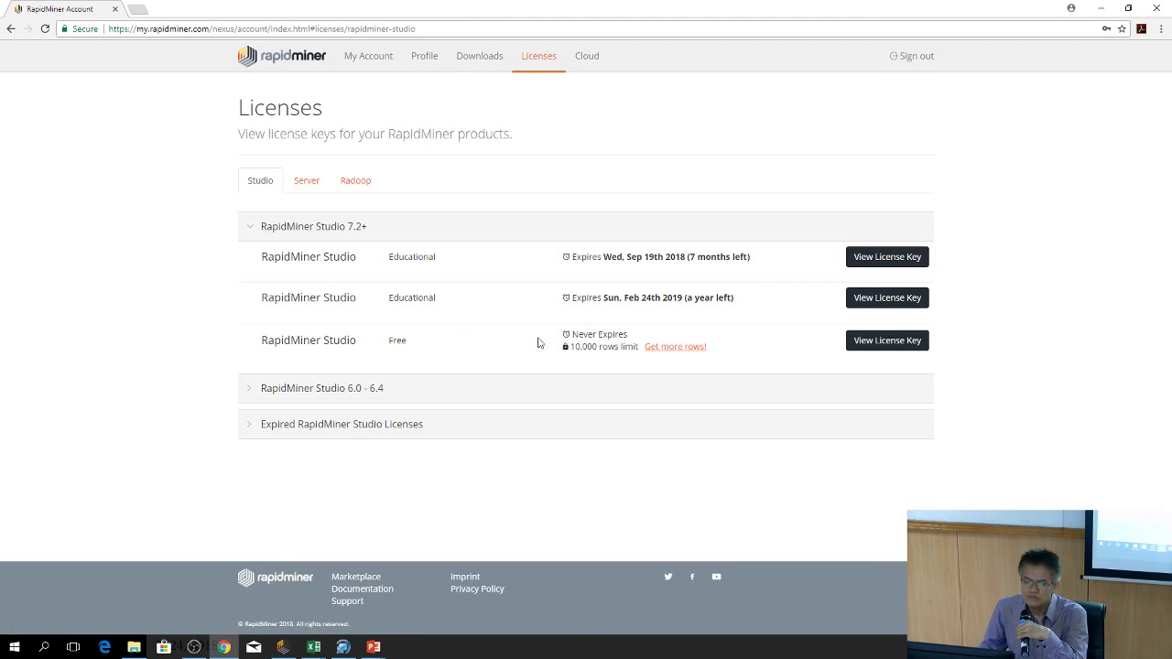
{"action": "left_click", "coordinate": [481, 62]}
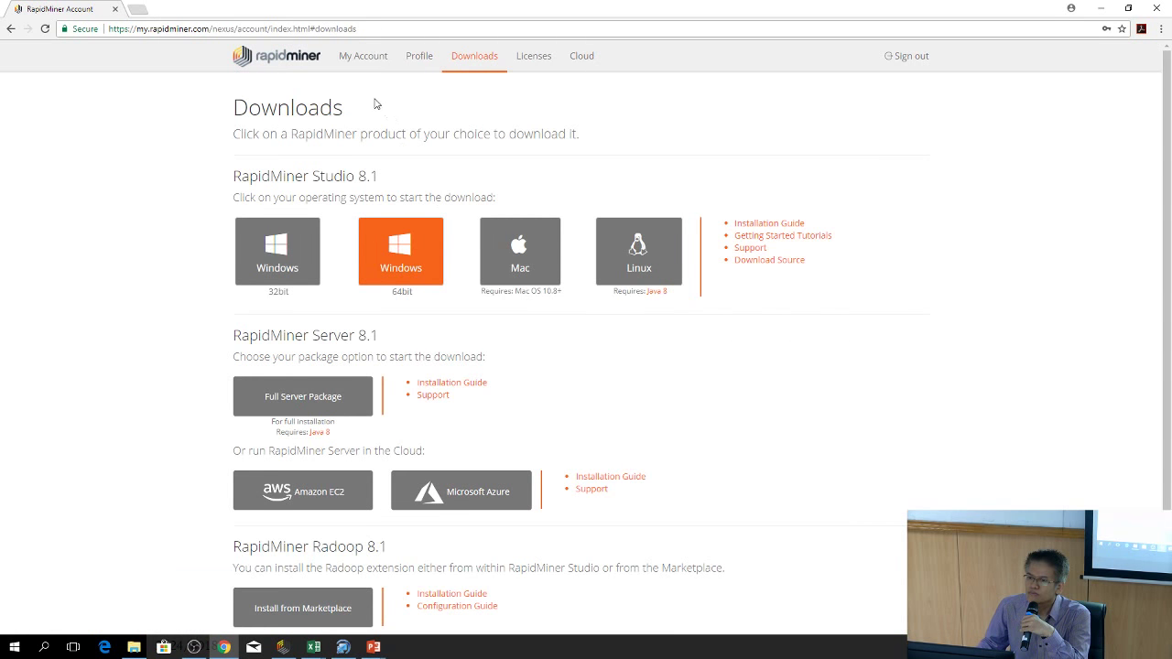
{"action": "left_click", "coordinate": [364, 58]}
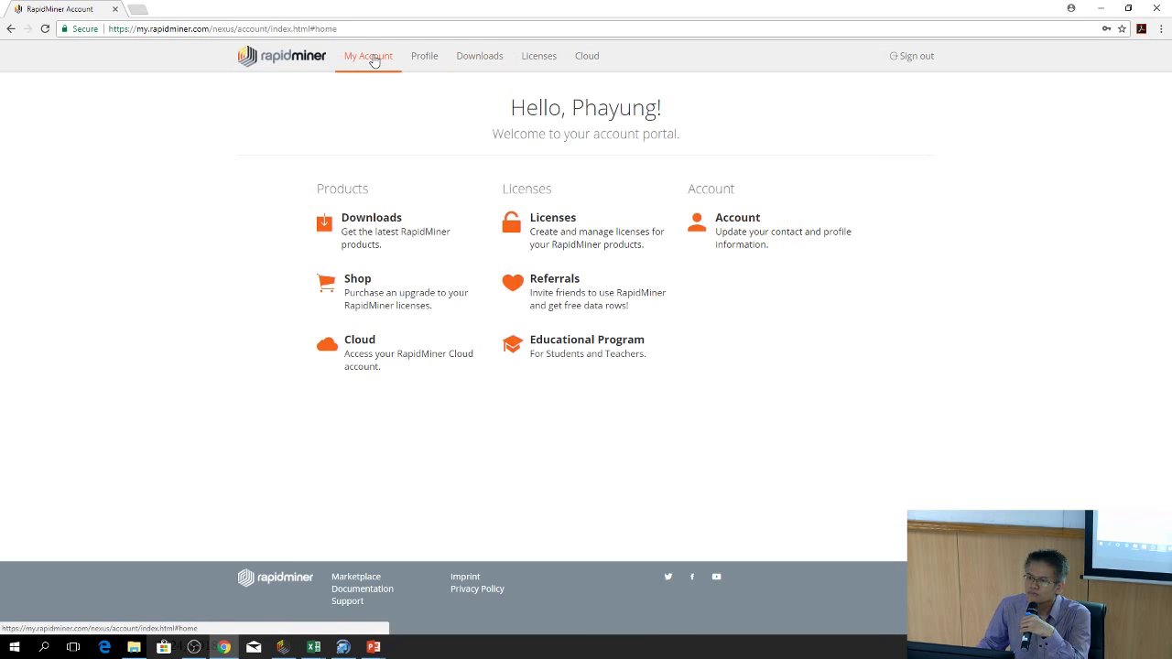
{"action": "left_click", "coordinate": [619, 360]}
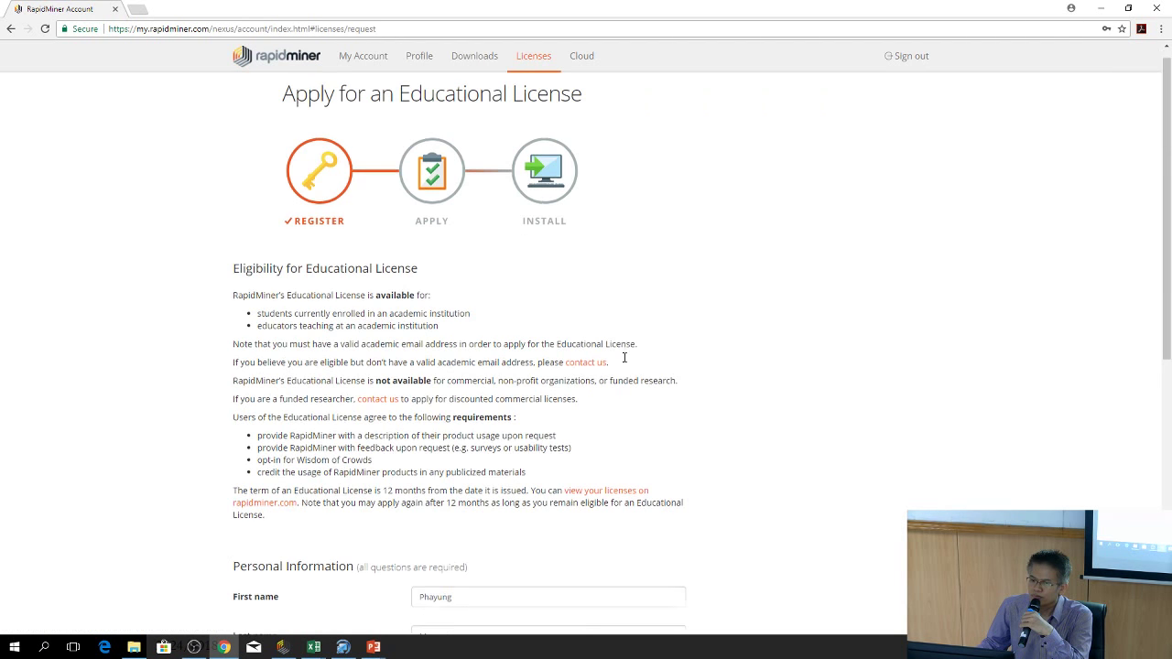
{"action": "scroll", "coordinate": [623, 360], "scroll_direction": "down", "scroll_amount": 2}
{"action": "scroll", "coordinate": [628, 394], "scroll_direction": "down", "scroll_amount": 7}
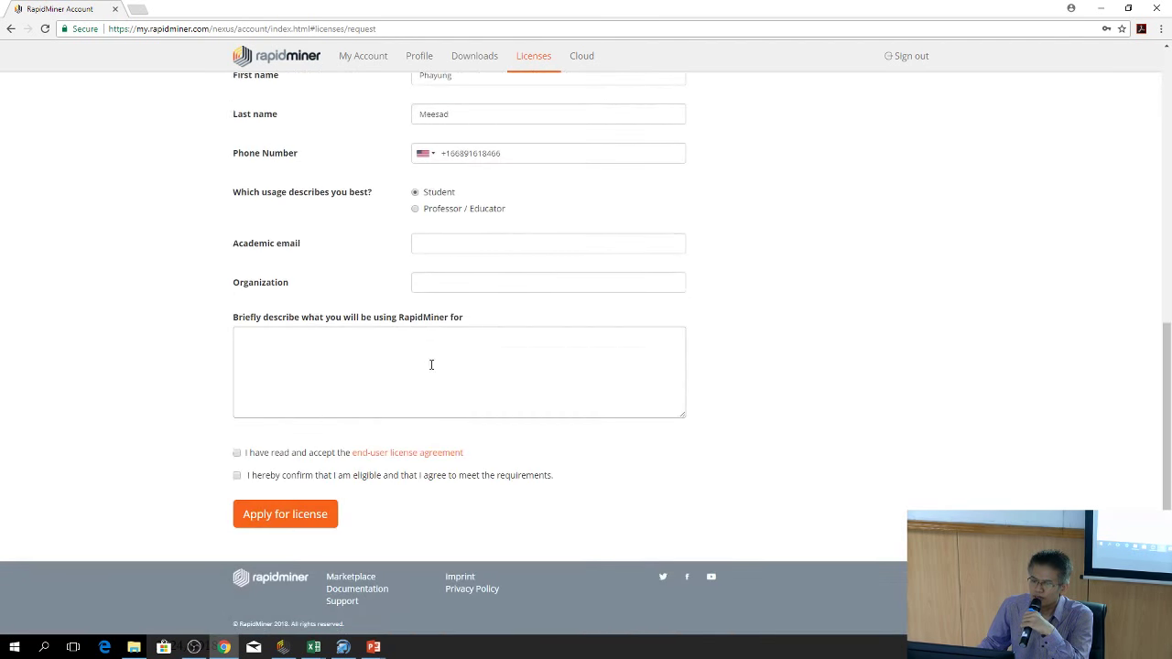
{"action": "scroll", "coordinate": [492, 384], "scroll_direction": "up", "scroll_amount": 3}
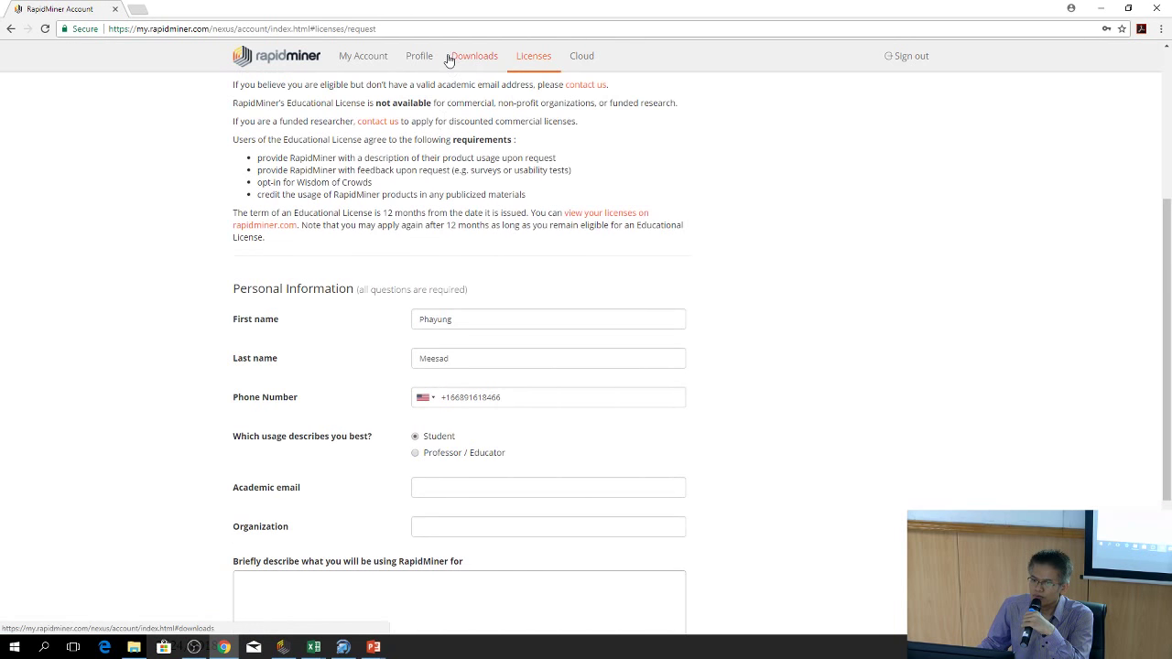
Check the prefilled name fields and click through the academic e-mail and organization entries
{"action": "left_click", "coordinate": [497, 317]}
{"action": "double_click", "coordinate": [507, 363]}
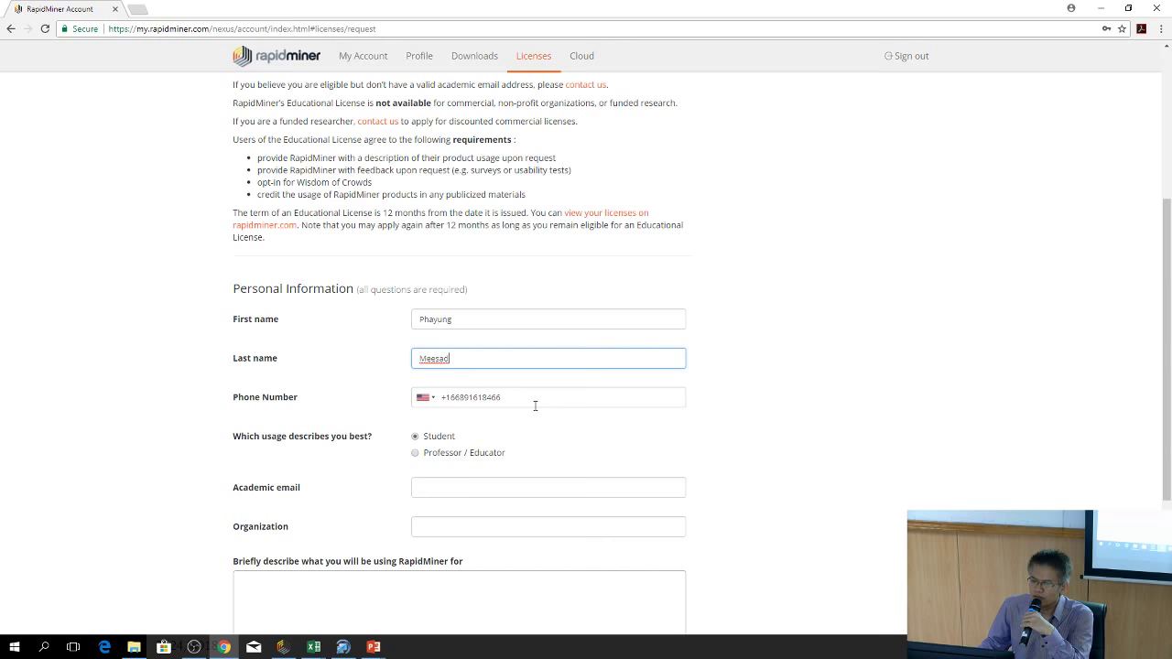
{"action": "left_click", "coordinate": [514, 459]}
{"action": "scroll", "coordinate": [450, 452], "scroll_direction": "down", "scroll_amount": 1}
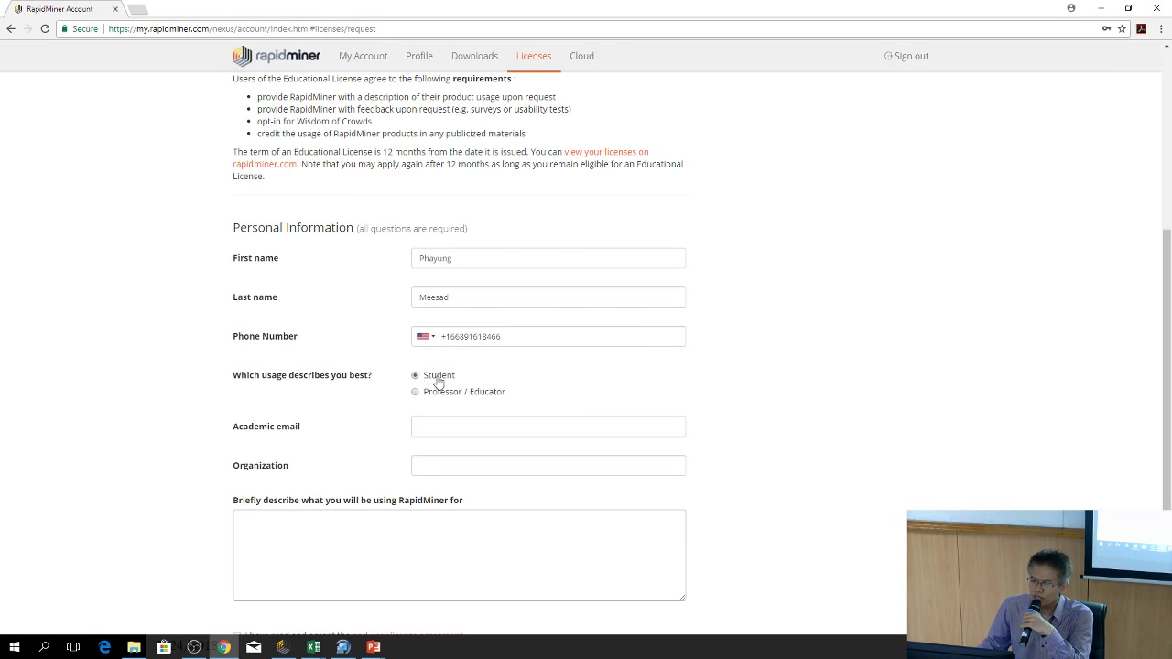
{"action": "left_click", "coordinate": [445, 427]}
{"action": "left_click", "coordinate": [461, 465]}
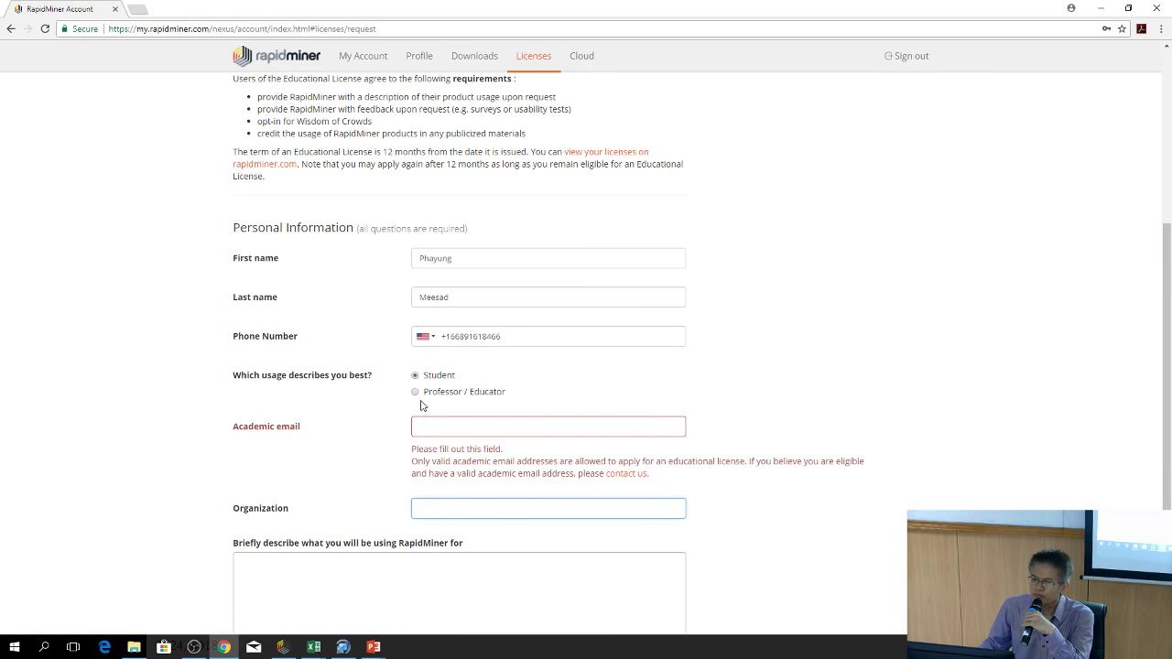
{"action": "left_click", "coordinate": [455, 535]}
{"action": "scroll", "coordinate": [389, 515], "scroll_direction": "down", "scroll_amount": 1}
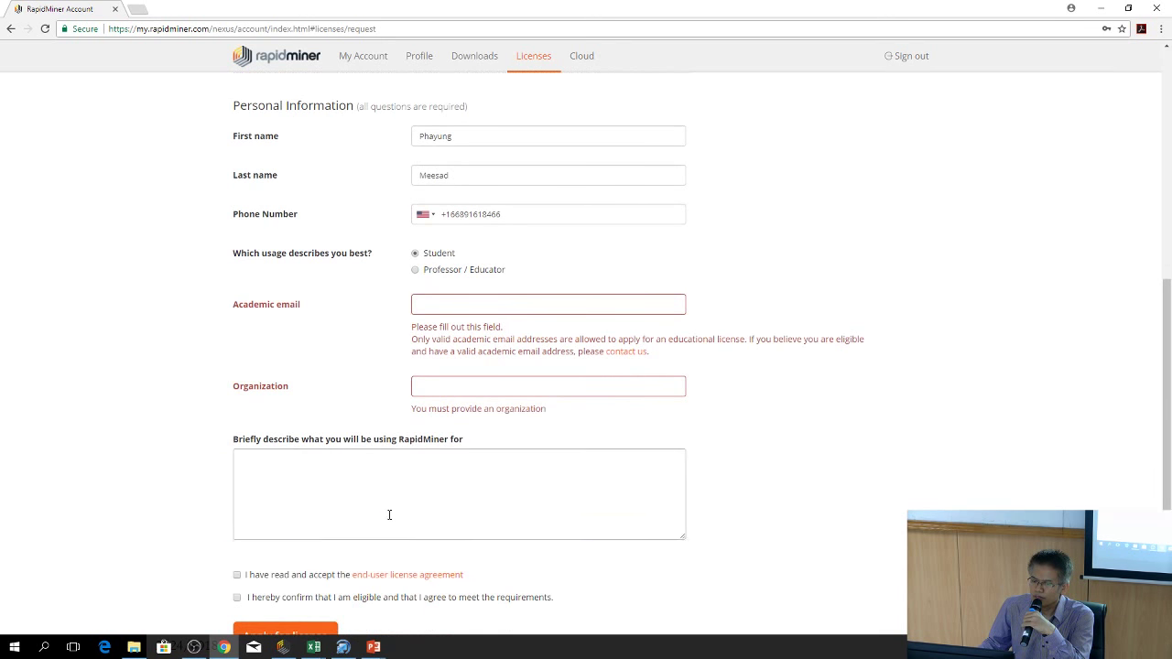
Describe usage as 'I will be using RapidMiner Studio for academic research and classroom.'
{"action": "left_click", "coordinate": [366, 463]}
{"action": "left_click_drag", "start_coordinate": [345, 468], "coordinate": [201, 455]}
{"action": "key", "text": "BackSpace"}
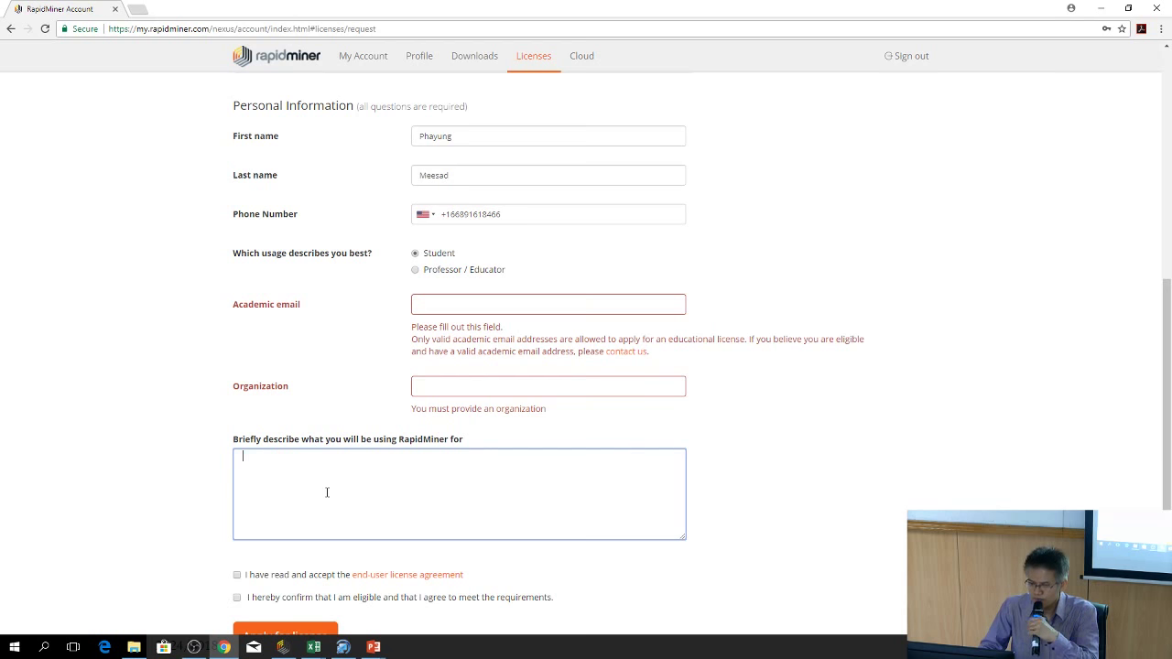
{"action": "type", "text": "I will"}
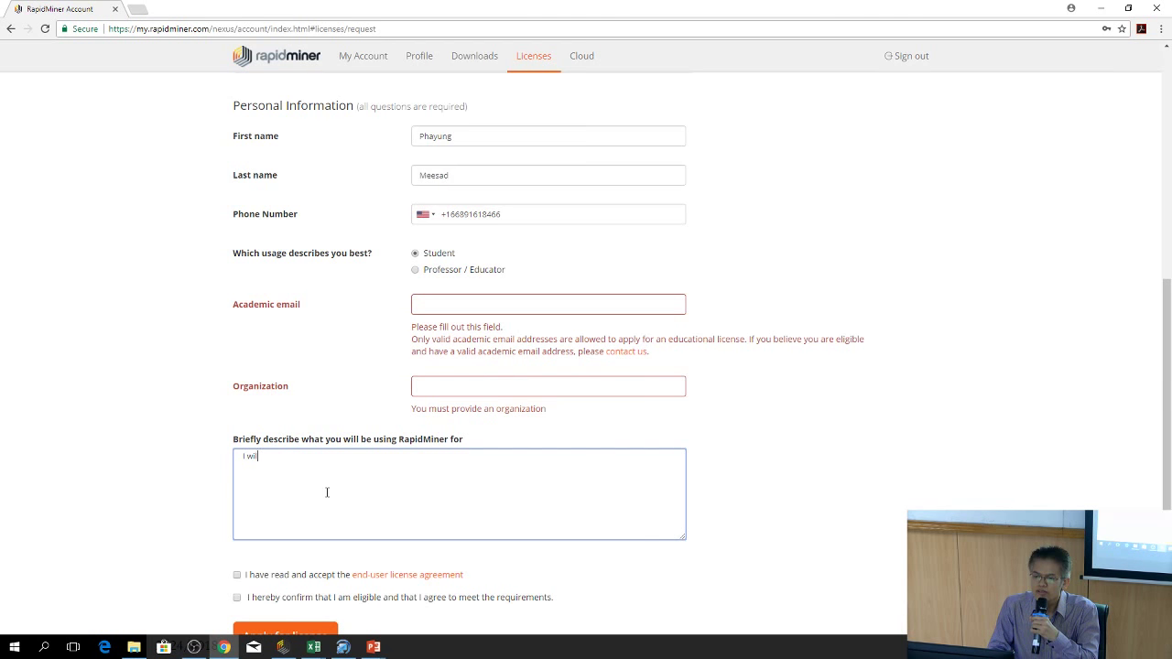
{"action": "type", "text": " be"}
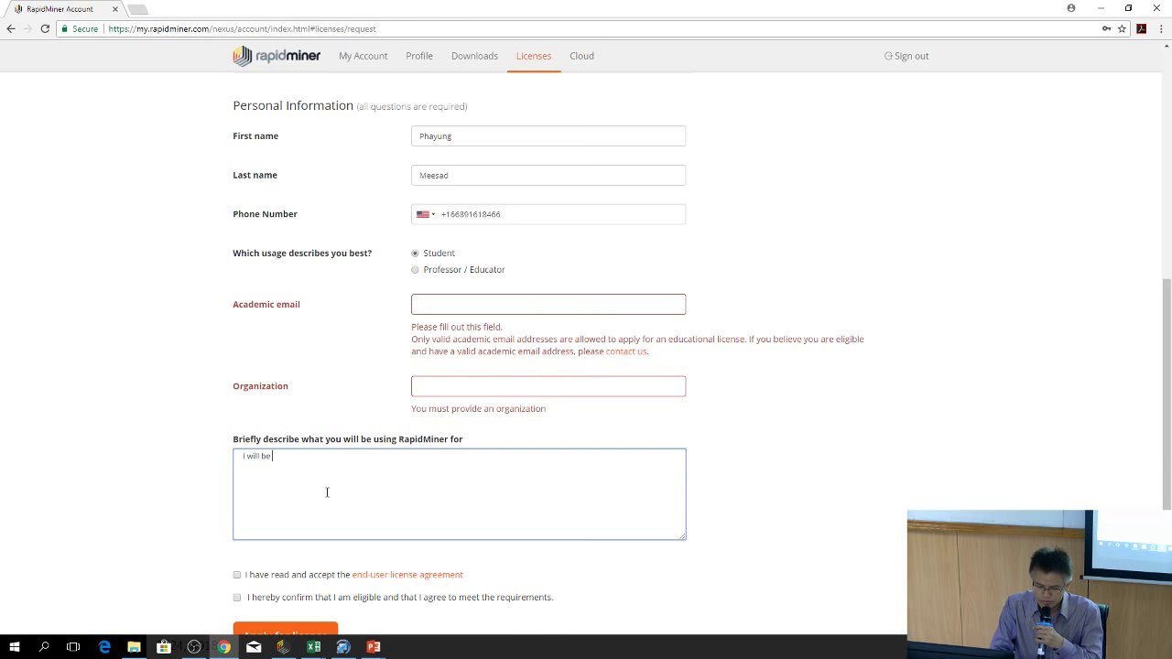
{"action": "type", "text": " using"}
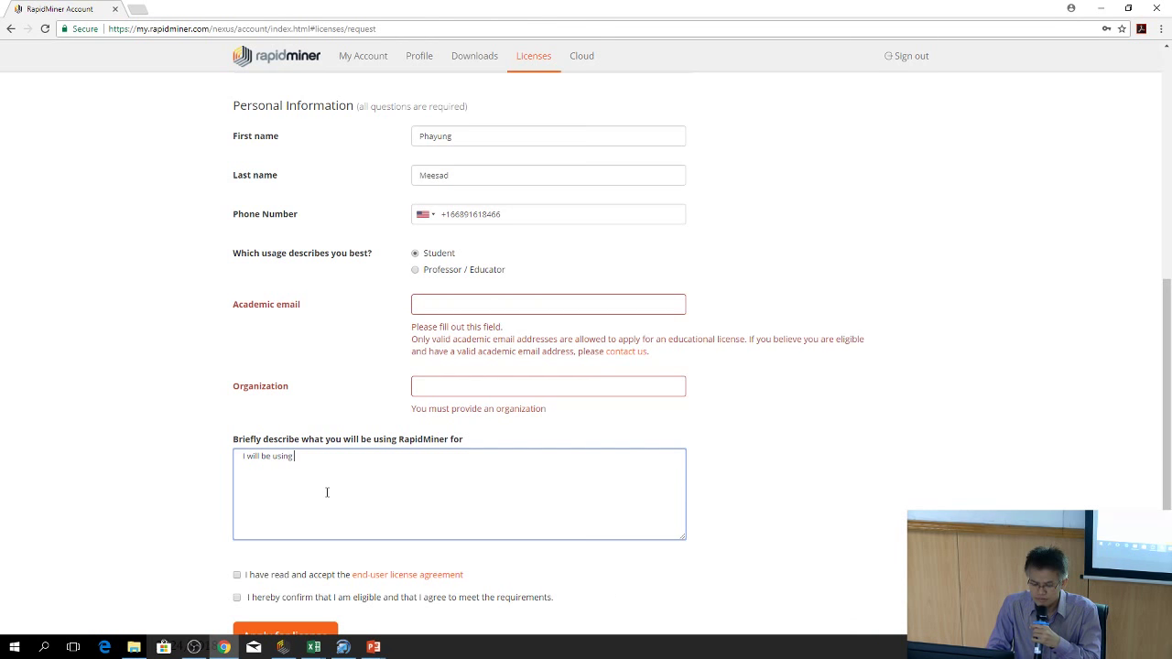
{"action": "type", "text": " Ra"}
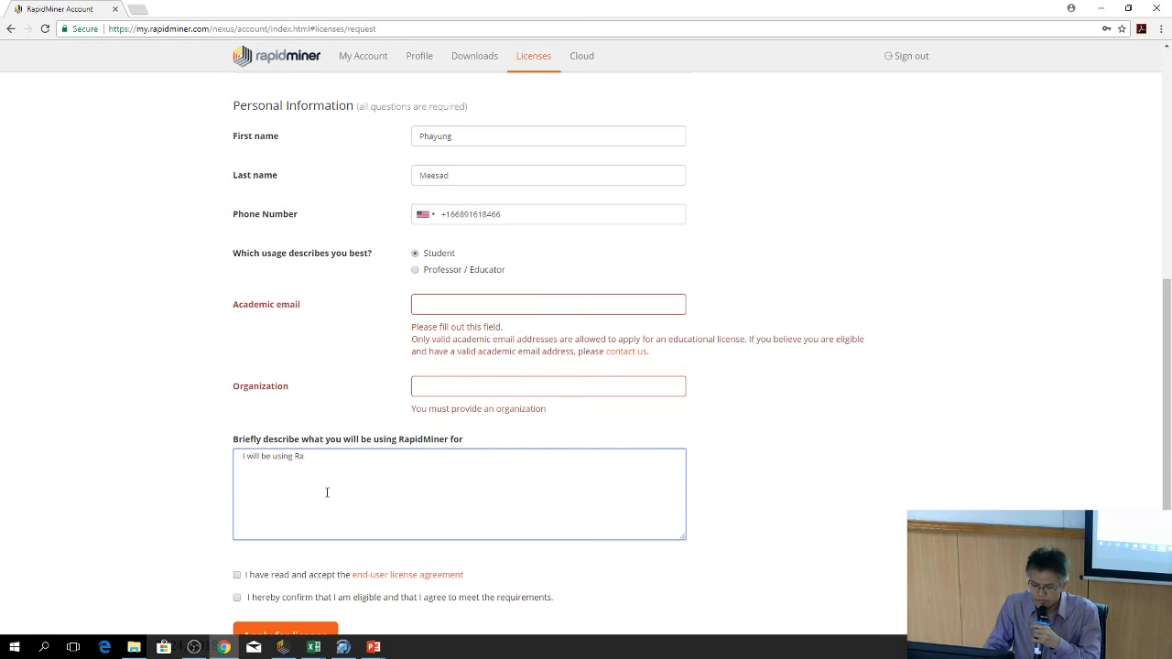
{"action": "type", "text": "pi"}
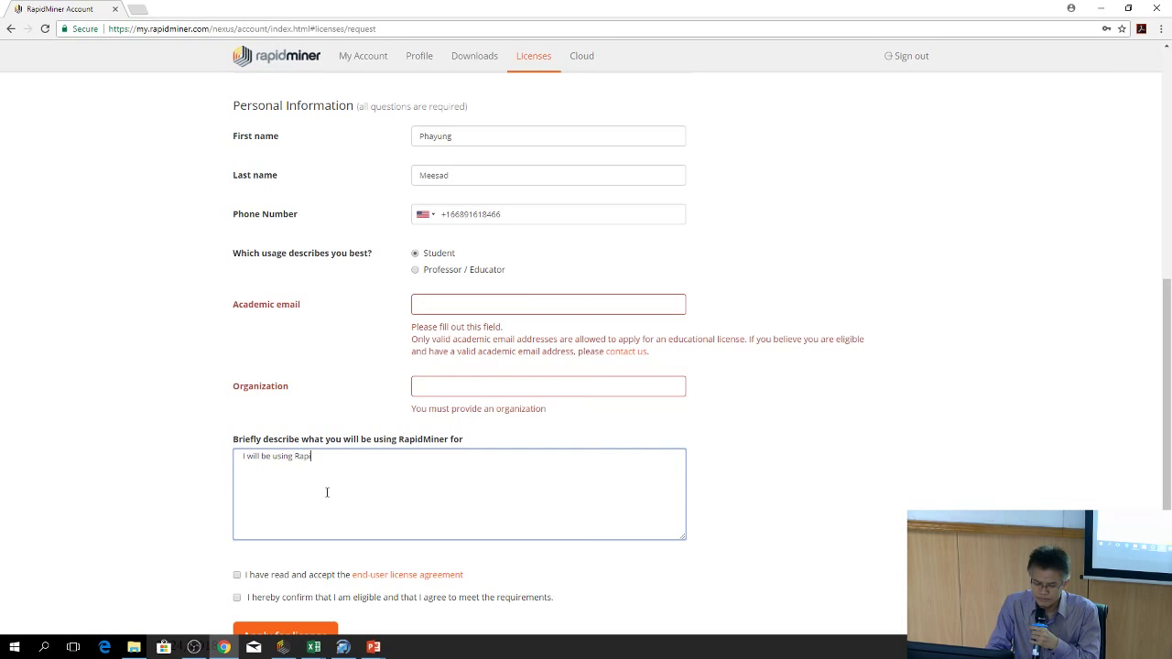
{"action": "type", "text": "dMi"}
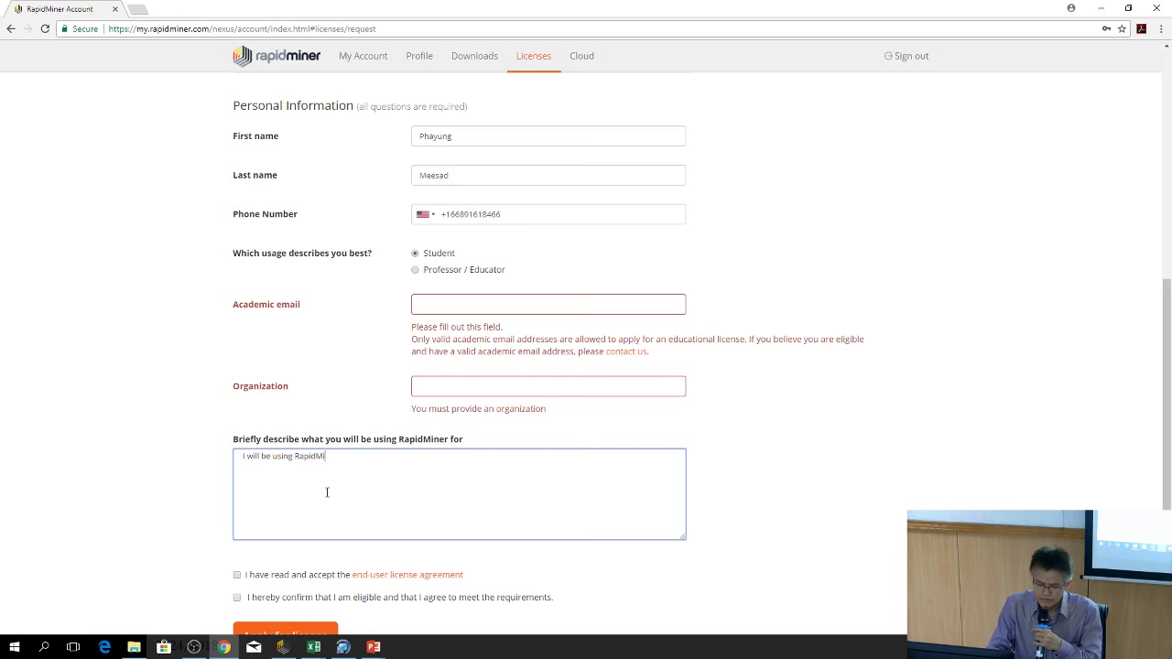
{"action": "type", "text": "ner"}
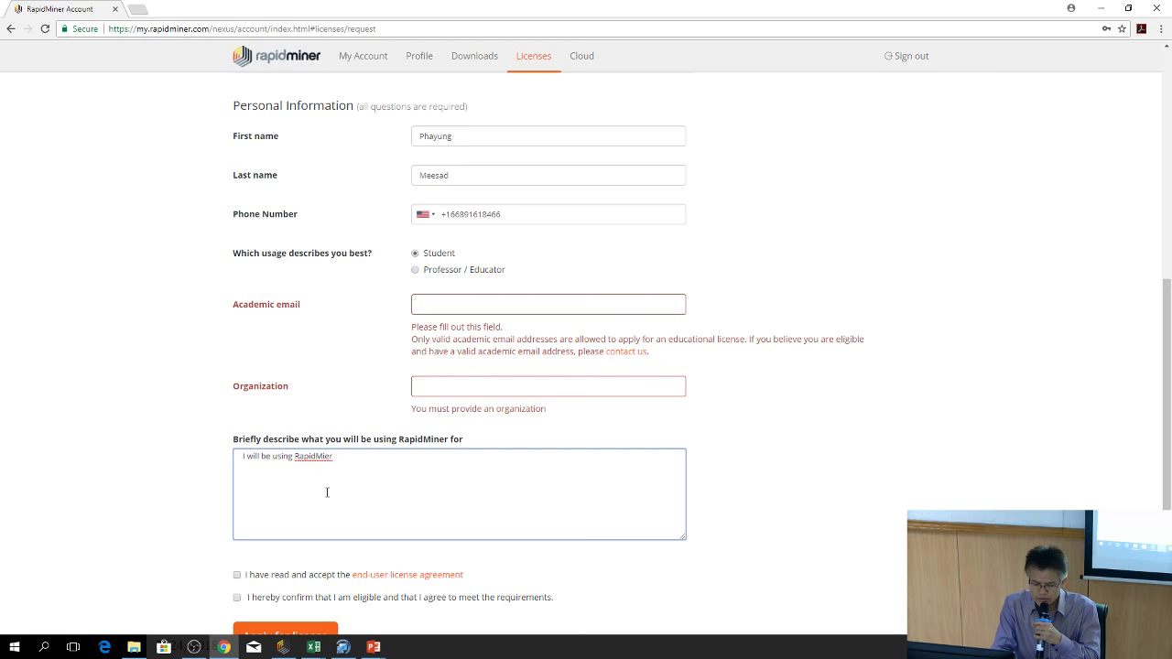
{"action": "type", "text": " Stu"}
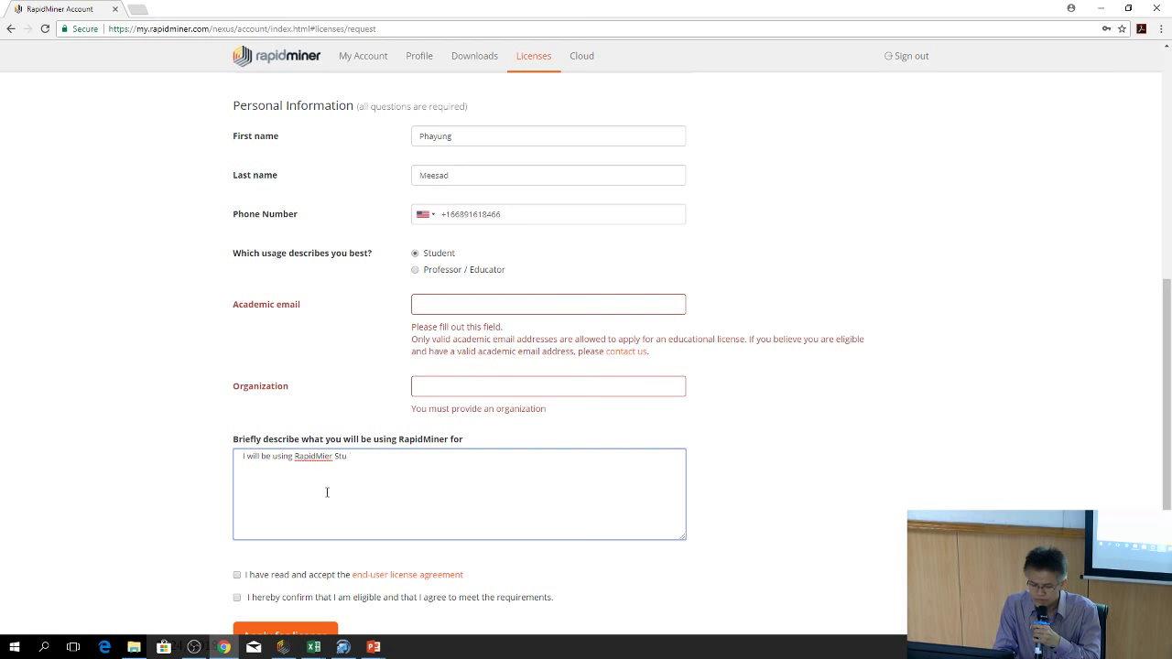
{"action": "type", "text": "dio"}
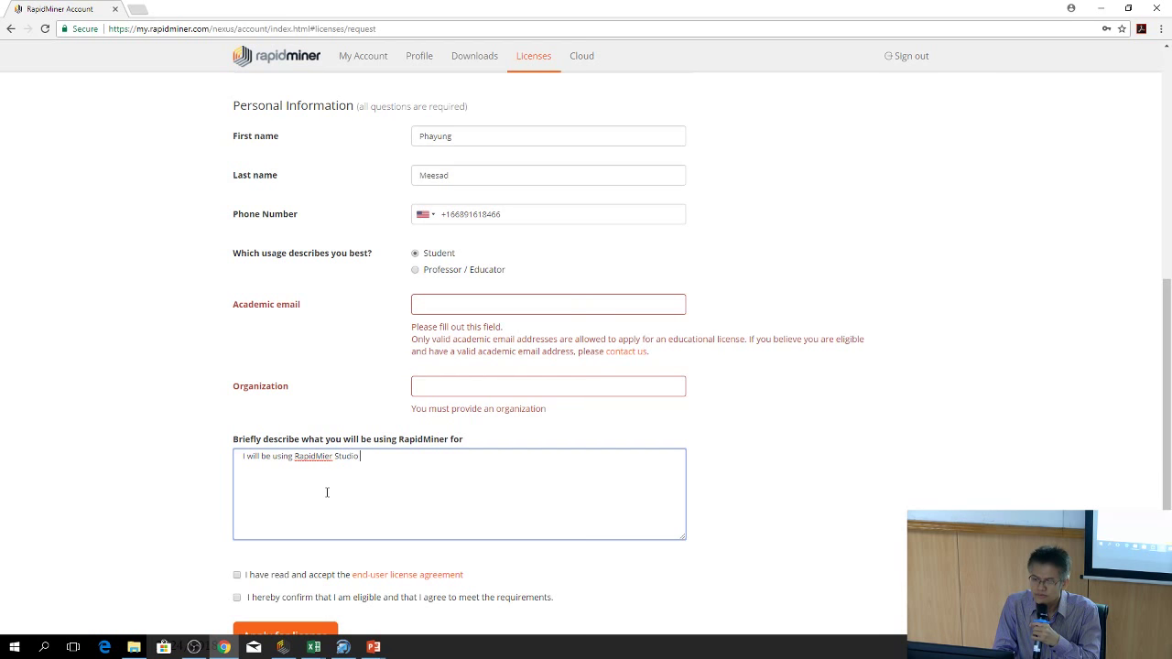
{"action": "type", "text": " for aca"}
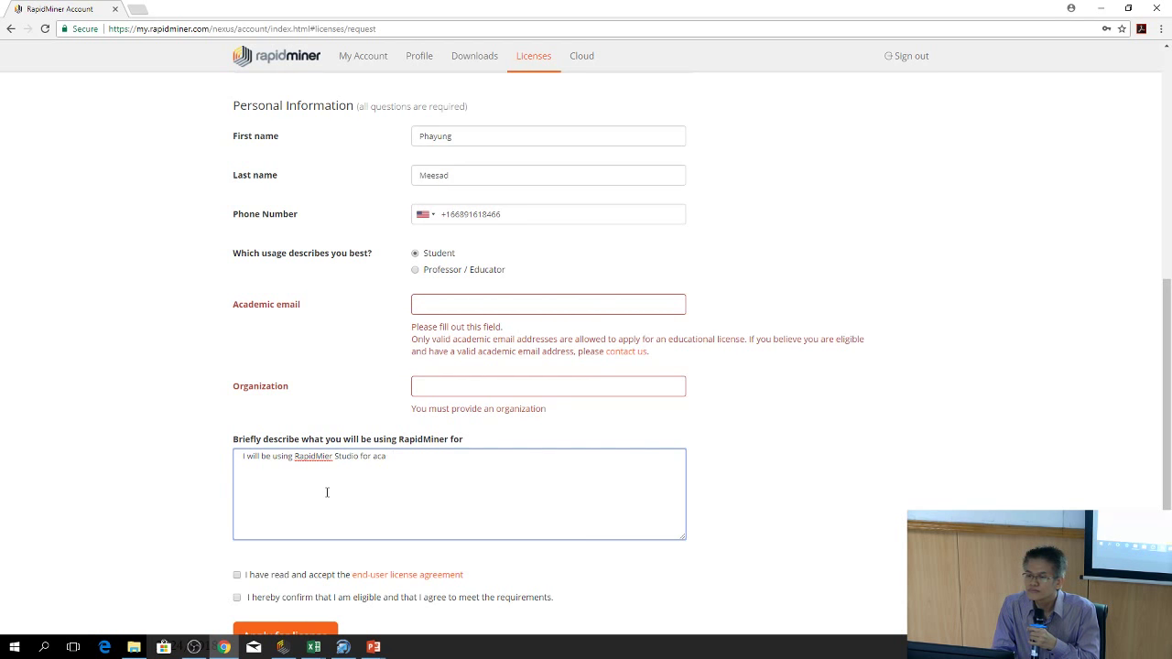
{"action": "type", "text": "demic"}
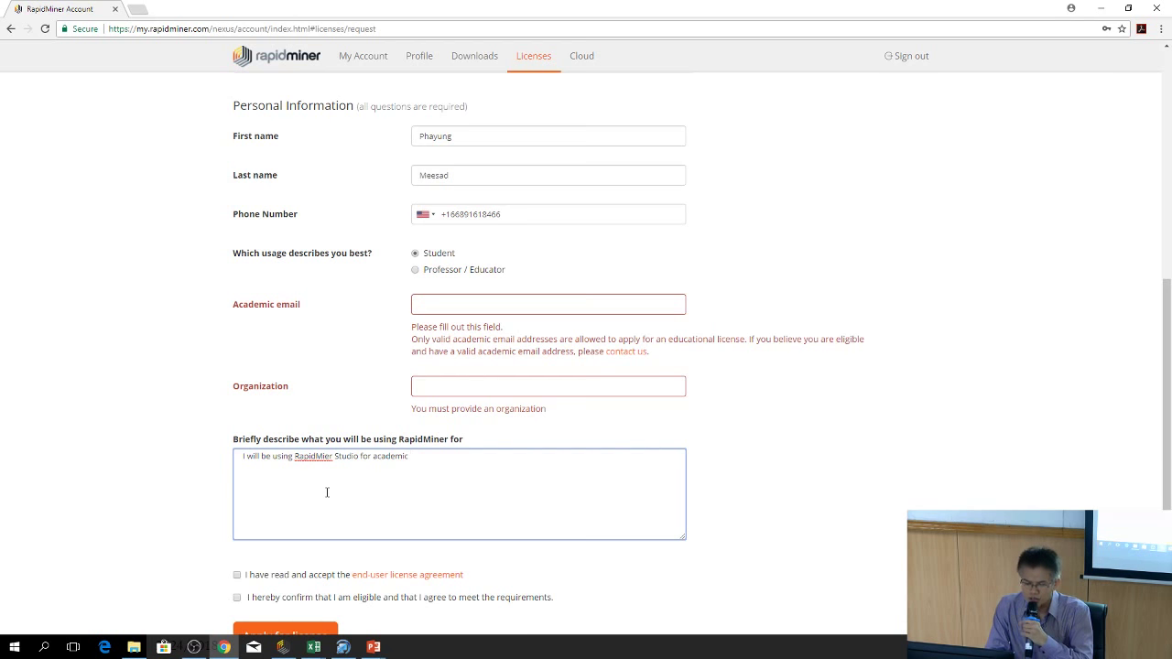
{"action": "type", "text": "sea"}
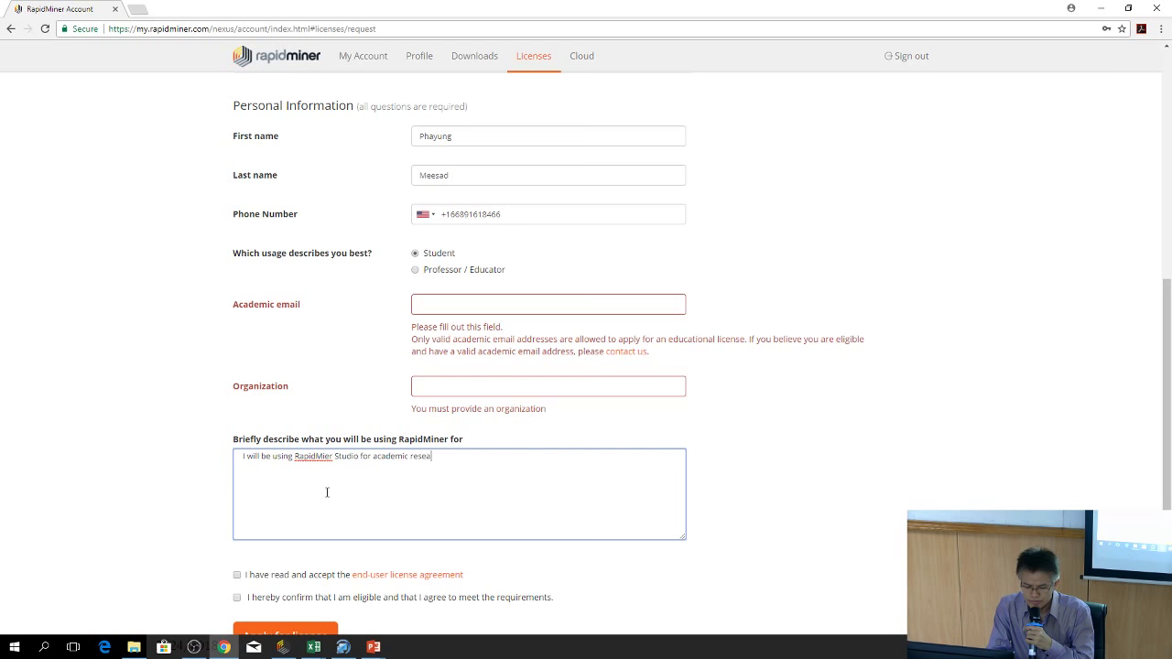
{"action": "type", "text": "rch "}
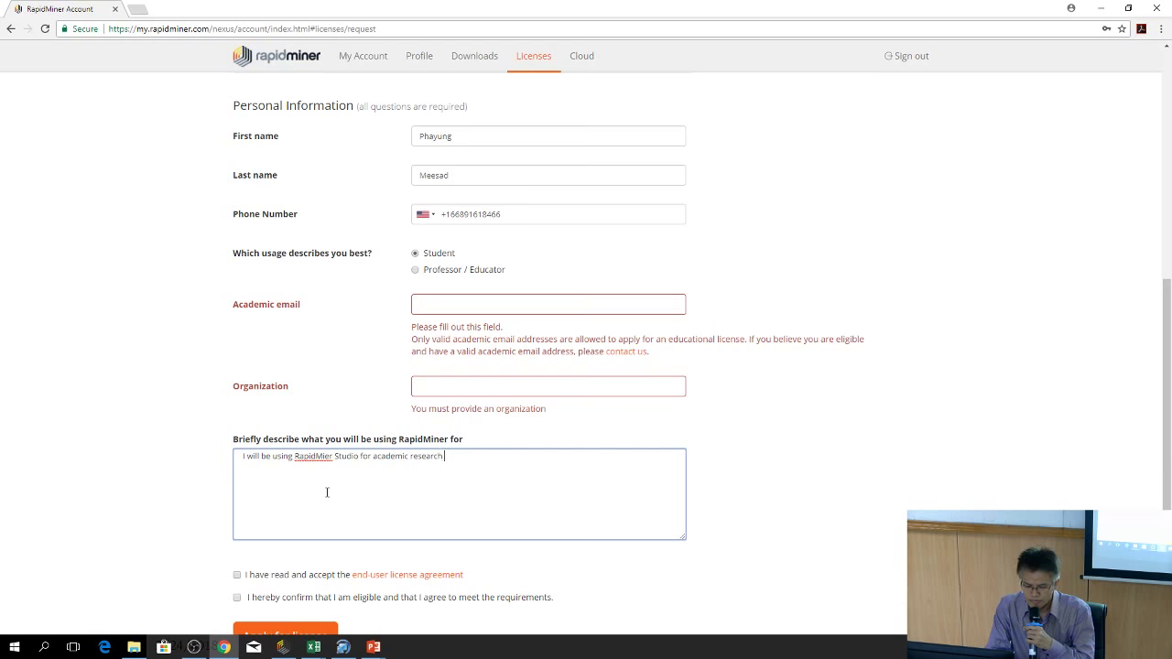
{"action": "type", "text": "and c"}
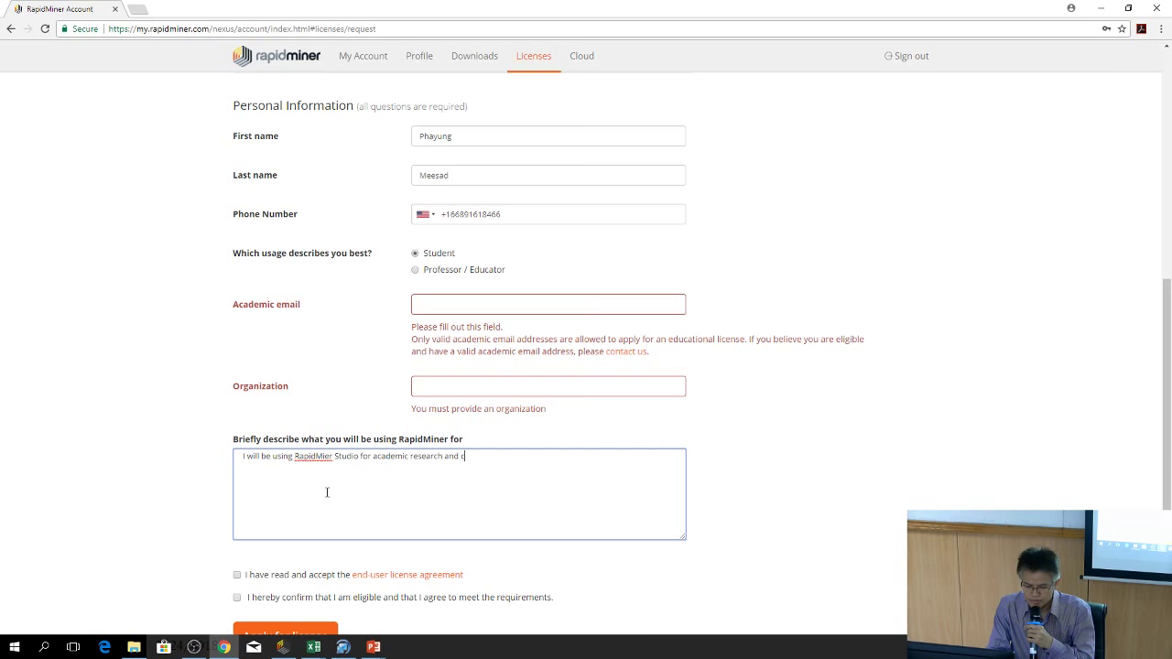
{"action": "type", "text": "lass"}
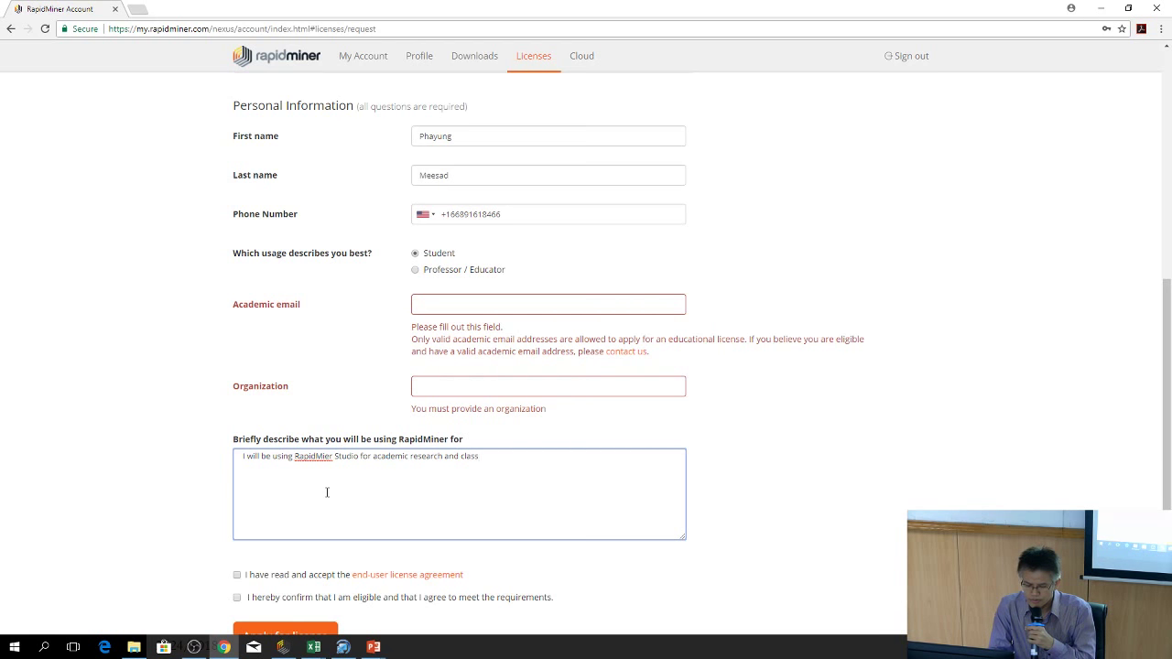
{"action": "type", "text": "room."}
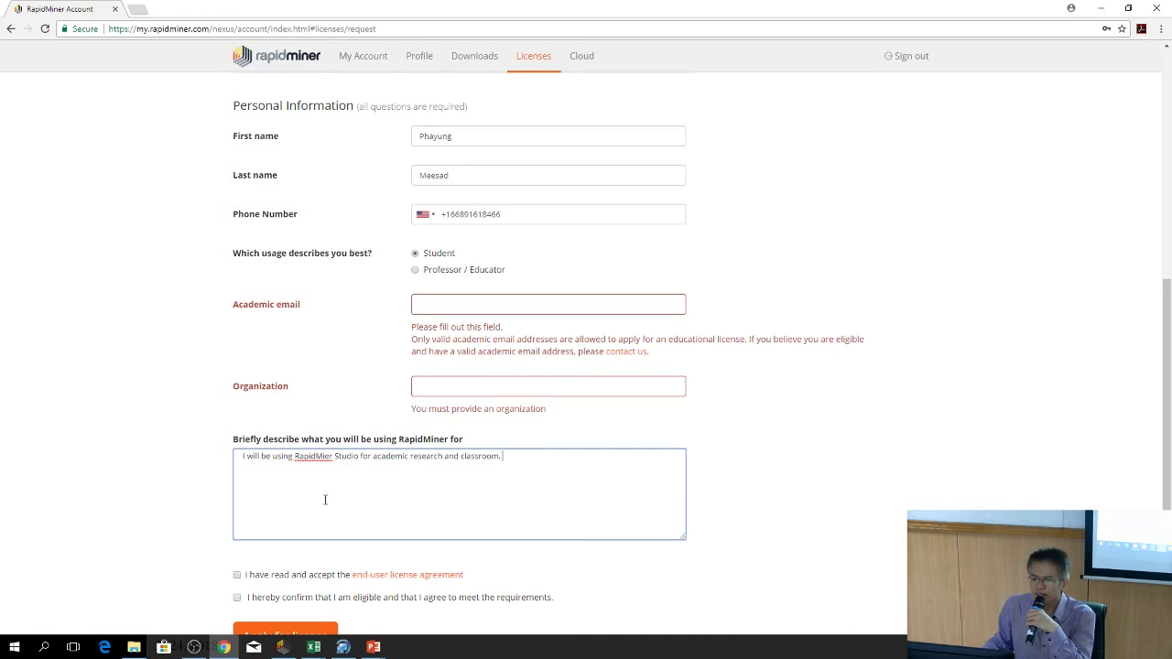
{"action": "scroll", "coordinate": [324, 499], "scroll_direction": "down", "scroll_amount": 1}
Tick the licence agreement and eligibility checkboxes, then revisit the empty academic e-mail and organization fields
{"action": "left_click", "coordinate": [237, 514]}
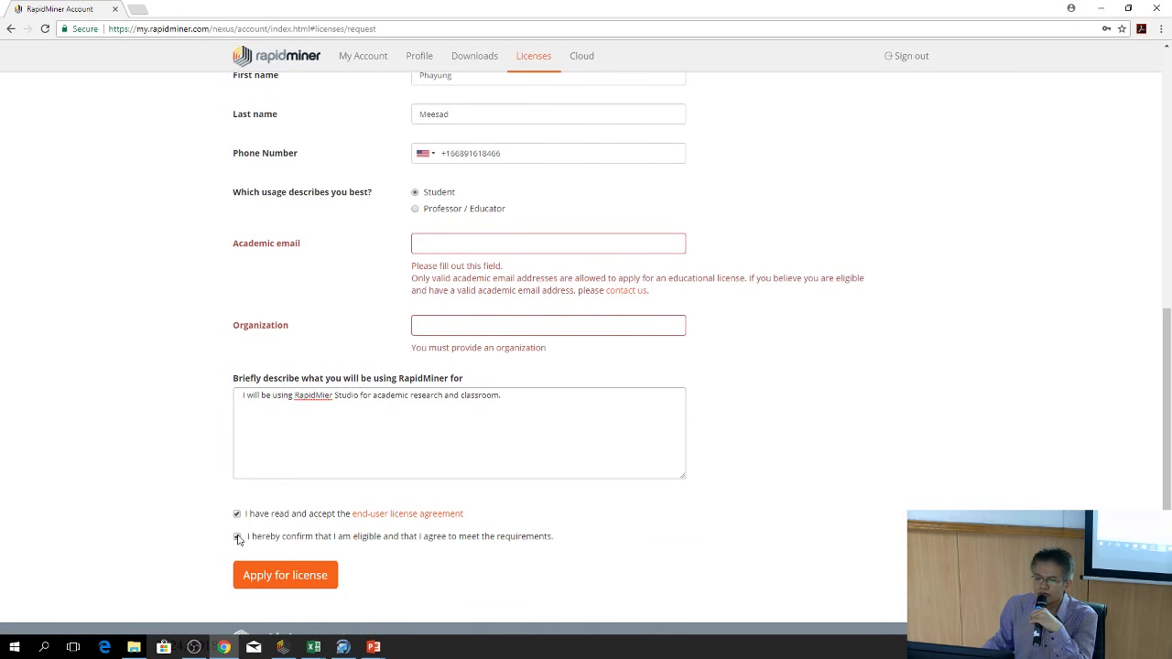
{"action": "left_click", "coordinate": [238, 538]}
{"action": "left_click", "coordinate": [456, 253]}
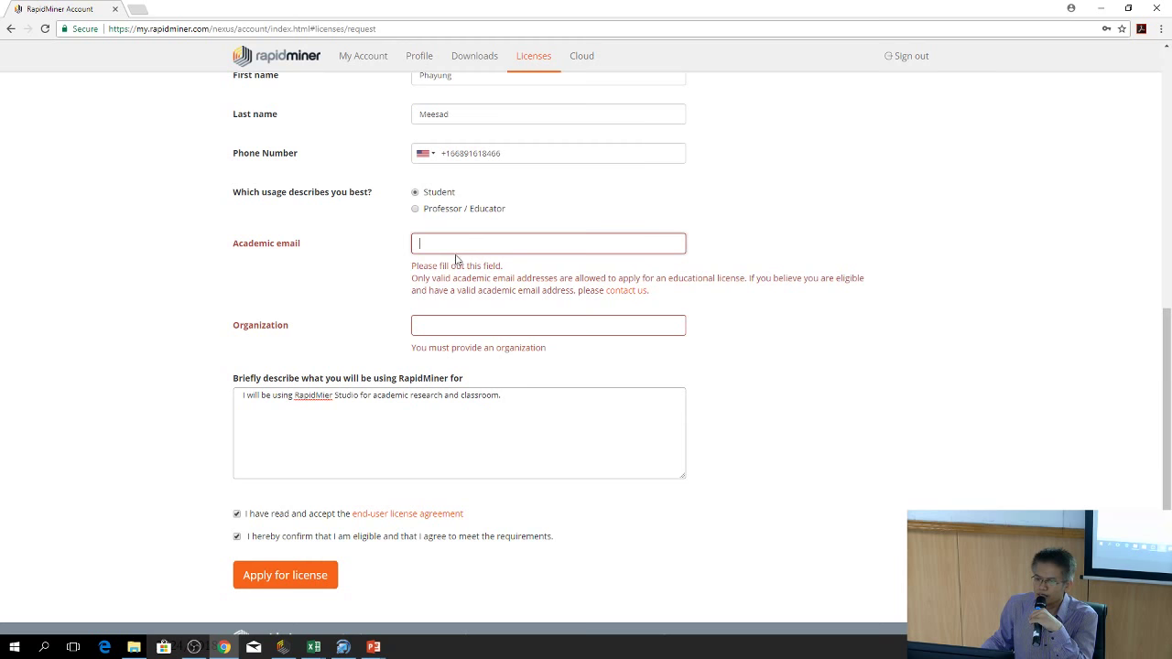
{"action": "left_click", "coordinate": [444, 242]}
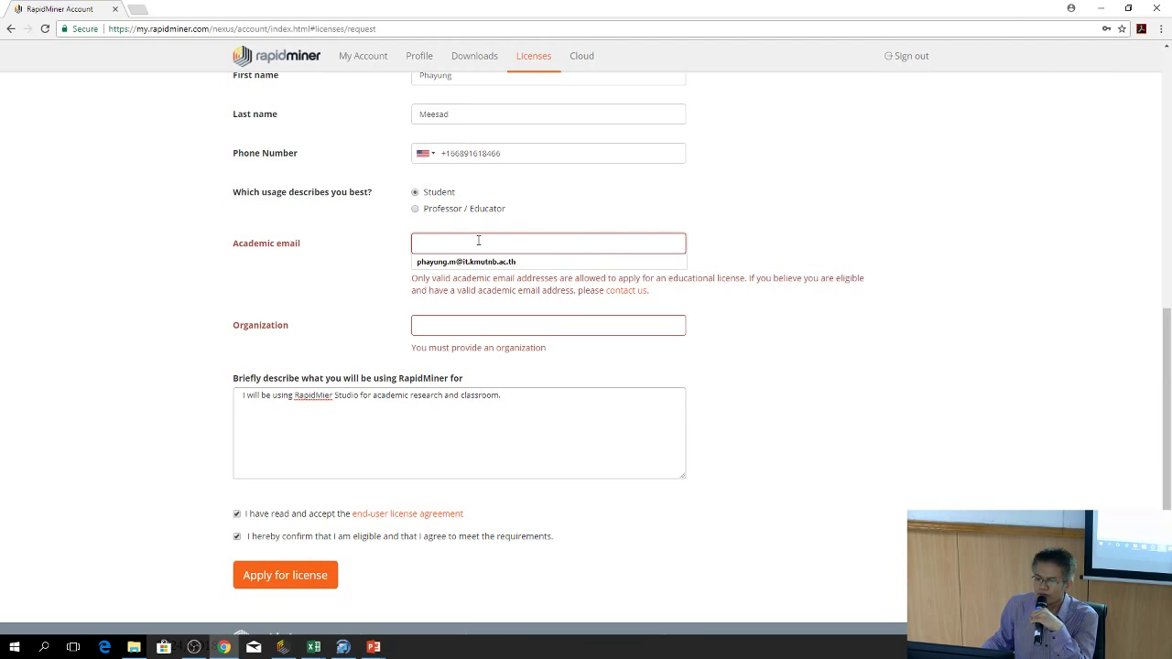
{"action": "left_click", "coordinate": [451, 325]}
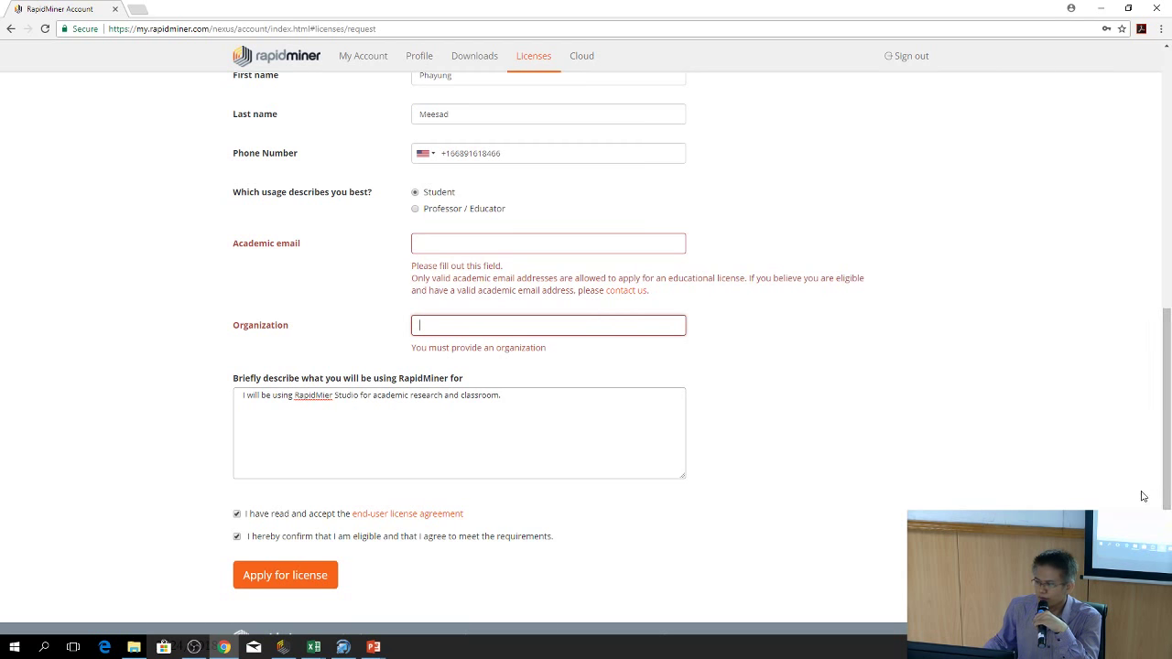
{"action": "left_click_drag", "start_coordinate": [1168, 474], "coordinate": [1169, 435]}
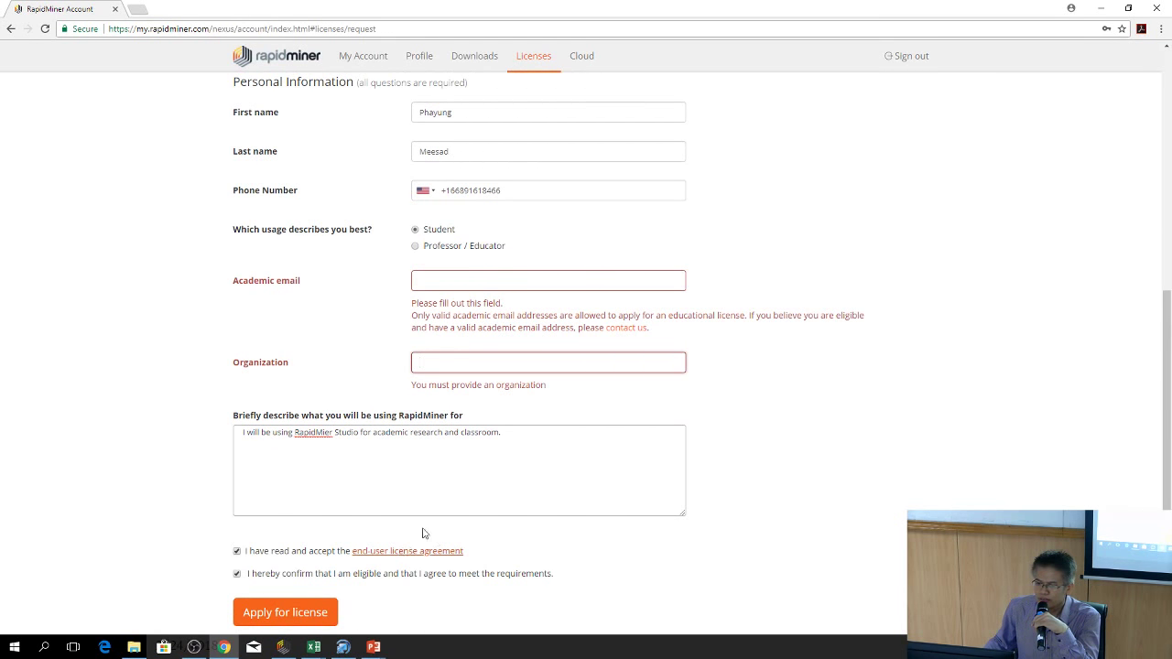
{"action": "scroll", "coordinate": [740, 341], "scroll_direction": "up", "scroll_amount": 2}
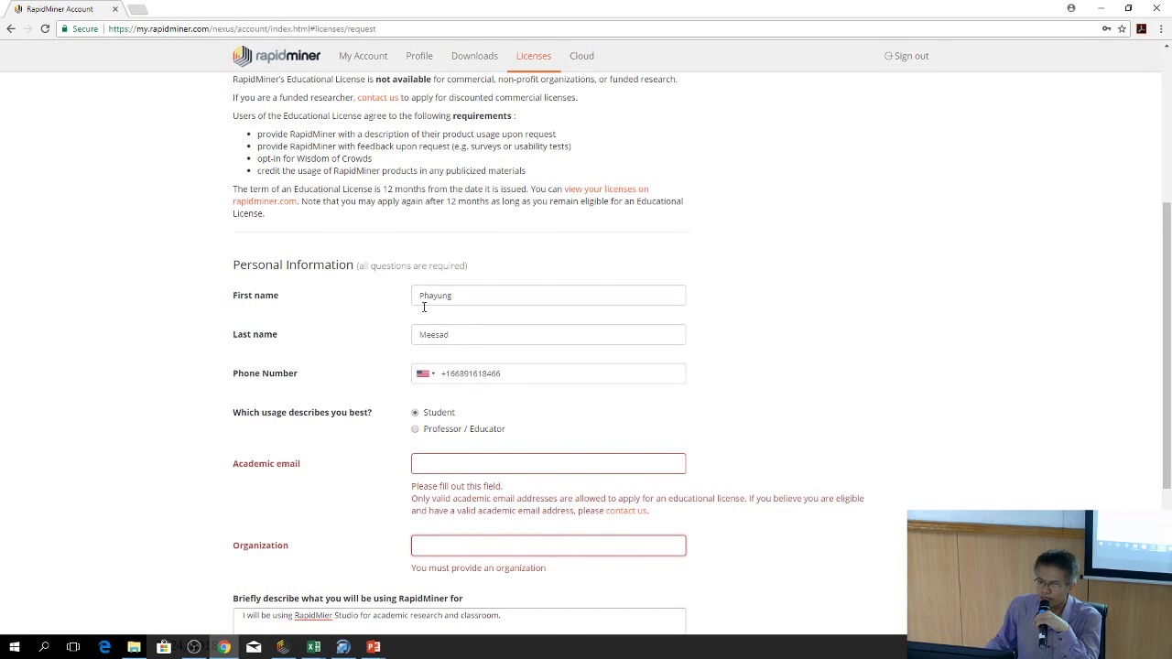
{"action": "scroll", "coordinate": [513, 558], "scroll_direction": "down", "scroll_amount": 2}
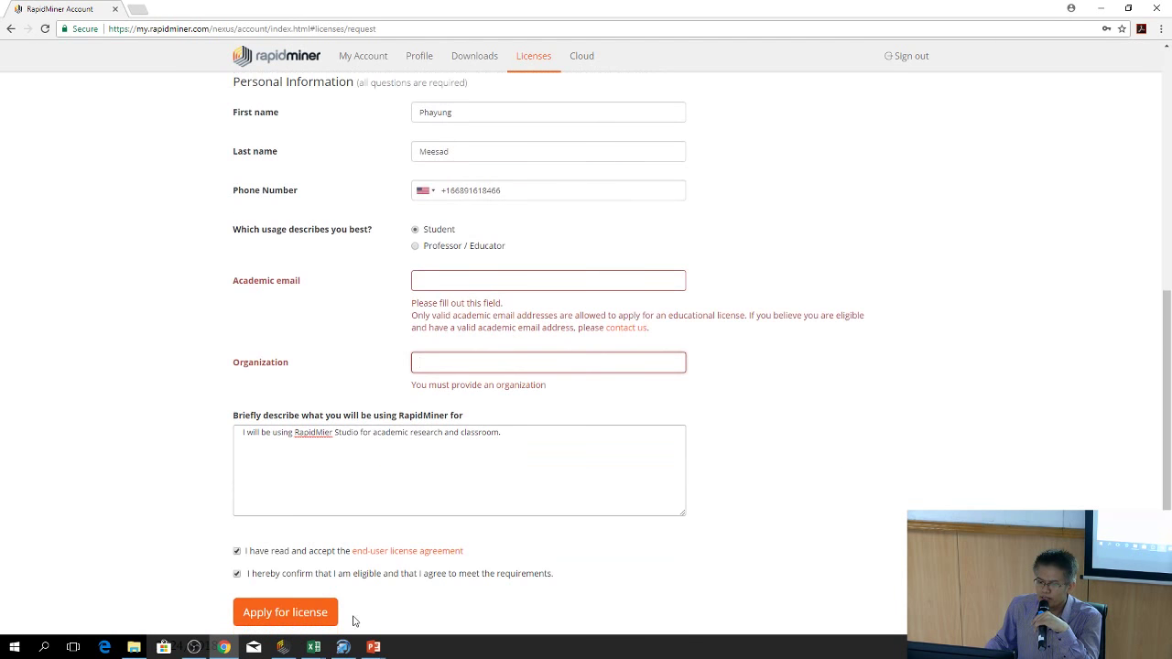
{"action": "mouse_move", "coordinate": [288, 651]}
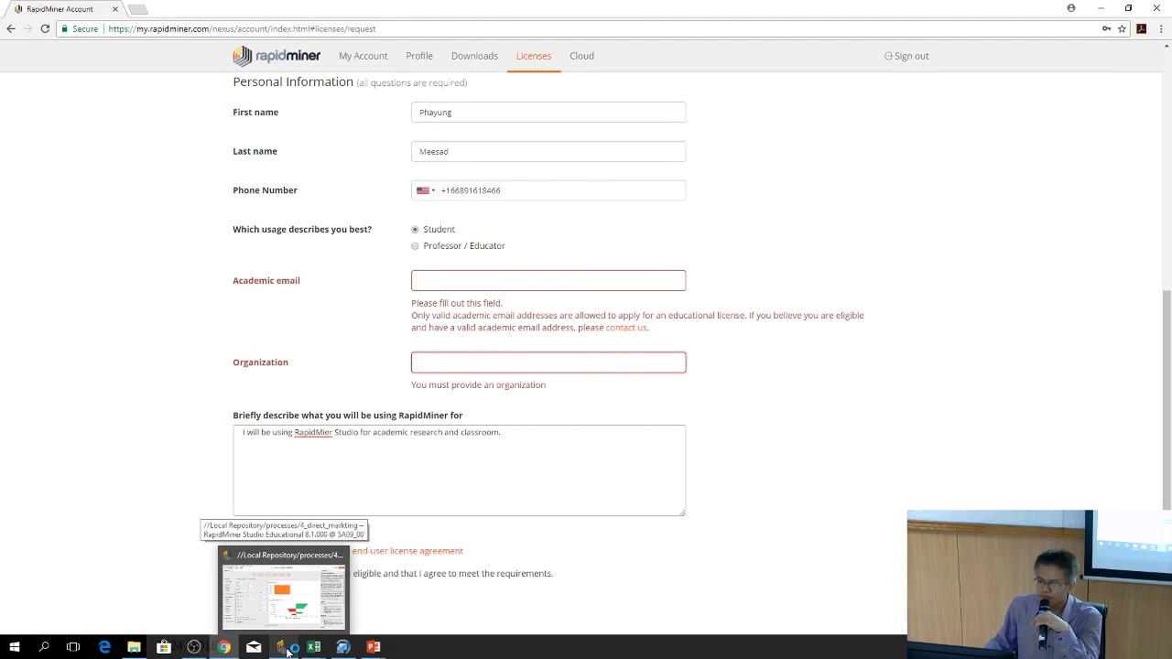
Back in RapidMiner Studio, switch to Design view and create a new Blank process
{"action": "left_click", "coordinate": [287, 651]}
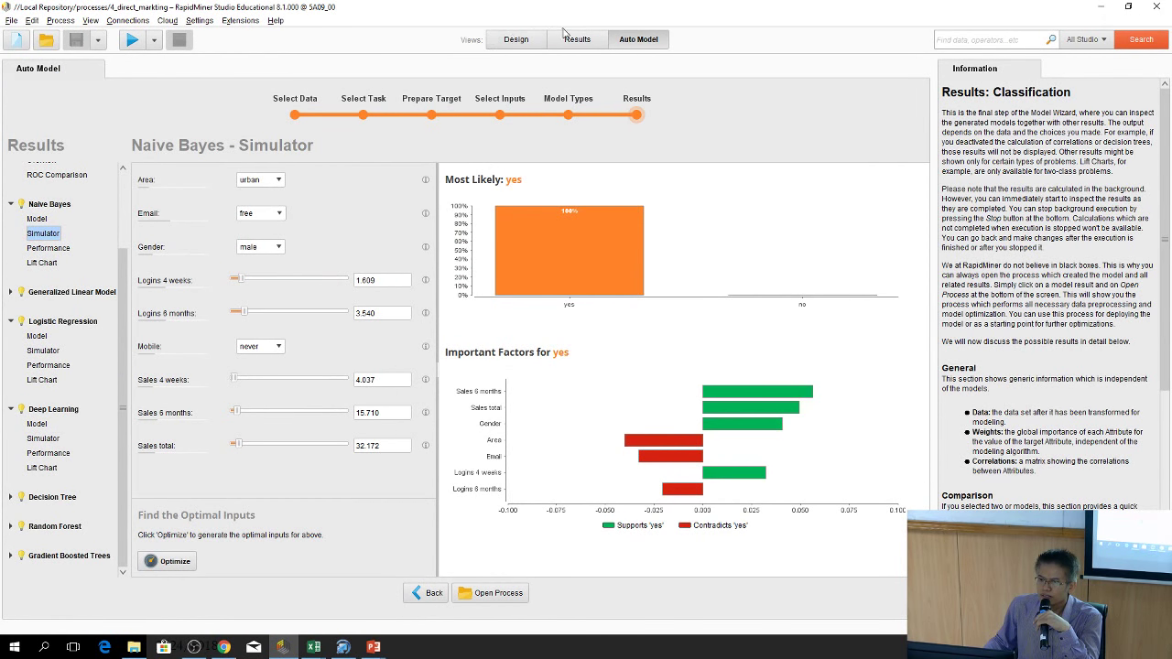
{"action": "left_click", "coordinate": [515, 40]}
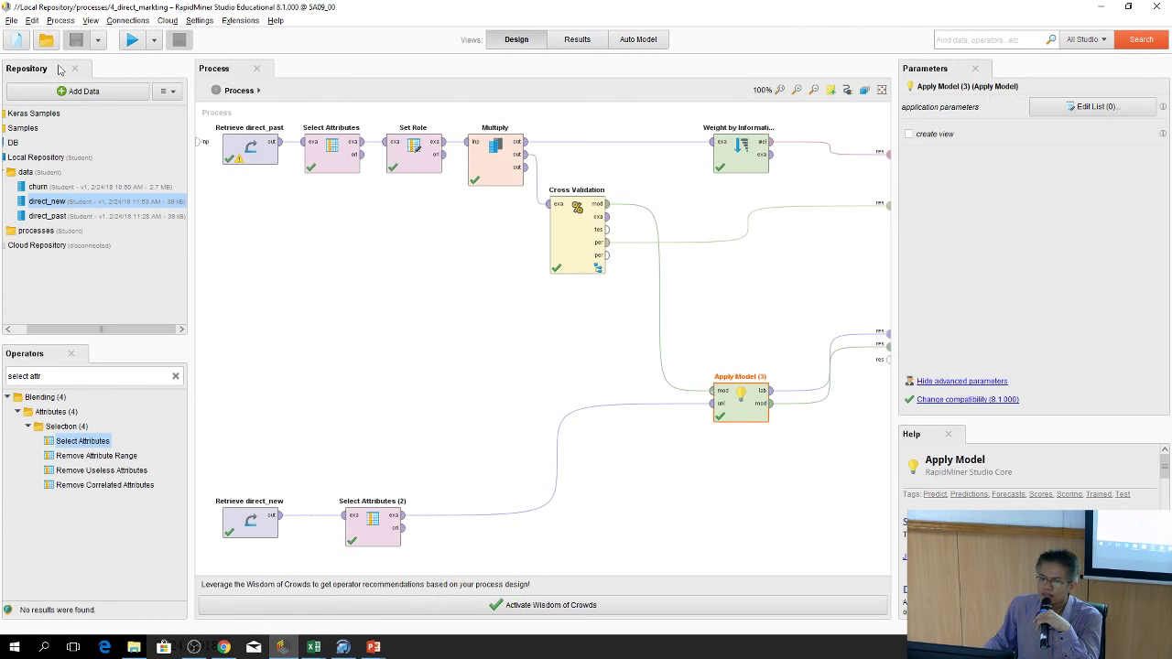
{"action": "left_click", "coordinate": [15, 40]}
{"action": "left_click", "coordinate": [527, 208]}
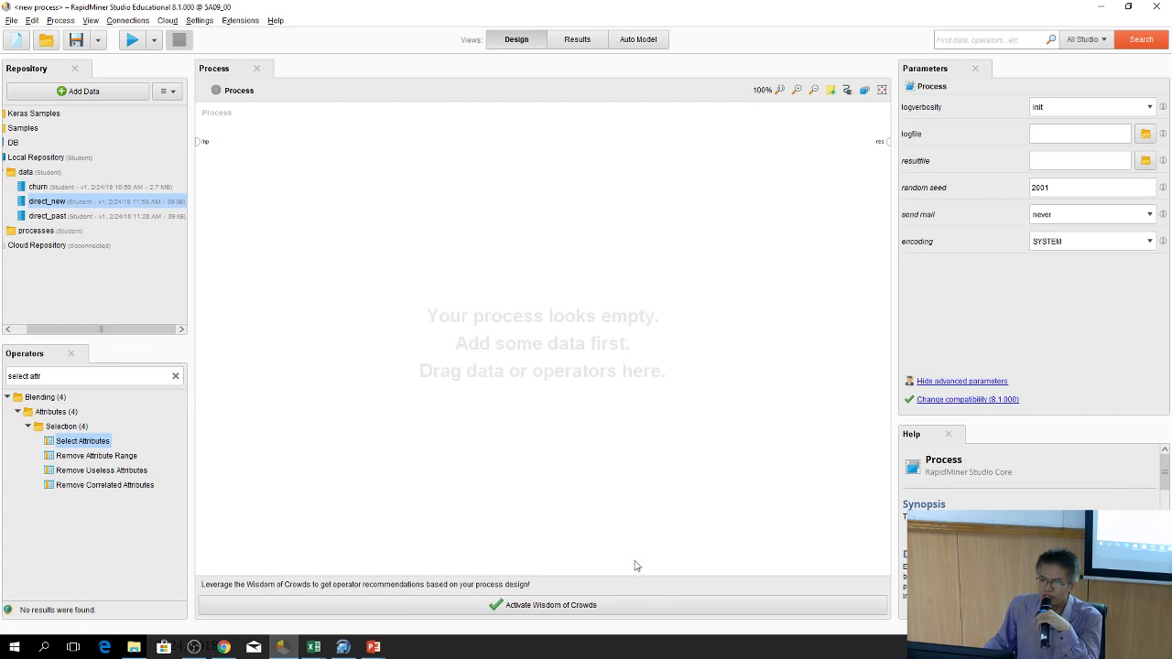
{"action": "left_click", "coordinate": [197, 22]}
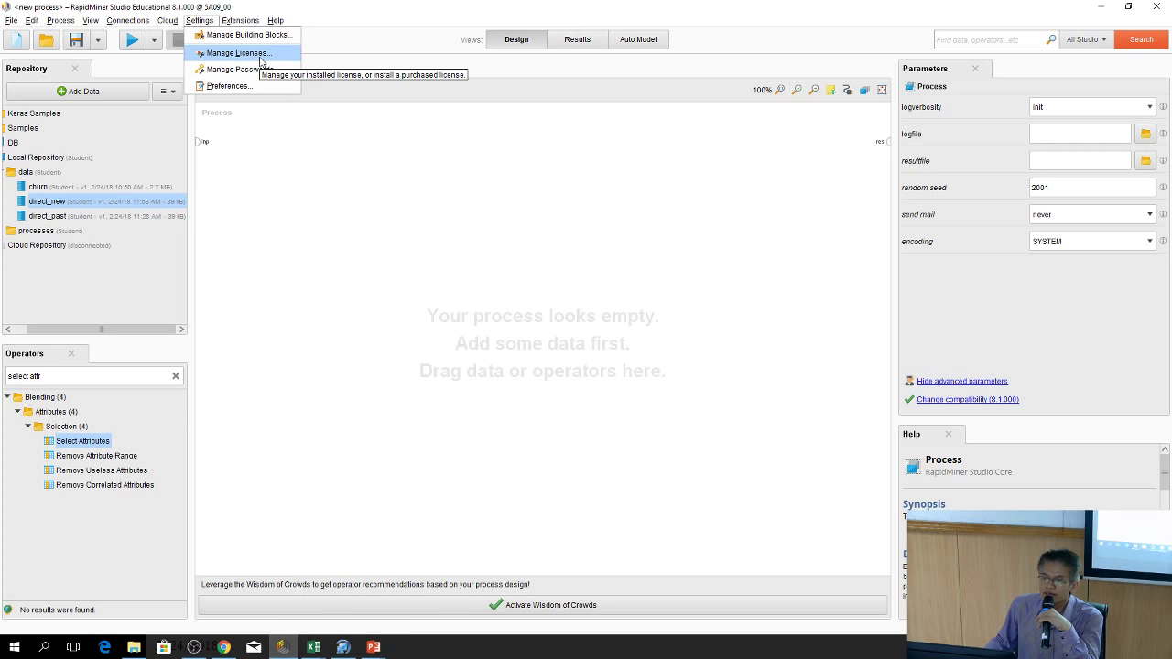
{"action": "left_click", "coordinate": [258, 55]}
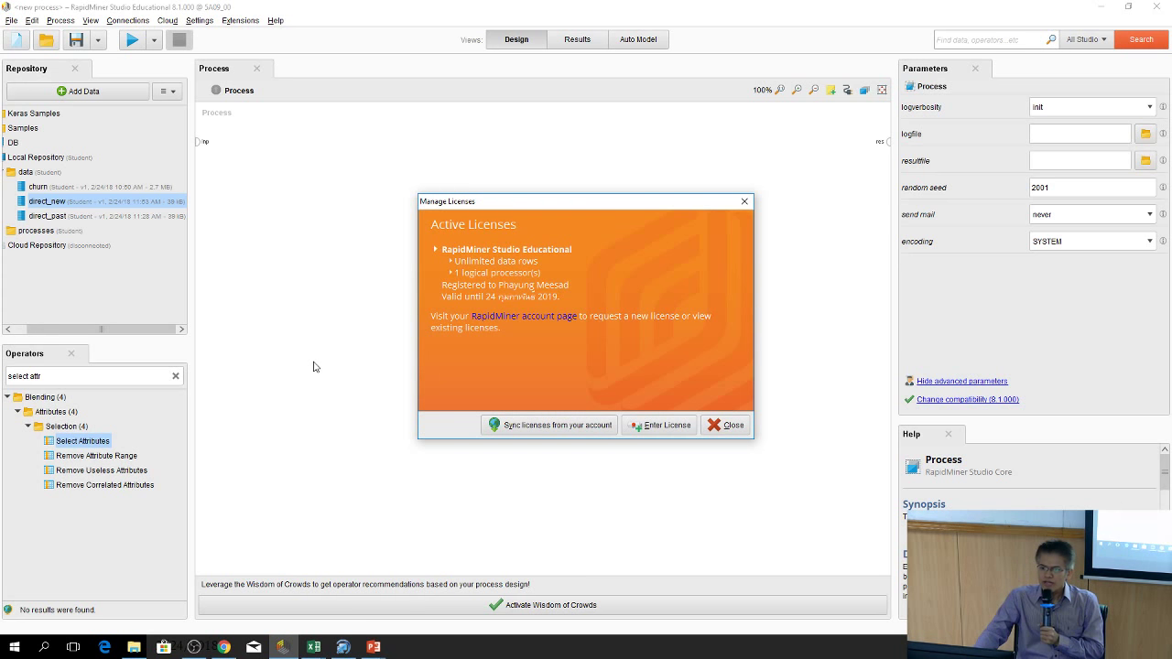
{"action": "left_click", "coordinate": [733, 429]}
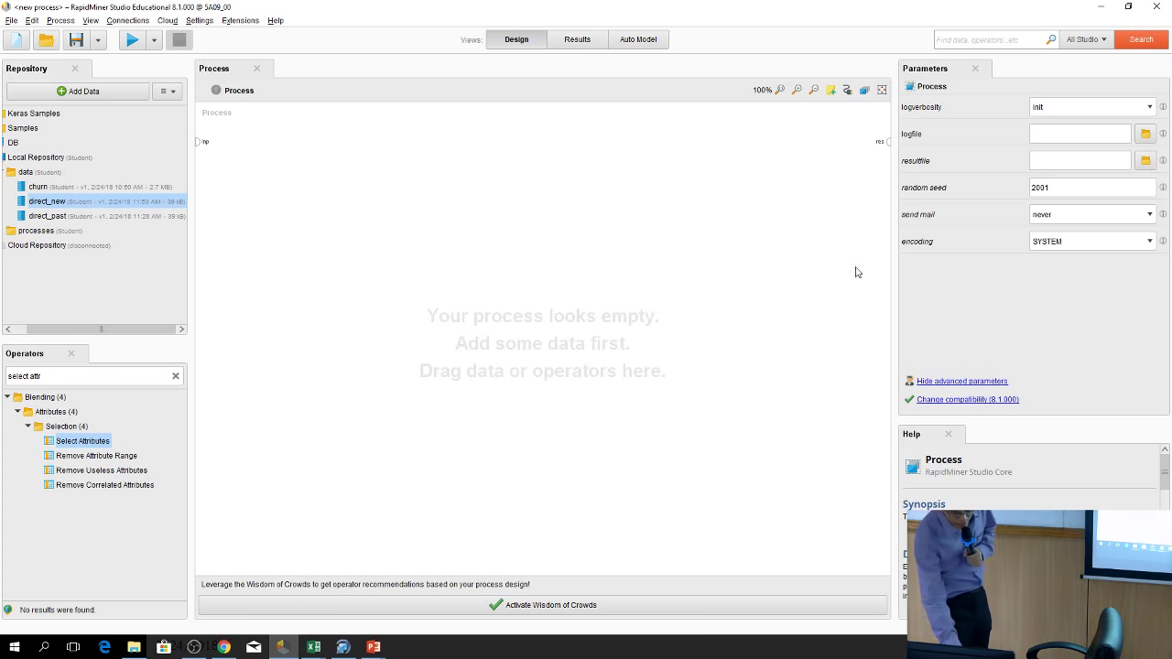
Open Settings > Manage Licenses to view the active Educational licence
{"action": "left_click", "coordinate": [199, 20]}
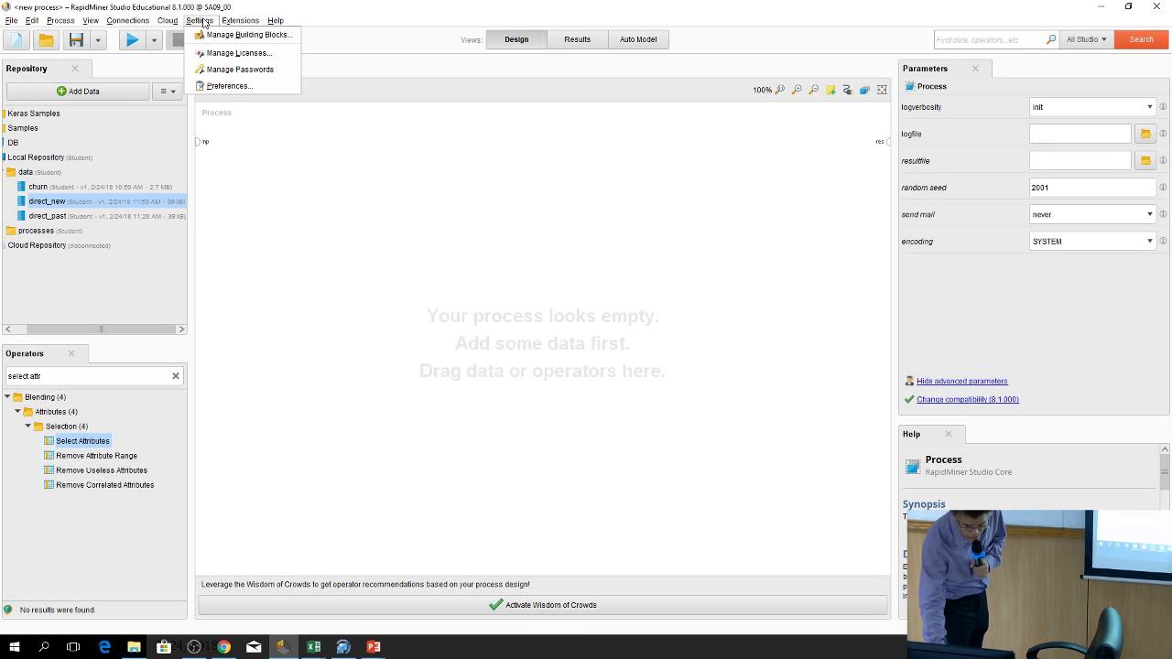
{"action": "left_click", "coordinate": [238, 53]}
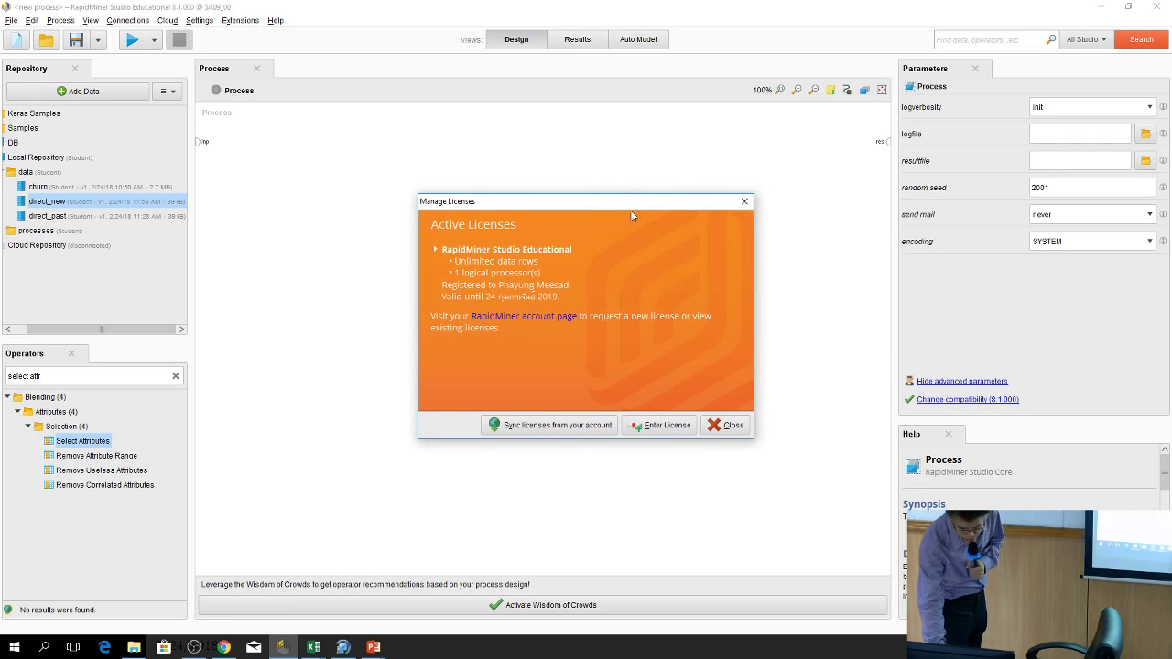
Start syncing licences from the RapidMiner account to bring up the account login dialog
{"action": "left_click", "coordinate": [568, 427]}
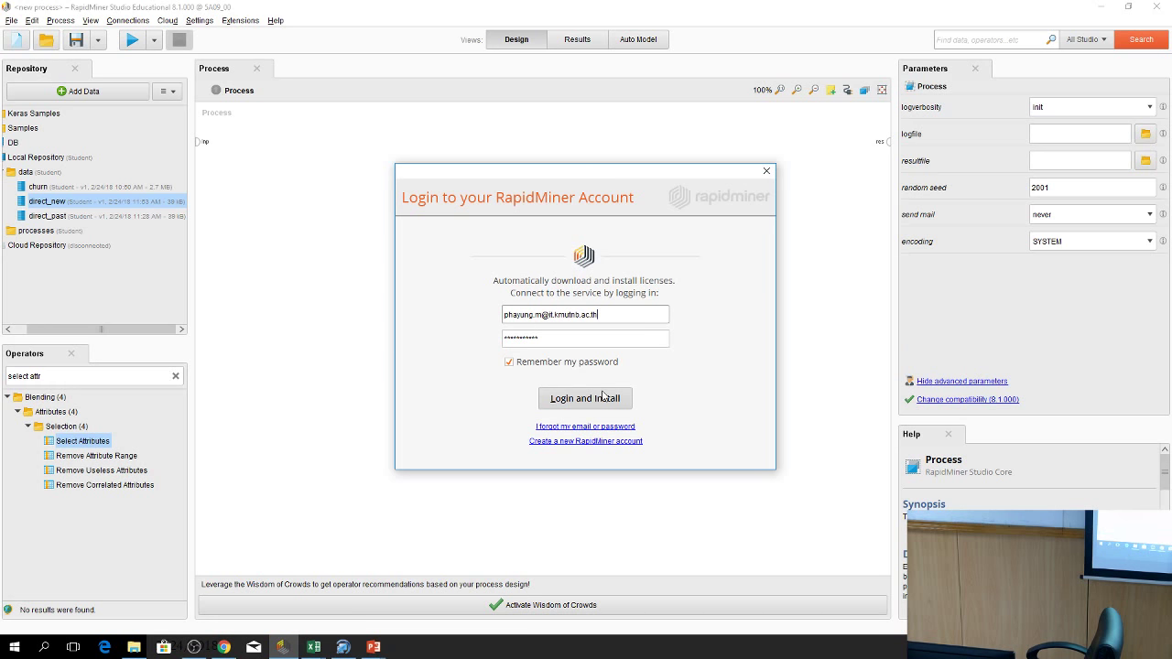
Try the account login twice to install licences, then dismiss the login prompt to reveal Manage Licenses
{"action": "left_click", "coordinate": [603, 398]}
{"action": "left_click", "coordinate": [603, 395]}
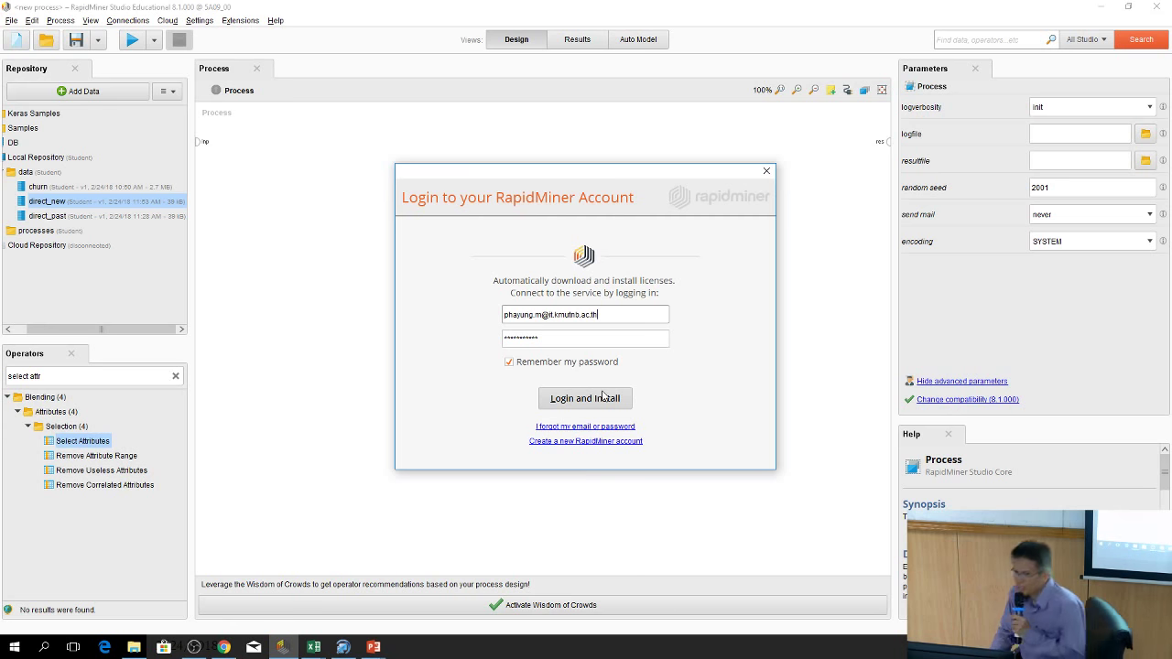
{"action": "left_click", "coordinate": [767, 172]}
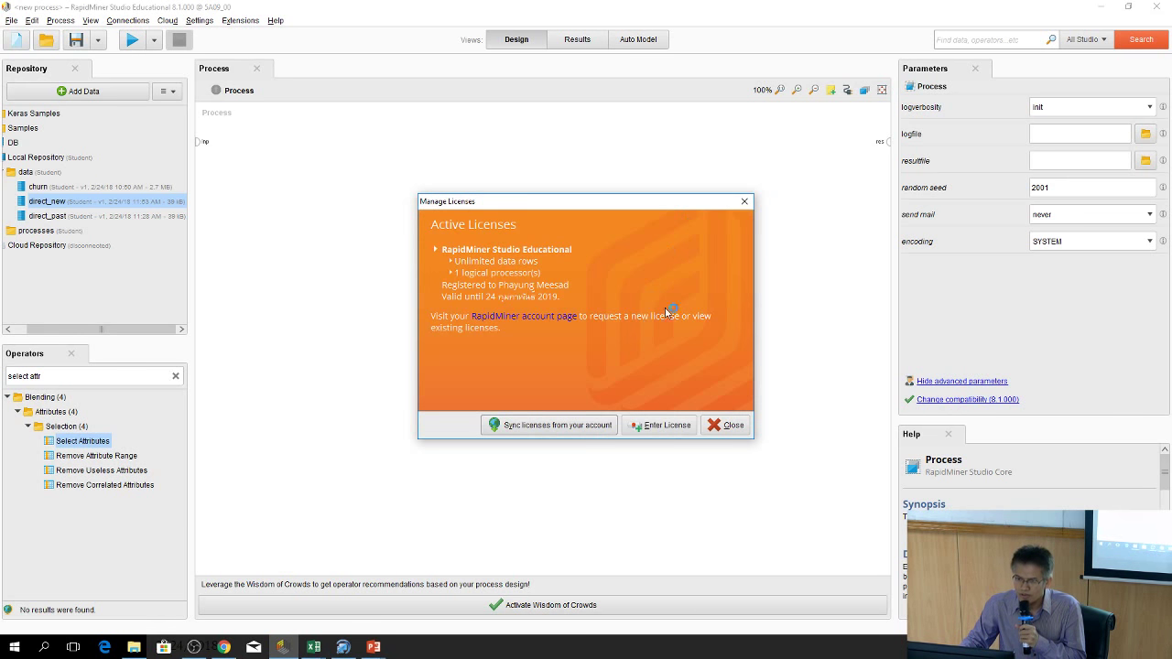
Close the Manage Licenses dialog, returning to the empty process in Design view
{"action": "left_click", "coordinate": [743, 201]}
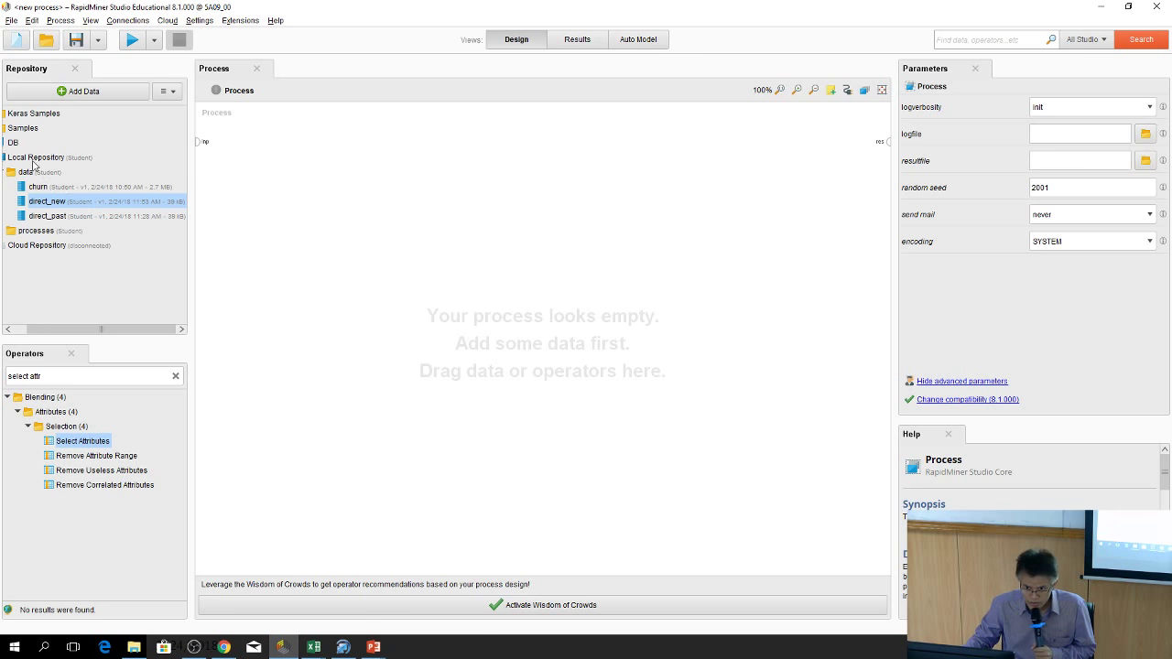
Collapse Local Repository and the Blending group, then expand Samples > data to list Iris and other datasets
{"action": "left_click_drag", "start_coordinate": [47, 201], "coordinate": [125, 204]}
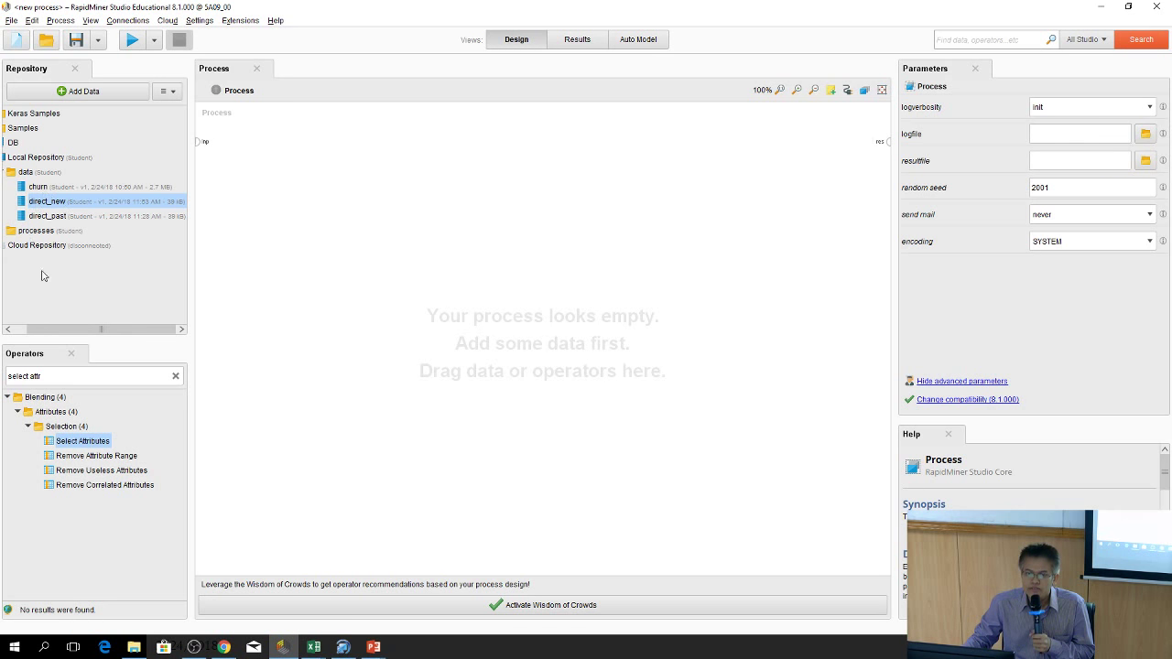
{"action": "left_click_drag", "start_coordinate": [67, 327], "coordinate": [50, 328]}
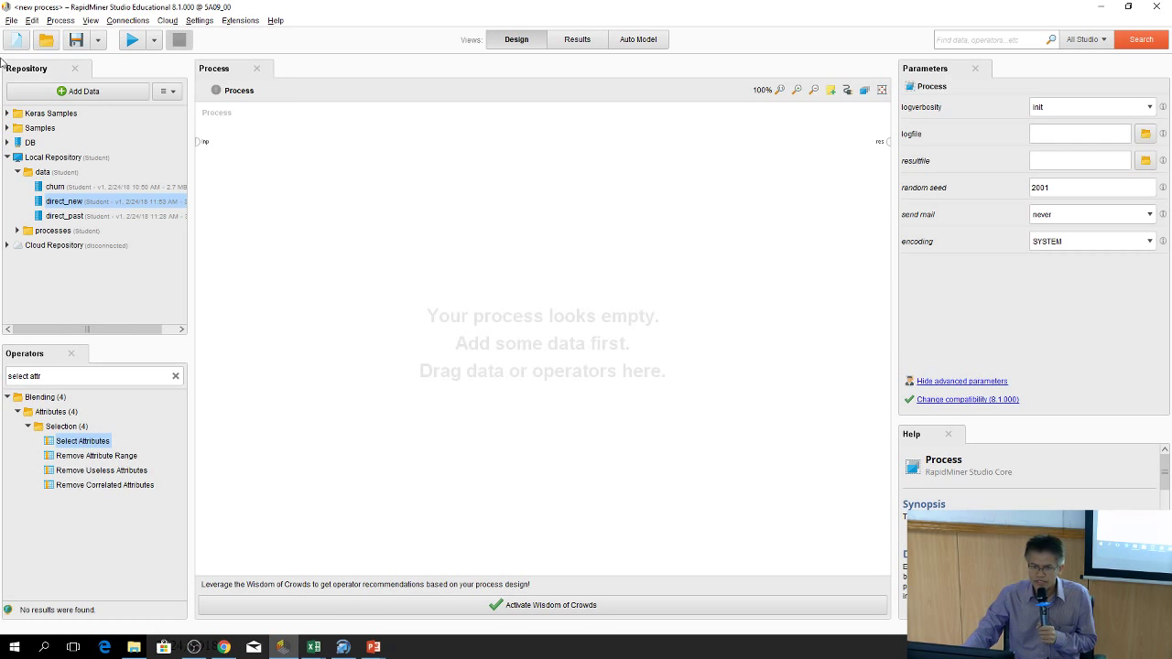
{"action": "left_click", "coordinate": [7, 157]}
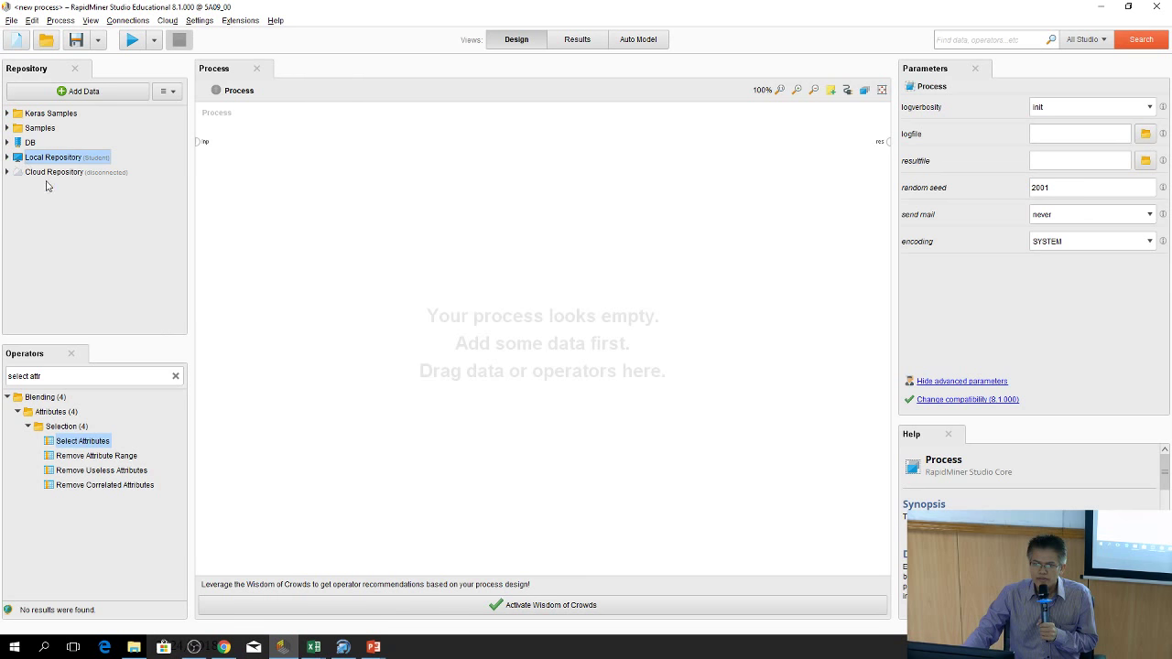
{"action": "left_click_drag", "start_coordinate": [6, 158], "coordinate": [40, 422]}
{"action": "left_click", "coordinate": [7, 398]}
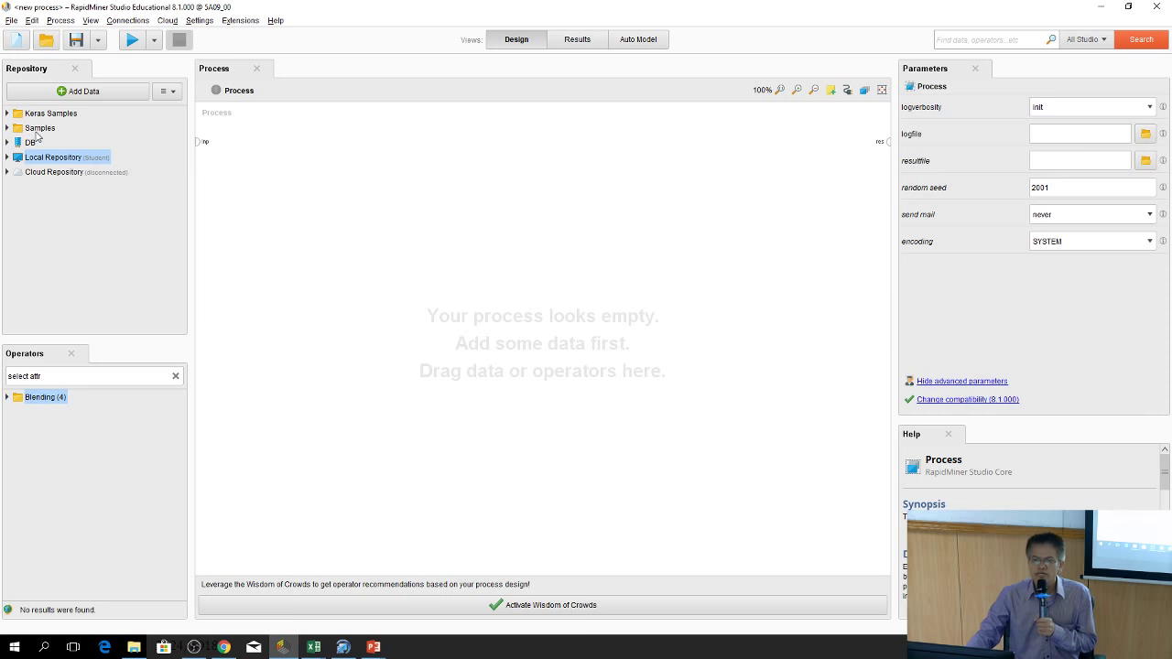
{"action": "left_click", "coordinate": [7, 130]}
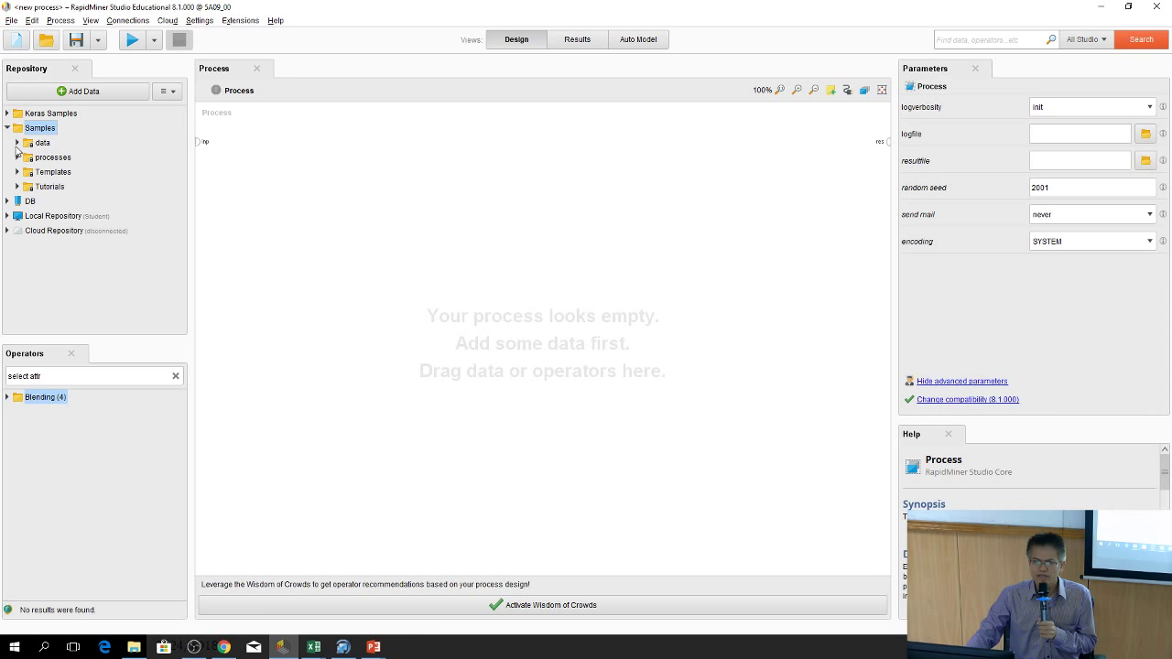
{"action": "left_click", "coordinate": [16, 144]}
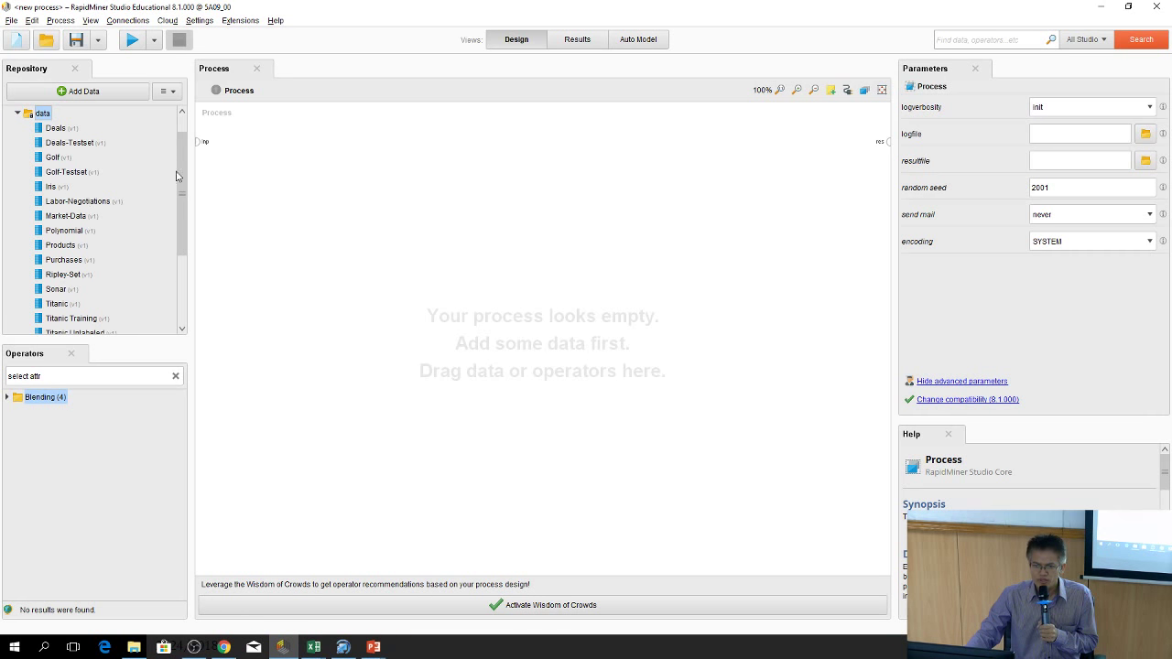
Drop Iris onto the canvas as Retrieve Iris and wire its out port to res
{"action": "scroll", "coordinate": [179, 176], "scroll_direction": "up", "scroll_amount": 1}
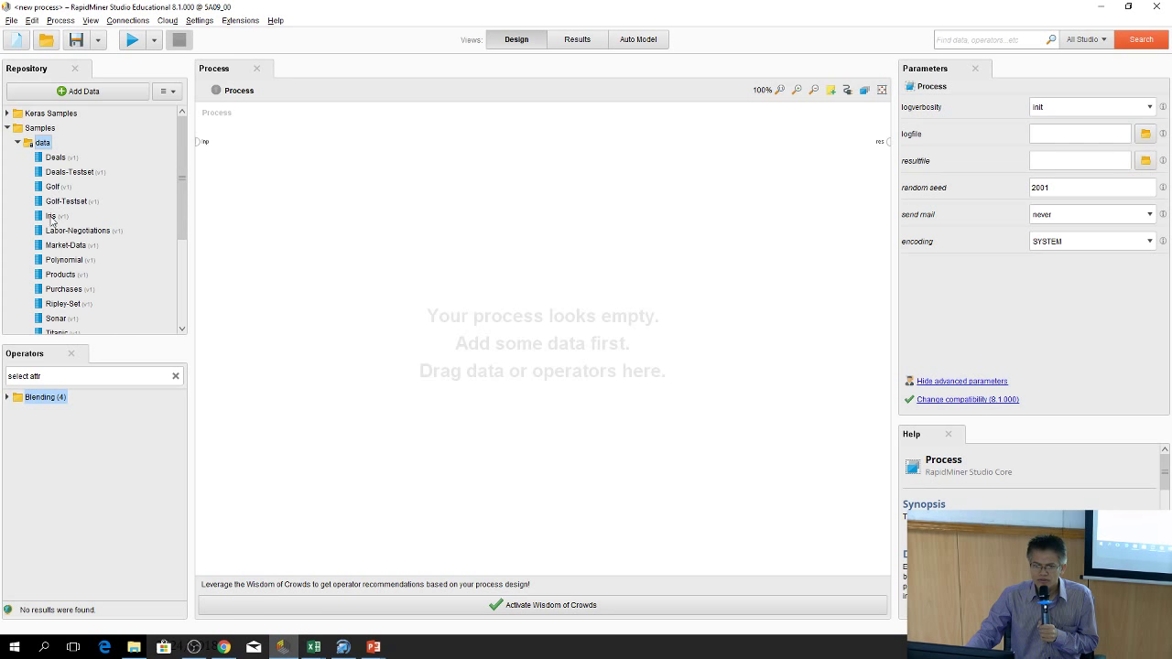
{"action": "left_click_drag", "start_coordinate": [49, 220], "coordinate": [284, 149]}
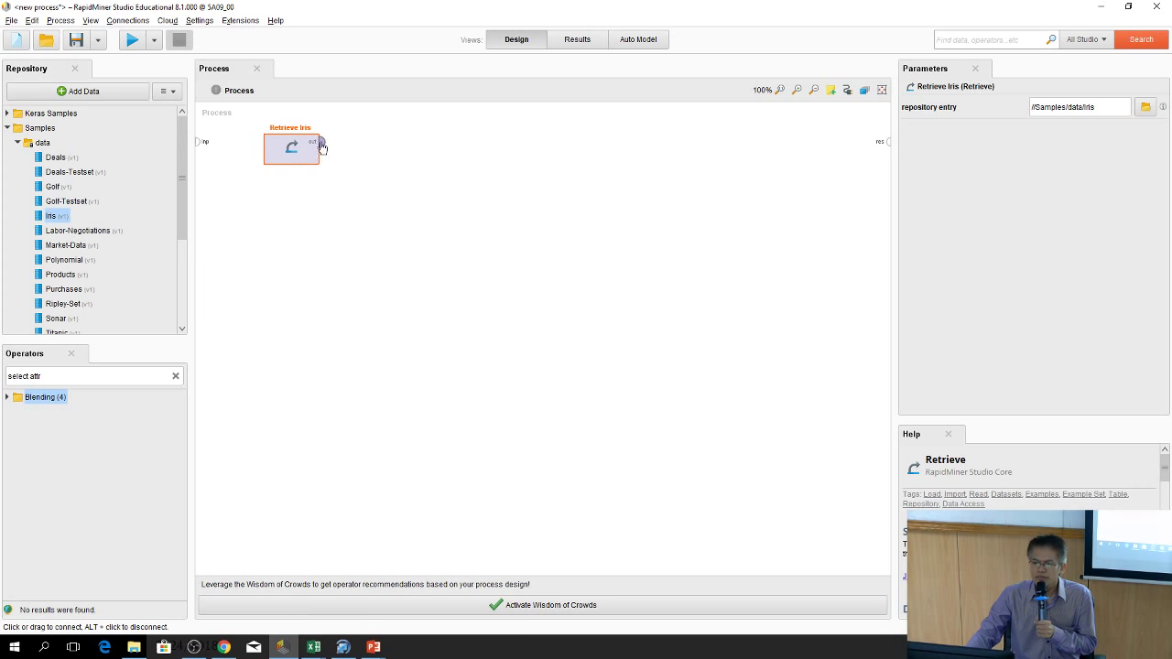
{"action": "left_click_drag", "start_coordinate": [320, 142], "coordinate": [884, 144]}
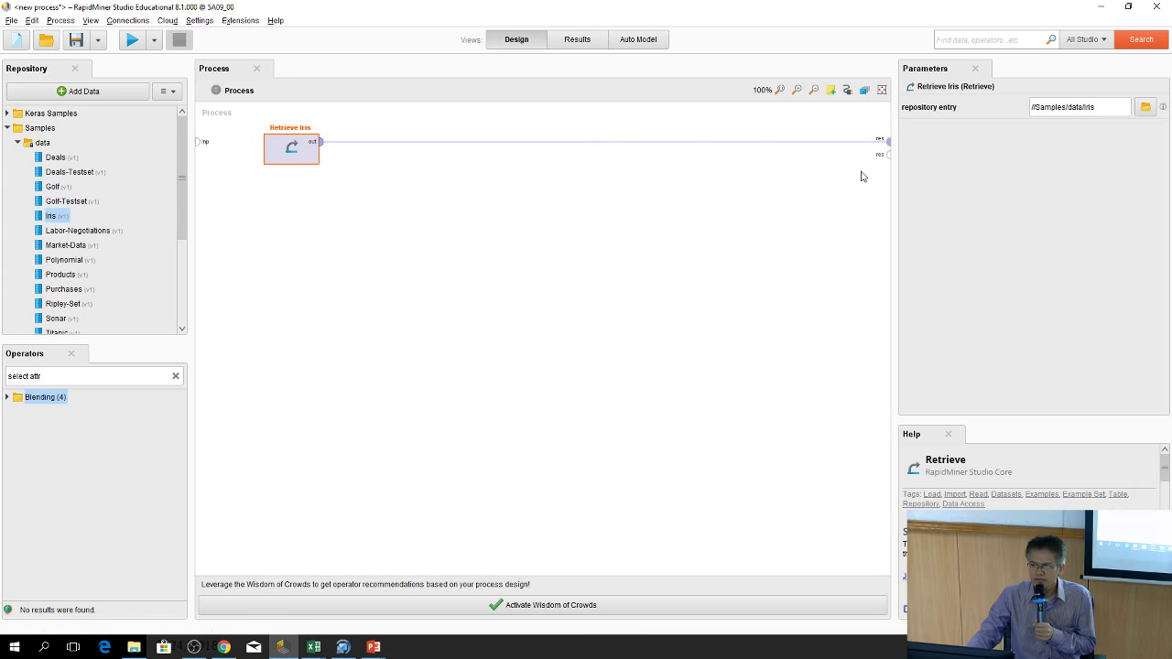
Run the process and view the 150-example Iris ExampleSet with id, label and a1–a4
{"action": "left_click", "coordinate": [135, 40]}
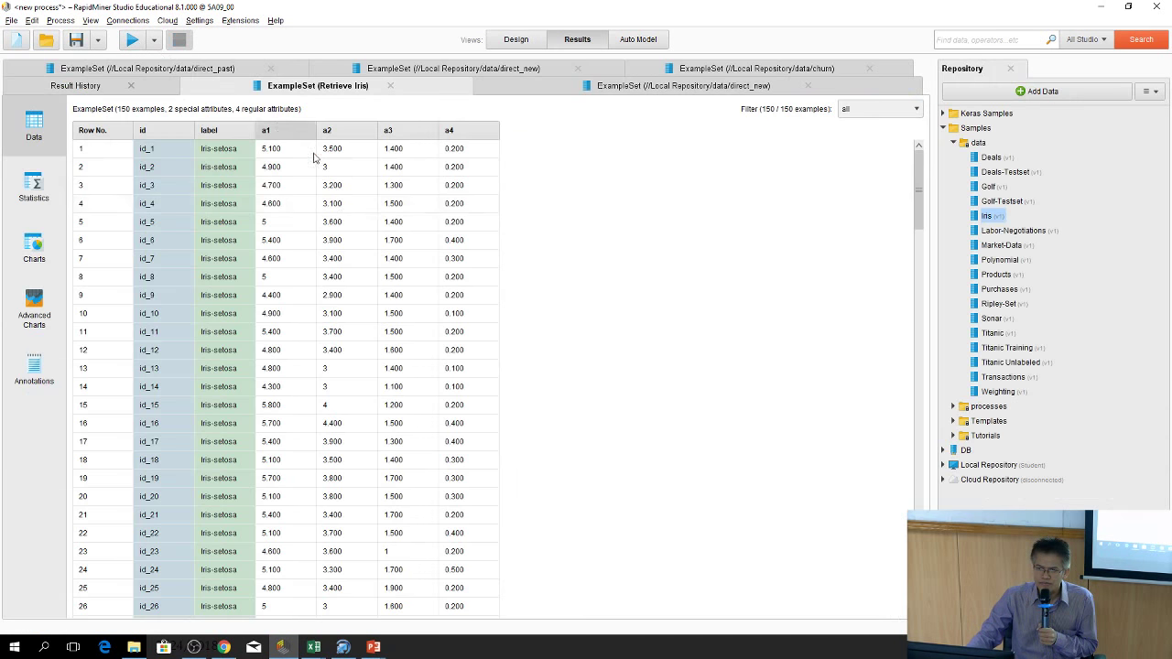
{"action": "left_click", "coordinate": [513, 40]}
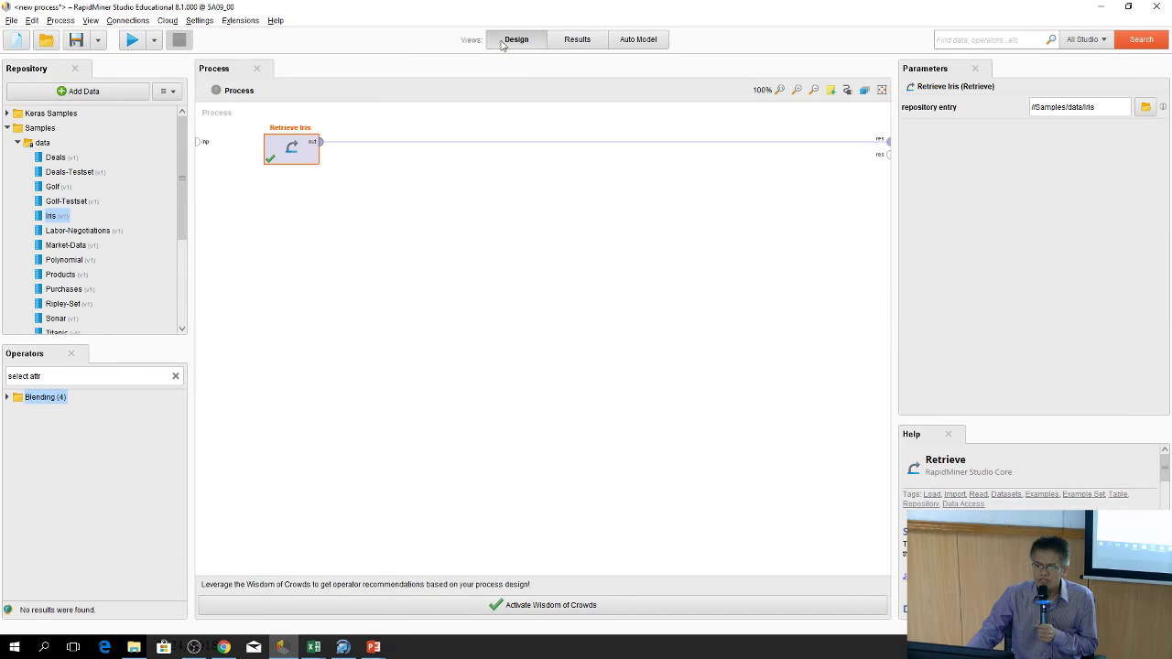
{"action": "left_click", "coordinate": [575, 42]}
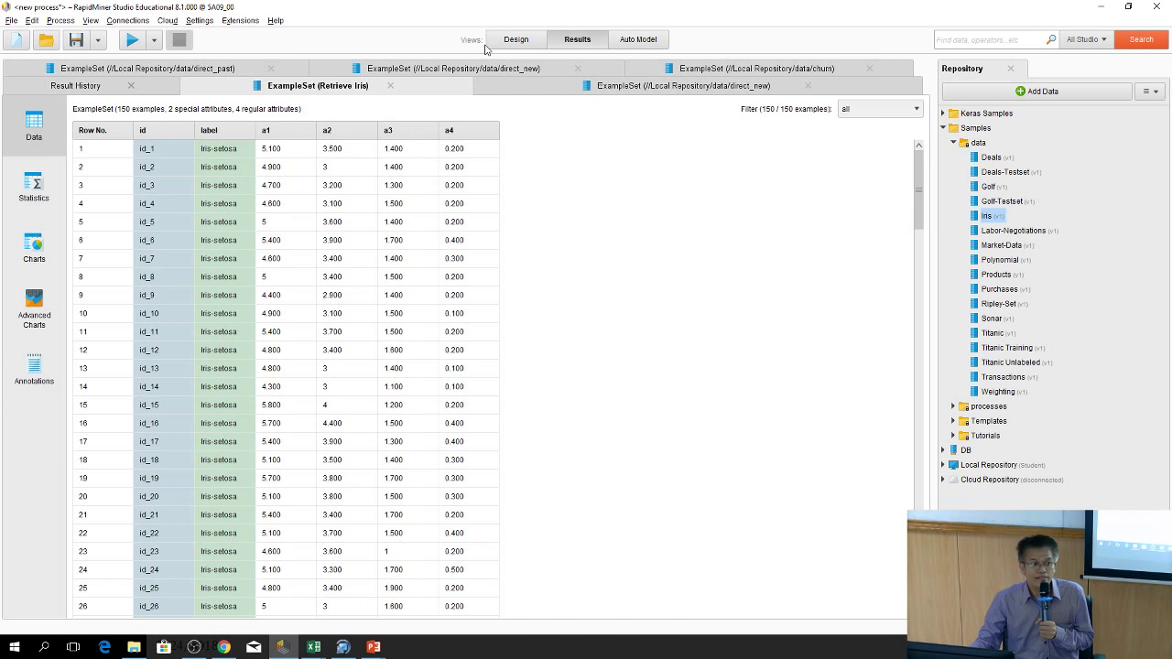
Switch to Design, collapse and re-expand Samples > data, and select the Iris dataset
{"action": "left_click", "coordinate": [515, 39]}
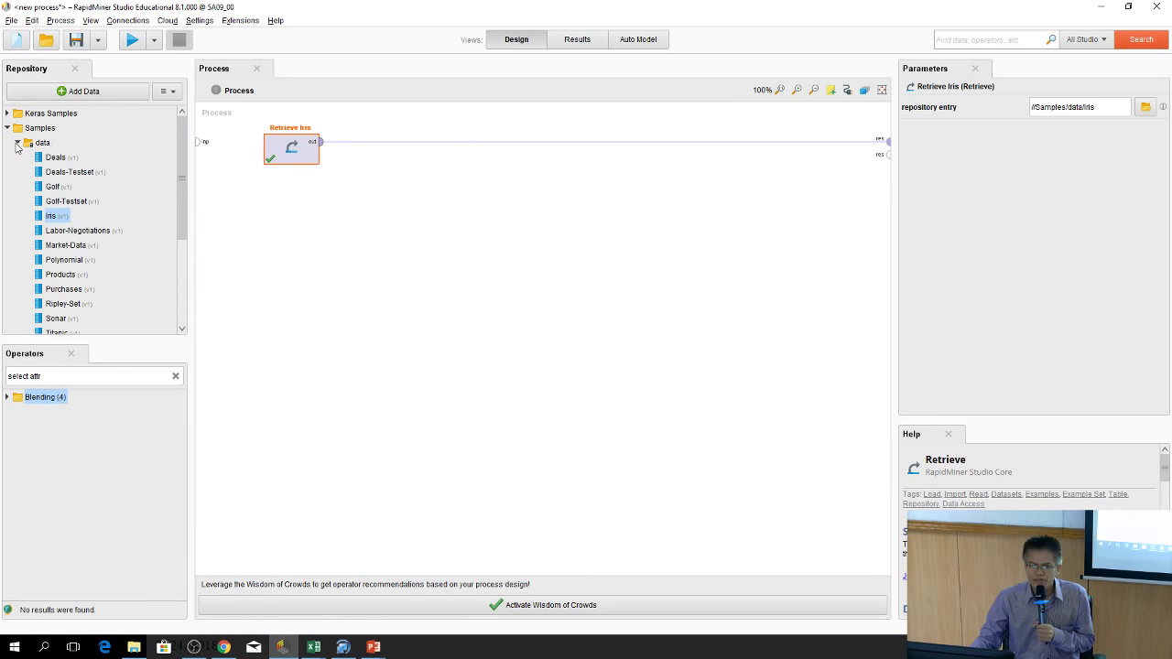
{"action": "left_click", "coordinate": [18, 143]}
{"action": "left_click", "coordinate": [8, 129]}
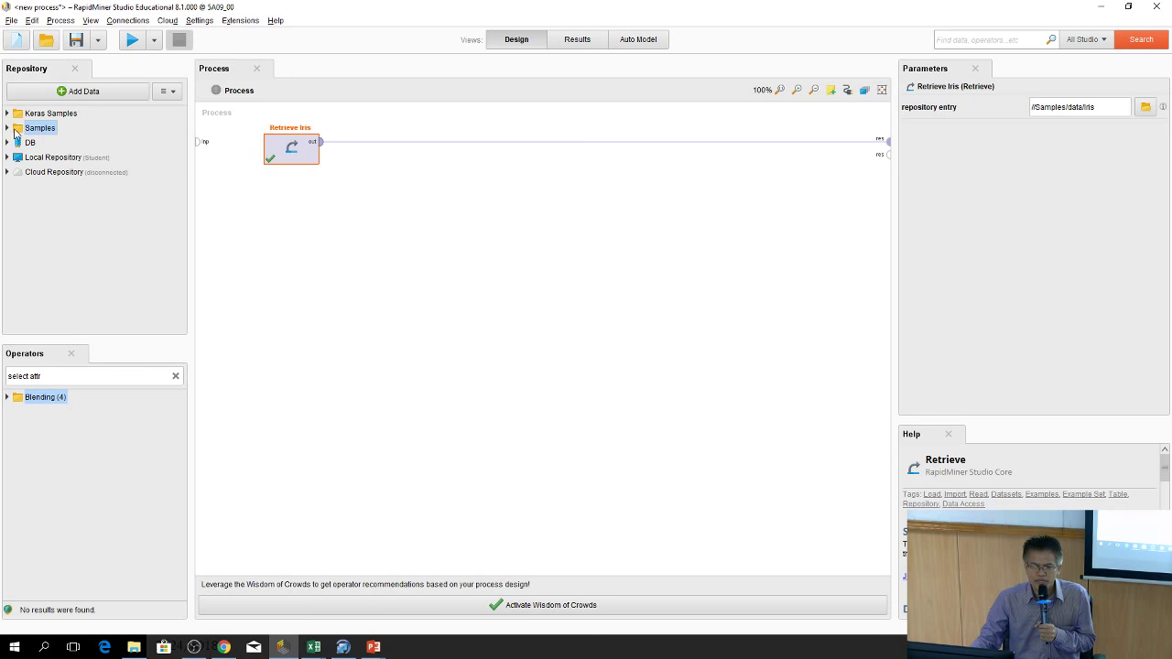
{"action": "left_click", "coordinate": [7, 129]}
{"action": "left_click", "coordinate": [17, 143]}
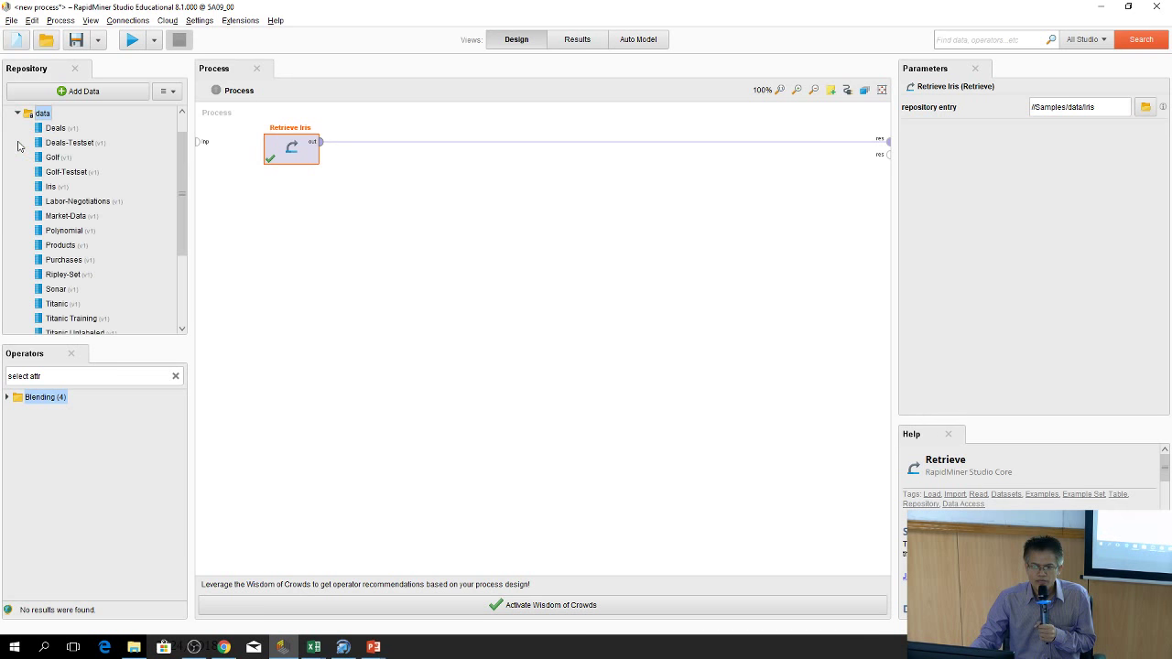
{"action": "scroll", "coordinate": [74, 155], "scroll_direction": "up", "scroll_amount": 1}
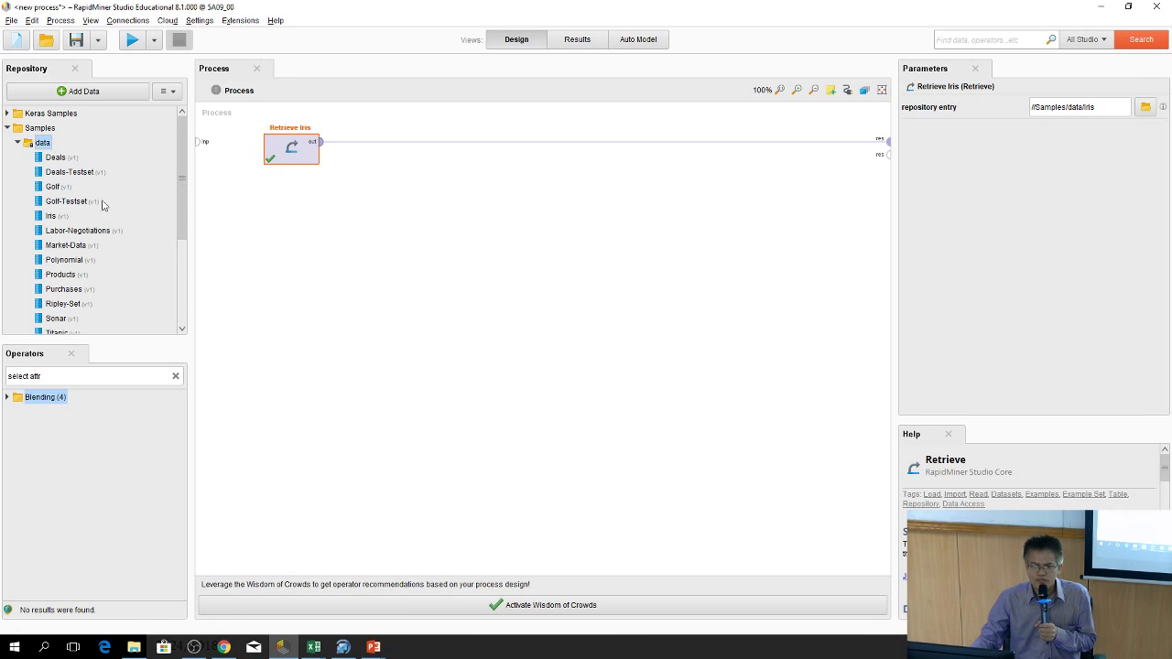
{"action": "left_click", "coordinate": [52, 217]}
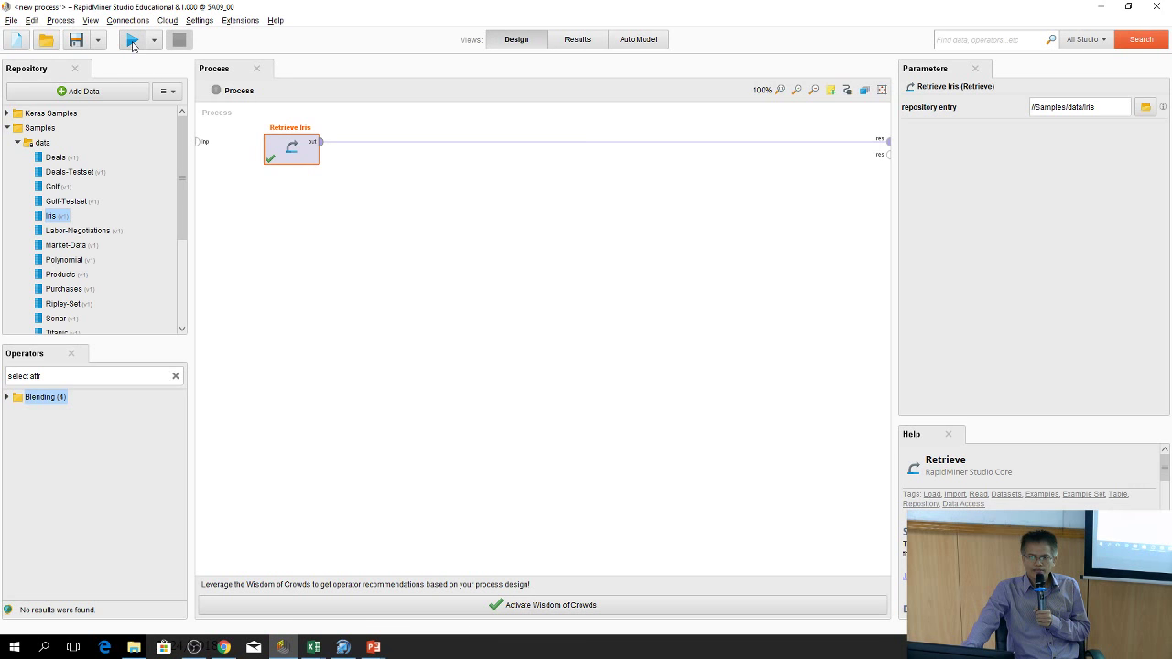
Rerun the process, check Statistics, and open Charts showing a1 against a2 coloured by label
{"action": "left_click", "coordinate": [131, 41]}
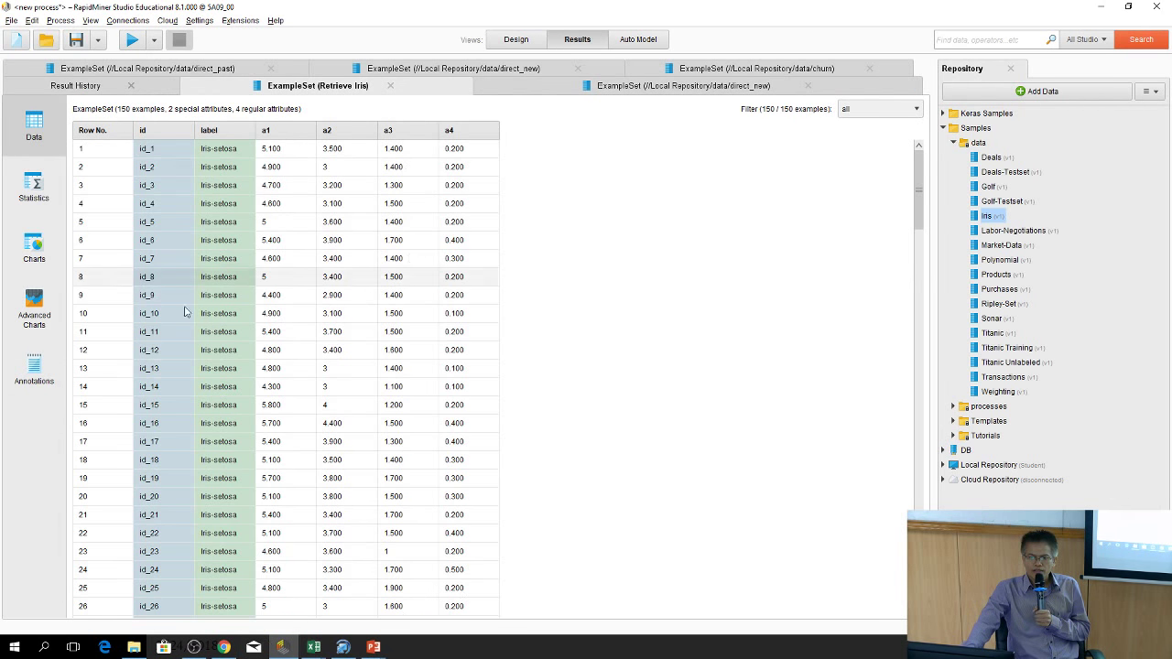
{"action": "left_click", "coordinate": [895, 113]}
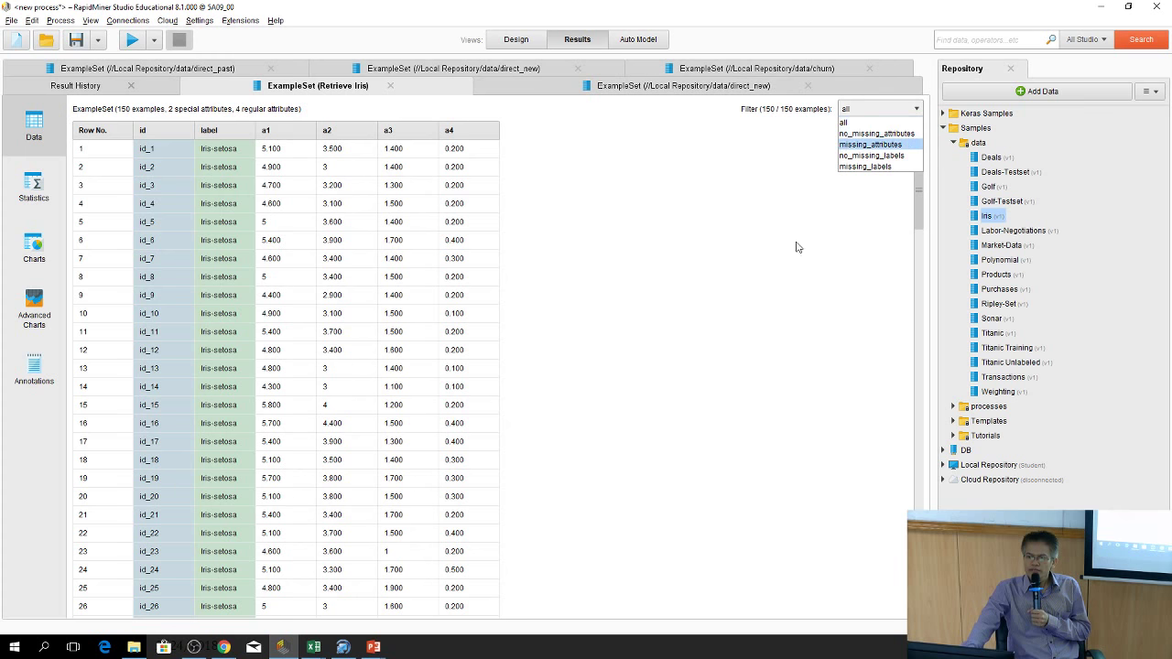
{"action": "left_click", "coordinate": [861, 122]}
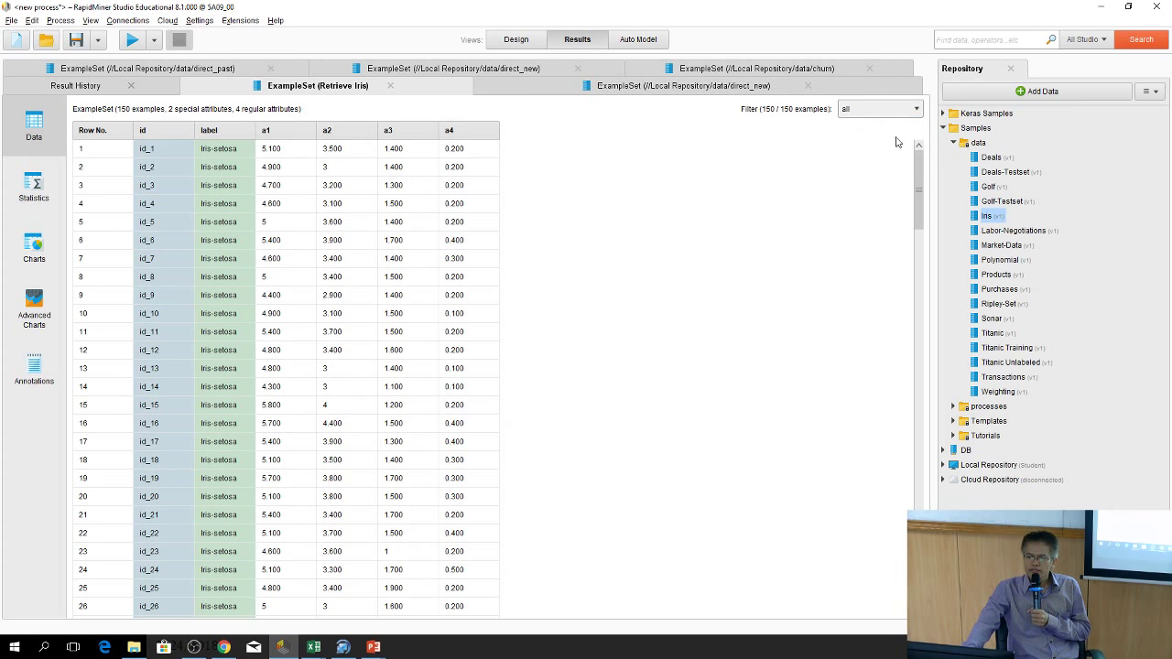
{"action": "left_click", "coordinate": [34, 187]}
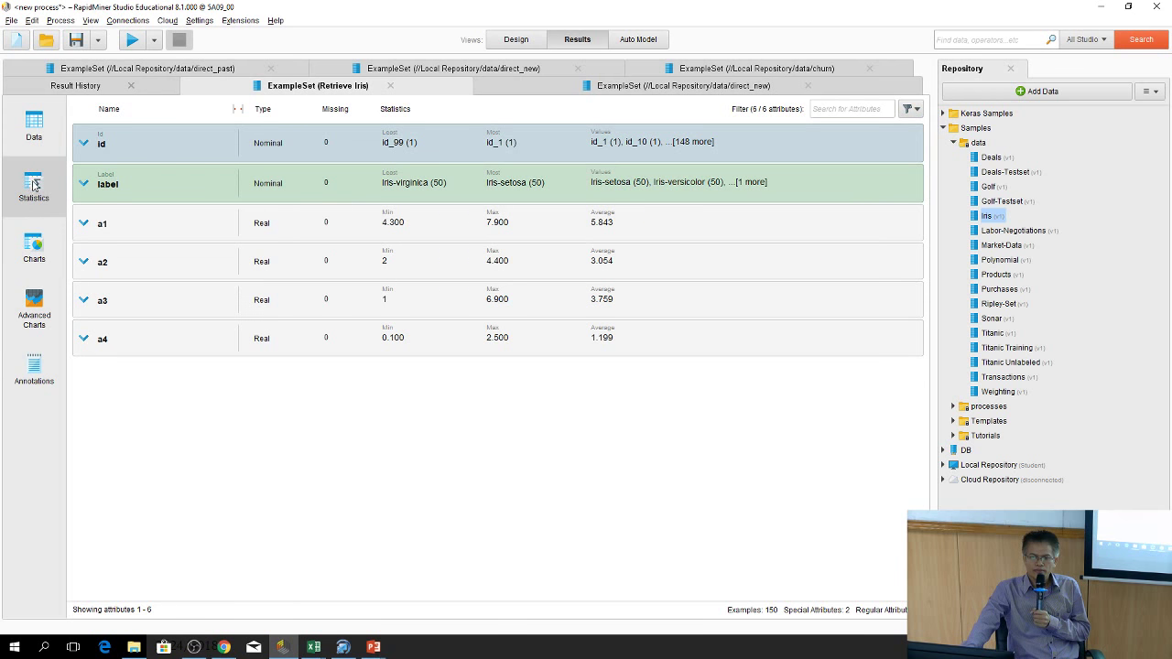
{"action": "left_click", "coordinate": [34, 247]}
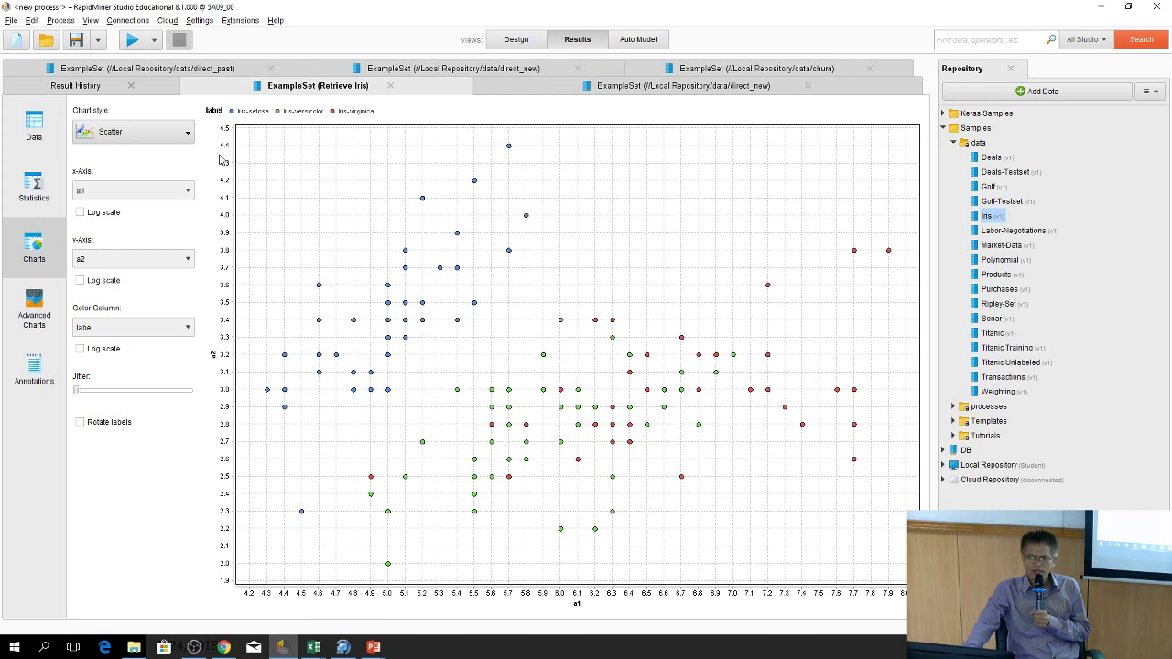
Change the Iris chart style to Scatter Matrix, then to Parallel coordinates across a1–a4
{"action": "left_click", "coordinate": [189, 133]}
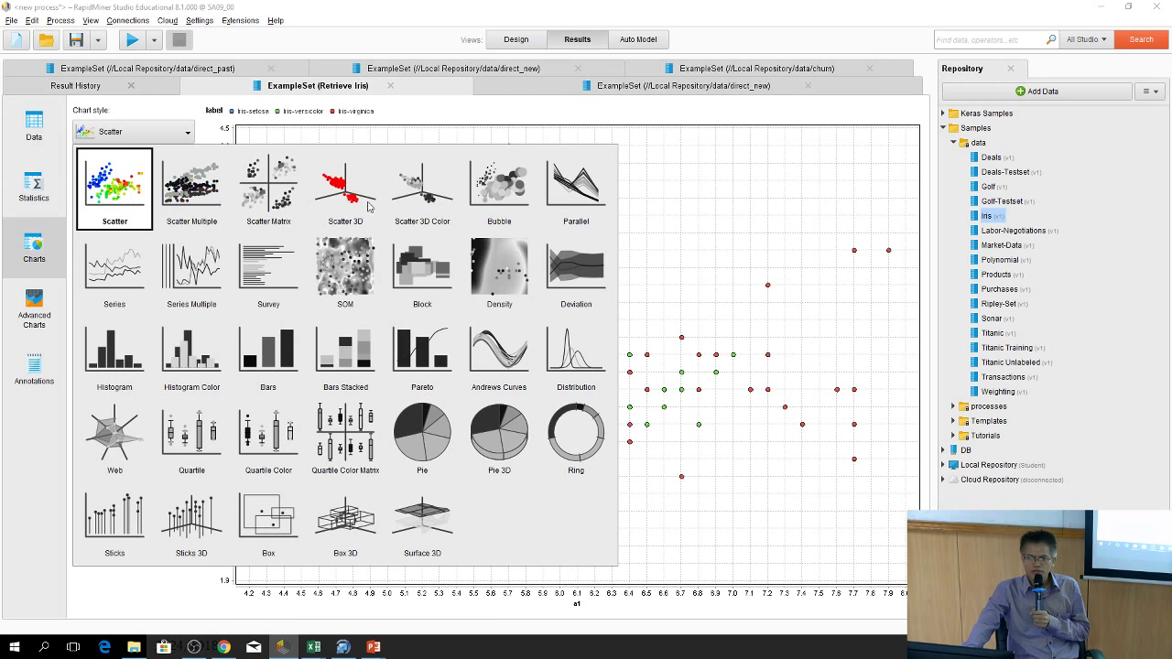
{"action": "left_click", "coordinate": [276, 209]}
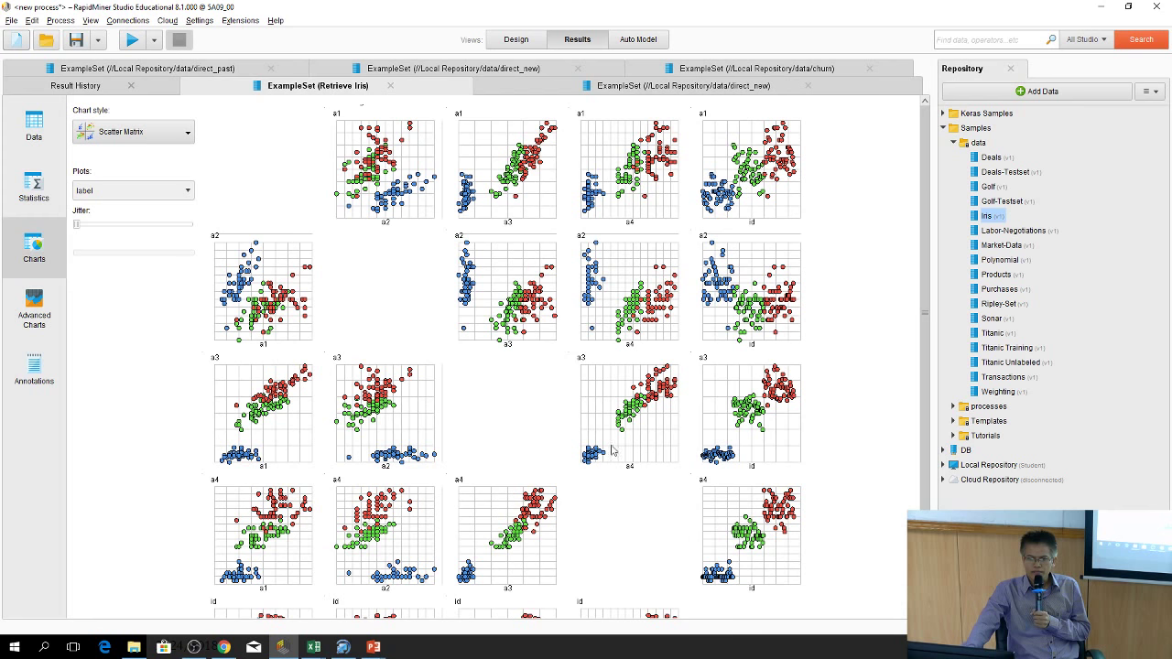
{"action": "left_click", "coordinate": [160, 136]}
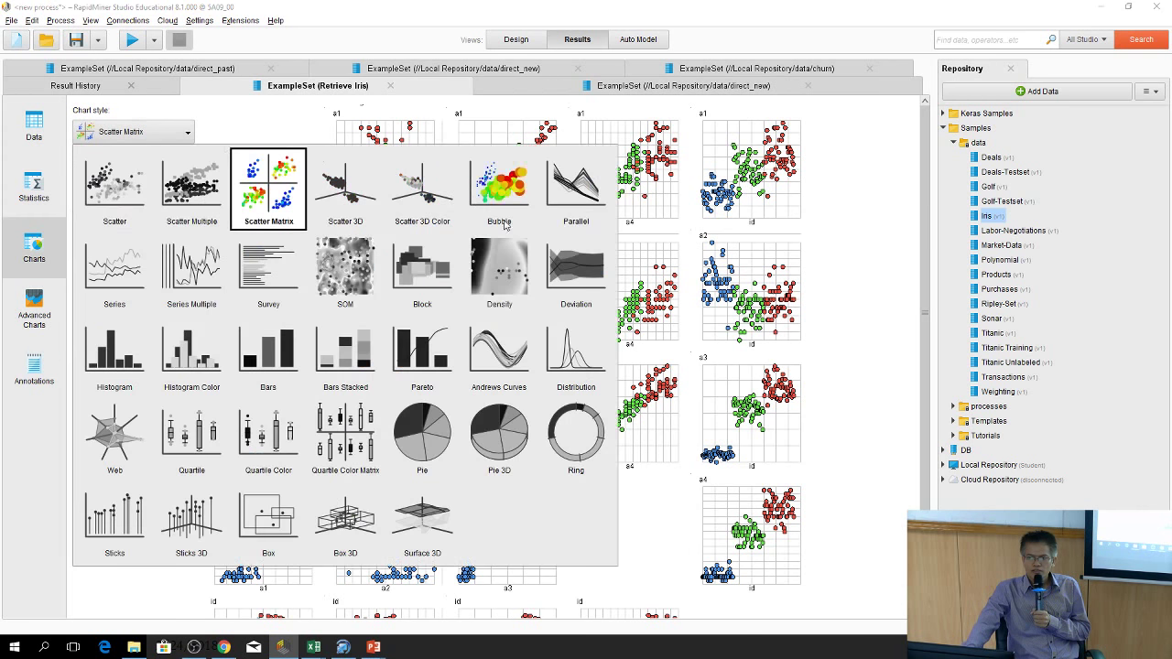
{"action": "left_click", "coordinate": [574, 200]}
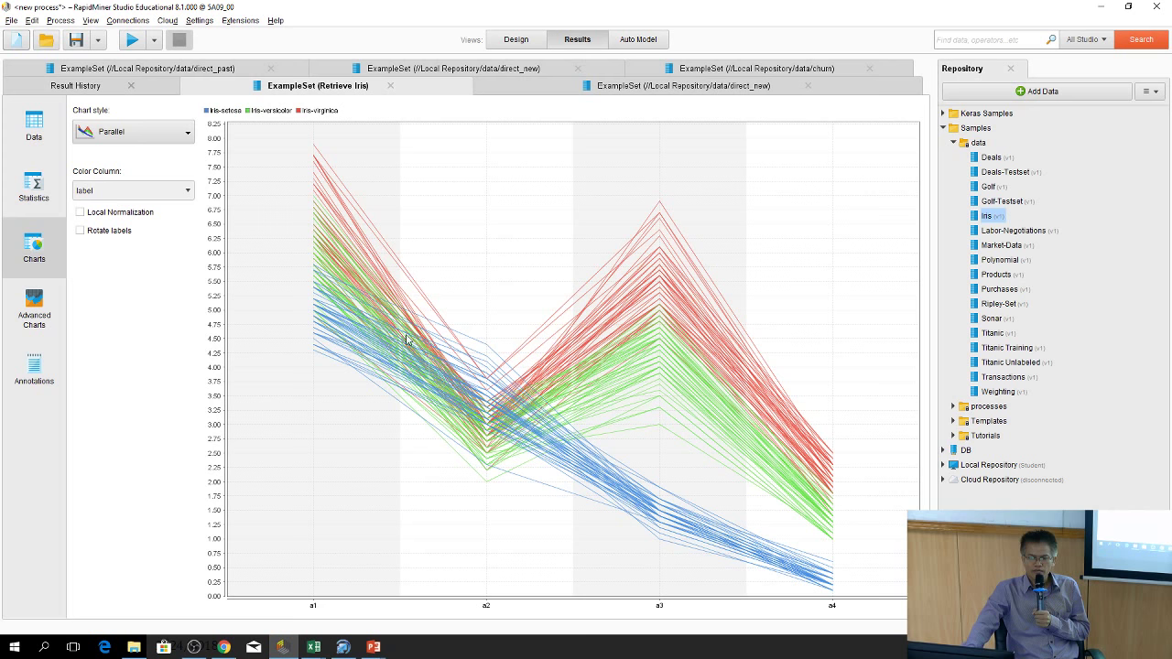
Switch the chart style to Density, plotting a1 against a2 coloured by label
{"action": "left_click", "coordinate": [116, 135]}
{"action": "left_click", "coordinate": [515, 274]}
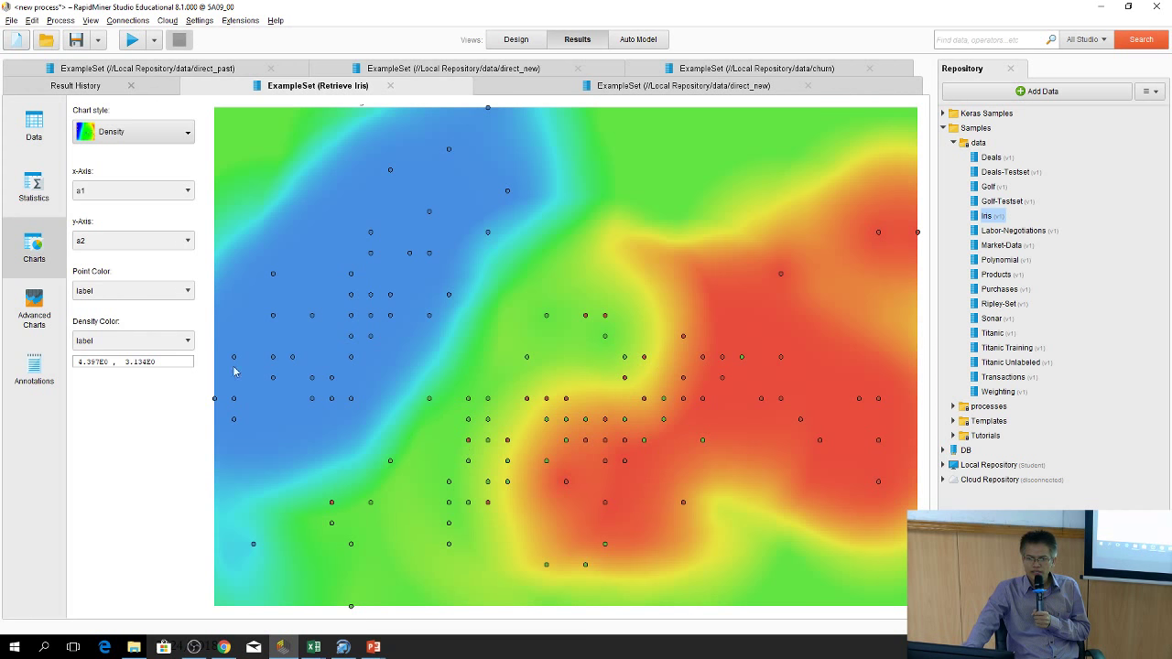
Plot a3 on the y-axis and a4 on the x-axis, then return to Design view
{"action": "left_click", "coordinate": [145, 239]}
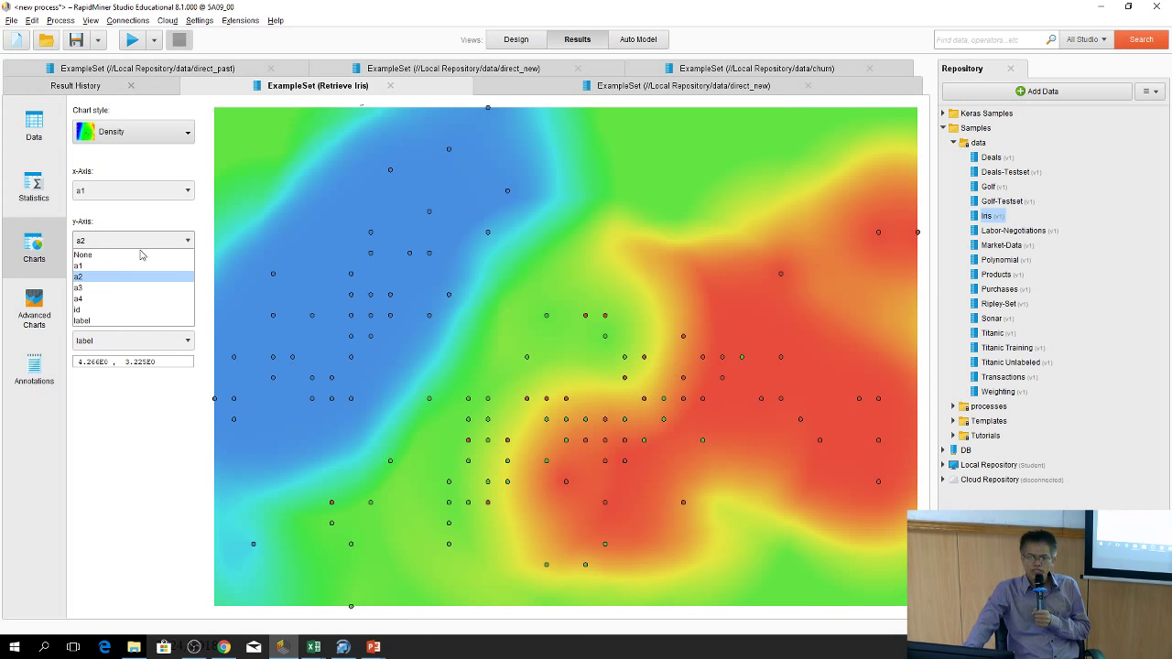
{"action": "left_click", "coordinate": [139, 288]}
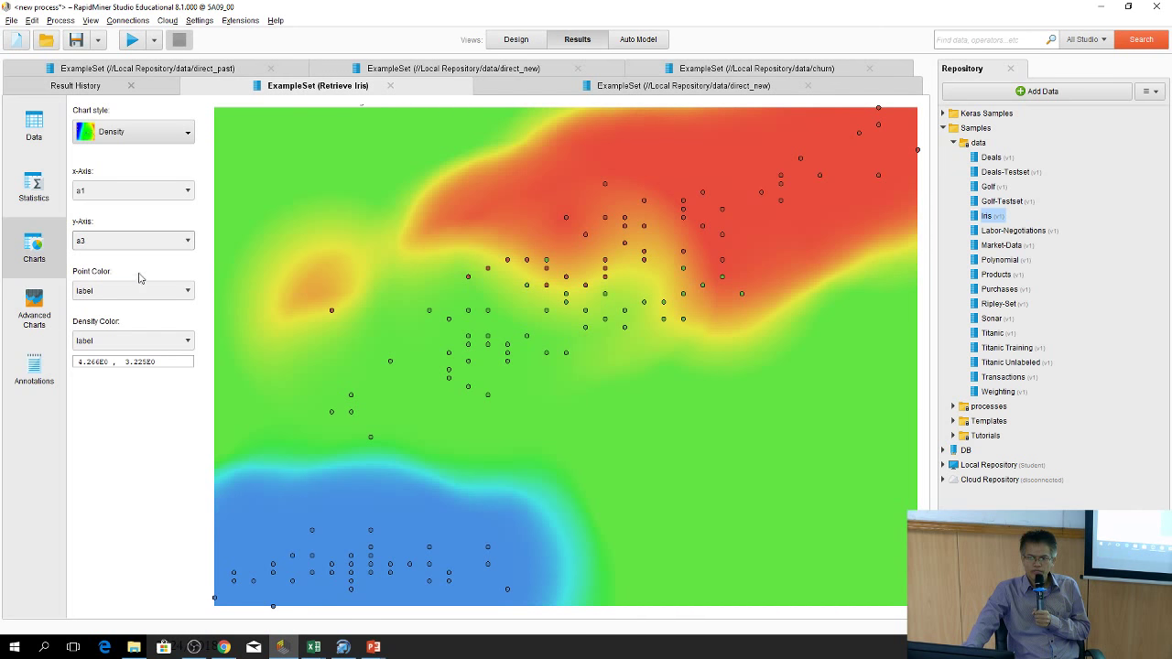
{"action": "left_click", "coordinate": [119, 193]}
{"action": "left_click", "coordinate": [136, 249]}
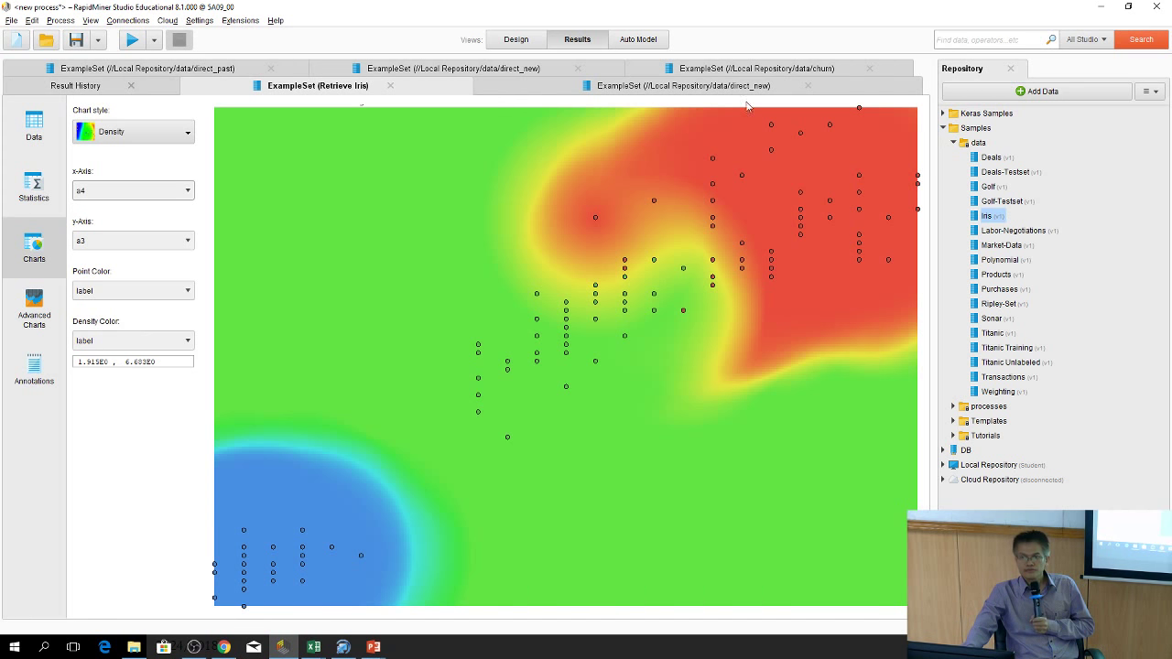
{"action": "left_click", "coordinate": [518, 40]}
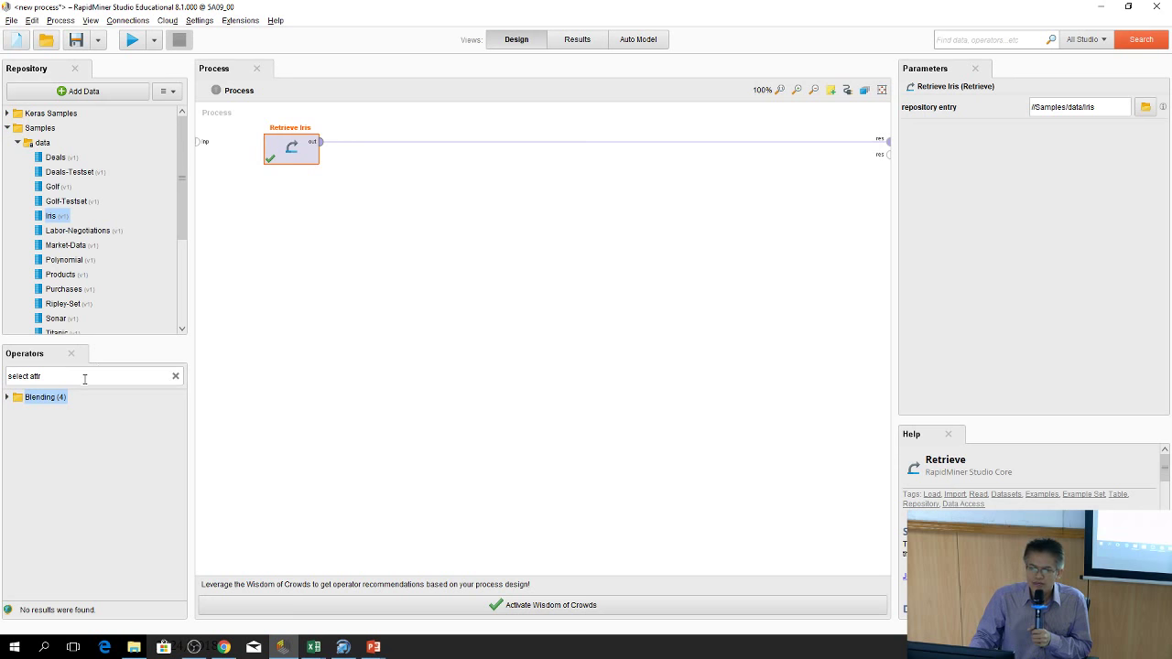
Replace the previous operator search with 'id3' to show the ID3 tree learner
{"action": "left_click", "coordinate": [9, 377]}
{"action": "left_click", "coordinate": [176, 375]}
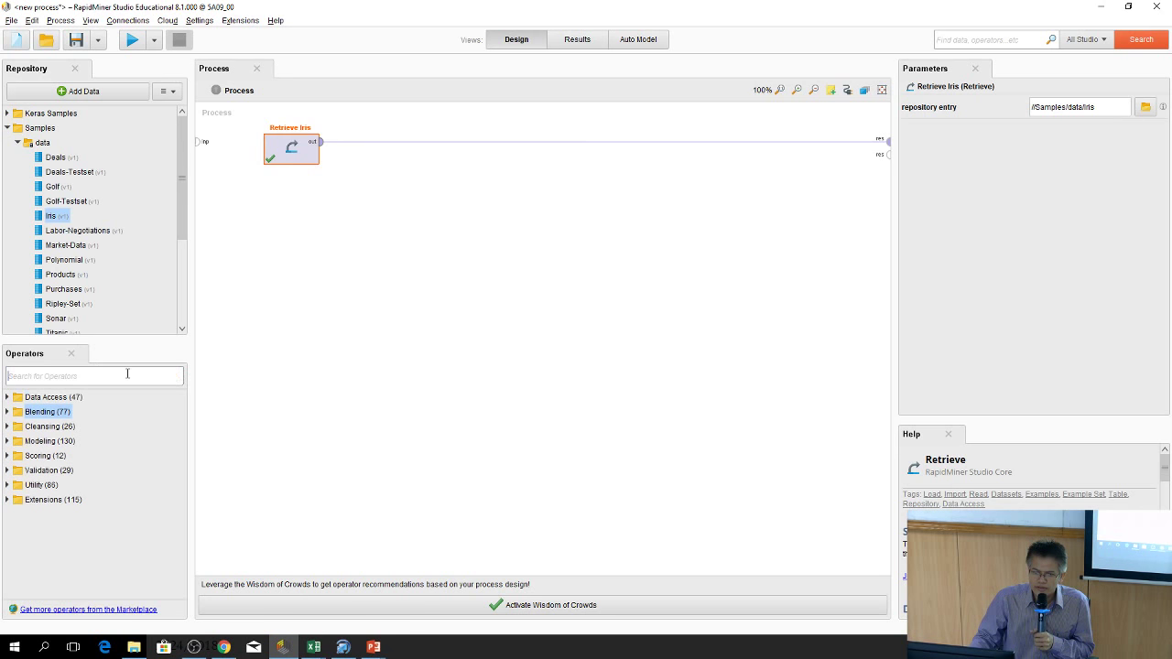
{"action": "type", "text": "i"}
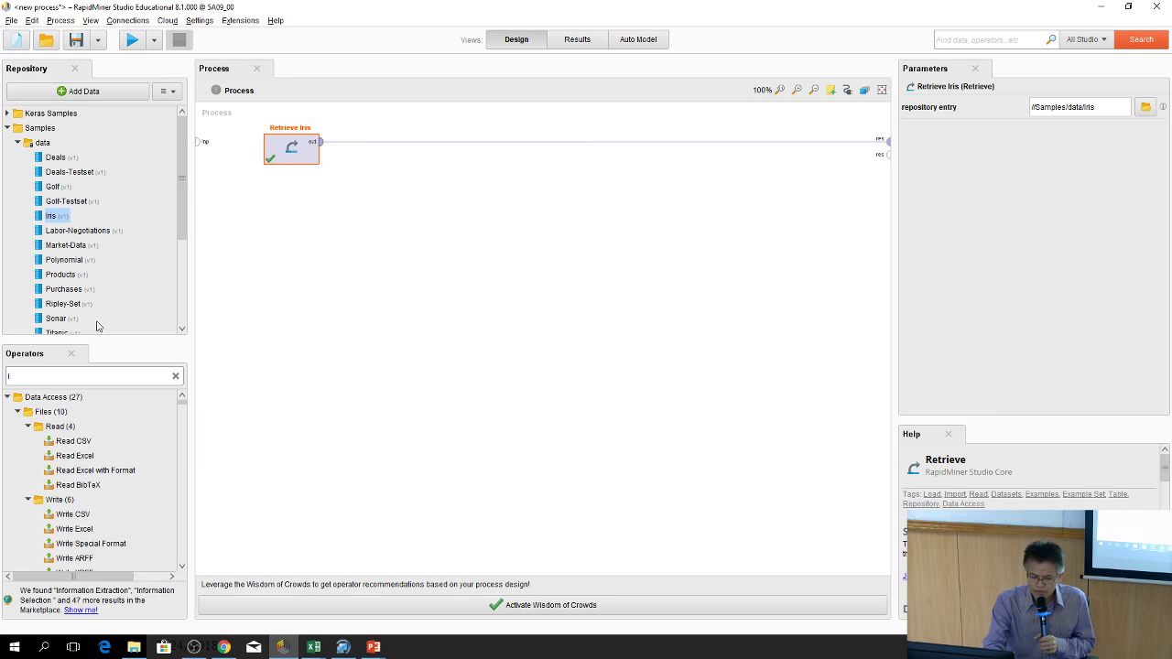
{"action": "type", "text": "d3"}
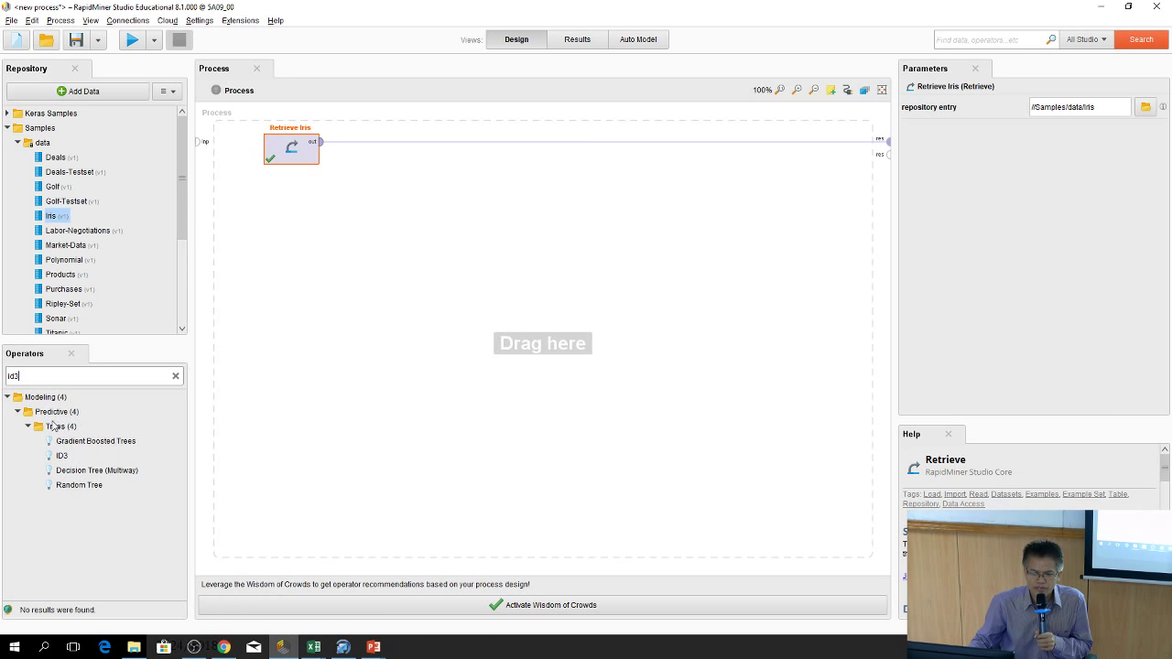
Place an ID3 operator after Retrieve Iris and show its numerical-attributes warning
{"action": "left_click_drag", "start_coordinate": [53, 456], "coordinate": [497, 151]}
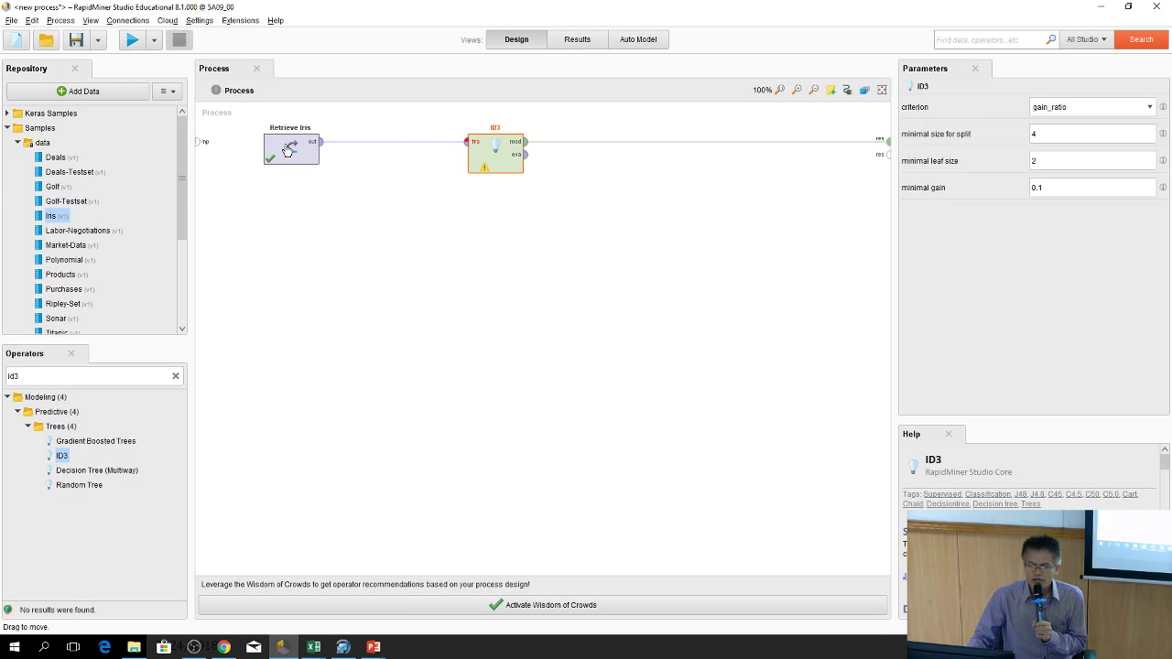
{"action": "left_click", "coordinate": [485, 170]}
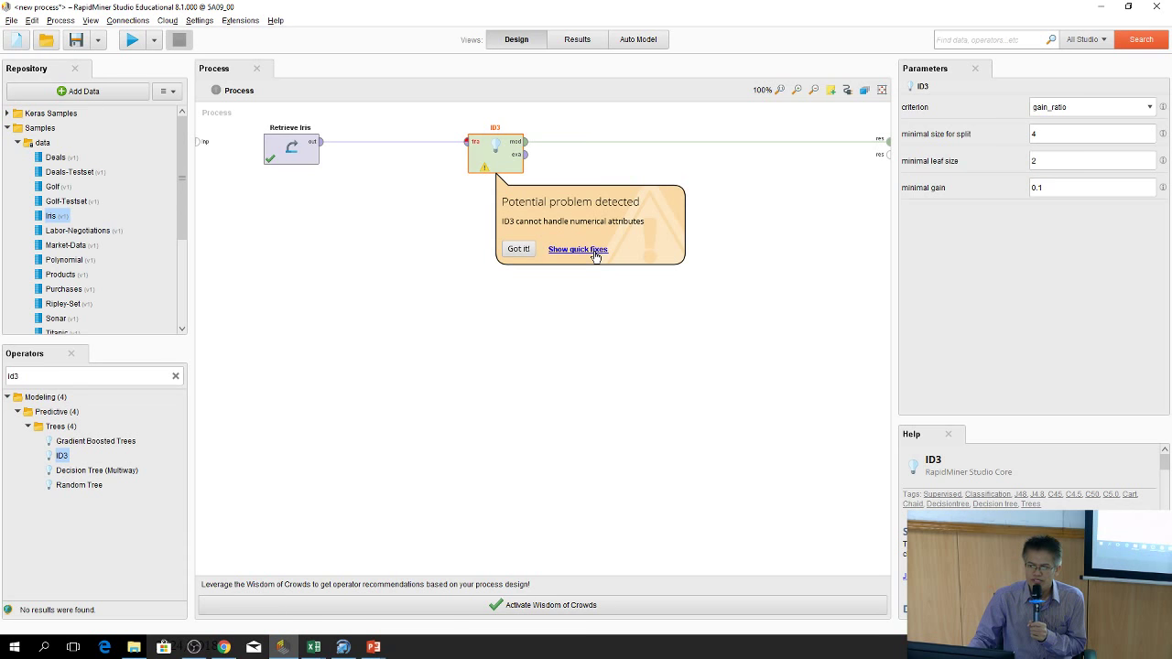
Apply the quick fix that inserts Discretize by Size between Retrieve Iris and ID3
{"action": "left_click", "coordinate": [577, 251]}
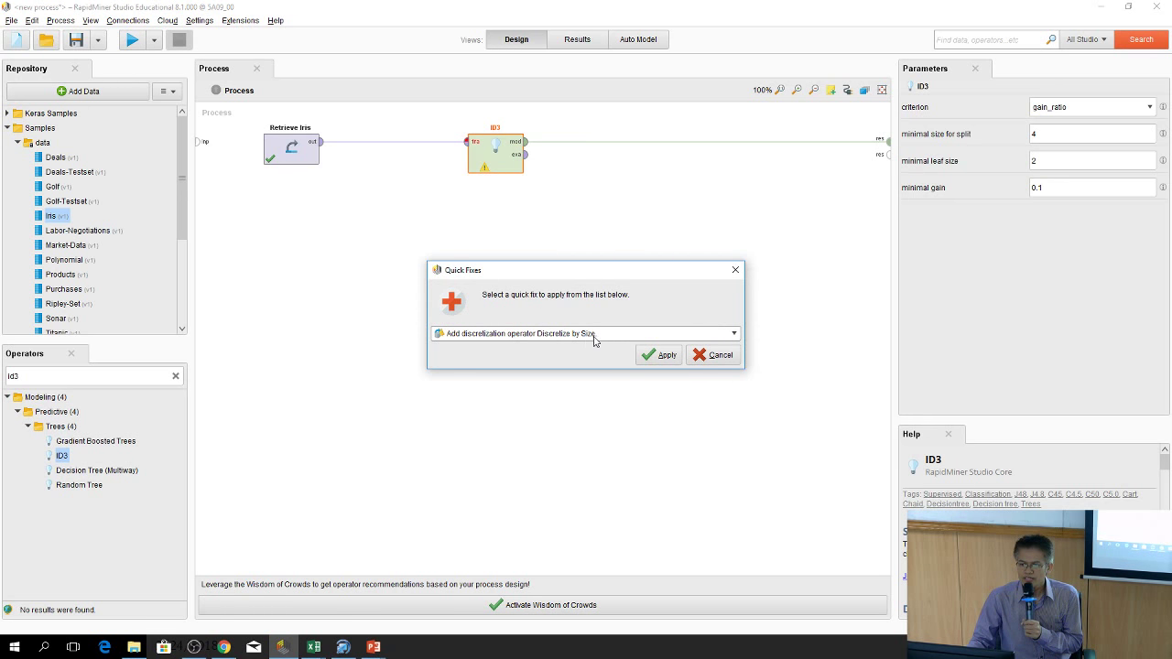
{"action": "left_click", "coordinate": [663, 362]}
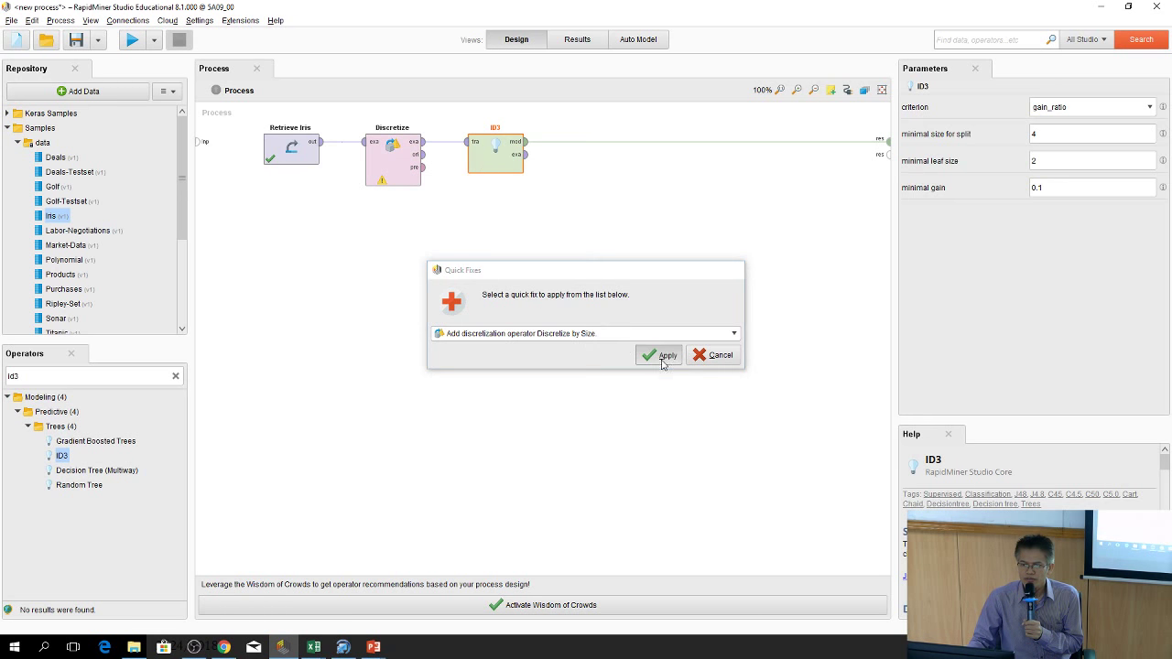
{"action": "left_click", "coordinate": [383, 184]}
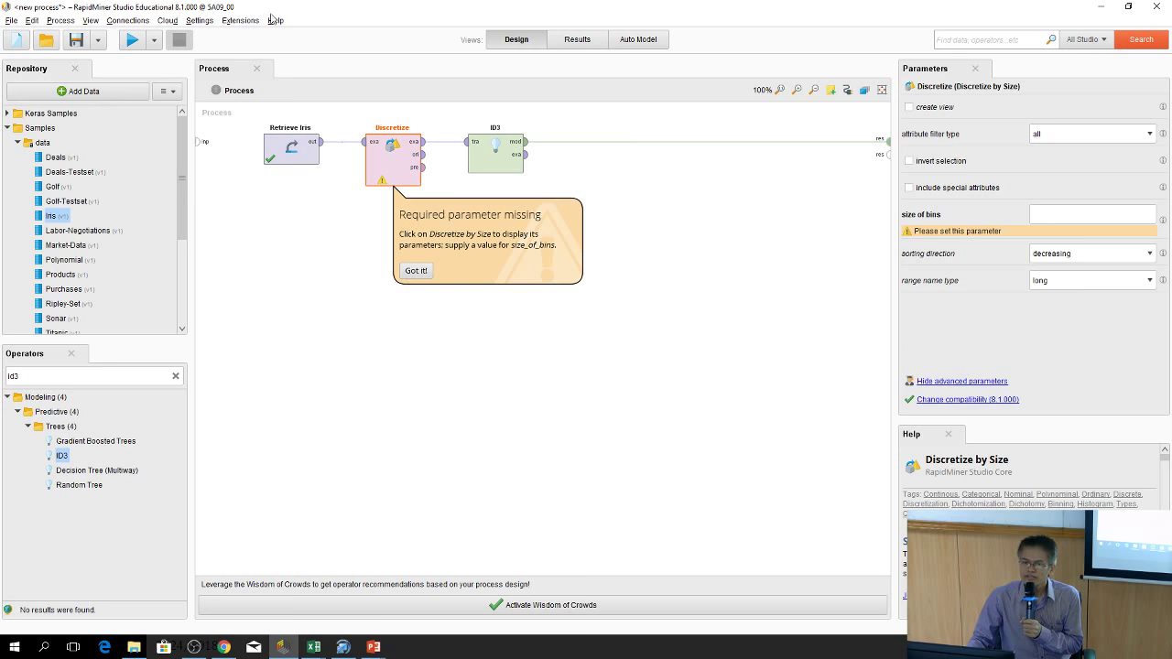
{"action": "left_click", "coordinate": [414, 488]}
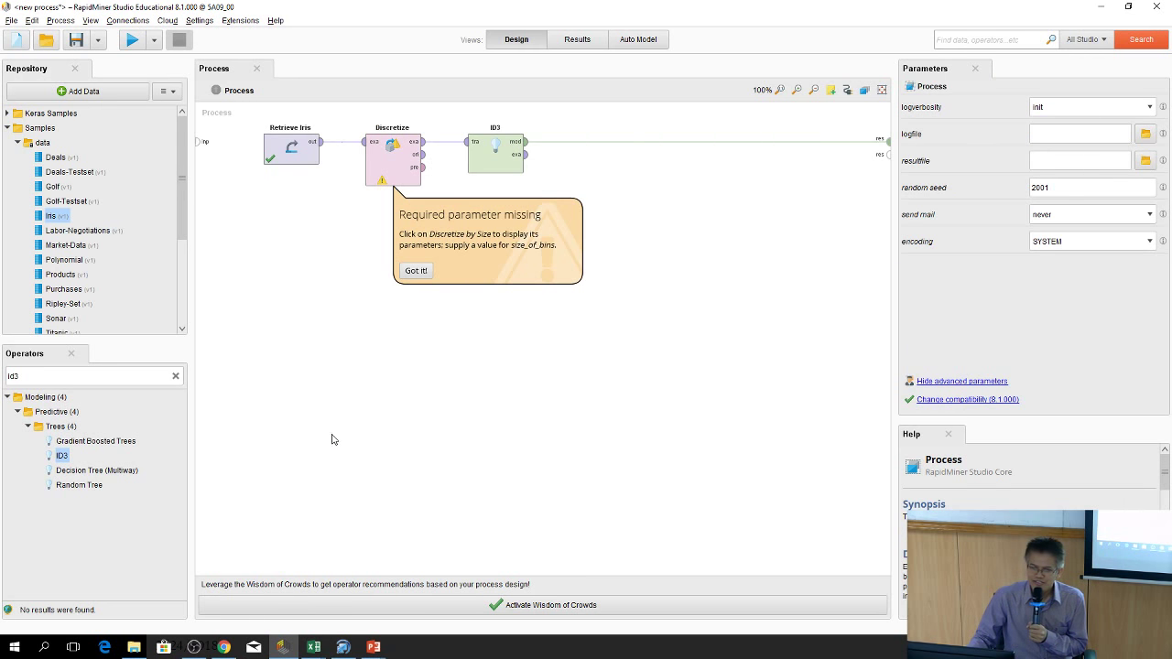
{"action": "left_click", "coordinate": [414, 270]}
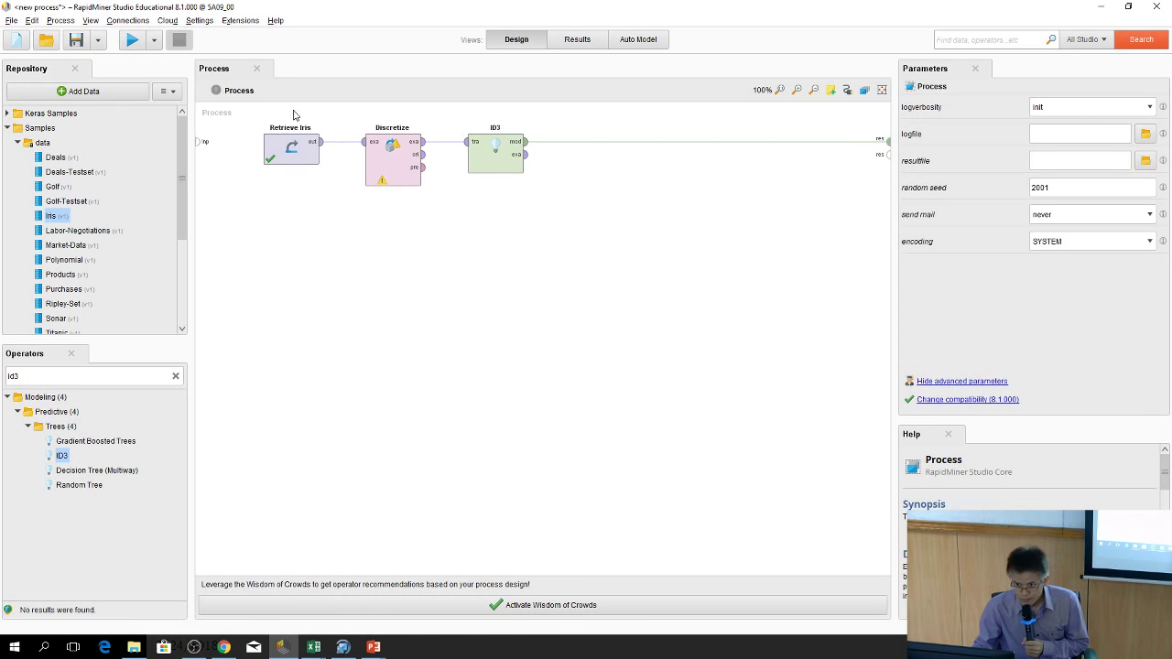
Undo changes from the Edit menu until the Discretize by Size operator is removed
{"action": "left_click", "coordinate": [32, 20]}
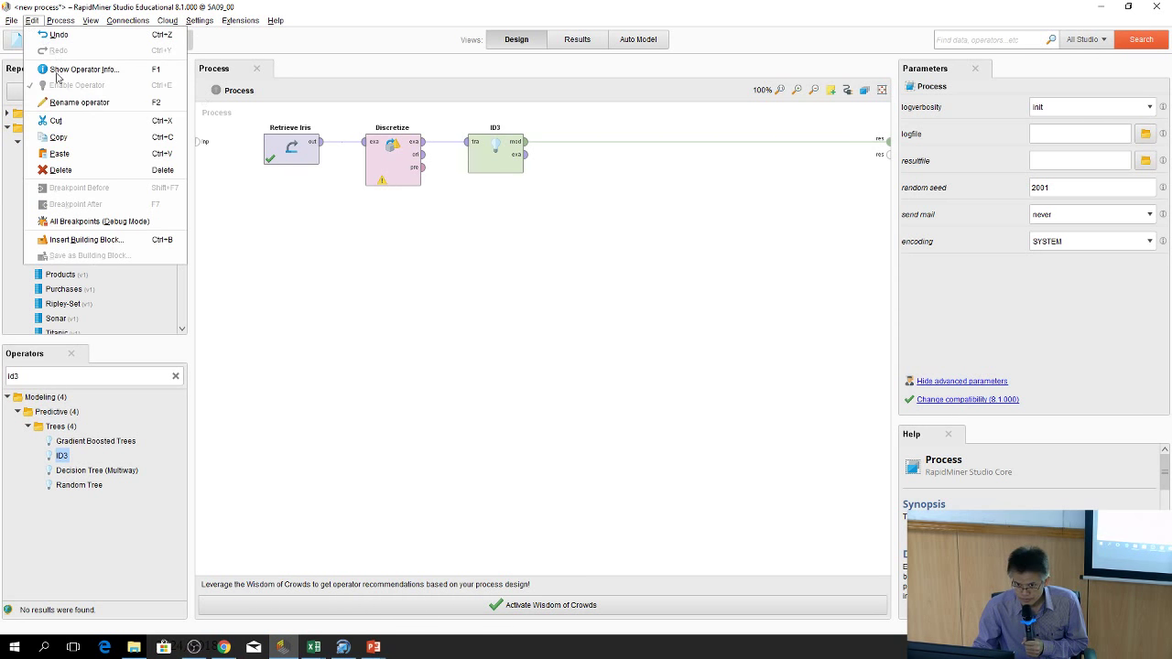
{"action": "left_click", "coordinate": [52, 41]}
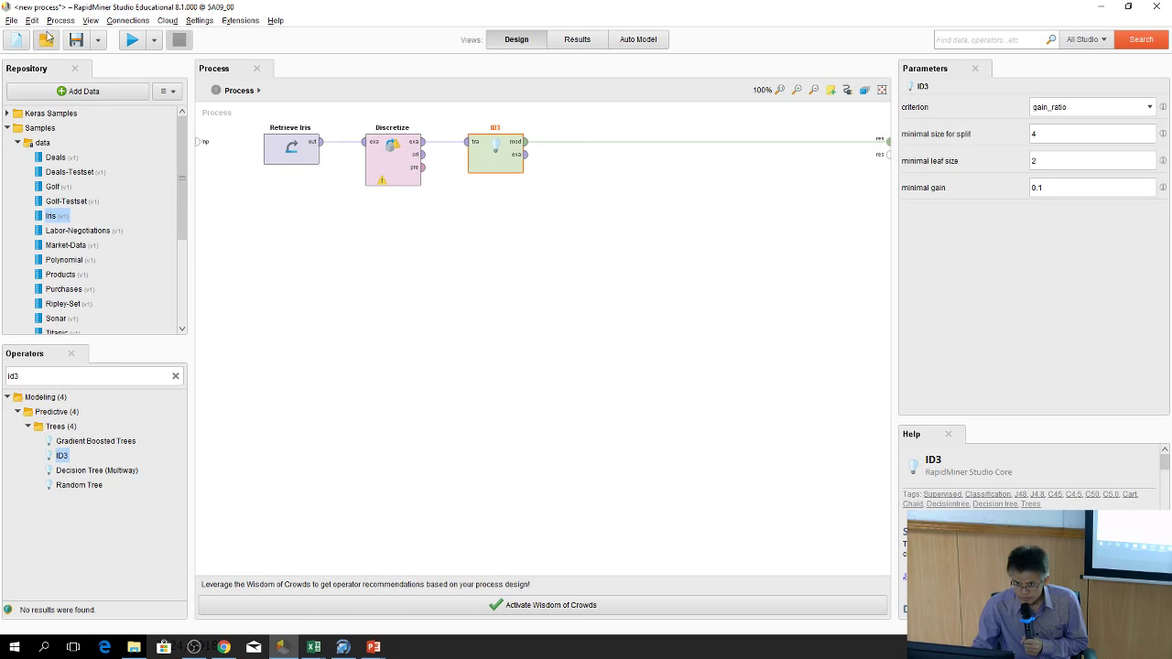
{"action": "left_click", "coordinate": [31, 20]}
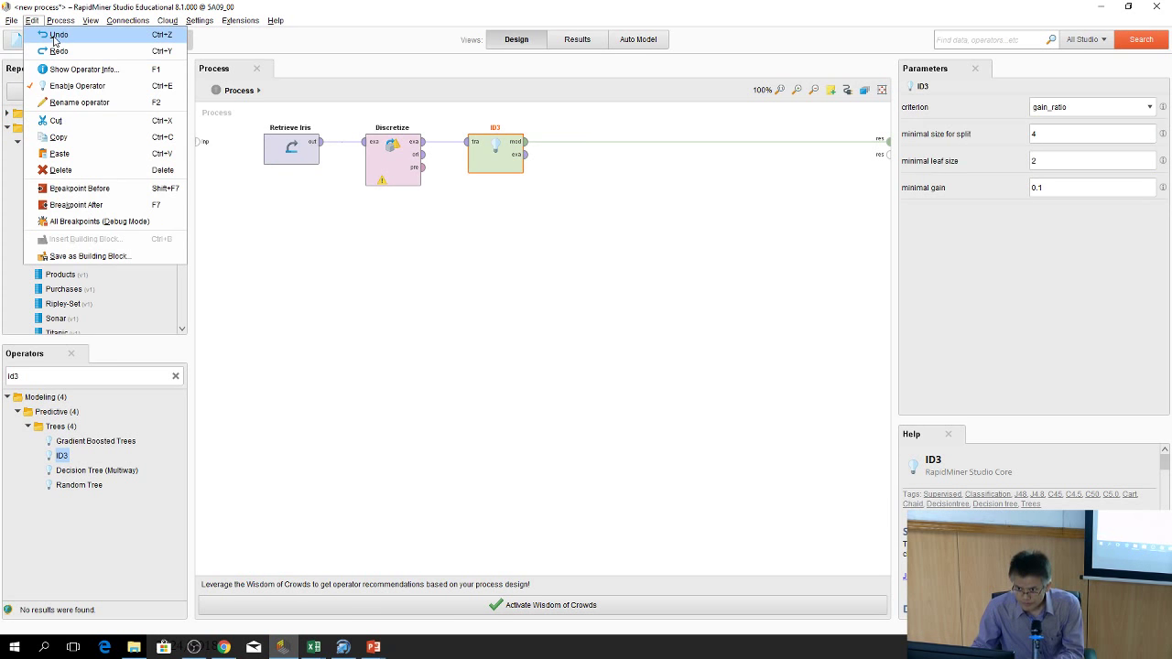
{"action": "left_click", "coordinate": [53, 35]}
{"action": "left_click", "coordinate": [60, 20]}
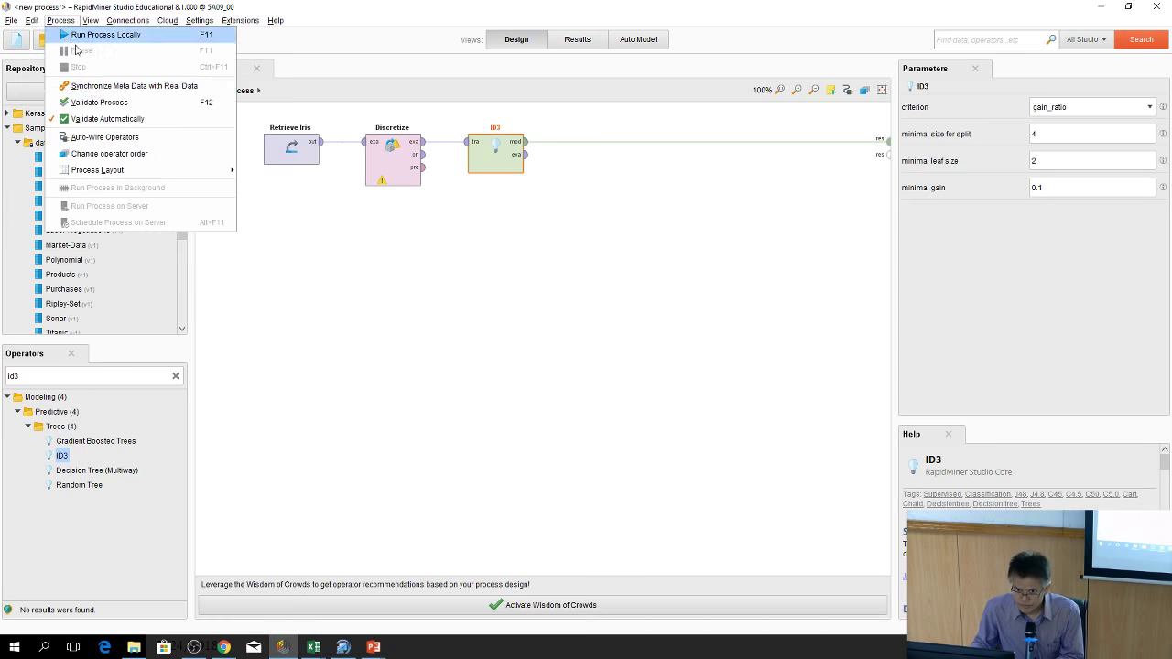
{"action": "left_click", "coordinate": [31, 21]}
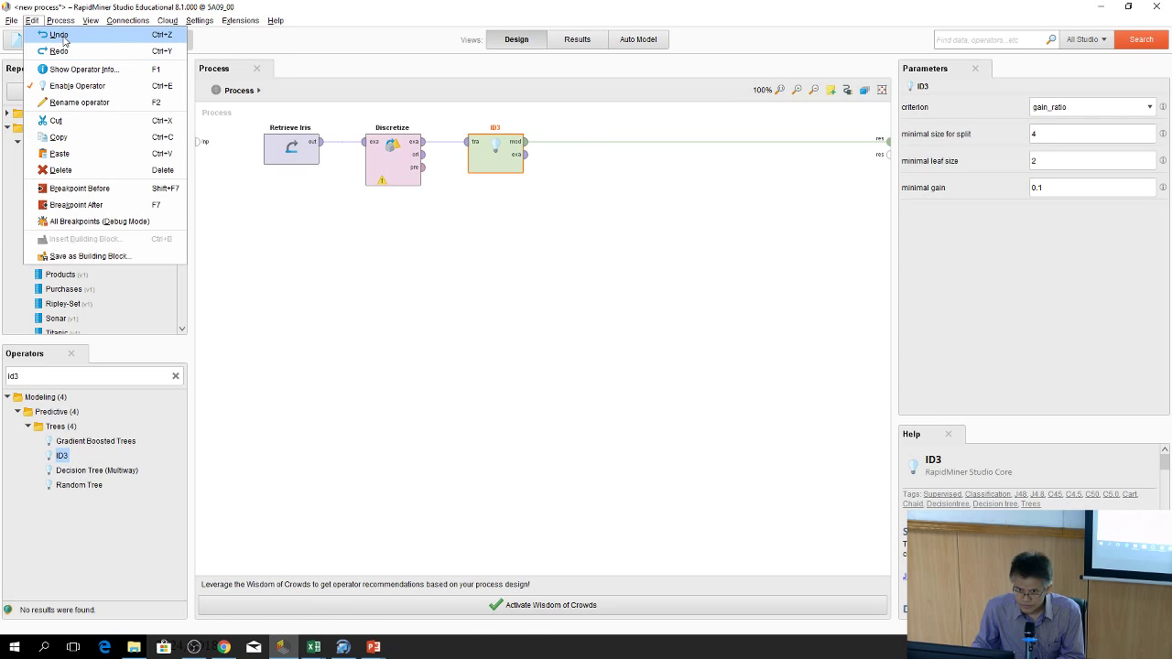
{"action": "left_click", "coordinate": [61, 36]}
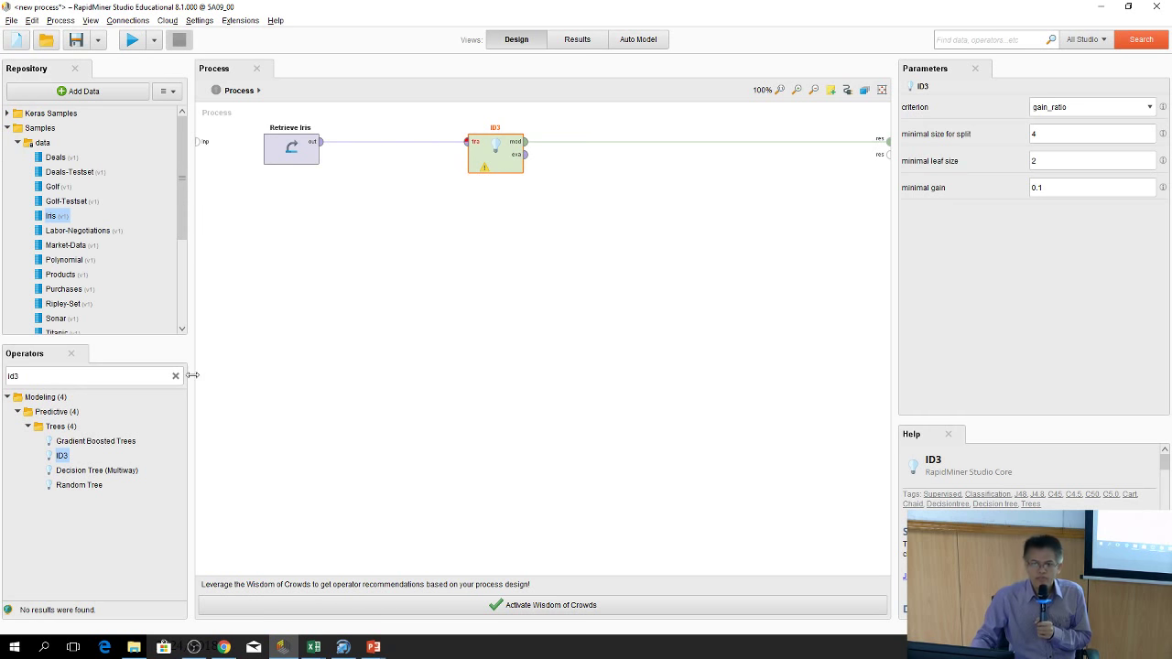
Bring back ID3's warning that it cannot handle numerical attributes
{"action": "left_click_drag", "start_coordinate": [62, 455], "coordinate": [51, 374]}
{"action": "double_click", "coordinate": [51, 375]}
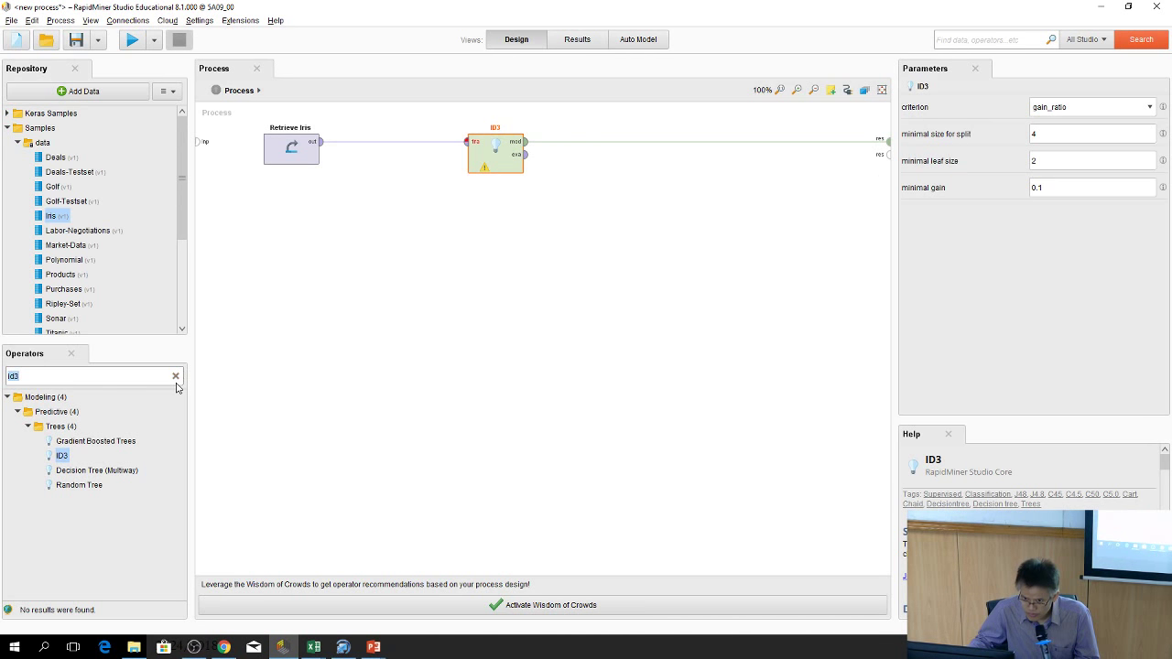
{"action": "left_click", "coordinate": [483, 174]}
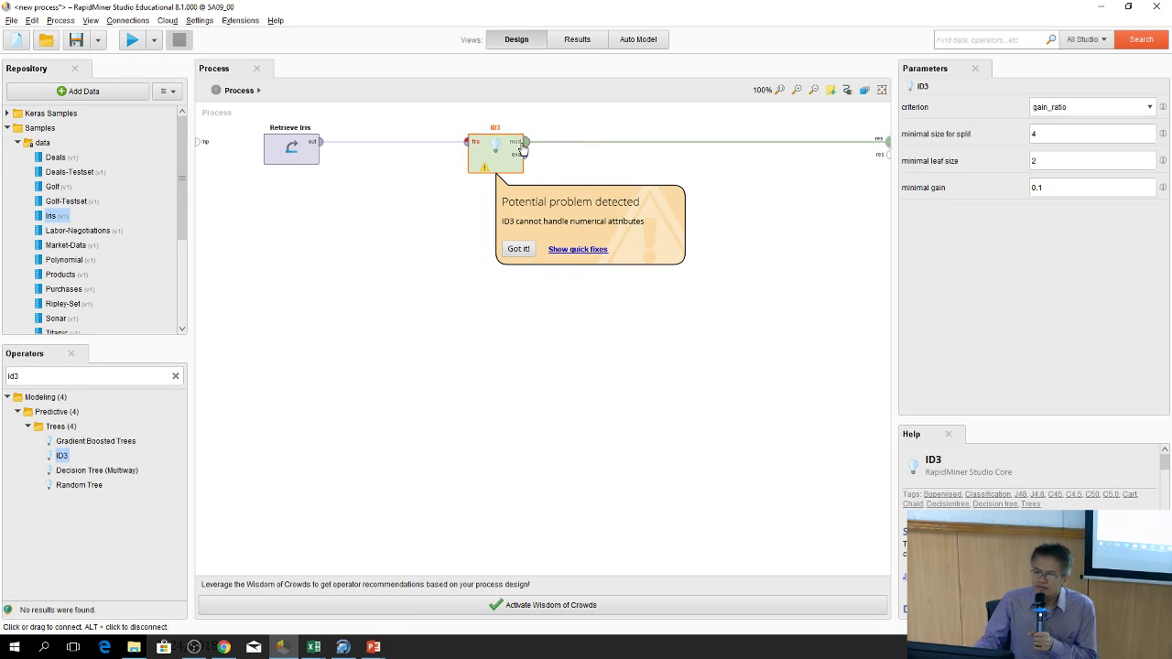
Reapply the discretization quick fix, putting Discretize by Size back before ID3
{"action": "left_click", "coordinate": [593, 250]}
{"action": "left_click", "coordinate": [658, 354]}
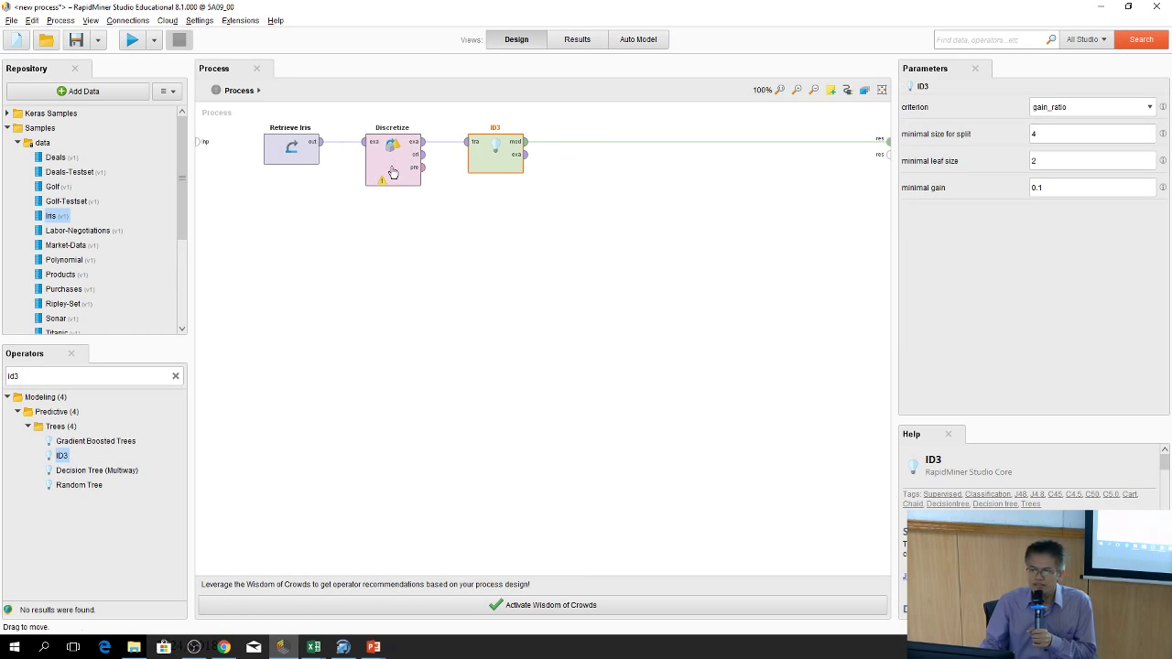
{"action": "left_click", "coordinate": [384, 190]}
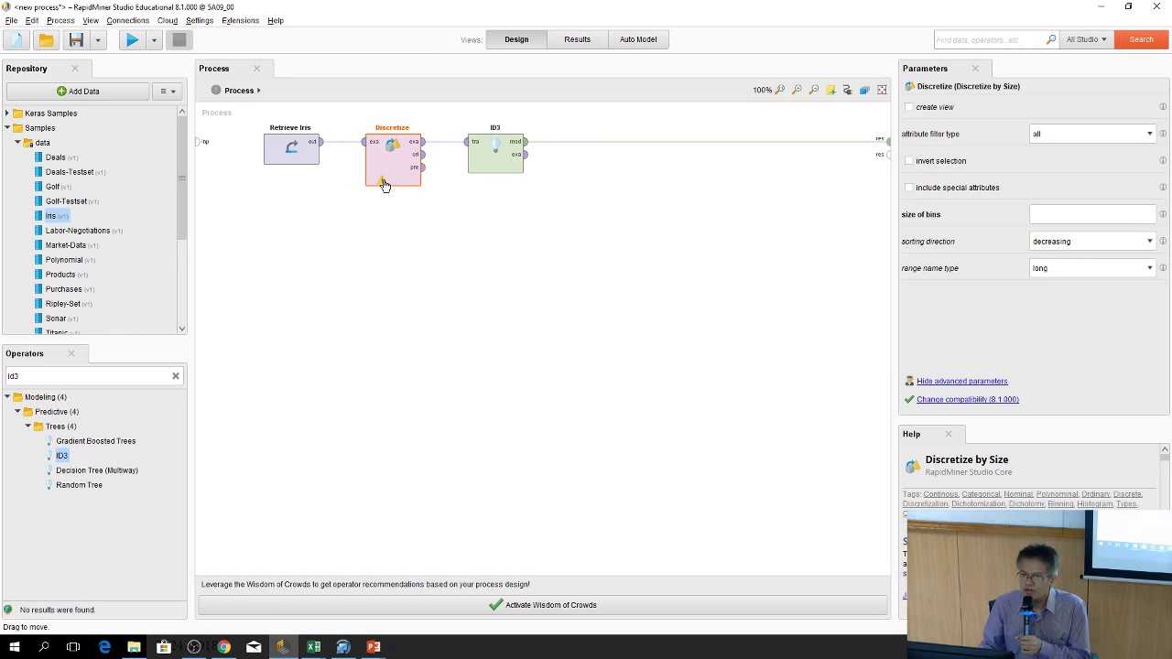
{"action": "left_click", "coordinate": [383, 182]}
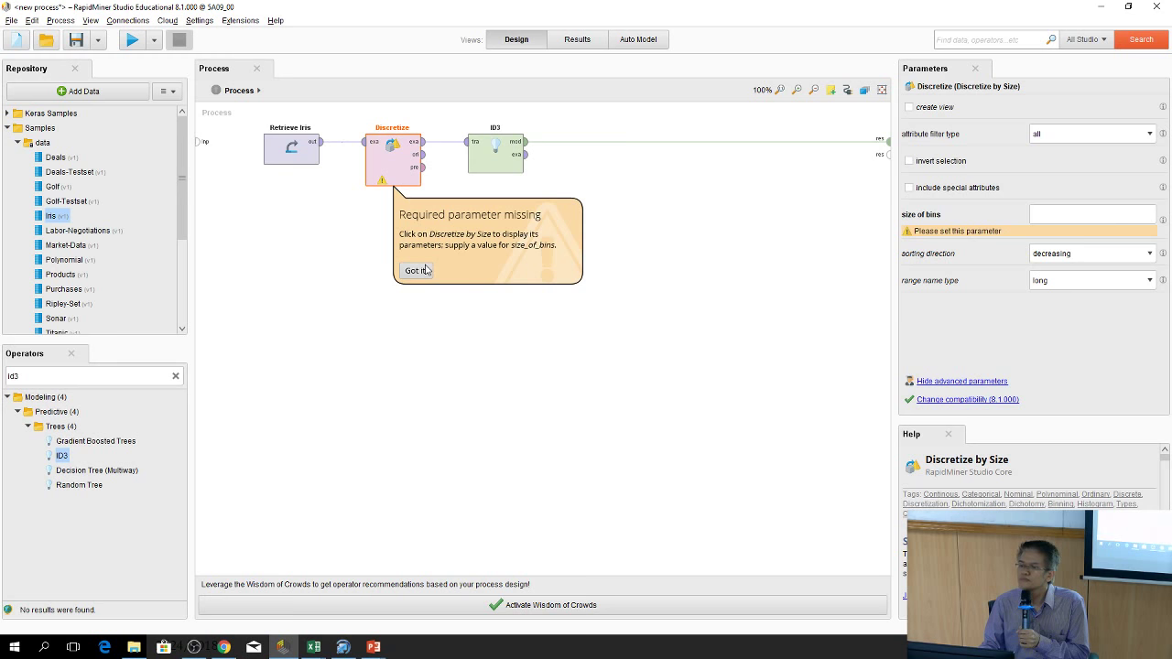
{"action": "left_click", "coordinate": [428, 271]}
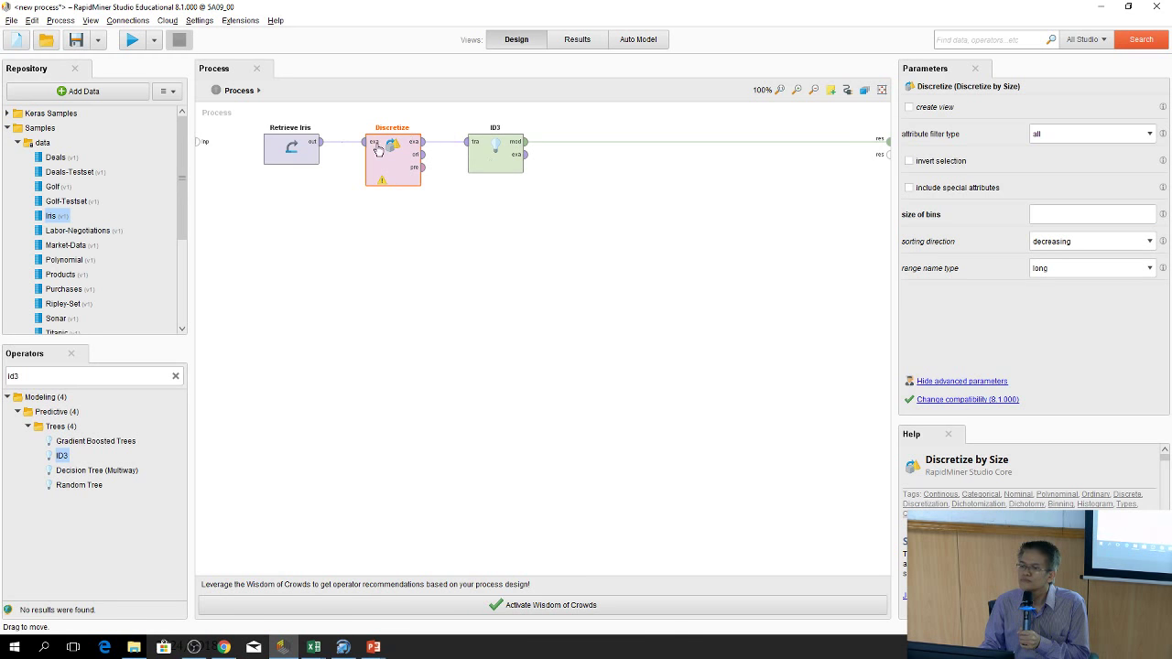
Keep Discretize's attribute filter type at 'all' and set size of bins to 3
{"action": "left_click", "coordinate": [1099, 135]}
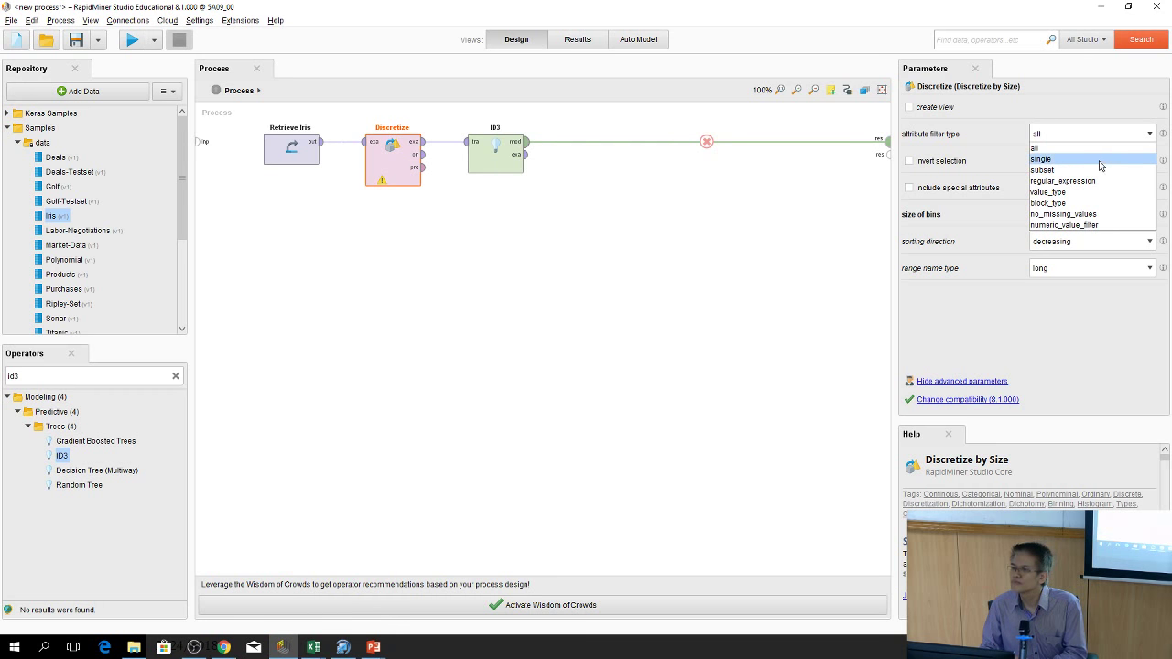
{"action": "left_click", "coordinate": [1099, 171]}
{"action": "left_click", "coordinate": [1089, 161]}
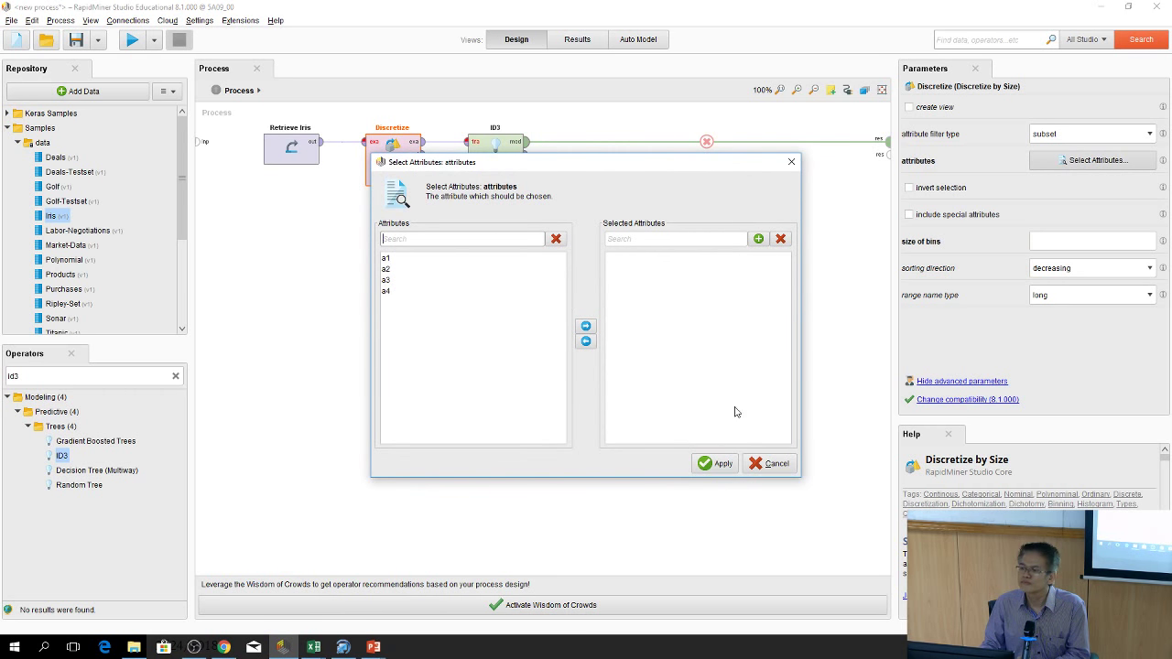
{"action": "left_click", "coordinate": [775, 465]}
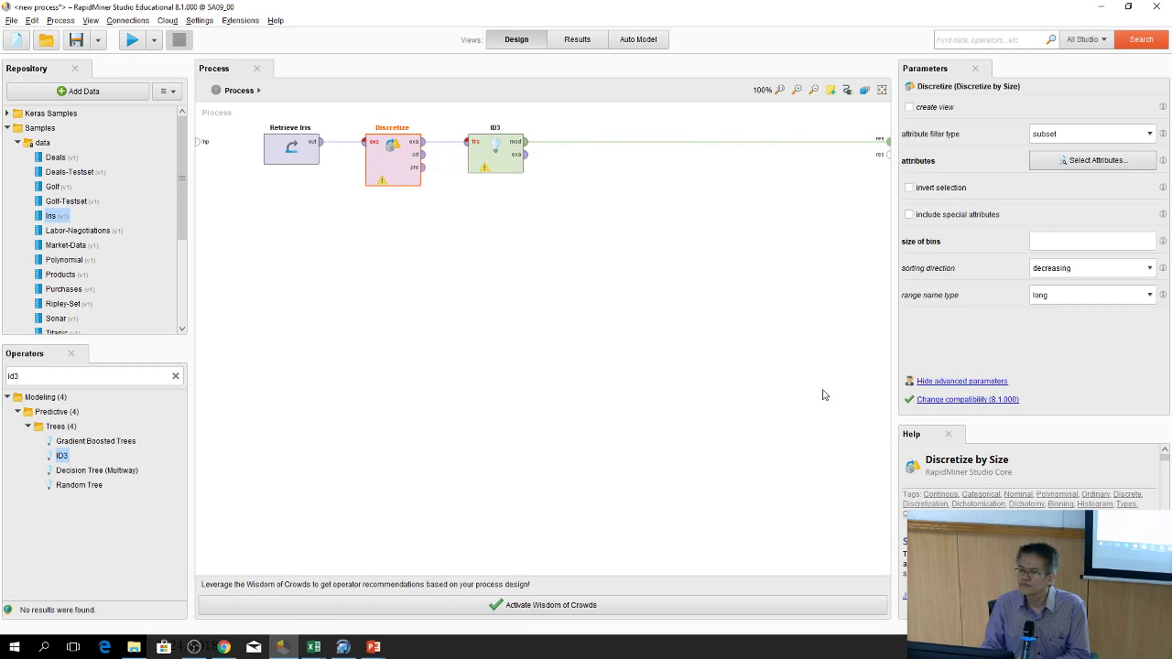
{"action": "left_click", "coordinate": [1074, 149]}
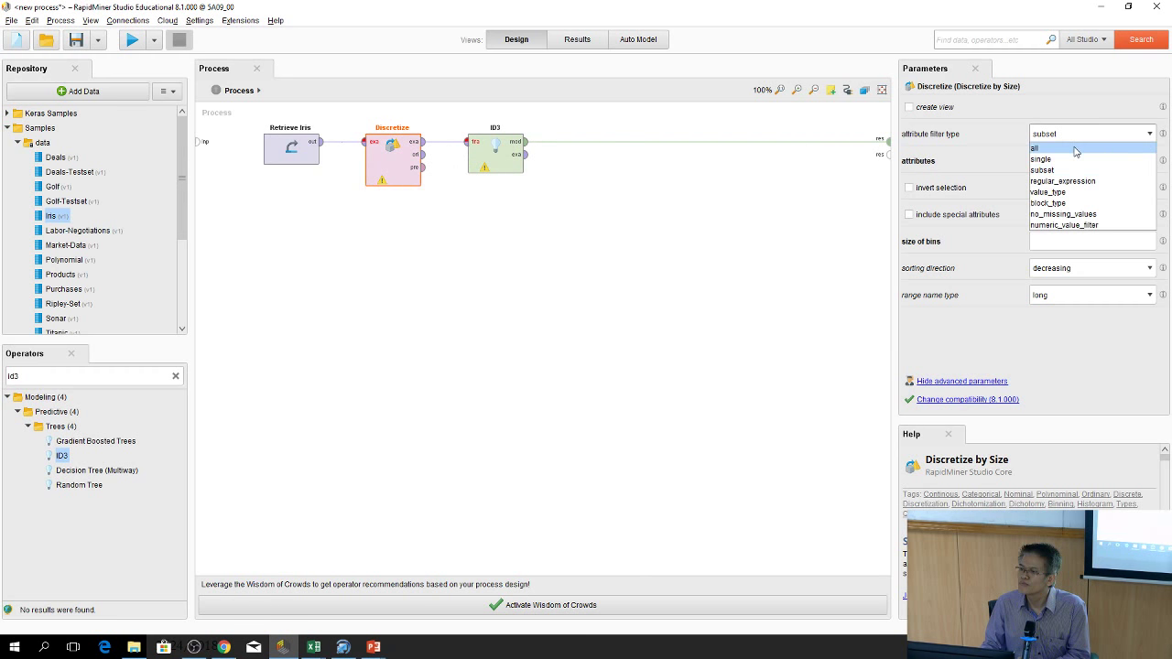
{"action": "left_click", "coordinate": [1078, 147]}
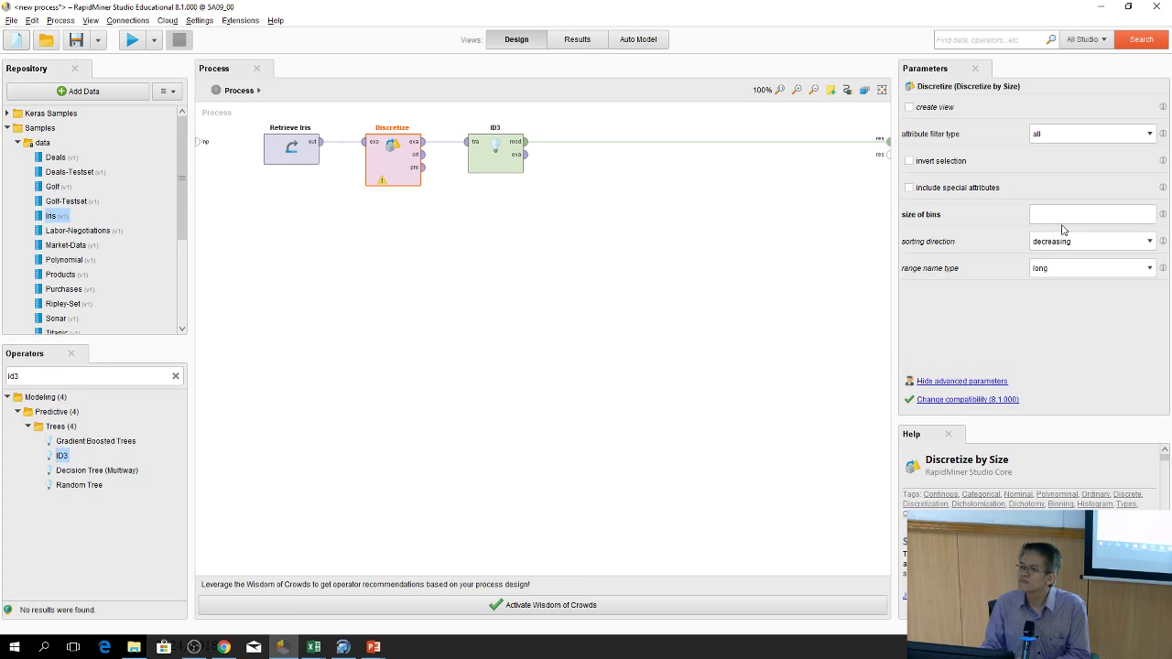
{"action": "left_click", "coordinate": [1062, 214]}
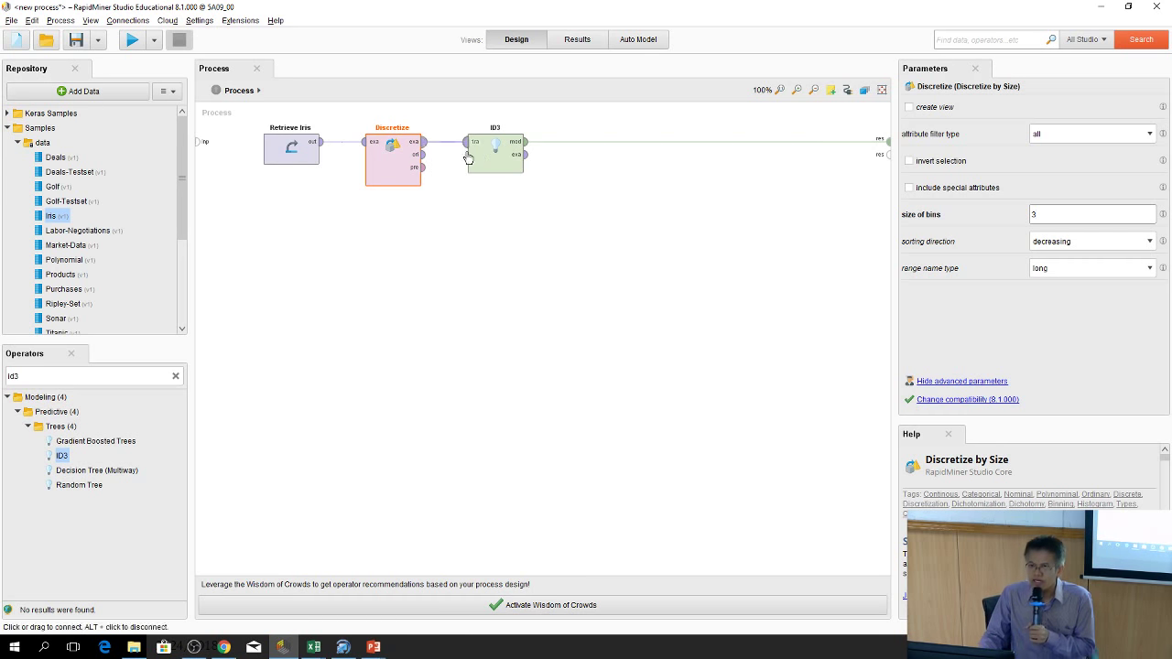
Run the process and inspect the resulting Tree (ID3) graph in Results
{"action": "left_click", "coordinate": [132, 43]}
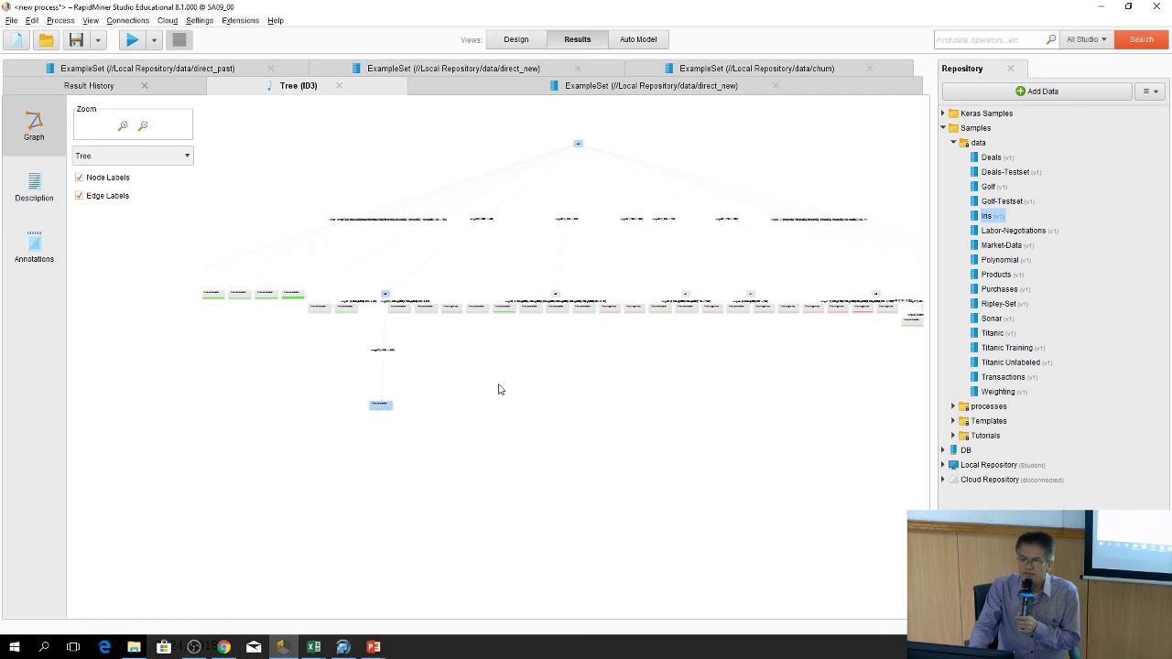
{"action": "left_click_drag", "start_coordinate": [577, 141], "coordinate": [557, 105]}
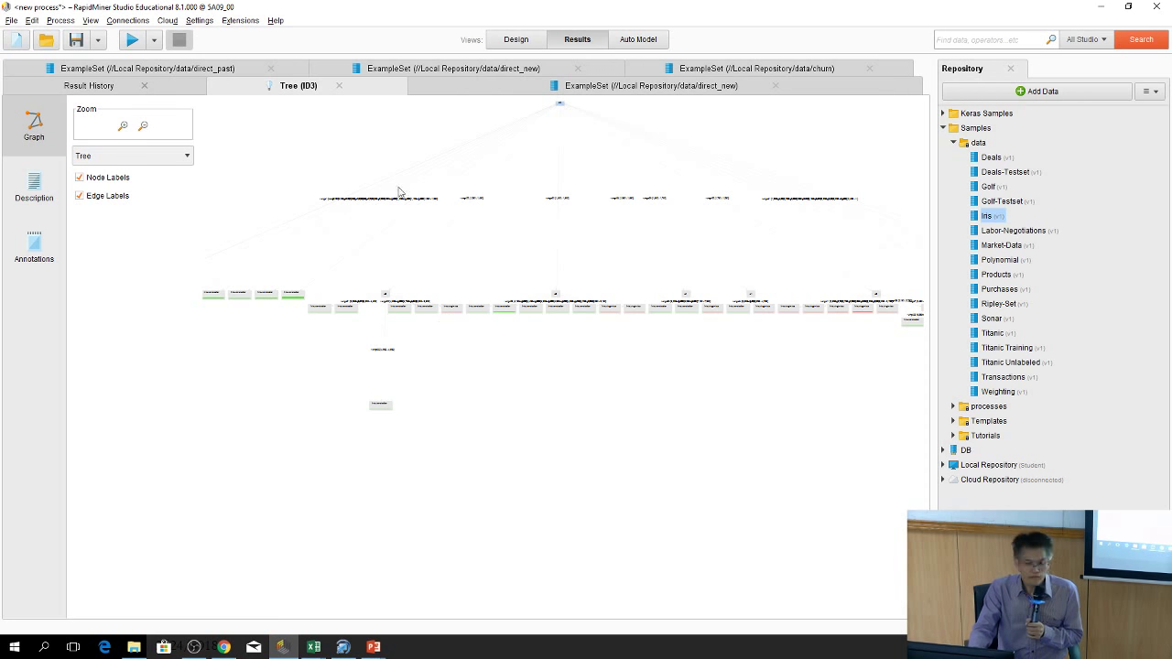
{"action": "left_click", "coordinate": [515, 40]}
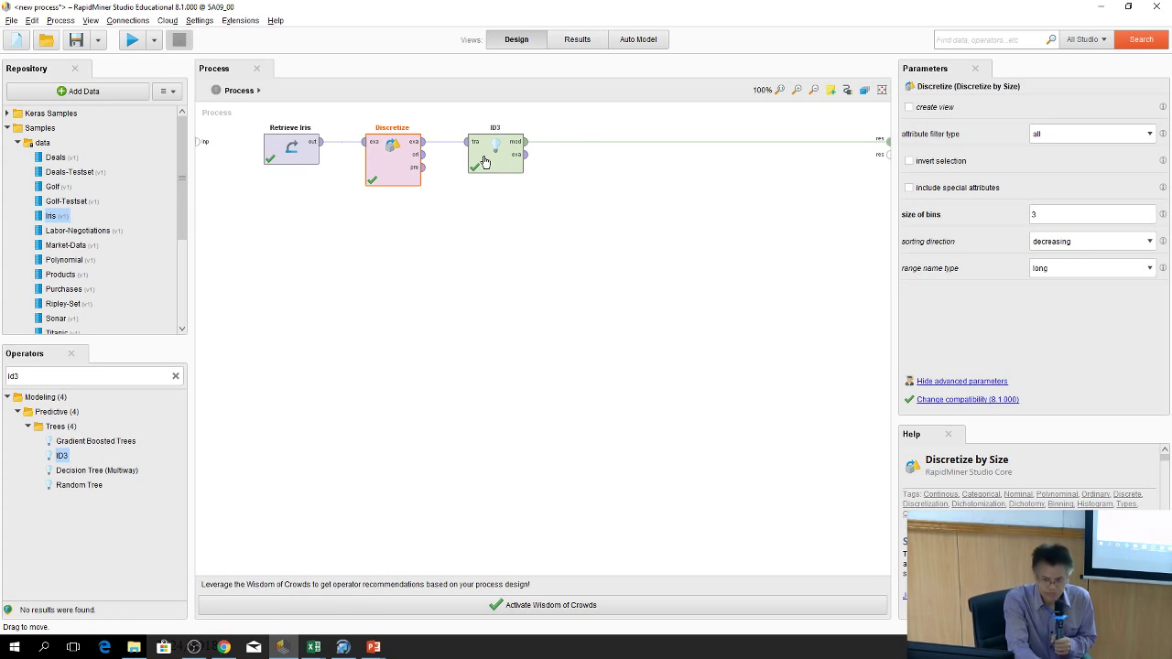
Search 'apply mo', add an Apply Model operator, and feed it ID3's model
{"action": "left_click", "coordinate": [577, 184]}
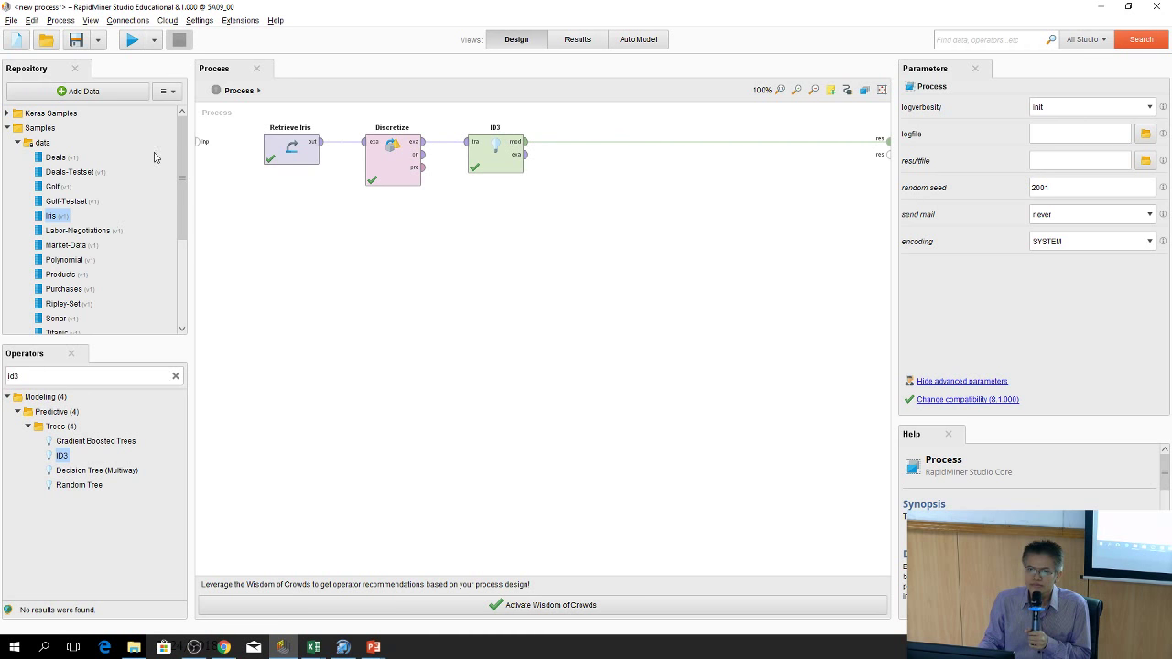
{"action": "left_click", "coordinate": [175, 377]}
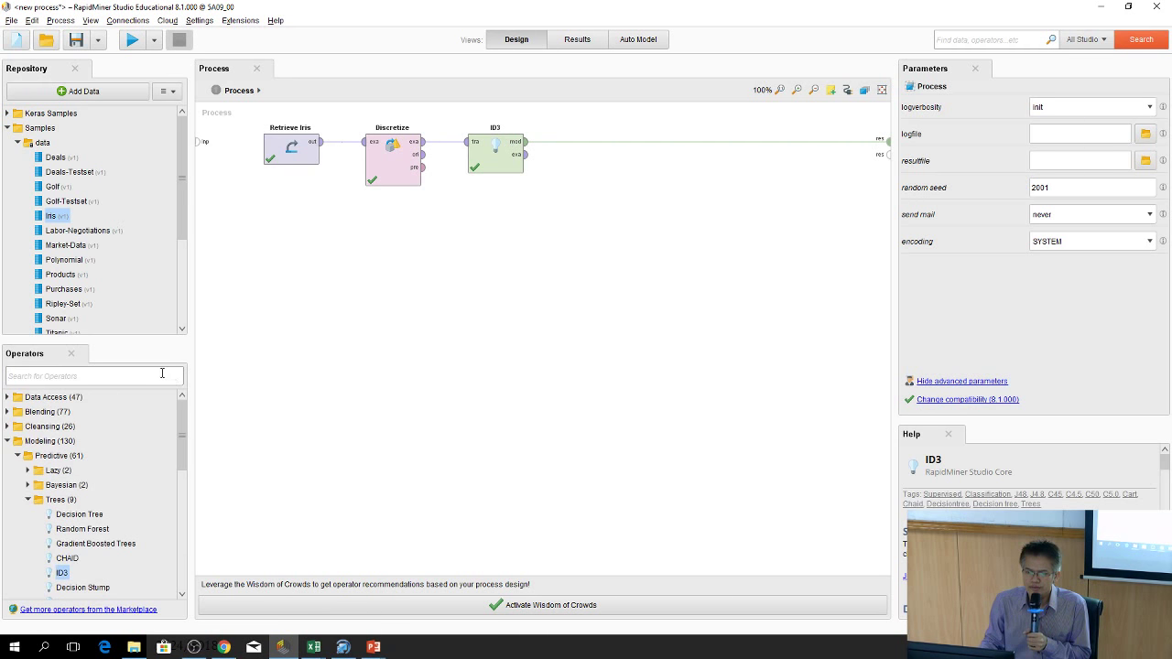
{"action": "type", "text": "appl"}
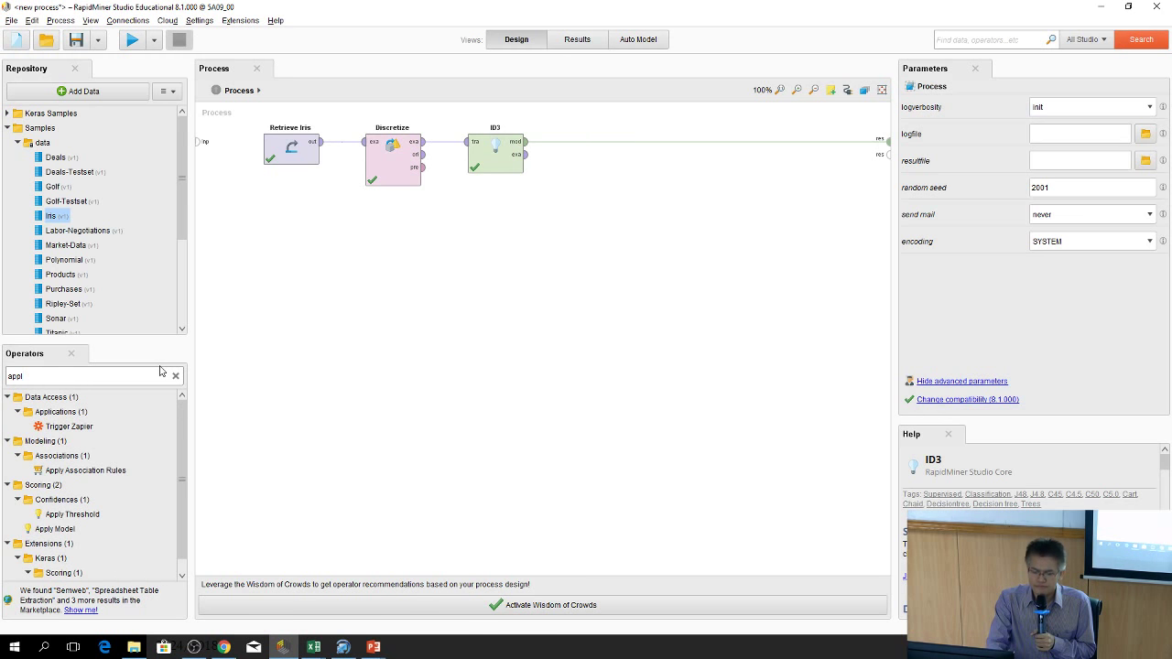
{"action": "type", "text": "y model"}
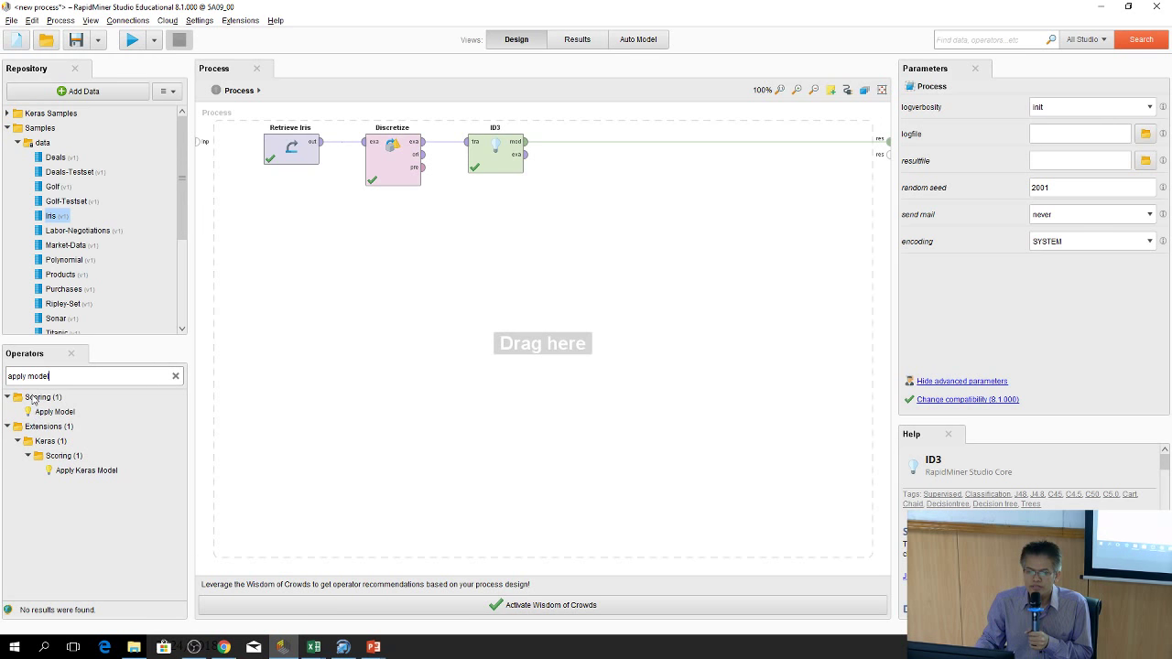
{"action": "left_click_drag", "start_coordinate": [32, 412], "coordinate": [673, 225]}
{"action": "left_click_drag", "start_coordinate": [526, 142], "coordinate": [628, 204]}
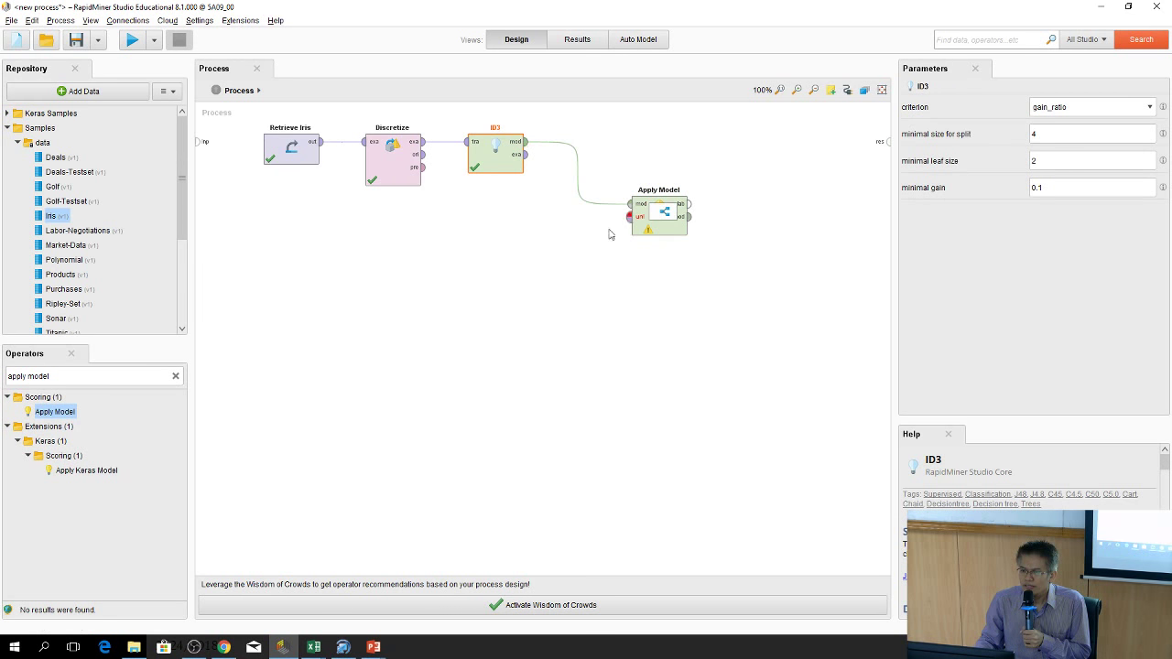
{"action": "left_click", "coordinate": [622, 267]}
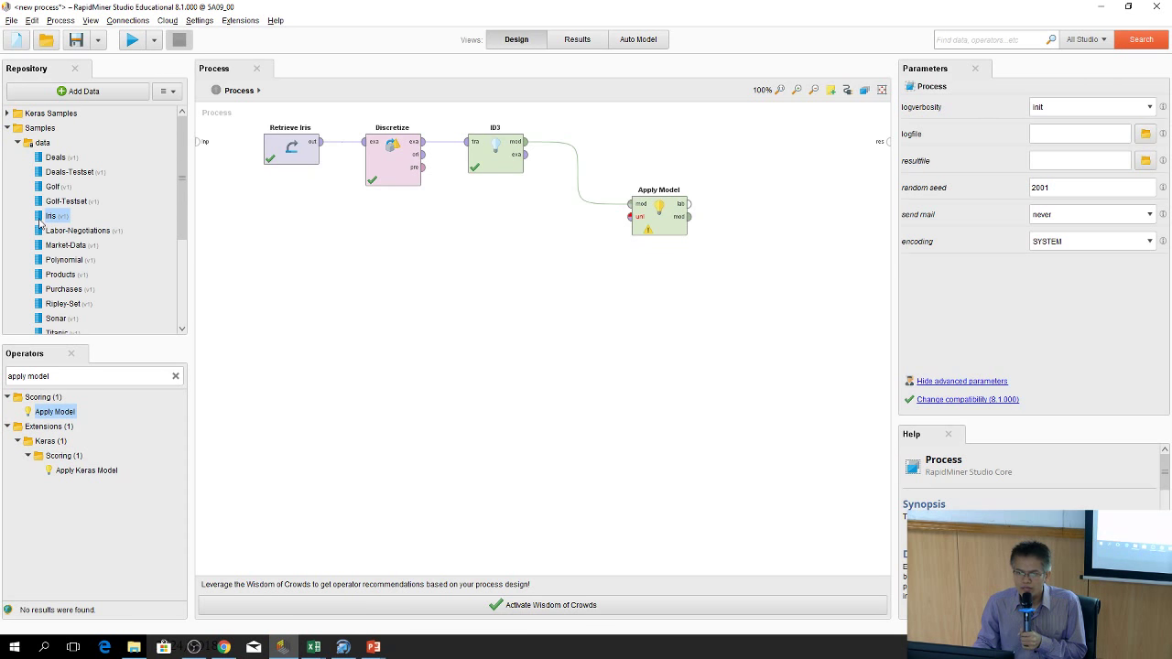
Add a second Iris dataset as Apply Model input and wire lab and mod outputs to results
{"action": "left_click_drag", "start_coordinate": [40, 222], "coordinate": [632, 225]}
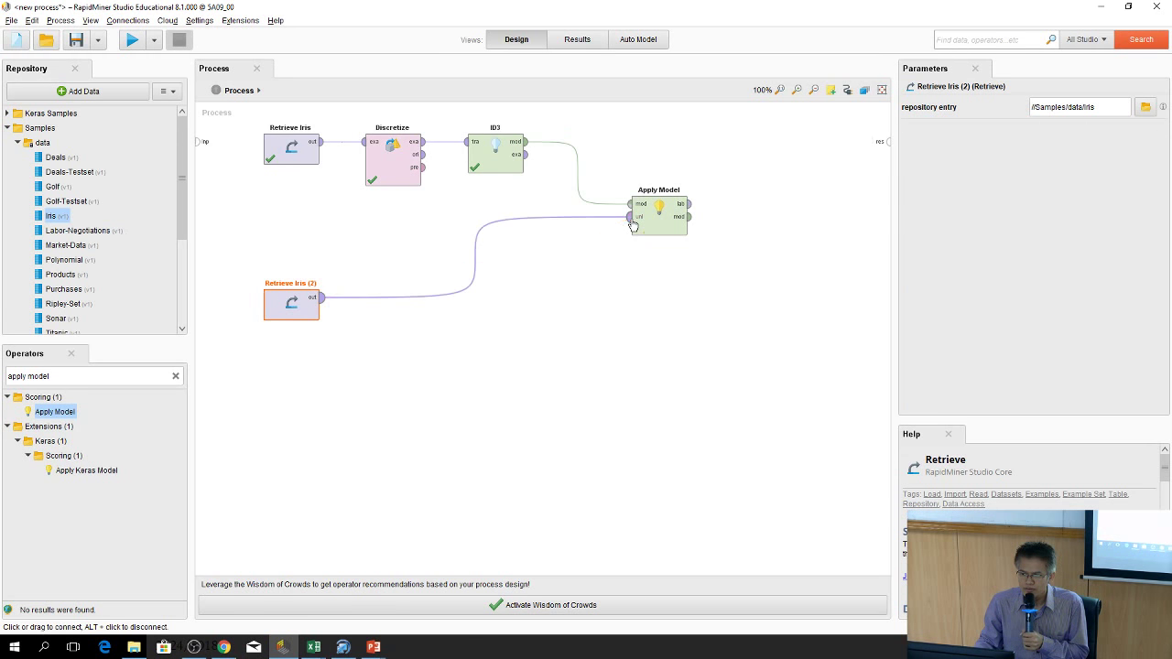
{"action": "left_click_drag", "start_coordinate": [307, 306], "coordinate": [390, 305]}
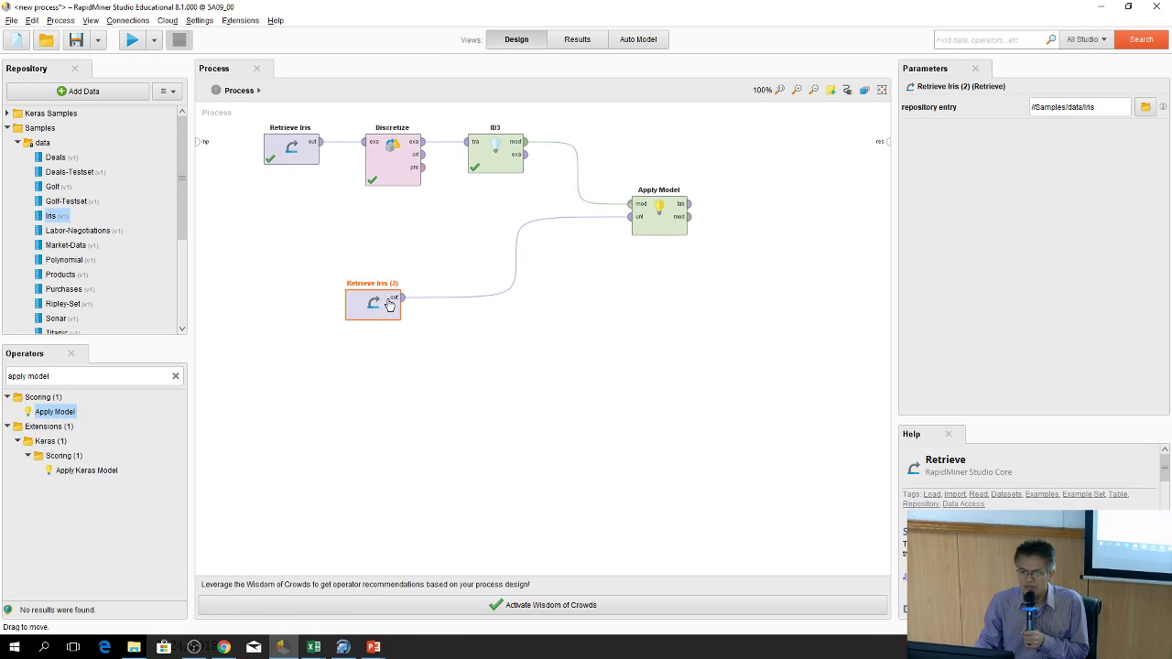
{"action": "left_click_drag", "start_coordinate": [689, 203], "coordinate": [879, 141]}
{"action": "left_click_drag", "start_coordinate": [689, 217], "coordinate": [886, 152]}
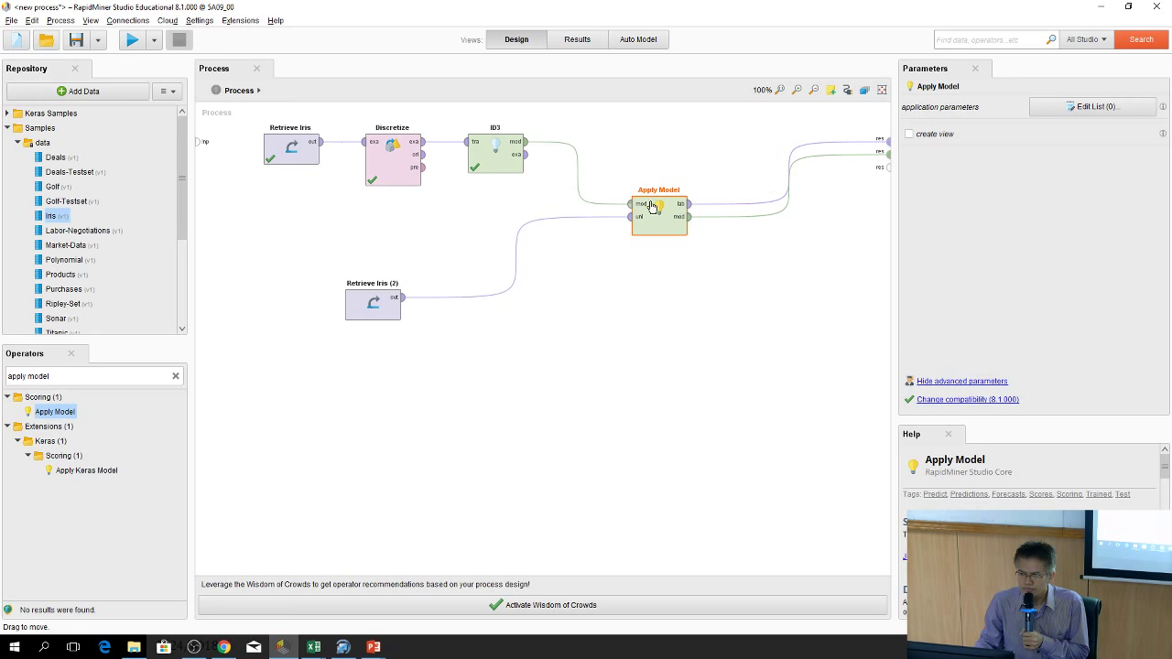
{"action": "left_click_drag", "start_coordinate": [653, 207], "coordinate": [657, 176]}
{"action": "left_click", "coordinate": [682, 360]}
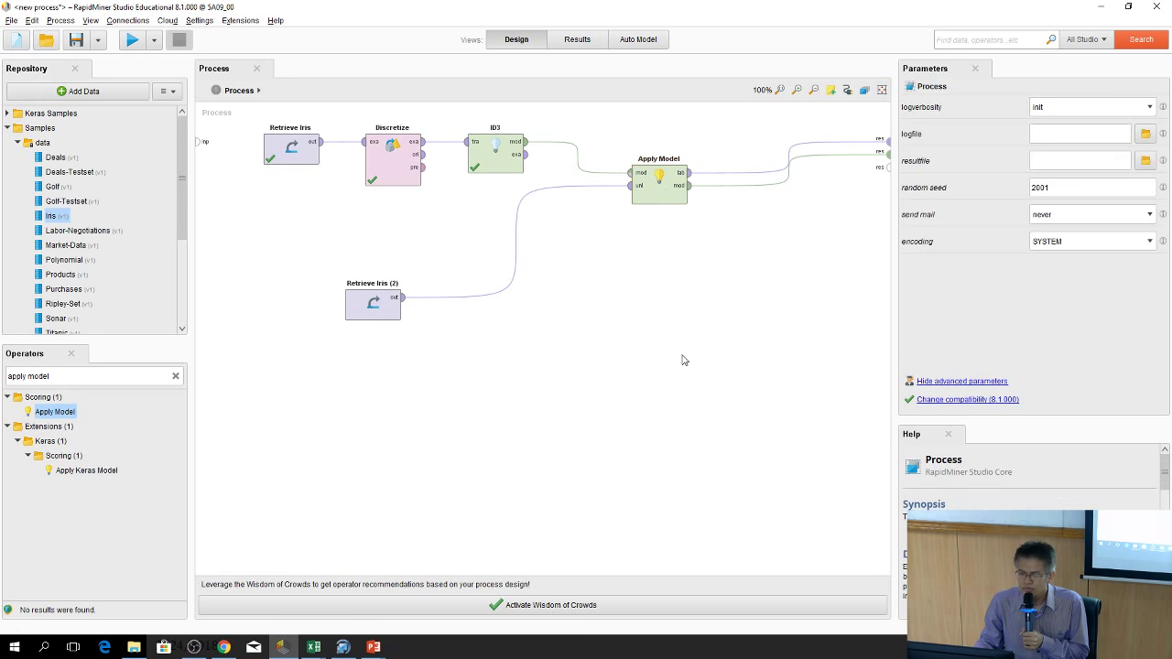
Run the process and dismiss the resulting attribute type mismatch error
{"action": "left_click", "coordinate": [132, 41]}
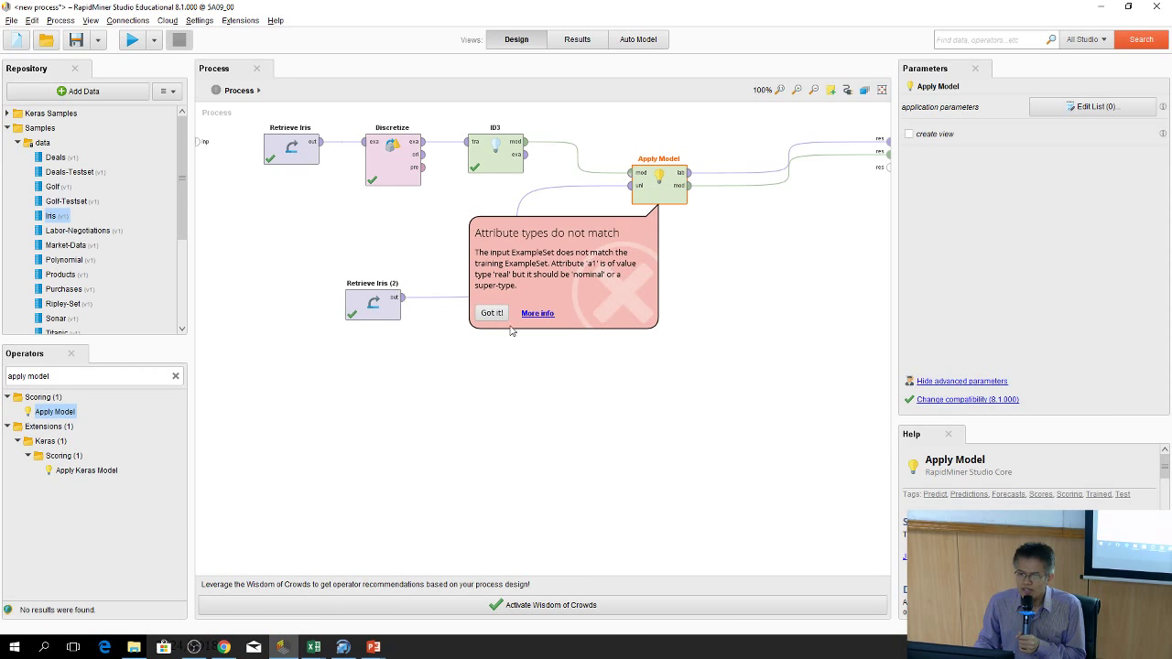
{"action": "left_click", "coordinate": [760, 310]}
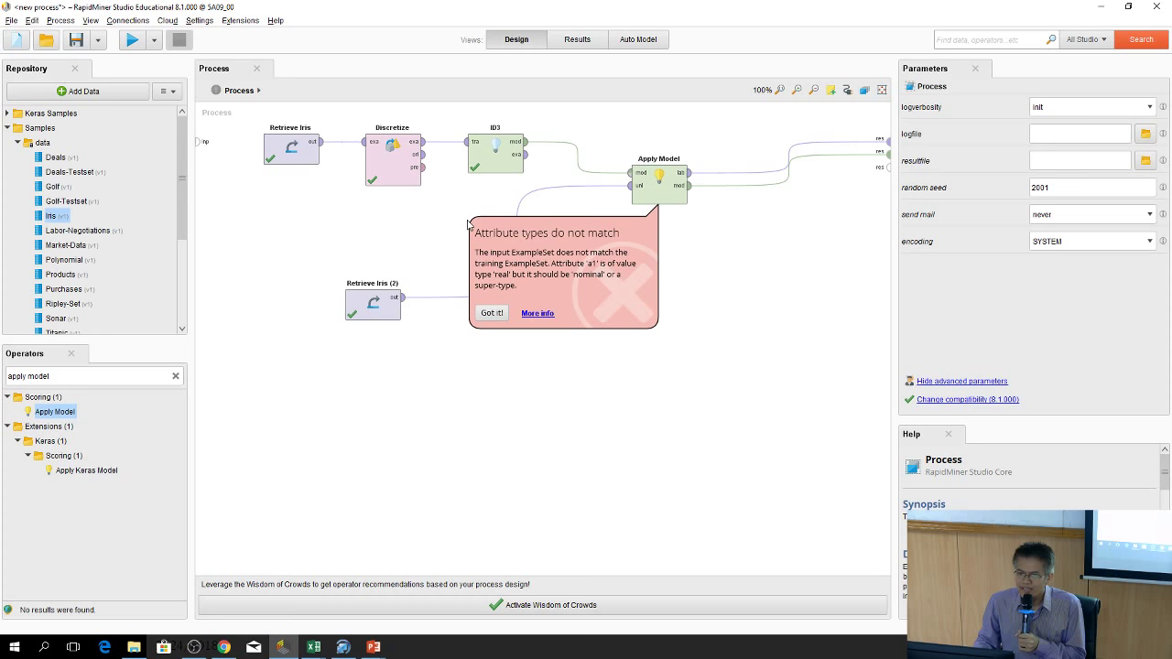
{"action": "left_click", "coordinate": [491, 313]}
Paste a copy of Discretize after the second Iris retrieval and rerun the process
{"action": "left_click_drag", "start_coordinate": [385, 301], "coordinate": [304, 302]}
{"action": "left_click", "coordinate": [401, 171]}
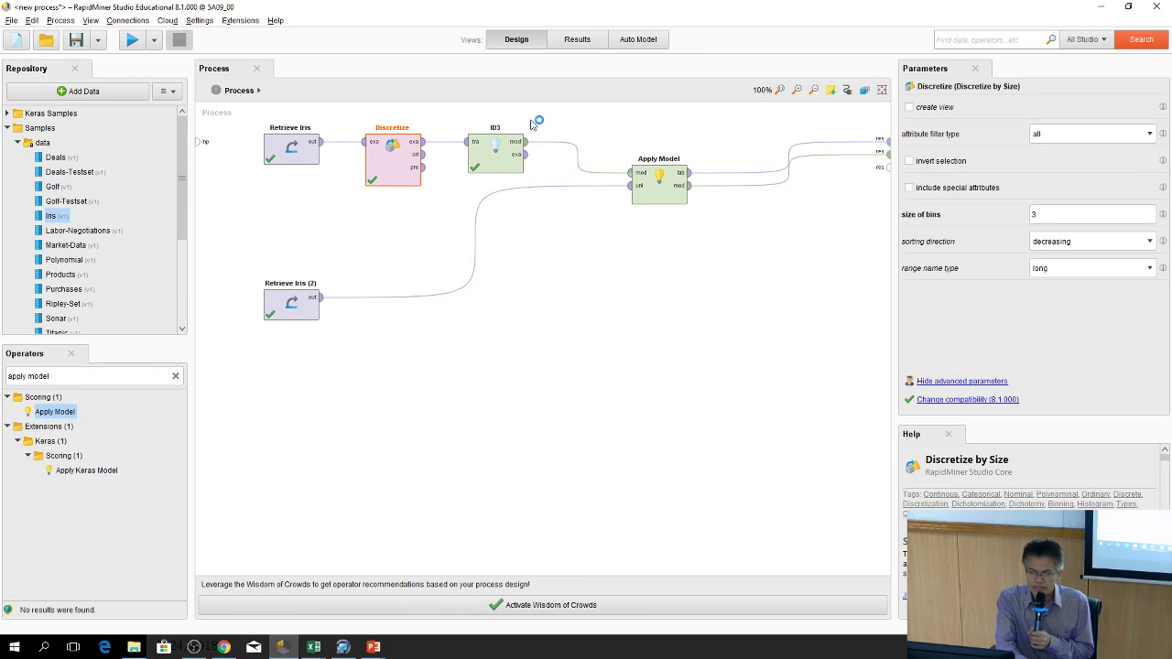
{"action": "key", "text": "ctrl+v"}
{"action": "left_click_drag", "start_coordinate": [544, 165], "coordinate": [424, 325]}
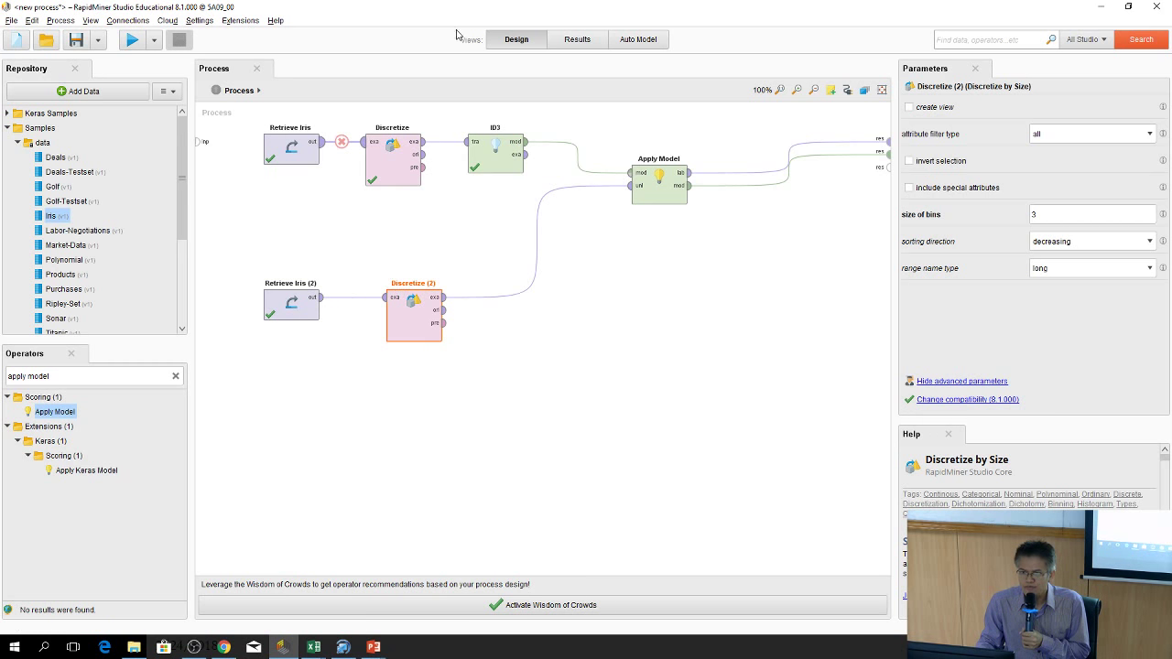
{"action": "left_click", "coordinate": [132, 39]}
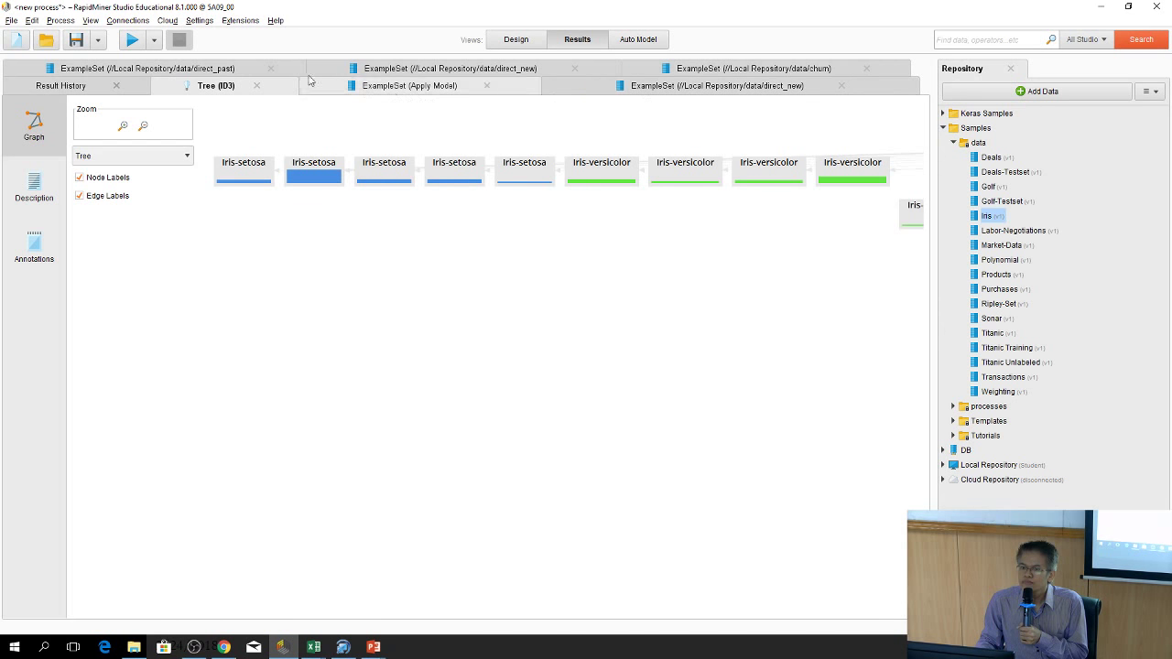
{"action": "left_click", "coordinate": [459, 92]}
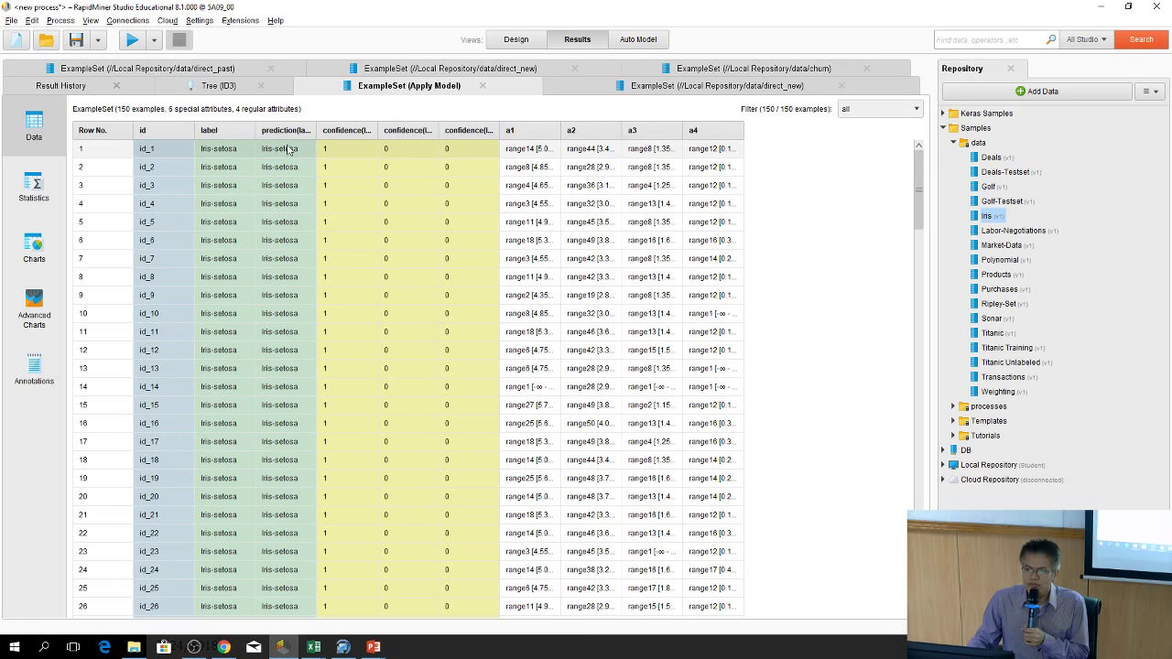
{"action": "left_click_drag", "start_coordinate": [317, 130], "coordinate": [361, 130]}
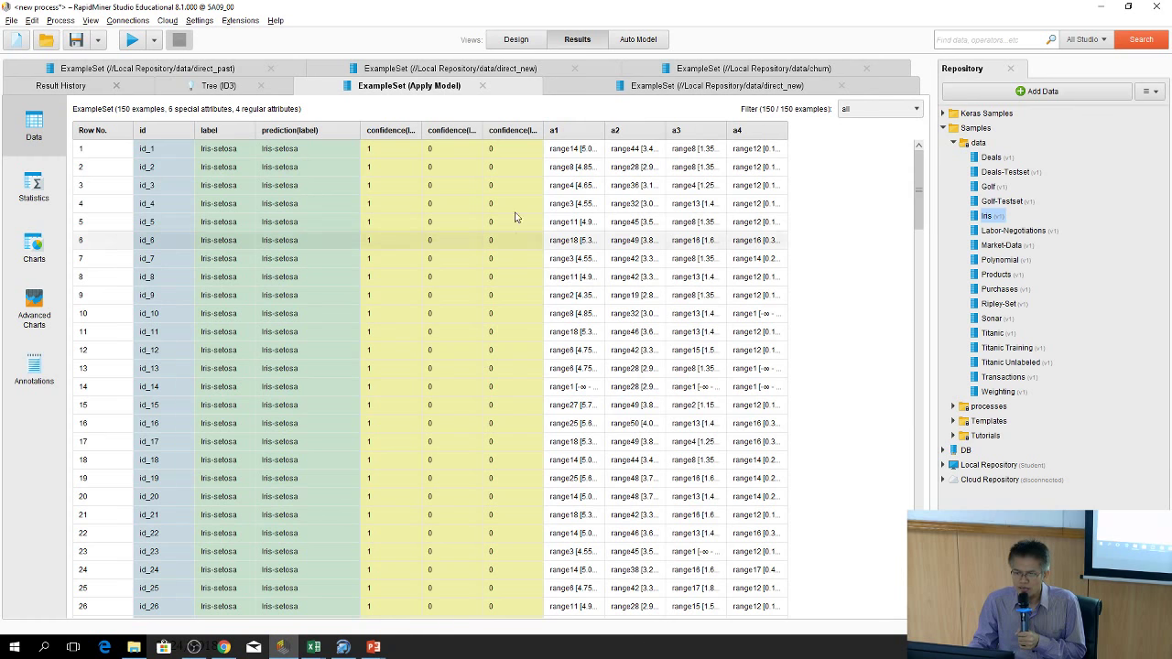
{"action": "left_click_drag", "start_coordinate": [916, 212], "coordinate": [930, 604]}
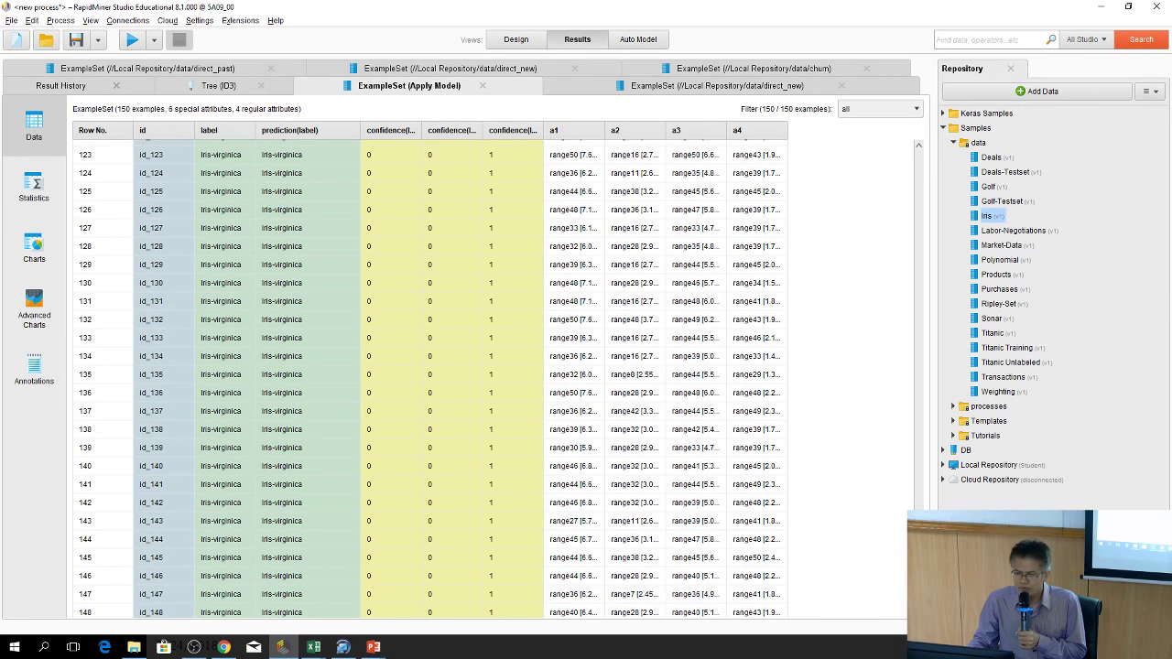
{"action": "left_click_drag", "start_coordinate": [930, 563], "coordinate": [932, 147]}
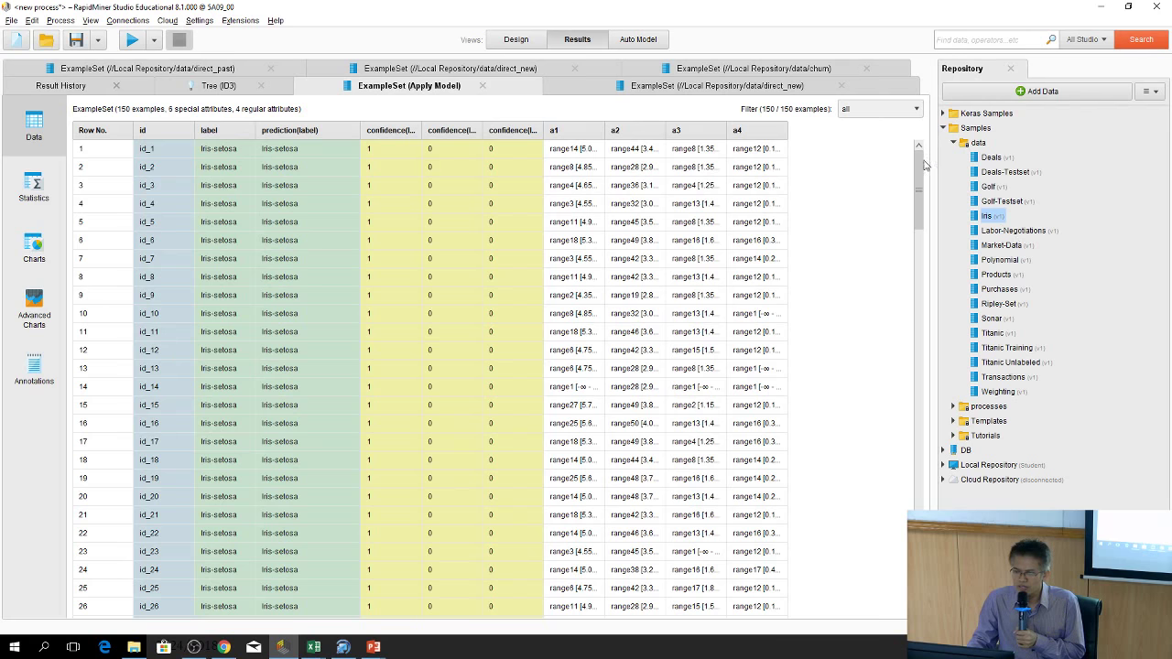
{"action": "left_click_drag", "start_coordinate": [924, 165], "coordinate": [923, 151]}
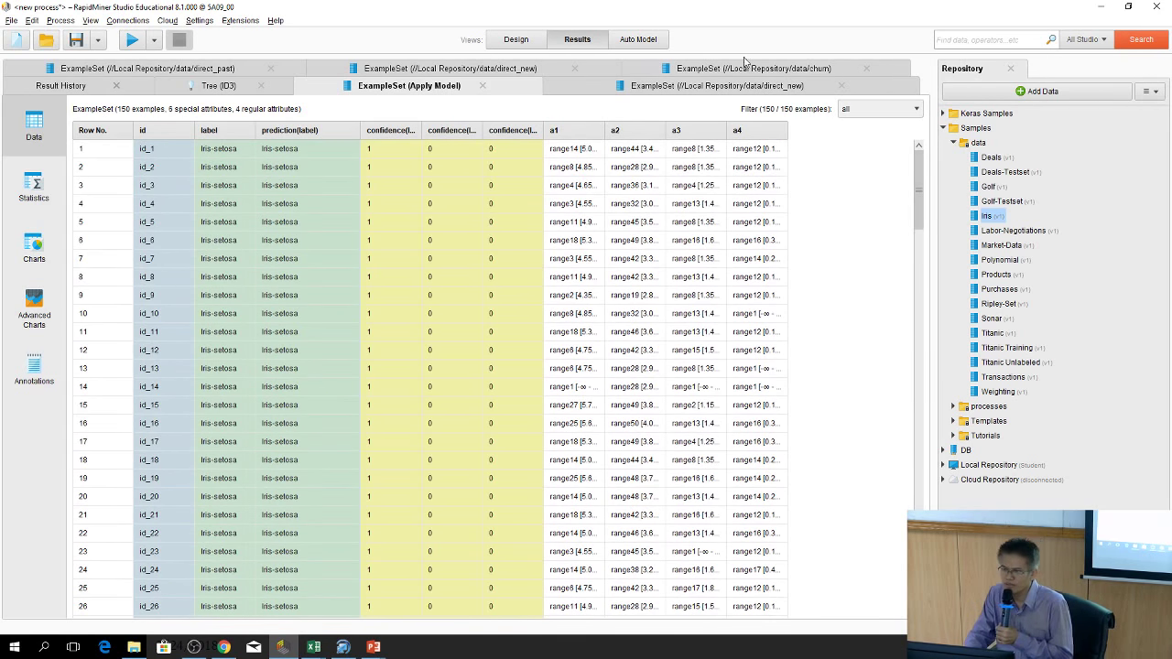
Switch back to the Design view of the process
{"action": "left_click", "coordinate": [505, 42]}
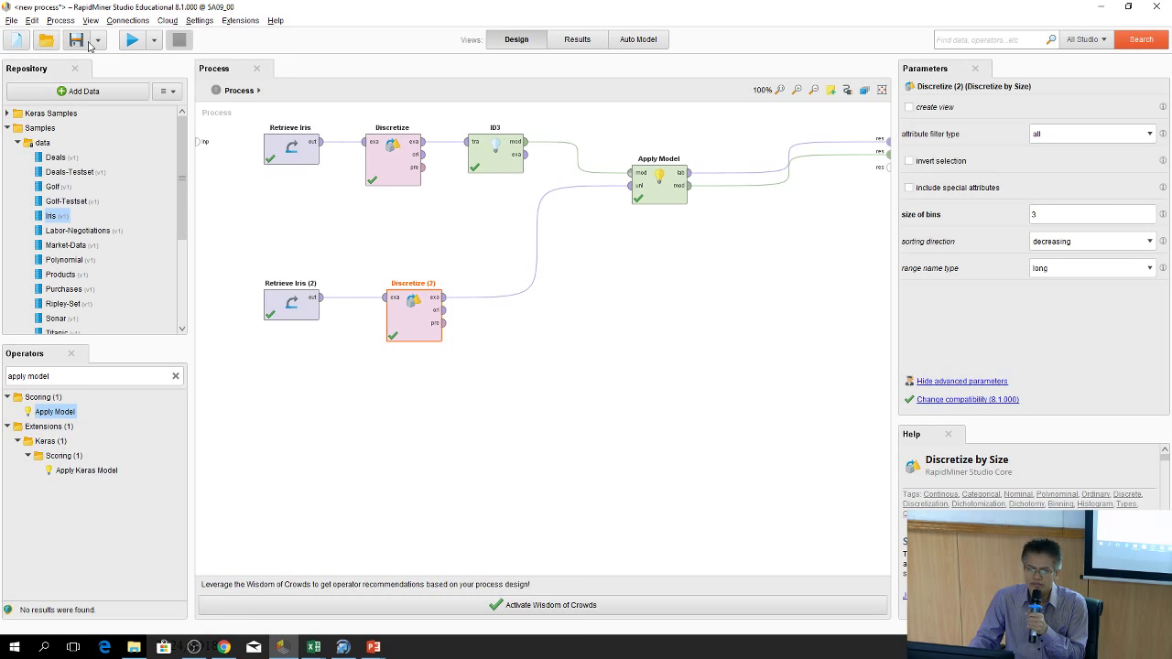
Save the process as 1_exp_iris in Local Repository > processes
{"action": "left_click", "coordinate": [75, 42]}
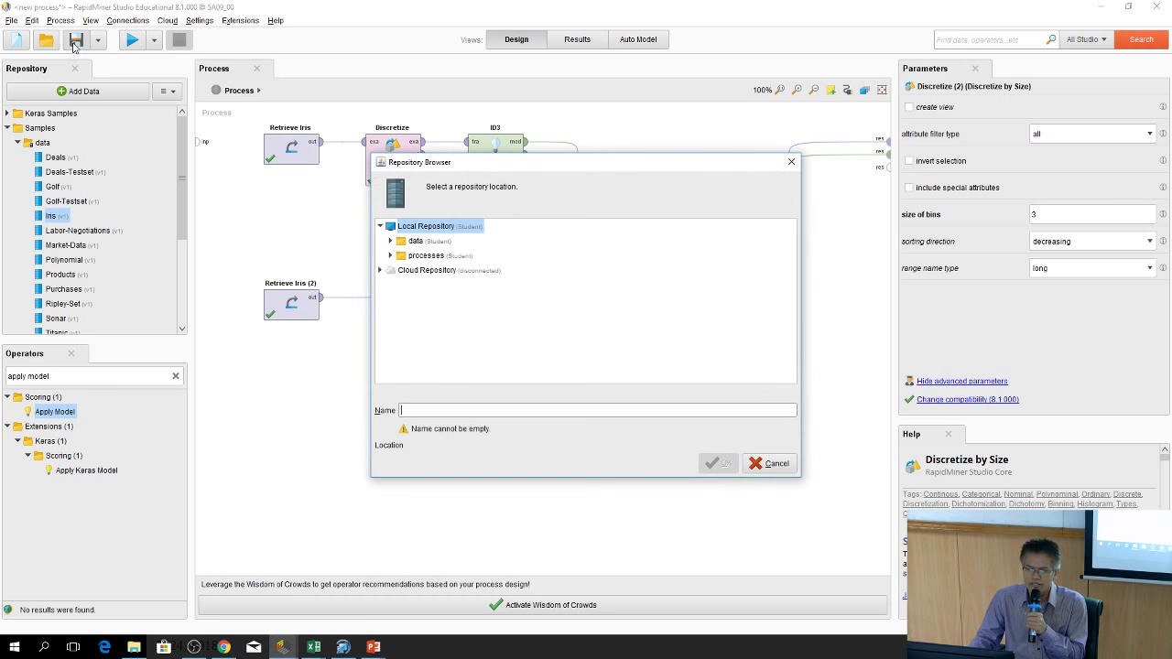
{"action": "left_click", "coordinate": [450, 414]}
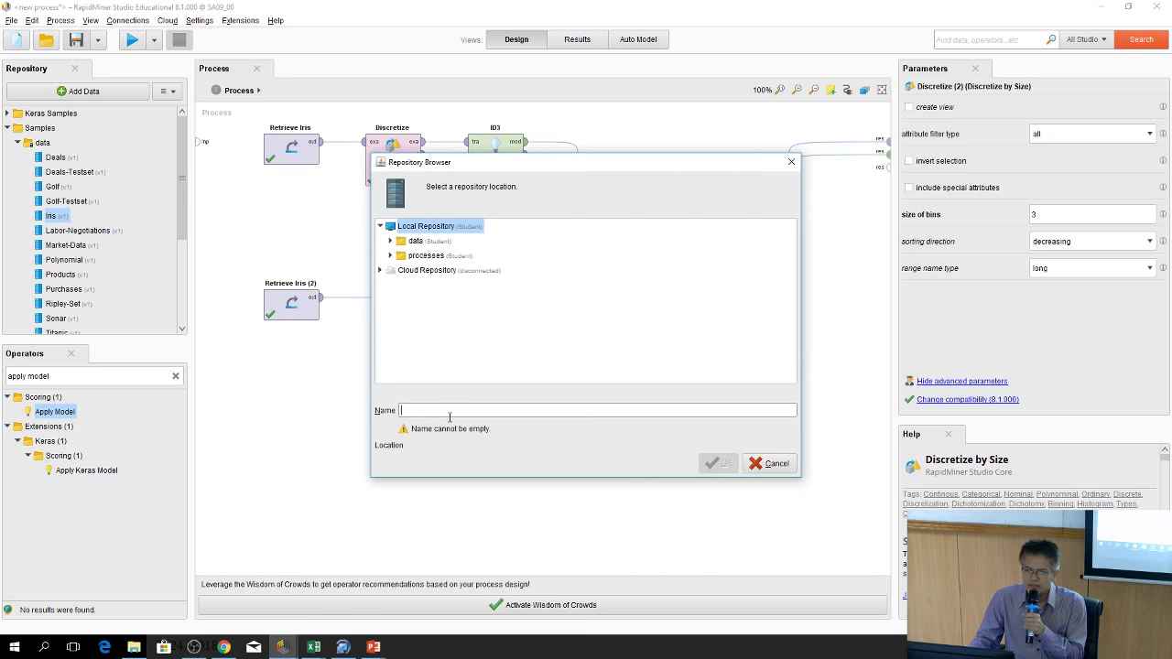
{"action": "left_click", "coordinate": [405, 257]}
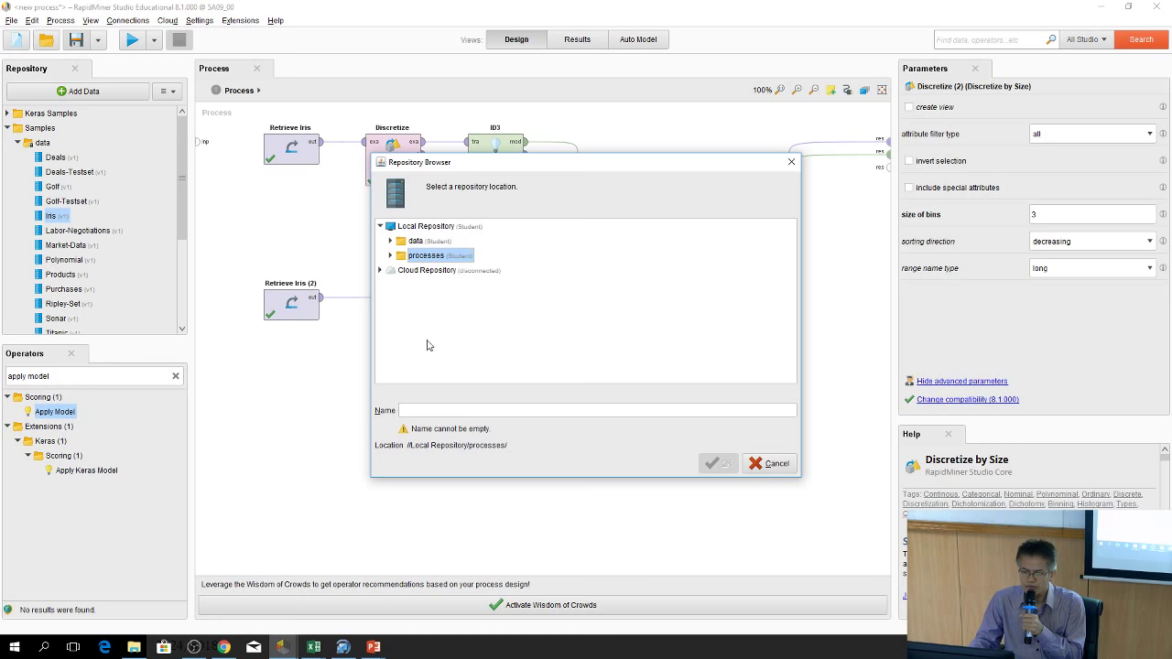
{"action": "left_click", "coordinate": [445, 411]}
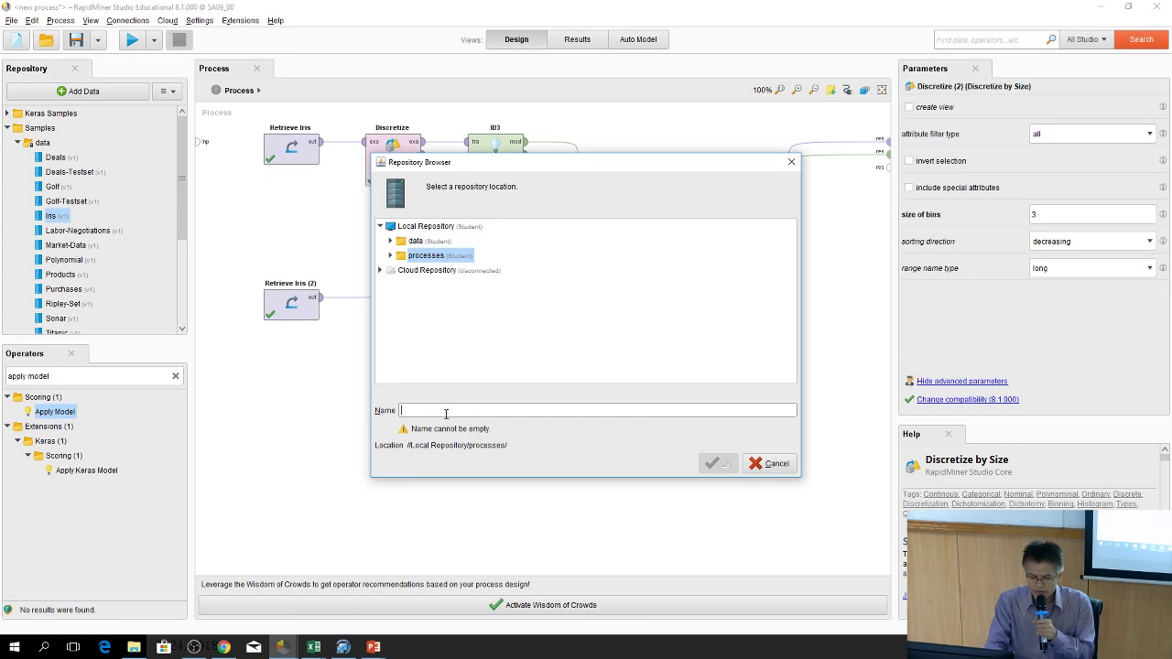
{"action": "type", "text": "1_exp_iris"}
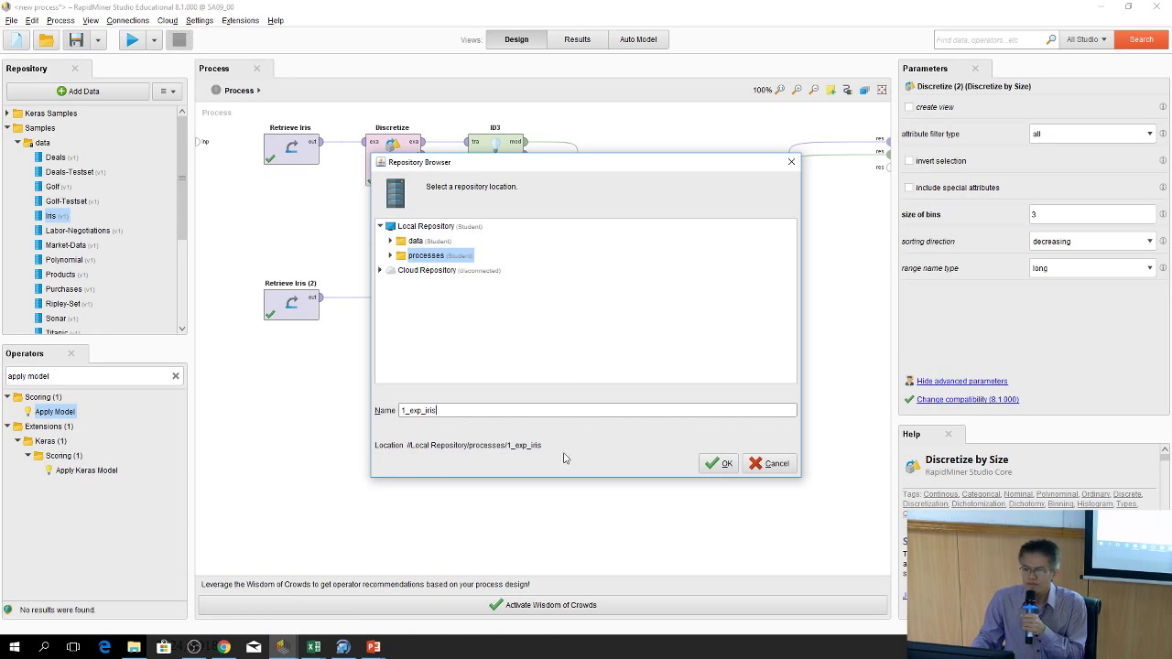
{"action": "left_click", "coordinate": [720, 464]}
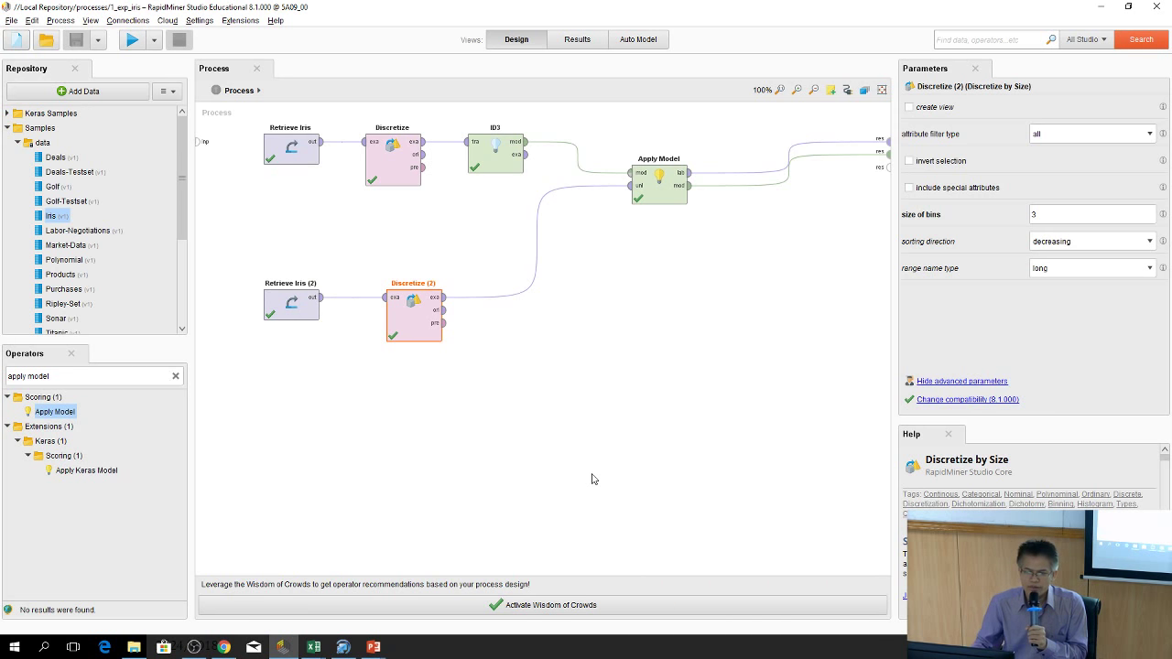
Replace the operator search with 'cross va' and place a Cross Validation operator in the process
{"action": "triple_click", "coordinate": [113, 378]}
{"action": "key", "text": "BackSpace"}
{"action": "type", "text": "cru"}
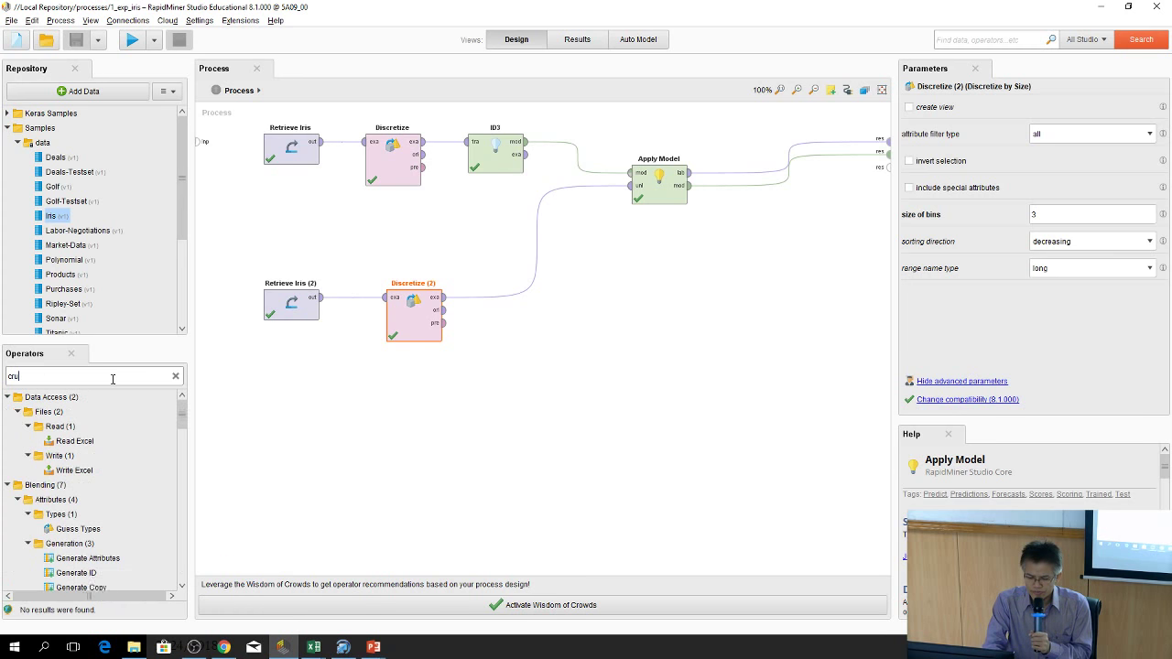
{"action": "key", "text": "BackSpace"}
{"action": "type", "text": "oss"}
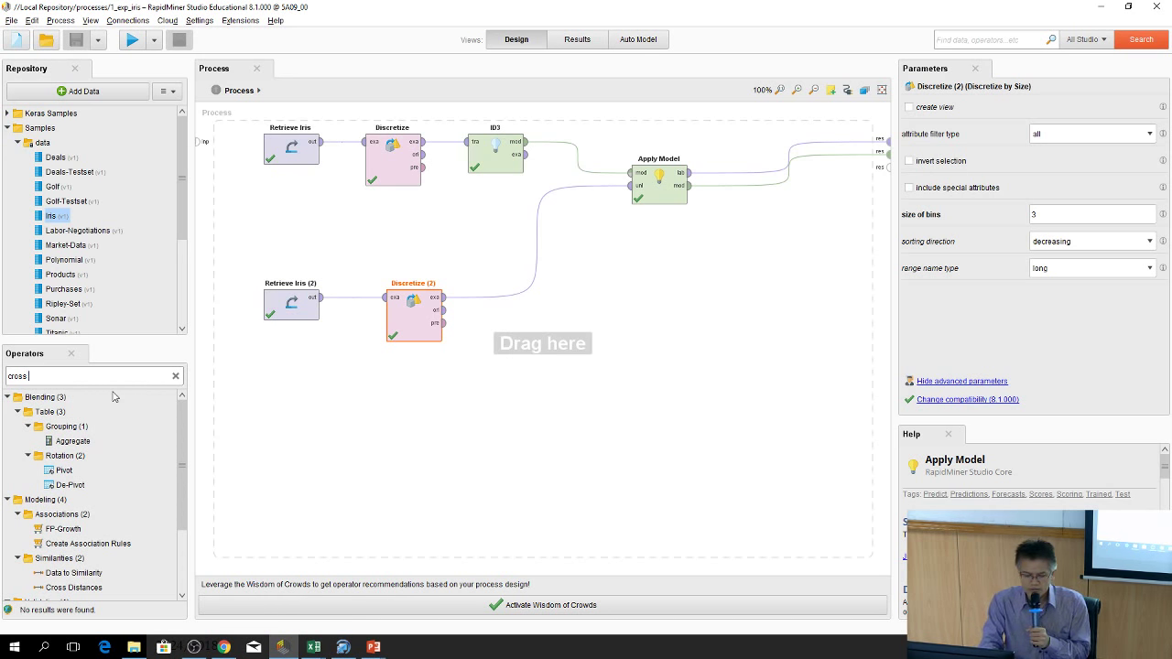
{"action": "type", "text": "val"}
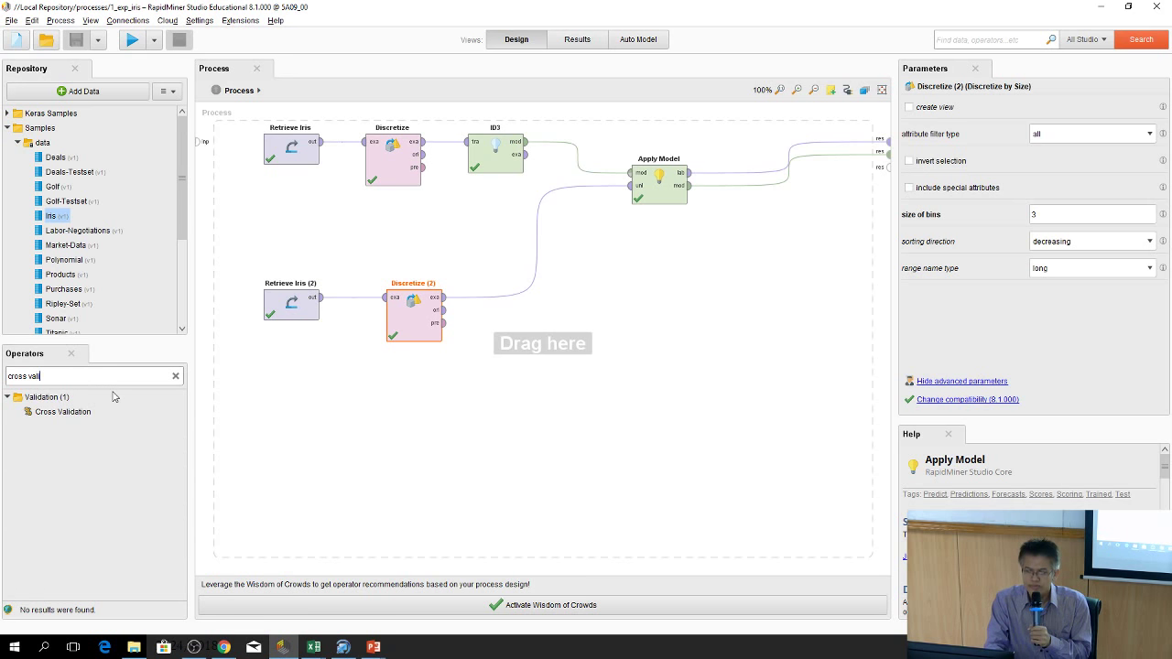
{"action": "left_click", "coordinate": [72, 417]}
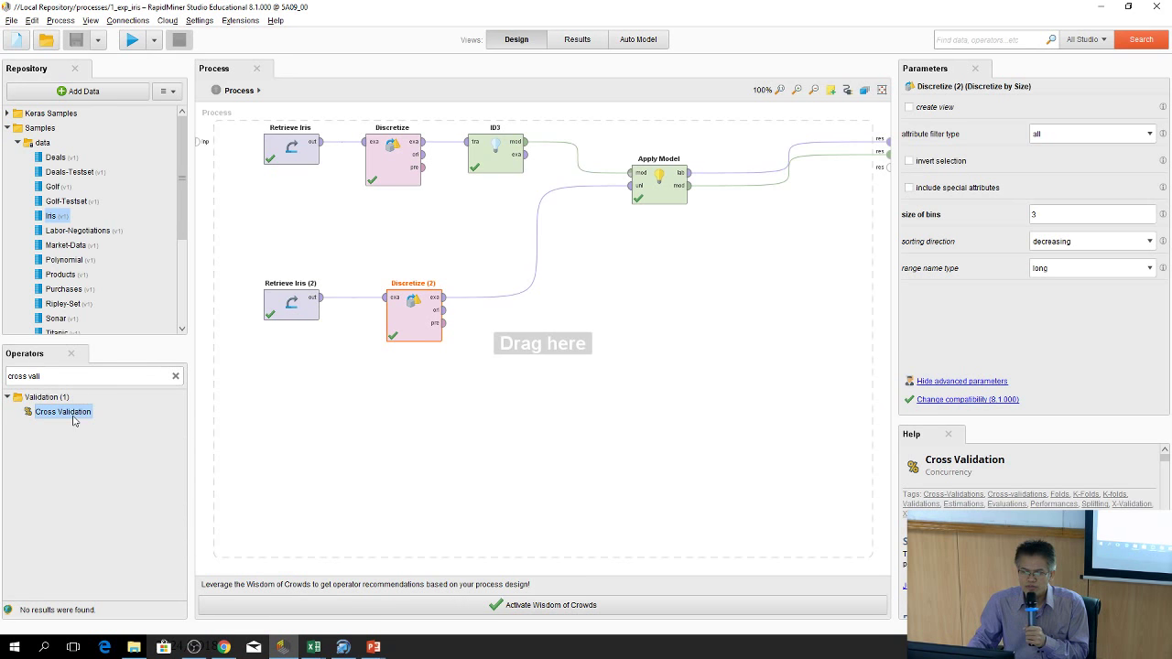
{"action": "left_click_drag", "start_coordinate": [72, 417], "coordinate": [579, 266]}
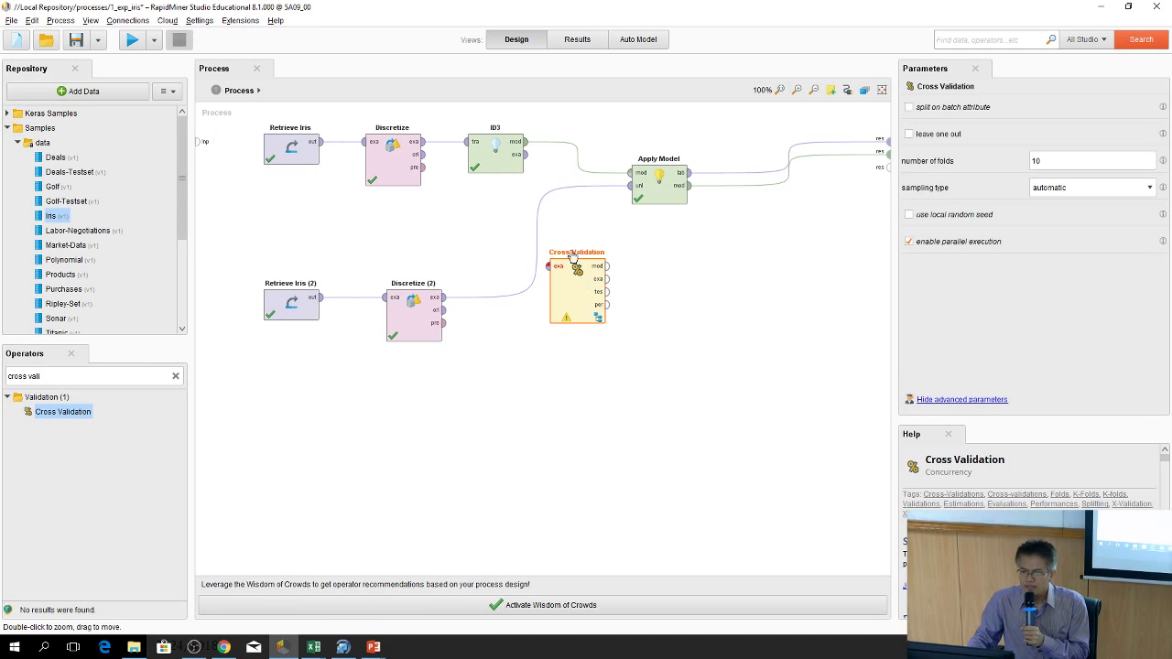
Shift ID3 slightly right and open Cross Validation's empty Training and Testing subprocess
{"action": "left_click_drag", "start_coordinate": [495, 149], "coordinate": [537, 149]}
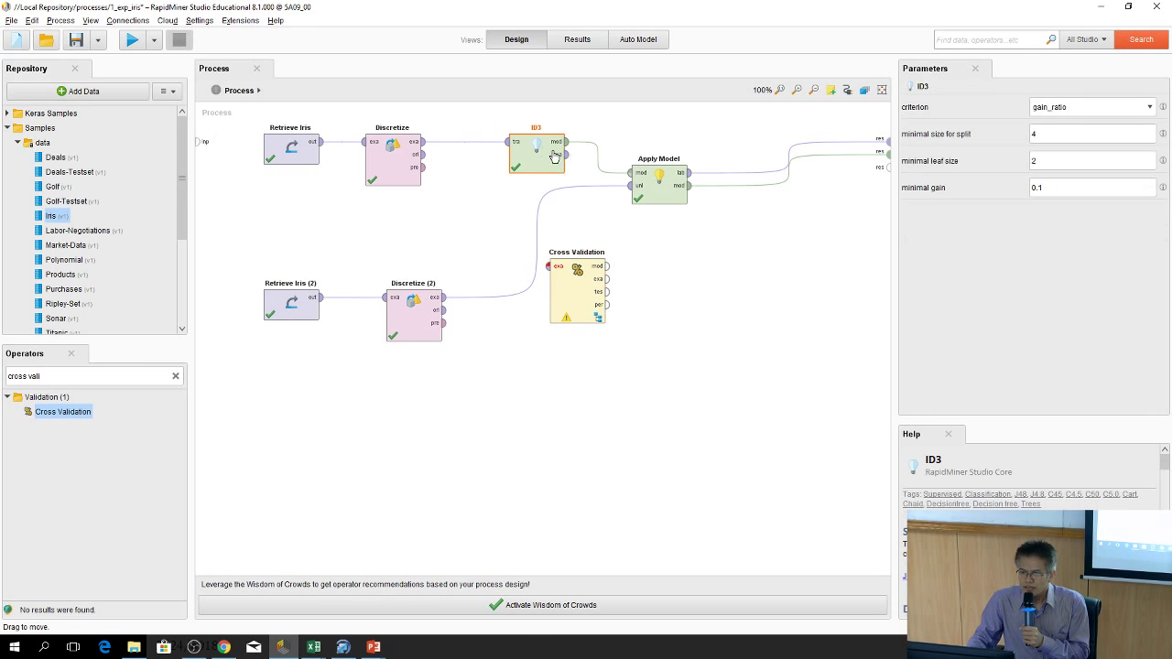
{"action": "double_click", "coordinate": [570, 308]}
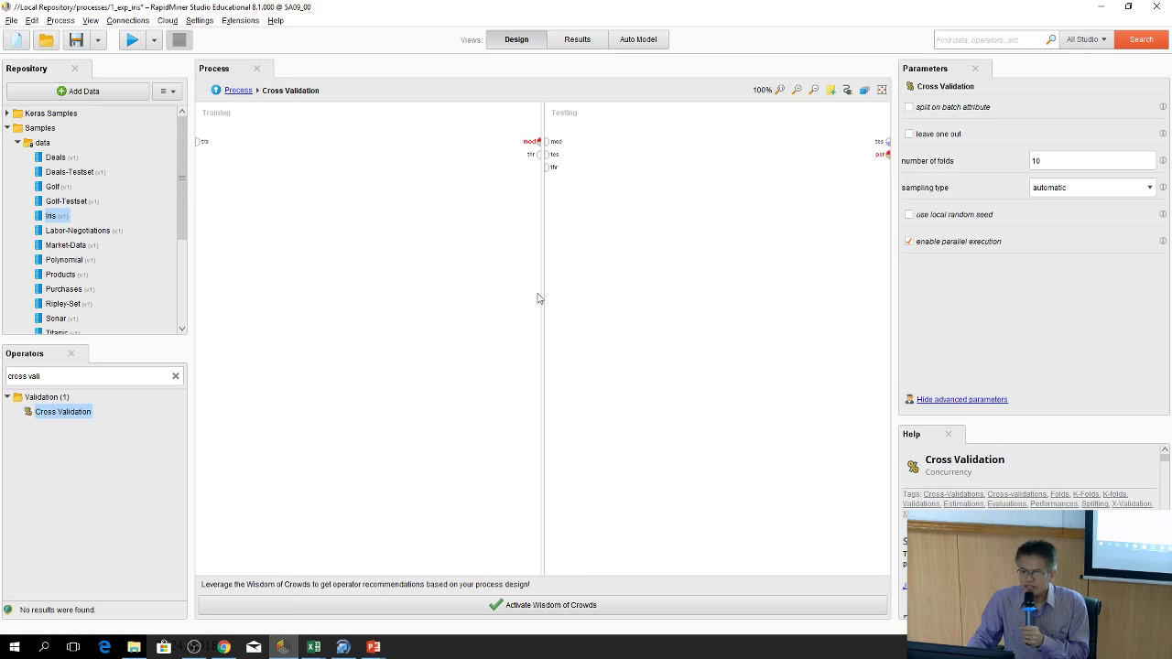
{"action": "left_click", "coordinate": [214, 91]}
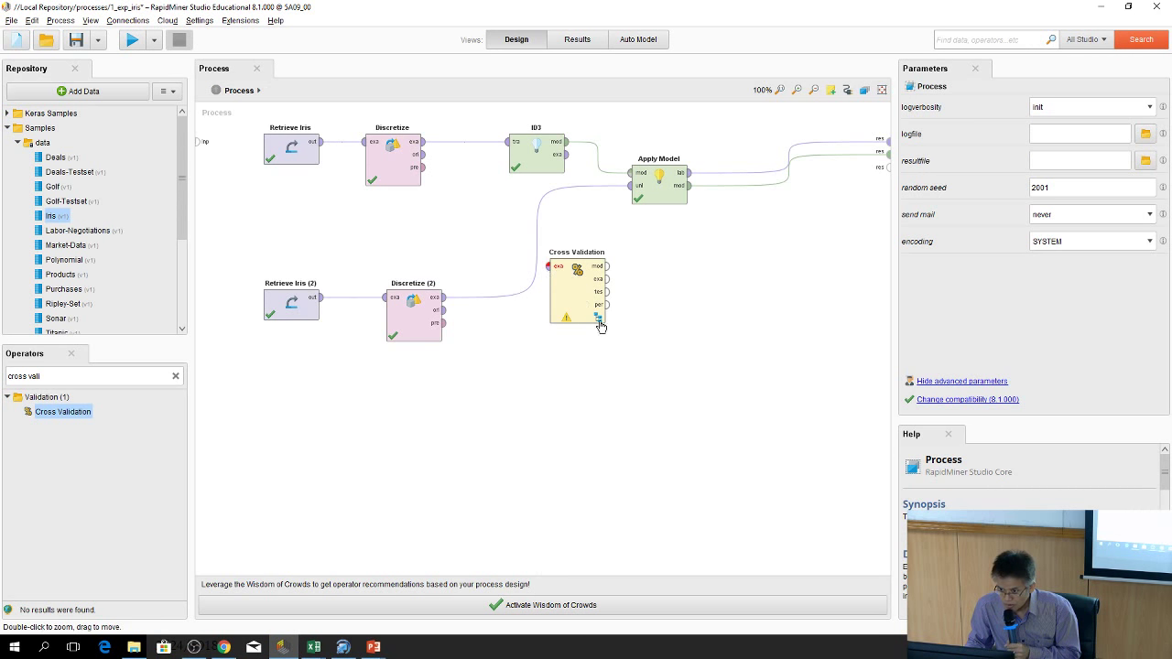
{"action": "left_click", "coordinate": [584, 311]}
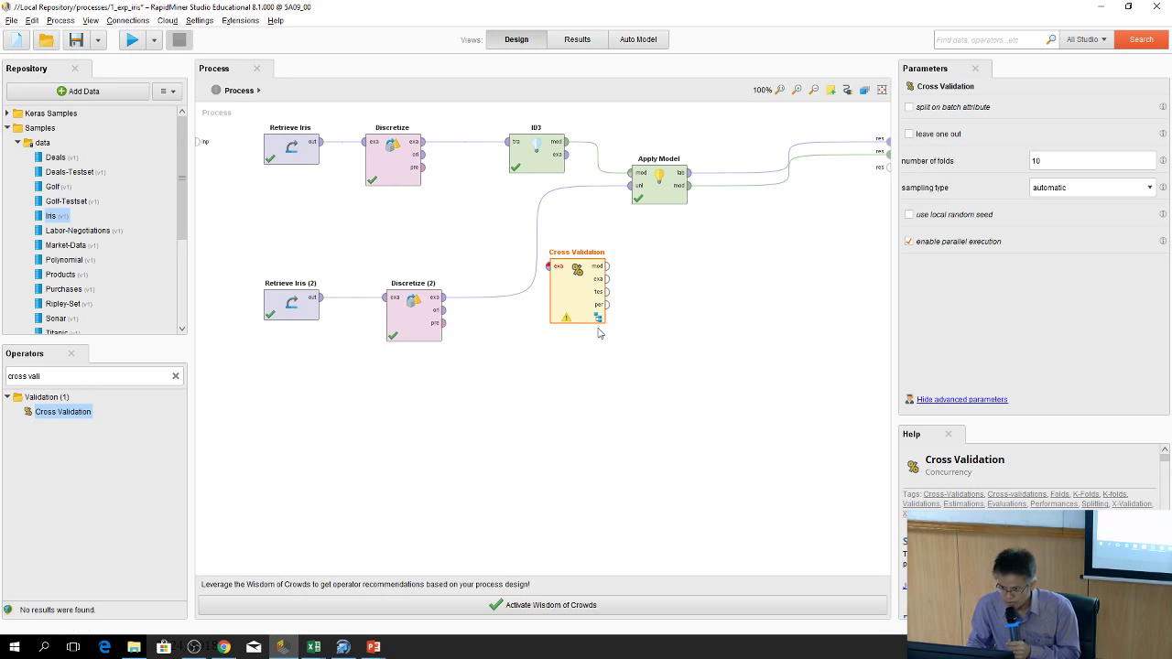
{"action": "double_click", "coordinate": [583, 292]}
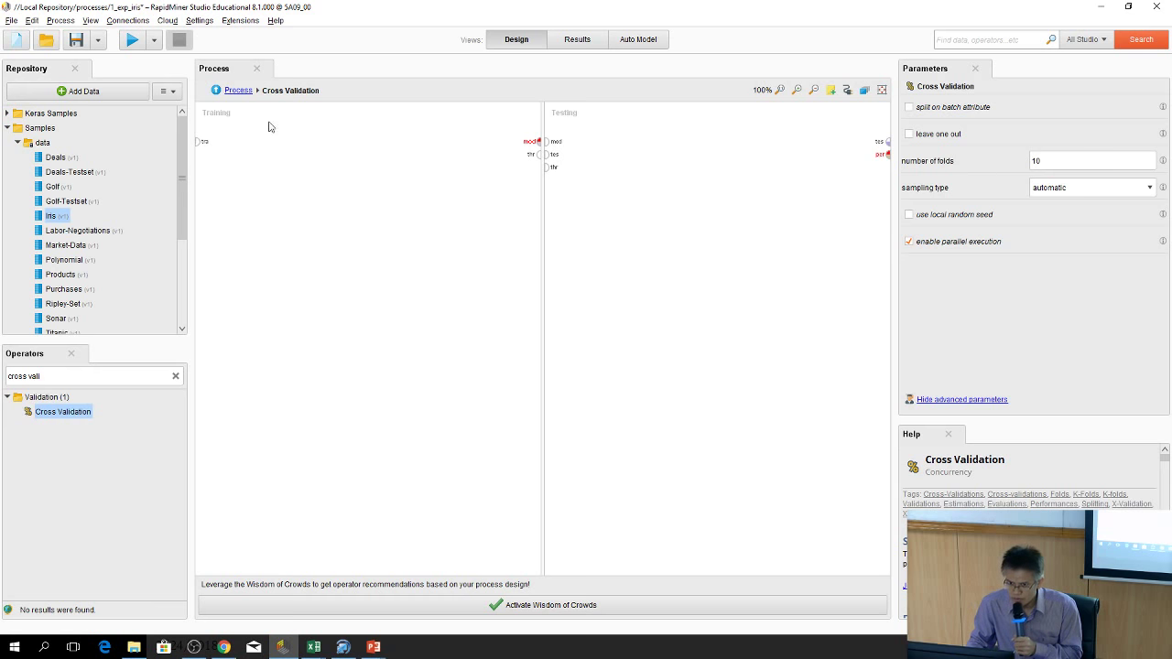
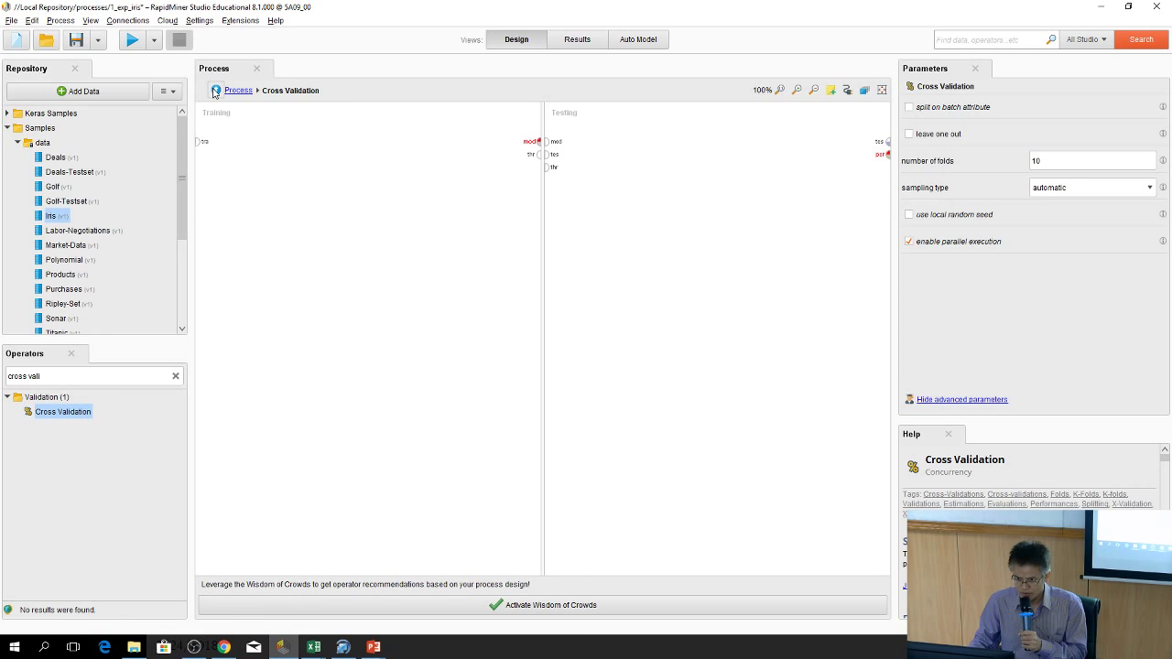
Search for id3 and place ID3 in the training pane, connected to the training data input
{"action": "left_click", "coordinate": [163, 373]}
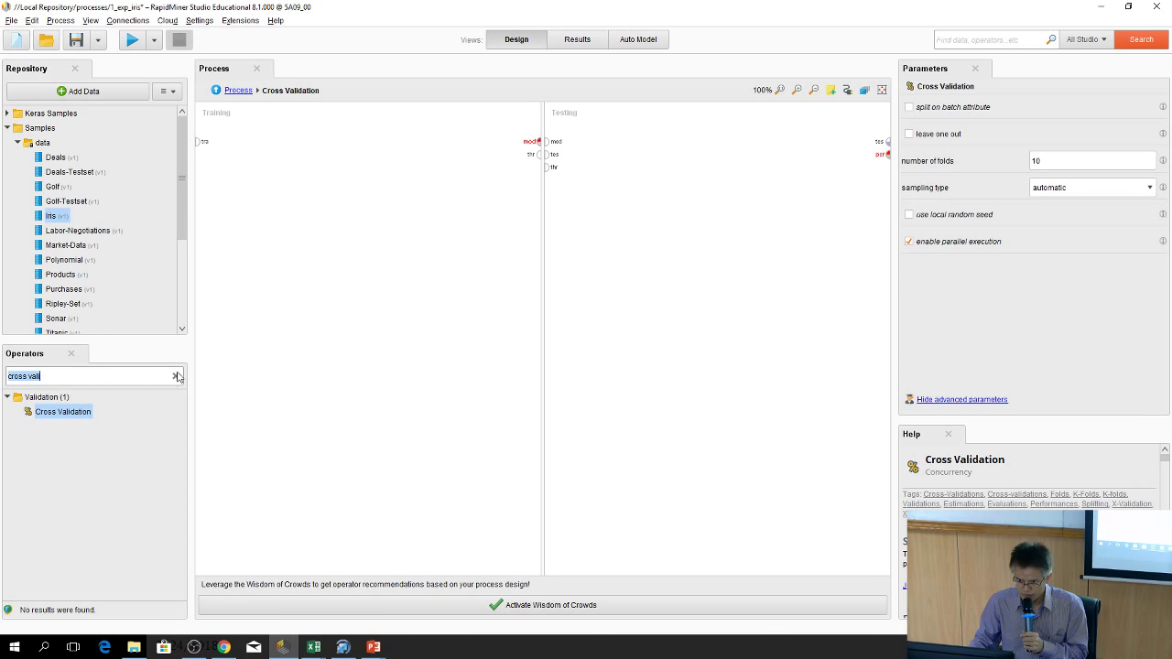
{"action": "left_click", "coordinate": [176, 376]}
{"action": "type", "text": "id3"}
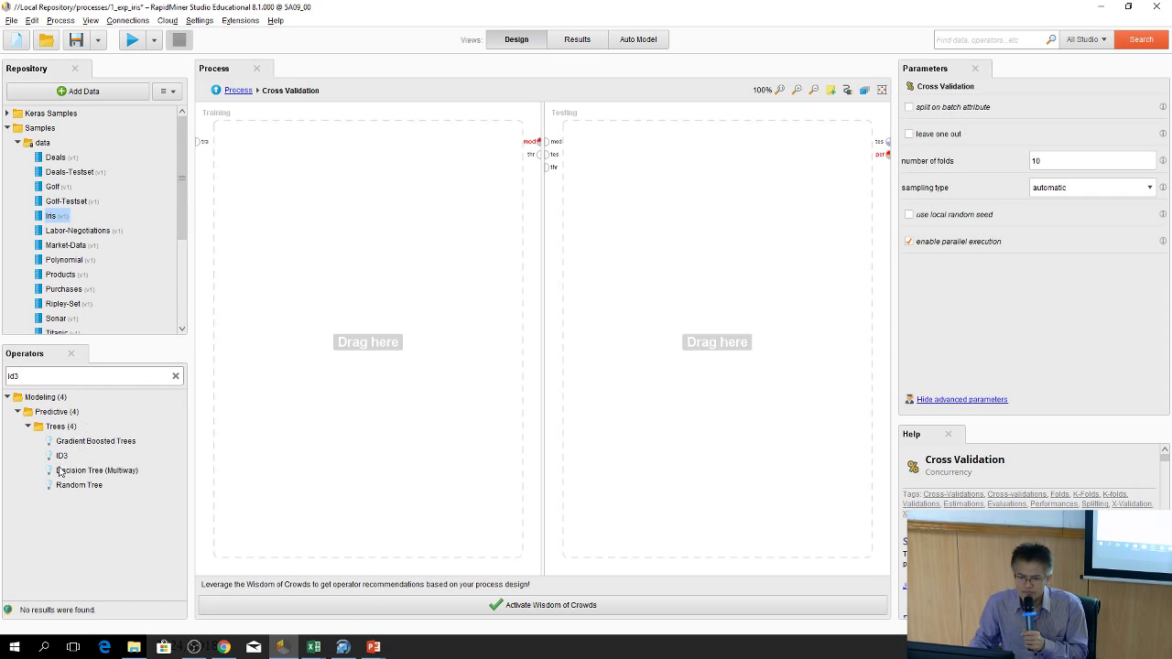
{"action": "left_click_drag", "start_coordinate": [62, 456], "coordinate": [346, 157]}
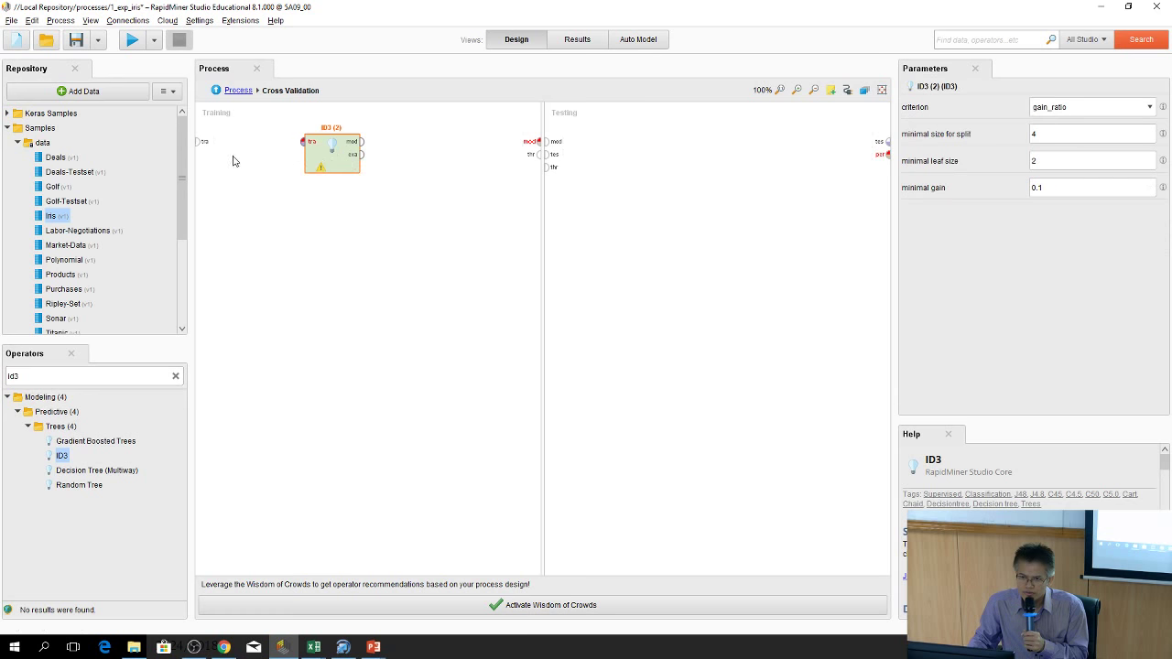
{"action": "left_click_drag", "start_coordinate": [199, 142], "coordinate": [540, 143]}
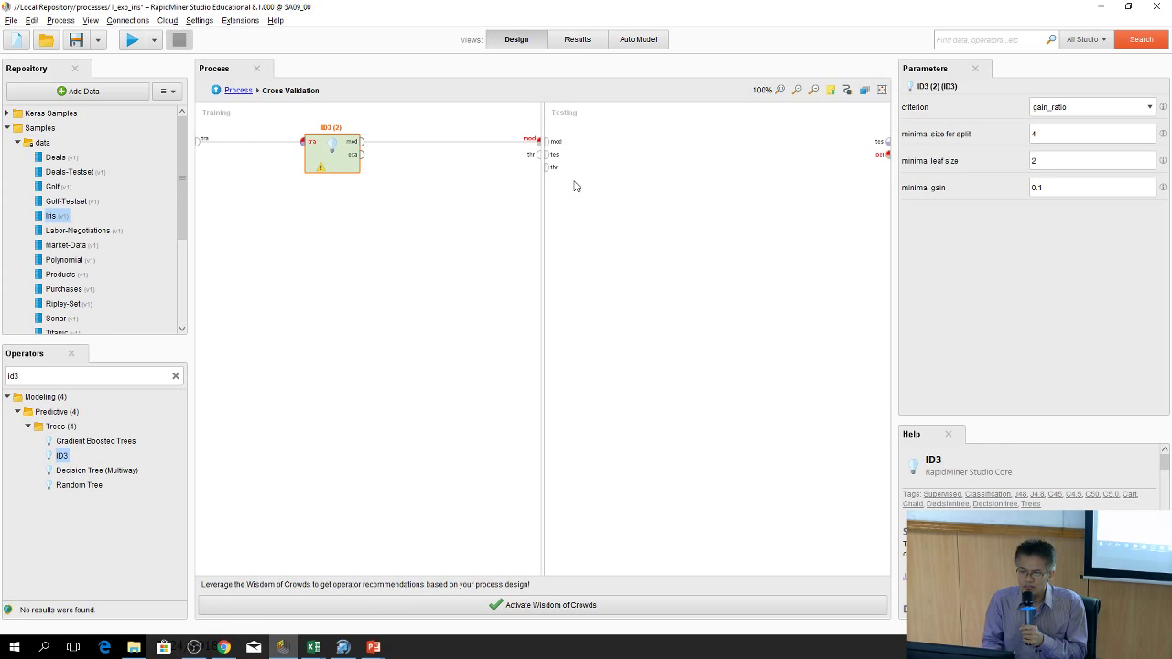
Find 'apply mo' and place Apply Model in the testing pane, fed by the trained model
{"action": "left_click_drag", "start_coordinate": [61, 455], "coordinate": [177, 379]}
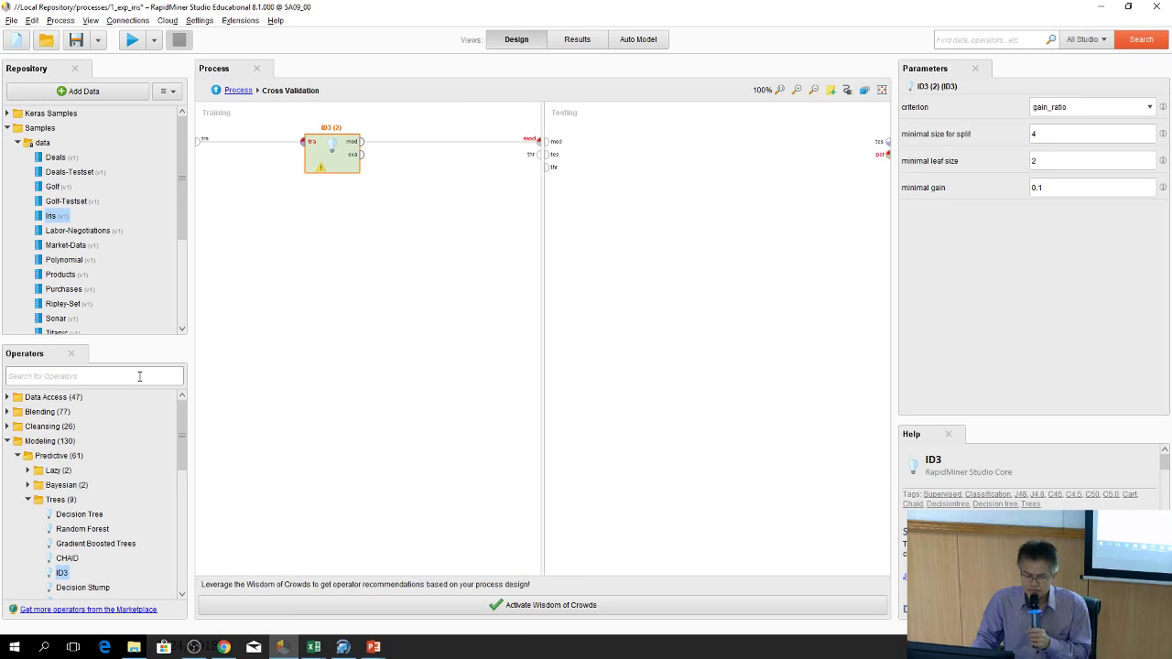
{"action": "type", "text": "apply"}
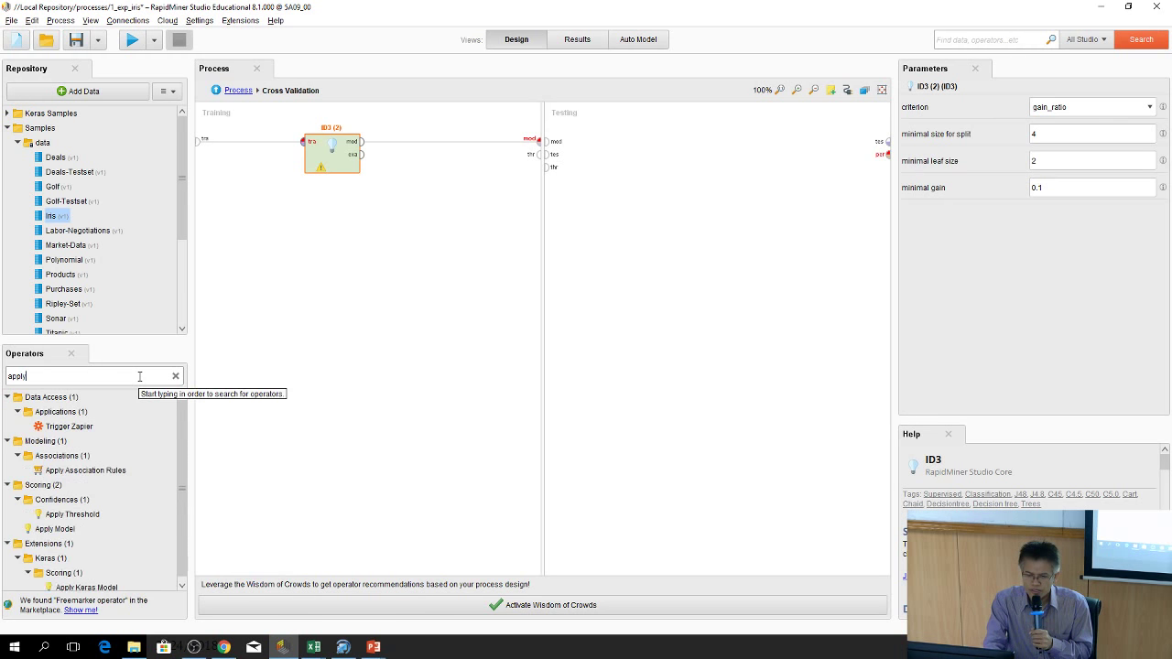
{"action": "type", "text": " model"}
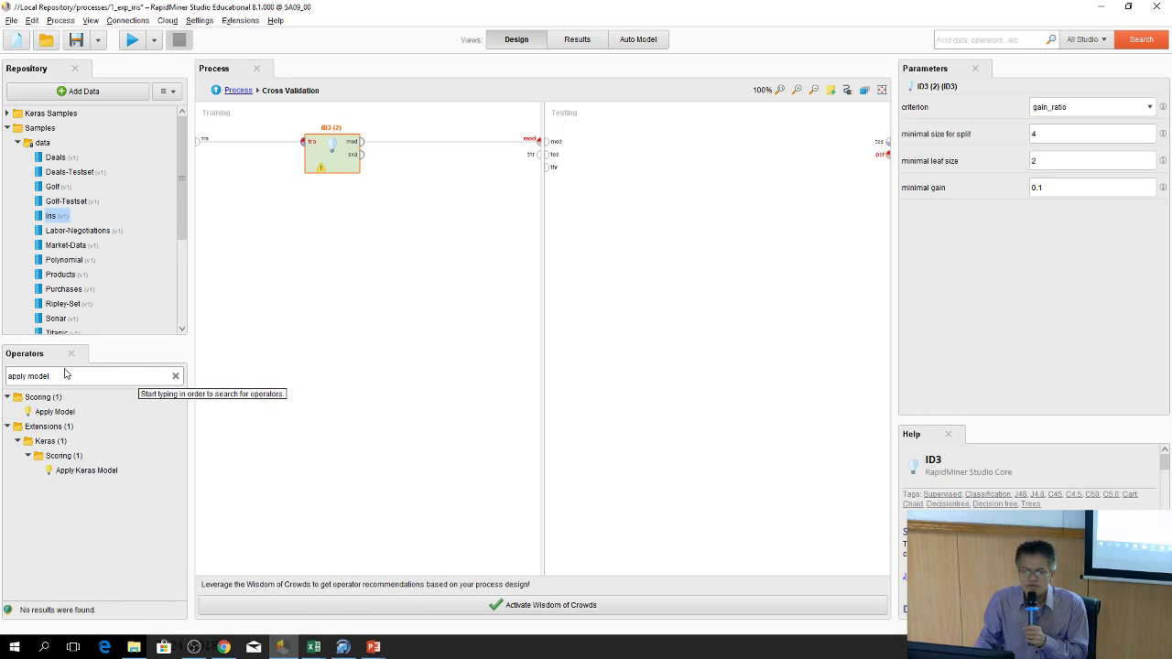
{"action": "left_click_drag", "start_coordinate": [82, 412], "coordinate": [639, 149]}
{"action": "left_click_drag", "start_coordinate": [557, 144], "coordinate": [614, 159]}
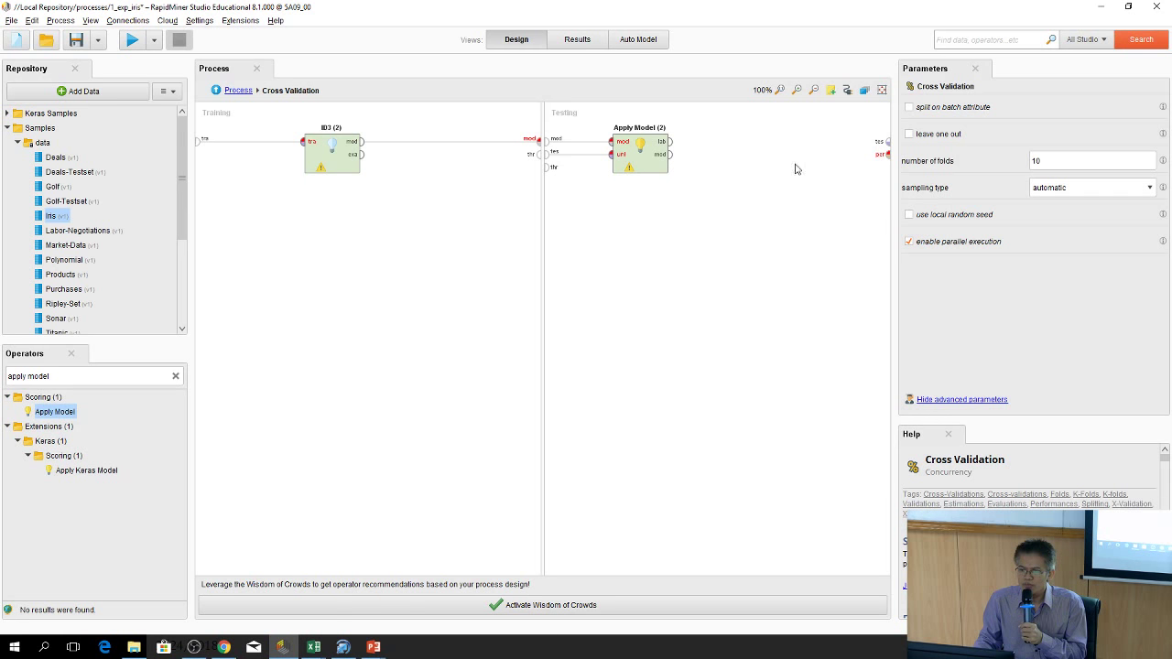
Search 'performa' and place Performance (Classification) in testing, fed by Apply Model's labelled data
{"action": "left_click", "coordinate": [176, 377]}
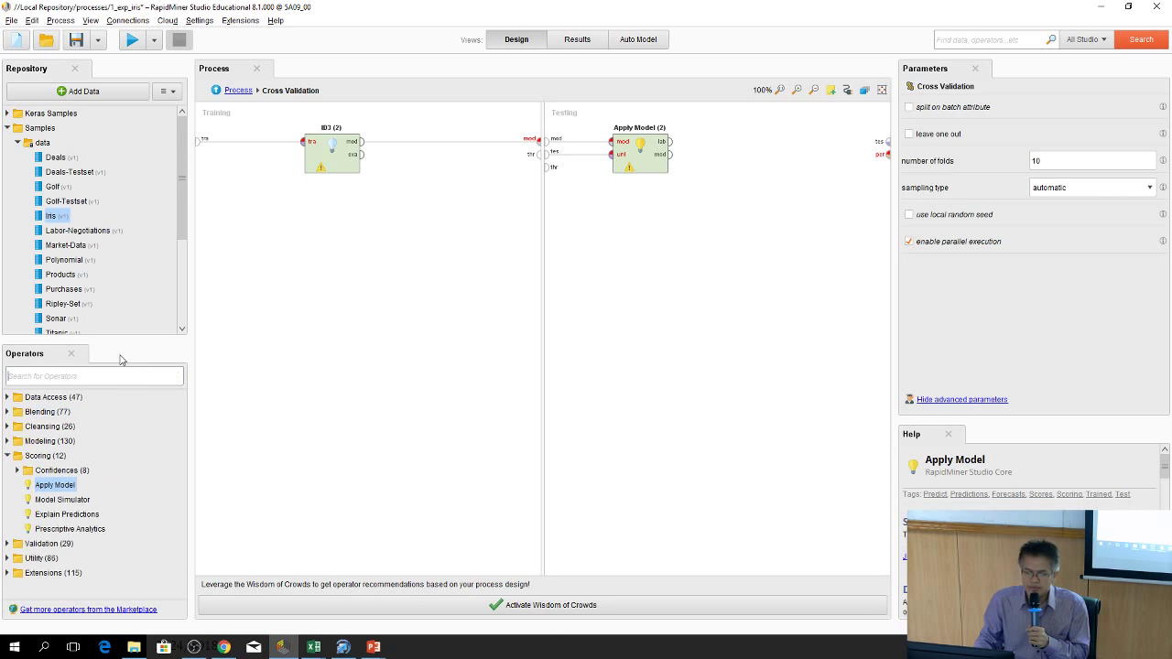
{"action": "type", "text": "per"}
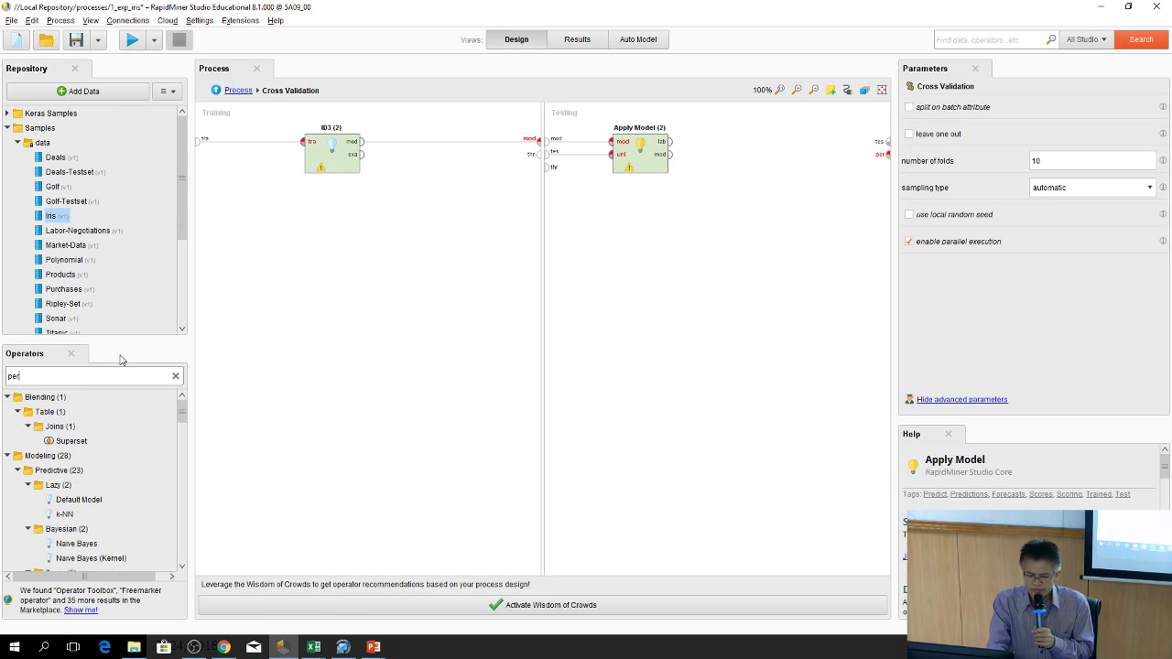
{"action": "type", "text": "form"}
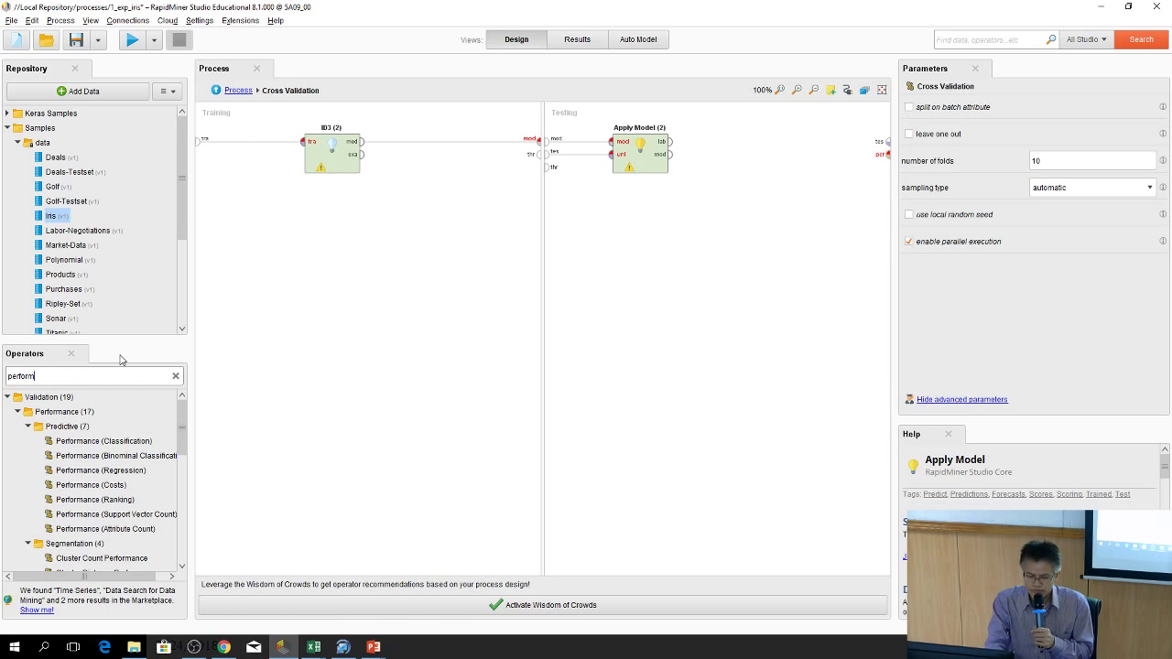
{"action": "type", "text": "ance"}
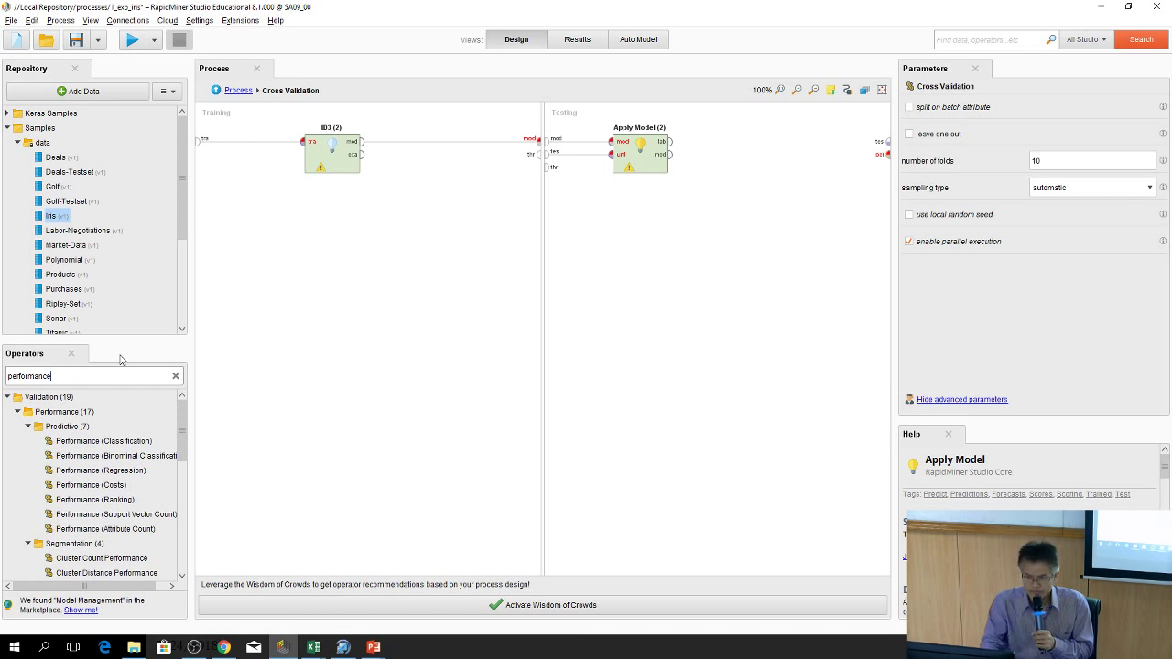
{"action": "left_click_drag", "start_coordinate": [91, 440], "coordinate": [60, 467]}
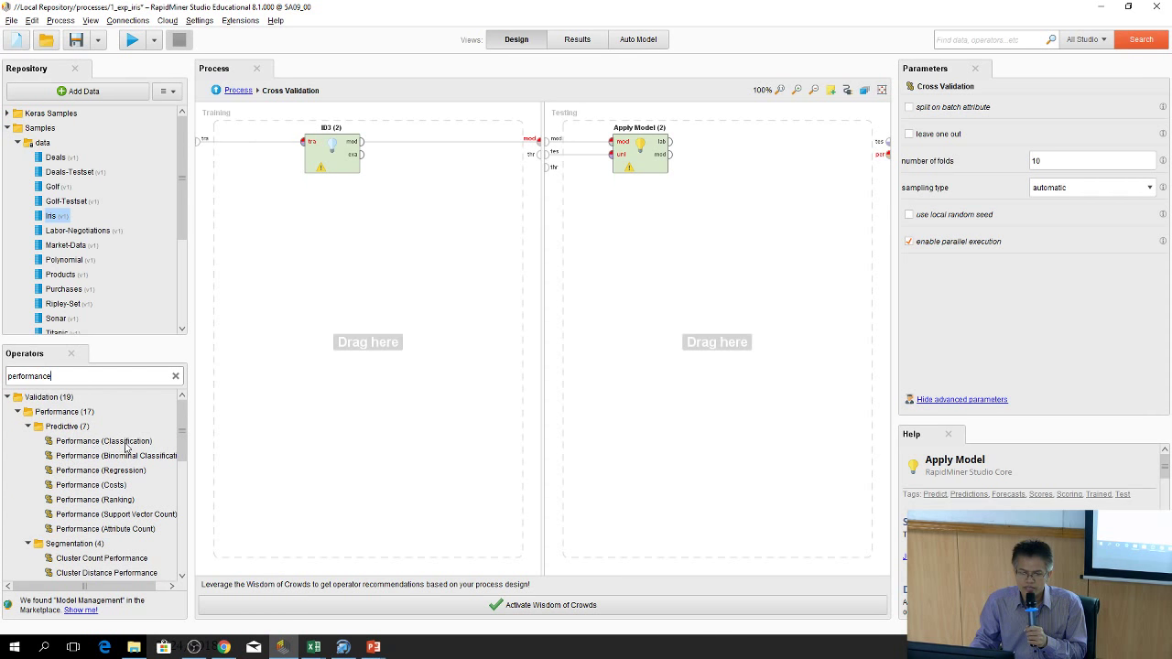
{"action": "left_click_drag", "start_coordinate": [125, 445], "coordinate": [751, 149]}
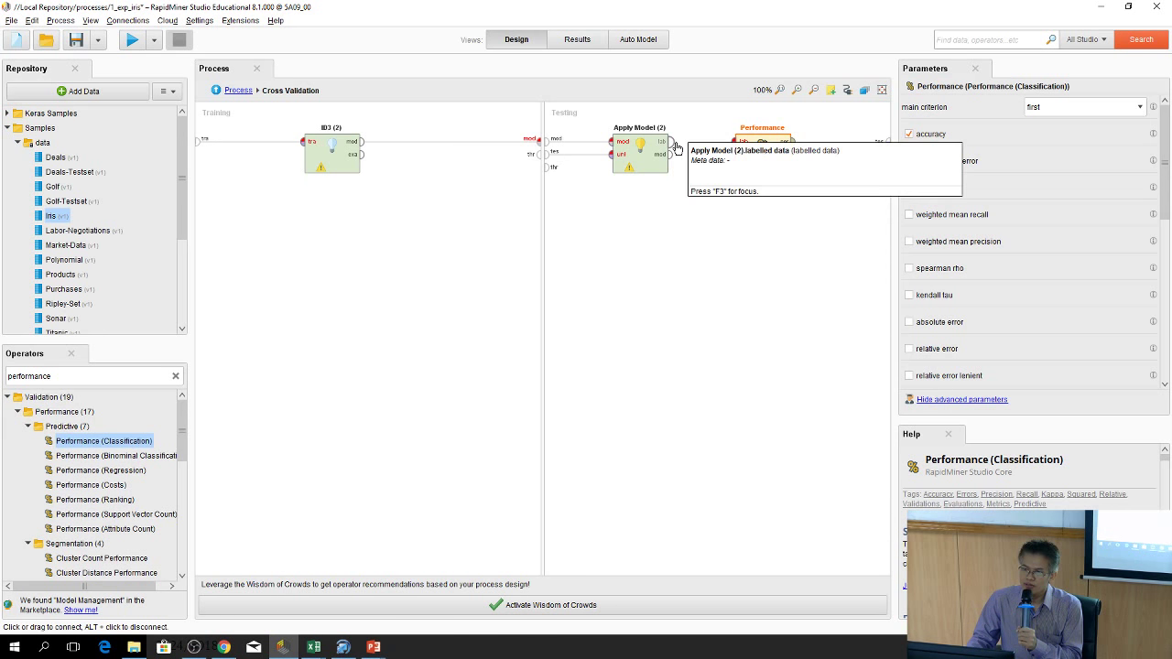
{"action": "left_click_drag", "start_coordinate": [671, 144], "coordinate": [695, 147]}
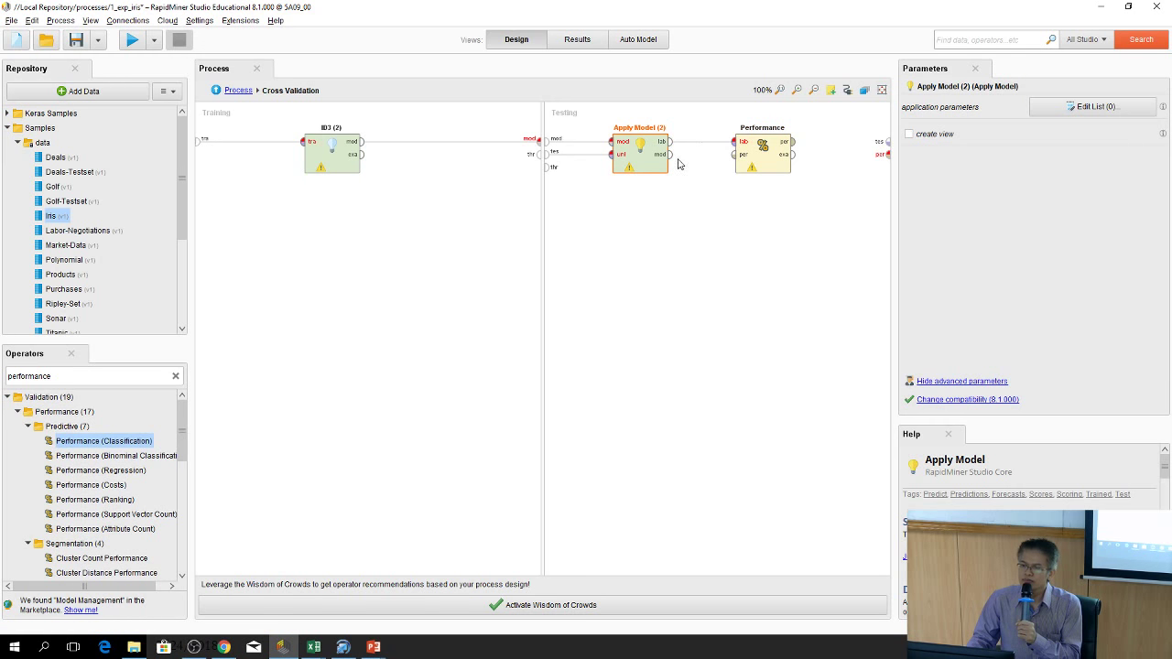
Nudge Performance left and wire its result to the validation's performance output
{"action": "left_click", "coordinate": [755, 151]}
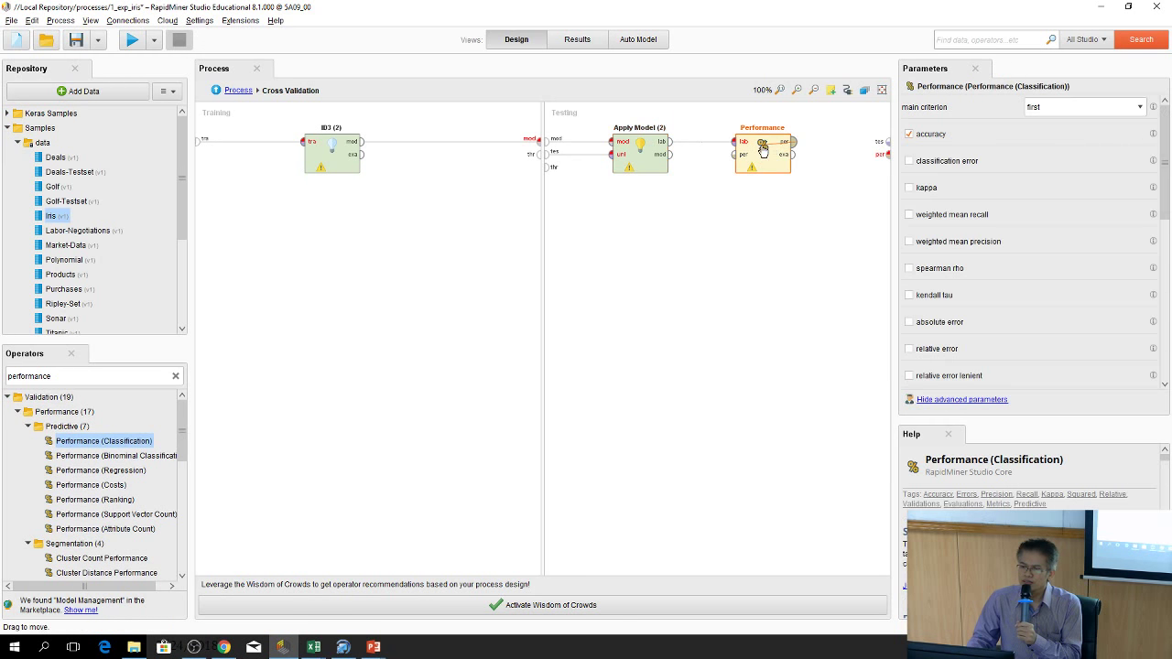
{"action": "left_click", "coordinate": [847, 360]}
{"action": "left_click", "coordinate": [760, 169]}
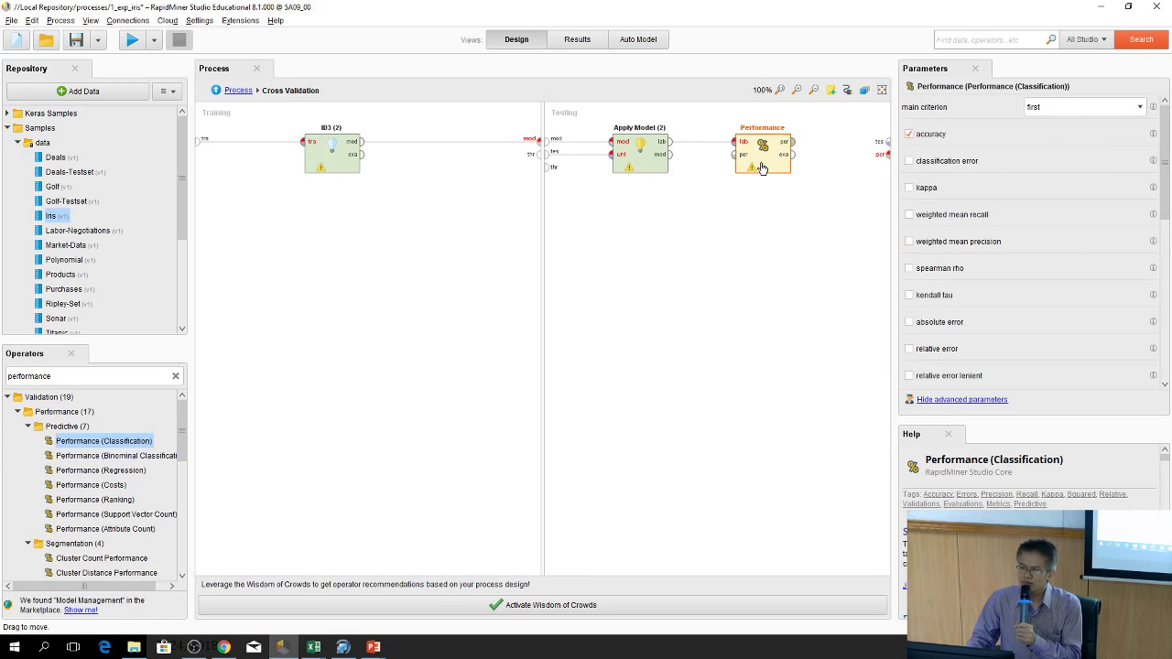
{"action": "left_click_drag", "start_coordinate": [790, 168], "coordinate": [749, 167]}
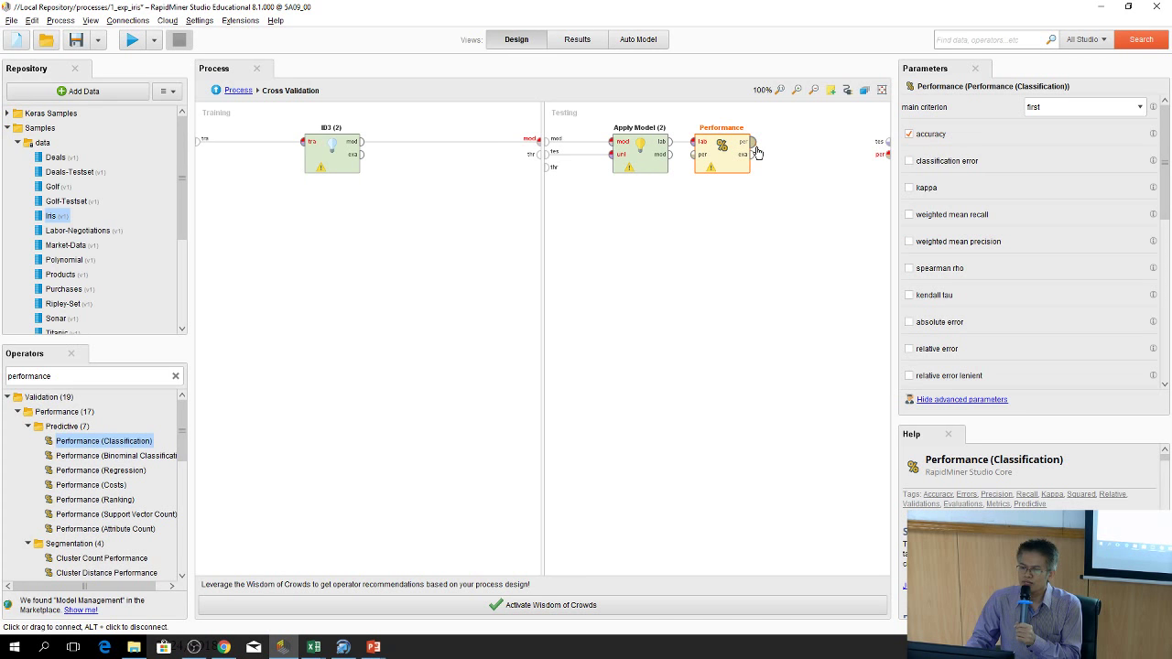
{"action": "left_click_drag", "start_coordinate": [754, 147], "coordinate": [886, 158]}
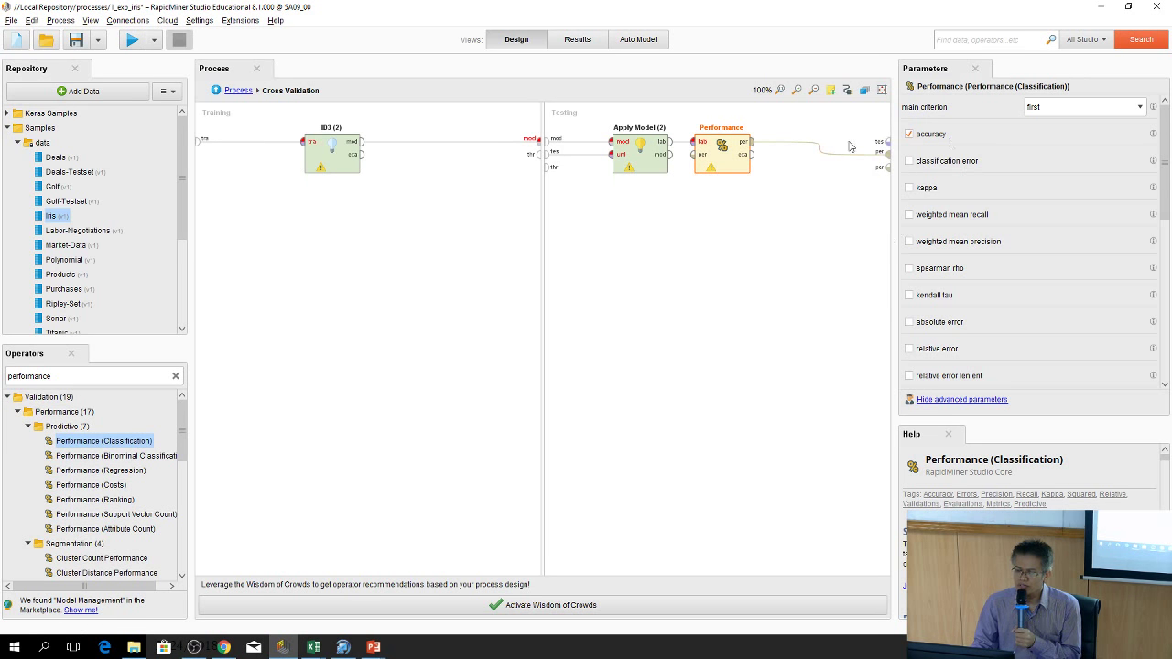
Review the ID3, Apply Model and Performance classification settings
{"action": "left_click", "coordinate": [334, 161]}
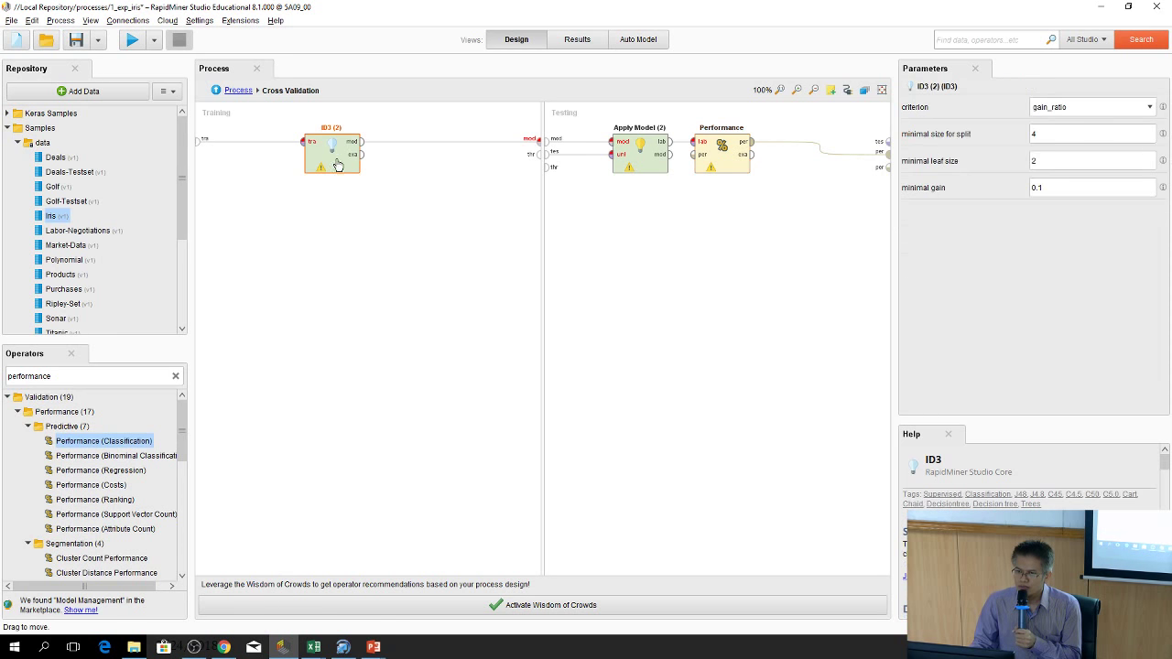
{"action": "left_click", "coordinate": [641, 157]}
{"action": "left_click", "coordinate": [339, 165]}
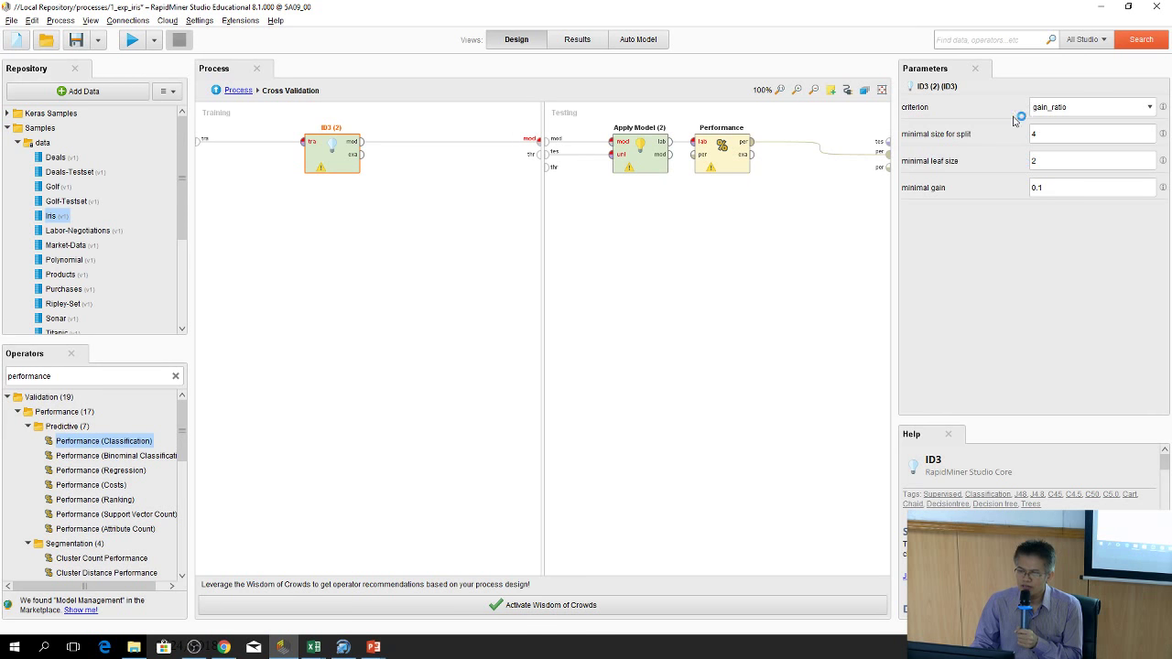
{"action": "left_click", "coordinate": [661, 146]}
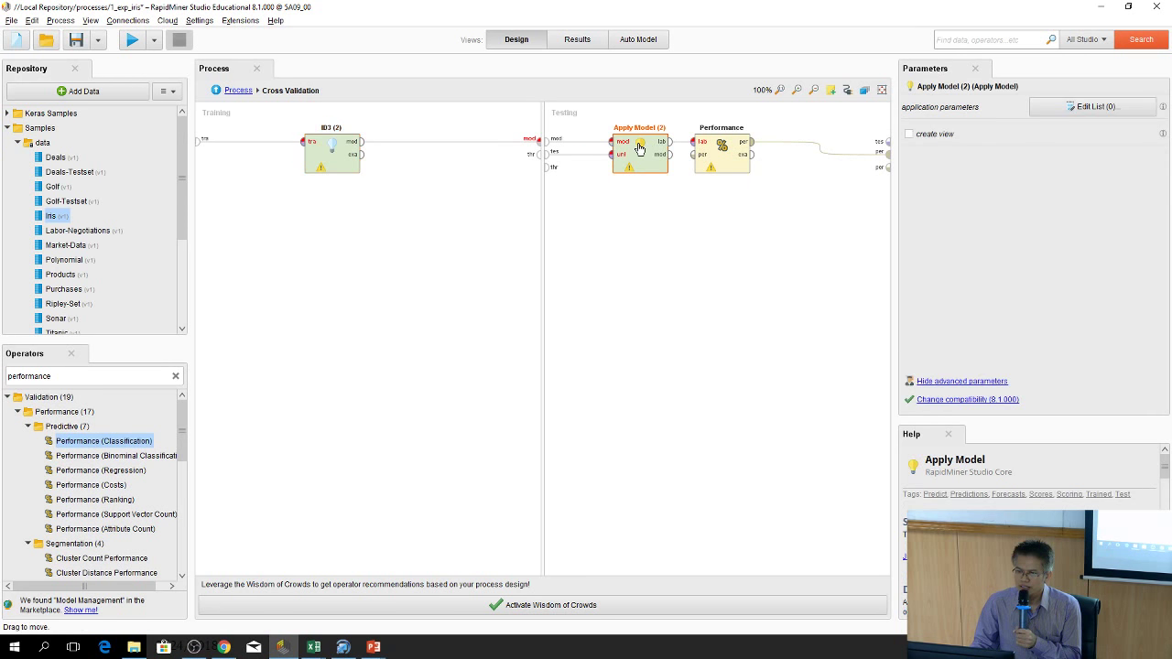
{"action": "left_click", "coordinate": [723, 161]}
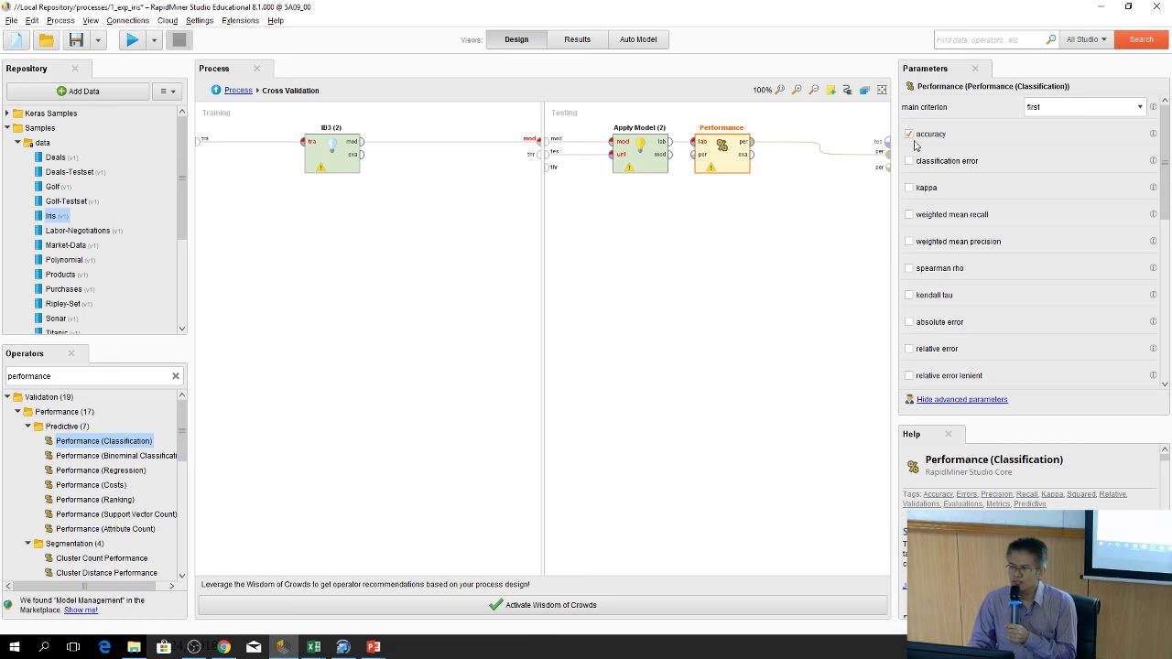
Shift Performance slightly right and go back to the top-level process
{"action": "left_click_drag", "start_coordinate": [1165, 154], "coordinate": [1167, 119]}
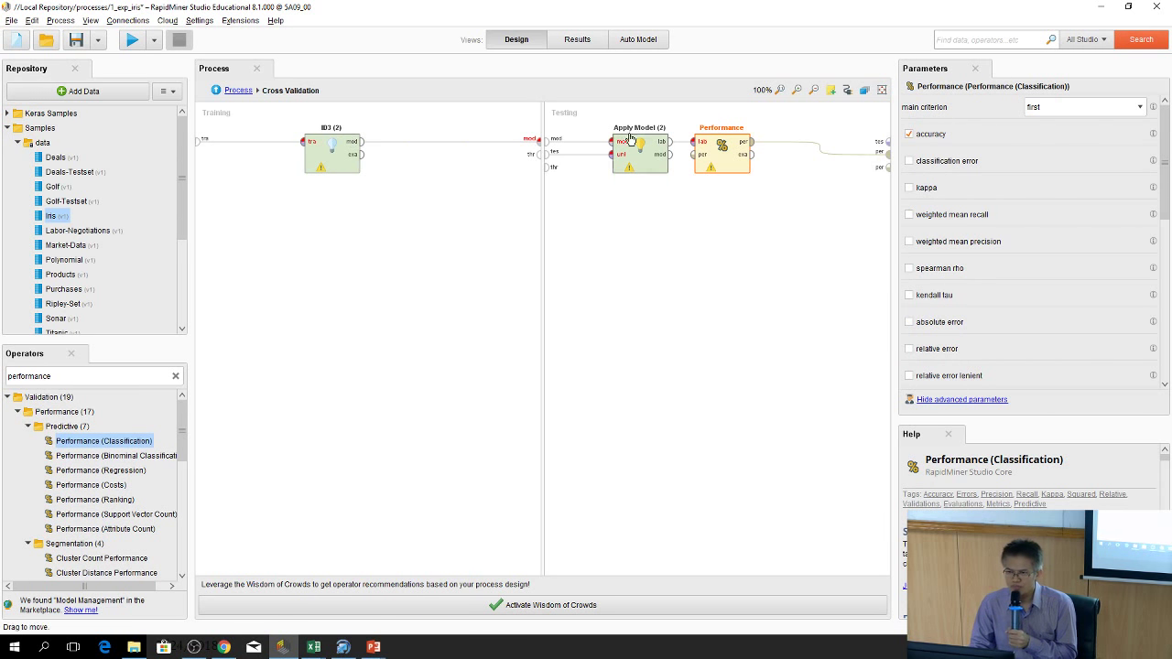
{"action": "left_click_drag", "start_coordinate": [731, 149], "coordinate": [774, 154]}
{"action": "left_click", "coordinate": [696, 213]}
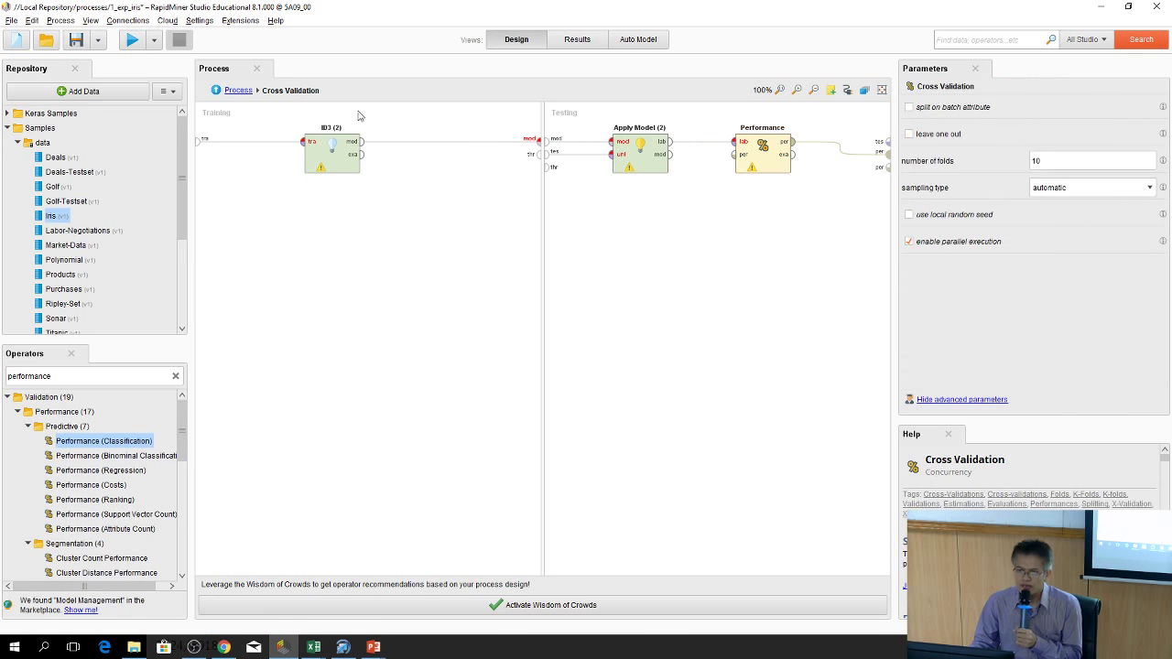
{"action": "left_click", "coordinate": [237, 90]}
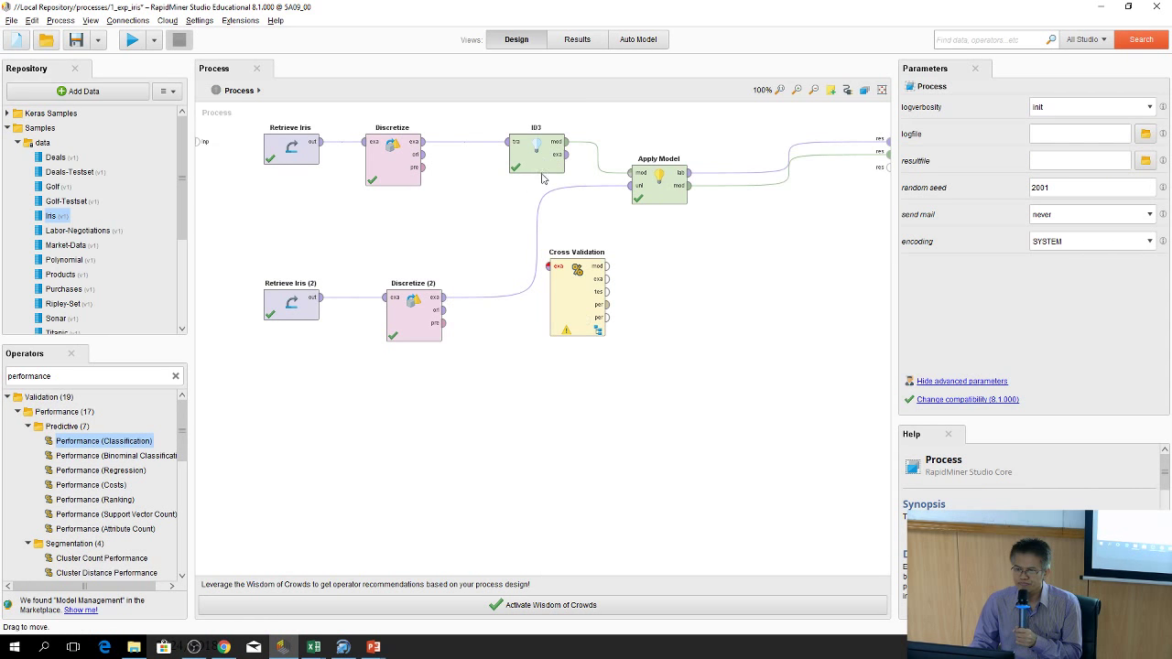
Delete the top-level ID3 and its connections, moving Cross Validation into its place
{"action": "left_click", "coordinate": [467, 141]}
{"action": "left_click", "coordinate": [600, 154]}
{"action": "left_click", "coordinate": [536, 153]}
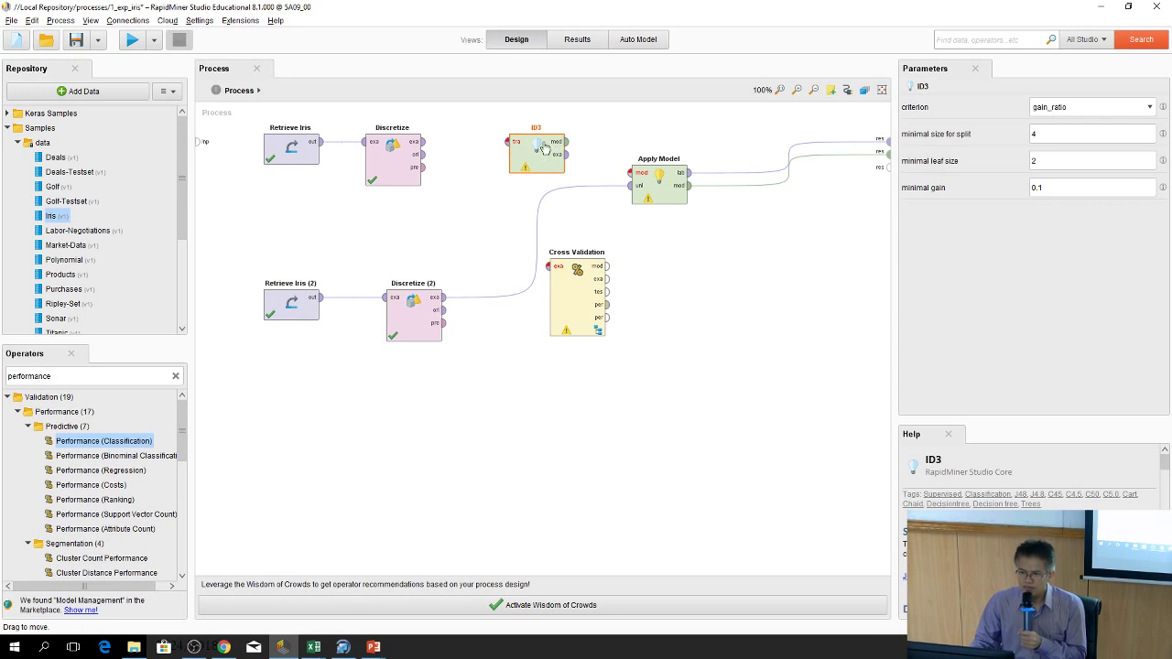
{"action": "right_click", "coordinate": [536, 149]}
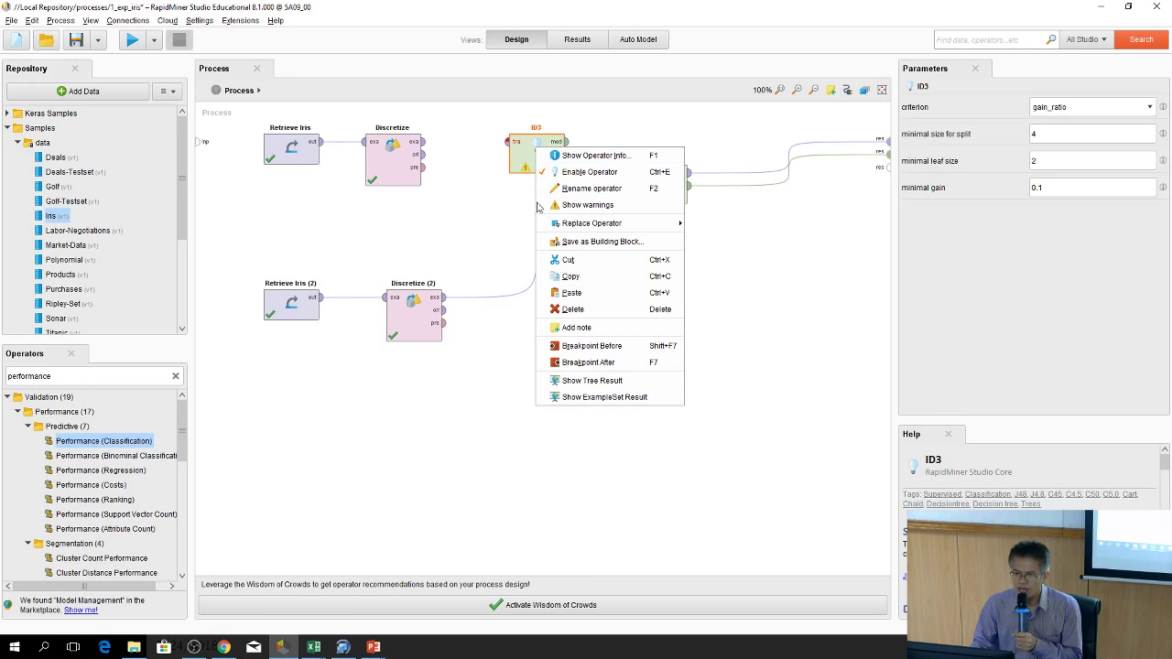
{"action": "left_click", "coordinate": [573, 310]}
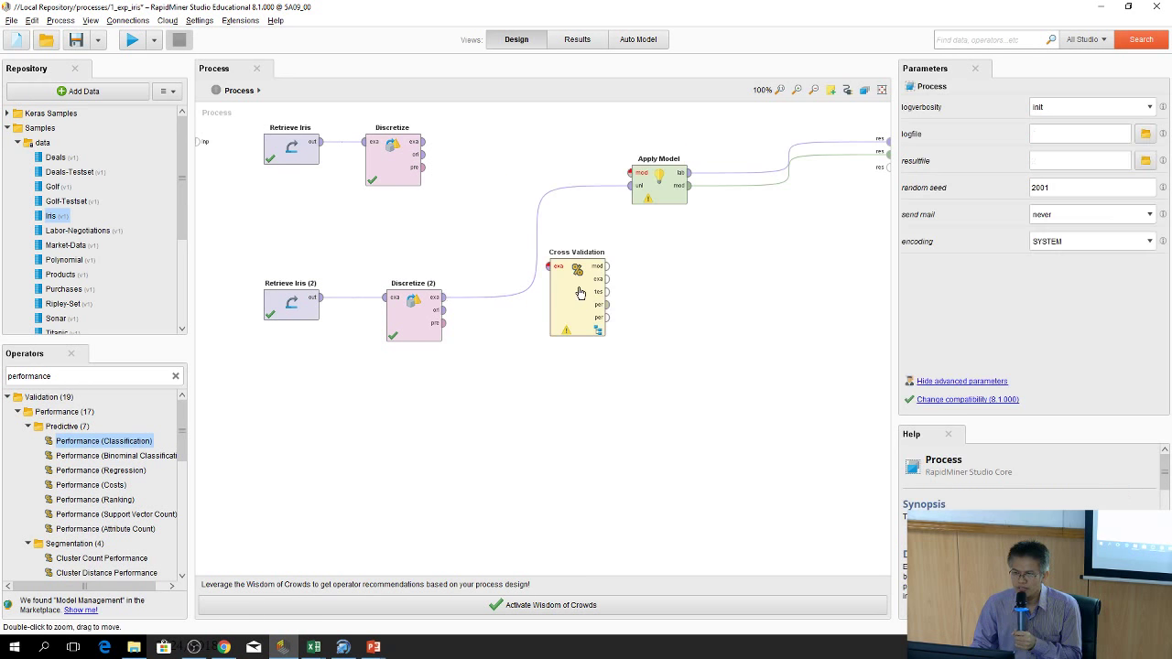
{"action": "left_click_drag", "start_coordinate": [577, 265], "coordinate": [465, 148]}
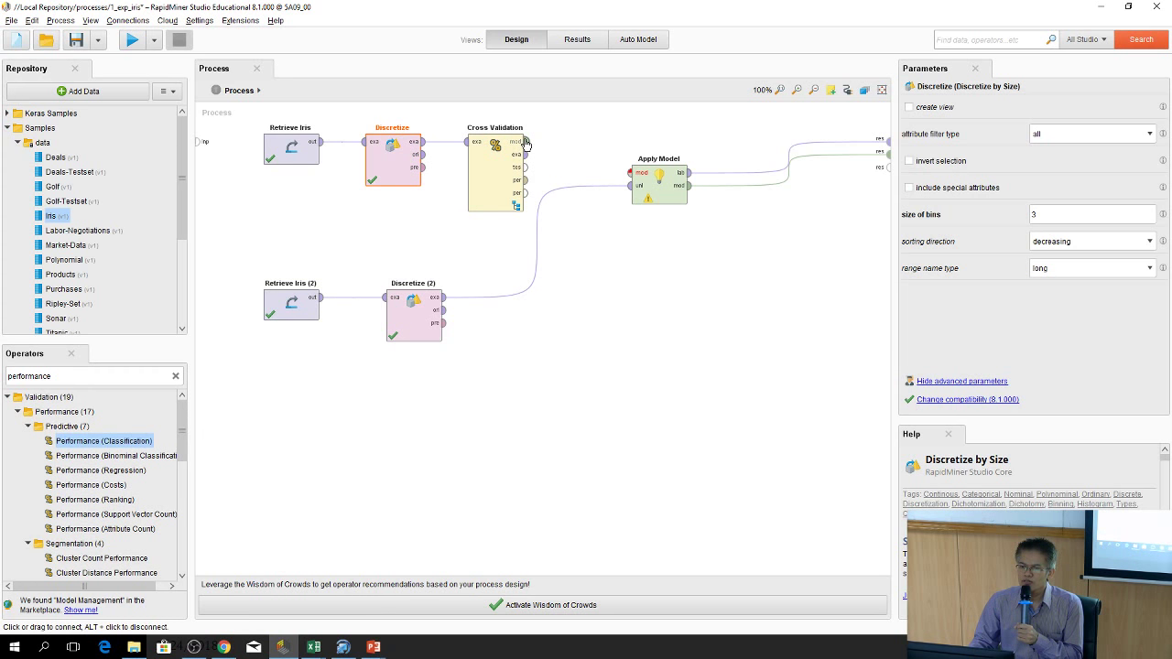
Feed Cross Validation's model into Apply Model and try wiring its performance to the results
{"action": "left_click_drag", "start_coordinate": [527, 142], "coordinate": [705, 166]}
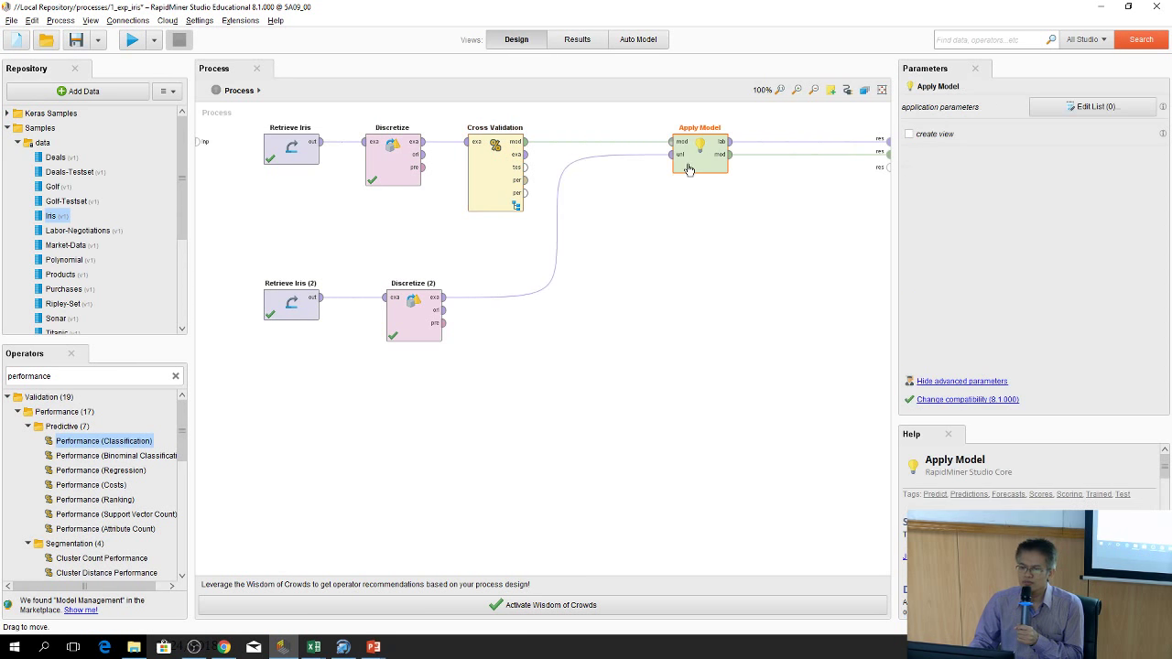
{"action": "left_click_drag", "start_coordinate": [527, 180], "coordinate": [881, 168]}
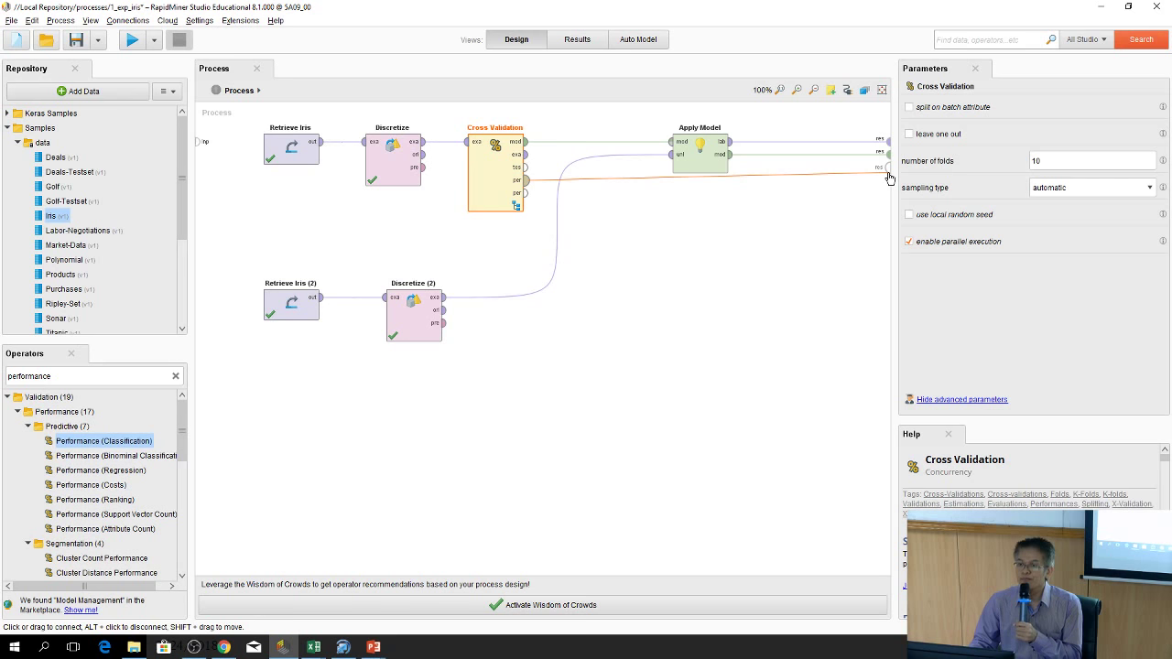
{"action": "left_click_drag", "start_coordinate": [888, 177], "coordinate": [884, 169]}
{"action": "left_click", "coordinate": [758, 345]}
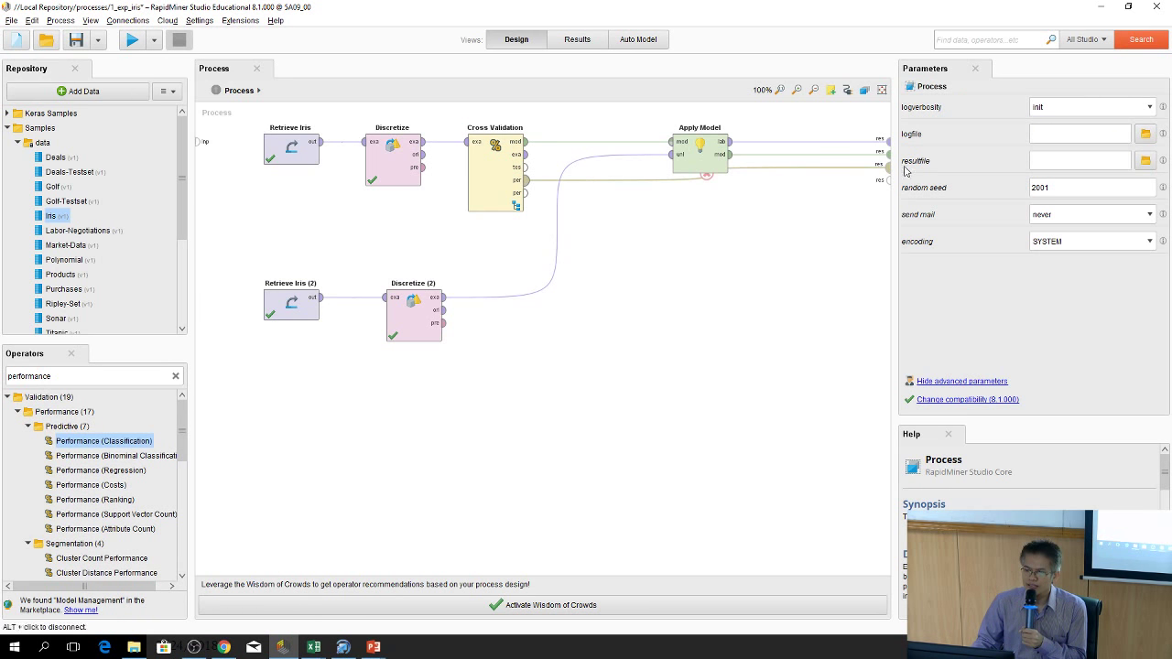
{"action": "left_click", "coordinate": [534, 186], "text": "alt"}
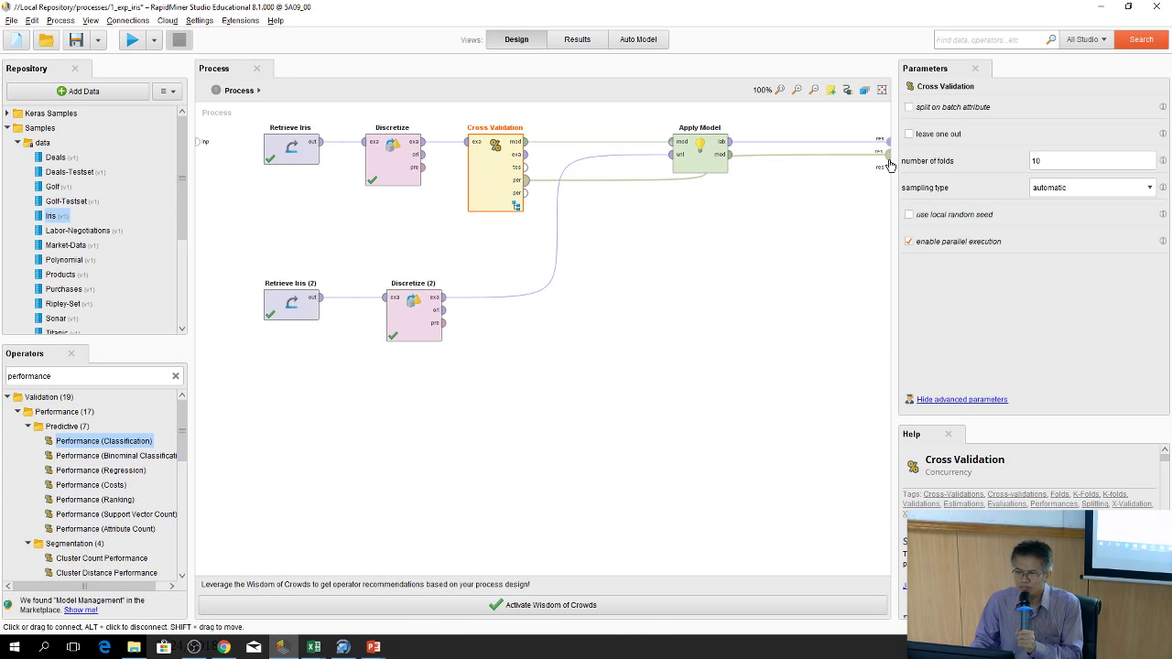
Send Apply Model's output and Cross Validation's performance to separate result ports
{"action": "mouse_move", "coordinate": [888, 165]}
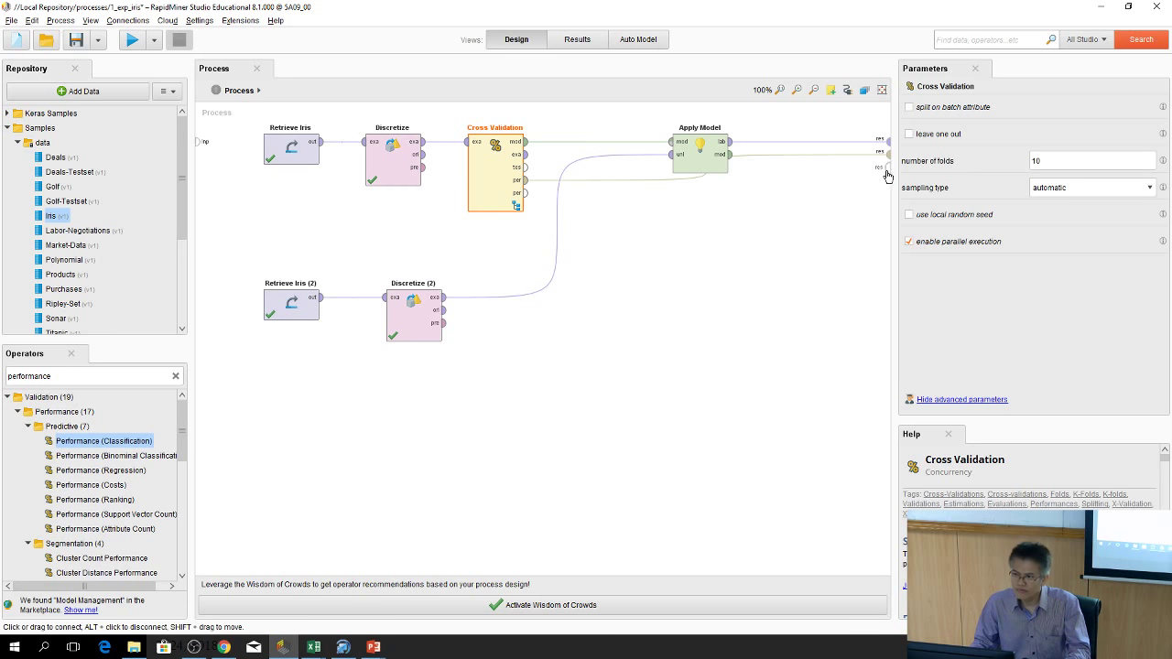
{"action": "left_click_drag", "start_coordinate": [886, 152], "coordinate": [890, 181]}
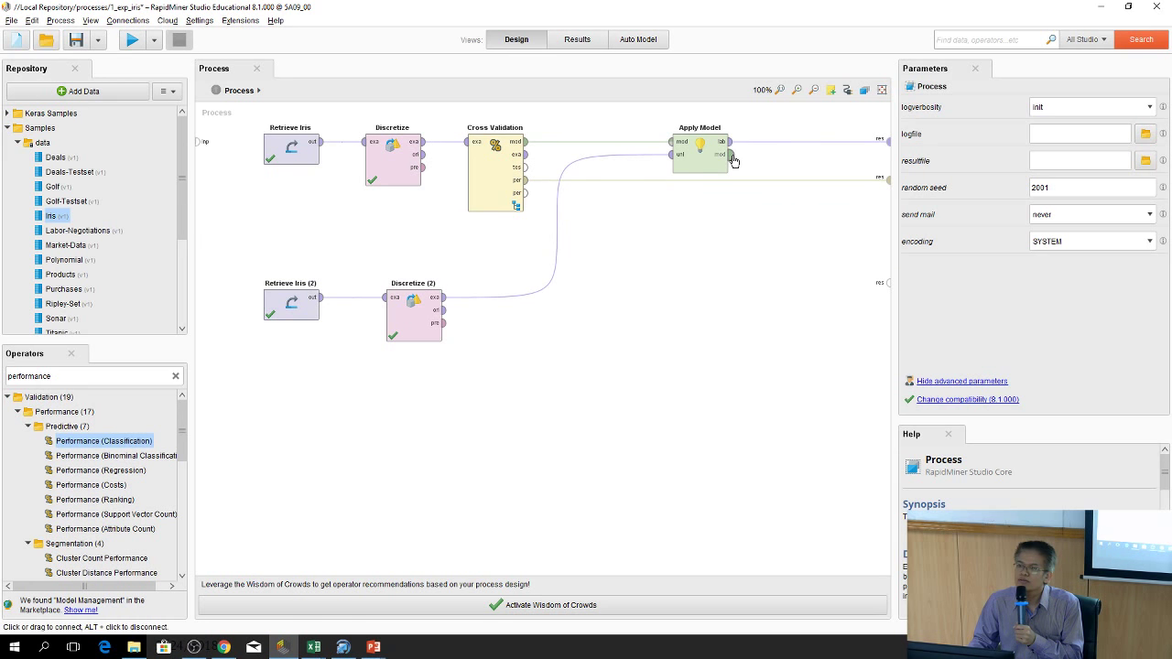
{"action": "left_click_drag", "start_coordinate": [733, 161], "coordinate": [886, 181]}
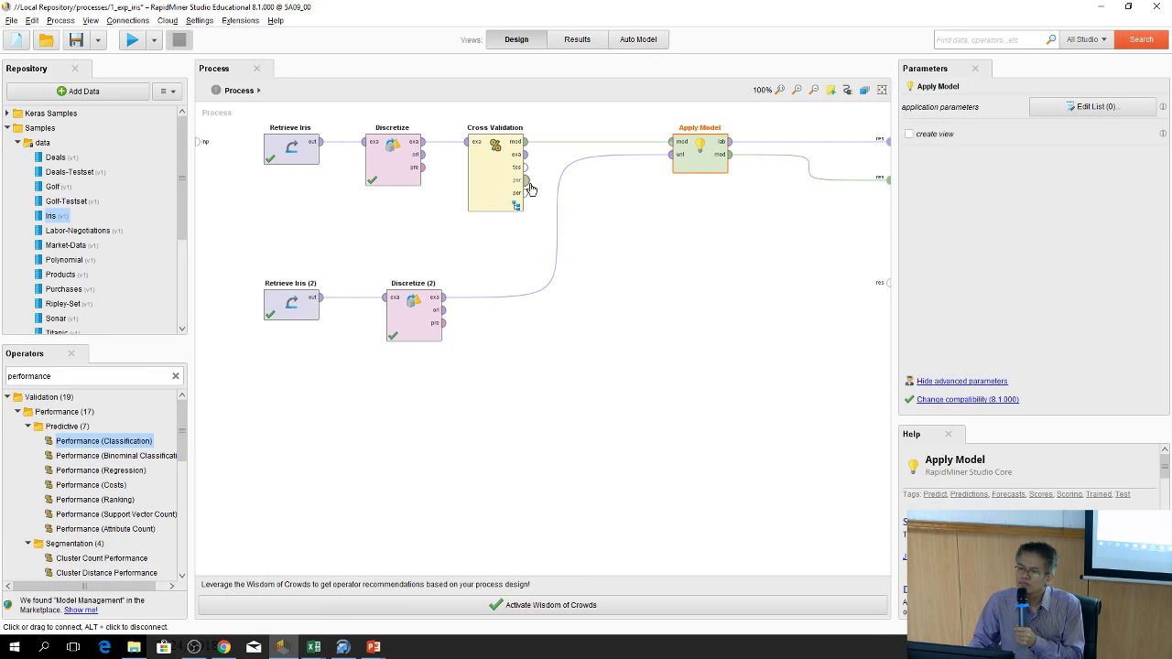
{"action": "left_click_drag", "start_coordinate": [527, 182], "coordinate": [888, 284]}
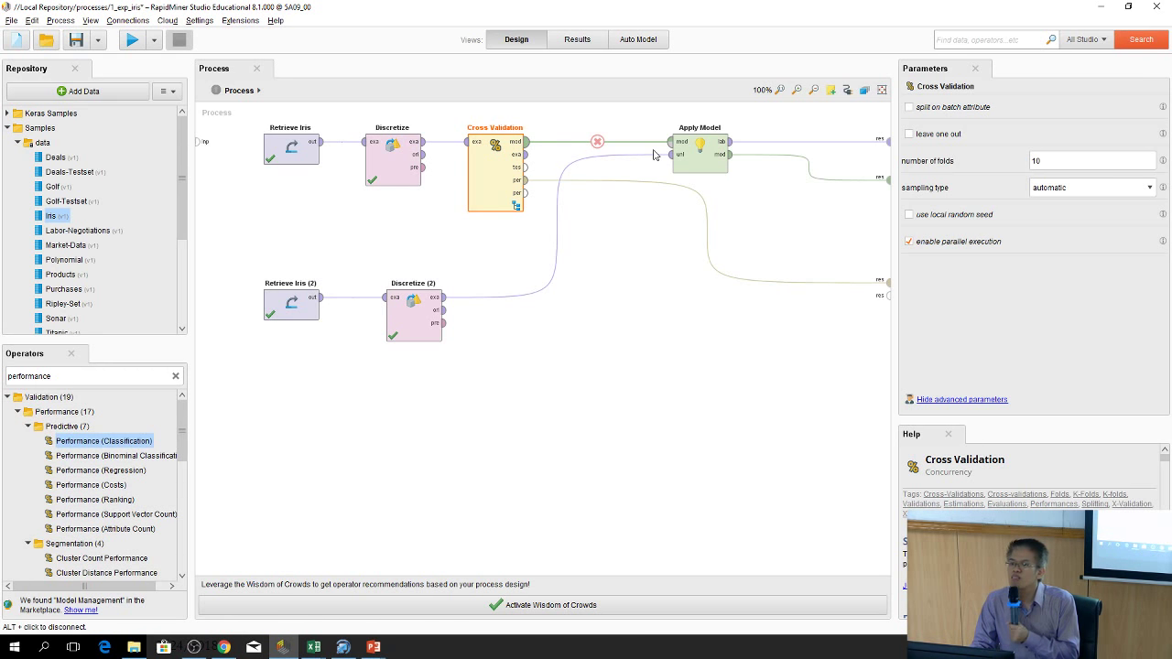
Run the process and view the ID3 decision tree, zoomed out and spread for readability
{"action": "left_click", "coordinate": [132, 43]}
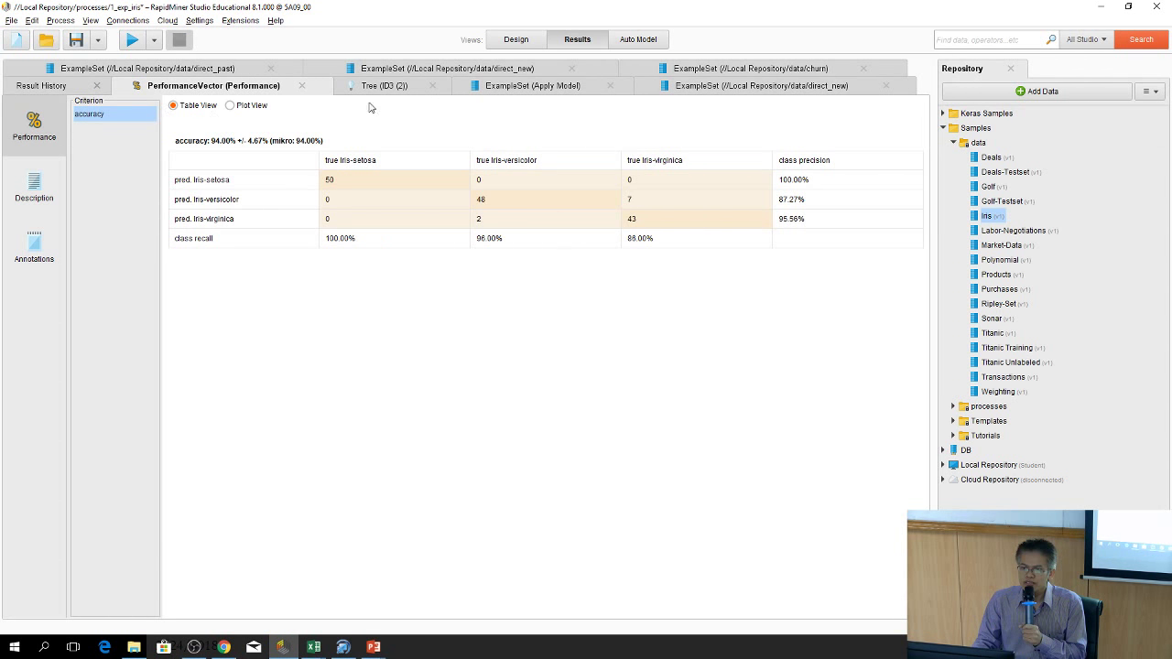
{"action": "left_click", "coordinate": [395, 87]}
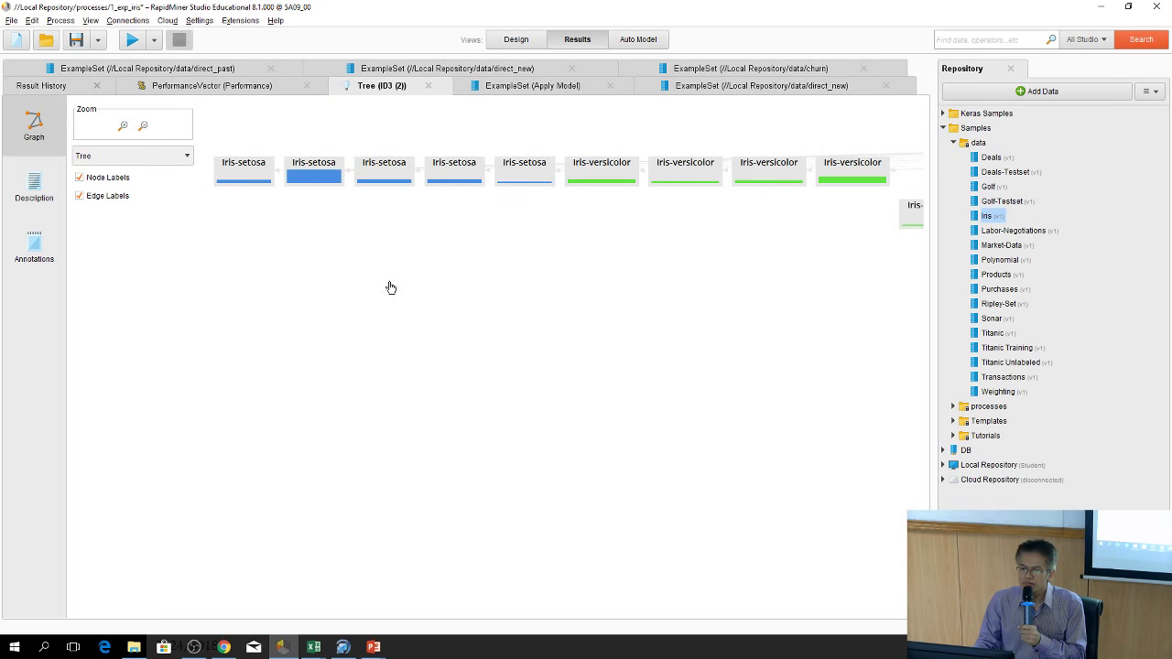
{"action": "left_click", "coordinate": [142, 126]}
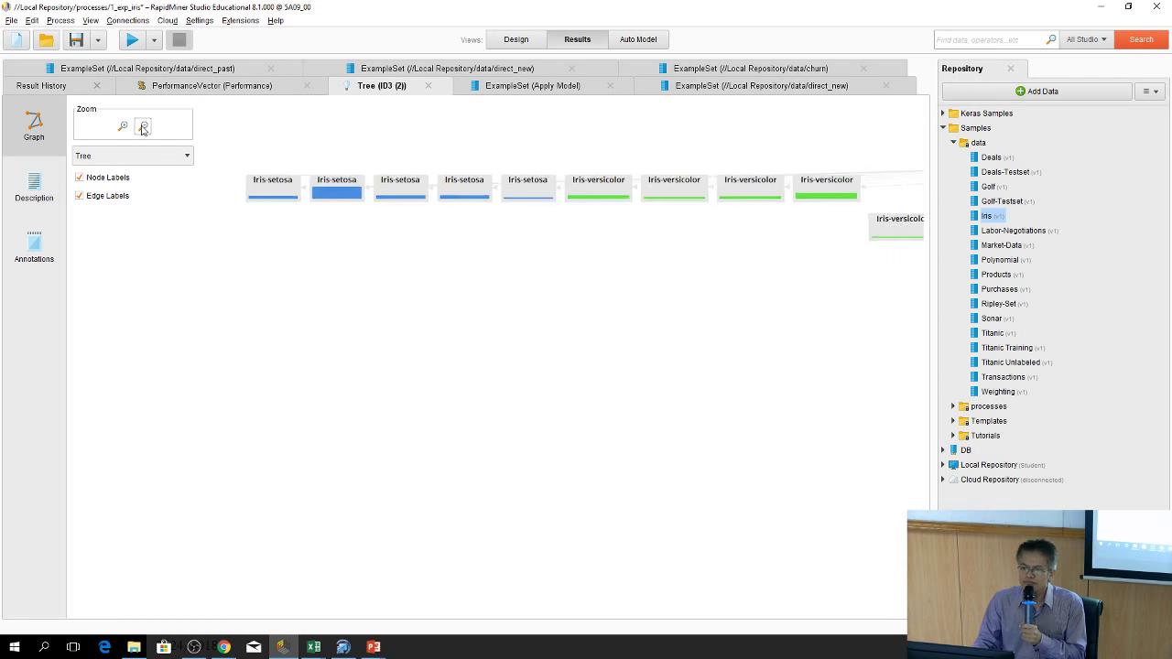
{"action": "scroll", "coordinate": [680, 304], "scroll_direction": "down", "scroll_amount": 5}
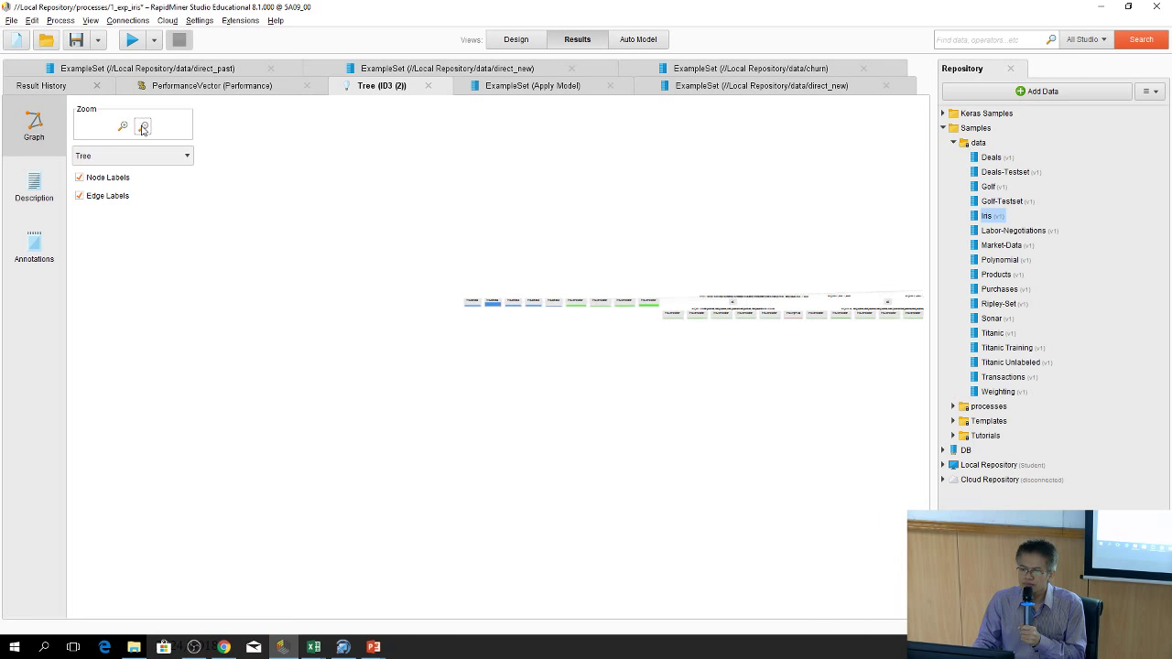
{"action": "left_click_drag", "start_coordinate": [835, 312], "coordinate": [372, 148]}
{"action": "left_click_drag", "start_coordinate": [392, 379], "coordinate": [339, 356]}
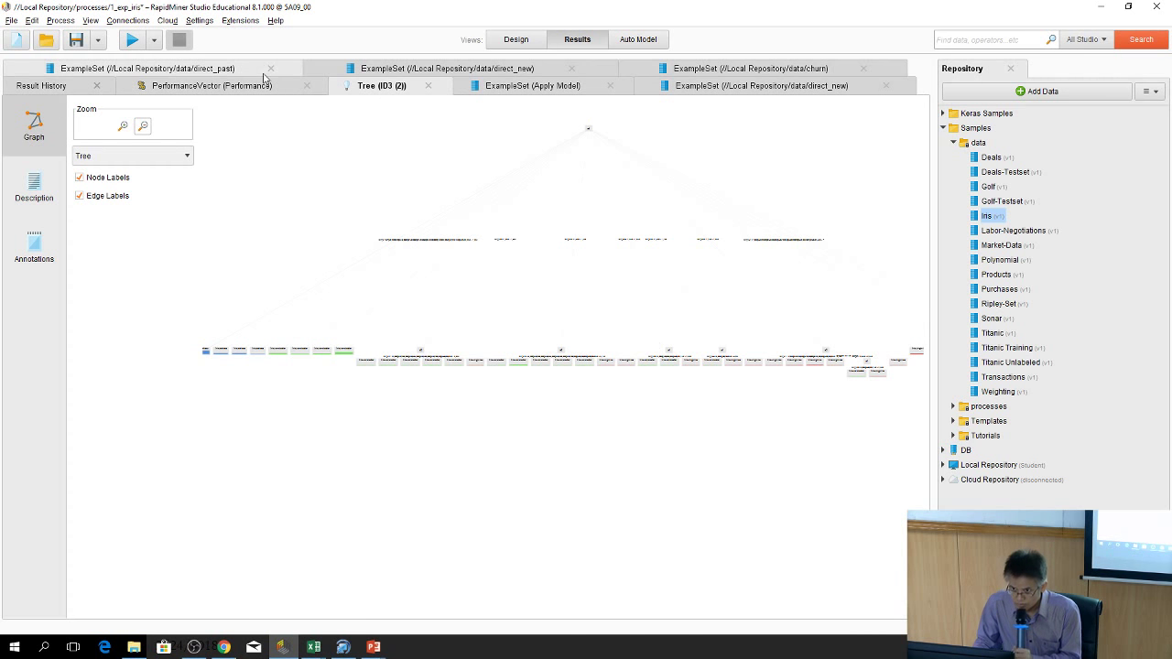
Undock the Apply Model predictions panel and view the direct_new data table
{"action": "left_click_drag", "start_coordinate": [532, 85], "coordinate": [586, 100]}
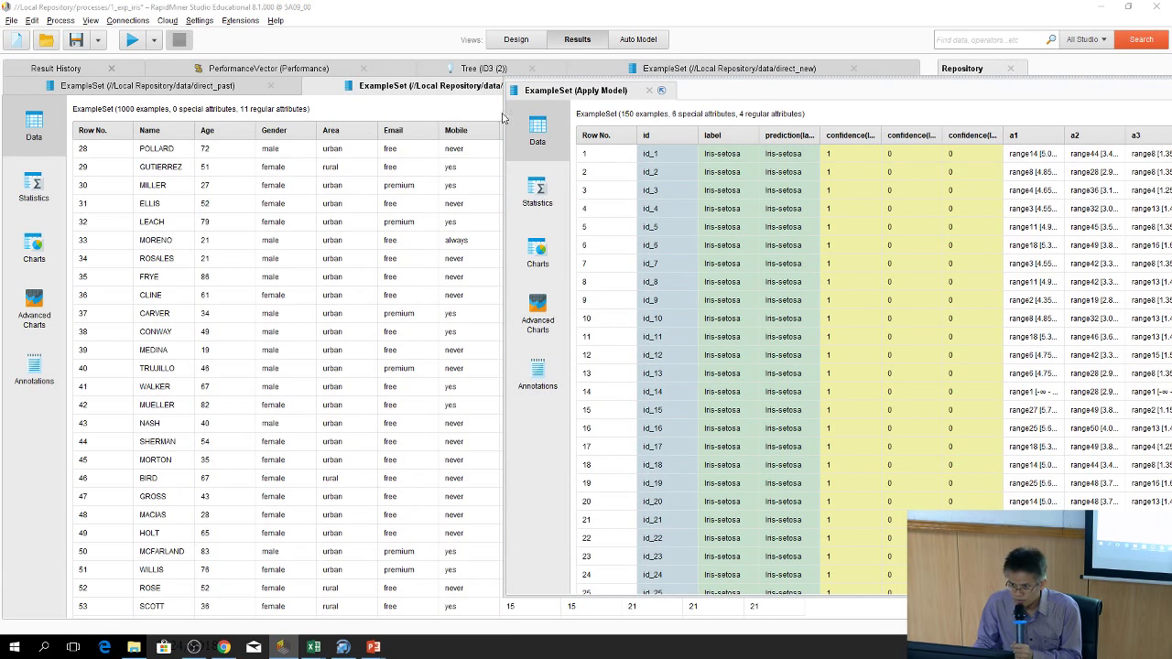
{"action": "left_click_drag", "start_coordinate": [591, 92], "coordinate": [512, 91]}
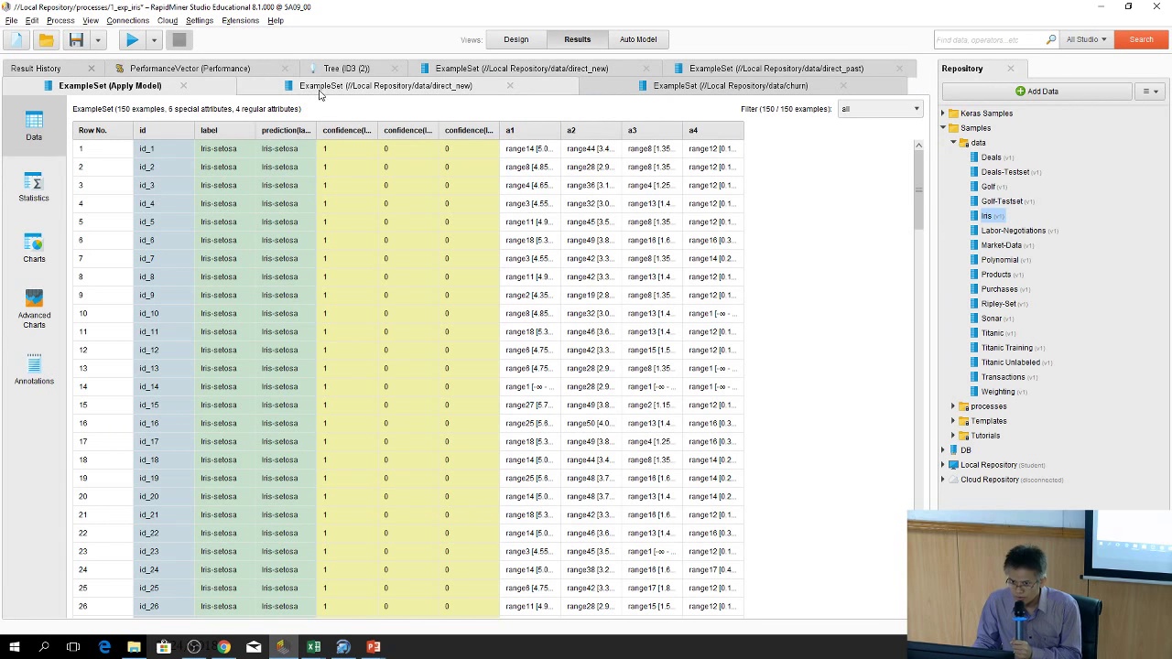
{"action": "left_click", "coordinate": [430, 92]}
Review the confusion matrix, ID3 tree, direct_new and direct_past tables, then return to Design
{"action": "left_click", "coordinate": [217, 71]}
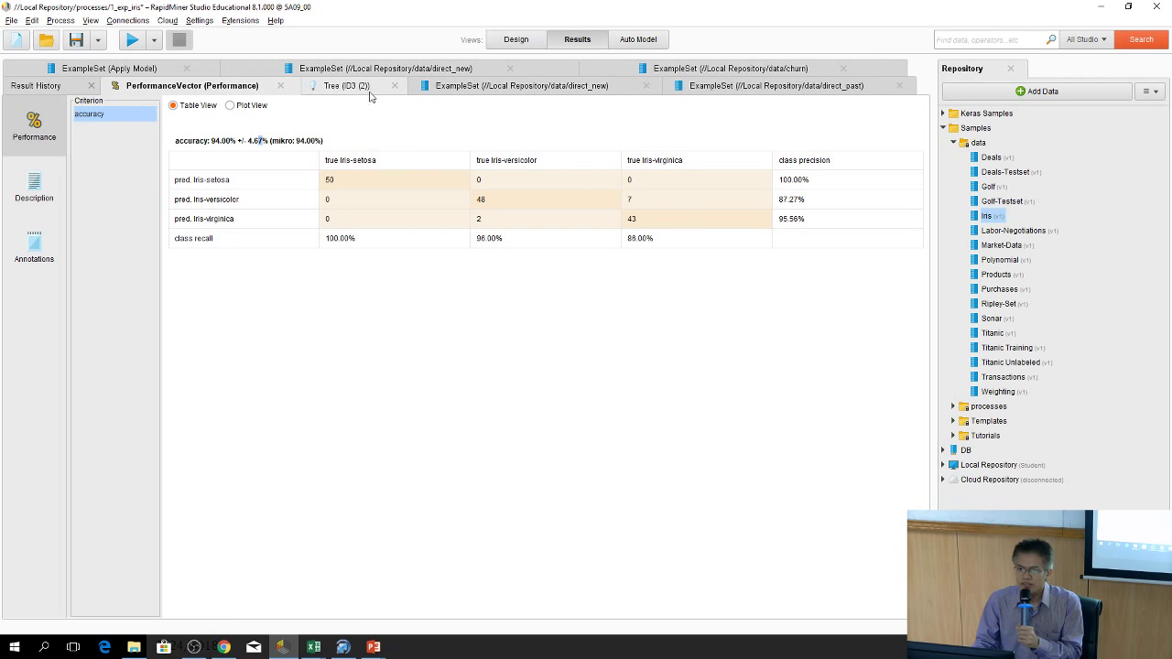
{"action": "left_click", "coordinate": [370, 92]}
{"action": "left_click", "coordinate": [502, 91]}
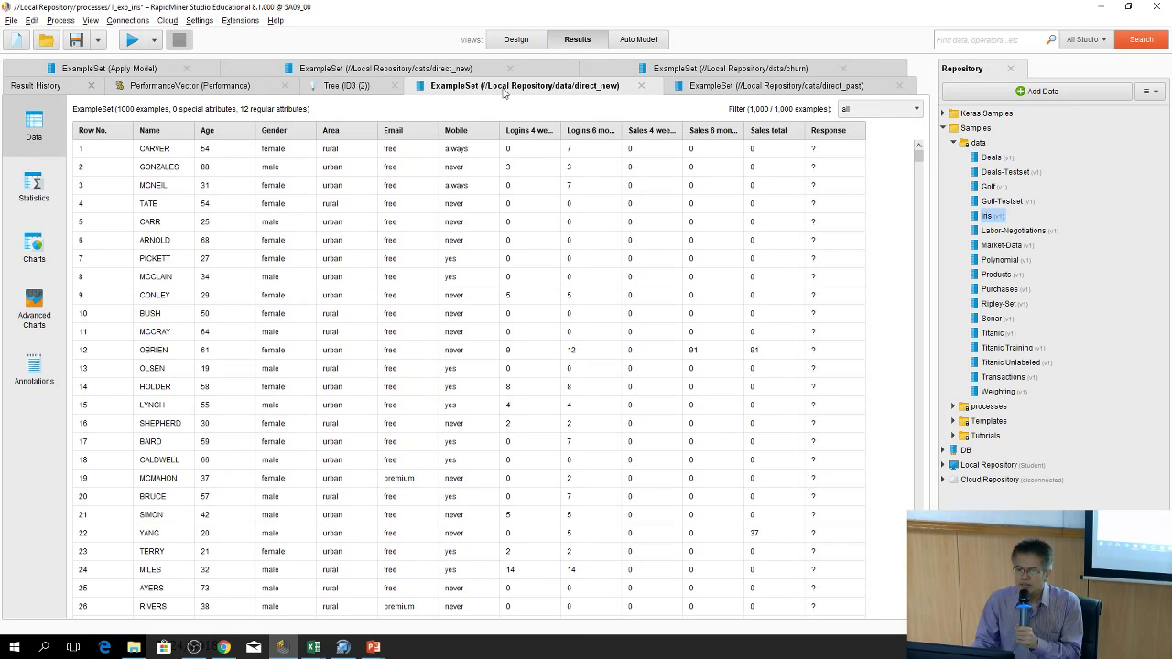
{"action": "left_click", "coordinate": [746, 86]}
{"action": "left_click", "coordinate": [517, 40]}
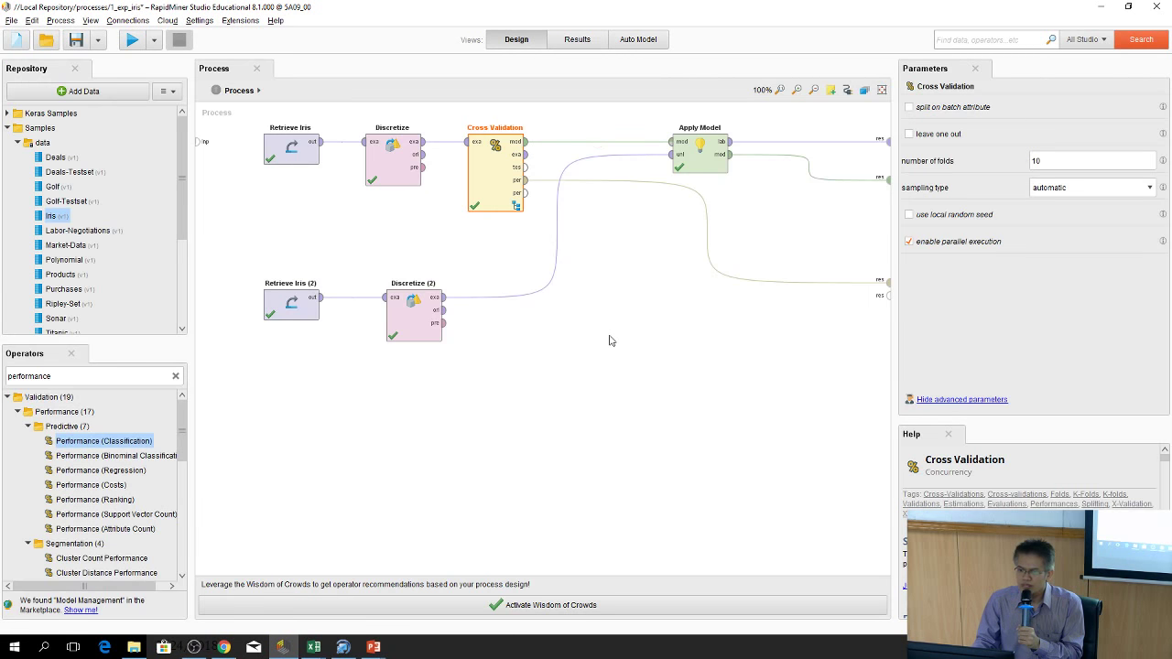
Copy Cross Validation and paste a duplicate onto the canvas
{"action": "left_click", "coordinate": [629, 439]}
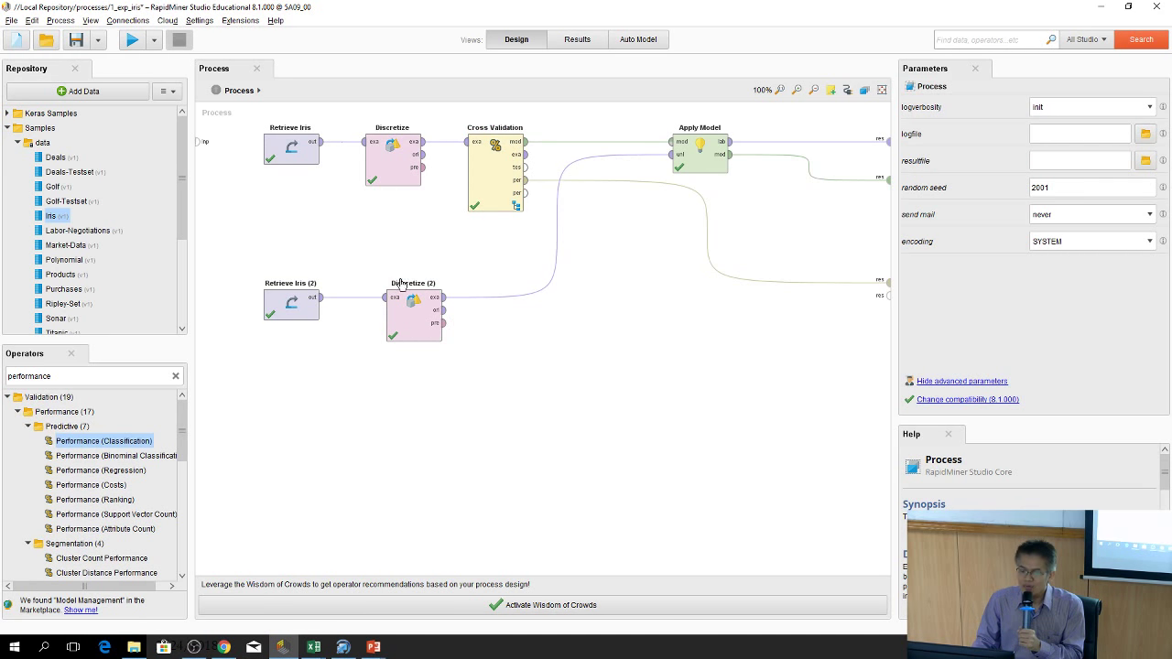
{"action": "left_click_drag", "start_coordinate": [493, 163], "coordinate": [534, 163]}
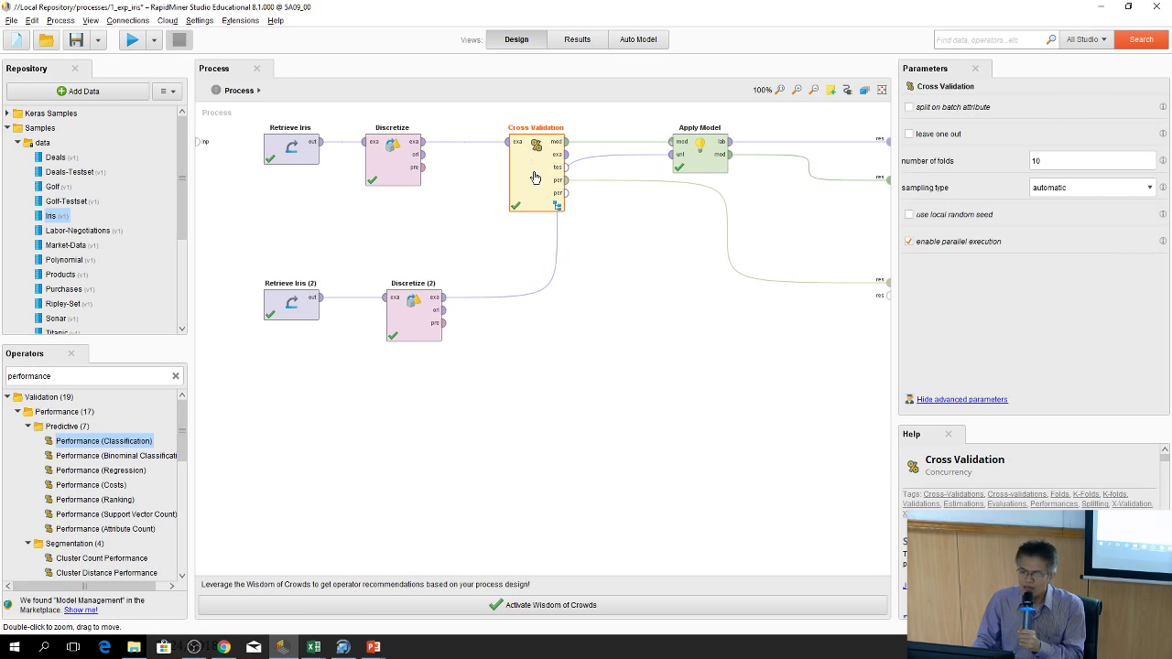
{"action": "right_click", "coordinate": [529, 175]}
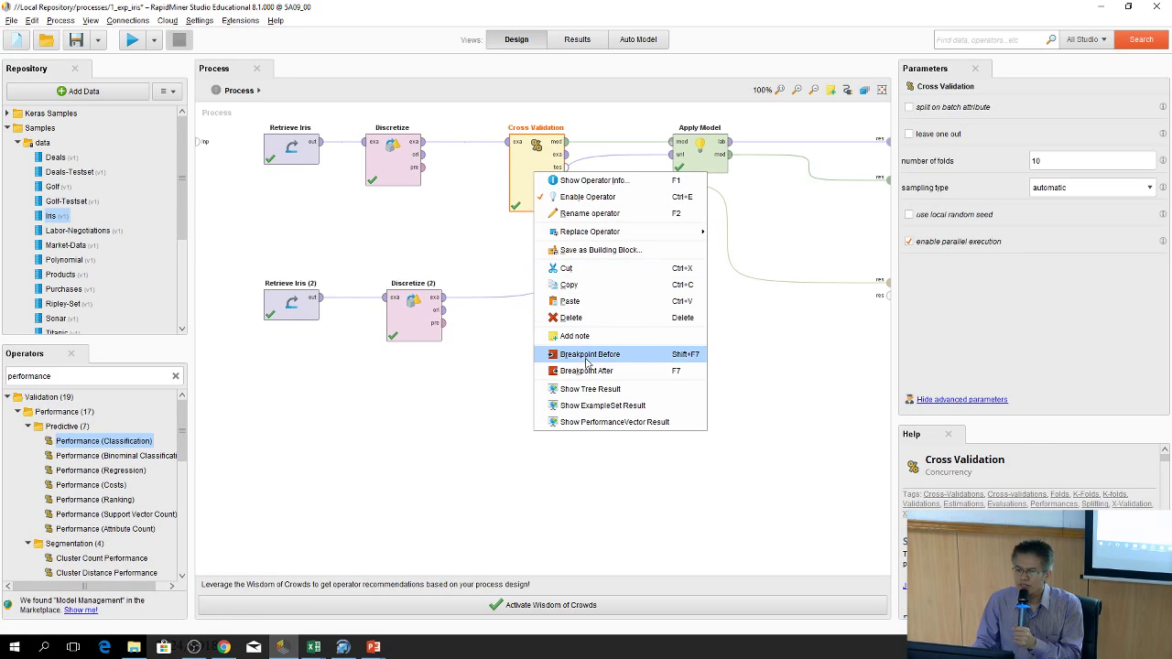
{"action": "right_click", "coordinate": [562, 333]}
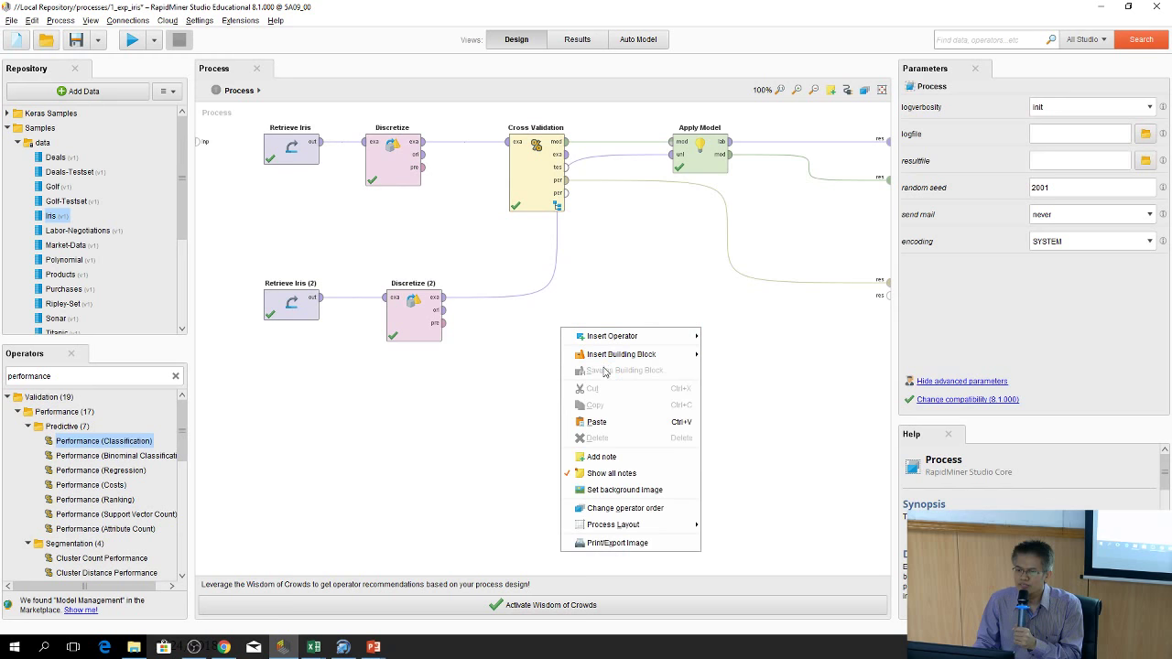
{"action": "left_click", "coordinate": [597, 421]}
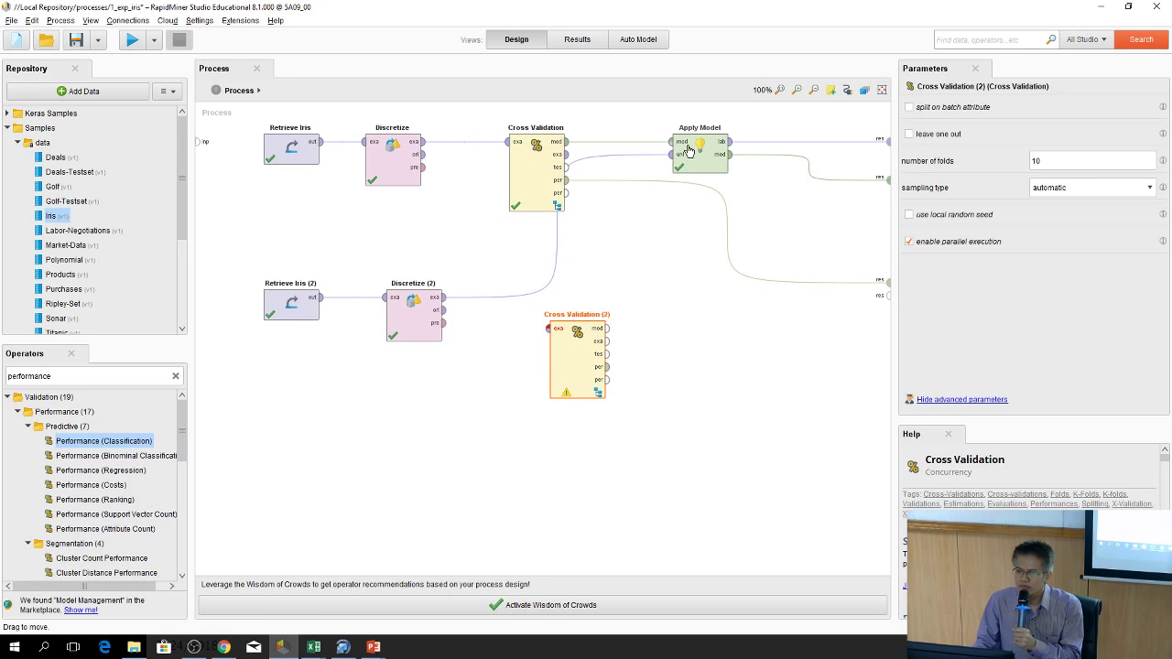
Rearrange operators with Cross Validation (2) below, and route Discretize's output to both validations
{"action": "left_click_drag", "start_coordinate": [704, 158], "coordinate": [826, 375]}
{"action": "left_click_drag", "start_coordinate": [577, 357], "coordinate": [535, 263]}
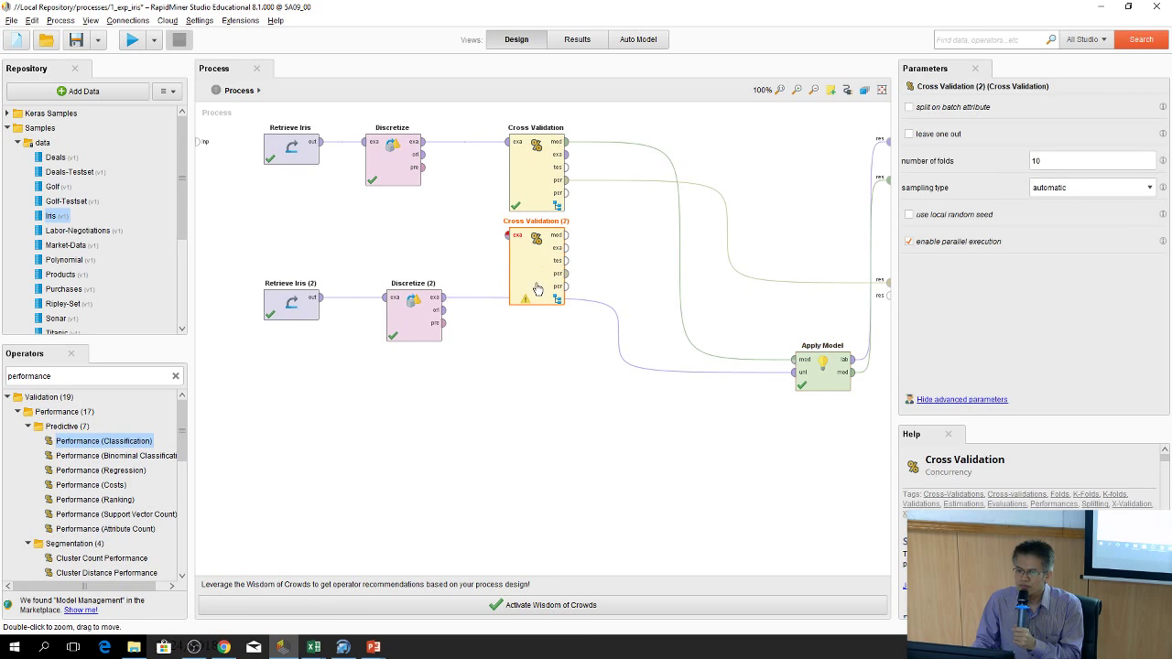
{"action": "left_click_drag", "start_coordinate": [417, 311], "coordinate": [417, 373]}
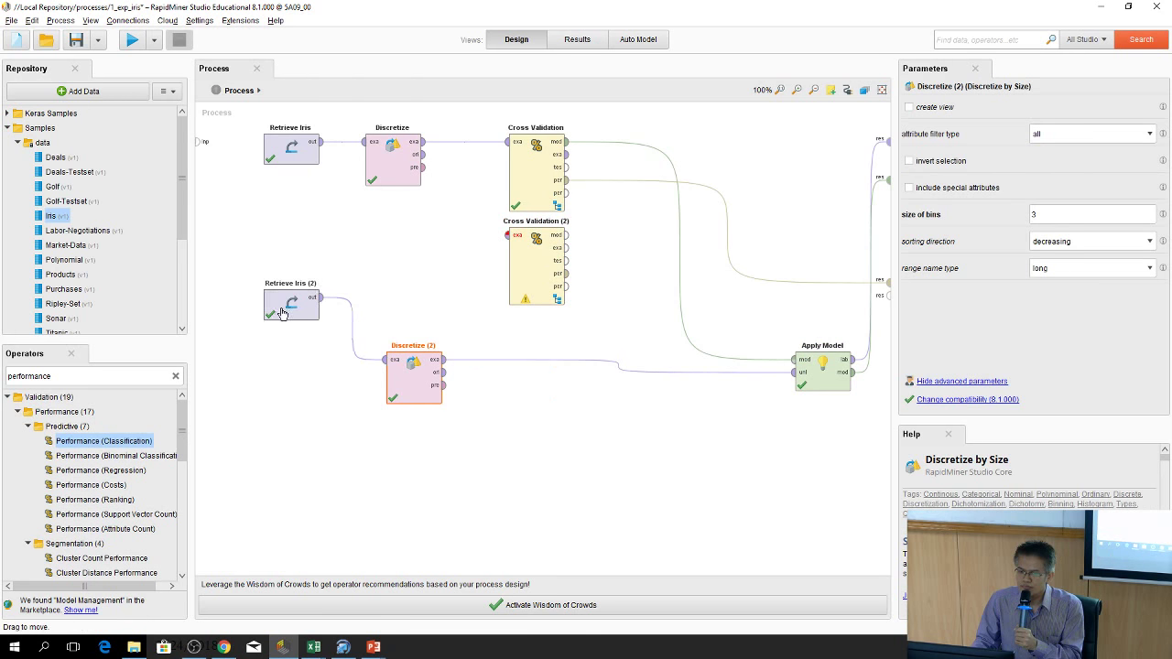
{"action": "left_click_drag", "start_coordinate": [290, 322], "coordinate": [289, 385]}
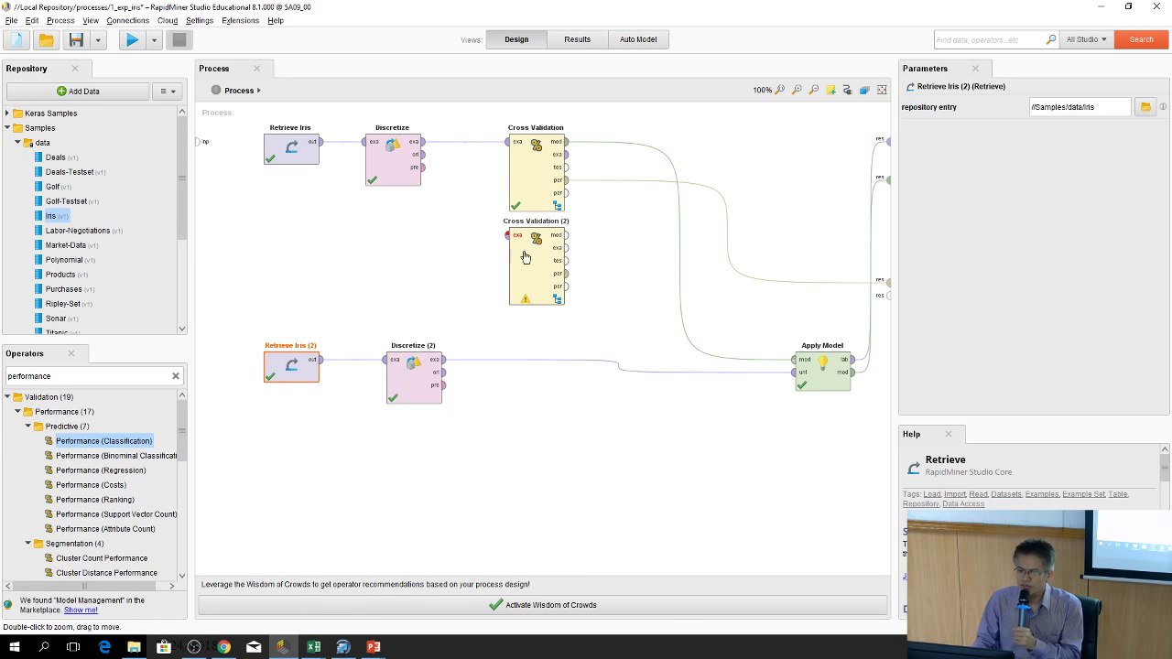
{"action": "left_click_drag", "start_coordinate": [425, 146], "coordinate": [509, 240]}
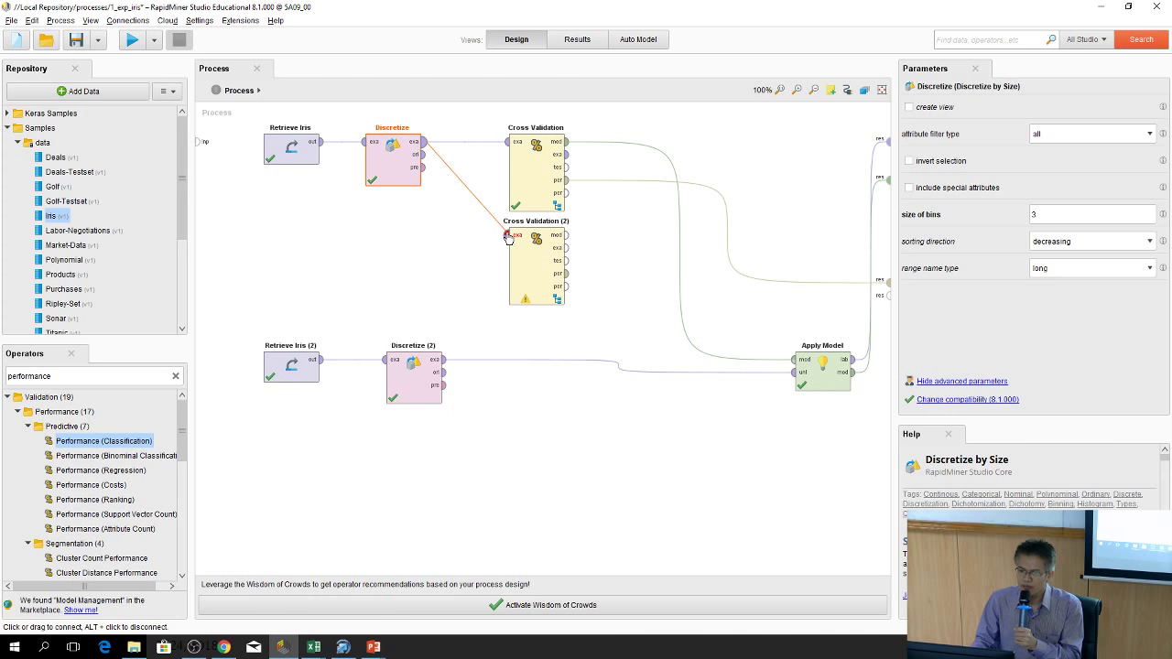
{"action": "left_click", "coordinate": [509, 236]}
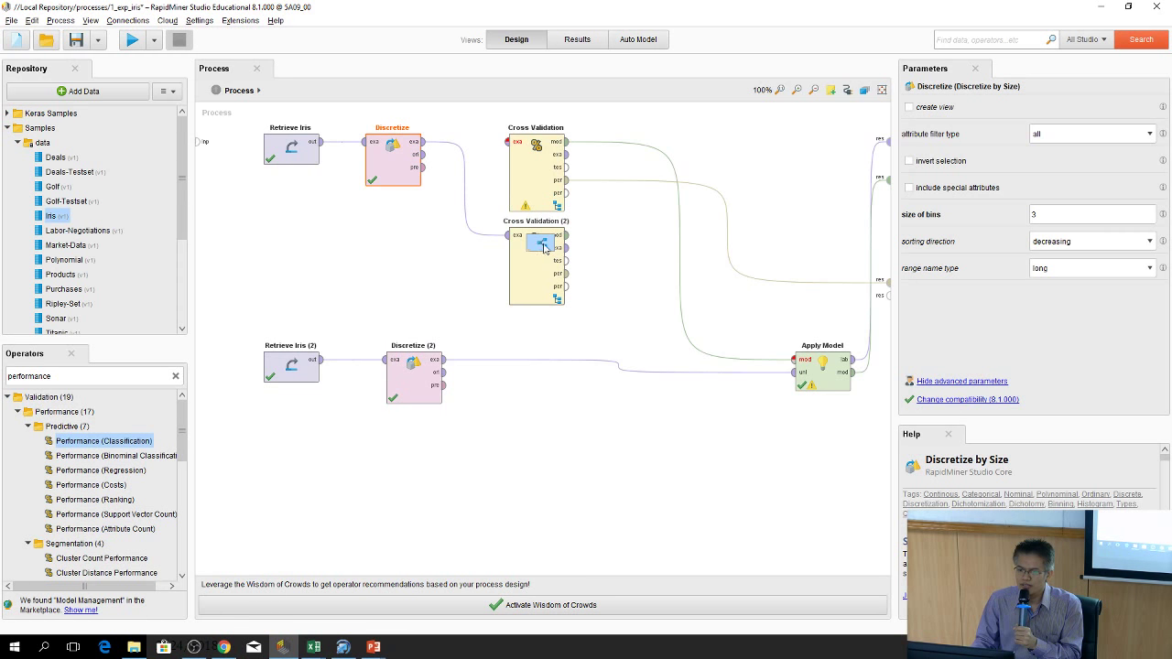
{"action": "left_click_drag", "start_coordinate": [423, 142], "coordinate": [576, 163]}
Shift Multiply and both Cross Validations right, then open Cross Validation (2)'s subprocess
{"action": "left_click_drag", "start_coordinate": [540, 240], "coordinate": [582, 240]}
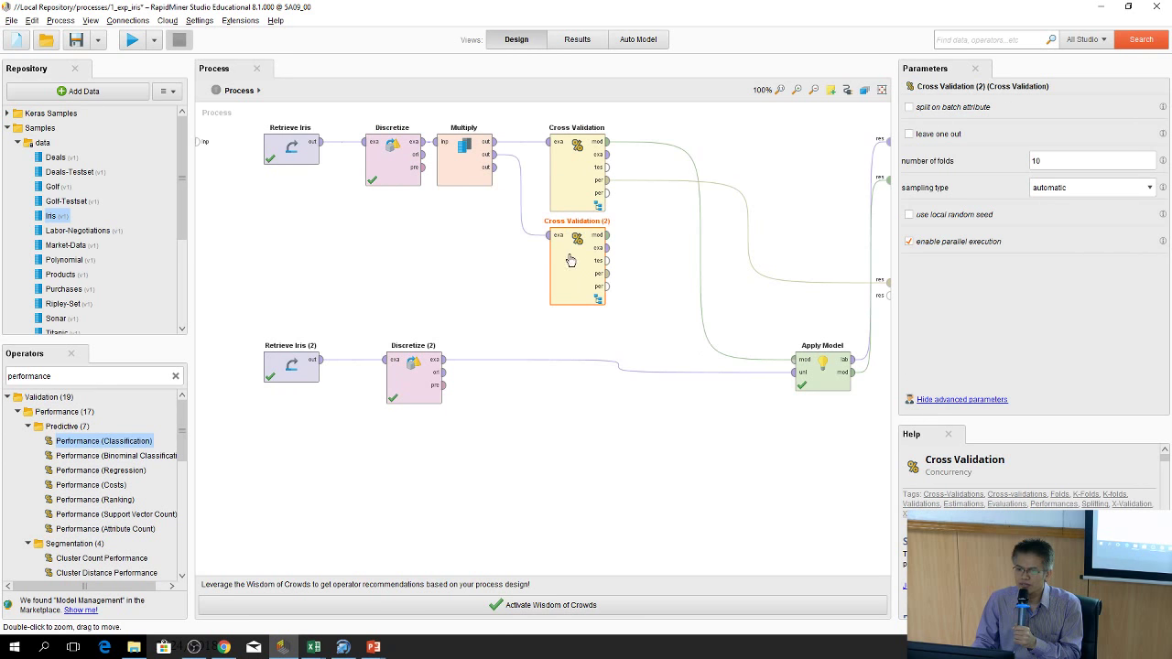
{"action": "left_click_drag", "start_coordinate": [464, 161], "coordinate": [496, 161]}
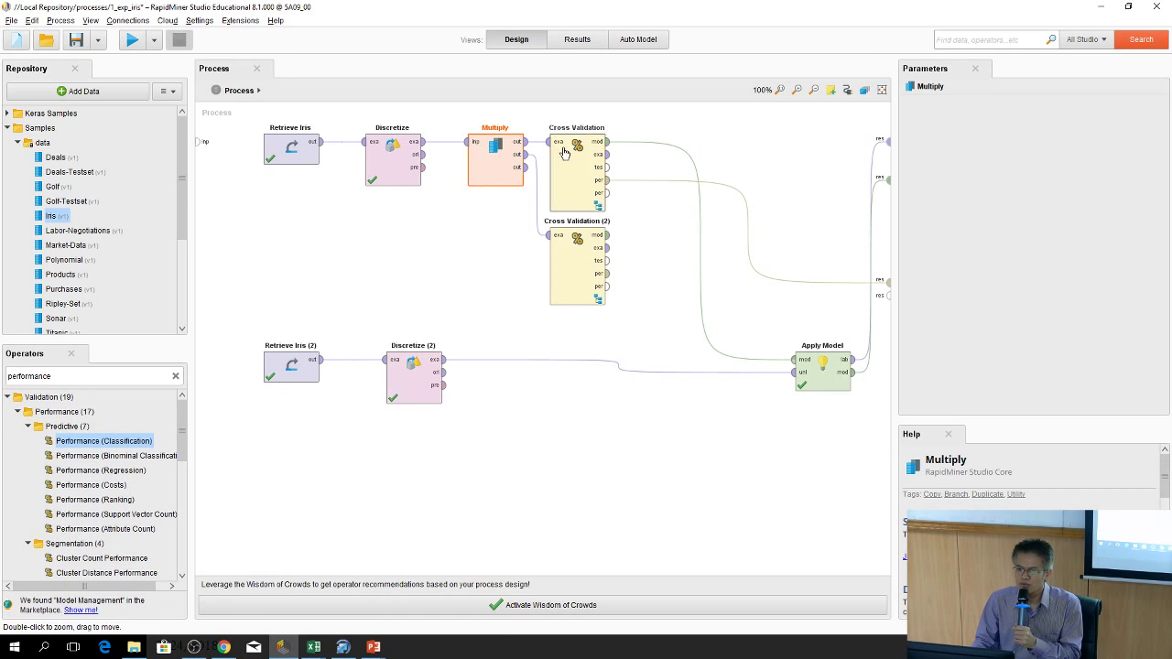
{"action": "left_click_drag", "start_coordinate": [576, 173], "coordinate": [618, 174]}
{"action": "left_click_drag", "start_coordinate": [579, 275], "coordinate": [625, 295]}
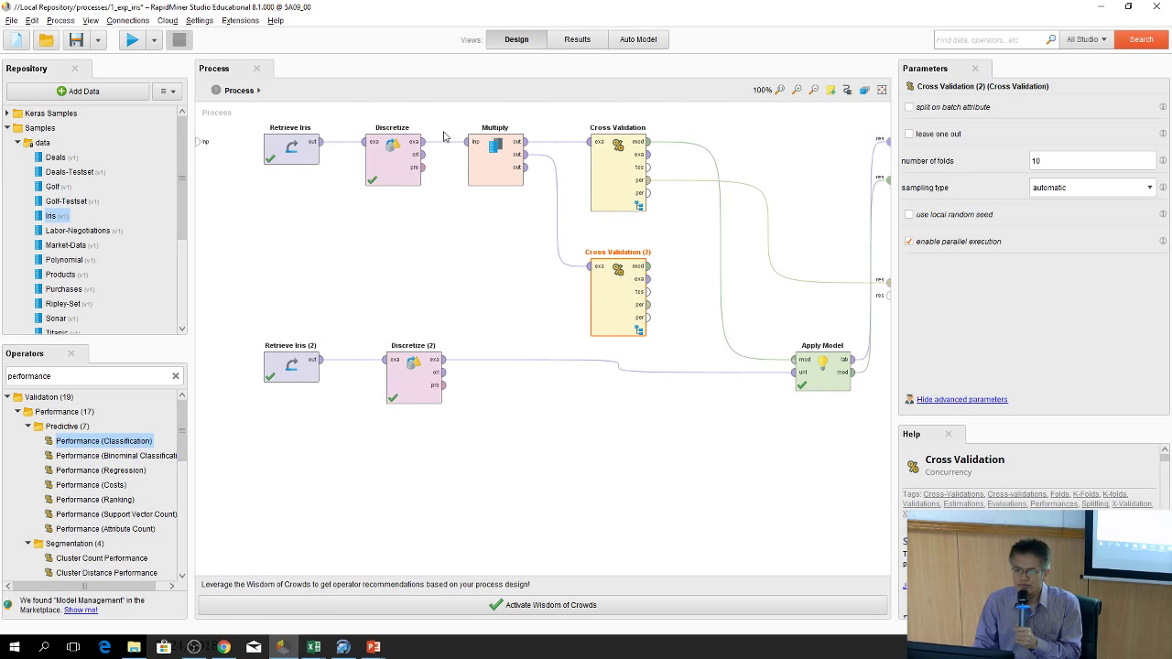
{"action": "mouse_move", "coordinate": [555, 152]}
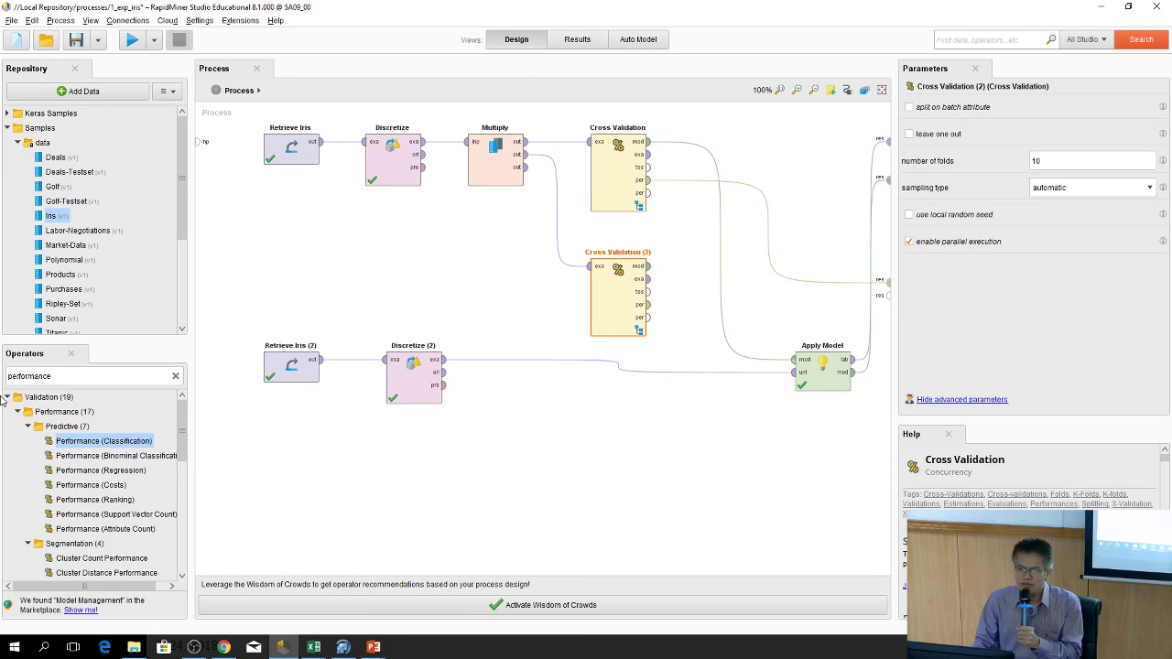
{"action": "double_click", "coordinate": [623, 302]}
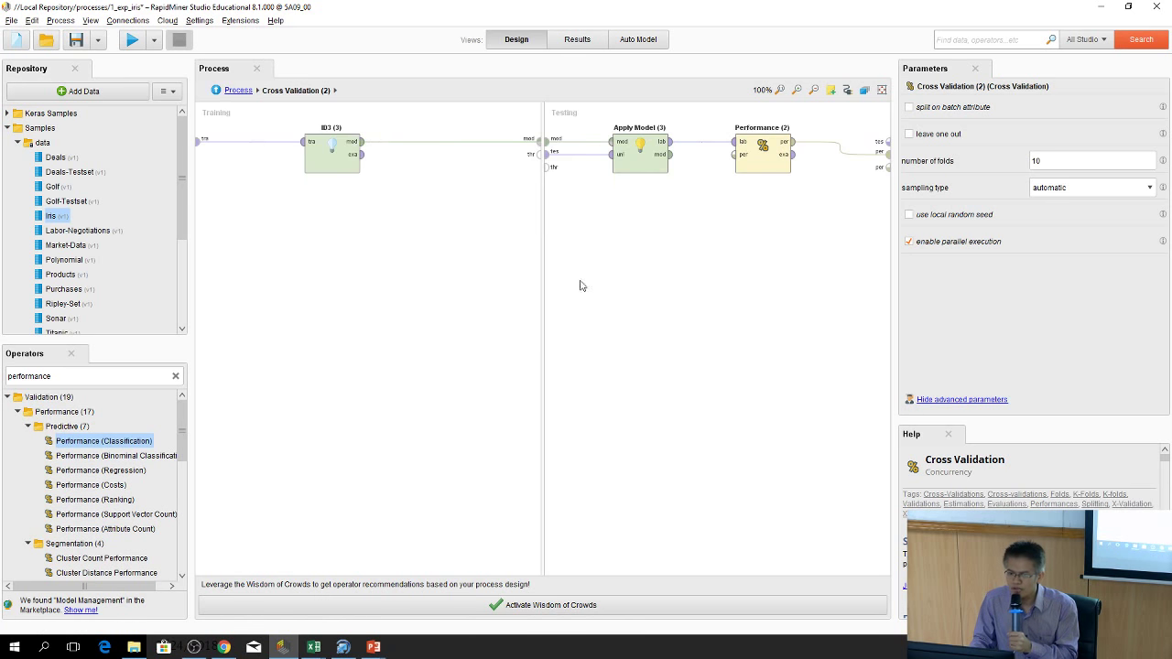
Delete the ID3 (3) learner from the training side
{"action": "left_click", "coordinate": [335, 153]}
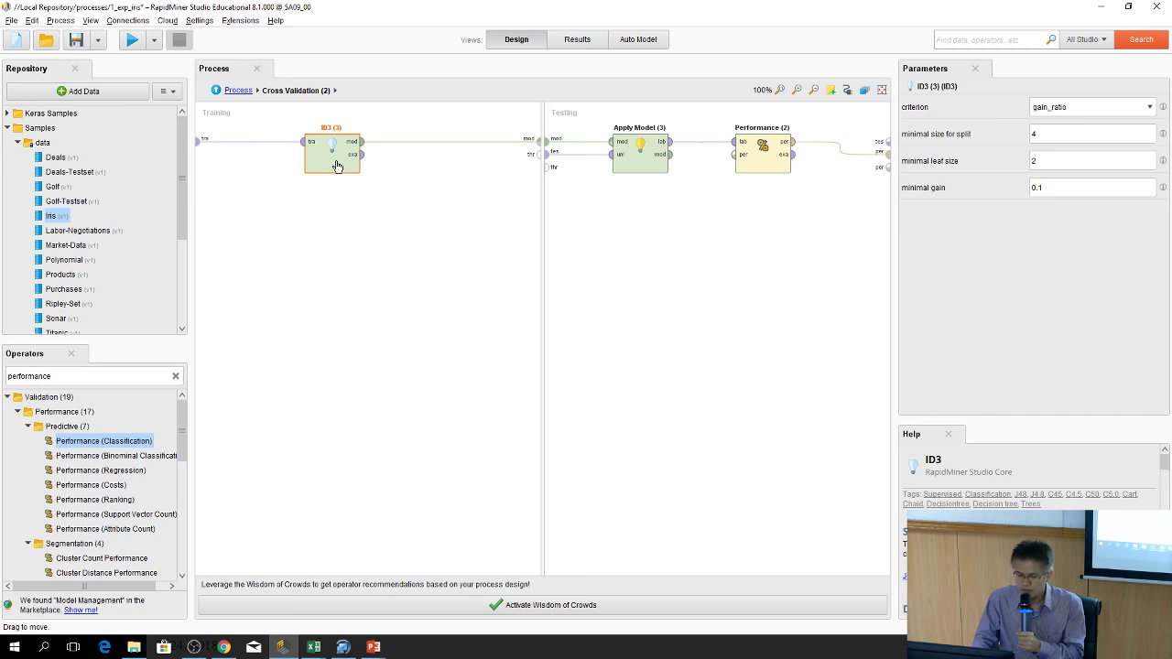
{"action": "right_click", "coordinate": [341, 155]}
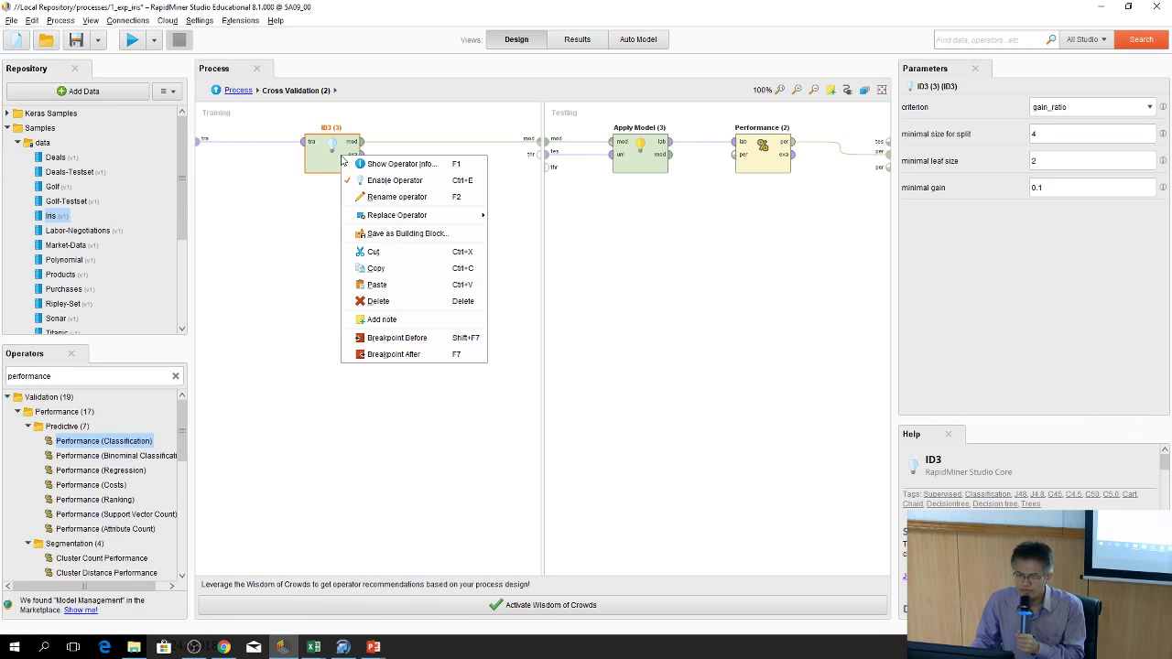
{"action": "left_click", "coordinate": [378, 301]}
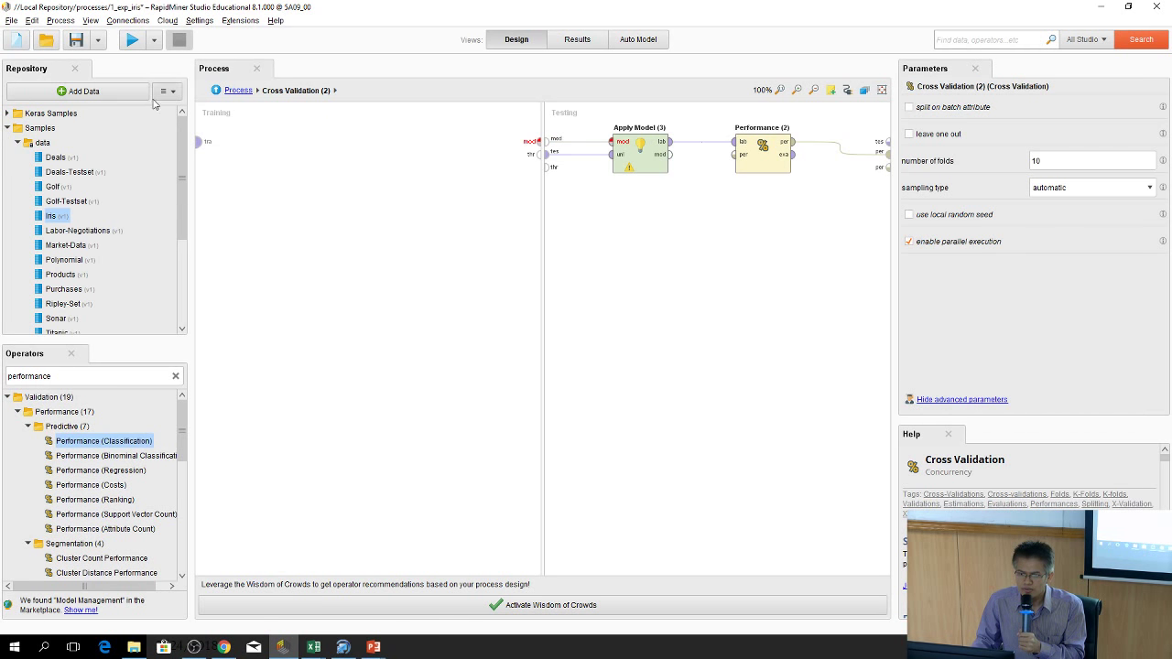
Search 'nai', place Naive Bayes in the Training pane, and go back to the top-level process
{"action": "double_click", "coordinate": [169, 377]}
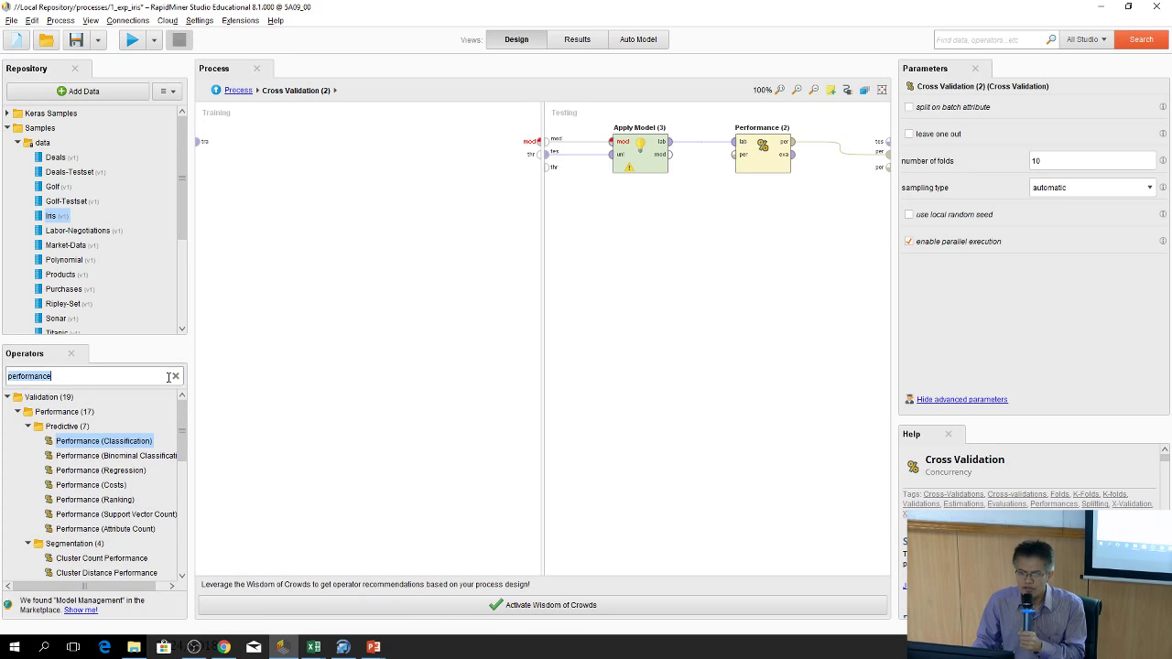
{"action": "type", "text": "na"}
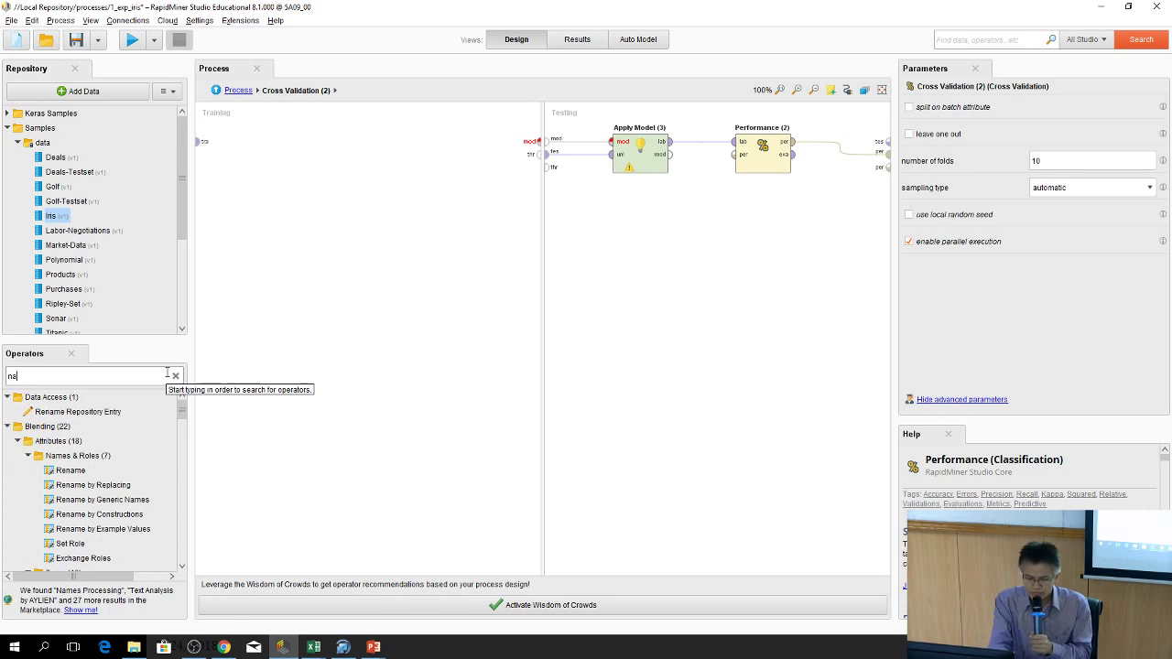
{"action": "type", "text": "ive"}
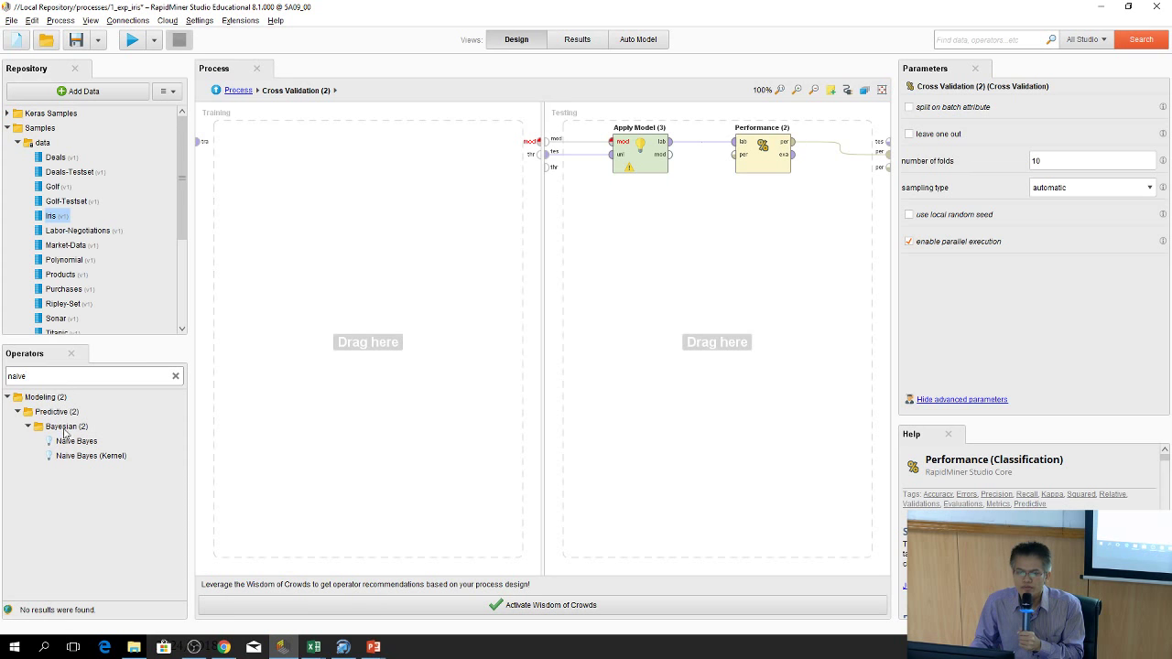
{"action": "left_click_drag", "start_coordinate": [63, 446], "coordinate": [197, 414]}
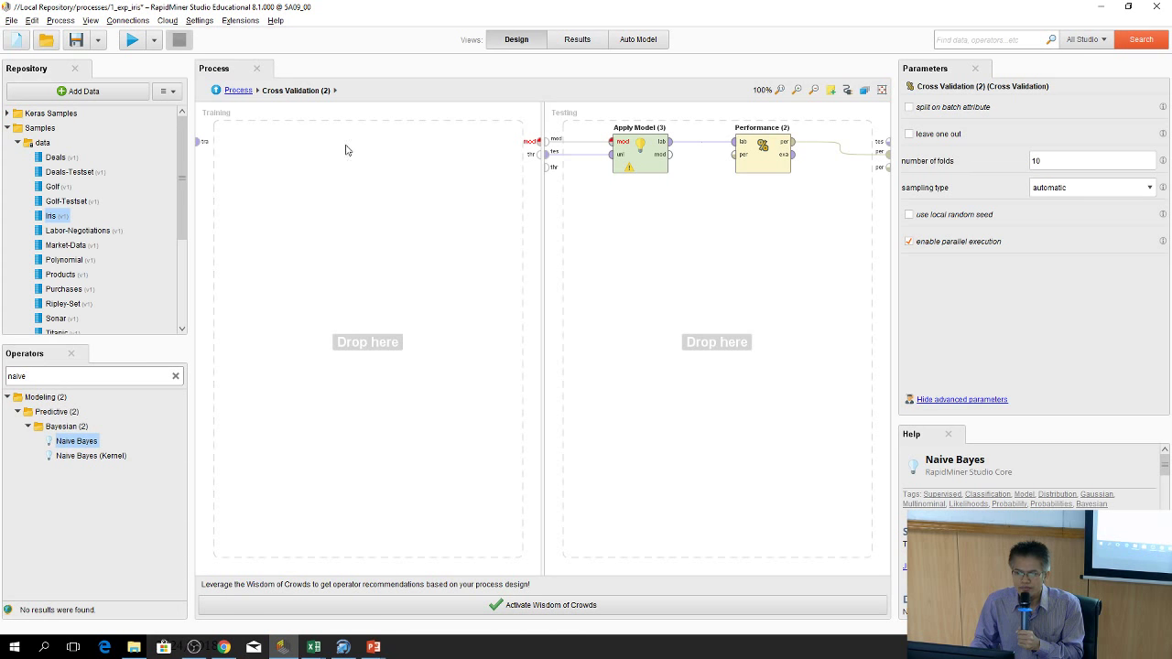
{"action": "left_click_drag", "start_coordinate": [345, 149], "coordinate": [345, 149]}
{"action": "left_click_drag", "start_coordinate": [192, 146], "coordinate": [547, 147]}
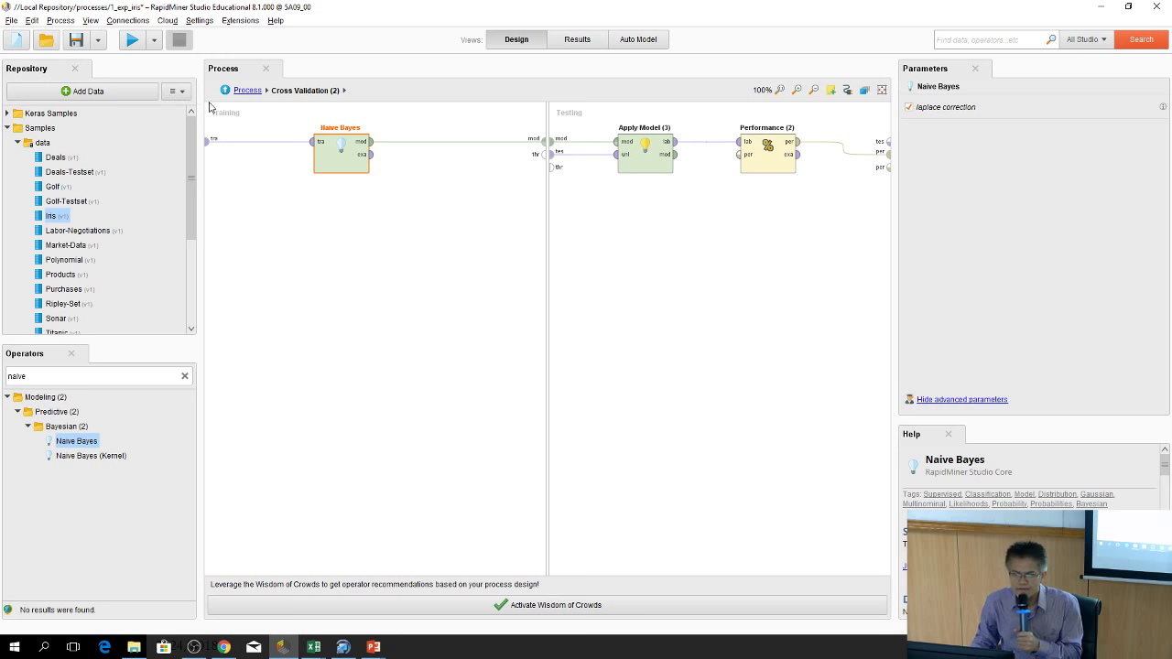
{"action": "left_click", "coordinate": [225, 91]}
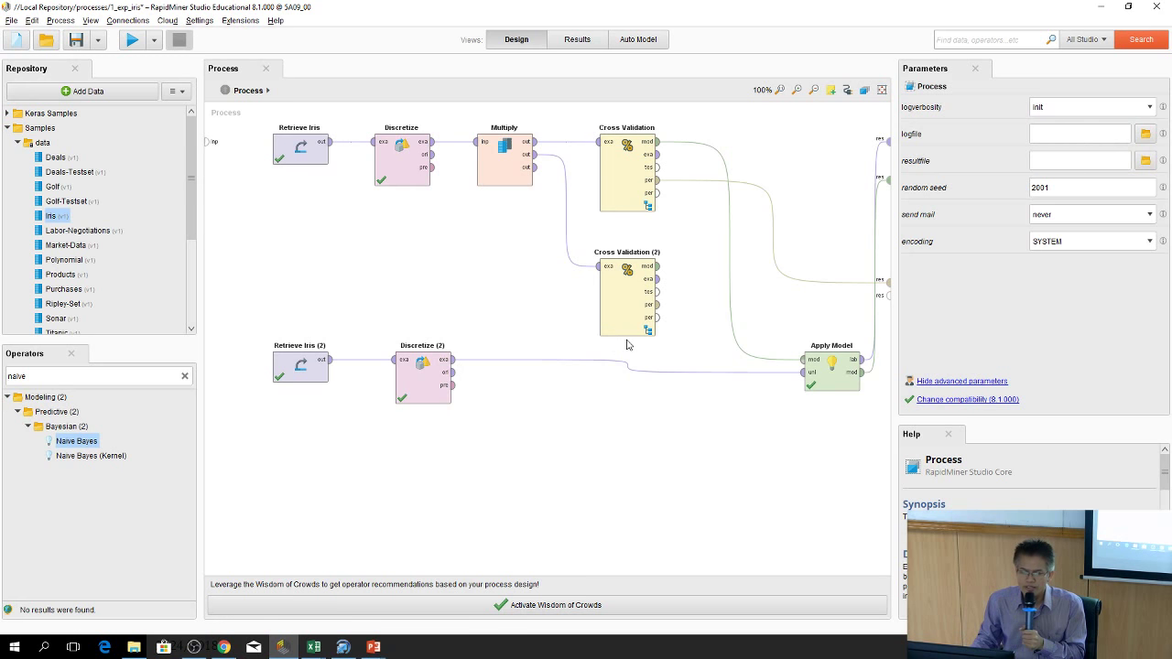
Add a T-Test operator fed by both Cross Validations' performance outputs
{"action": "left_click", "coordinate": [184, 377]}
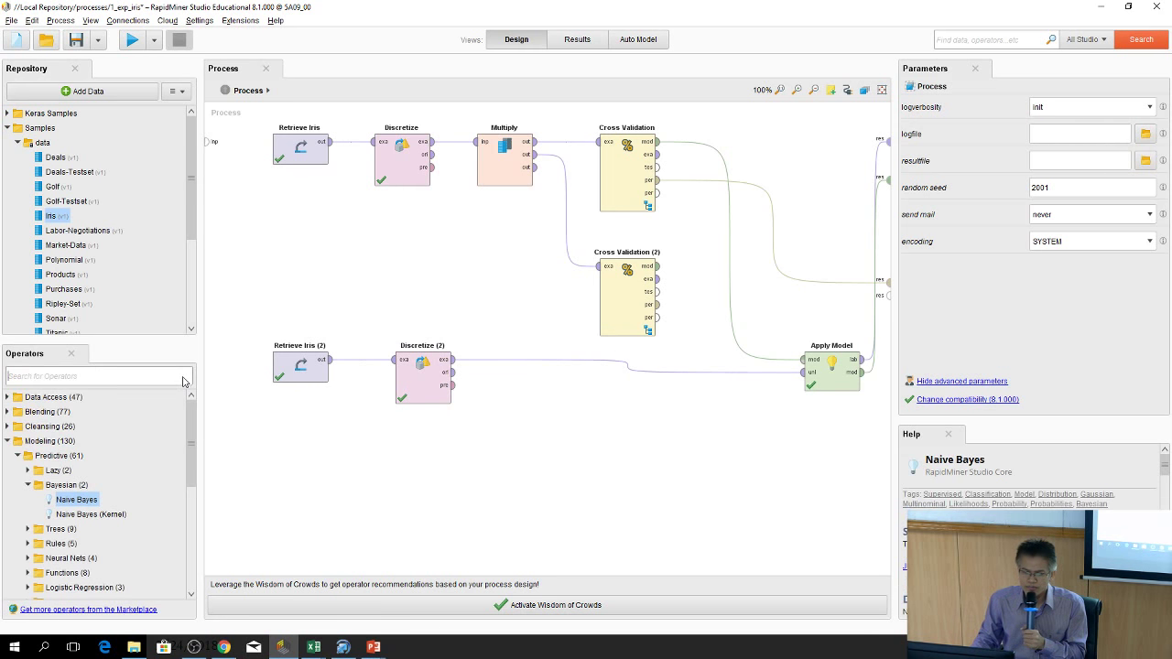
{"action": "type", "text": "t-test"}
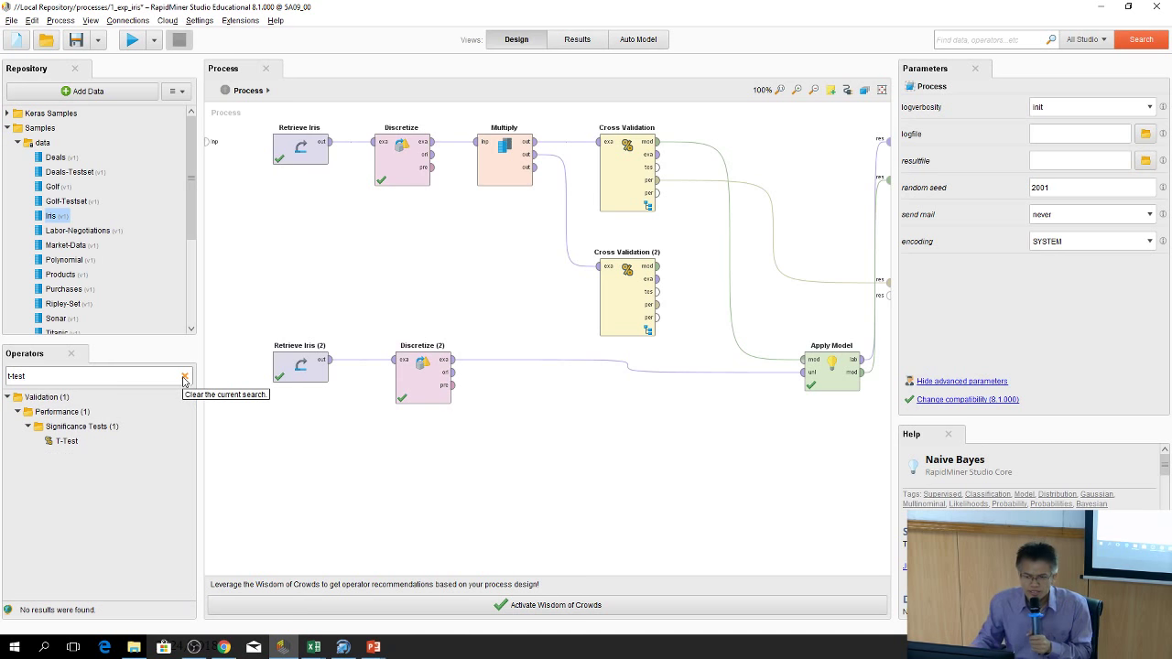
{"action": "left_click_drag", "start_coordinate": [64, 440], "coordinate": [339, 334]}
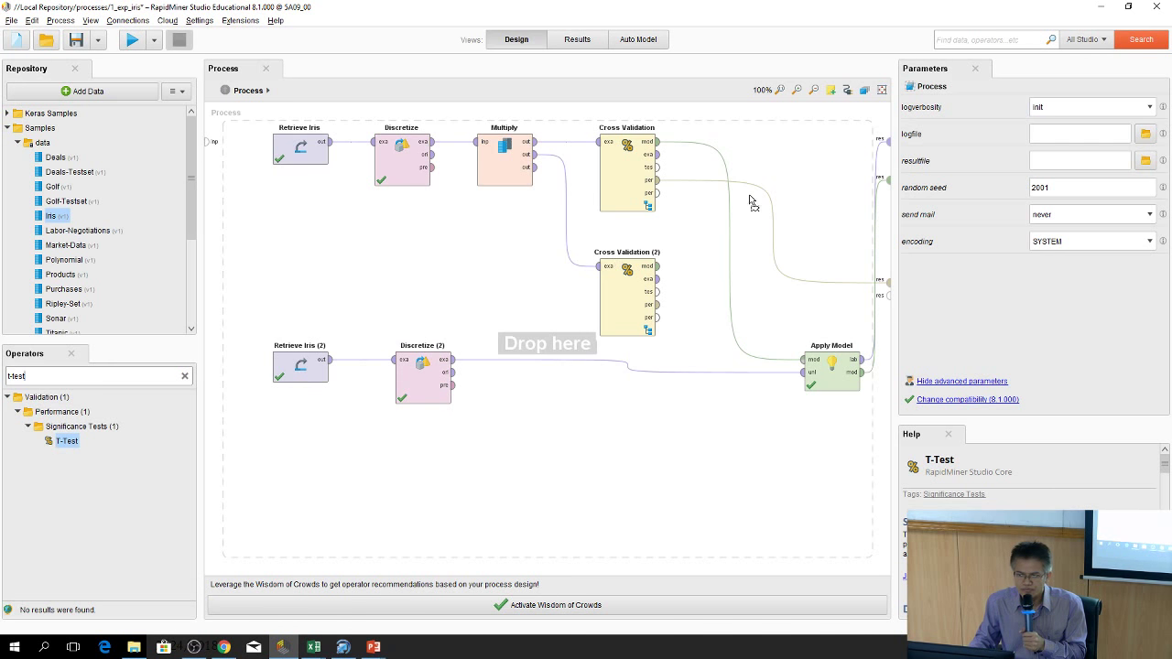
{"action": "left_click_drag", "start_coordinate": [757, 234], "coordinate": [789, 154]}
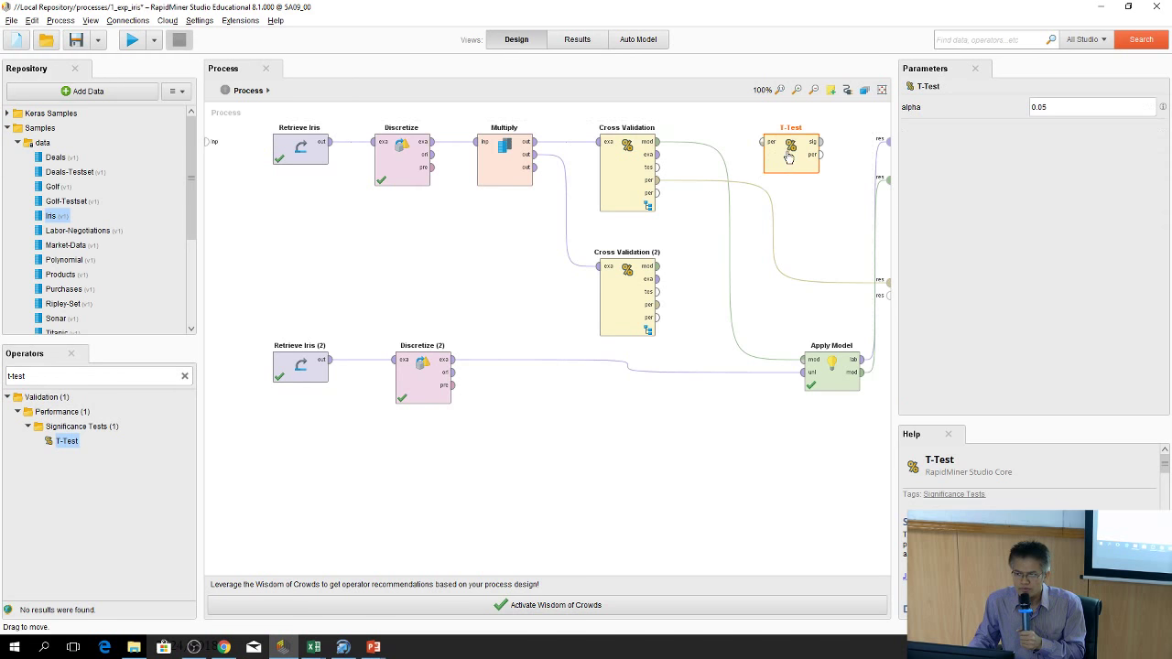
{"action": "left_click", "coordinate": [657, 181]}
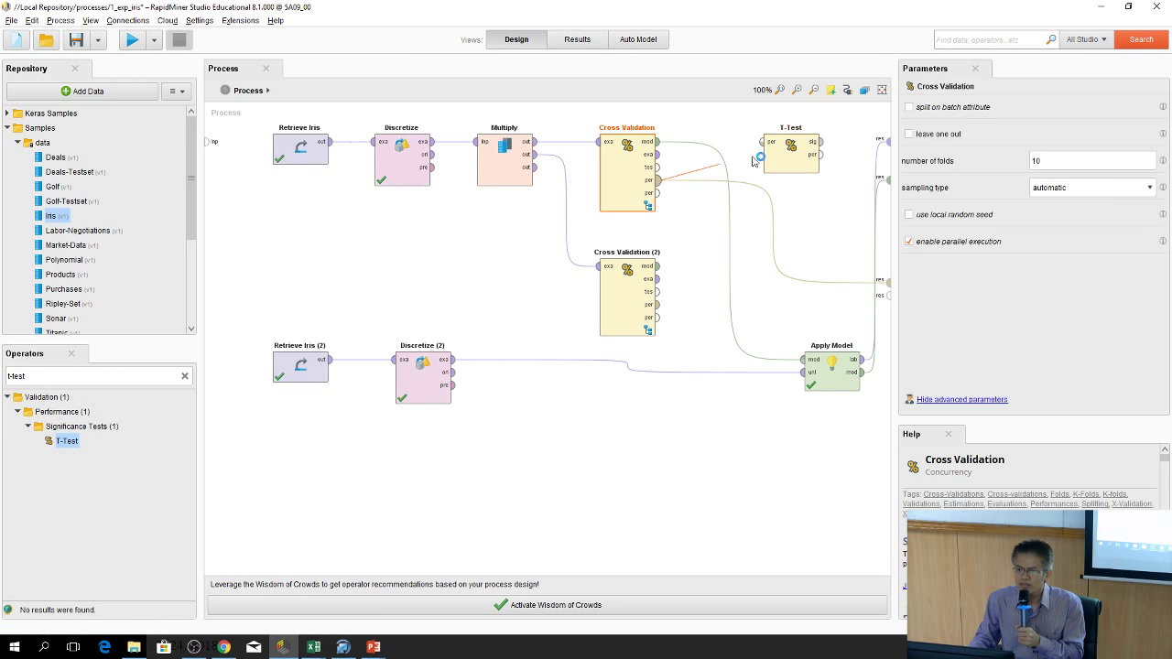
{"action": "left_click", "coordinate": [767, 142]}
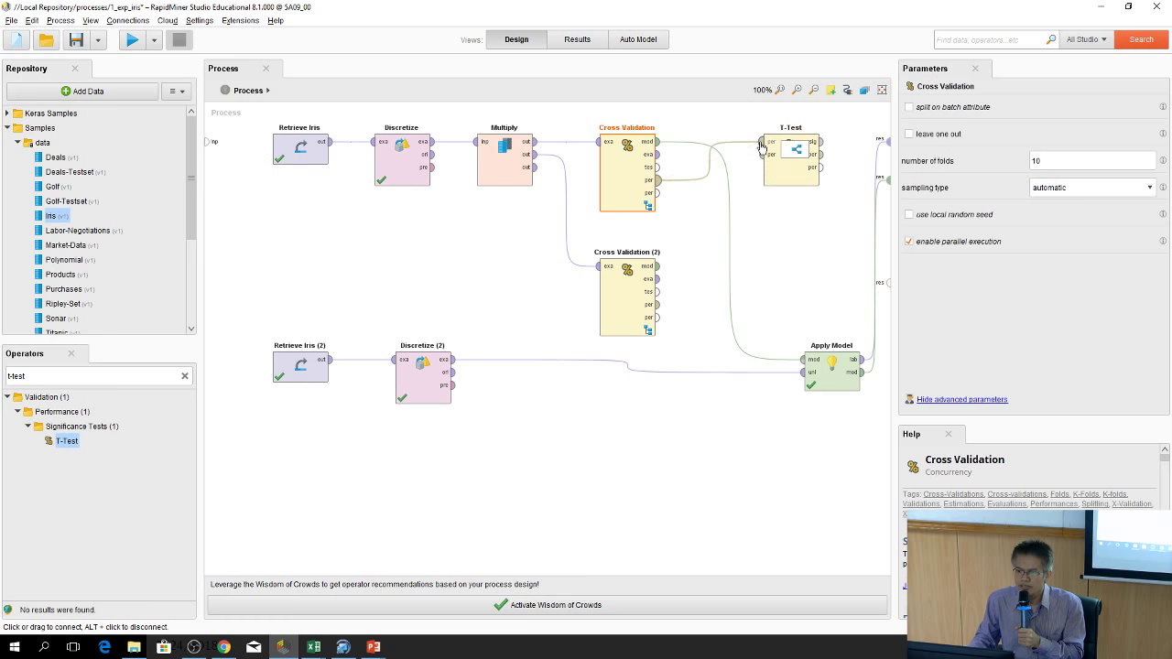
{"action": "left_click", "coordinate": [657, 304]}
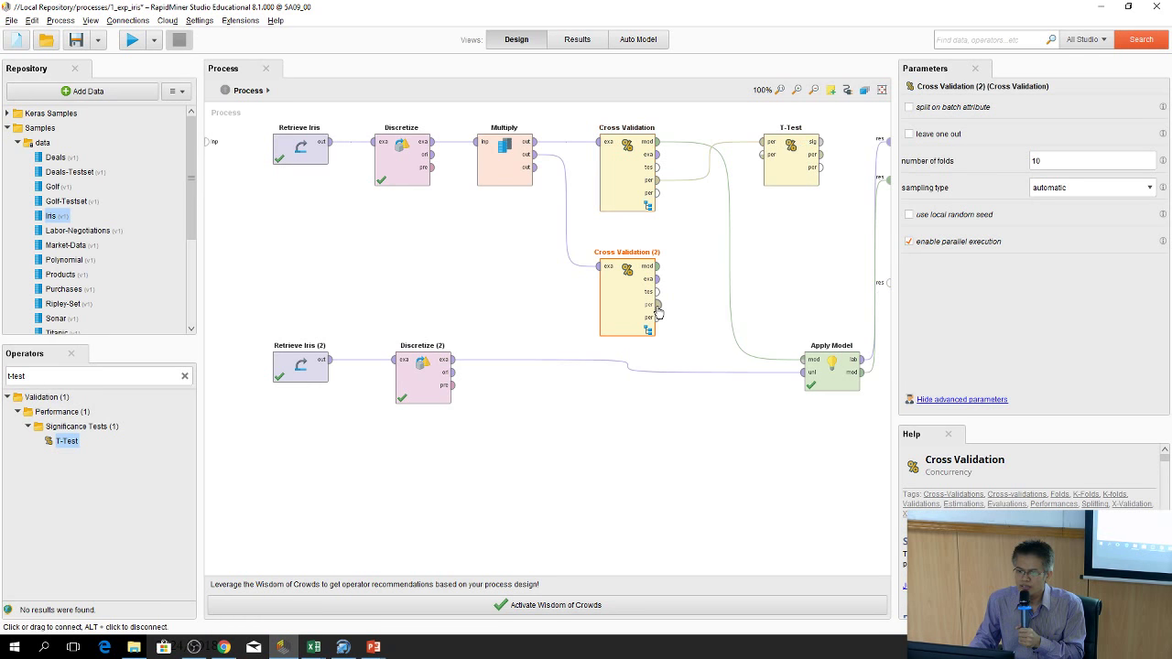
{"action": "left_click", "coordinate": [769, 155]}
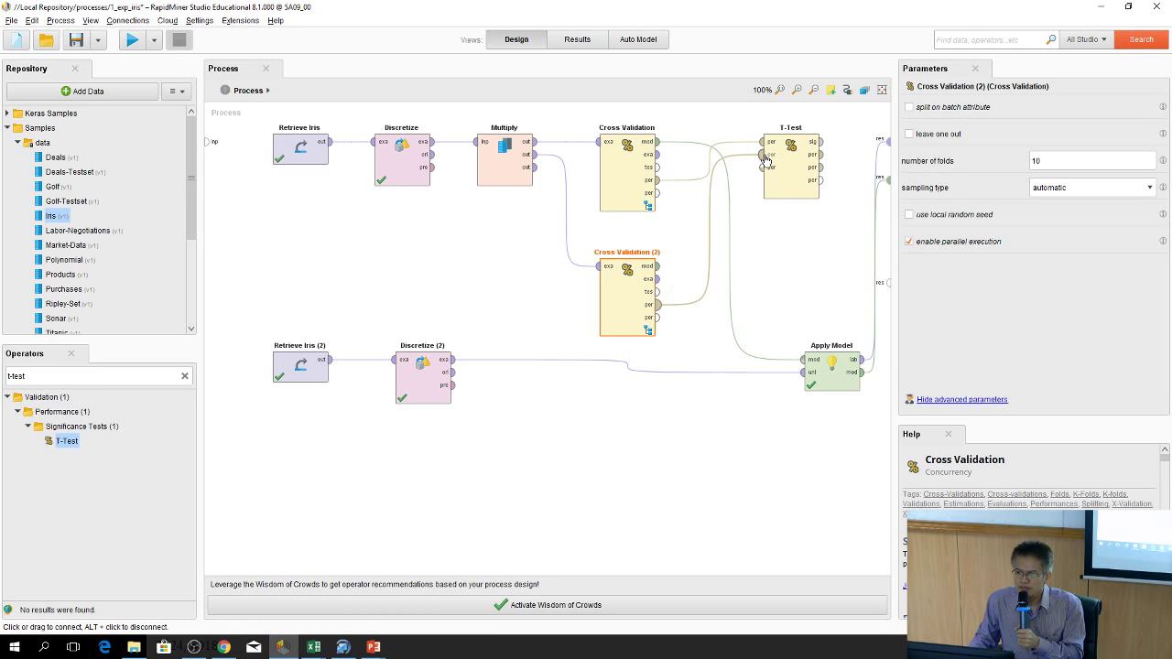
Route T-Test's significance and both Cross Validations' performances to the process results
{"action": "left_click", "coordinate": [821, 144]}
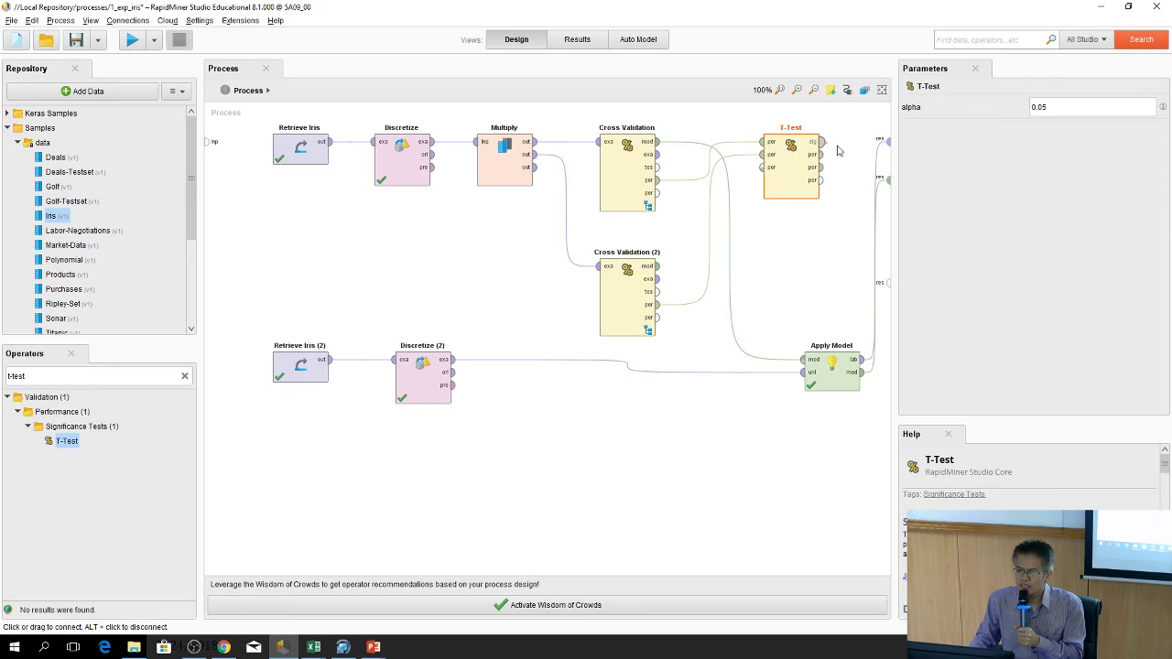
{"action": "left_click", "coordinate": [888, 142]}
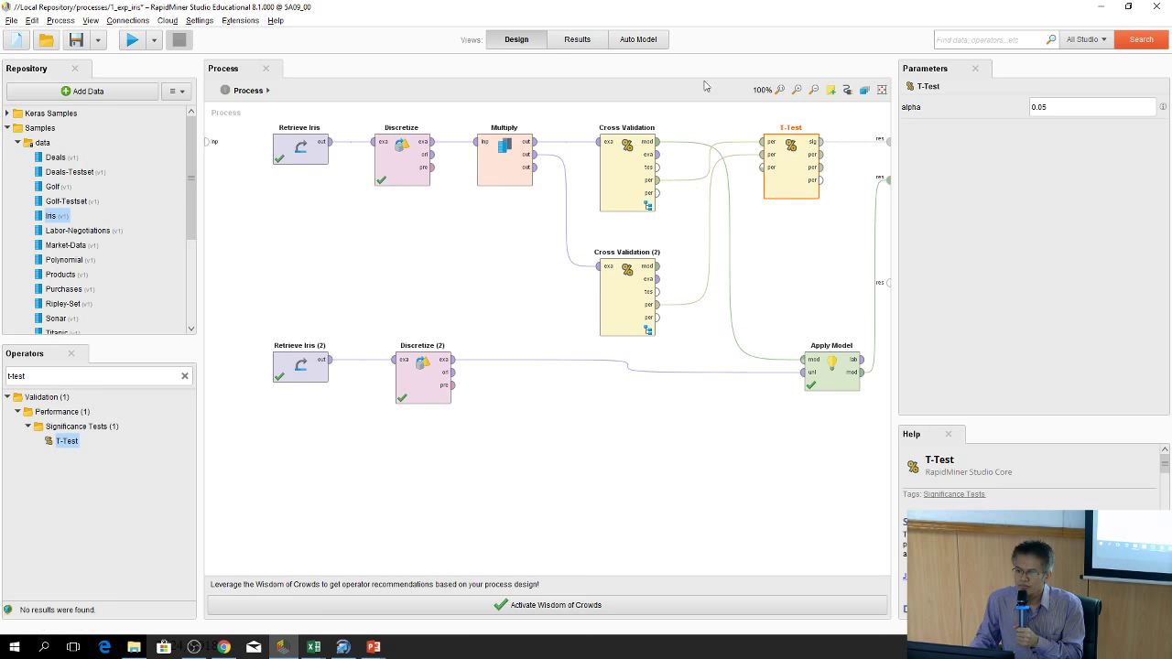
{"action": "left_click_drag", "start_coordinate": [657, 193], "coordinate": [889, 183]}
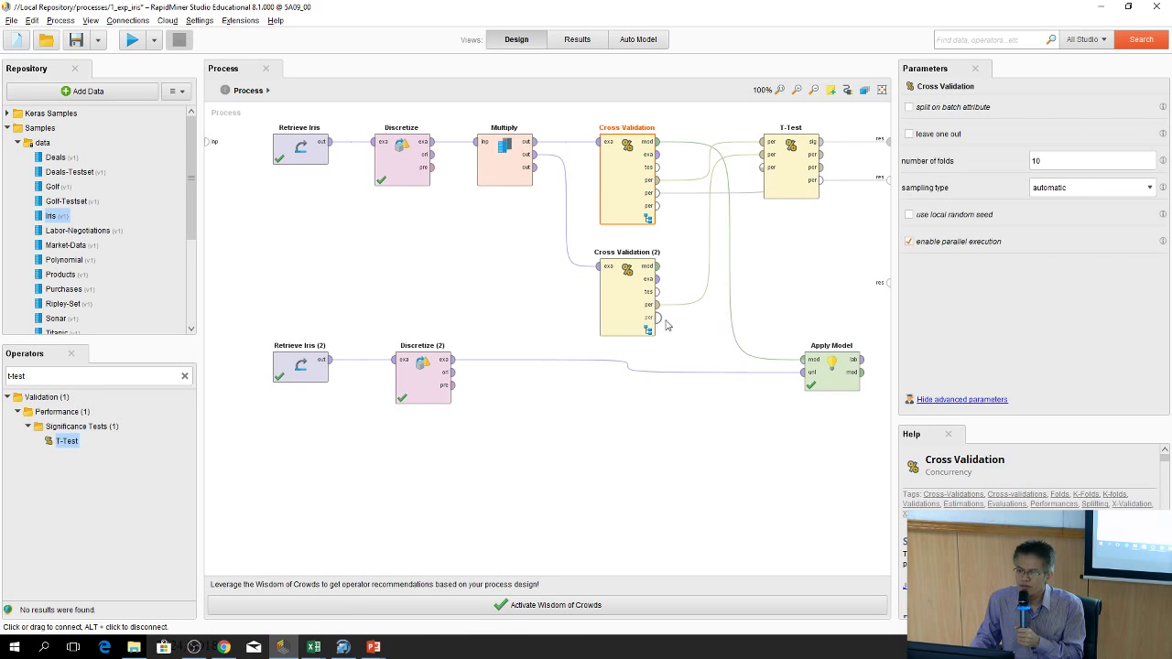
{"action": "left_click_drag", "start_coordinate": [657, 317], "coordinate": [890, 291]}
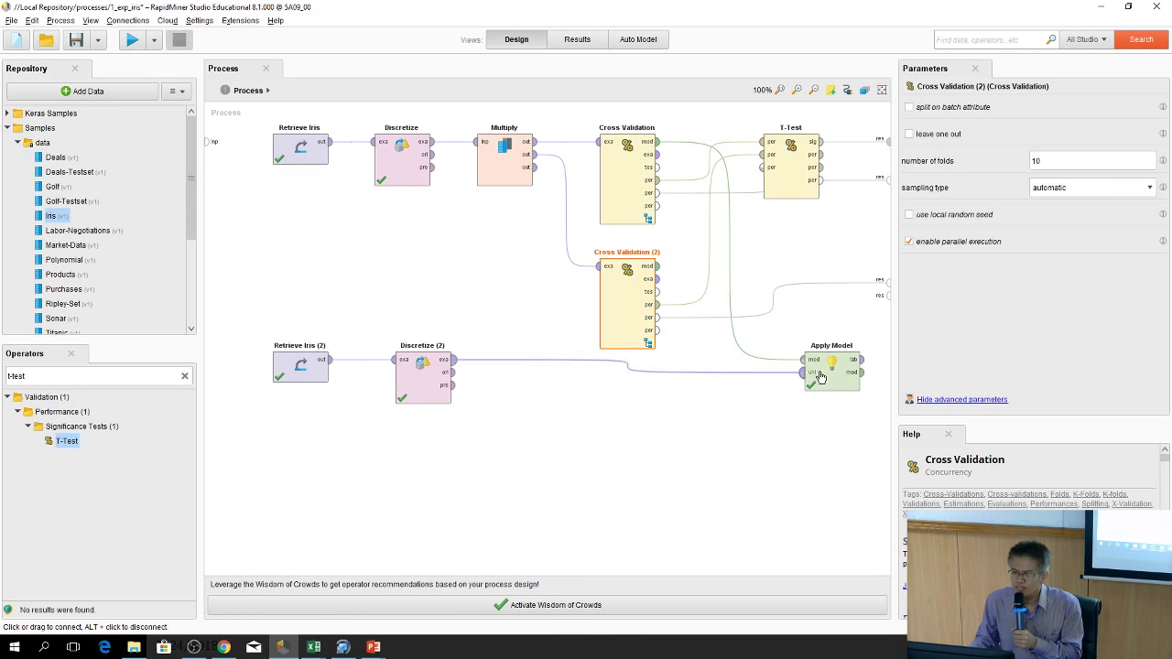
Nudge Apply Model left and wire its lab and mod outputs to result ports
{"action": "left_click_drag", "start_coordinate": [804, 375], "coordinate": [765, 378]}
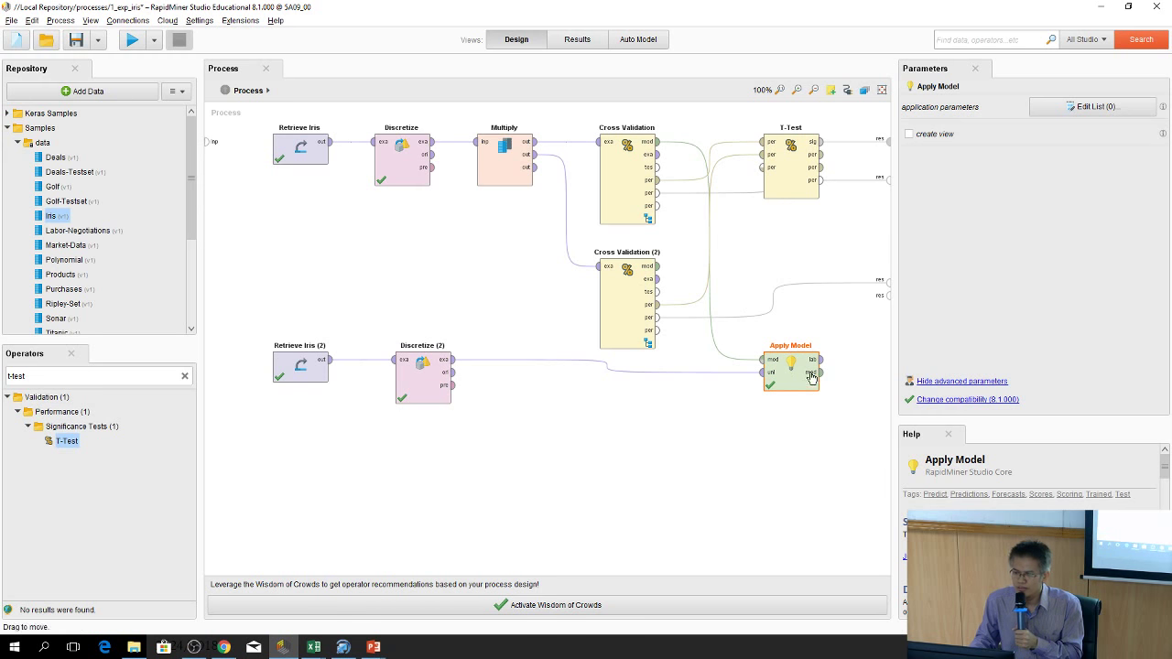
{"action": "left_click_drag", "start_coordinate": [820, 359], "coordinate": [886, 296]}
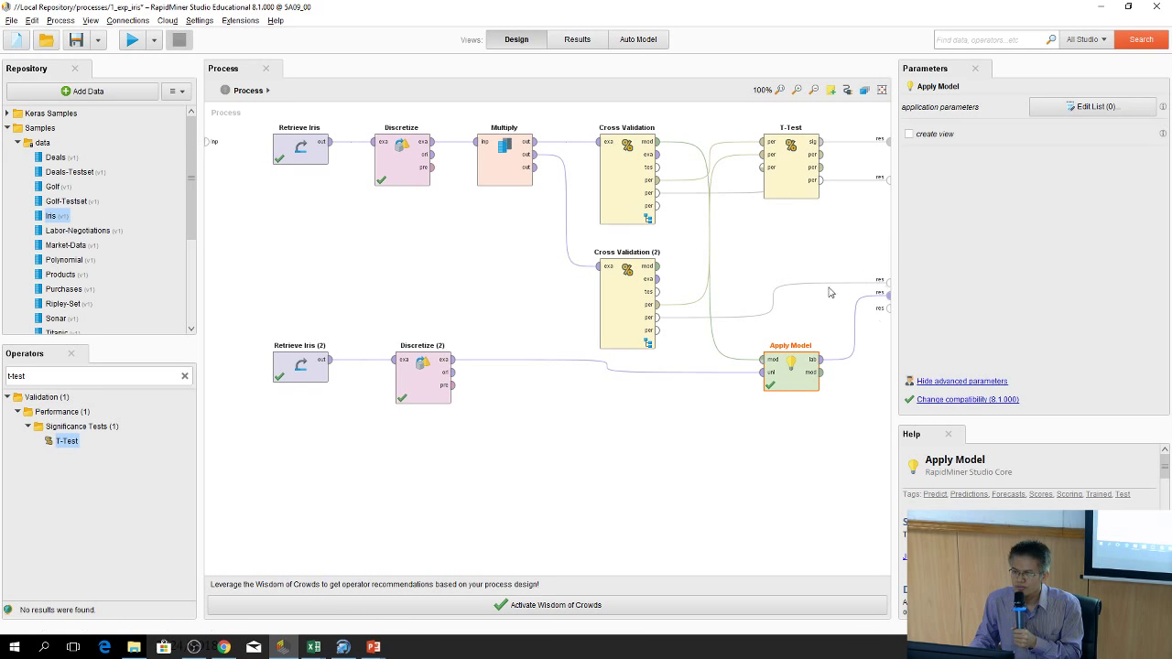
{"action": "left_click_drag", "start_coordinate": [820, 372], "coordinate": [888, 309]}
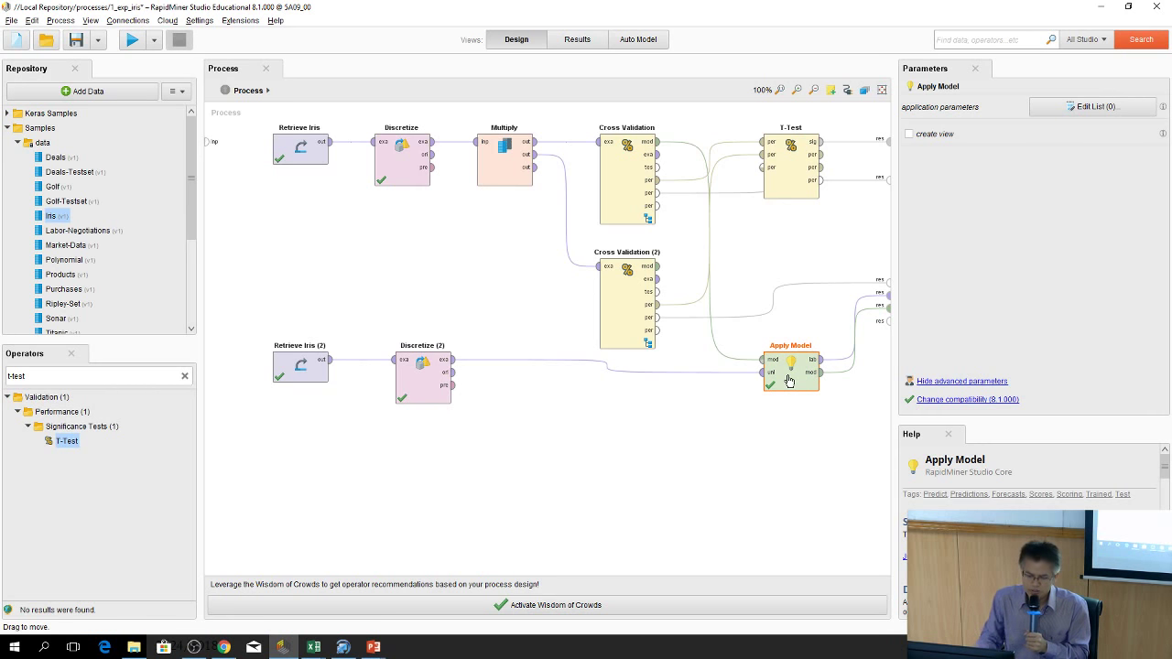
Paste a copy, Apply Model (4), fed by Cross Validation (2)'s model, output to results
{"action": "key", "text": "ctrl+v"}
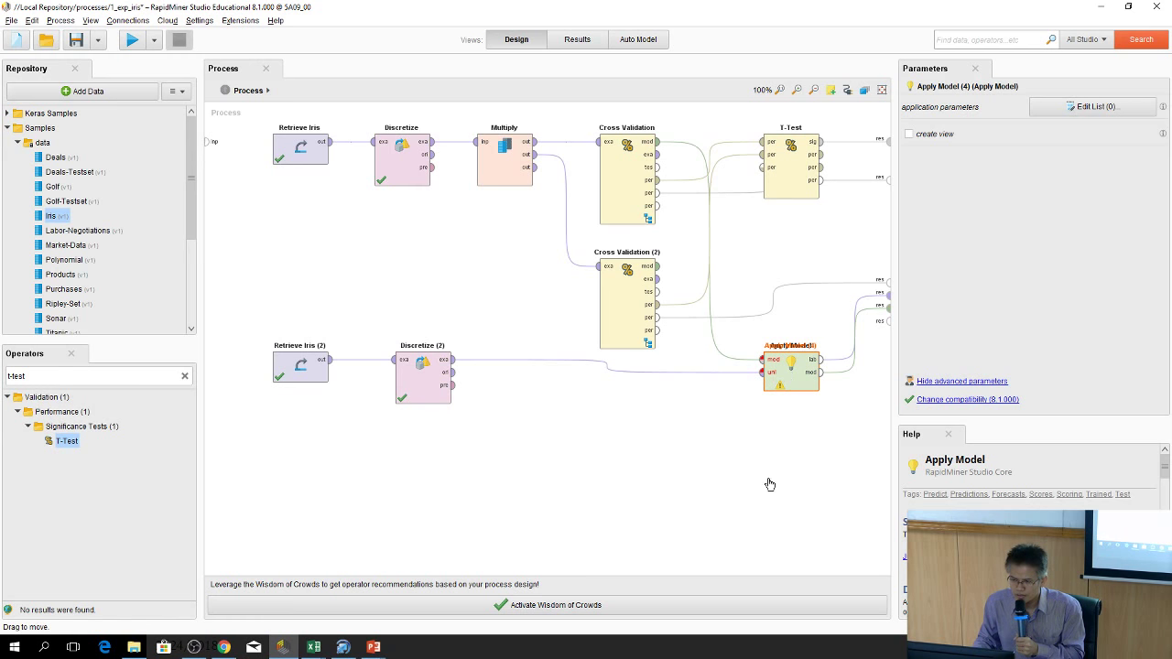
{"action": "left_click_drag", "start_coordinate": [790, 366], "coordinate": [789, 452]}
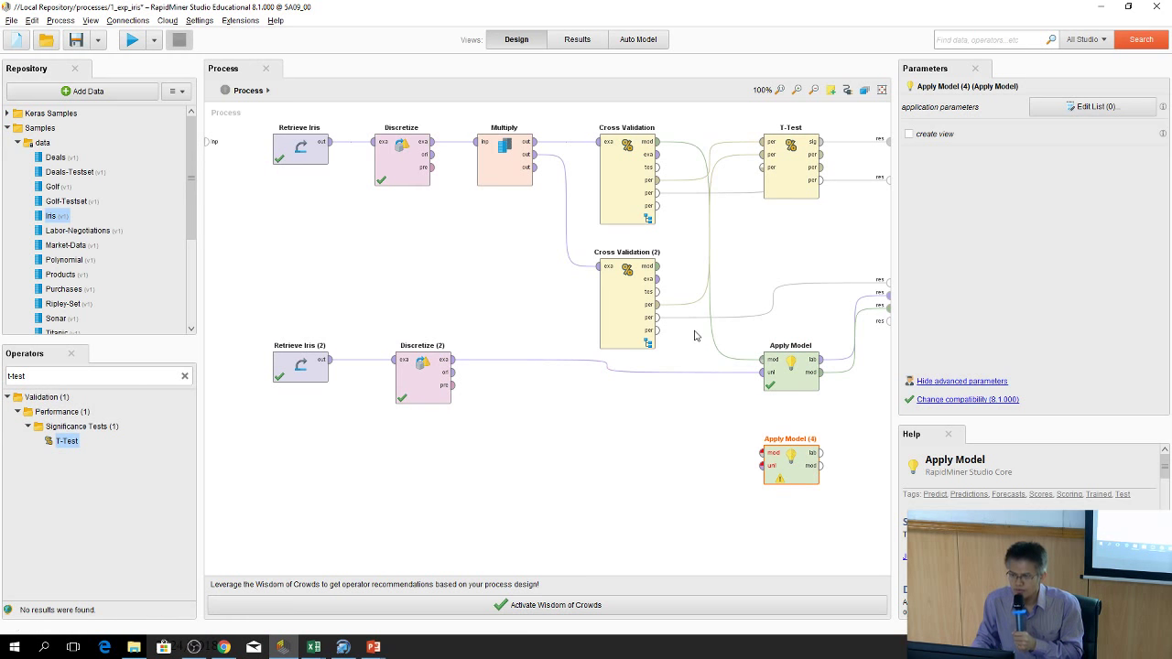
{"action": "left_click_drag", "start_coordinate": [659, 277], "coordinate": [888, 320]}
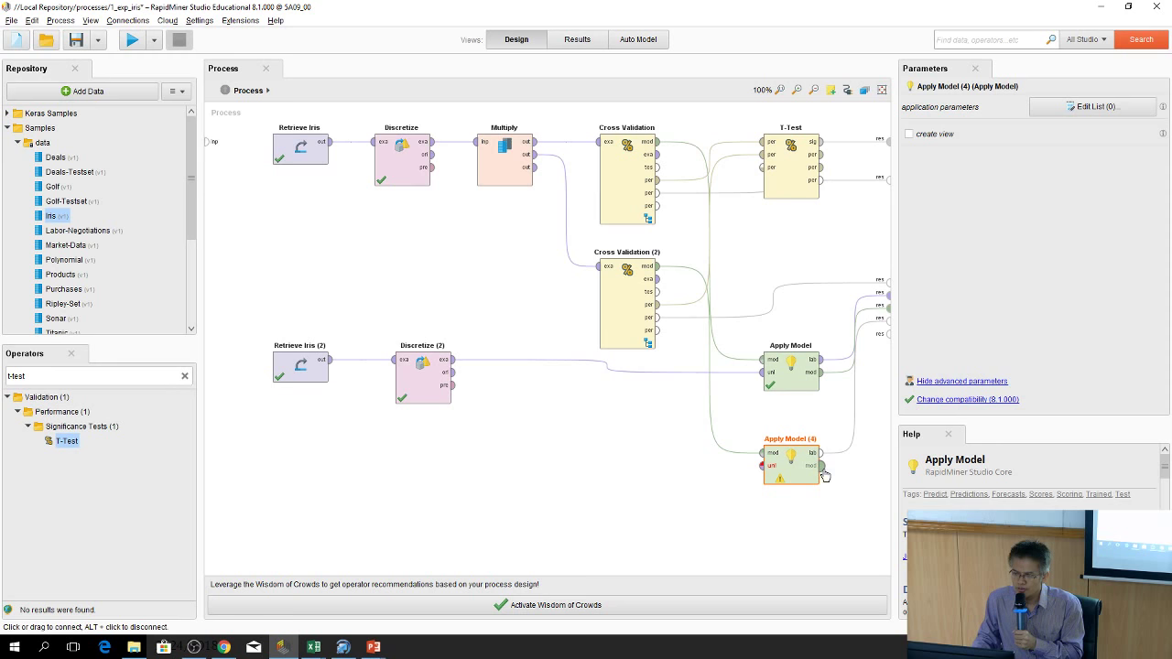
{"action": "left_click_drag", "start_coordinate": [821, 466], "coordinate": [887, 335]}
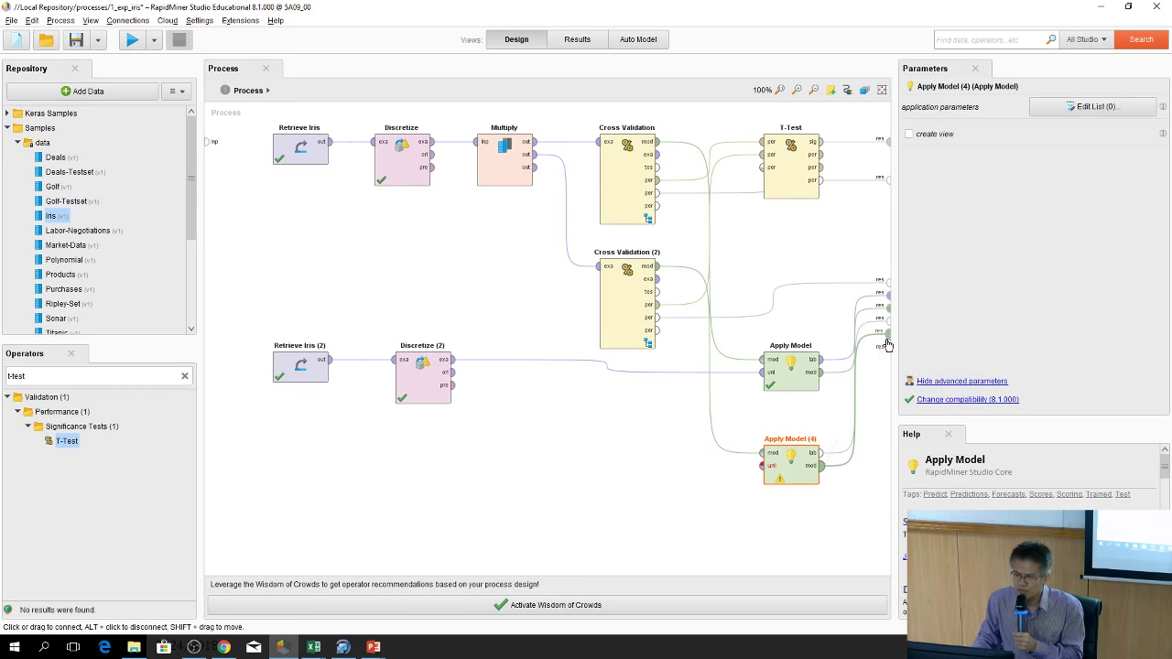
Feed Discretize (2)'s data into Apply Model (4) through a Multiply (2) operator
{"action": "left_click", "coordinate": [798, 384]}
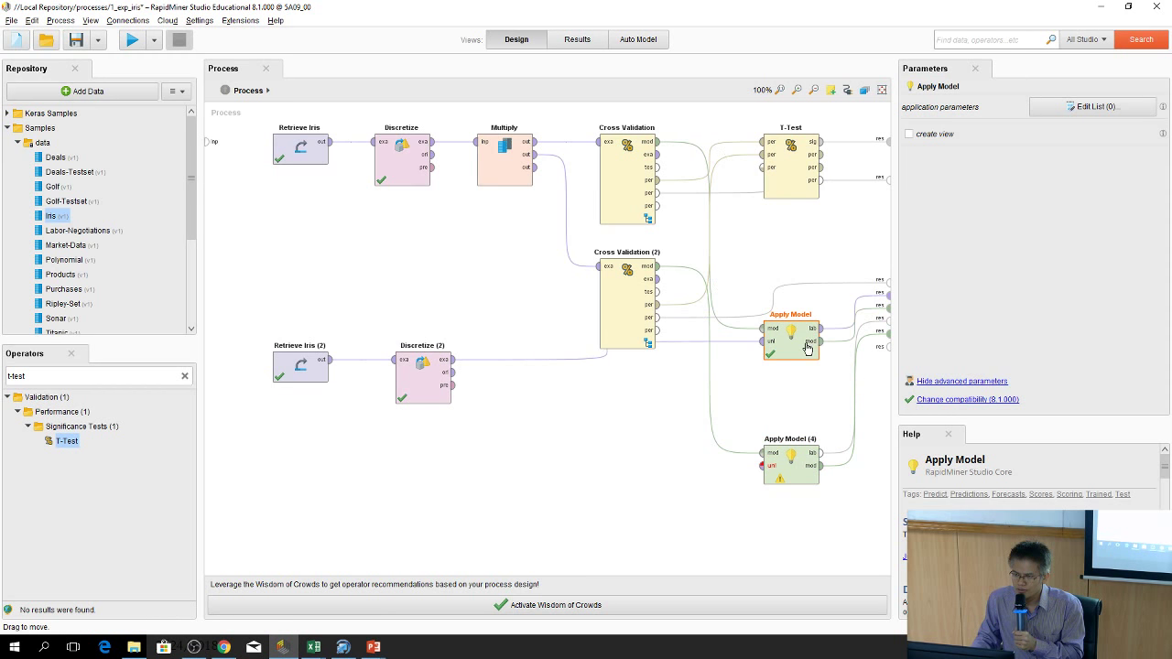
{"action": "left_click_drag", "start_coordinate": [632, 295], "coordinate": [590, 300]}
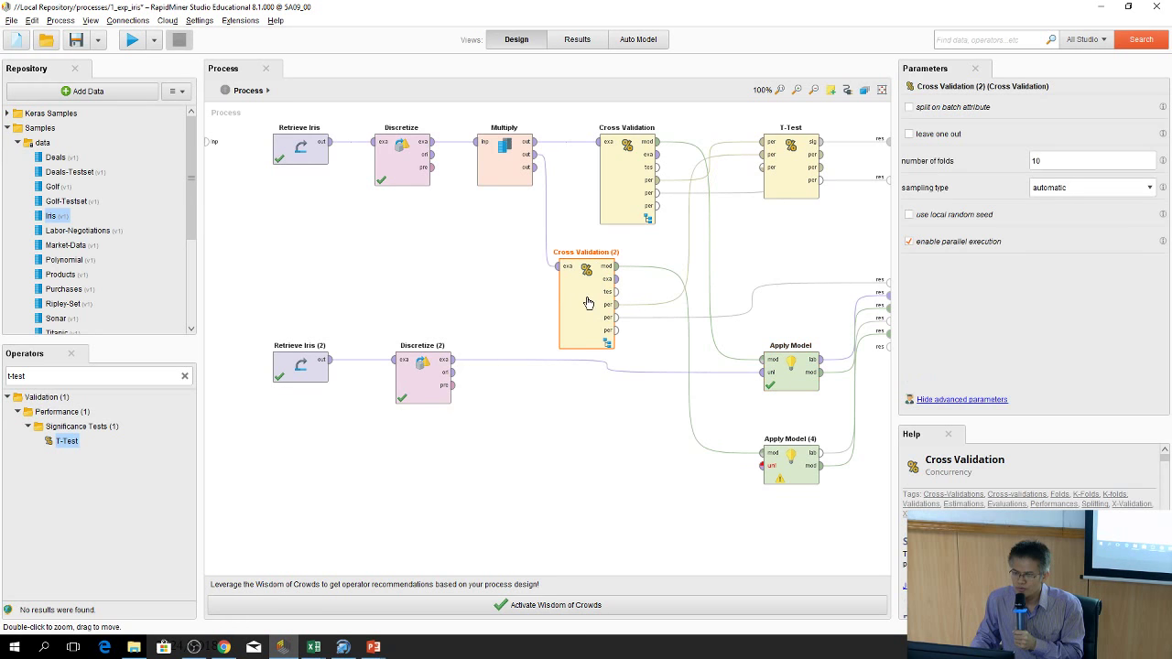
{"action": "left_click", "coordinate": [621, 209]}
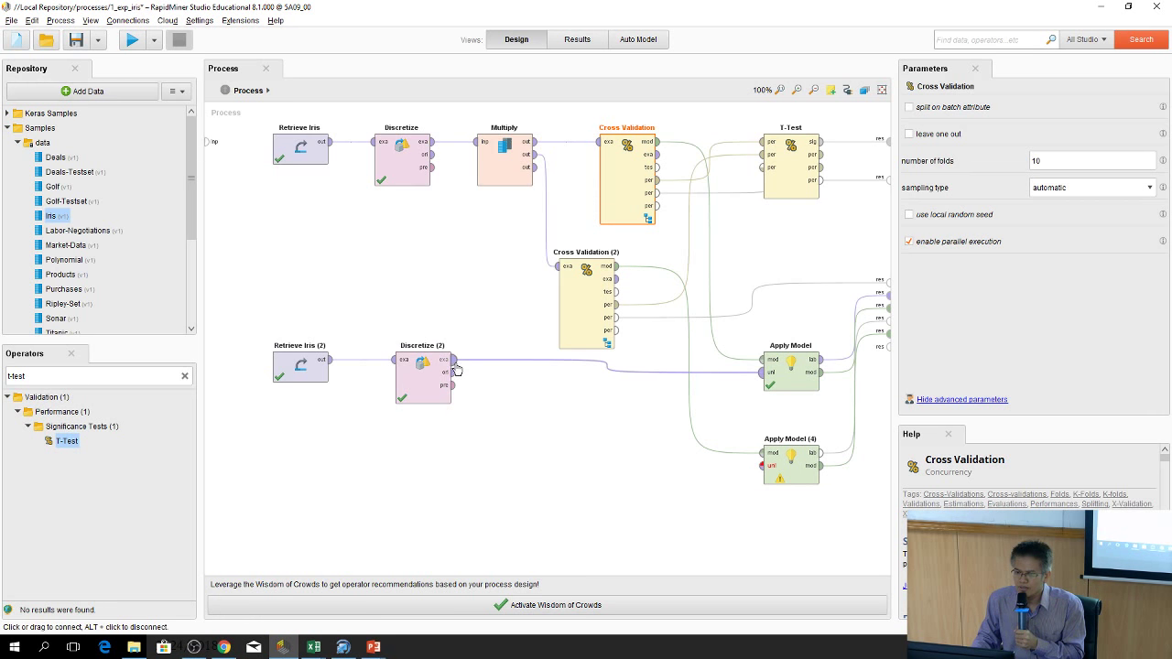
{"action": "mouse_move", "coordinate": [456, 366]}
{"action": "left_click_drag", "start_coordinate": [457, 366], "coordinate": [762, 469]}
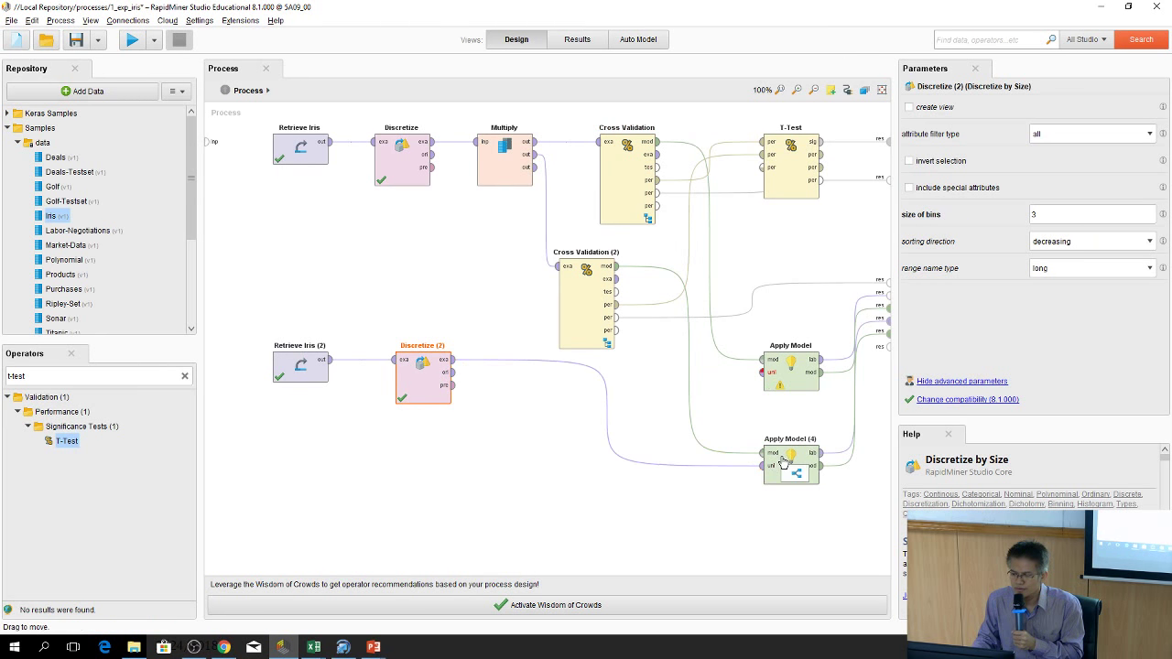
{"action": "left_click_drag", "start_coordinate": [601, 396], "coordinate": [580, 430]}
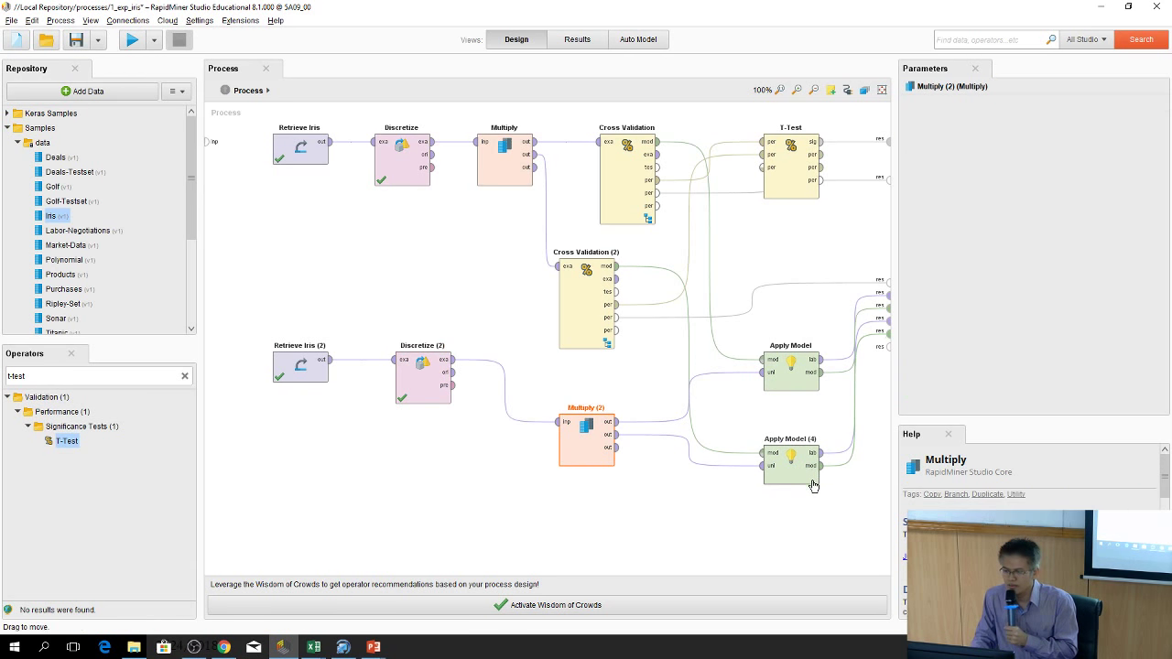
Reassign both Apply Models' outputs to lower result ports and run the process
{"action": "left_click", "coordinate": [893, 333]}
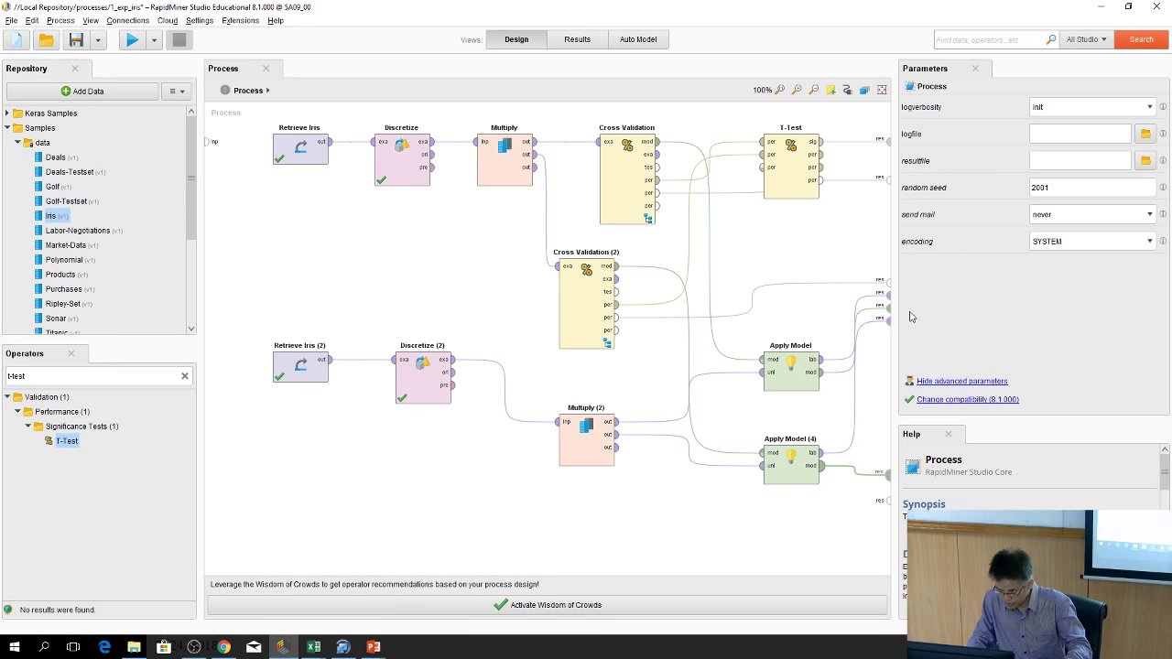
{"action": "left_click_drag", "start_coordinate": [888, 325], "coordinate": [887, 434]}
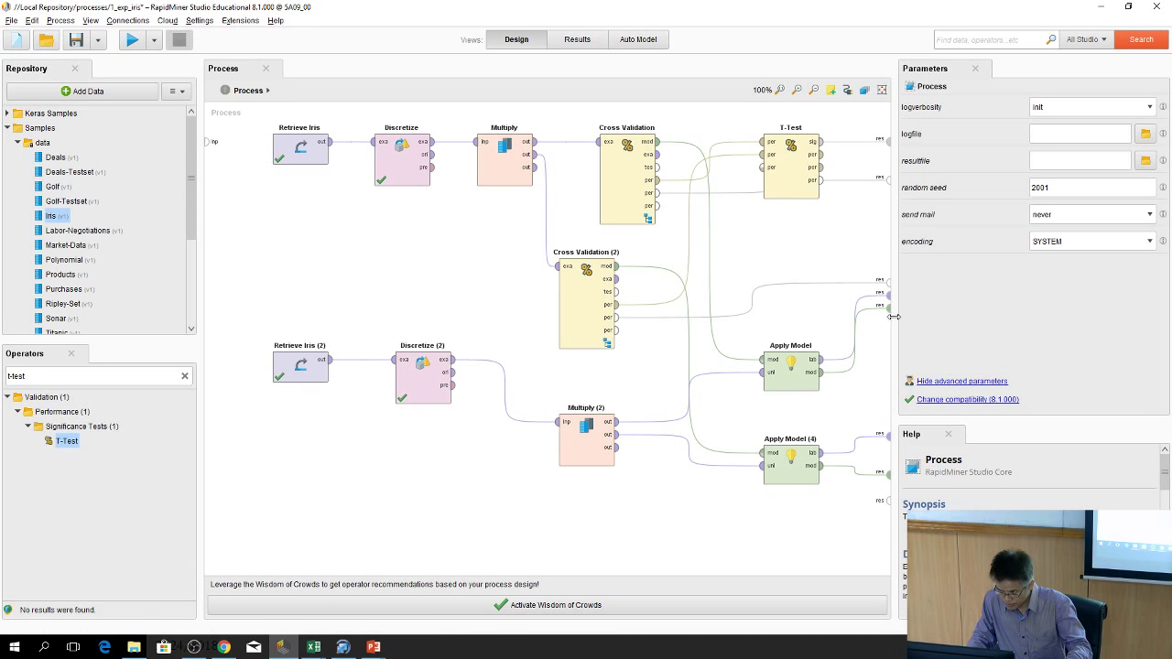
{"action": "left_click_drag", "start_coordinate": [889, 307], "coordinate": [888, 383]}
{"action": "left_click_drag", "start_coordinate": [889, 300], "coordinate": [888, 333]}
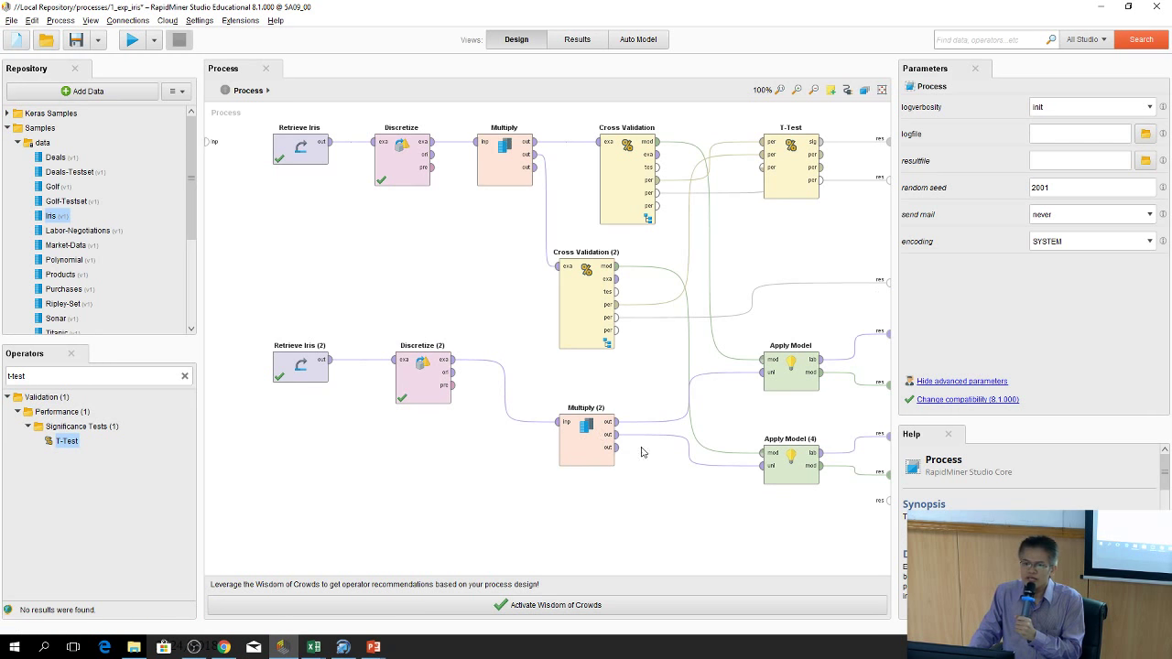
{"action": "left_click", "coordinate": [132, 40]}
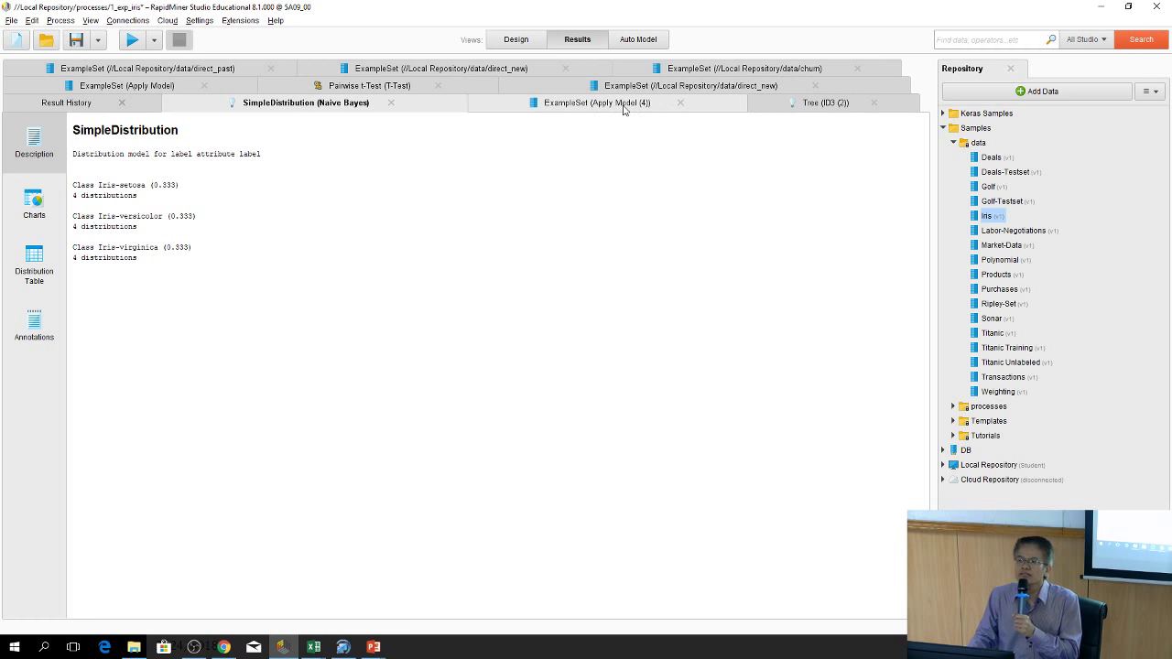
Check the Pairwise t-Test's 0.621 significance value, then return to Design view
{"action": "left_click", "coordinate": [389, 86]}
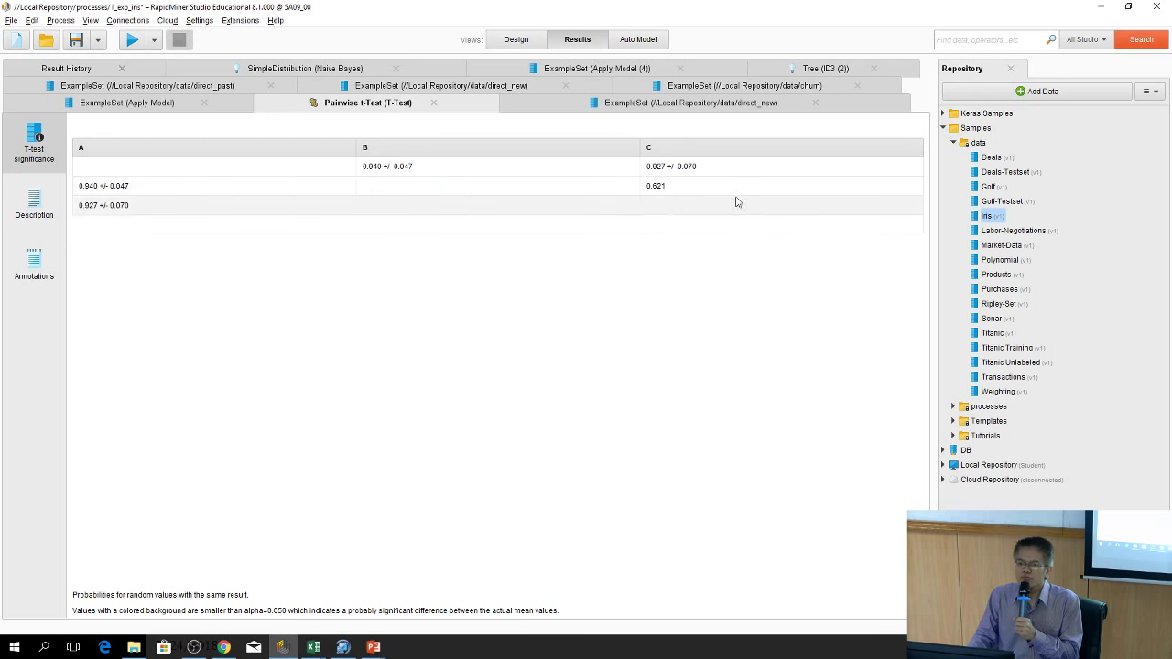
{"action": "left_click", "coordinate": [659, 188]}
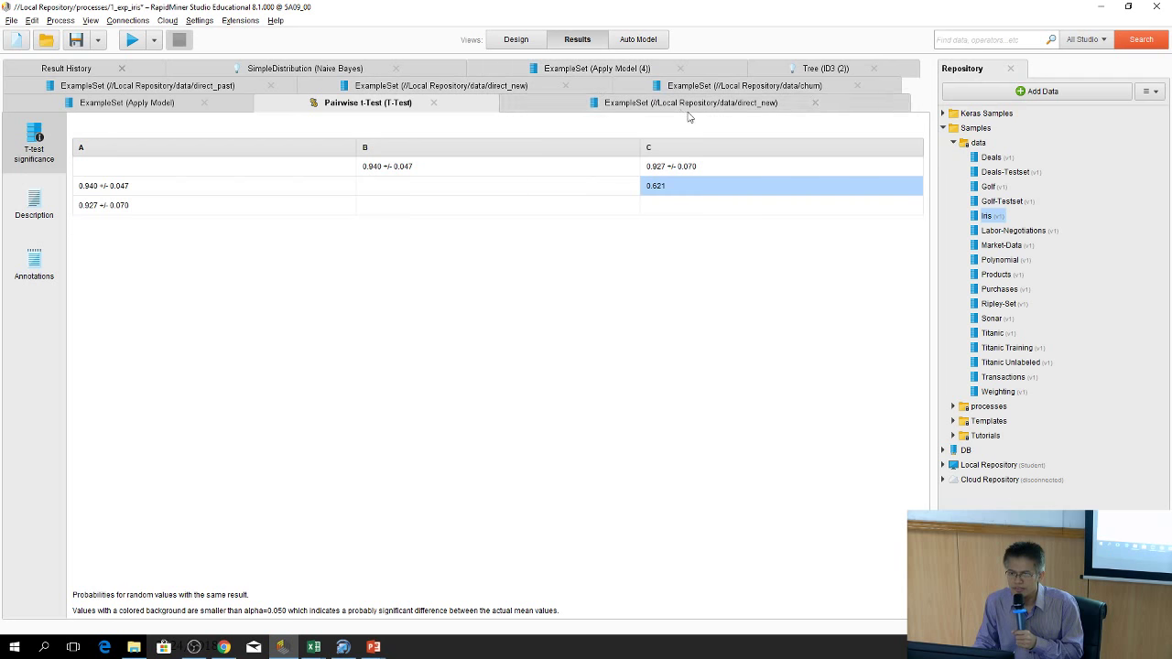
{"action": "left_click", "coordinate": [516, 39]}
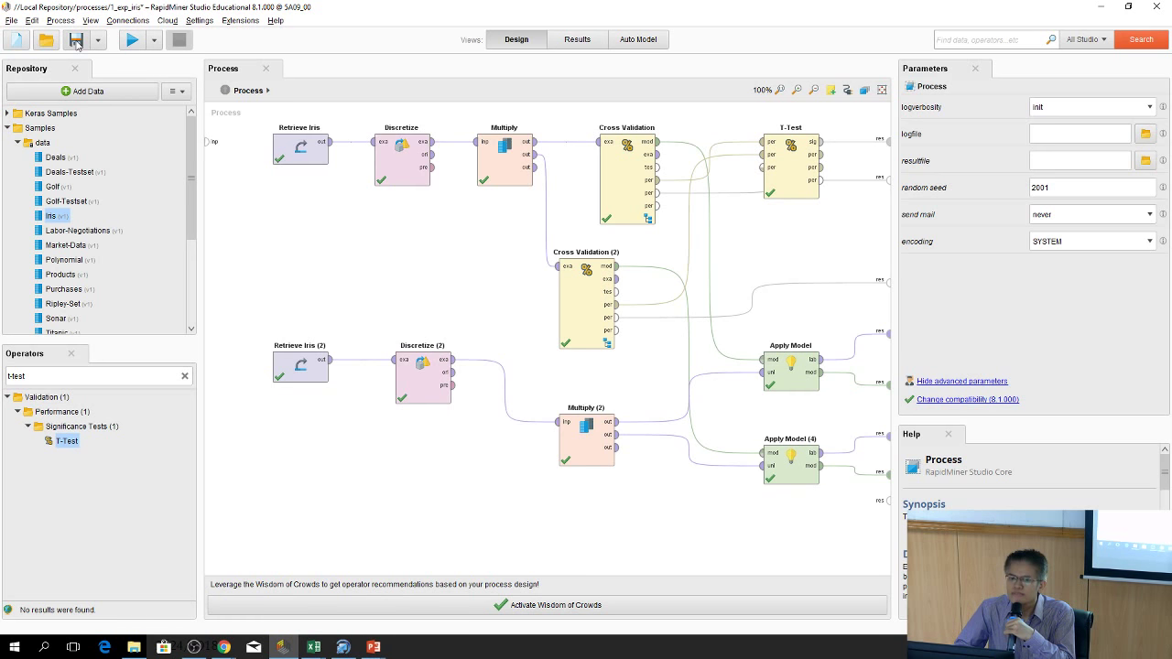
Save the Iris comparison process
{"action": "left_click", "coordinate": [11, 20]}
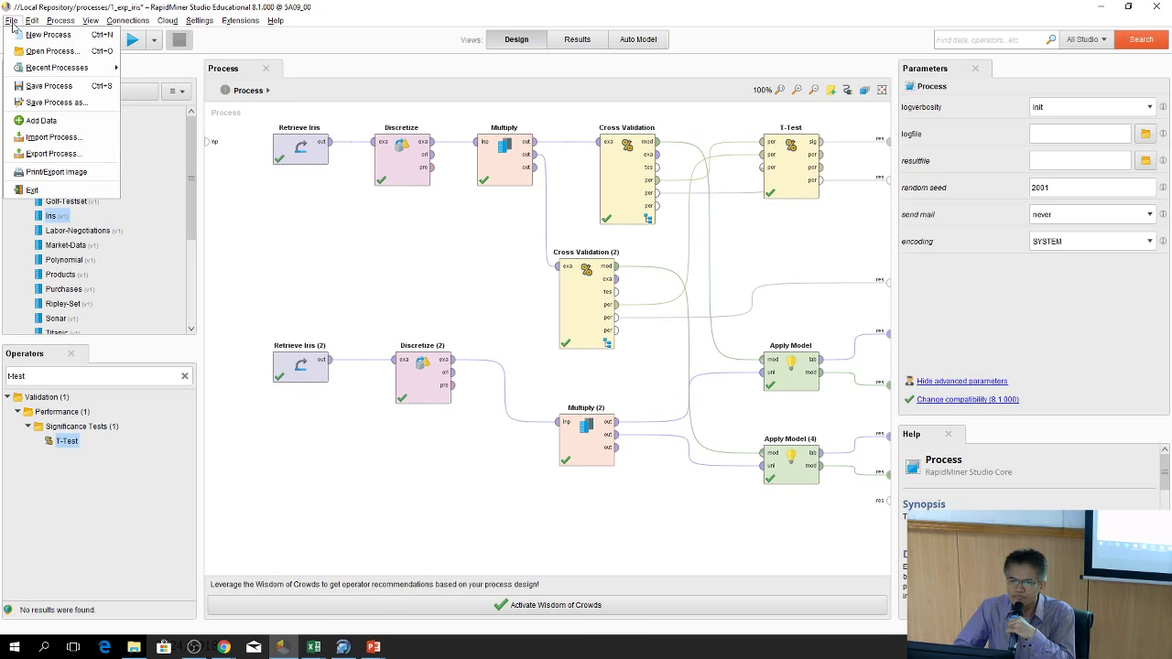
{"action": "left_click", "coordinate": [51, 86]}
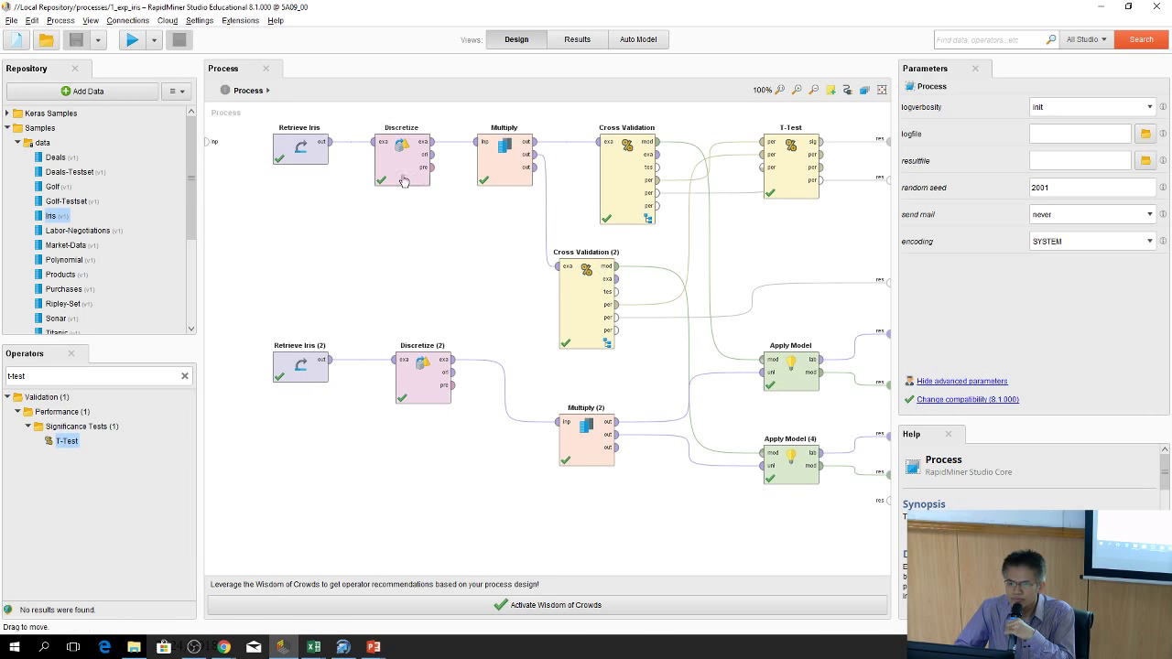
{"action": "left_click", "coordinate": [11, 20]}
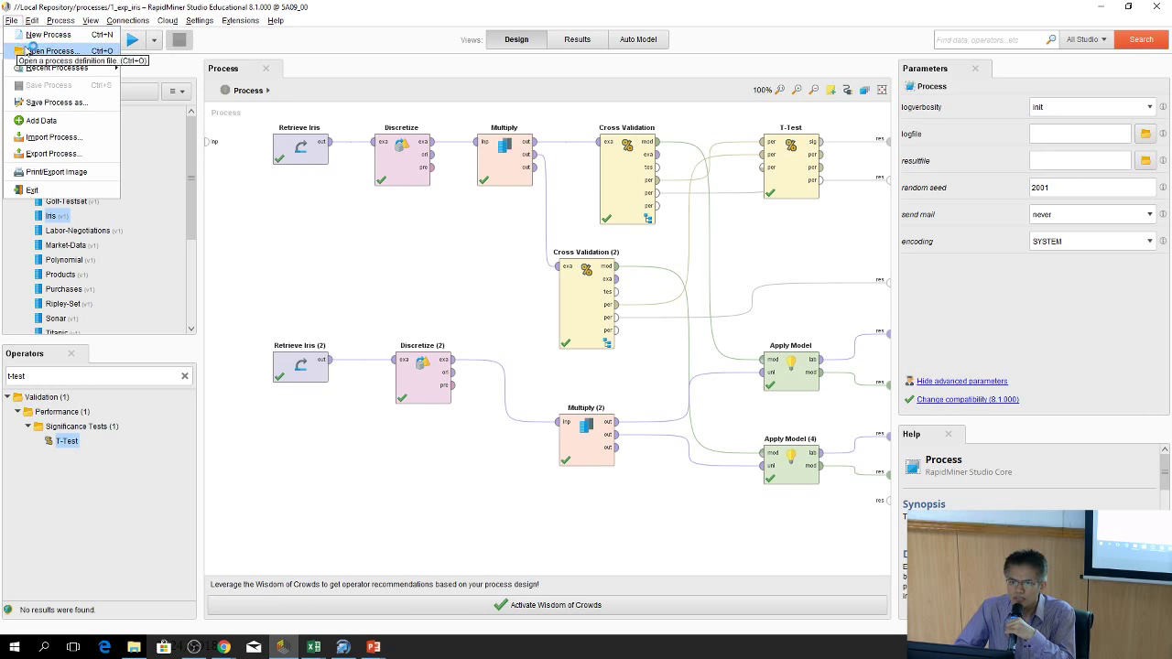
{"action": "left_click", "coordinate": [238, 202]}
Start a new blank process, collapse the Samples folder, and launch Add Data
{"action": "left_click", "coordinate": [15, 40]}
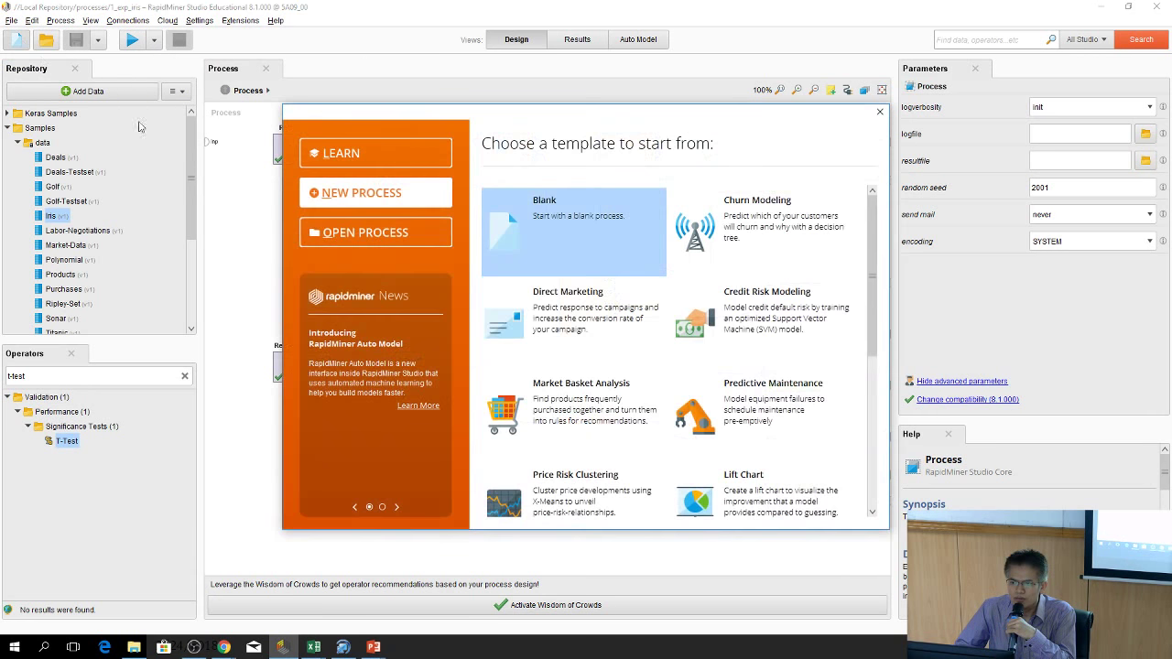
{"action": "left_click", "coordinate": [540, 227]}
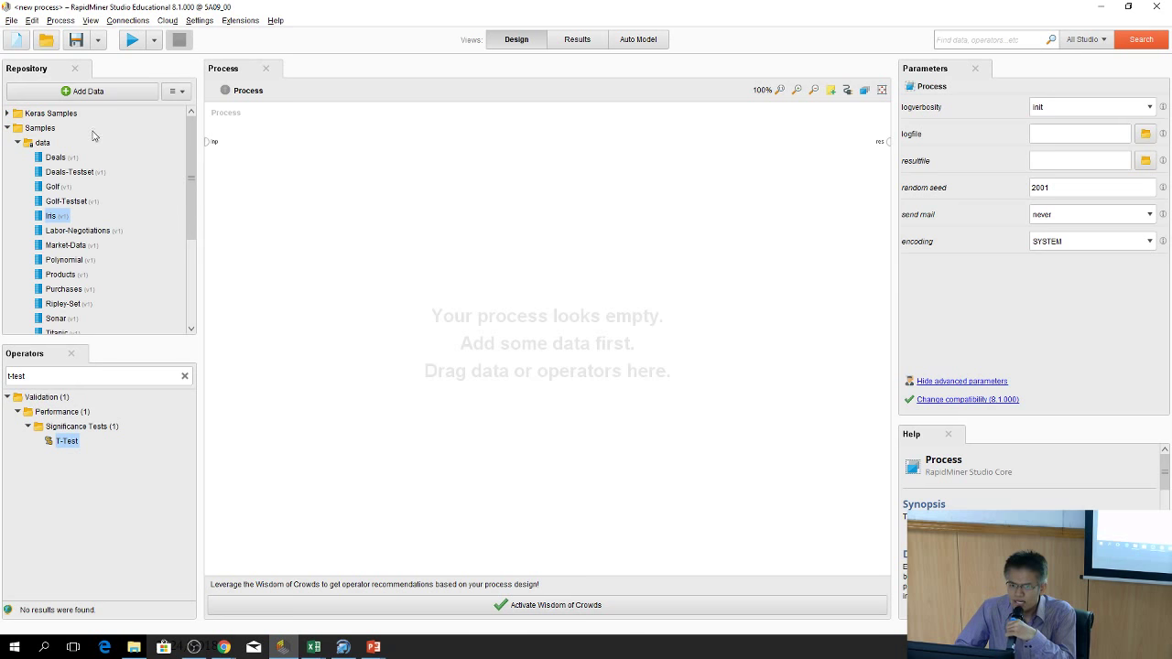
{"action": "left_click", "coordinate": [18, 142]}
{"action": "left_click", "coordinate": [7, 128]}
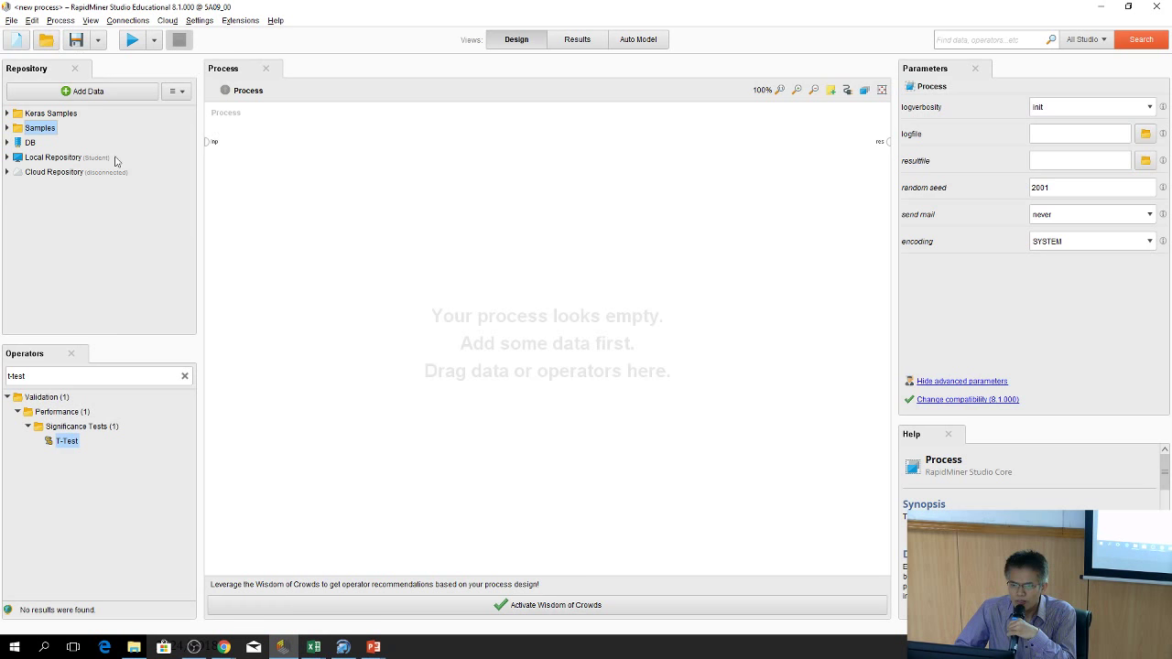
{"action": "left_click_drag", "start_coordinate": [67, 440], "coordinate": [247, 113]}
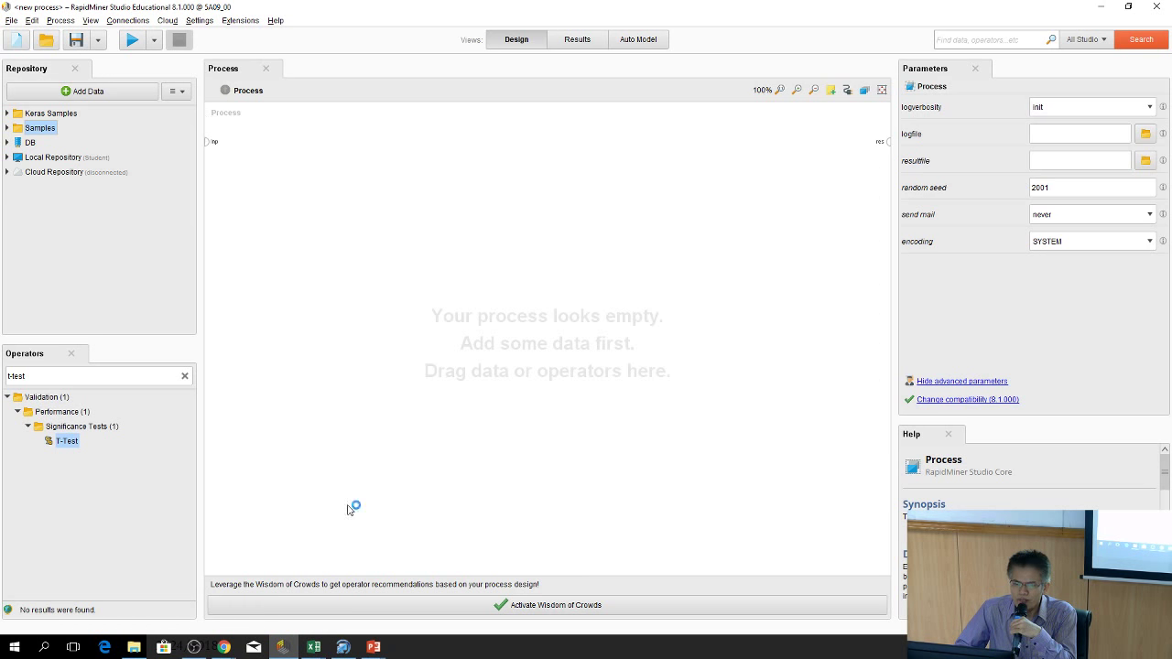
{"action": "left_click", "coordinate": [95, 94]}
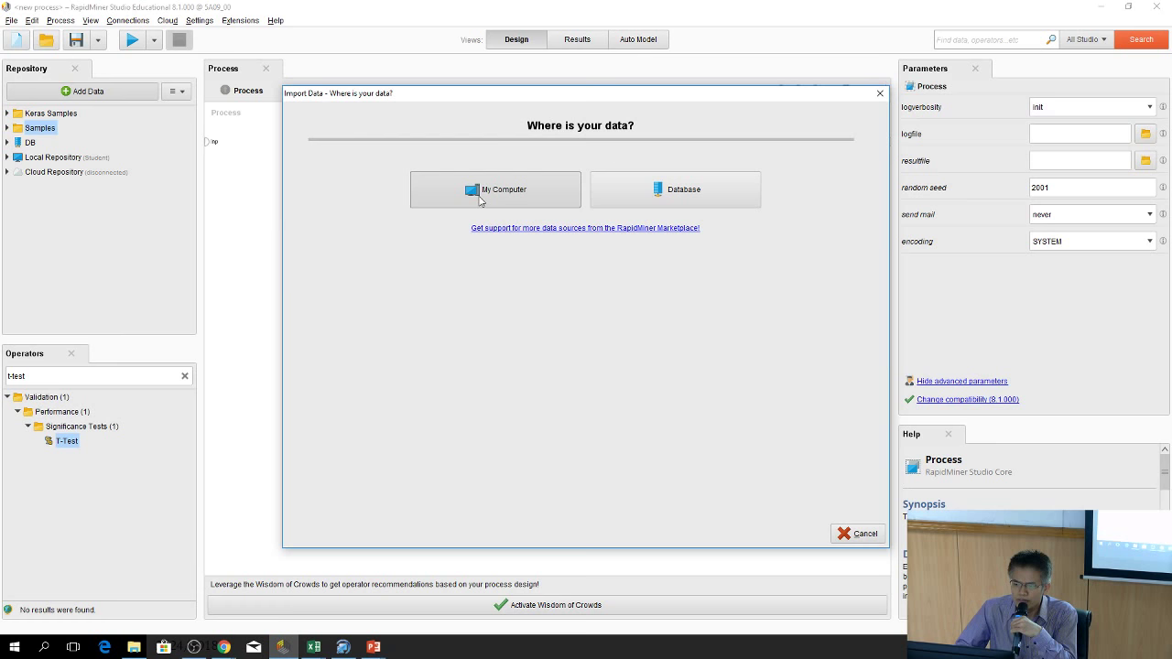
Select churn.xlsx from the course folder in Downloads and continue to cell selection
{"action": "left_click", "coordinate": [503, 196]}
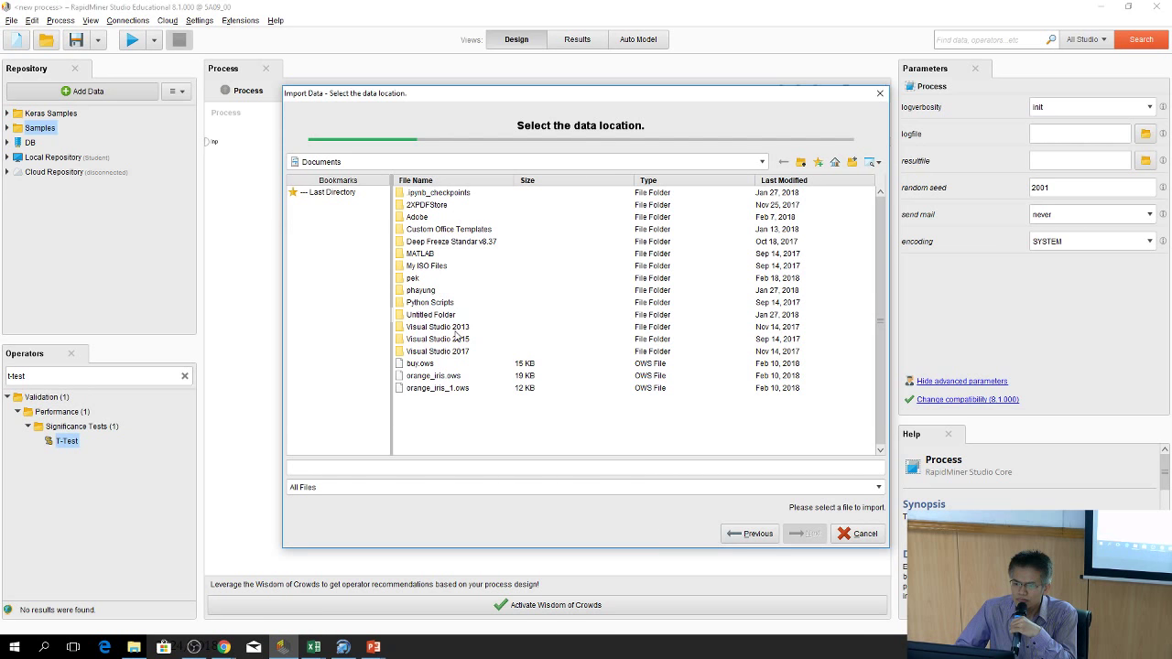
{"action": "left_click", "coordinate": [800, 163]}
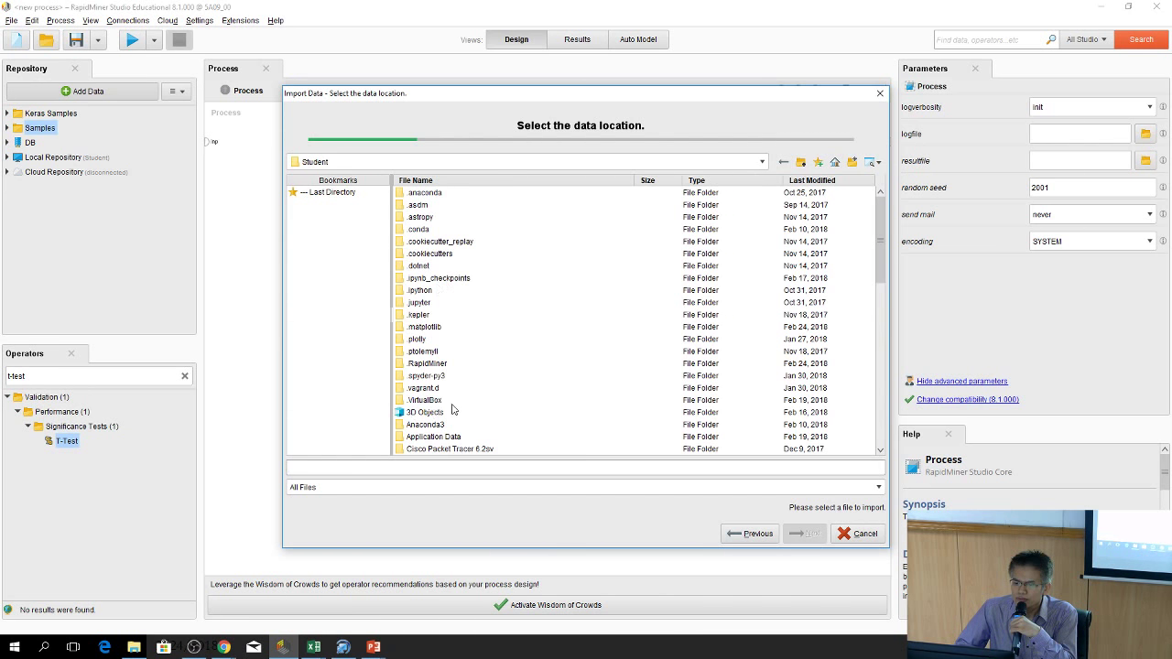
{"action": "scroll", "coordinate": [452, 409], "scroll_direction": "down", "scroll_amount": 3}
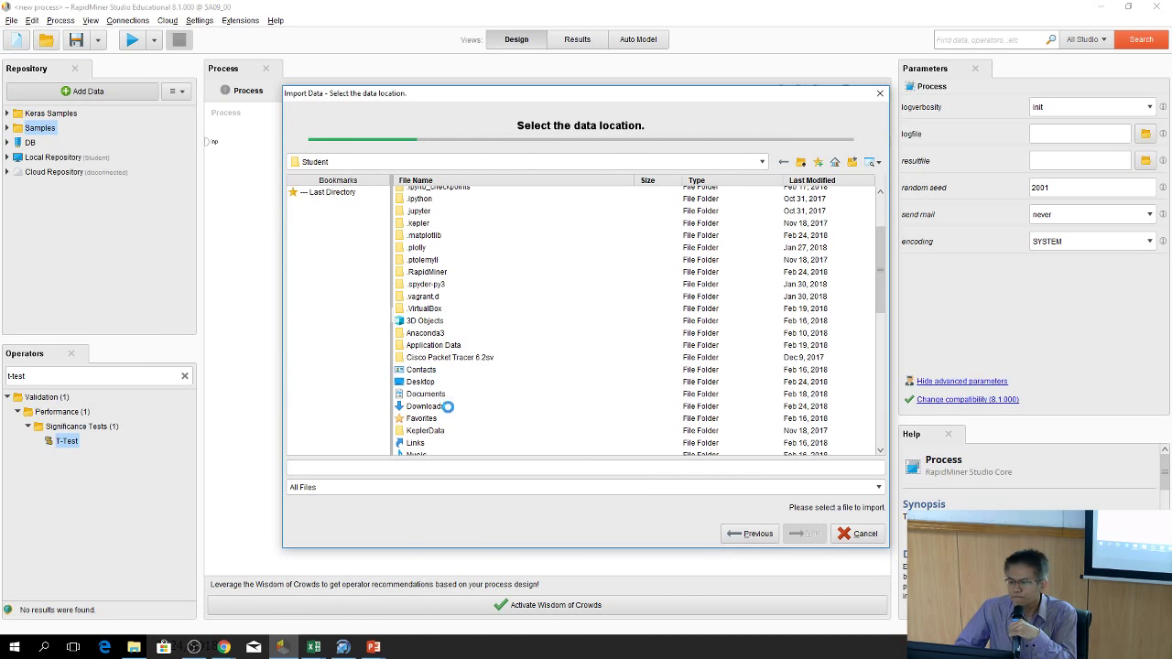
{"action": "double_click", "coordinate": [477, 206]}
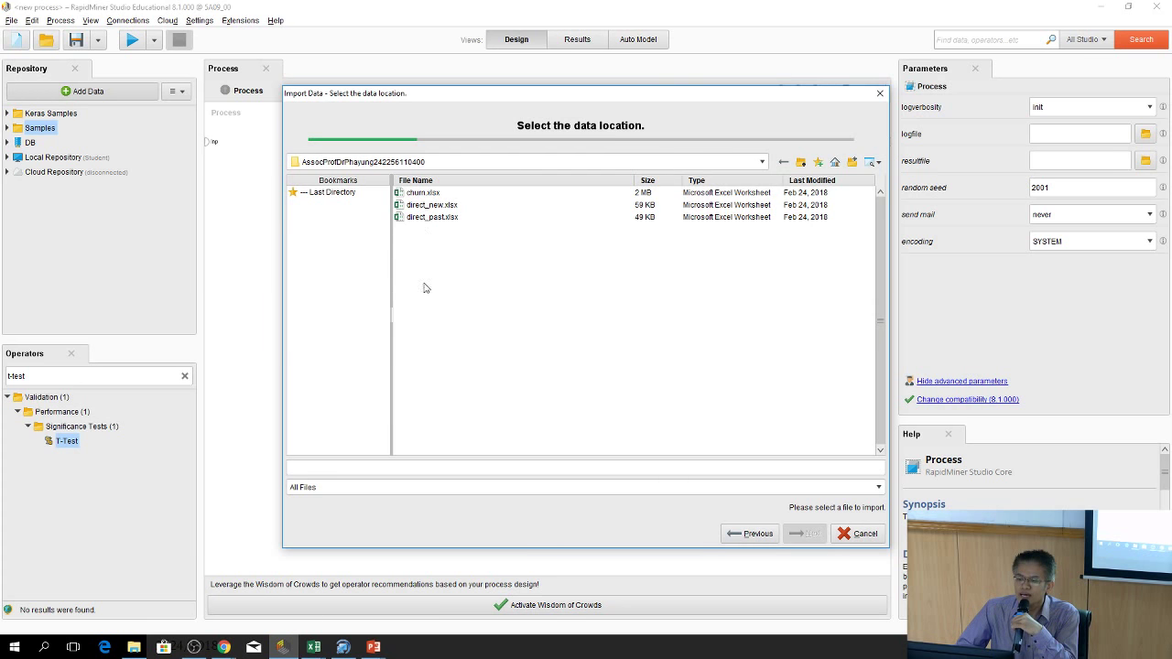
{"action": "left_click", "coordinate": [427, 194]}
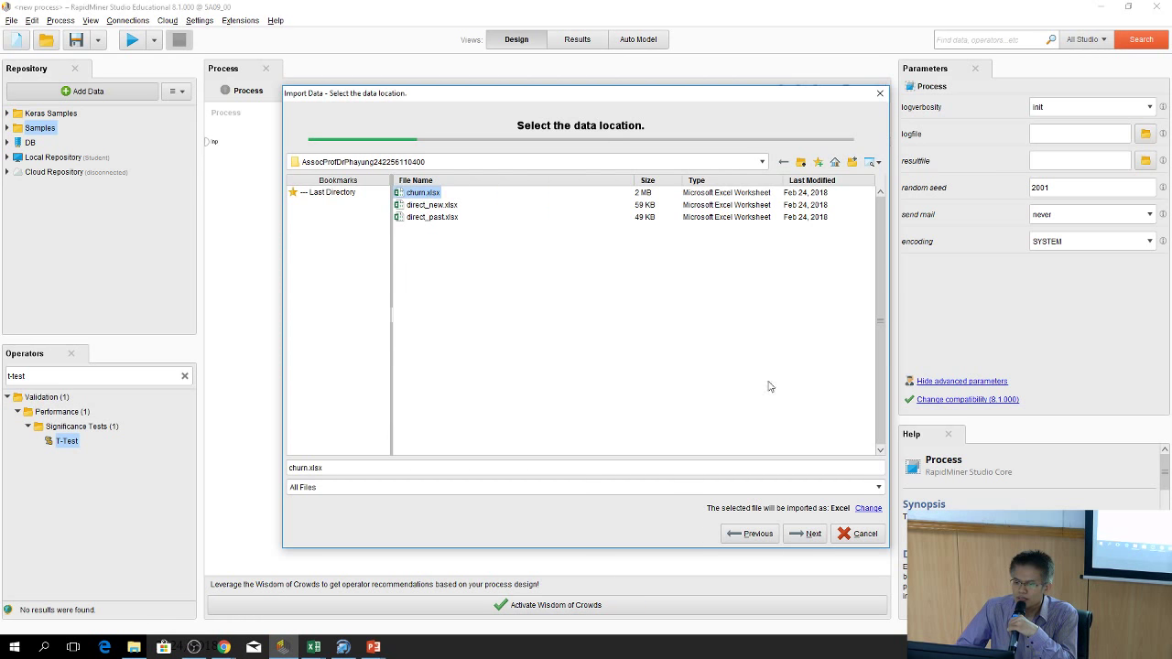
{"action": "left_click", "coordinate": [807, 538]}
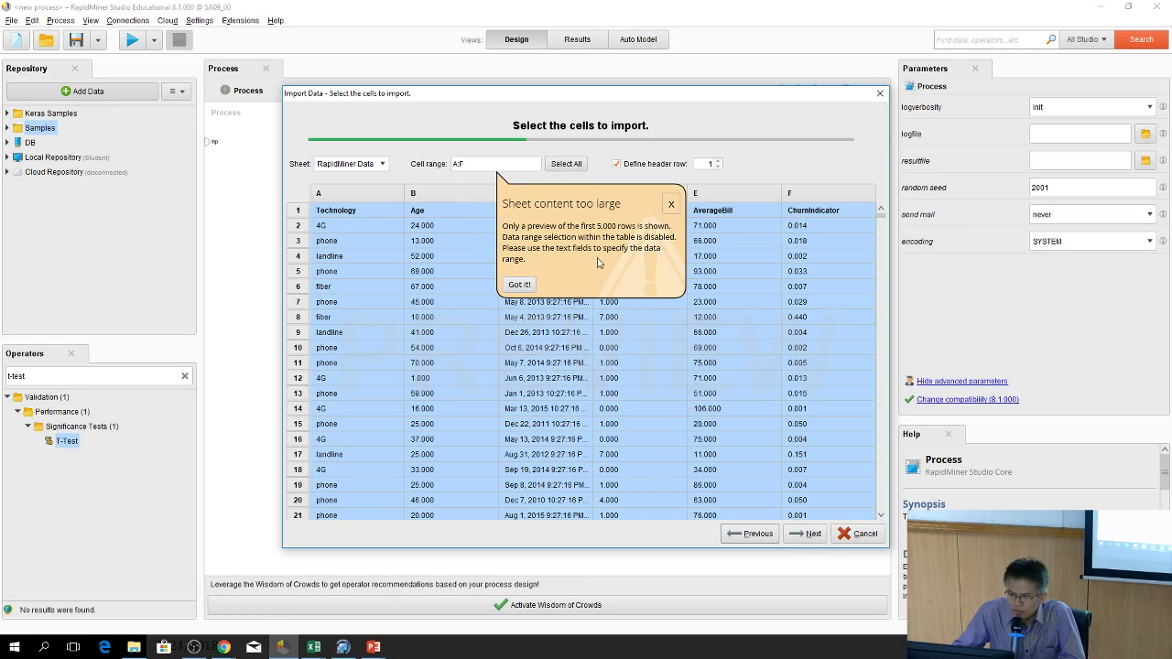
Dismiss the sheet-too-large notice and keep the default churn column formats
{"action": "left_click", "coordinate": [520, 285]}
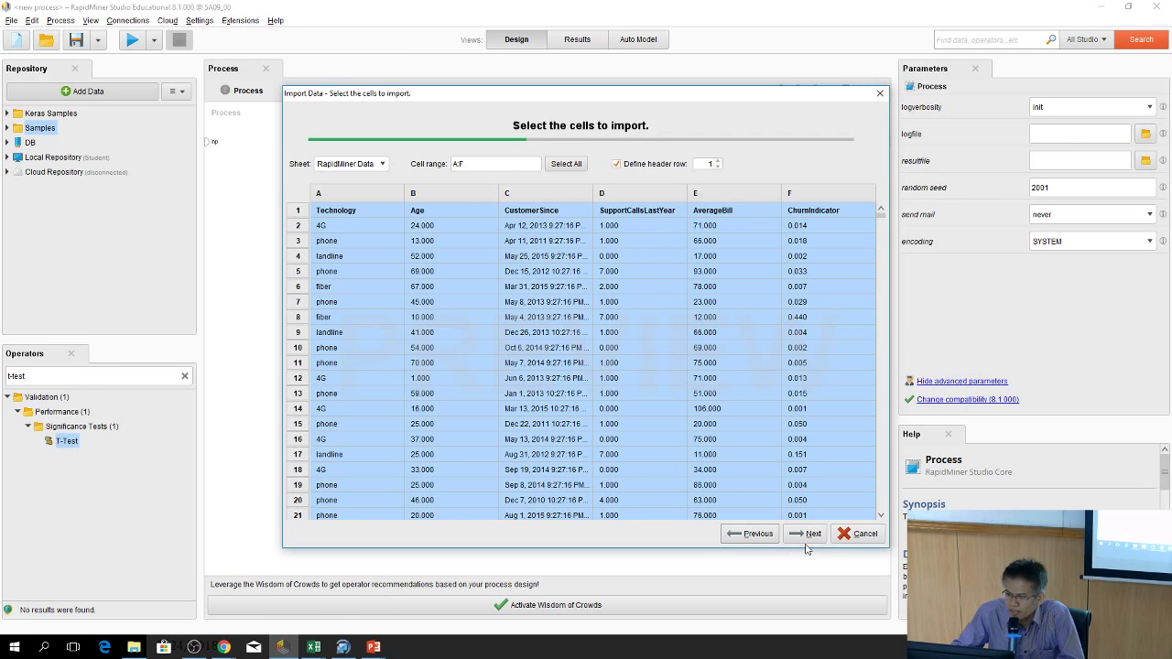
{"action": "left_click", "coordinate": [806, 535]}
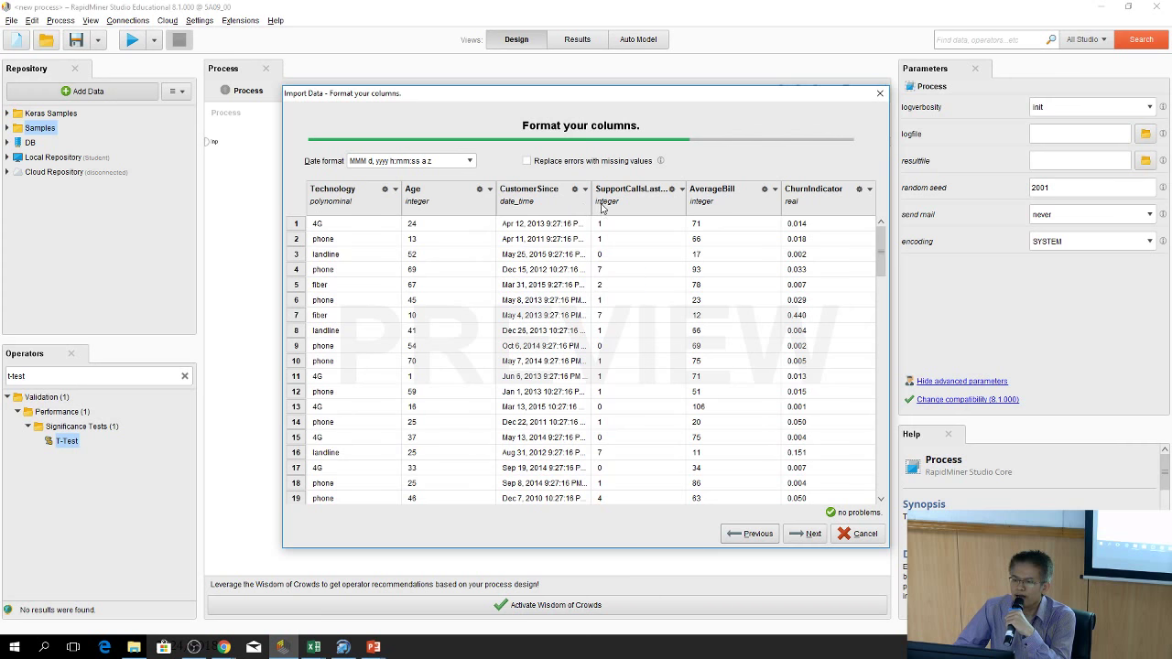
{"action": "left_click_drag", "start_coordinate": [881, 252], "coordinate": [887, 229]}
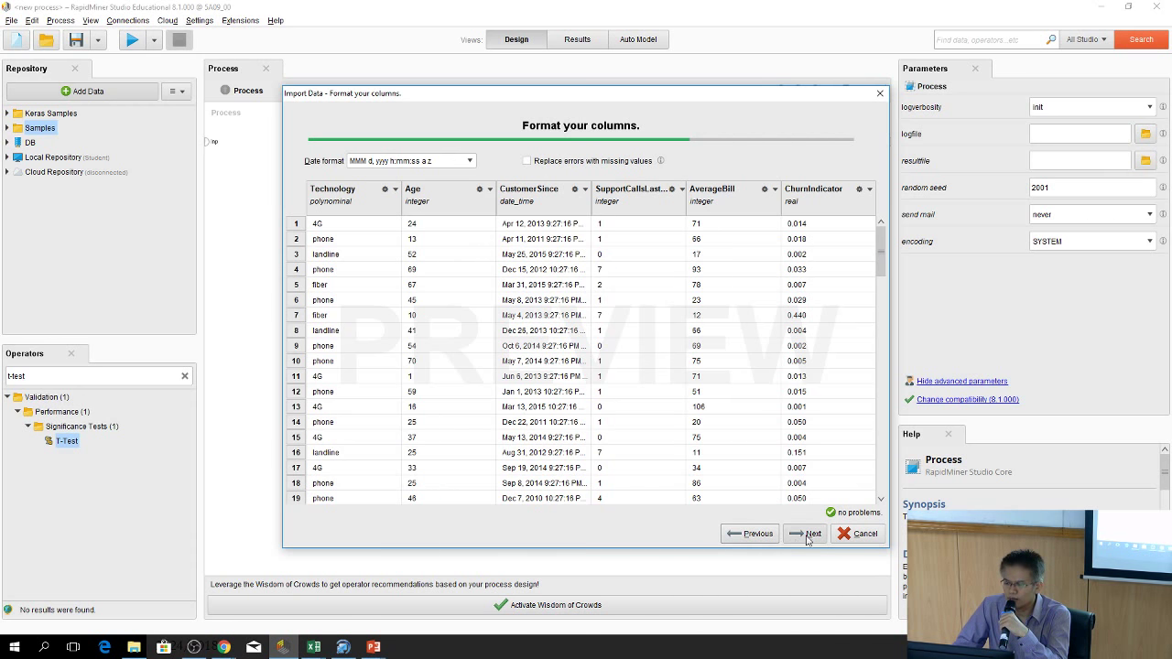
{"action": "left_click", "coordinate": [809, 534]}
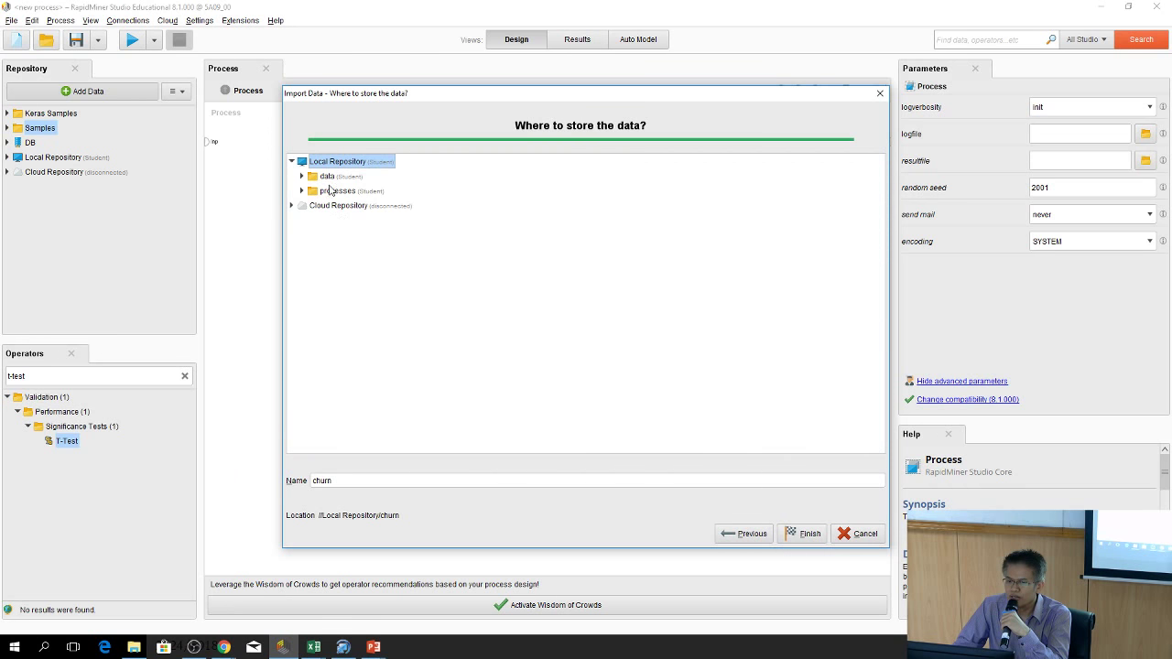
Store the data as churn in Local Repository/data, overwriting the existing churn entry
{"action": "left_click", "coordinate": [324, 177]}
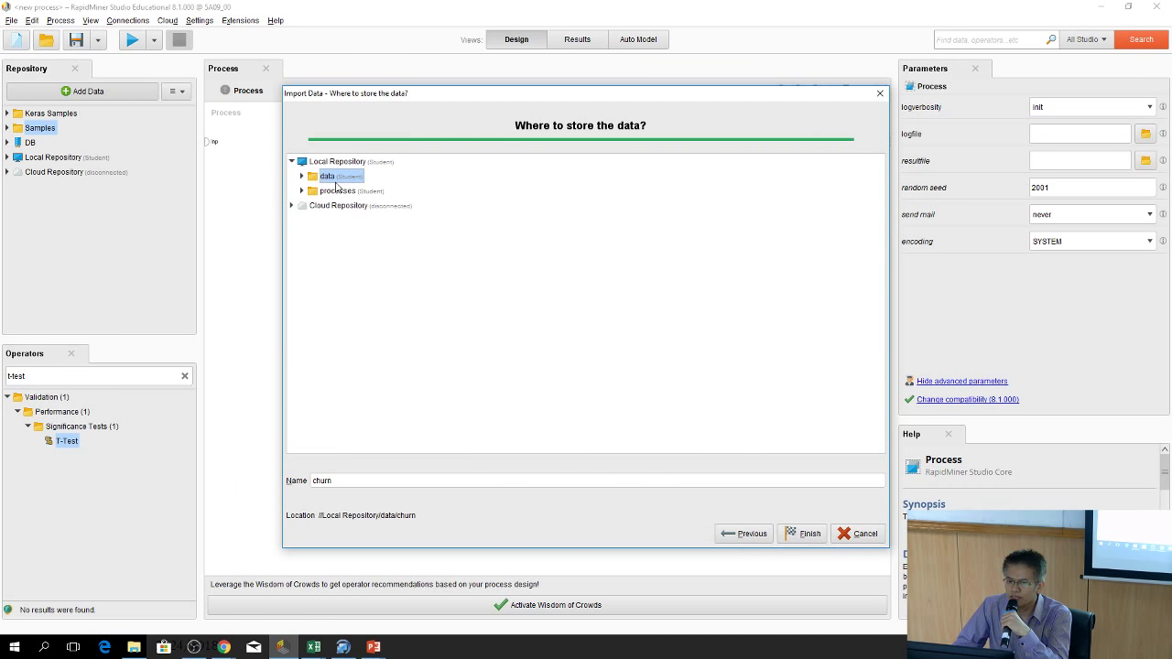
{"action": "left_click_drag", "start_coordinate": [438, 102], "coordinate": [445, 25]}
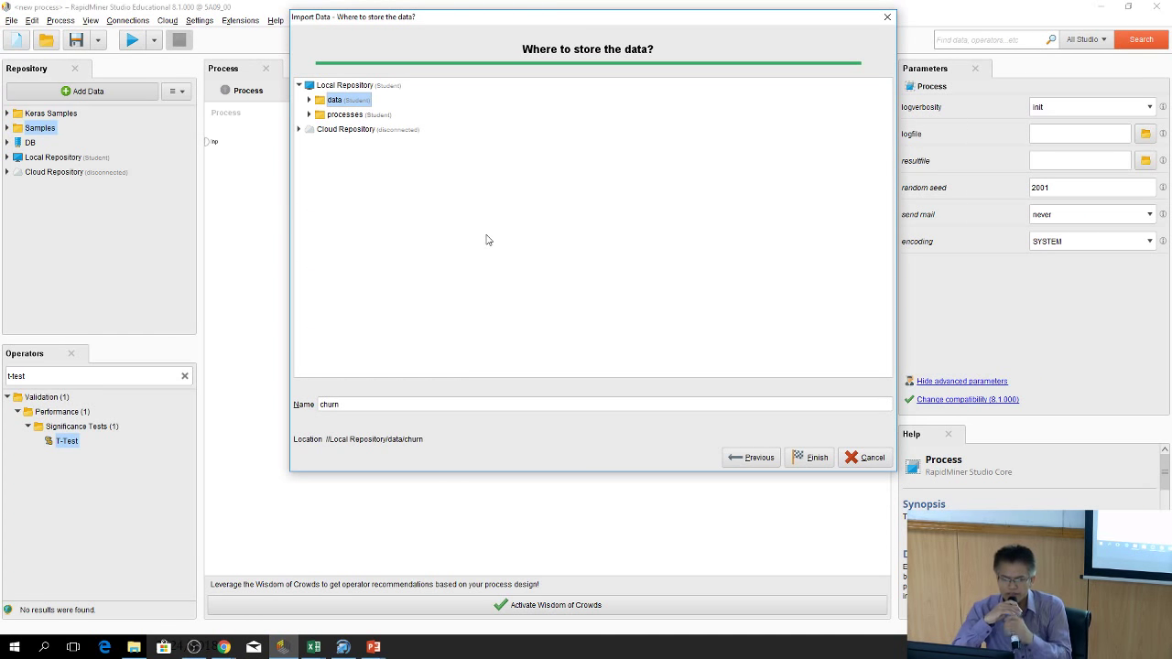
{"action": "left_click", "coordinate": [379, 404]}
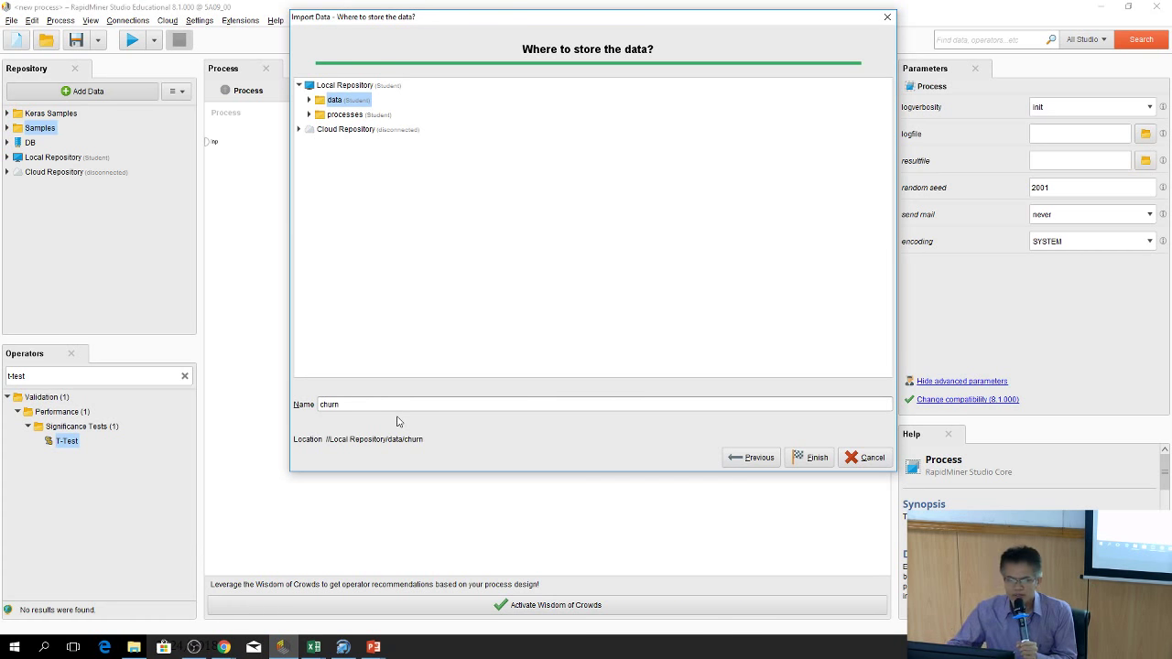
{"action": "left_click", "coordinate": [810, 457]}
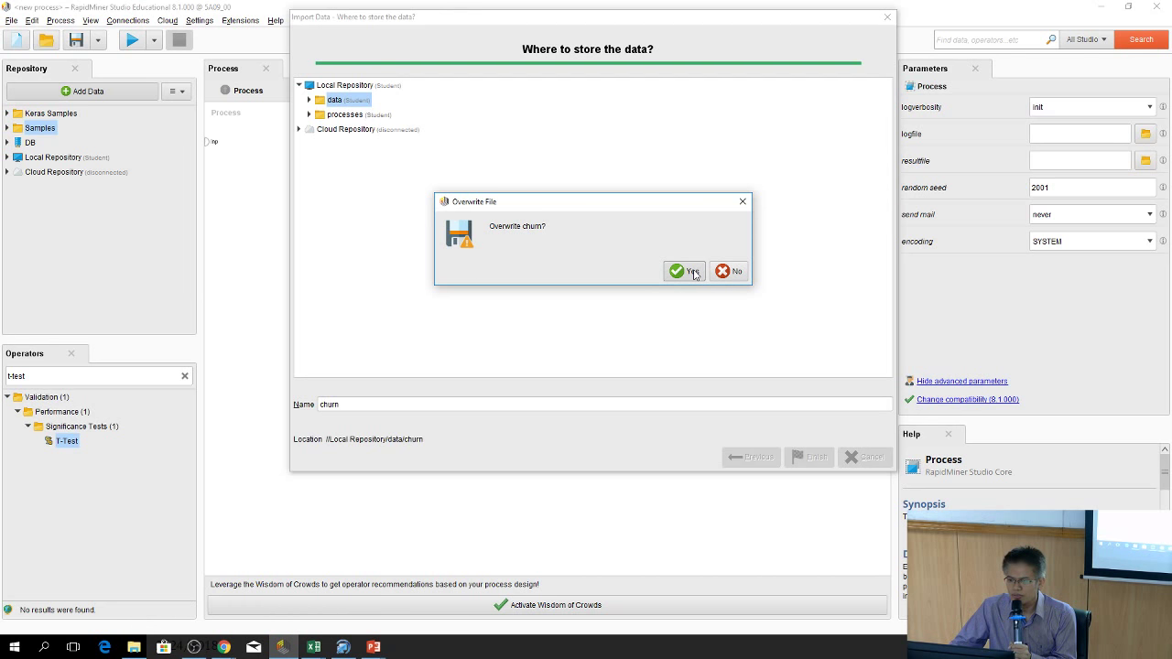
{"action": "left_click", "coordinate": [687, 271]}
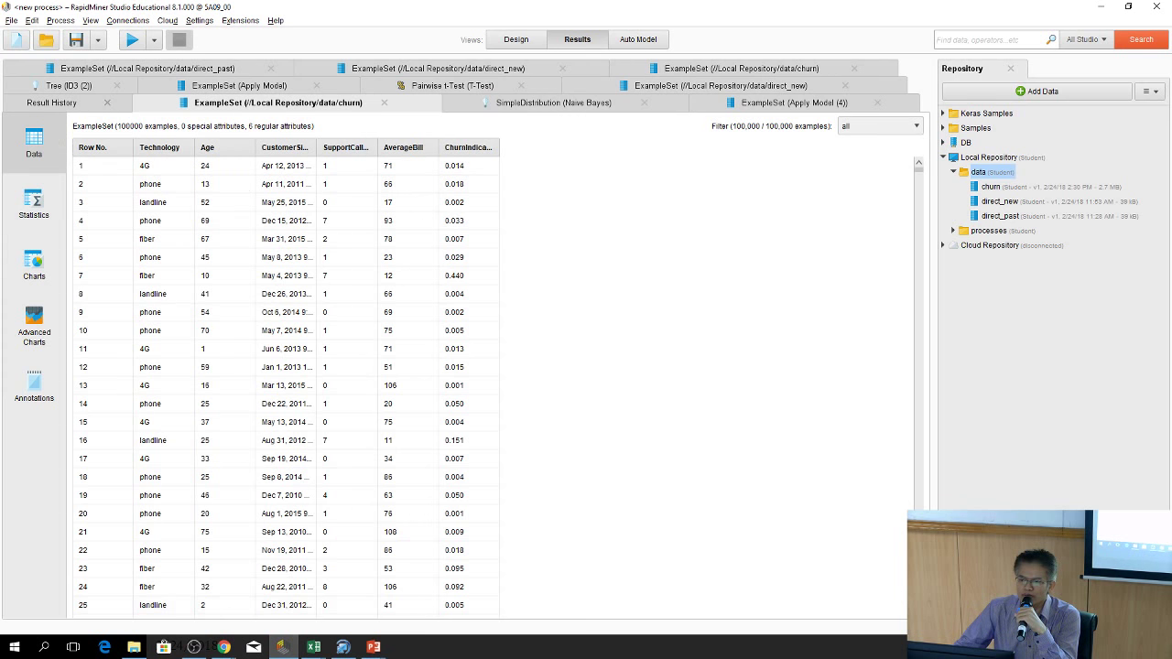
Review the churn attributes' Statistics, then open the Charts view
{"action": "left_click", "coordinate": [34, 206]}
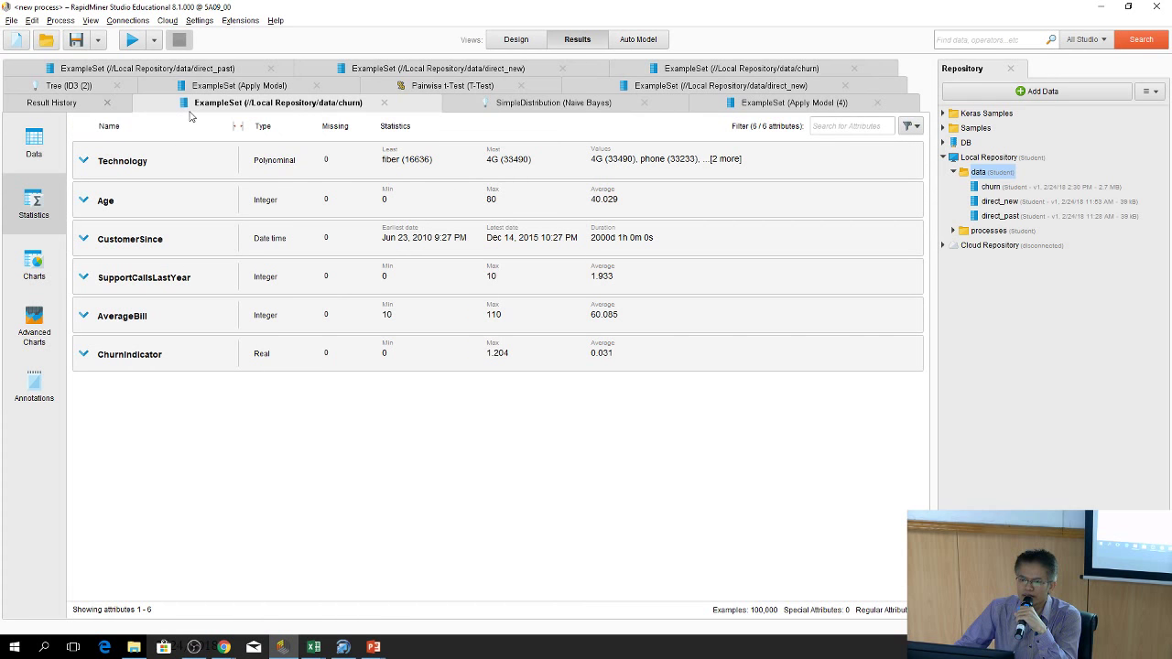
{"action": "left_click", "coordinate": [34, 284]}
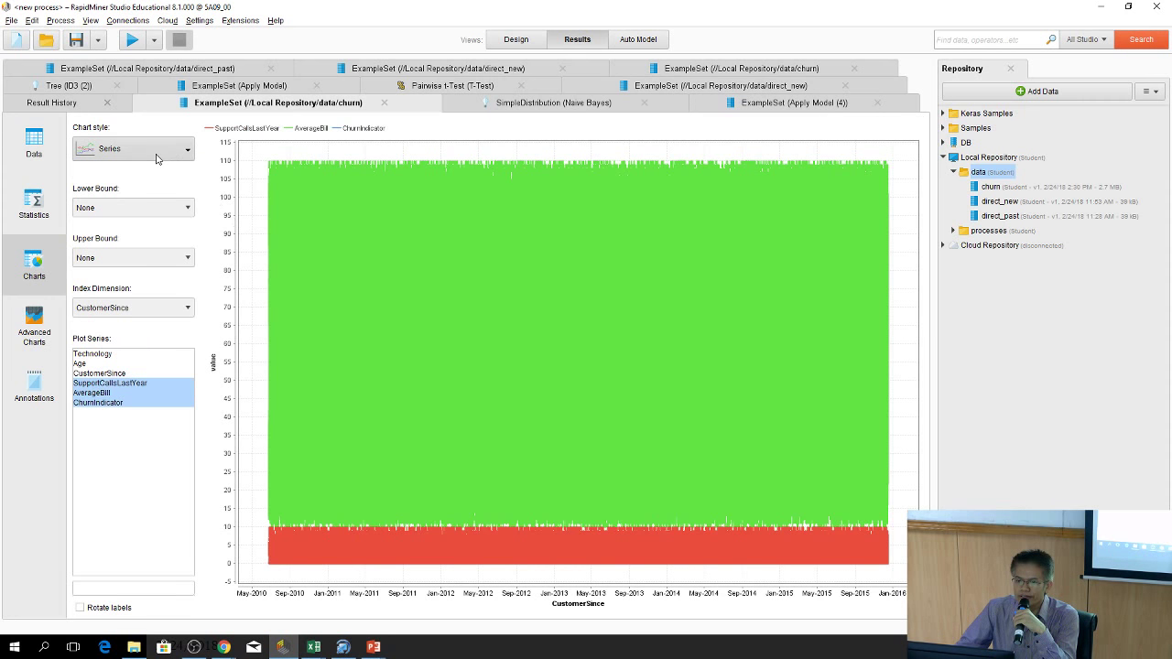
Switch the churn chart style to Scatter Matrix and scroll through the attribute-pair plots
{"action": "left_click", "coordinate": [156, 154]}
{"action": "left_click", "coordinate": [256, 203]}
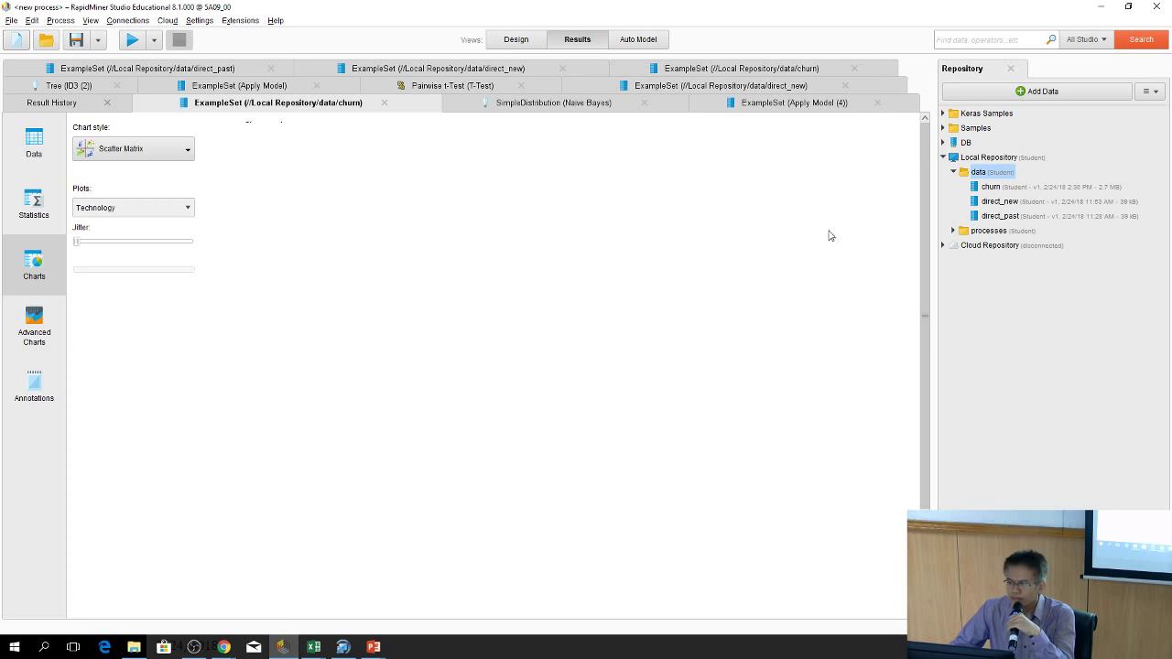
{"action": "scroll", "coordinate": [920, 209], "scroll_direction": "down", "scroll_amount": 1}
{"action": "scroll", "coordinate": [920, 201], "scroll_direction": "up", "scroll_amount": 1}
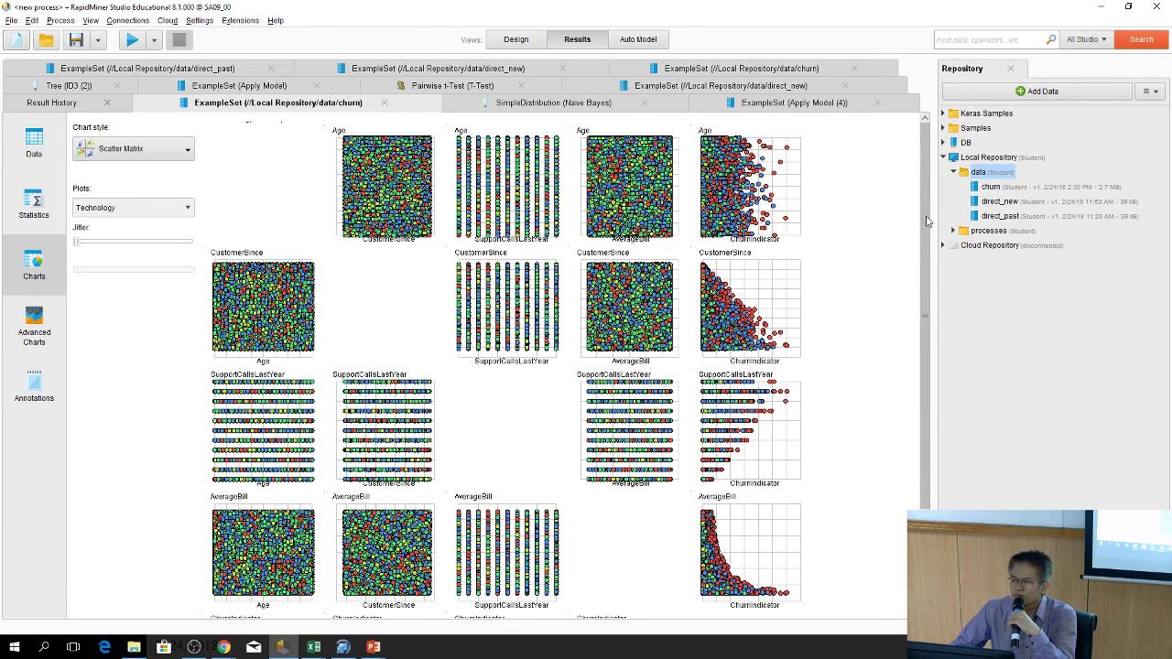
{"action": "scroll", "coordinate": [916, 229], "scroll_direction": "down", "scroll_amount": 3}
{"action": "scroll", "coordinate": [896, 191], "scroll_direction": "up", "scroll_amount": 3}
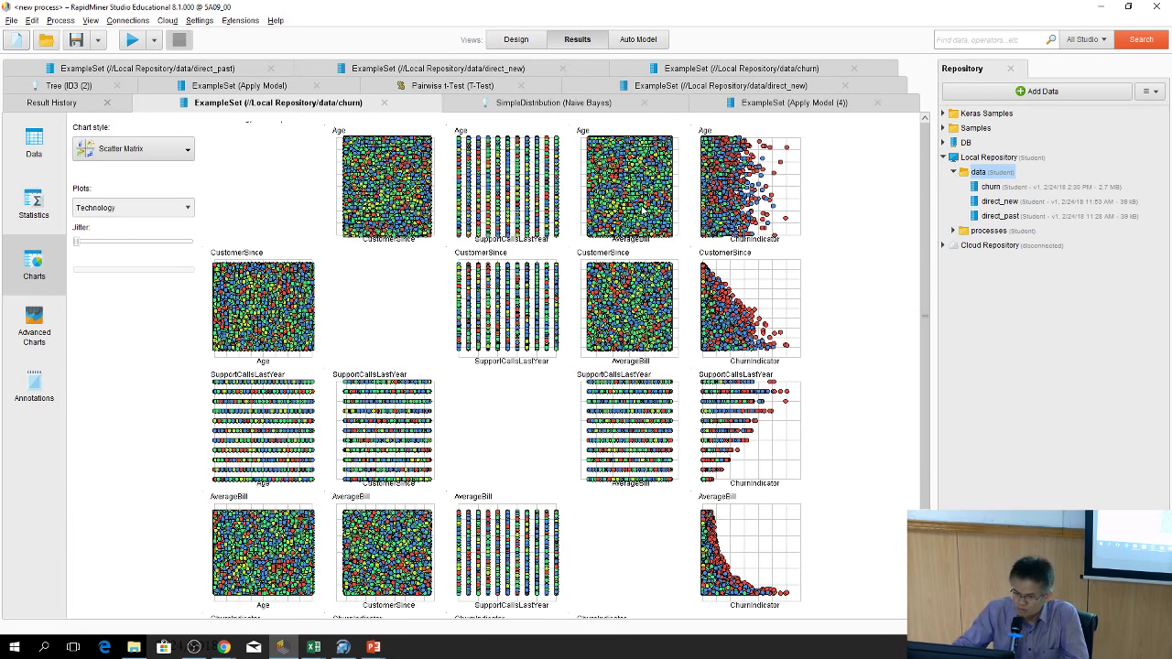
Colour the scatter matrix points by ChurnIndicator, keeping the Scatter Matrix chart style
{"action": "left_click", "coordinate": [171, 210]}
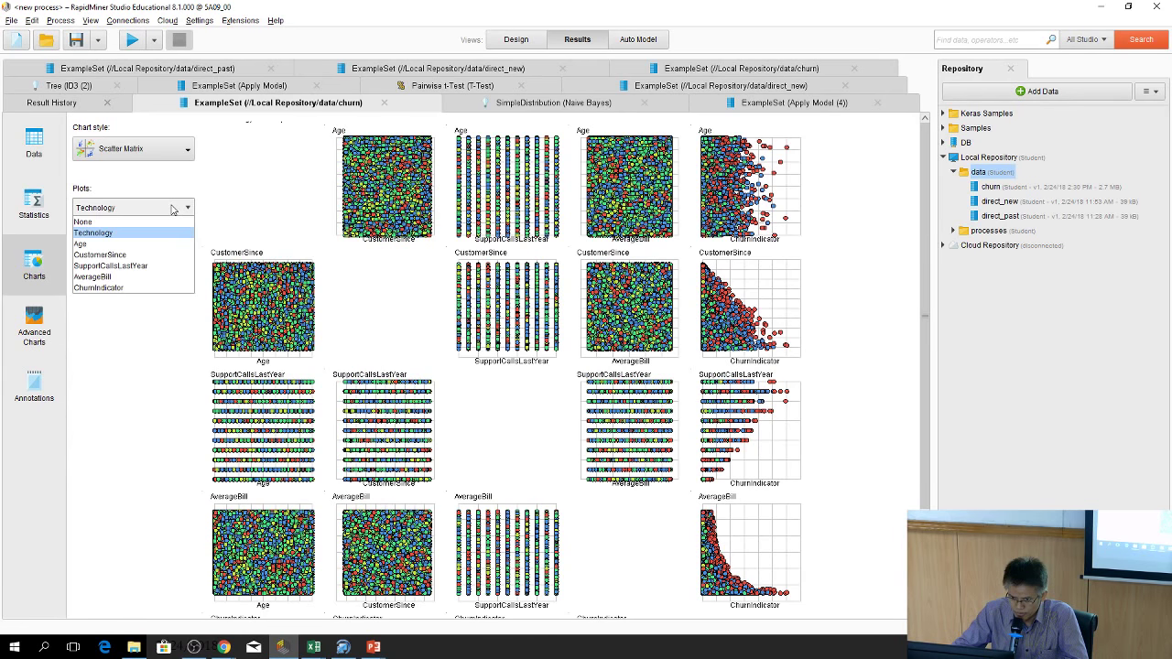
{"action": "left_click", "coordinate": [167, 306]}
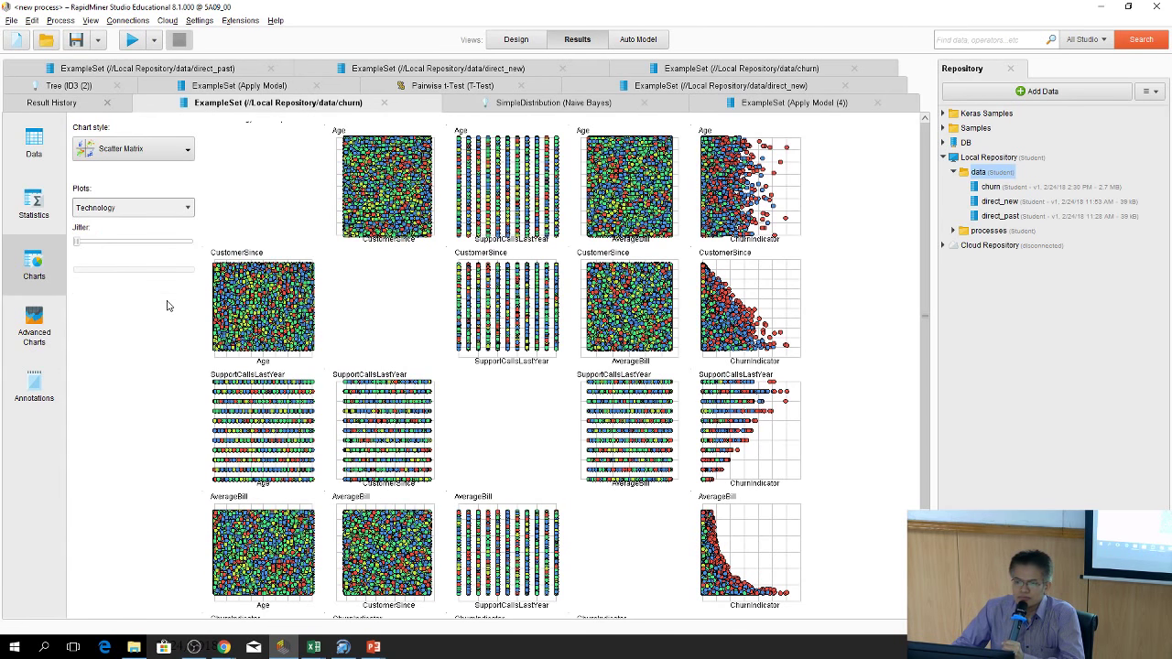
{"action": "left_click", "coordinate": [128, 204]}
{"action": "left_click", "coordinate": [100, 287]}
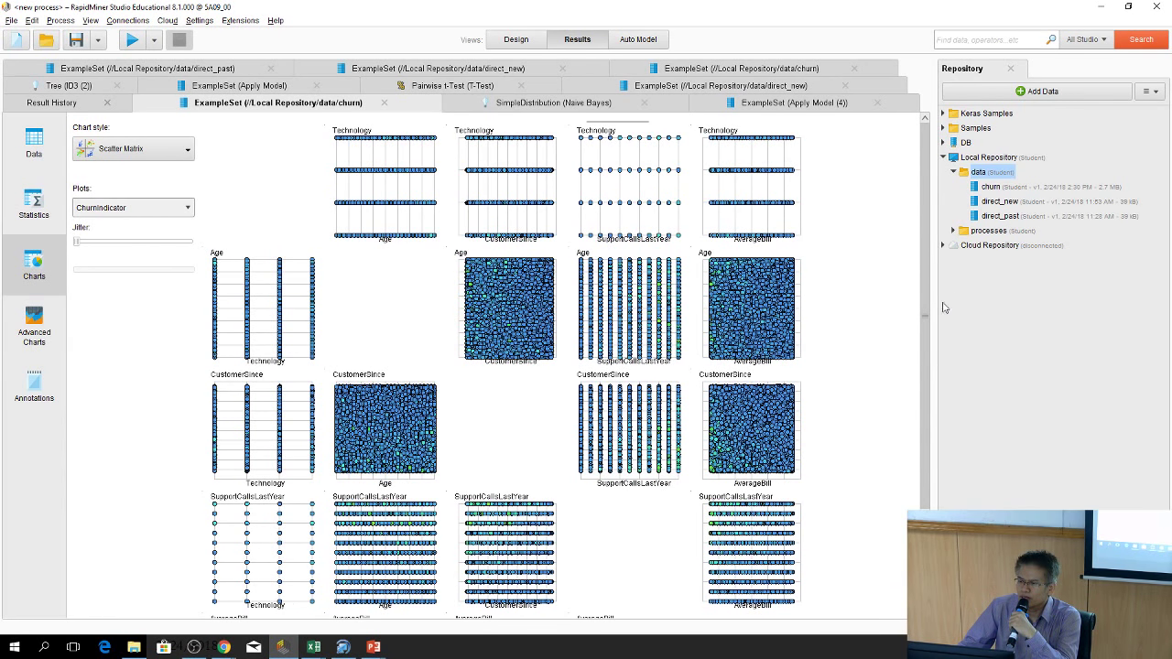
{"action": "scroll", "coordinate": [926, 302], "scroll_direction": "down", "scroll_amount": 3}
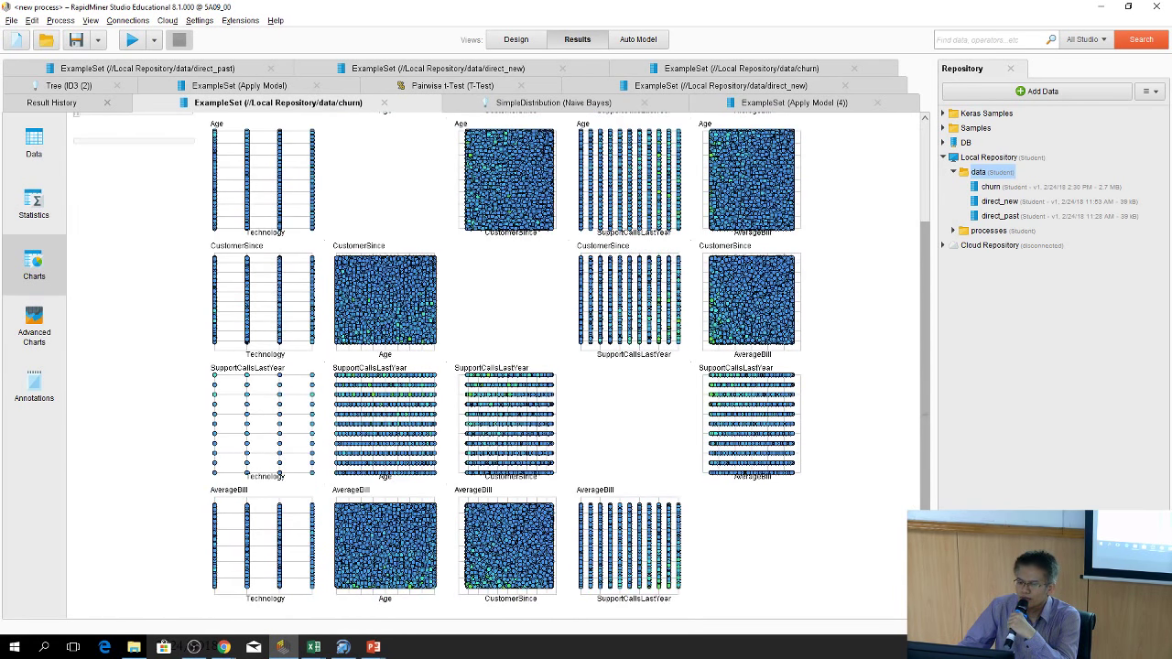
{"action": "scroll", "coordinate": [584, 586], "scroll_direction": "up", "scroll_amount": 3}
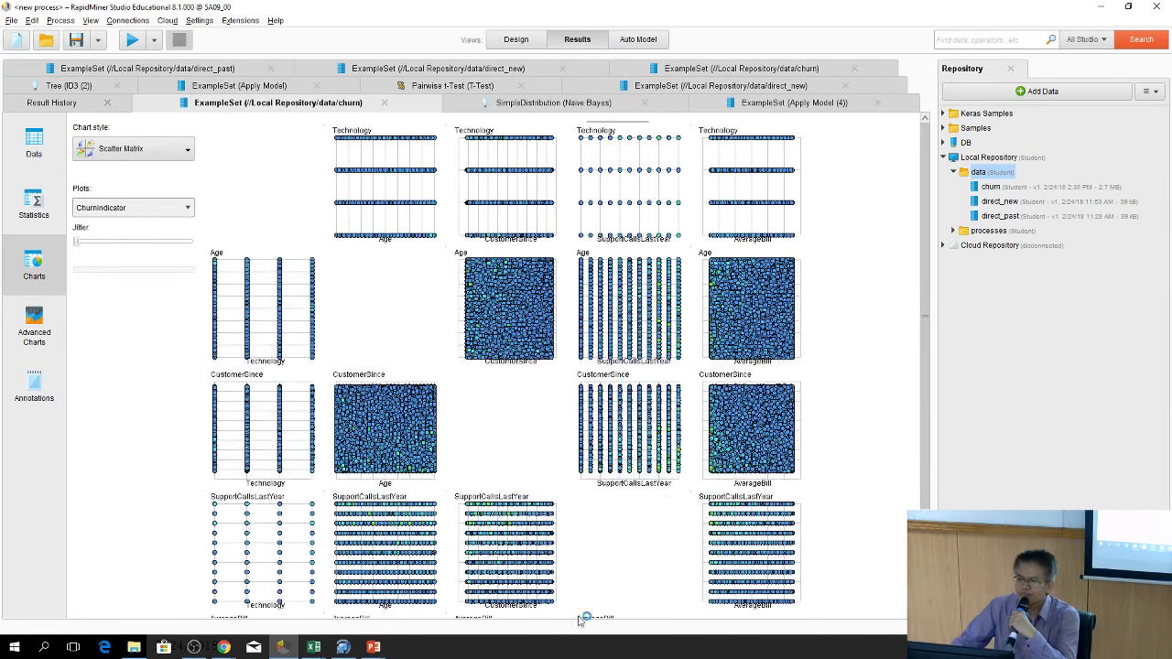
{"action": "left_click", "coordinate": [170, 148]}
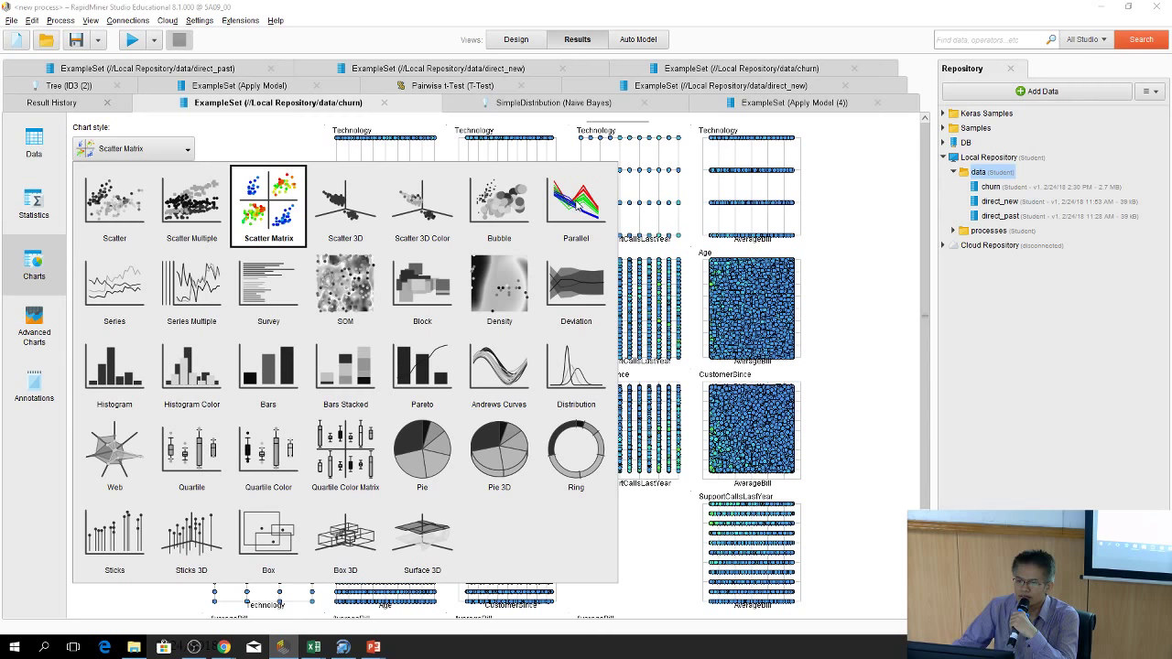
{"action": "left_click", "coordinate": [578, 207]}
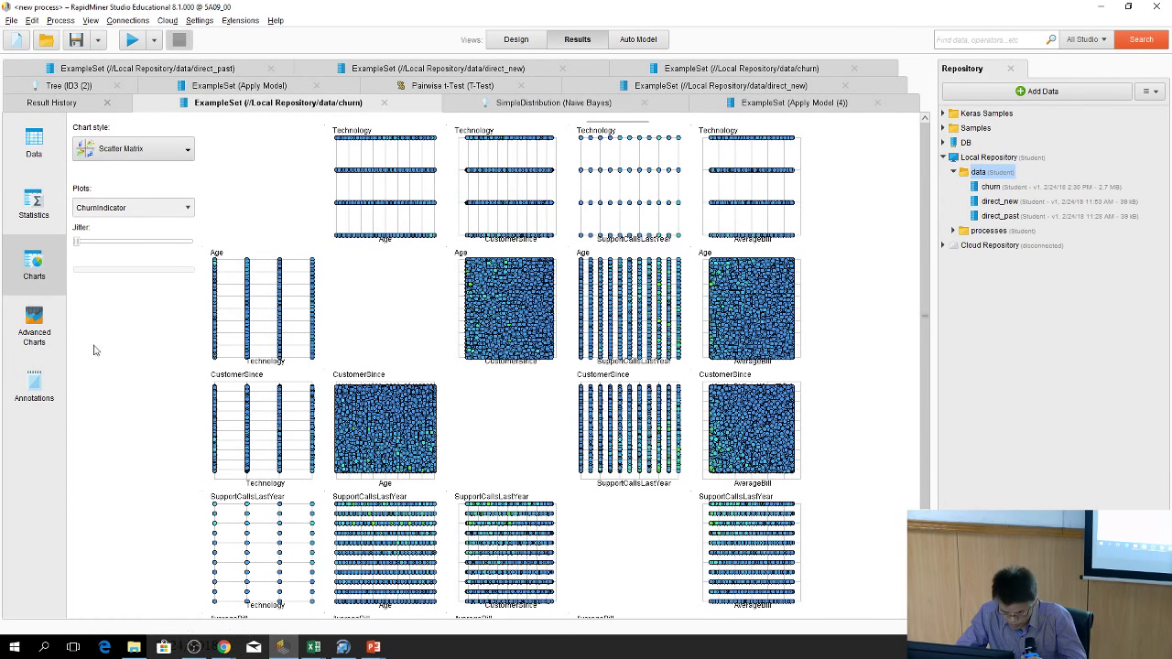
Search Windows for 'rap' and launch a second RapidMiner Studio instance, bringing it forward
{"action": "left_click", "coordinate": [44, 647]}
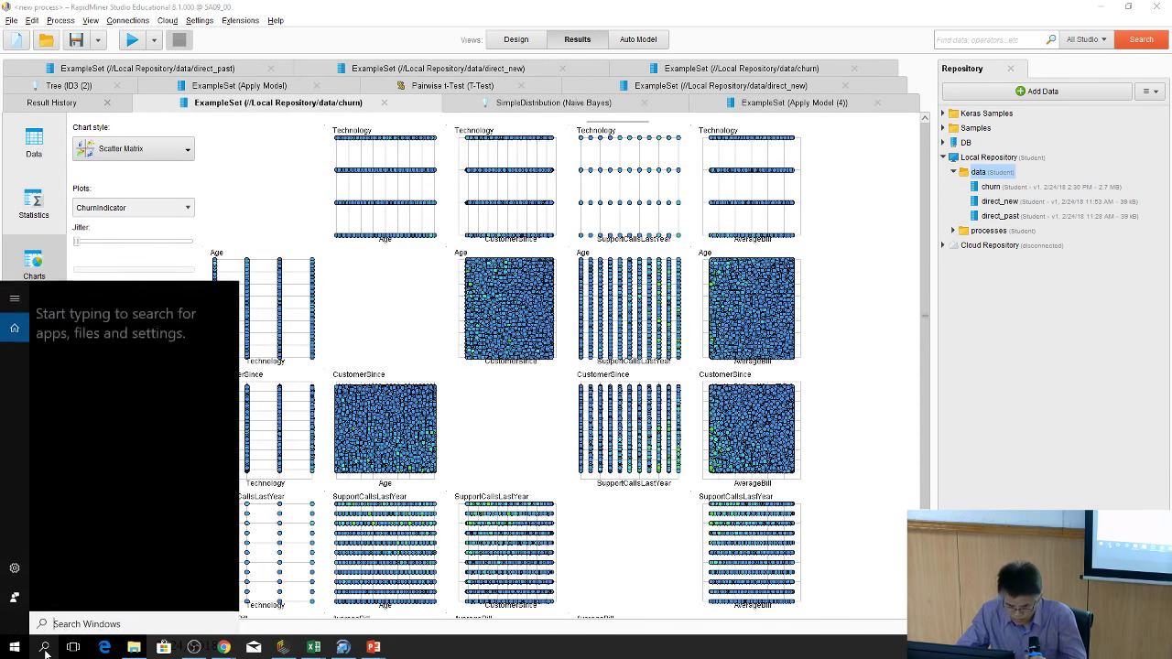
{"action": "type", "text": "rap"}
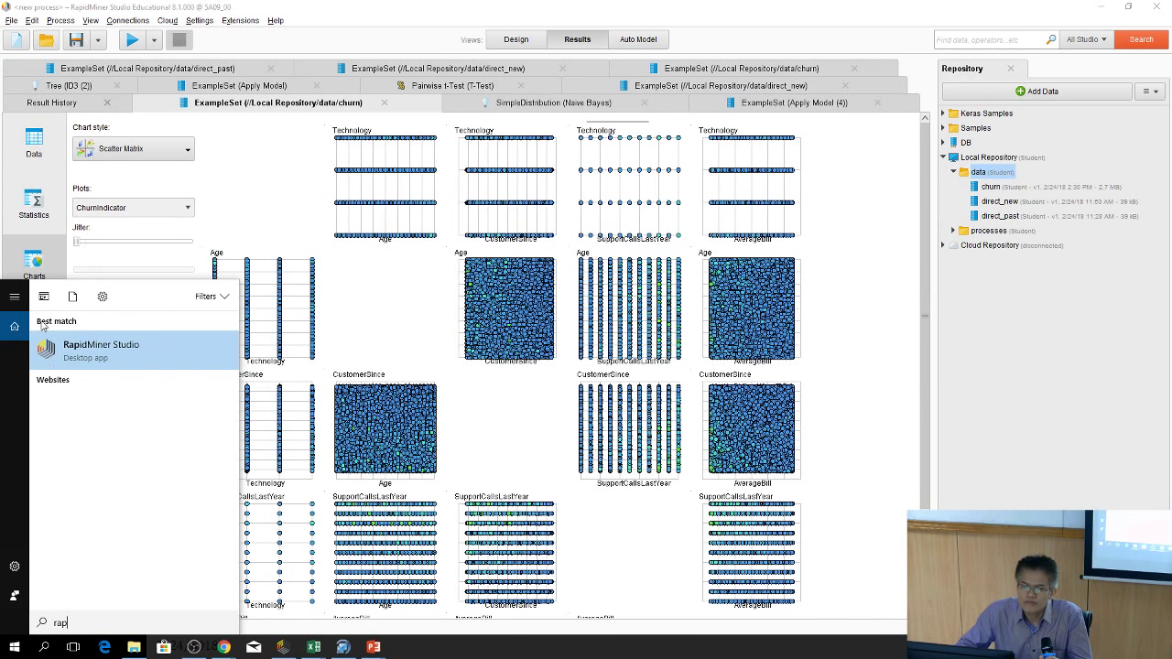
{"action": "left_click", "coordinate": [156, 339]}
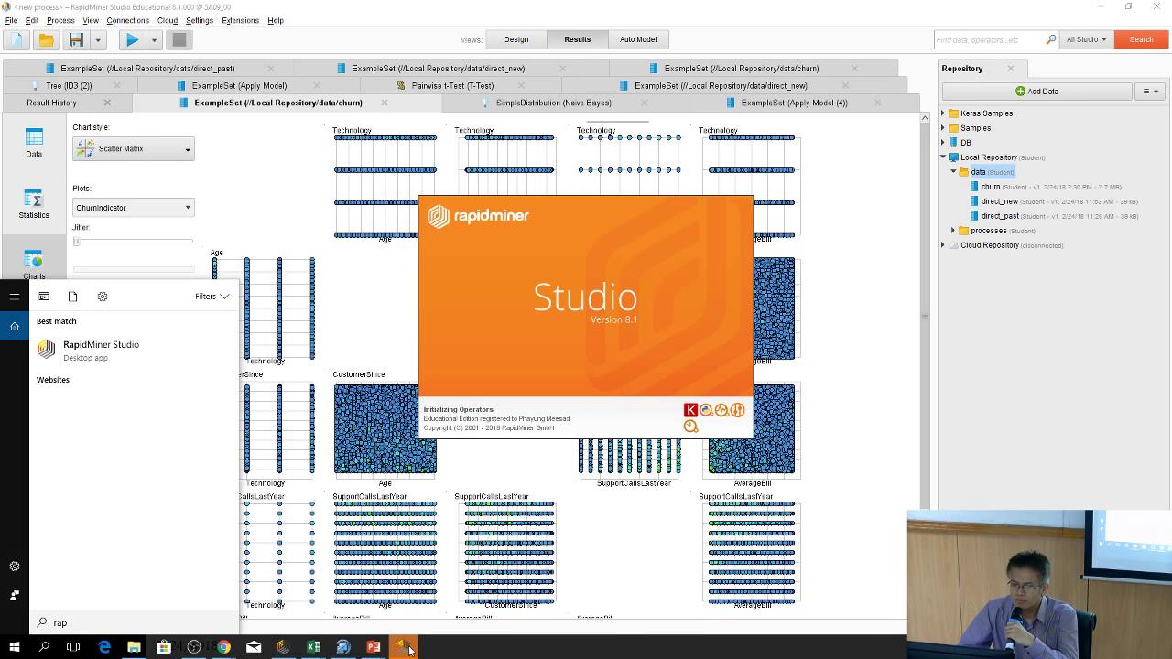
{"action": "left_click", "coordinate": [283, 650]}
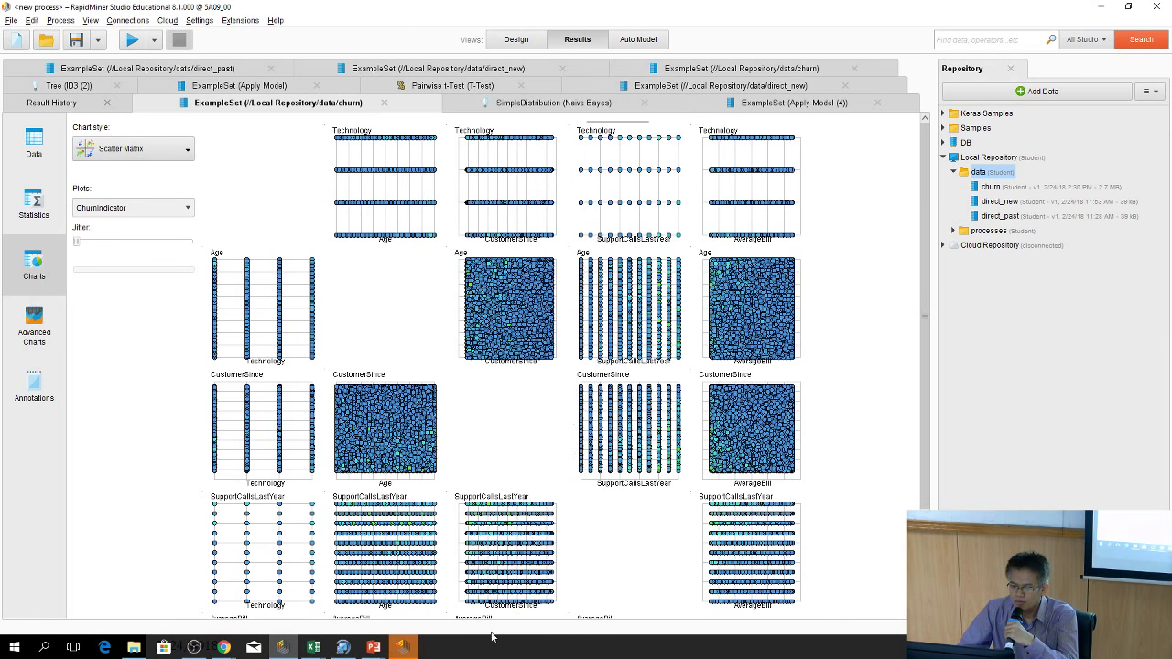
{"action": "left_click", "coordinate": [402, 646]}
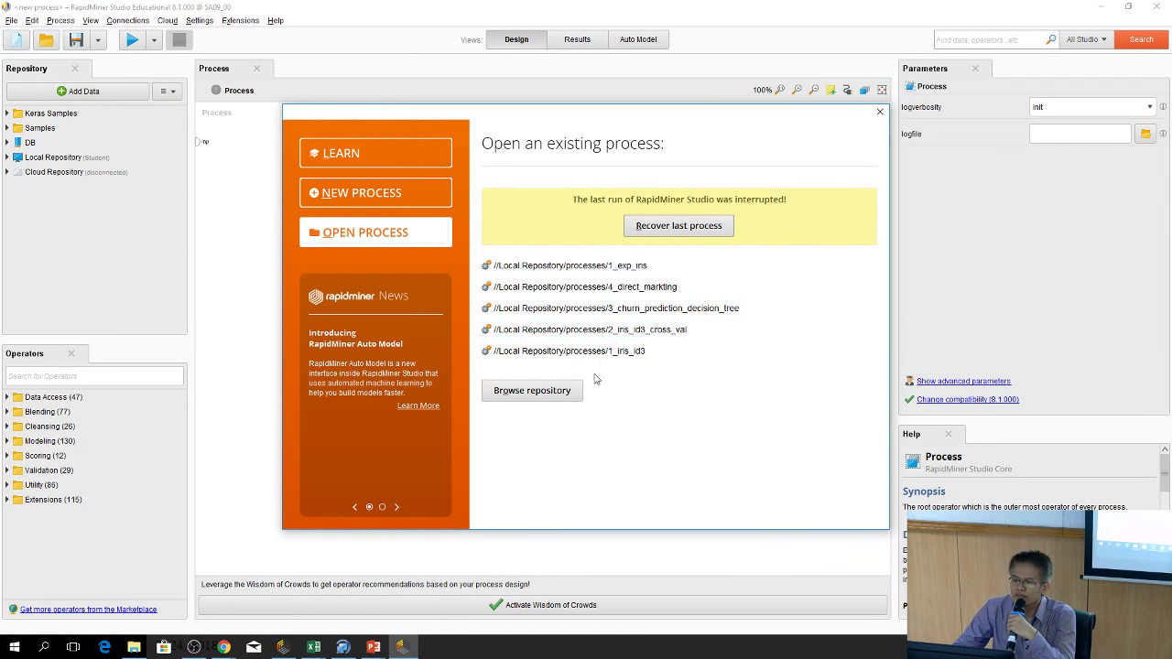
Create a blank process with the churn dataset from Local Repository > data wired to res
{"action": "left_click", "coordinate": [369, 194]}
{"action": "left_click", "coordinate": [517, 161]}
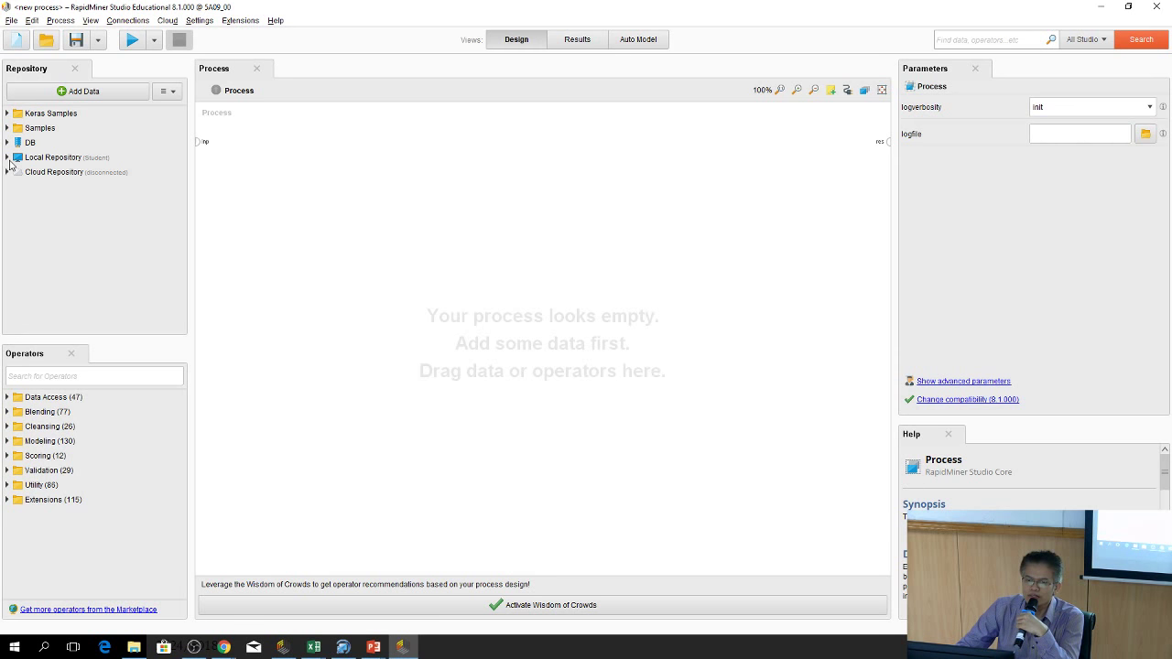
{"action": "left_click", "coordinate": [8, 159]}
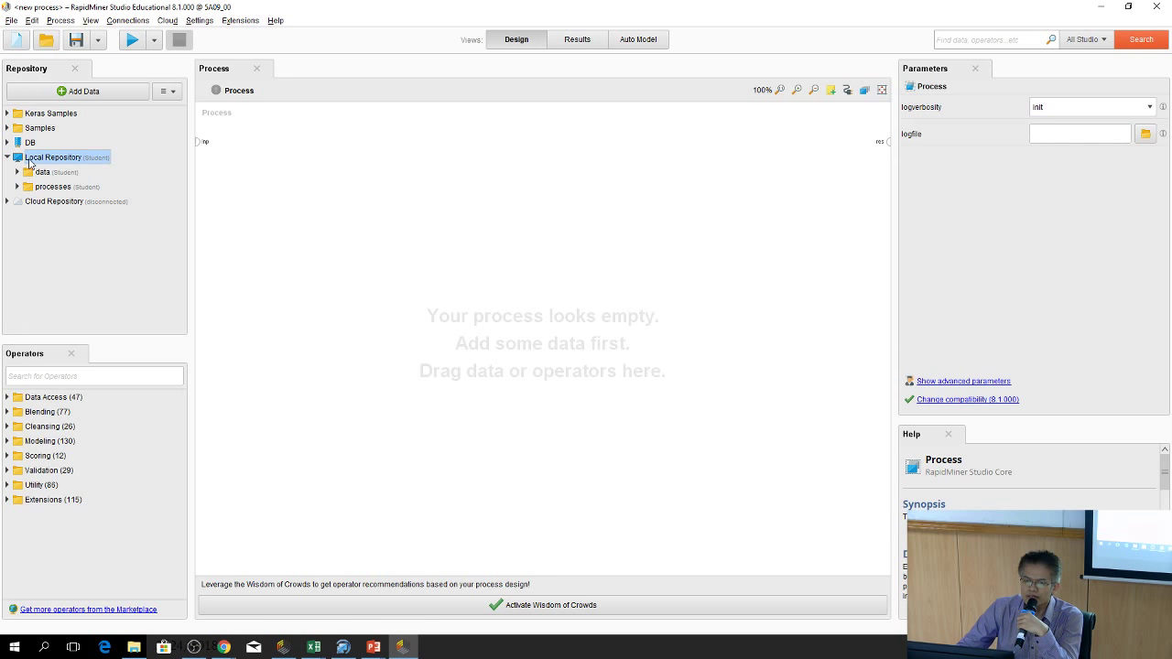
{"action": "double_click", "coordinate": [22, 174]}
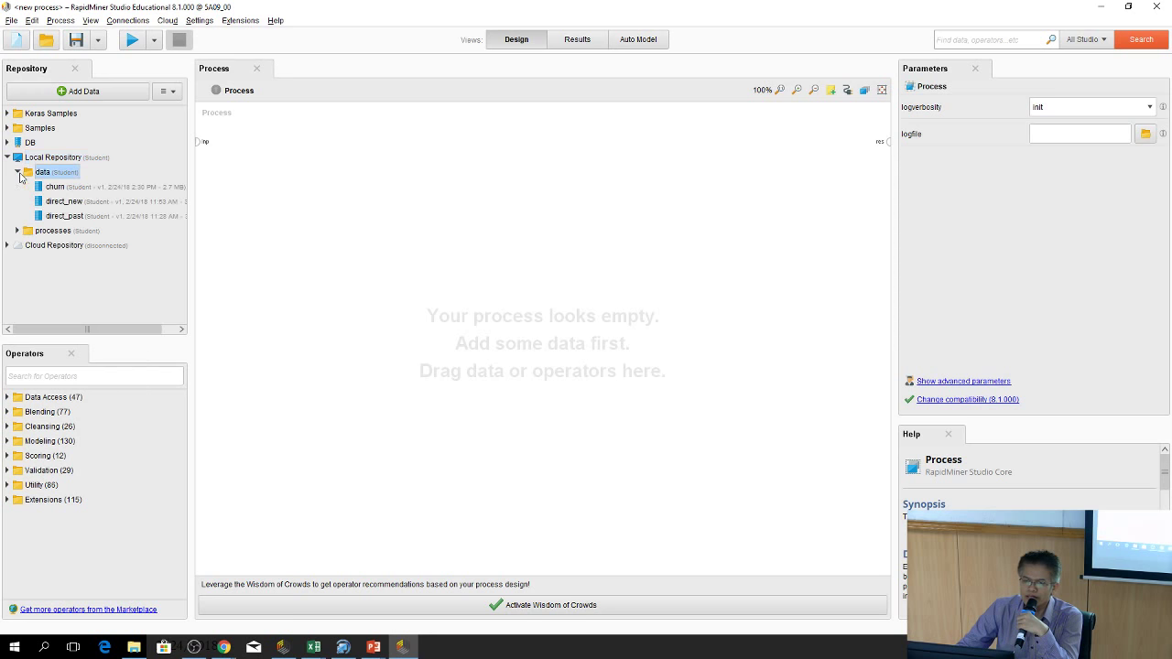
{"action": "left_click", "coordinate": [53, 188]}
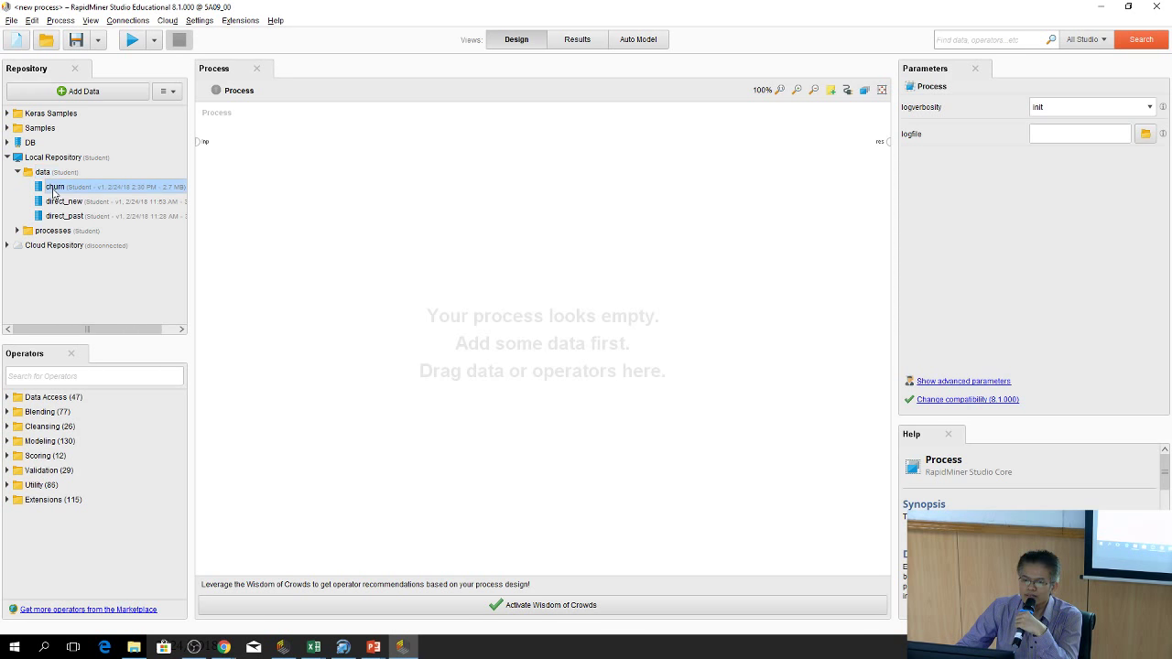
{"action": "left_click_drag", "start_coordinate": [51, 191], "coordinate": [263, 152]}
{"action": "left_click", "coordinate": [280, 143]}
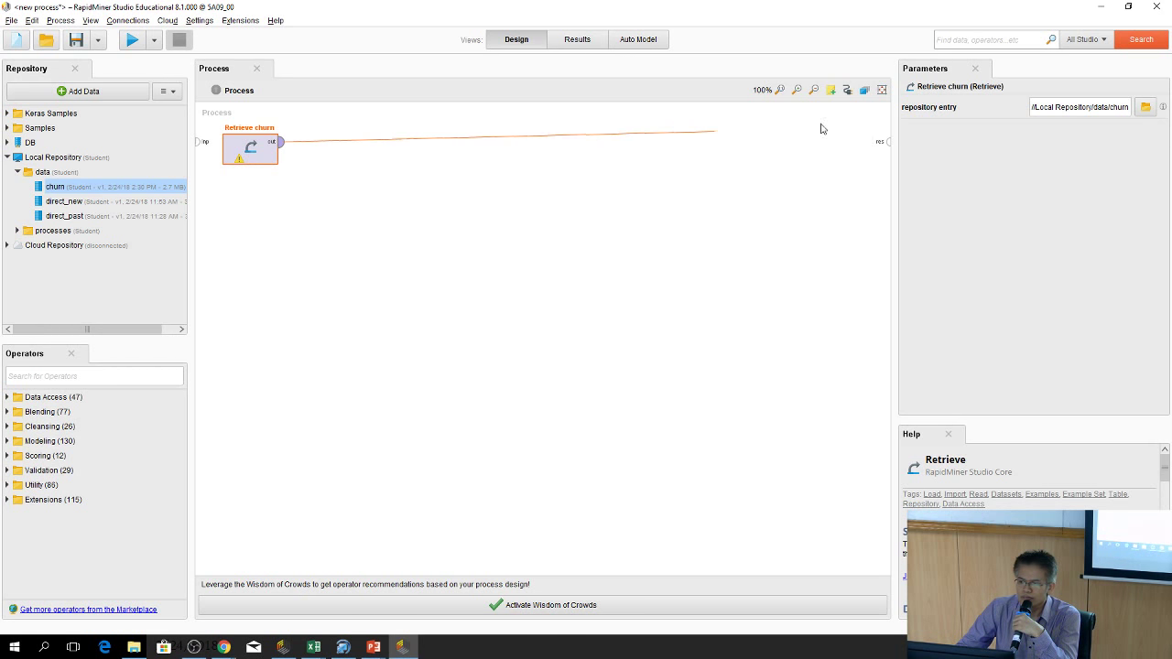
{"action": "left_click", "coordinate": [887, 142]}
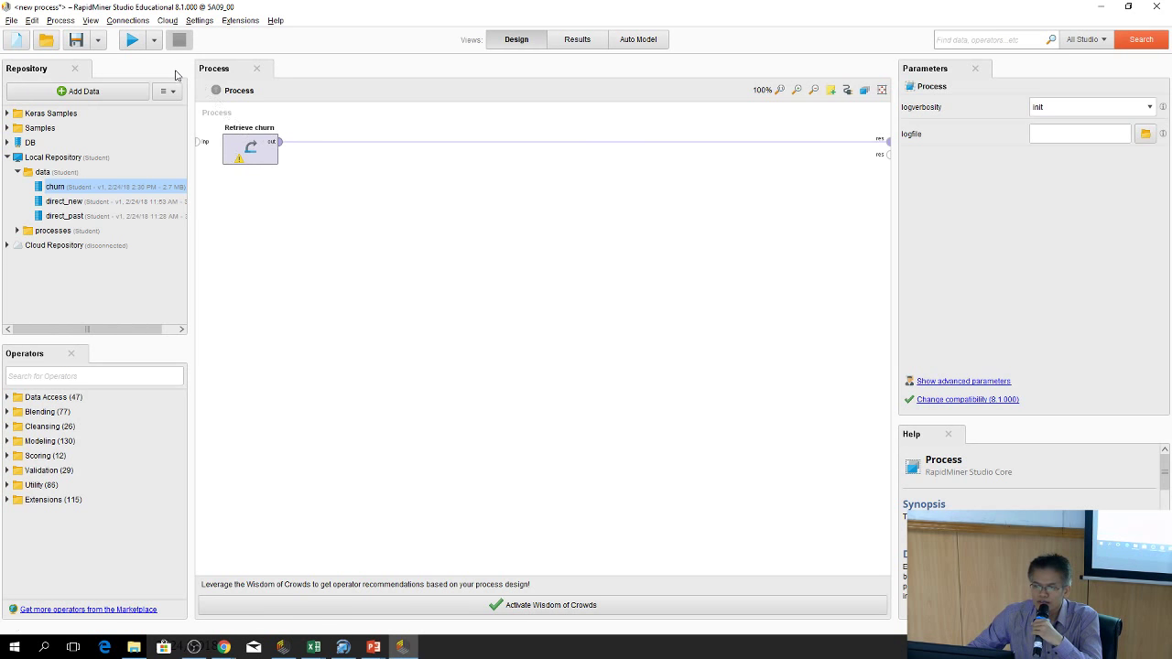
Run the process to view the 100,000-example churn data, then return to Design view
{"action": "left_click", "coordinate": [130, 40]}
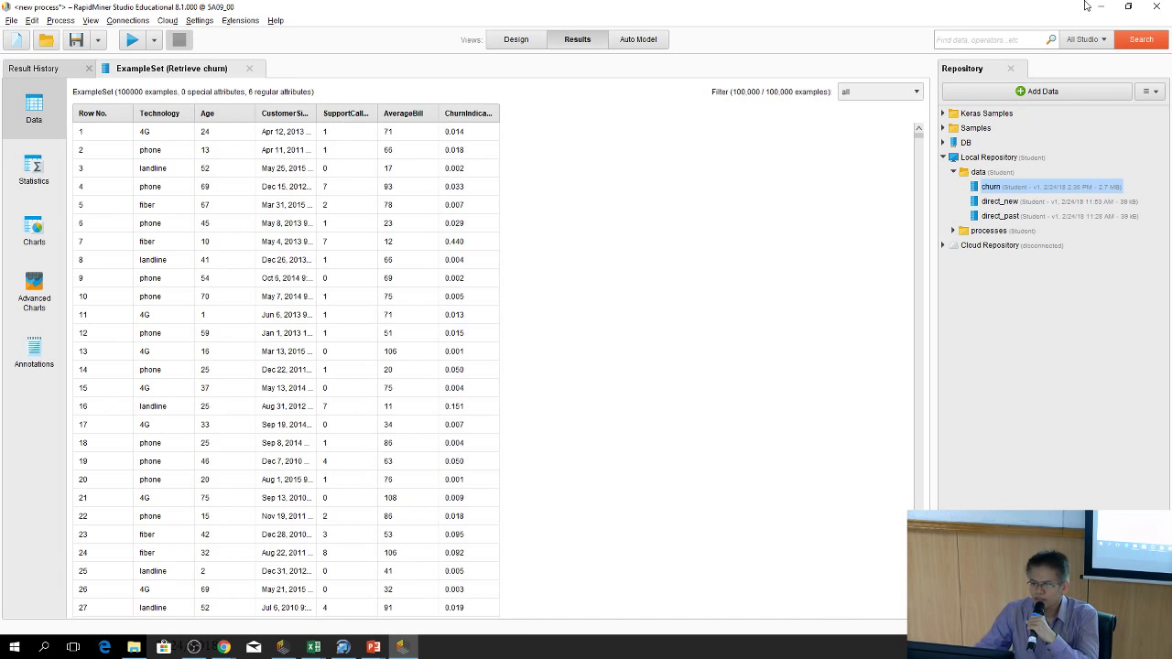
{"action": "left_click", "coordinate": [503, 41]}
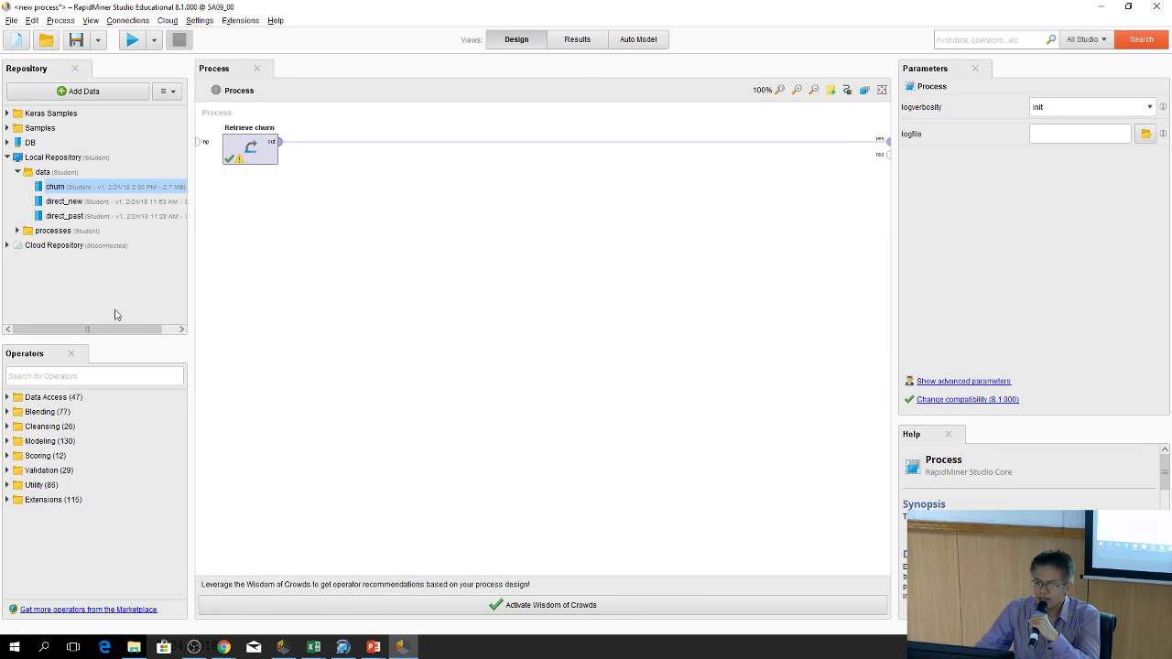
Add a Set Role operator after Retrieve churn, giving ChurnIndicator the label role
{"action": "left_click", "coordinate": [103, 378]}
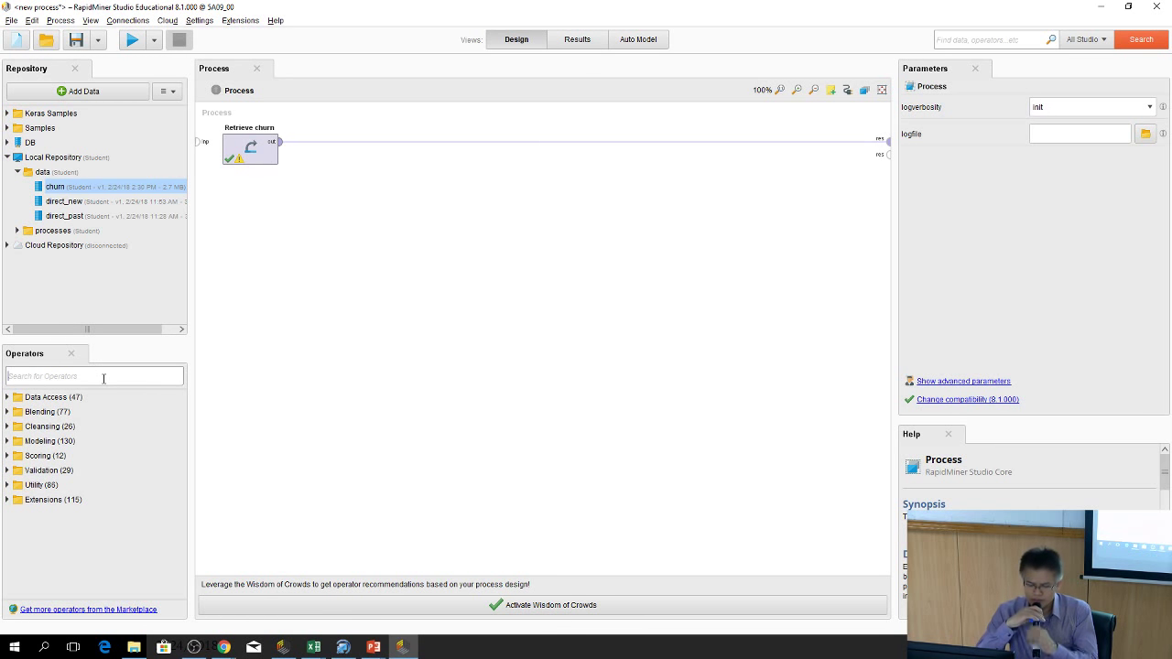
{"action": "type", "text": "set"}
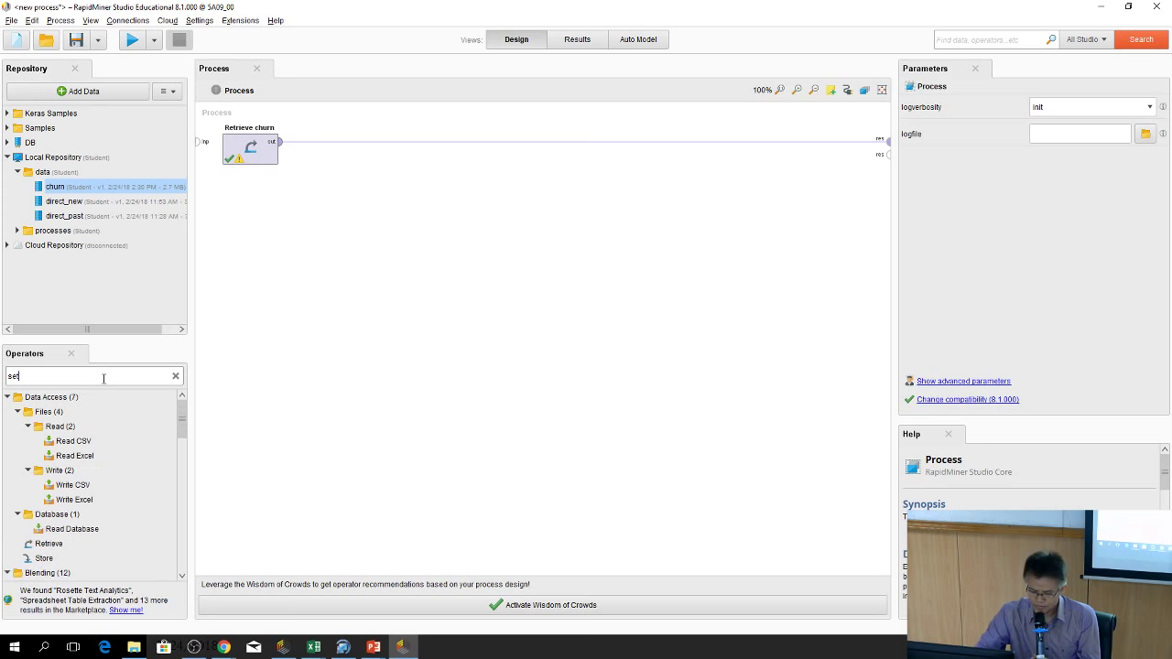
{"action": "type", "text": "role"}
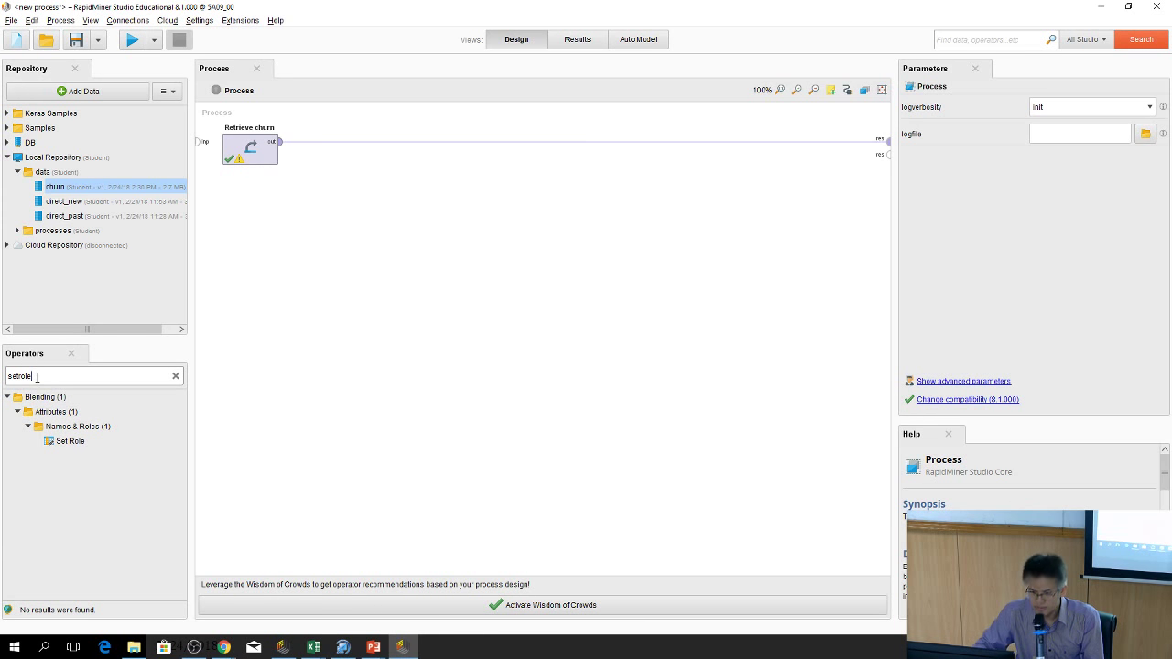
{"action": "left_click_drag", "start_coordinate": [66, 441], "coordinate": [349, 149]}
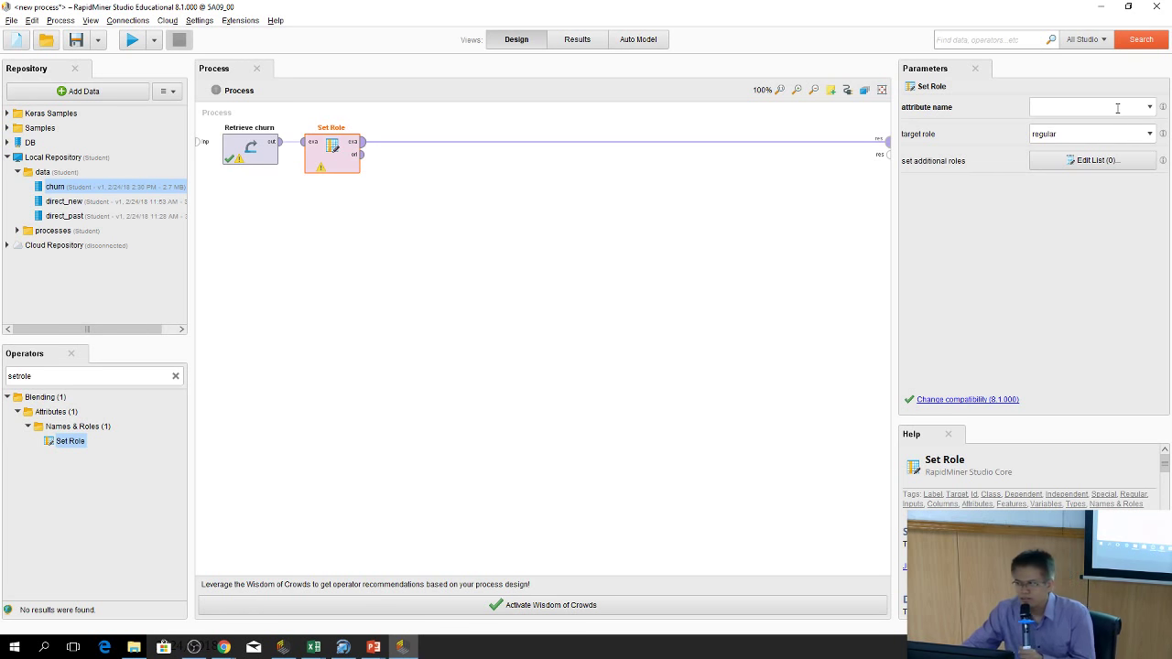
{"action": "left_click", "coordinate": [1150, 108]}
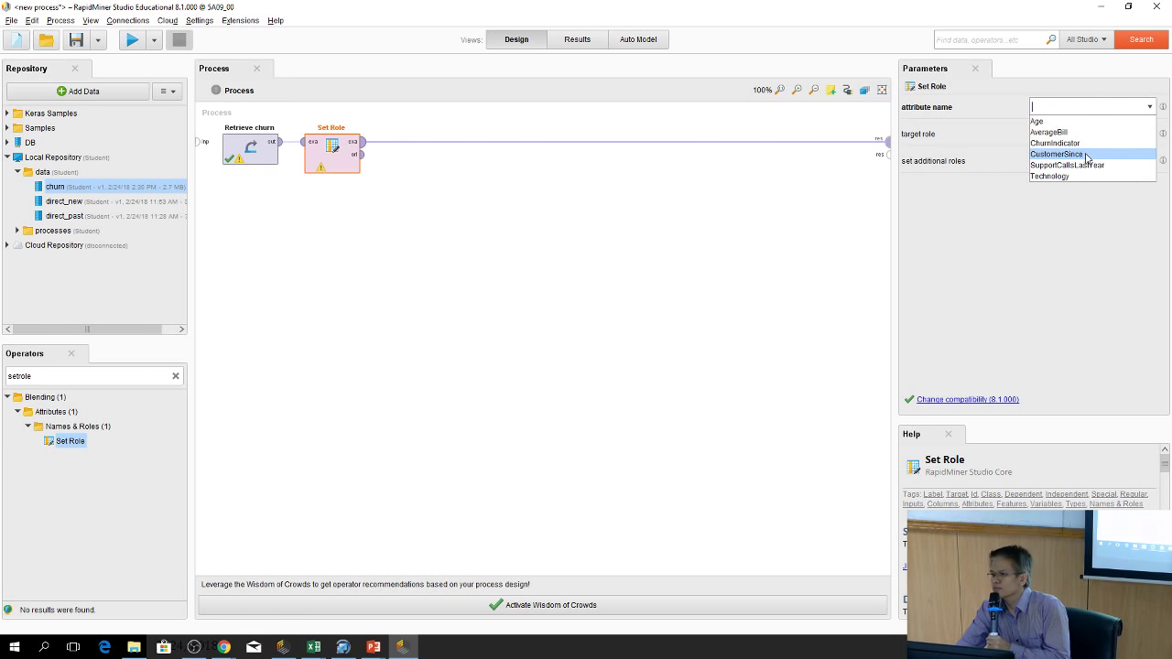
{"action": "key", "text": "Up"}
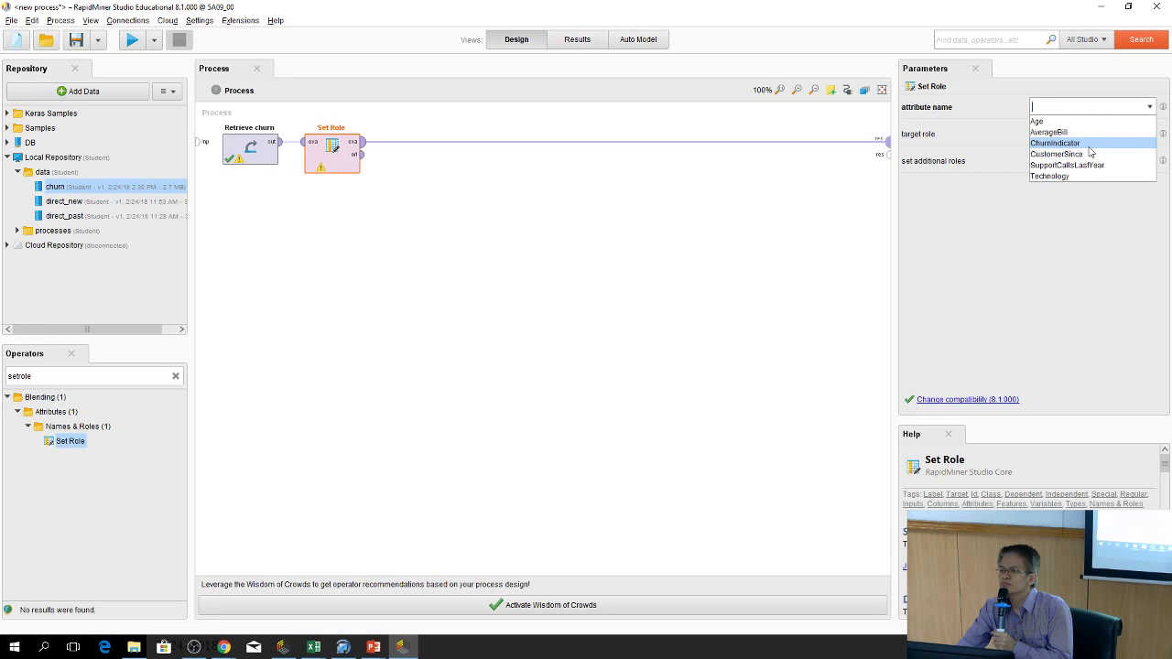
{"action": "left_click", "coordinate": [1089, 146]}
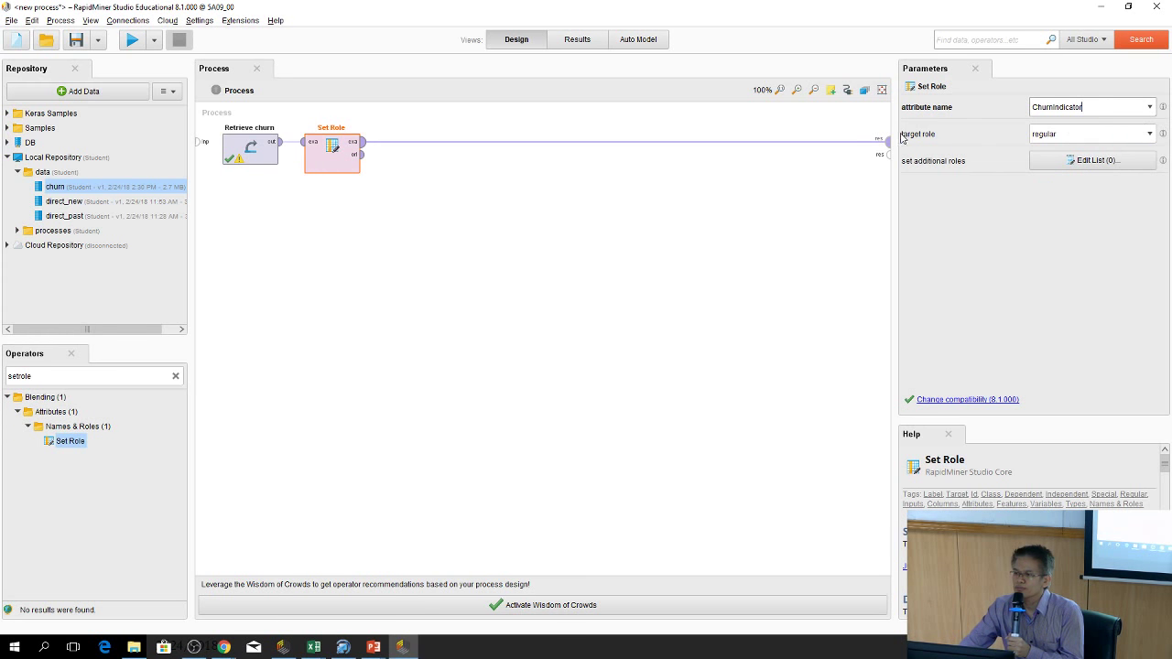
{"action": "left_click", "coordinate": [1151, 135]}
{"action": "left_click", "coordinate": [1137, 172]}
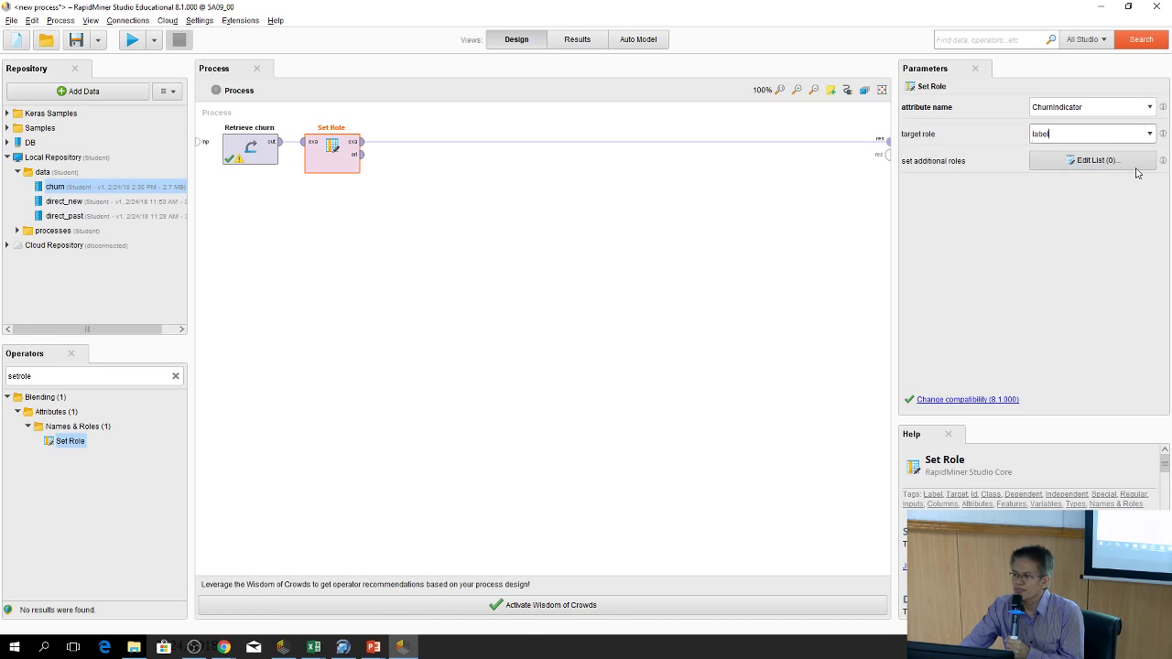
{"action": "left_click", "coordinate": [326, 154]}
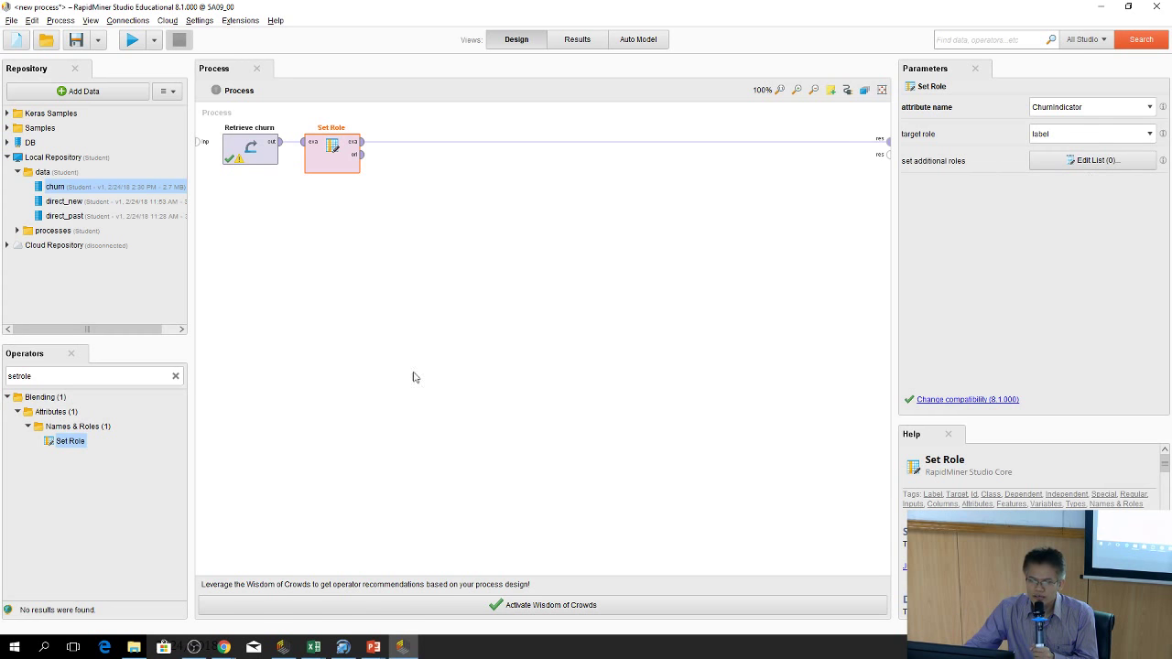
Search 'numerical' and drop Numerical to Binominal onto the connection after Set Role
{"action": "left_click", "coordinate": [175, 377]}
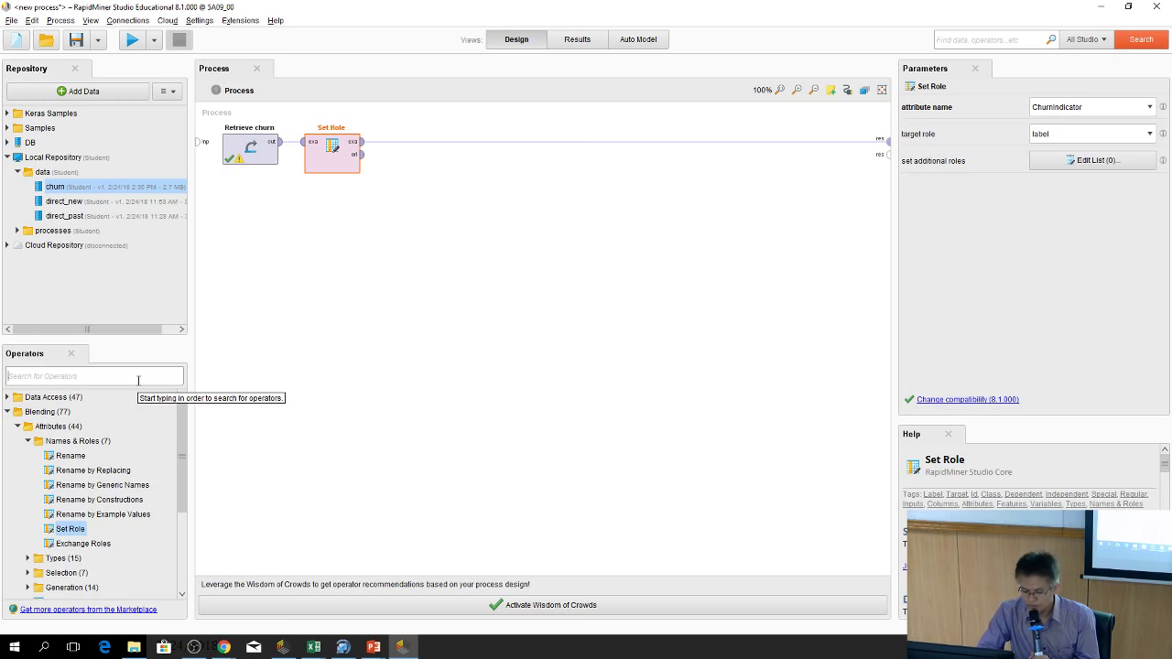
{"action": "type", "text": "nu"}
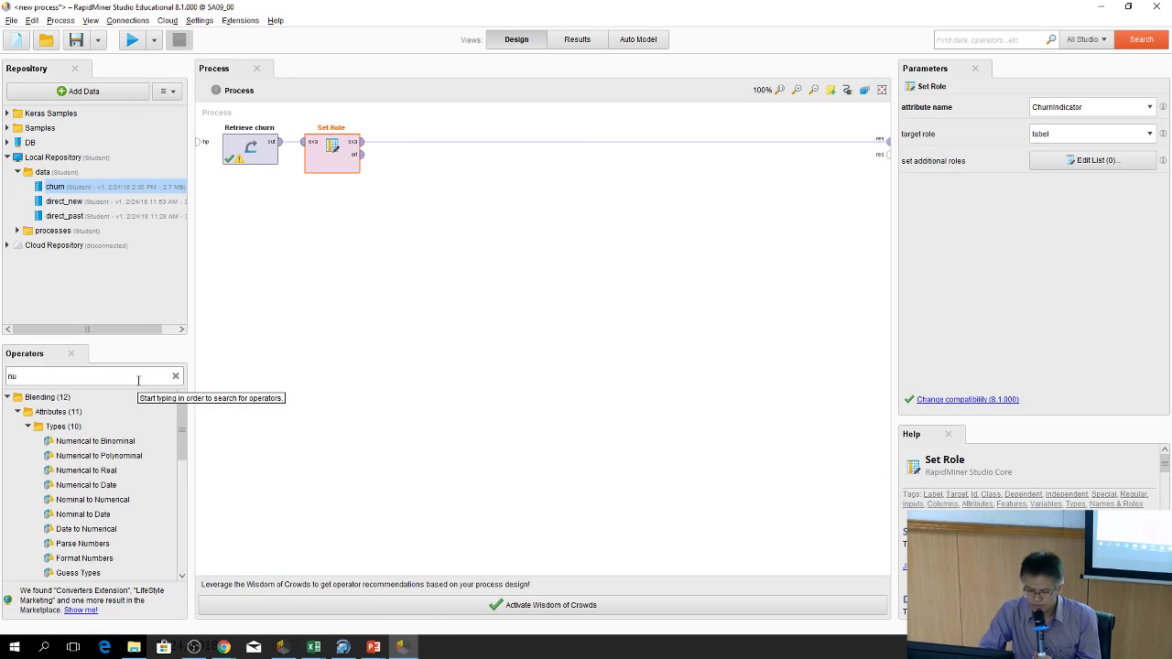
{"action": "type", "text": "meric"}
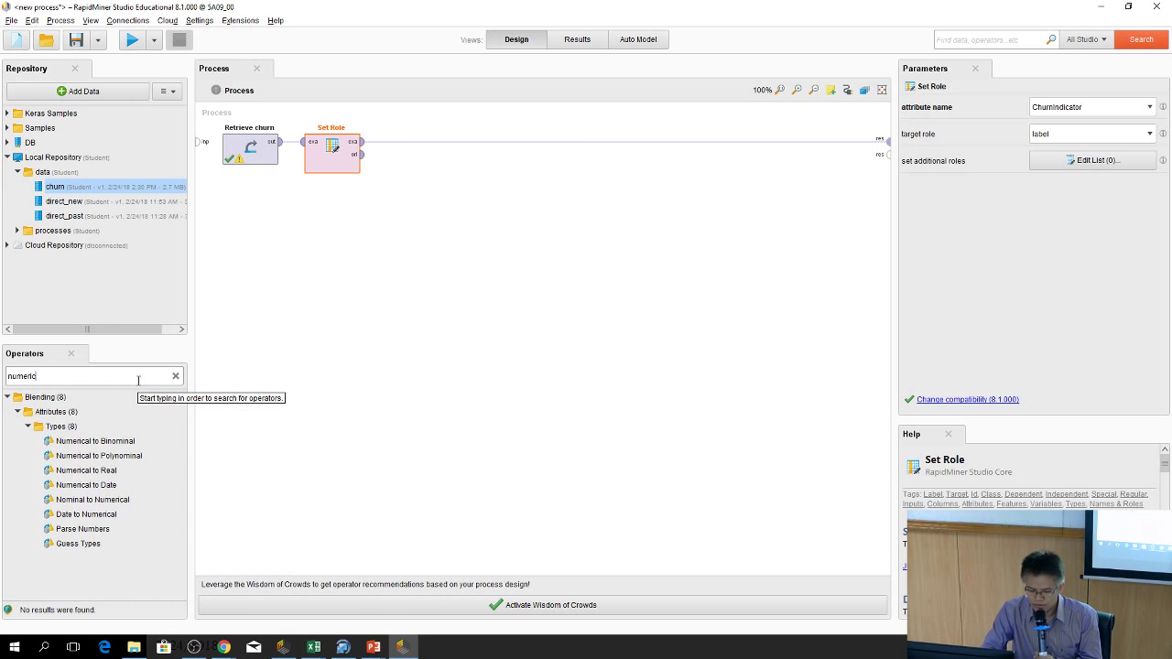
{"action": "type", "text": "al i"}
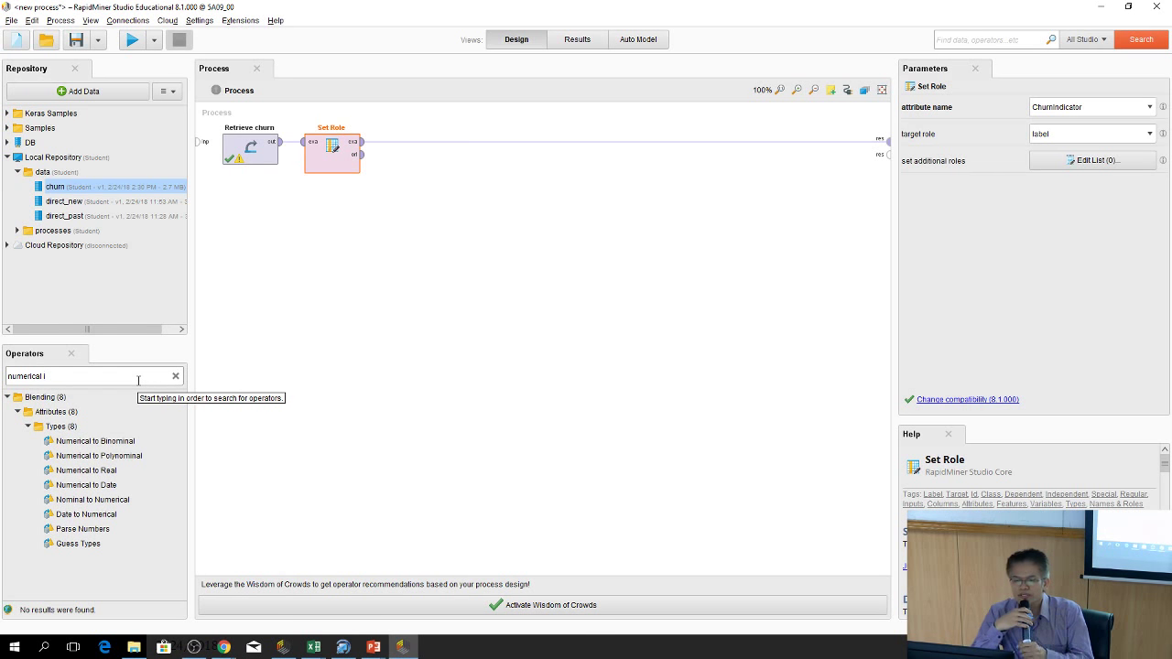
{"action": "left_click_drag", "start_coordinate": [83, 498], "coordinate": [422, 147]}
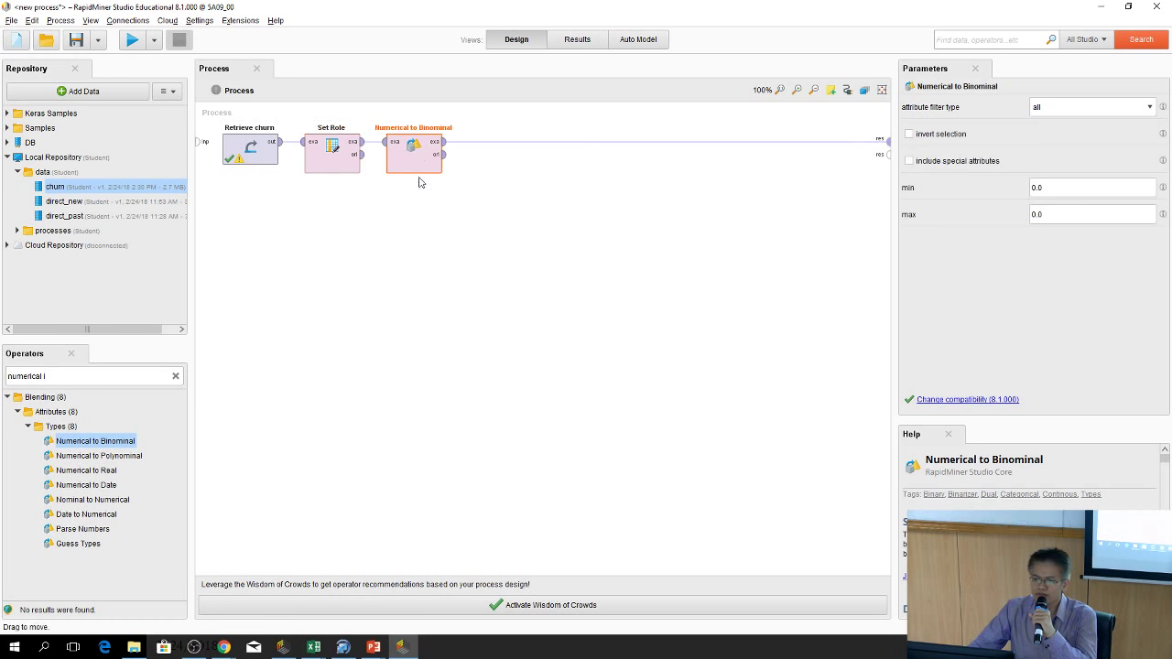
{"action": "left_click", "coordinate": [646, 285]}
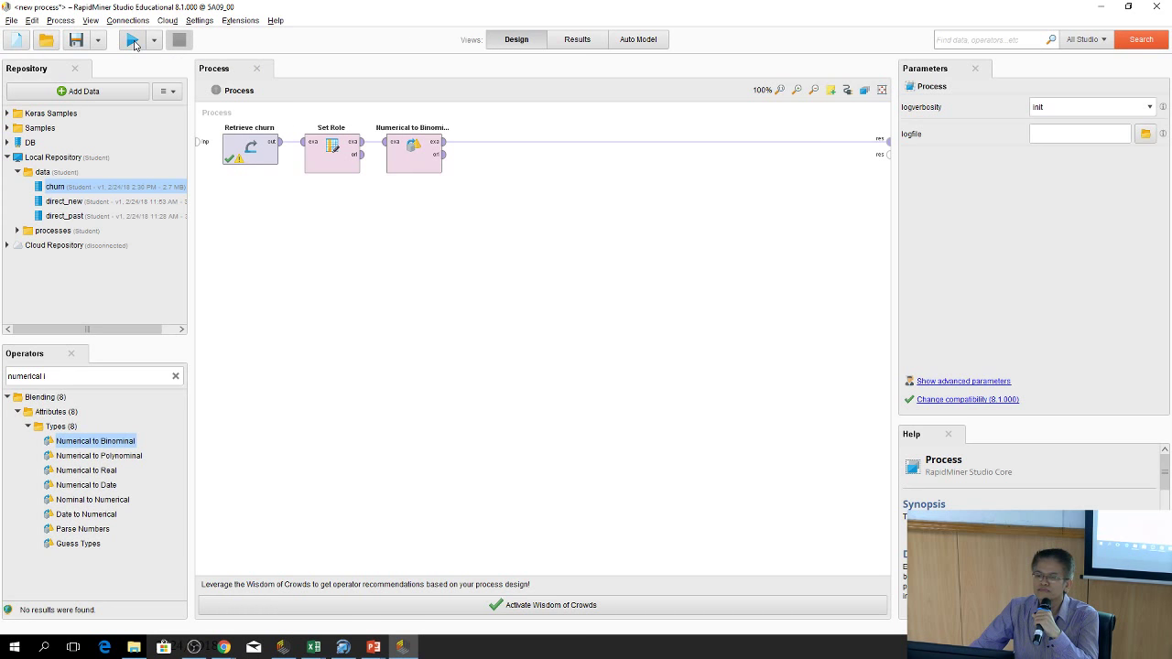
Run the process and check Age, SupportCallsLastYear and AverageBill became true/false values
{"action": "left_click", "coordinate": [134, 44]}
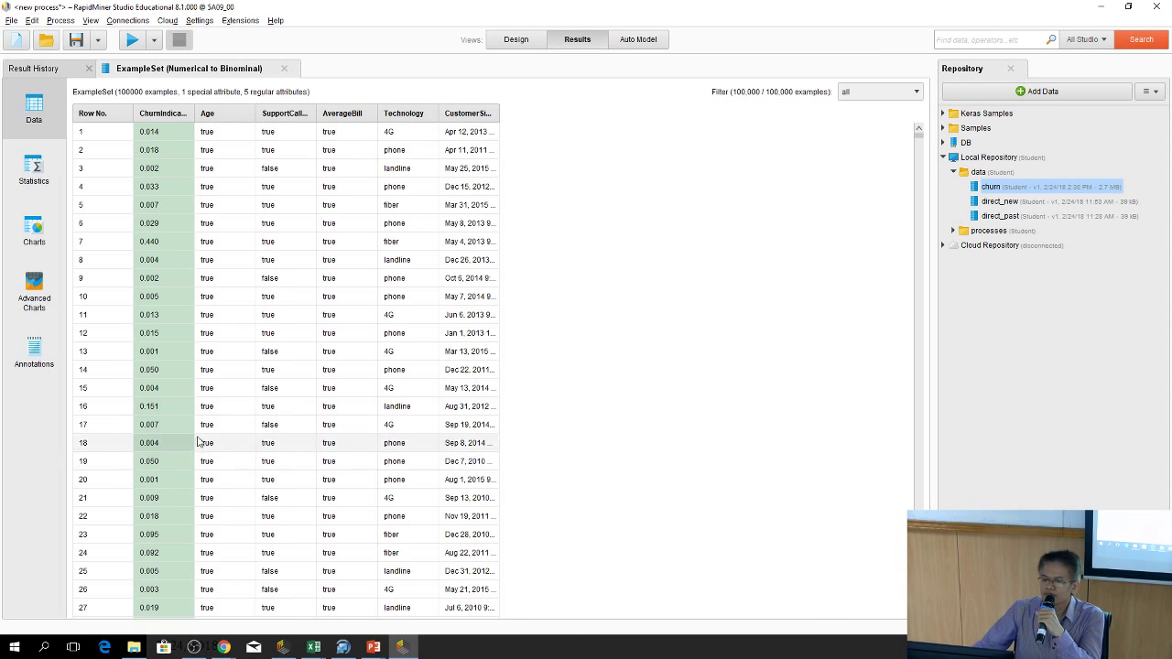
{"action": "scroll", "coordinate": [197, 443], "scroll_direction": "down", "scroll_amount": 3}
{"action": "scroll", "coordinate": [418, 238], "scroll_direction": "up", "scroll_amount": 2}
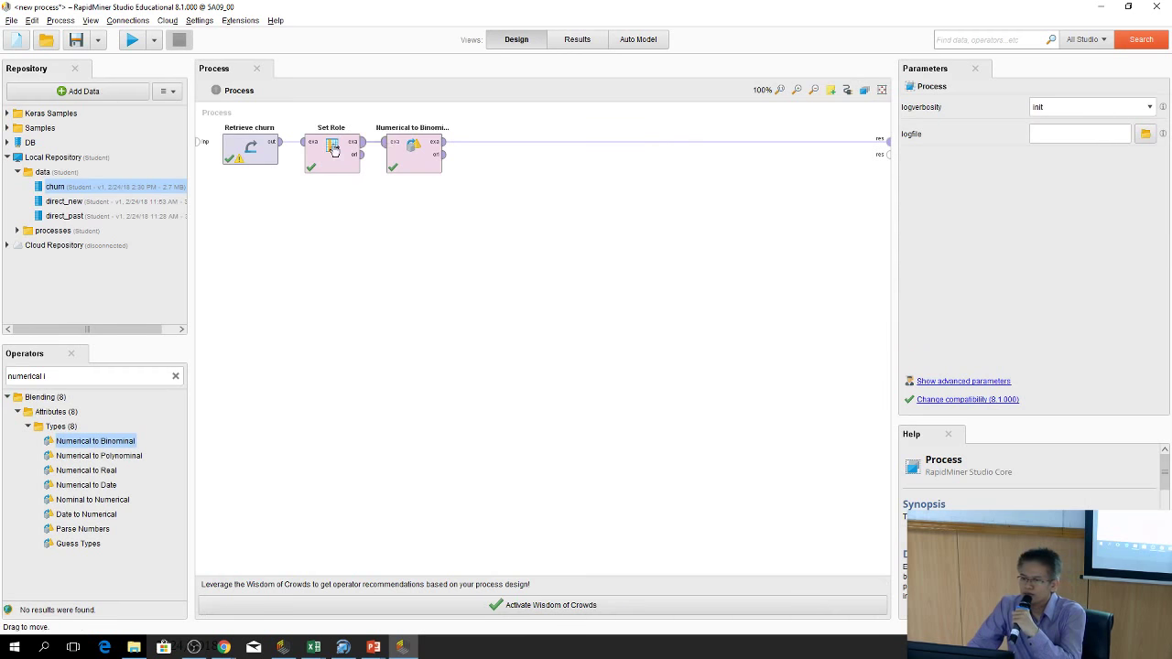
Set Numerical to Binominal to include special attributes, max 0.5, single attribute ChurnIndicator
{"action": "left_click", "coordinate": [416, 146]}
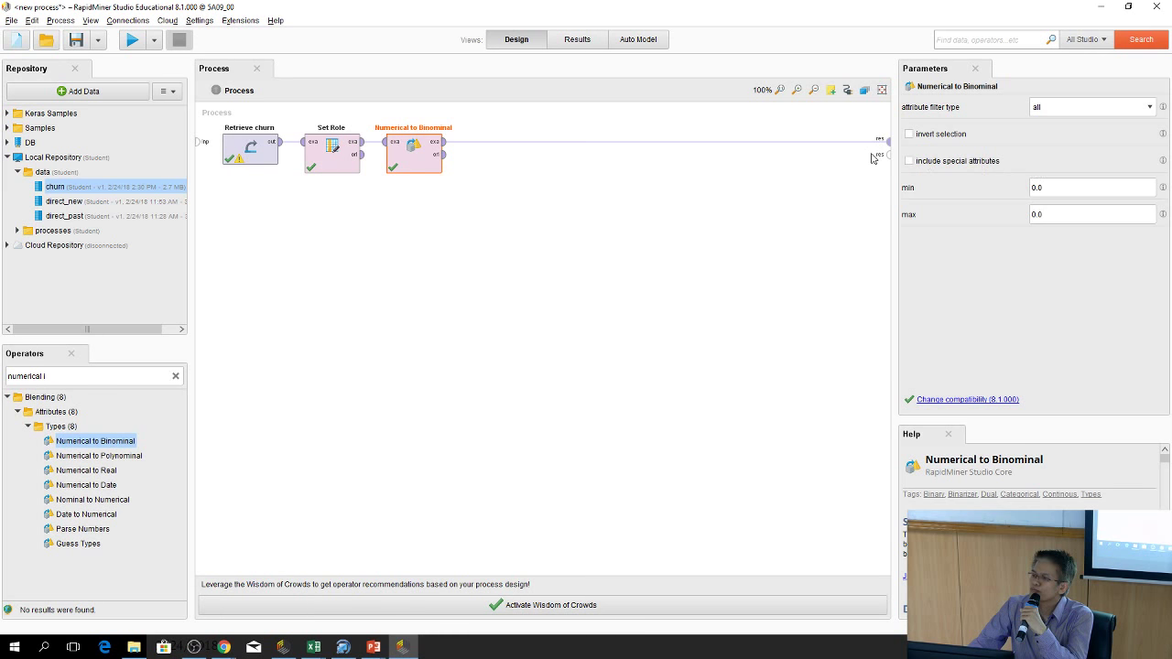
{"action": "left_click", "coordinate": [910, 162]}
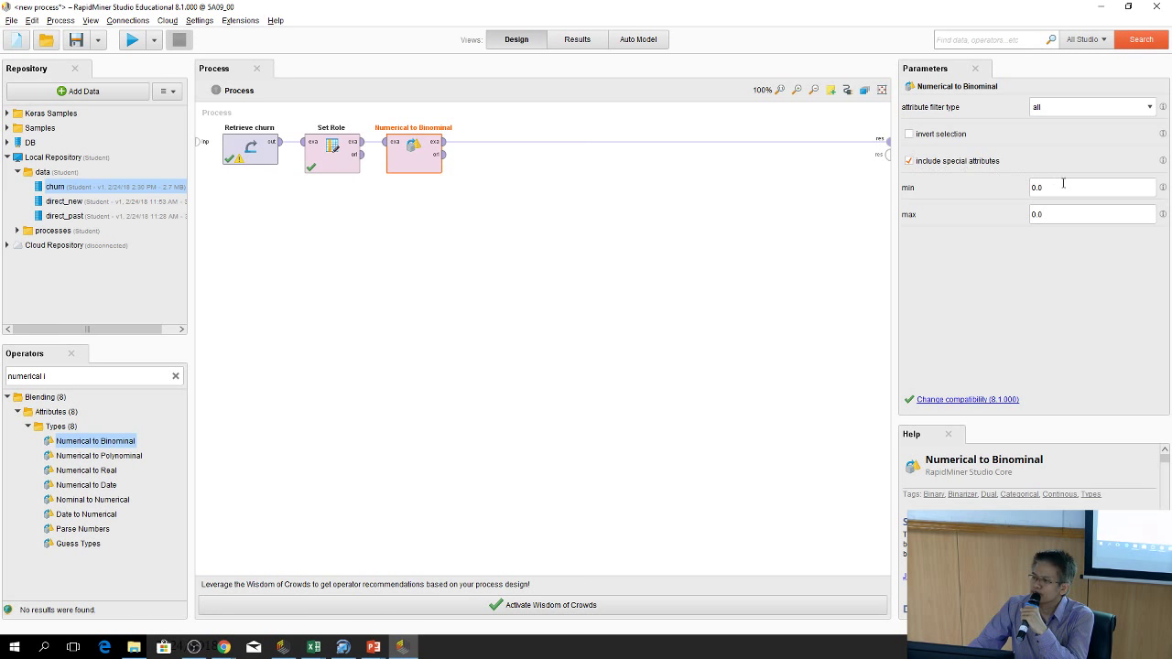
{"action": "left_click", "coordinate": [1068, 188]}
{"action": "left_click", "coordinate": [1068, 213]}
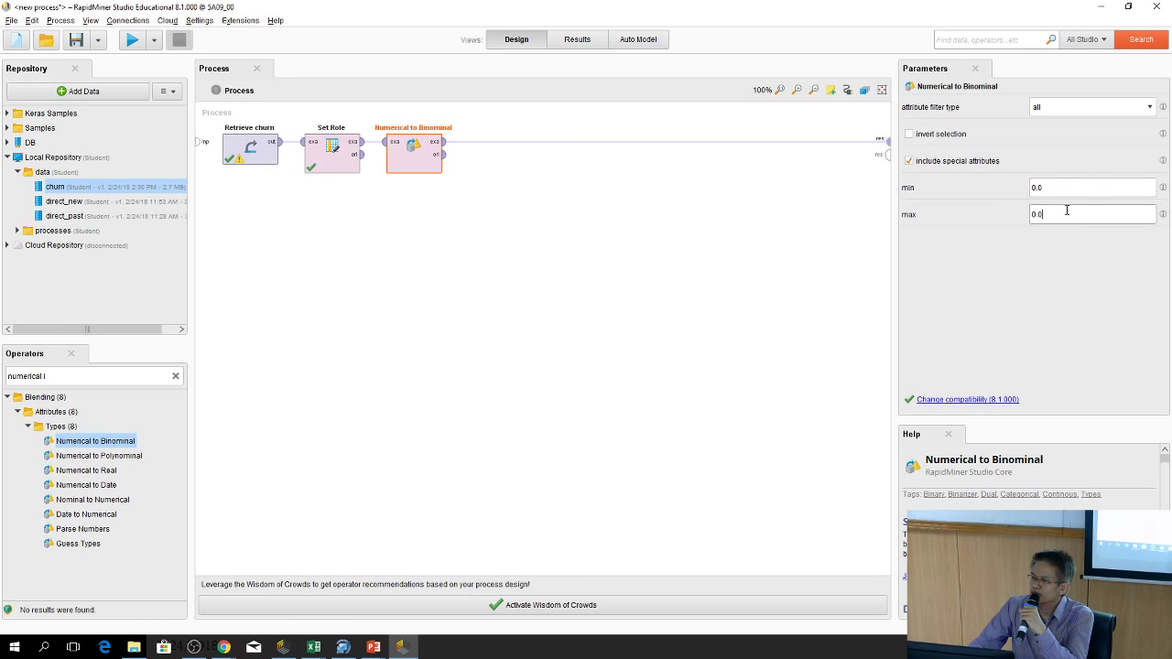
{"action": "key", "text": "BackSpace"}
{"action": "type", "text": "5"}
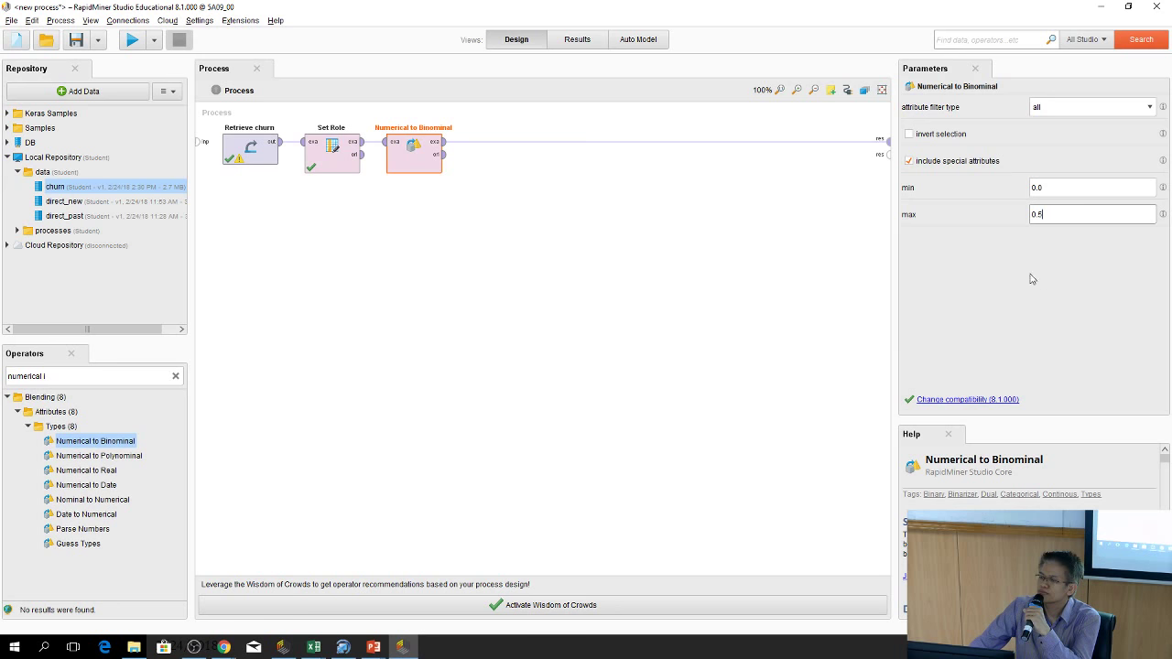
{"action": "left_click", "coordinate": [1110, 109]}
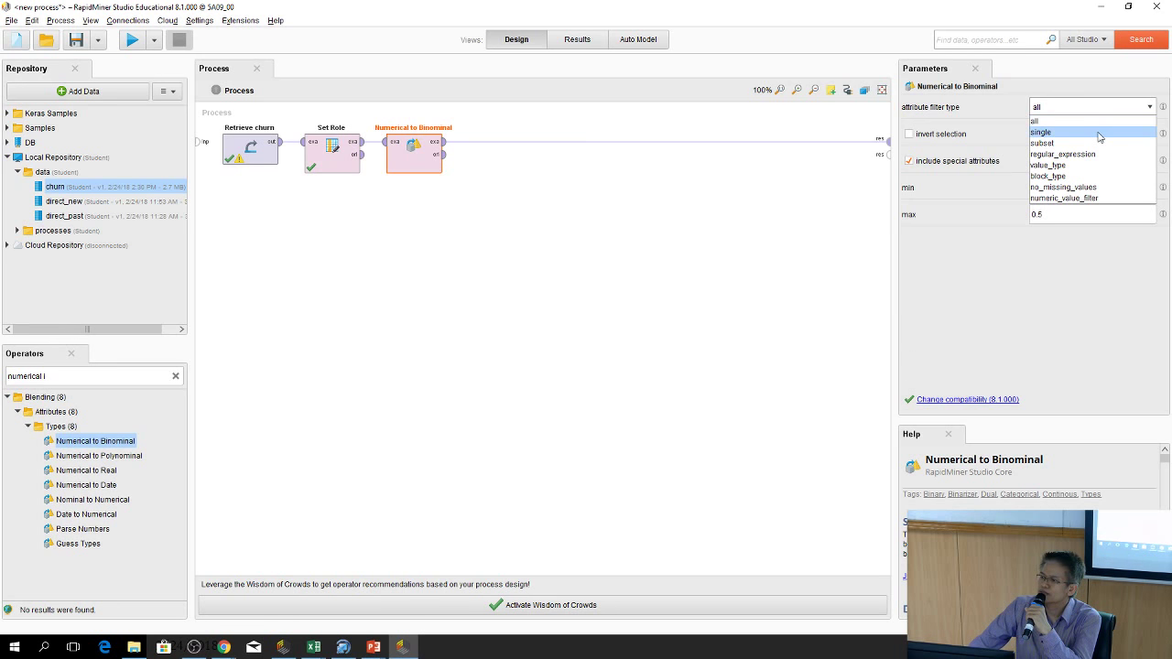
{"action": "left_click", "coordinate": [1099, 134]}
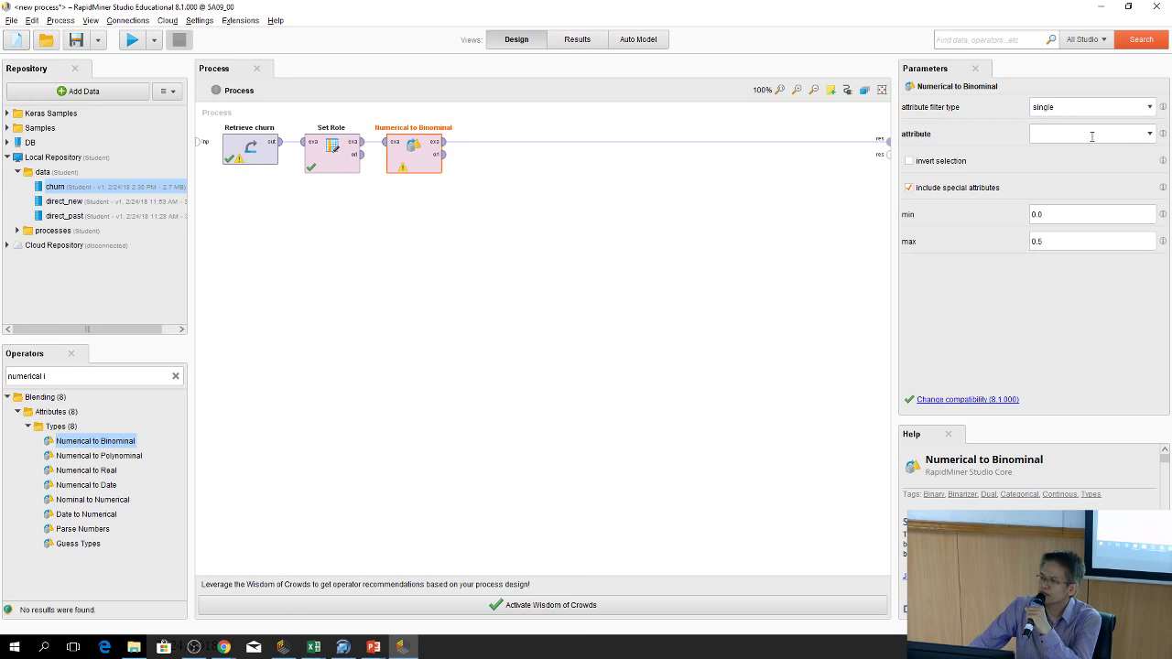
{"action": "left_click", "coordinate": [1148, 135]}
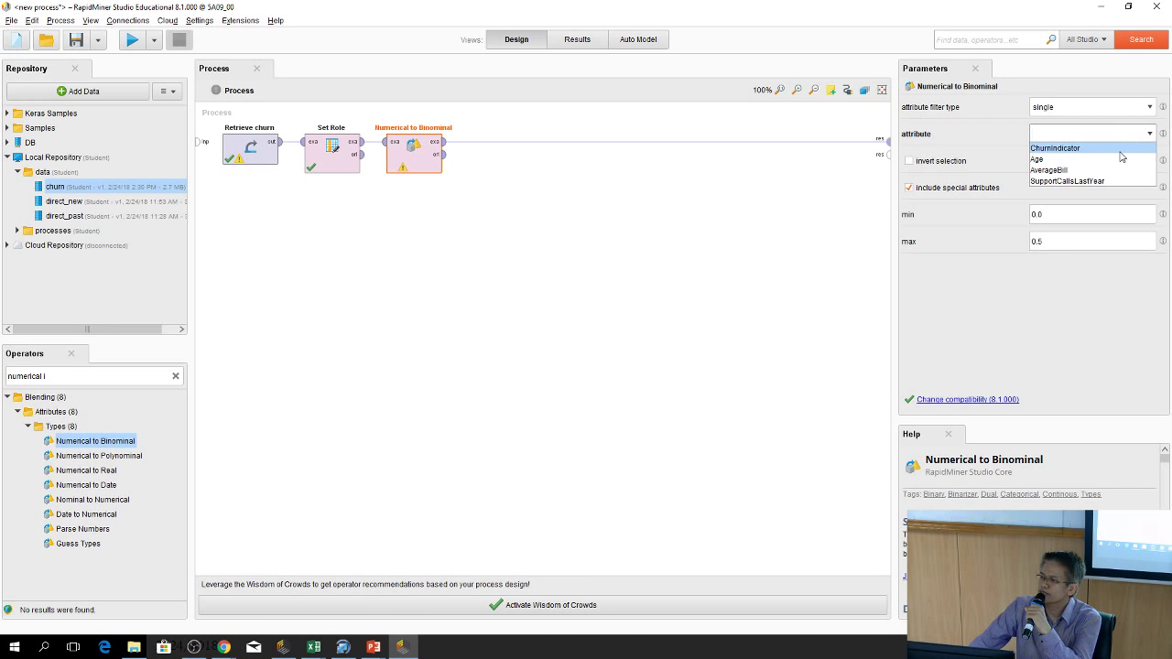
{"action": "left_click", "coordinate": [1119, 149]}
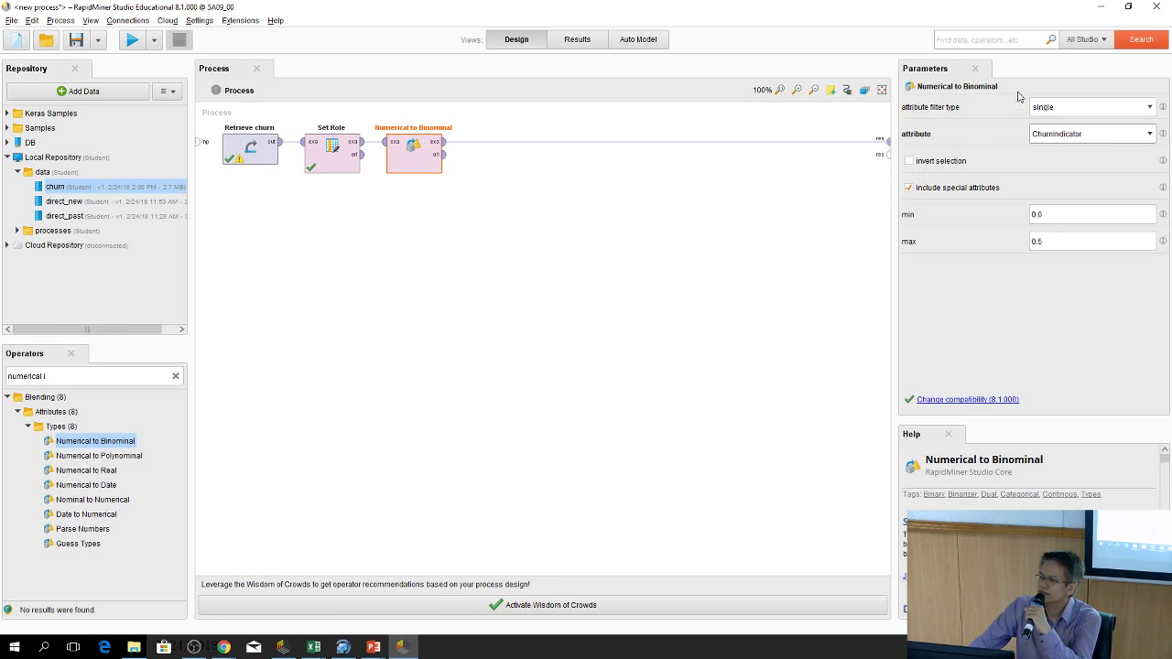
Rerun the process and confirm only ChurnIndicator is now true/false, while Age and AverageBill stay numeric
{"action": "left_click", "coordinate": [134, 40]}
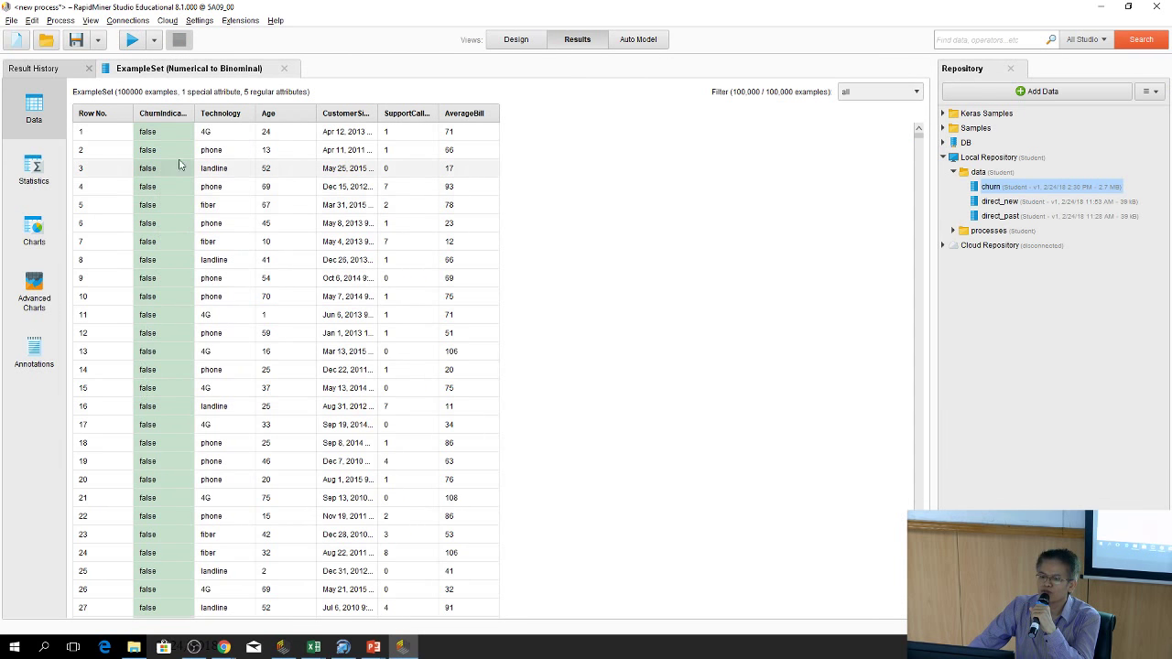
{"action": "scroll", "coordinate": [191, 453], "scroll_direction": "down", "scroll_amount": 3}
{"action": "scroll", "coordinate": [190, 454], "scroll_direction": "up", "scroll_amount": 2}
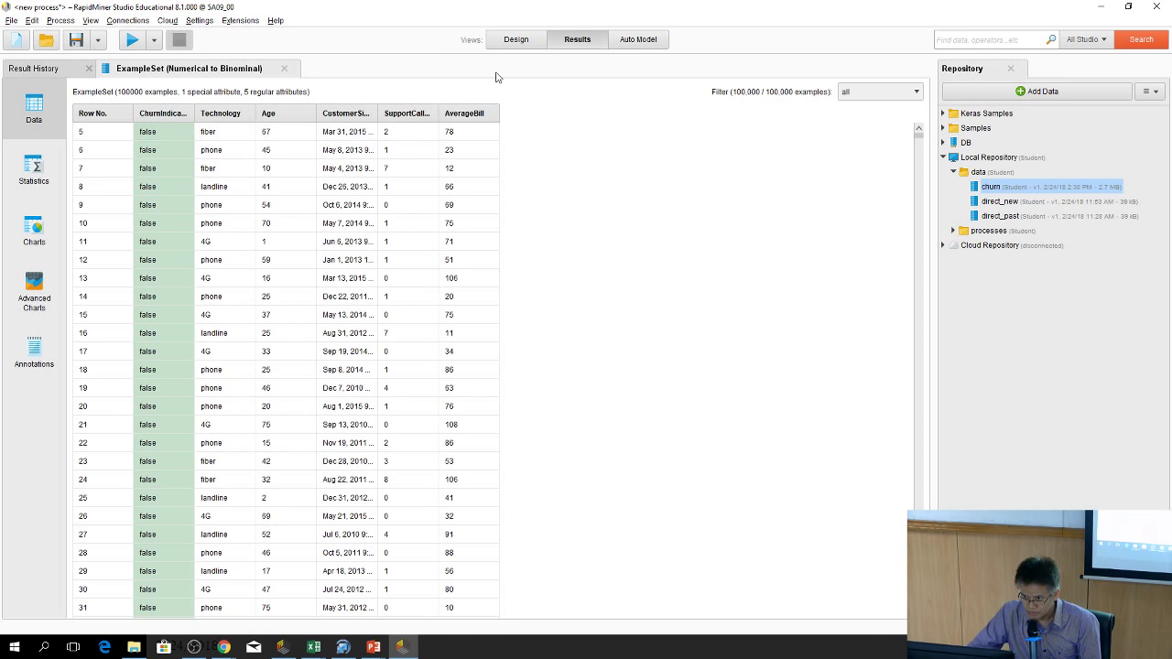
{"action": "left_click", "coordinate": [515, 39]}
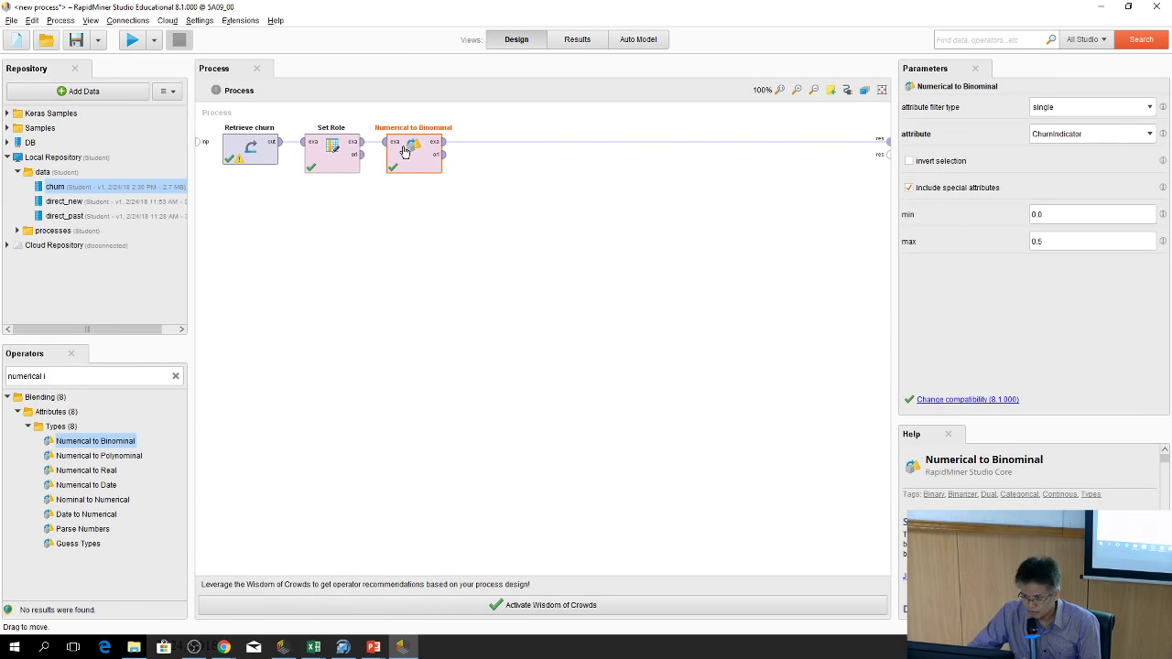
{"action": "left_click", "coordinate": [578, 39]}
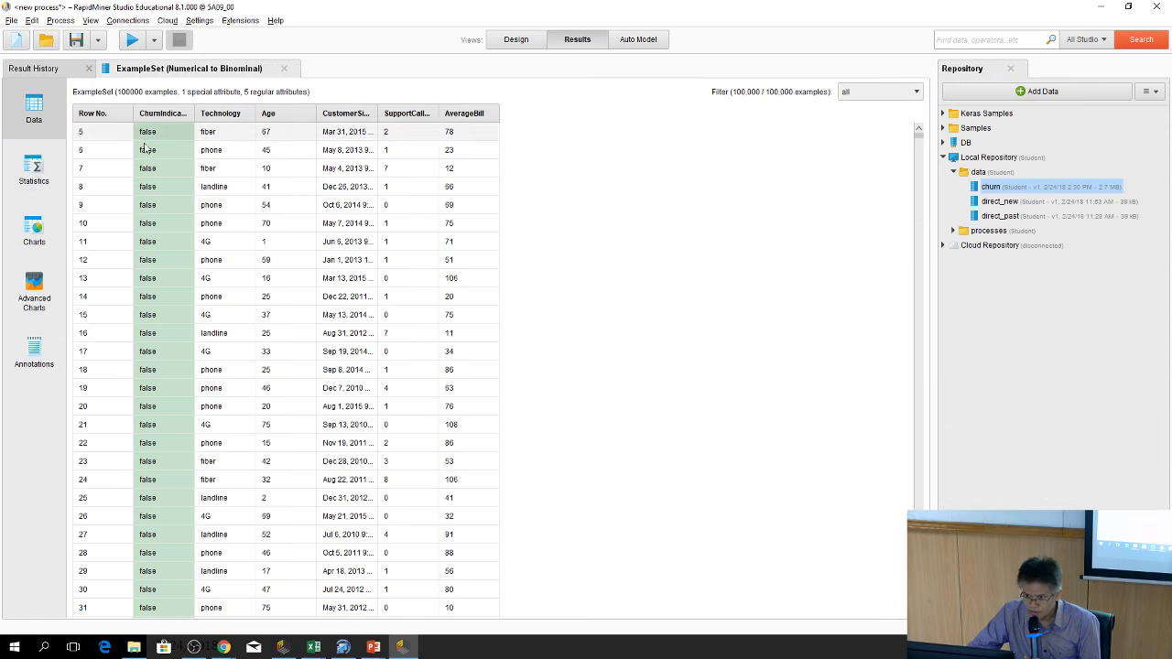
Review per-attribute Statistics of the converted churn data, then return to the Design view
{"action": "left_click", "coordinate": [33, 170]}
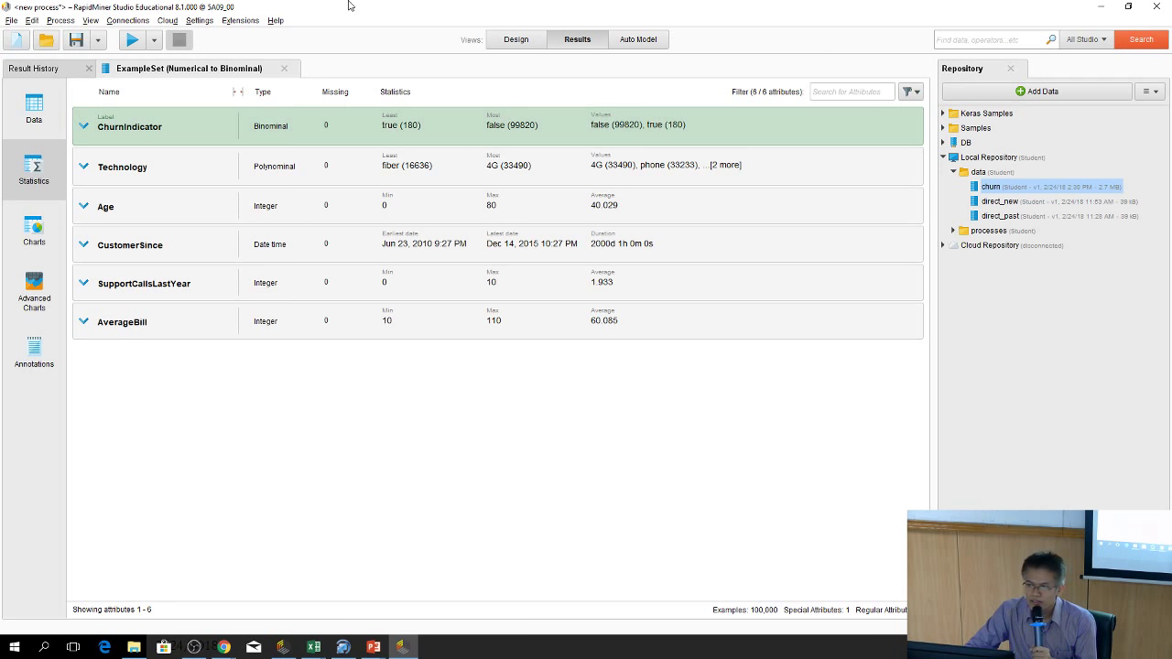
{"action": "left_click", "coordinate": [516, 40]}
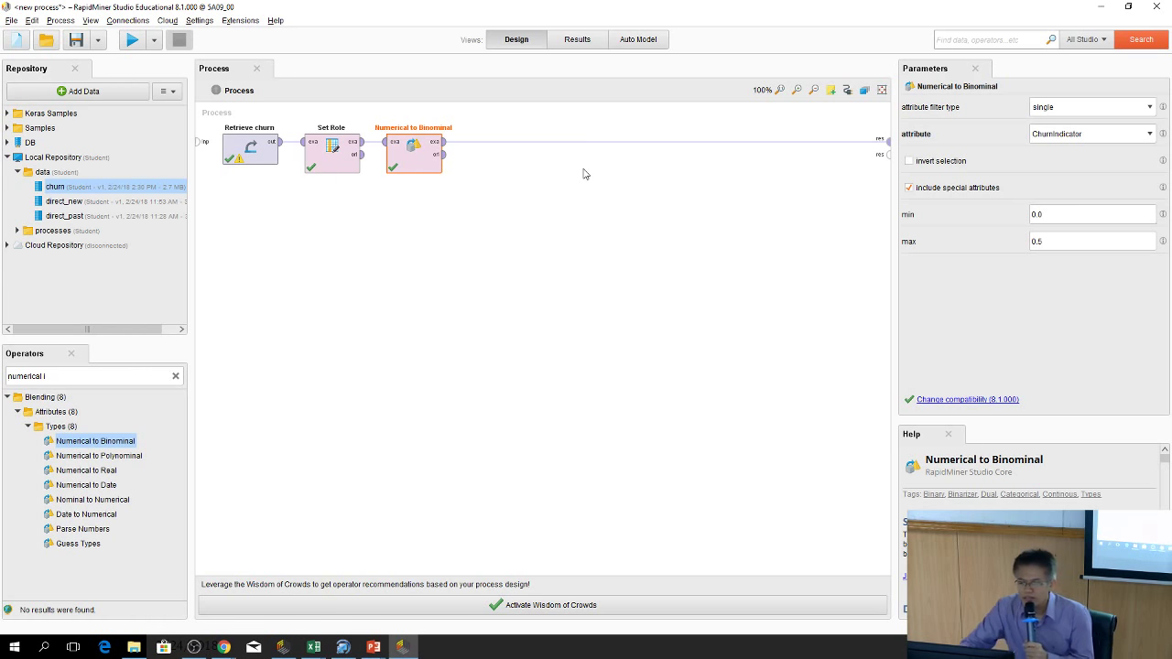
Add Cross Validation after Numerical to Binominal and wire its mod and per outputs to res ports
{"action": "left_click_drag", "start_coordinate": [96, 531], "coordinate": [162, 409]}
{"action": "left_click", "coordinate": [175, 376]}
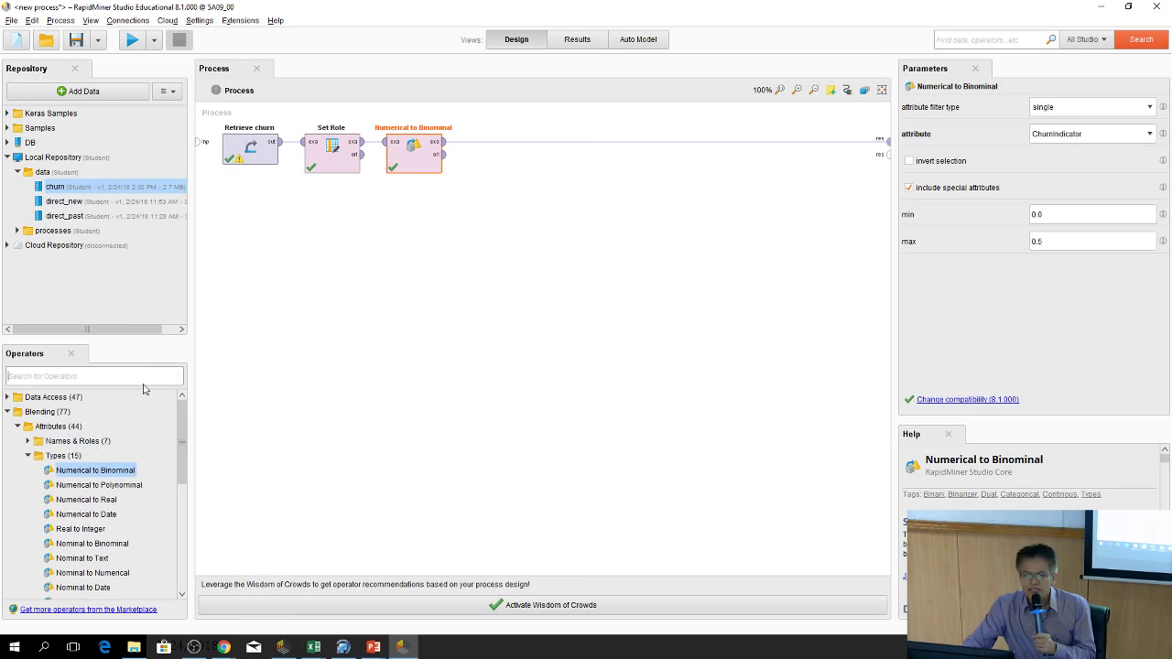
{"action": "type", "text": "cr"}
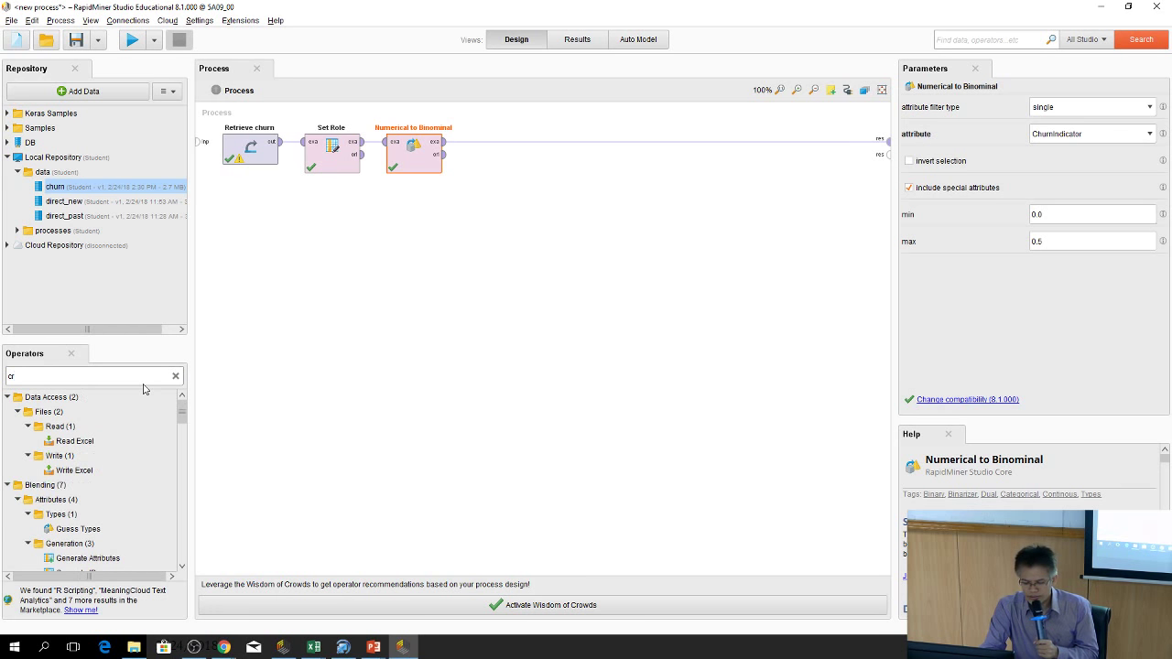
{"action": "type", "text": "oss"}
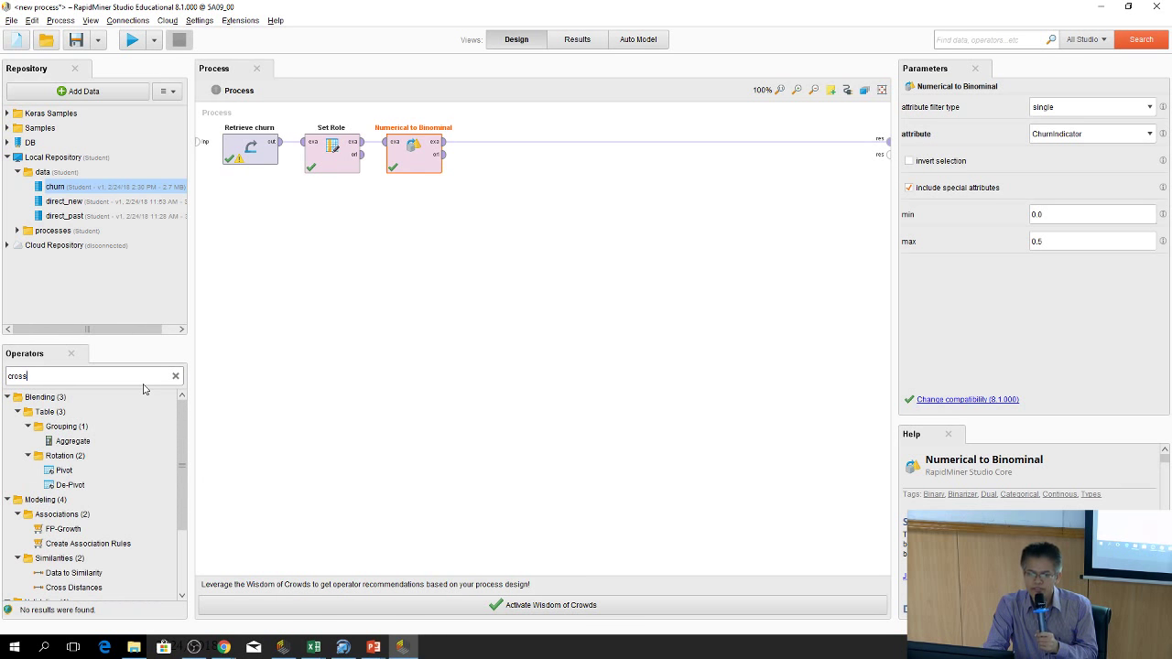
{"action": "type", "text": " val"}
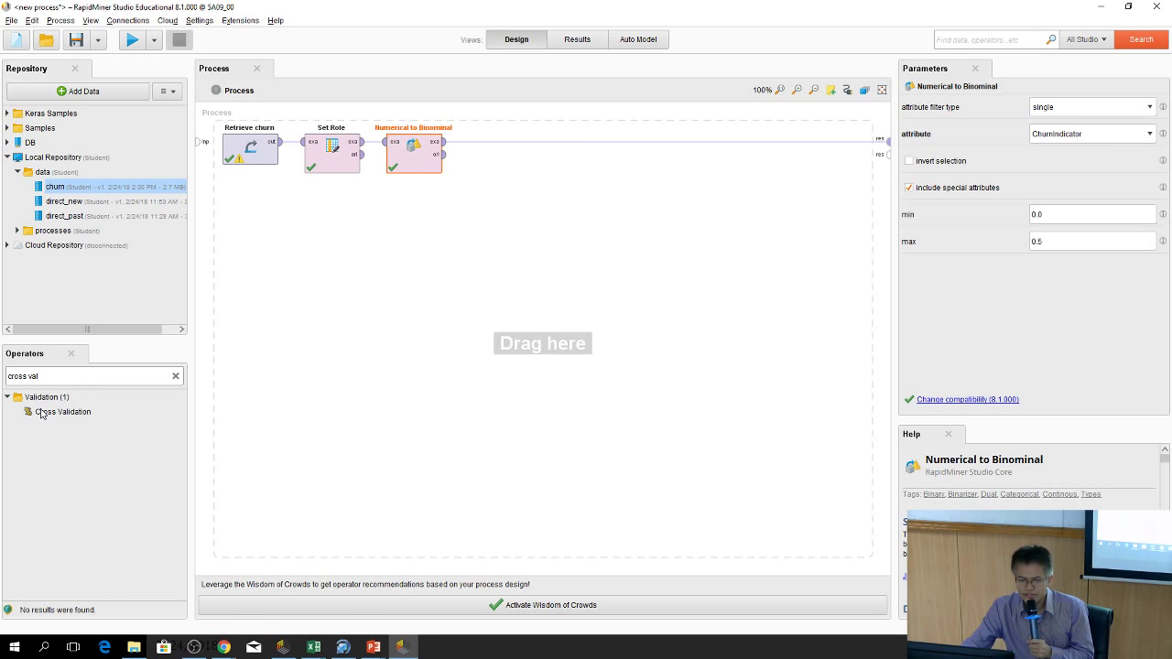
{"action": "left_click_drag", "start_coordinate": [46, 414], "coordinate": [521, 175]}
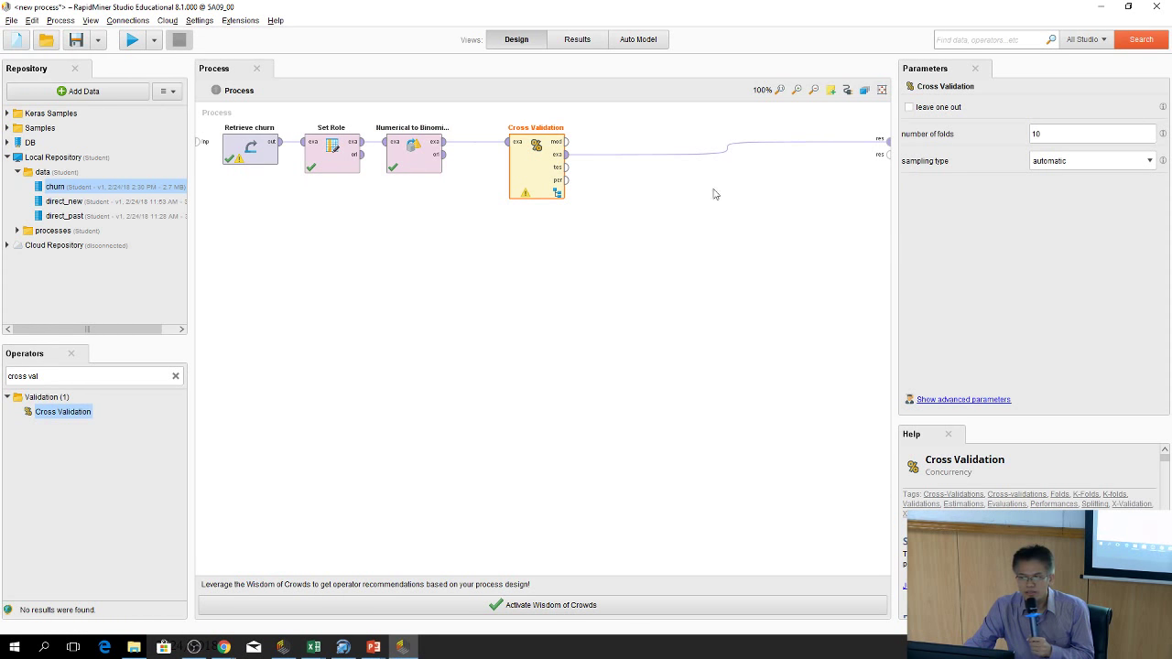
{"action": "left_click_drag", "start_coordinate": [567, 141], "coordinate": [888, 145]}
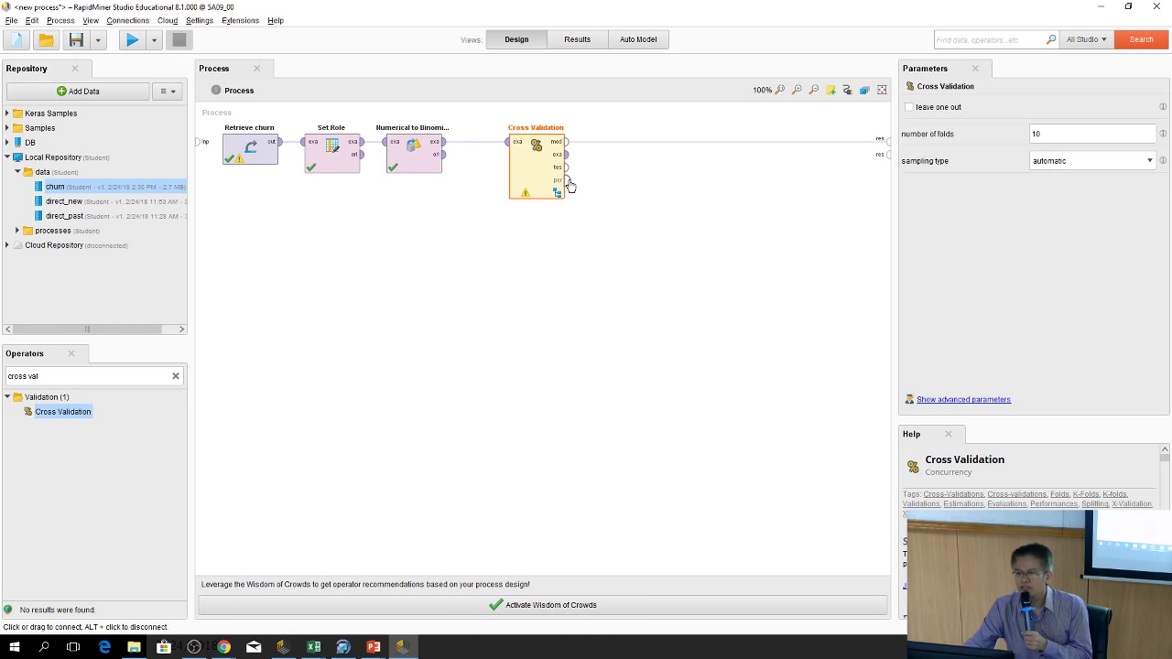
{"action": "left_click_drag", "start_coordinate": [569, 181], "coordinate": [888, 155]}
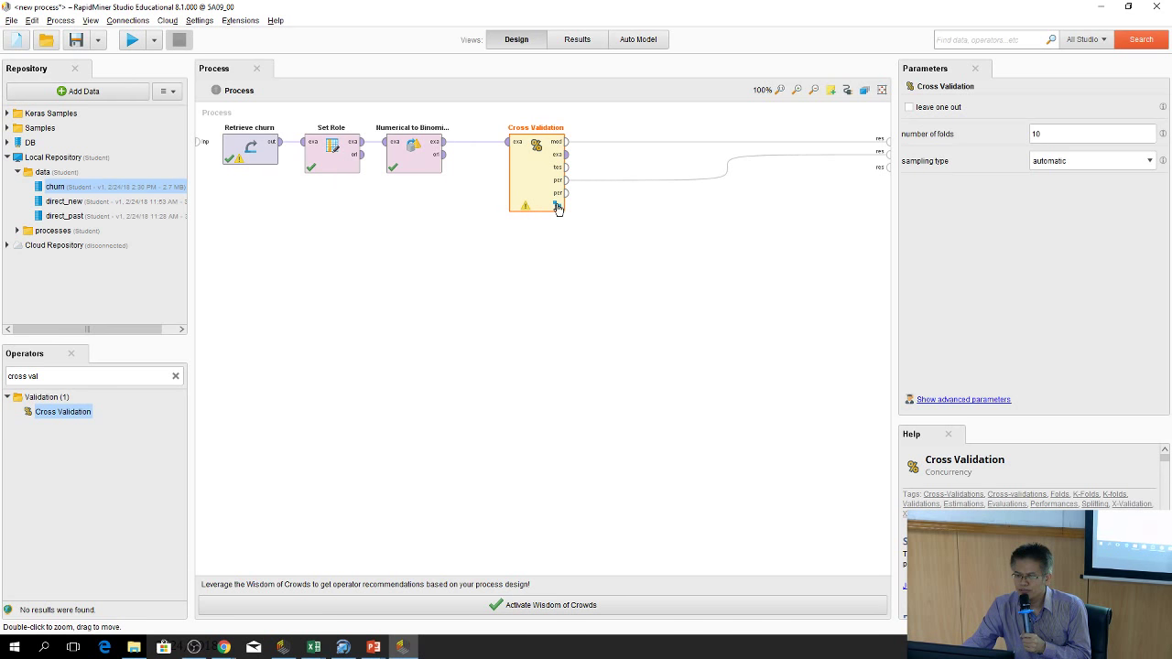
Inside Cross Validation, place an Apply Model operator in the Testing side
{"action": "double_click", "coordinate": [548, 195]}
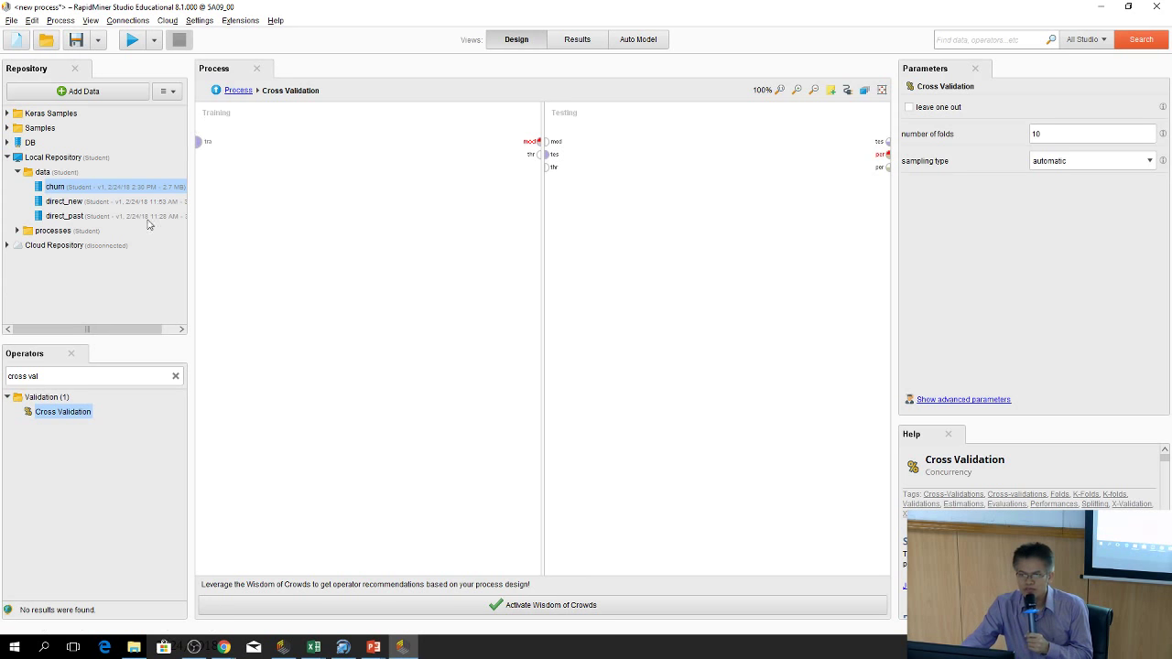
{"action": "left_click_drag", "start_coordinate": [83, 411], "coordinate": [117, 433]}
{"action": "left_click", "coordinate": [176, 375]}
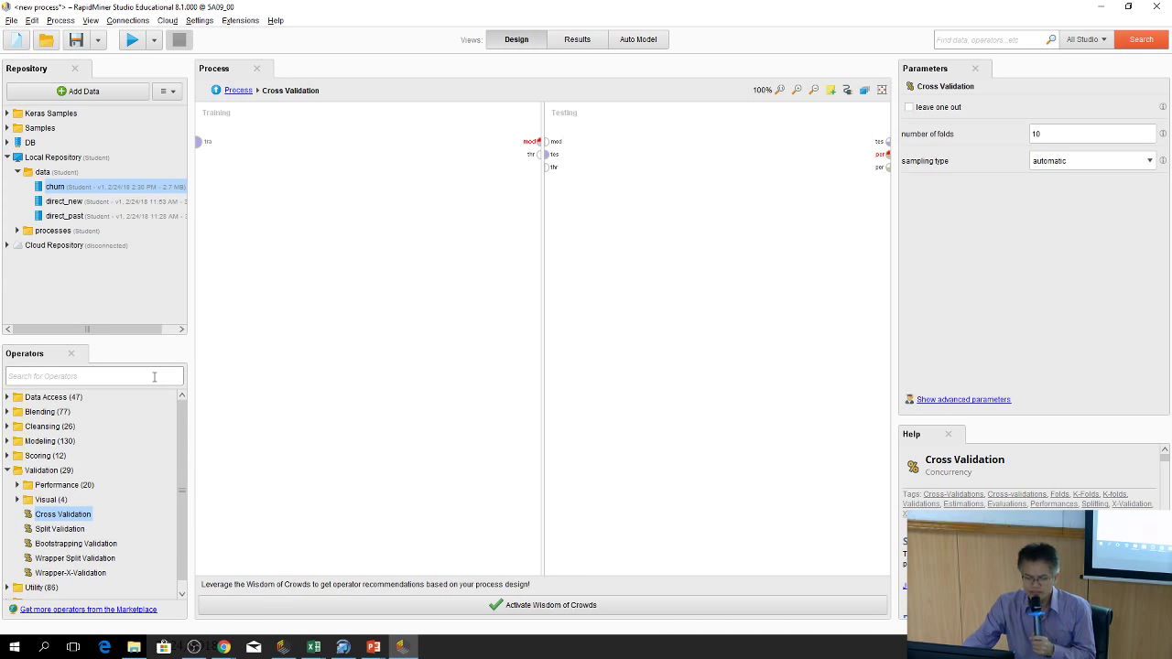
{"action": "type", "text": "a"}
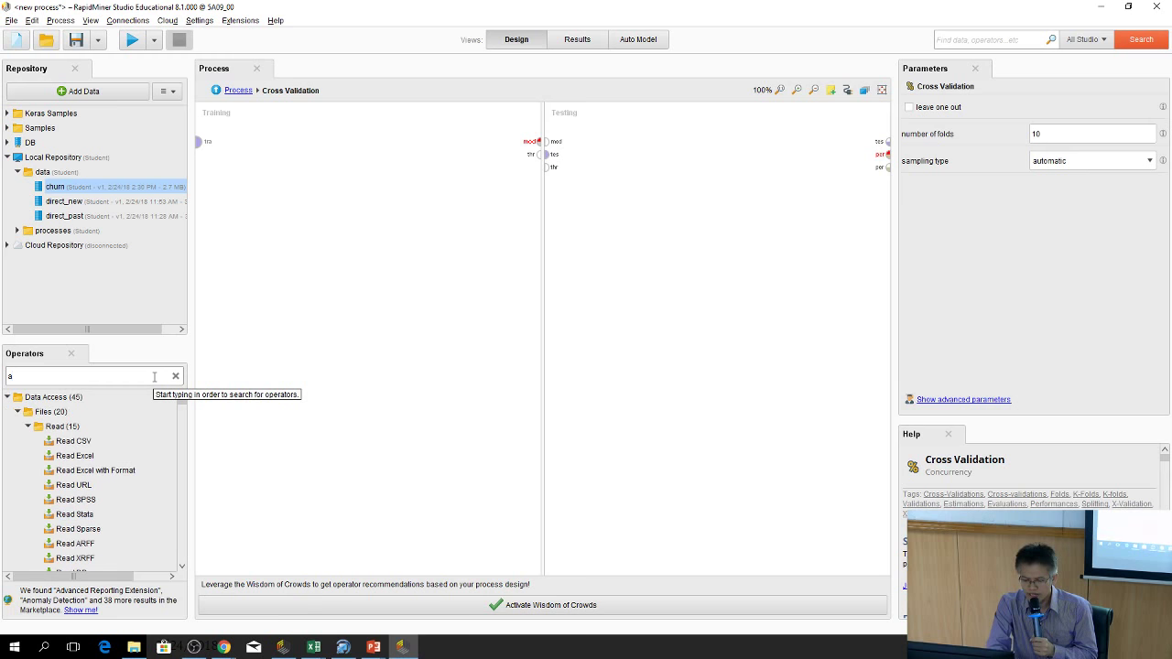
{"action": "type", "text": "pply"}
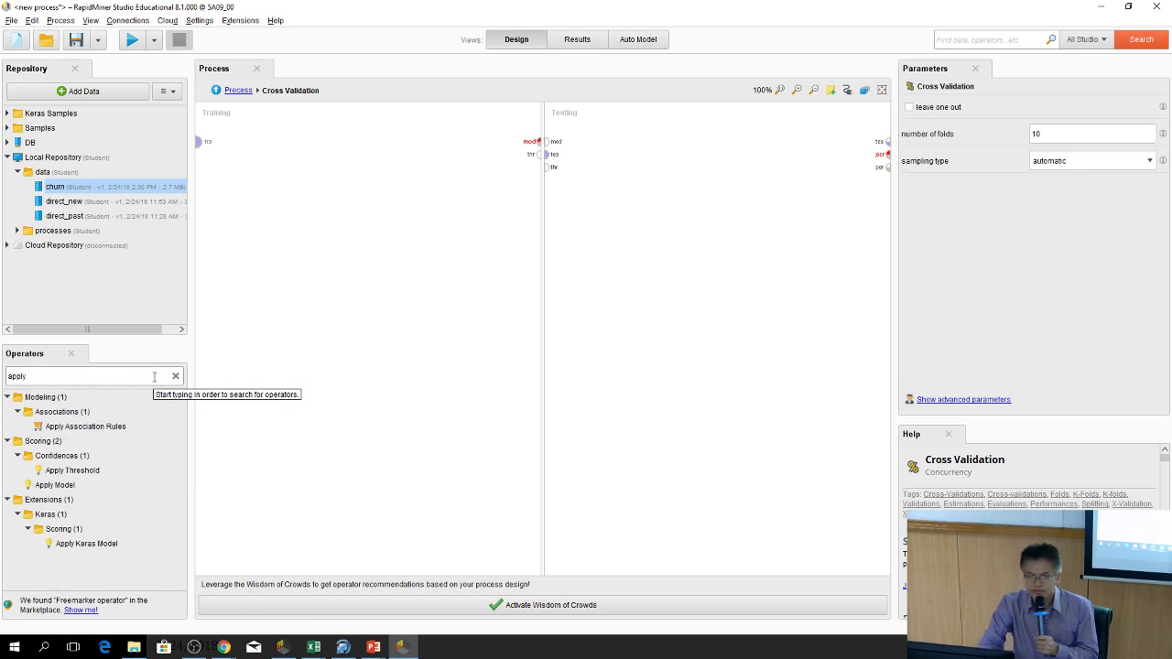
{"action": "type", "text": " model"}
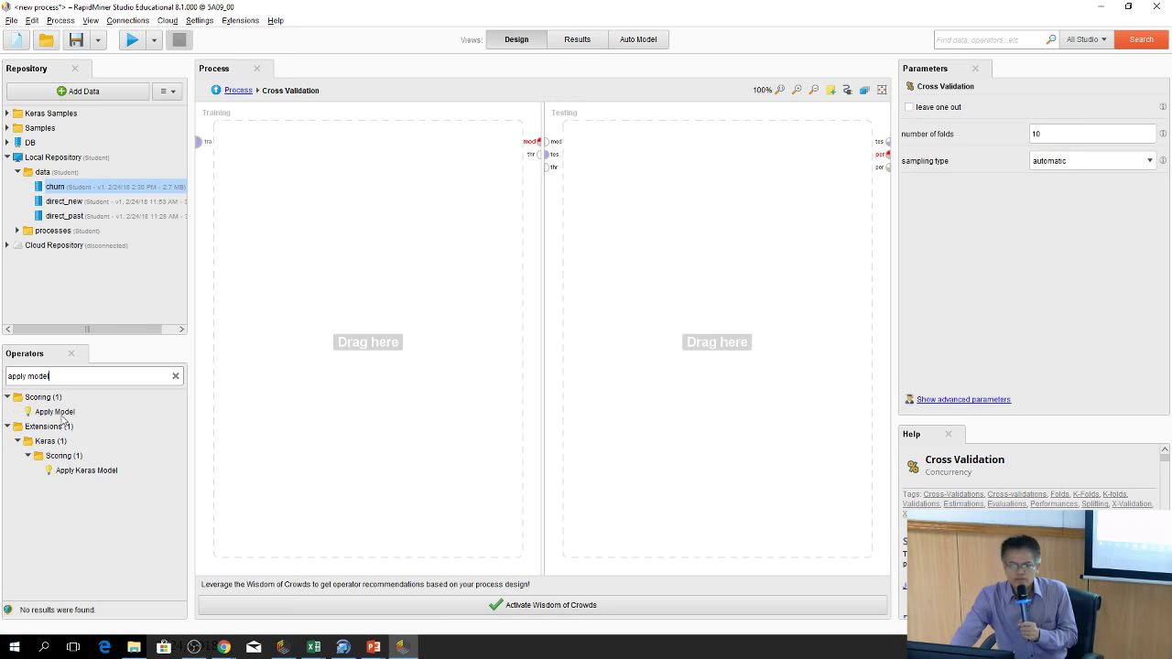
{"action": "left_click_drag", "start_coordinate": [28, 414], "coordinate": [629, 149]}
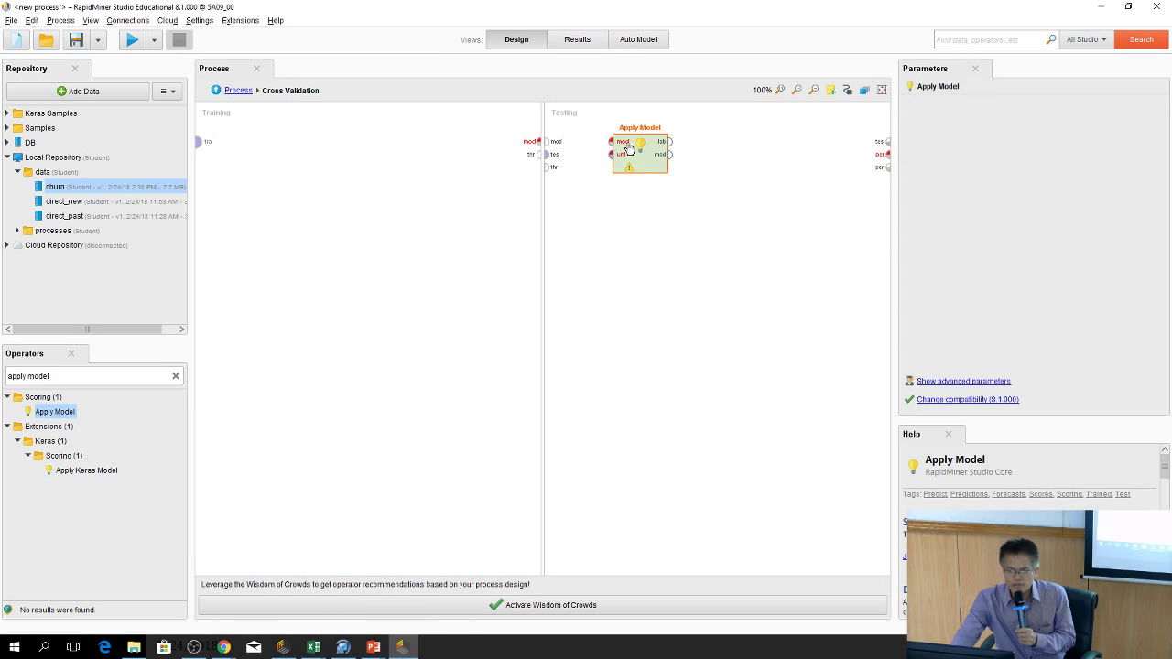
Feed the incoming model and test data into Apply Model's mod and unl inputs
{"action": "left_click", "coordinate": [569, 148]}
{"action": "left_click", "coordinate": [611, 142]}
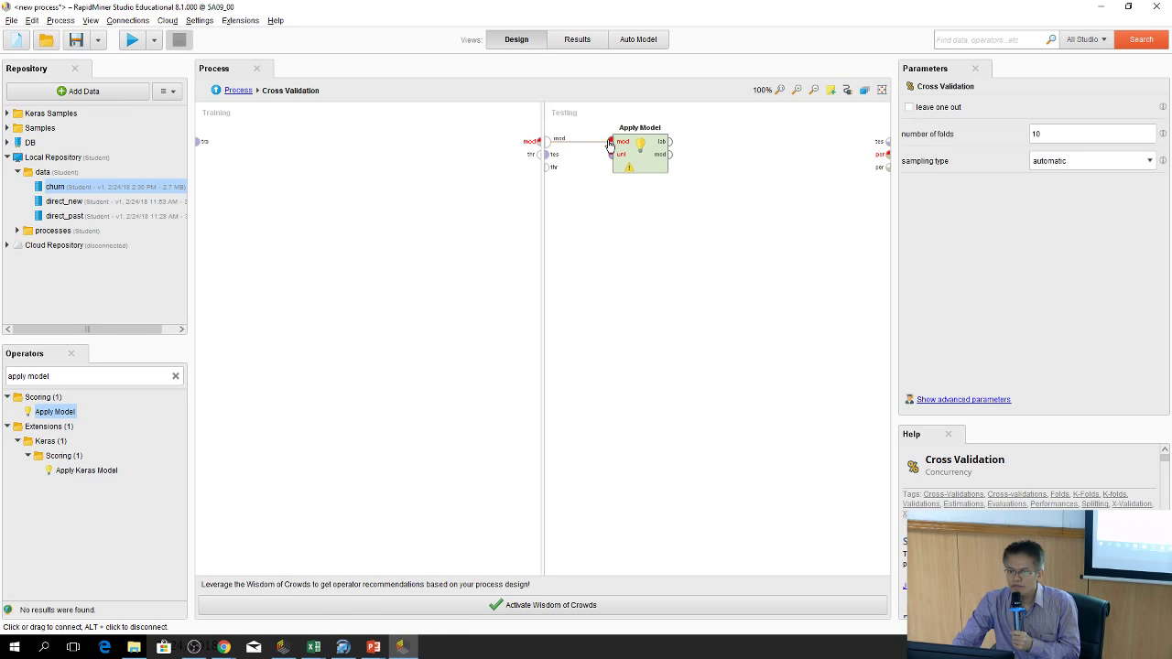
{"action": "left_click", "coordinate": [554, 156]}
{"action": "left_click", "coordinate": [610, 155]}
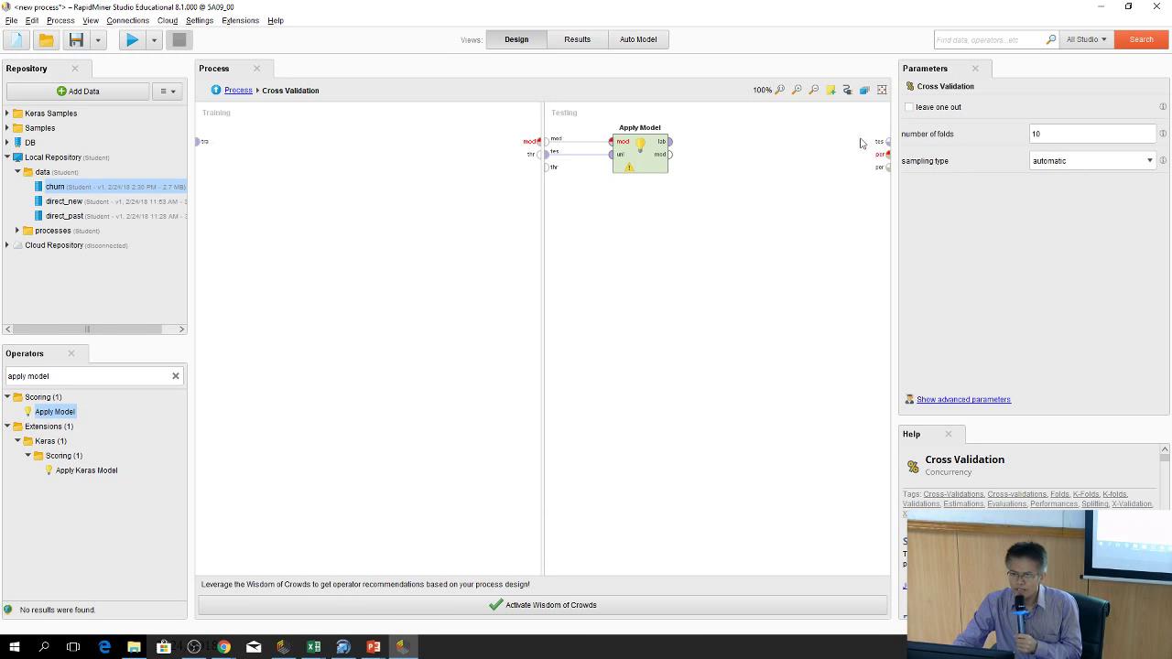
{"action": "left_click", "coordinate": [176, 376]}
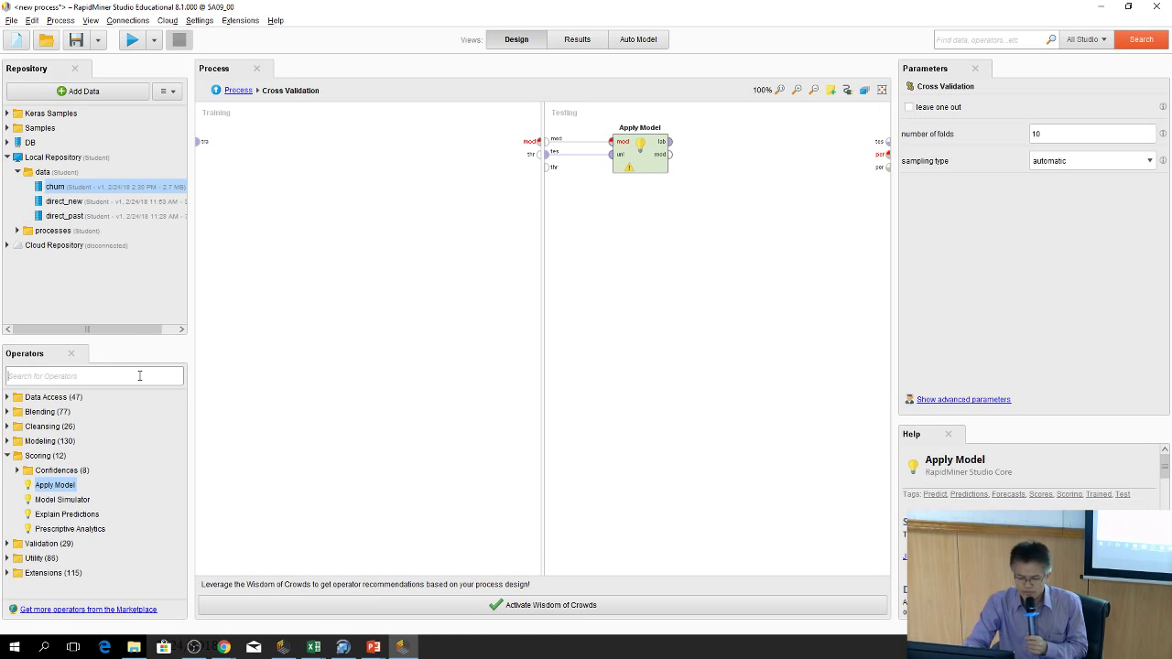
Add Performance (Classification) scoring Apply Model's labelled data, with its per result routed to the Testing output
{"action": "type", "text": "perf"}
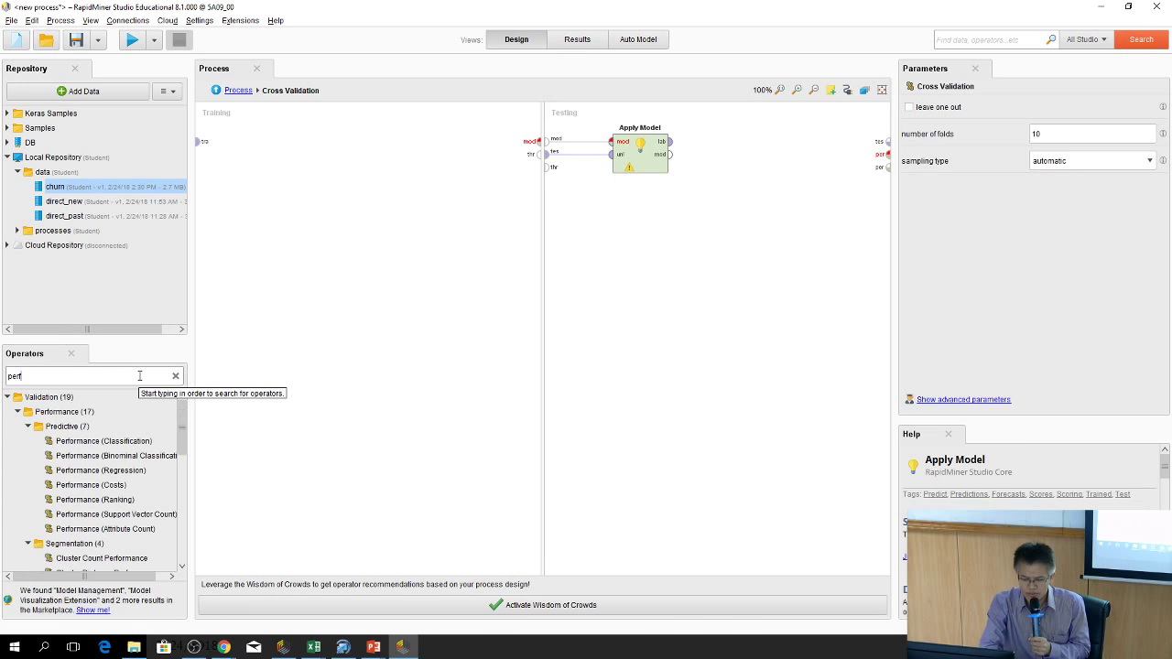
{"action": "type", "text": "orm"}
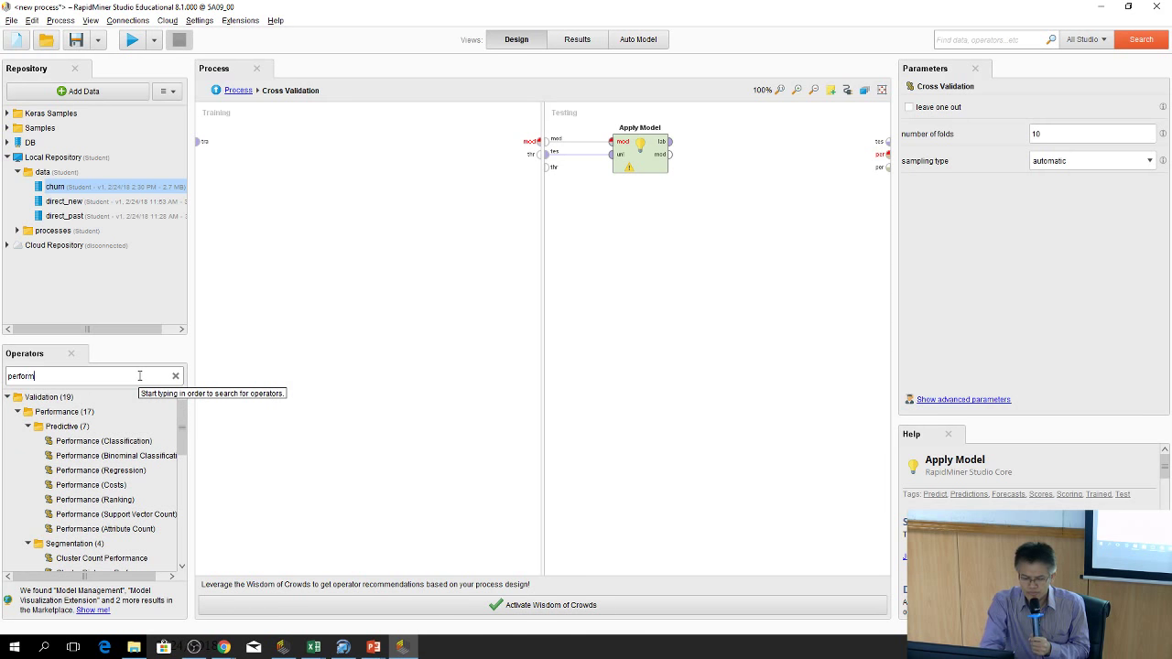
{"action": "left_click_drag", "start_coordinate": [87, 441], "coordinate": [785, 147]}
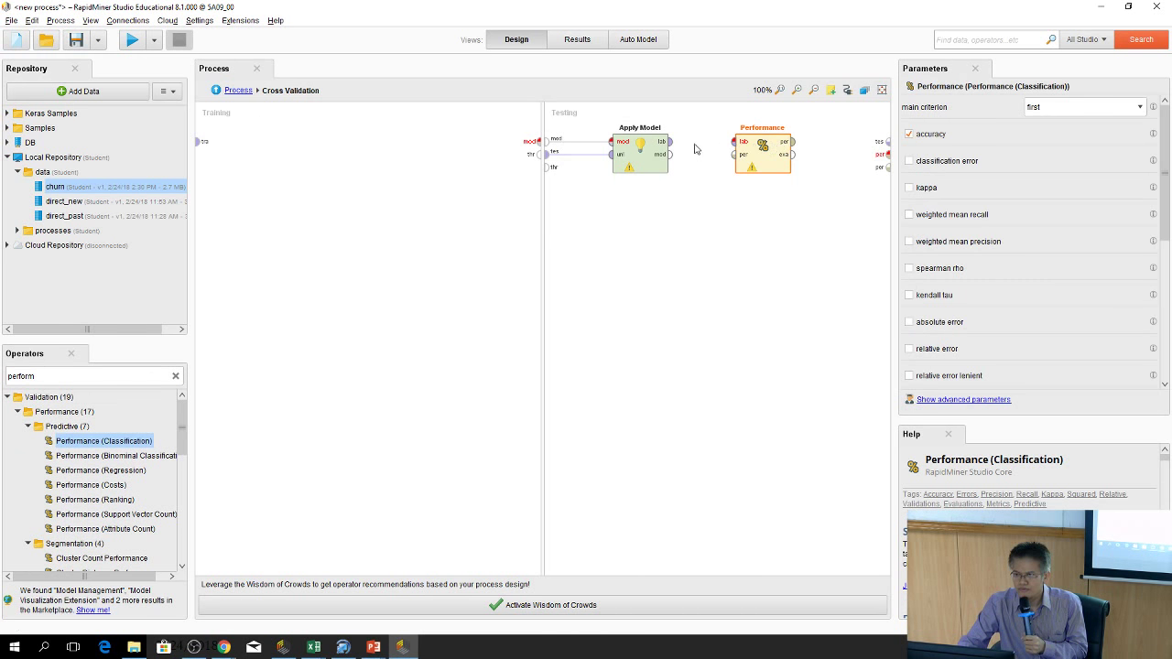
{"action": "left_click_drag", "start_coordinate": [669, 144], "coordinate": [739, 143]}
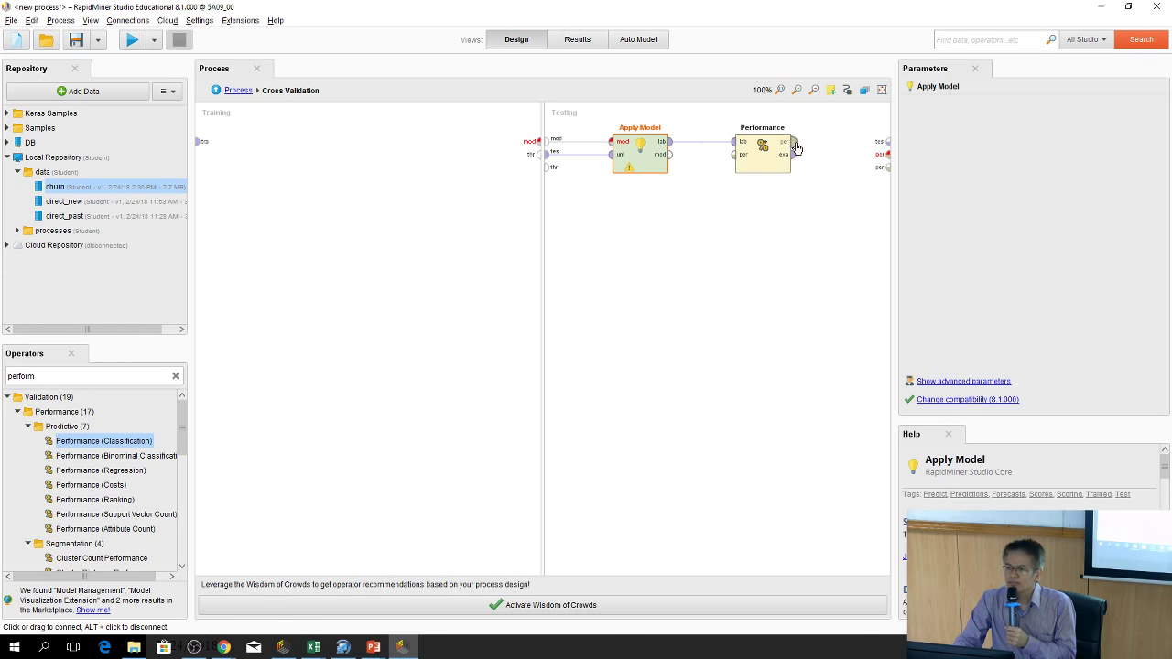
{"action": "left_click_drag", "start_coordinate": [795, 146], "coordinate": [886, 156]}
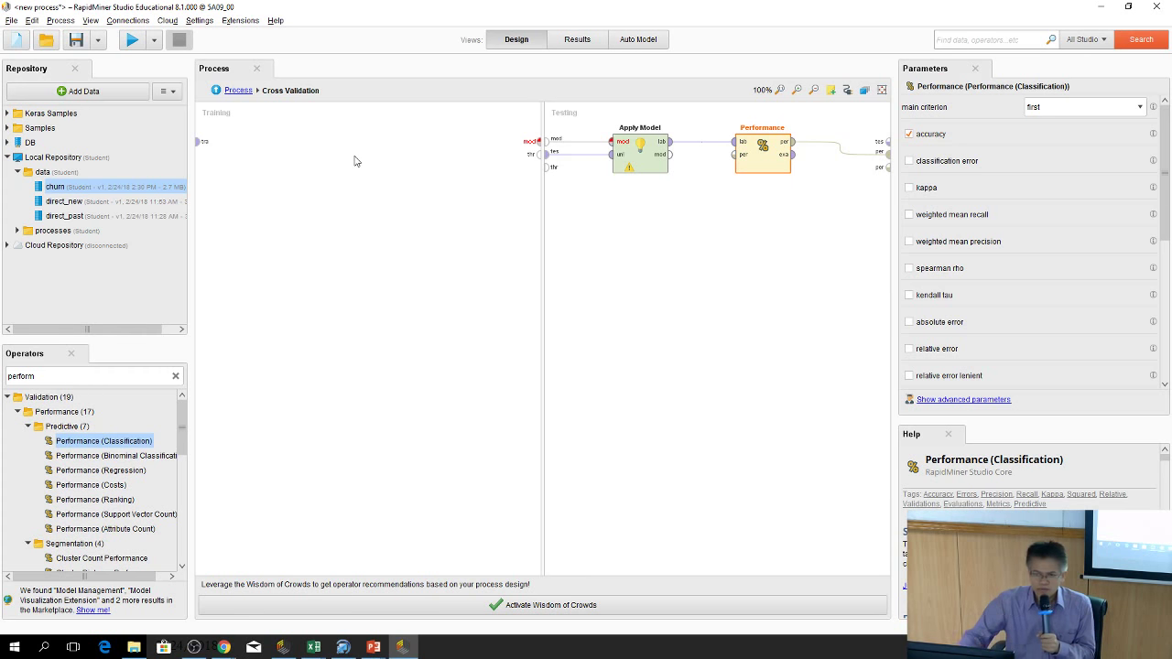
Search 'optima' and drop Optimize Parameters (Grid) into the Cross Validation Training pane
{"action": "left_click", "coordinate": [176, 377]}
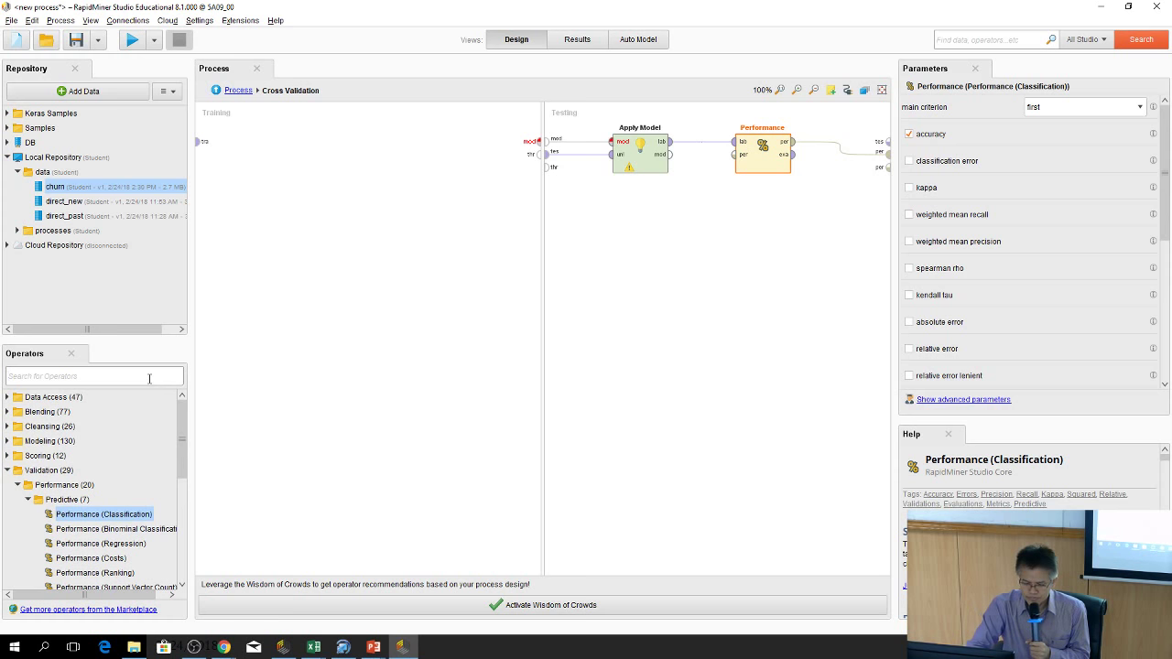
{"action": "type", "text": "op"}
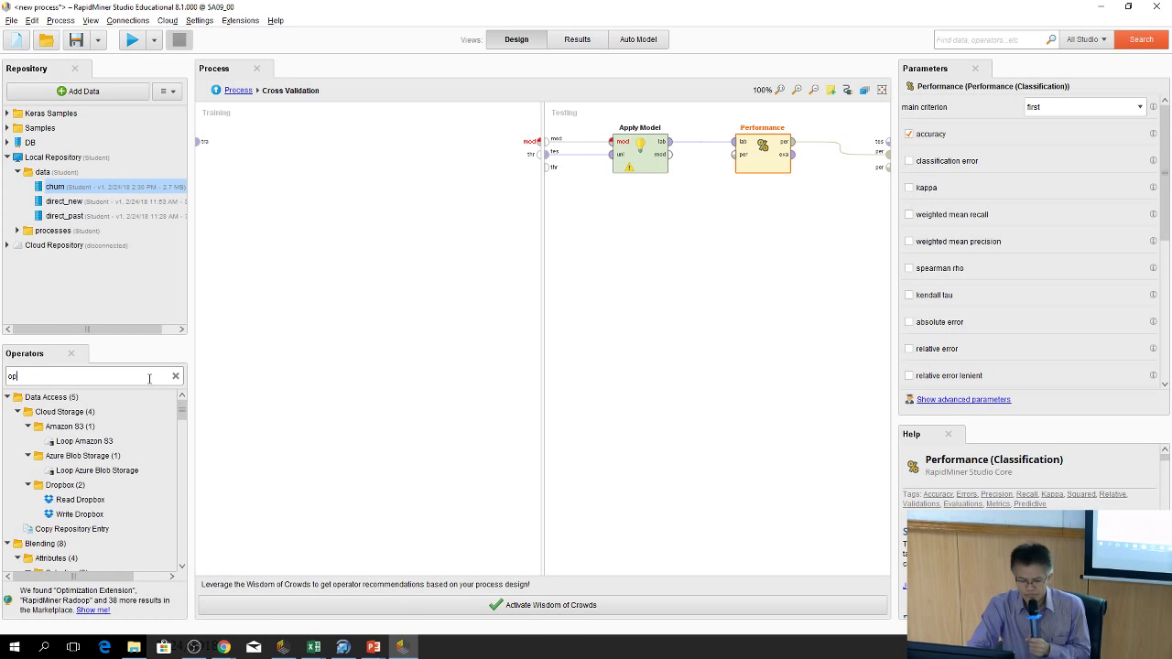
{"action": "type", "text": "tima"}
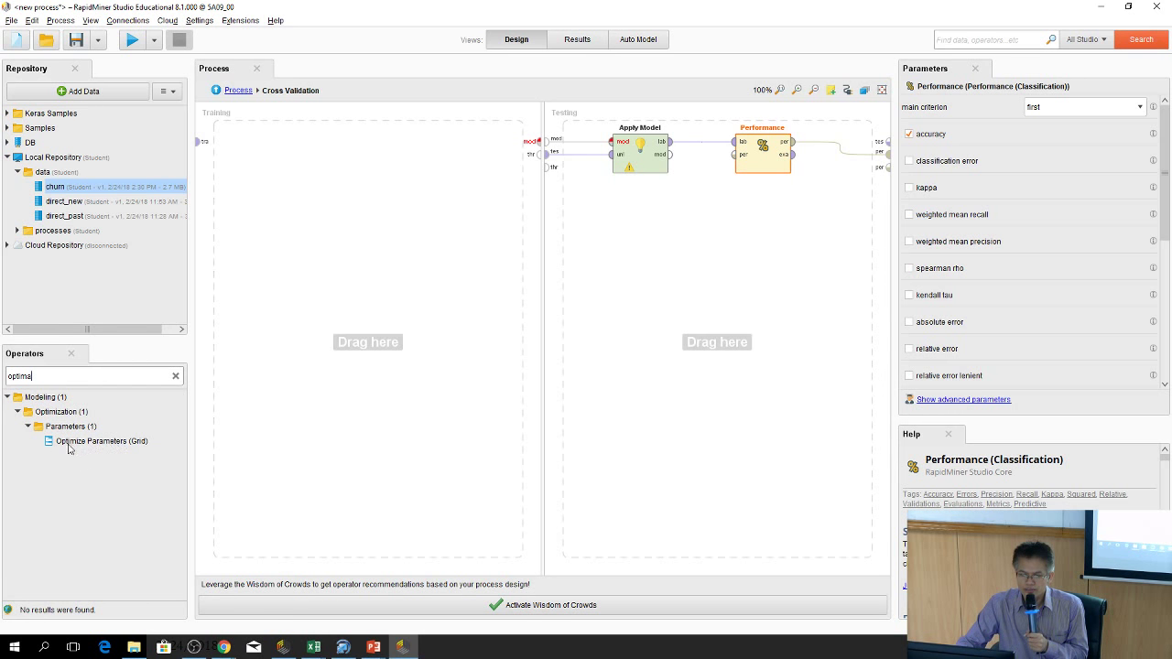
{"action": "left_click_drag", "start_coordinate": [69, 444], "coordinate": [423, 150]}
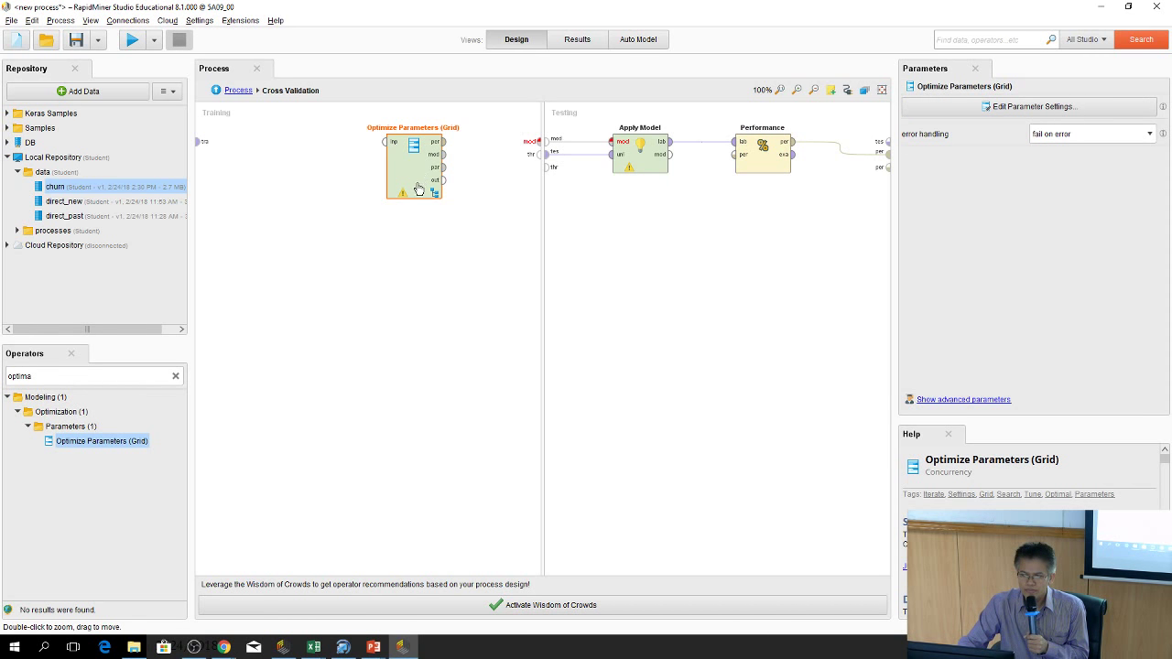
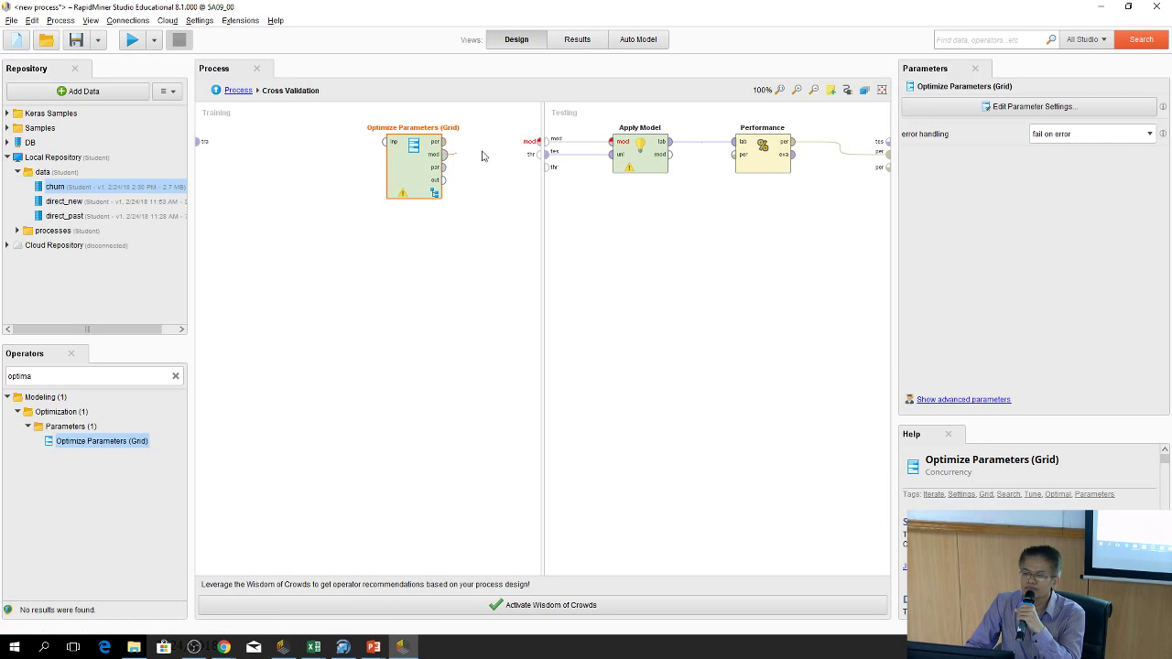
Wire Optimize Parameters' model to Testing and the training data into it, then enter the operator
{"action": "left_click_drag", "start_coordinate": [445, 156], "coordinate": [536, 149]}
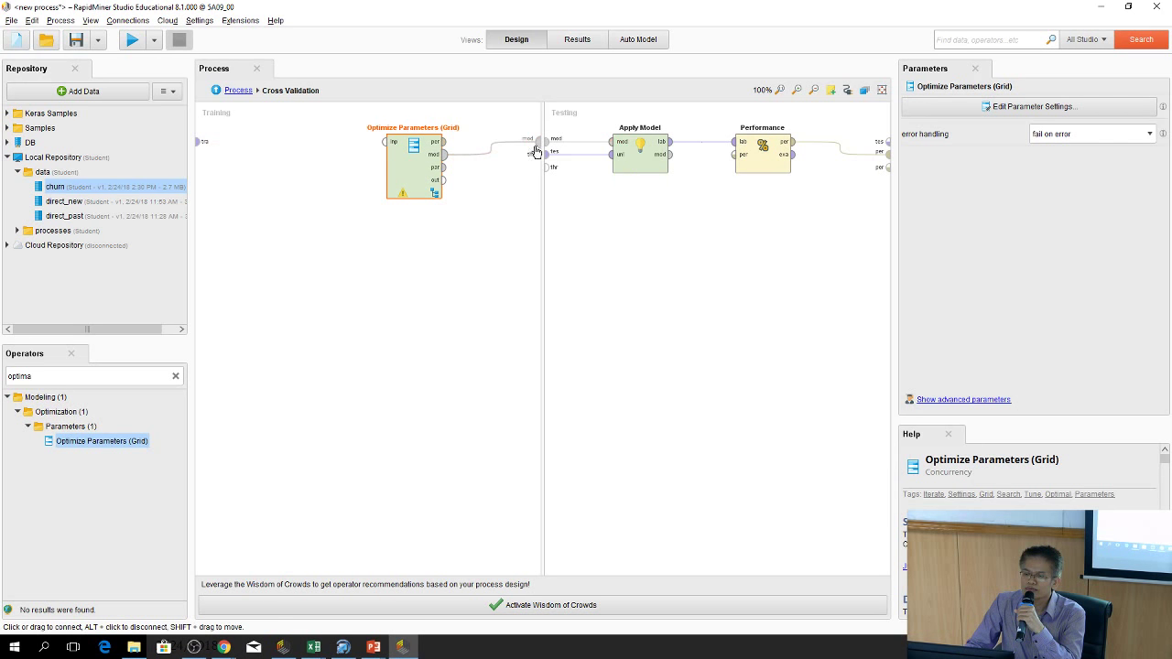
{"action": "left_click", "coordinate": [465, 296]}
{"action": "left_click_drag", "start_coordinate": [204, 147], "coordinate": [384, 152]}
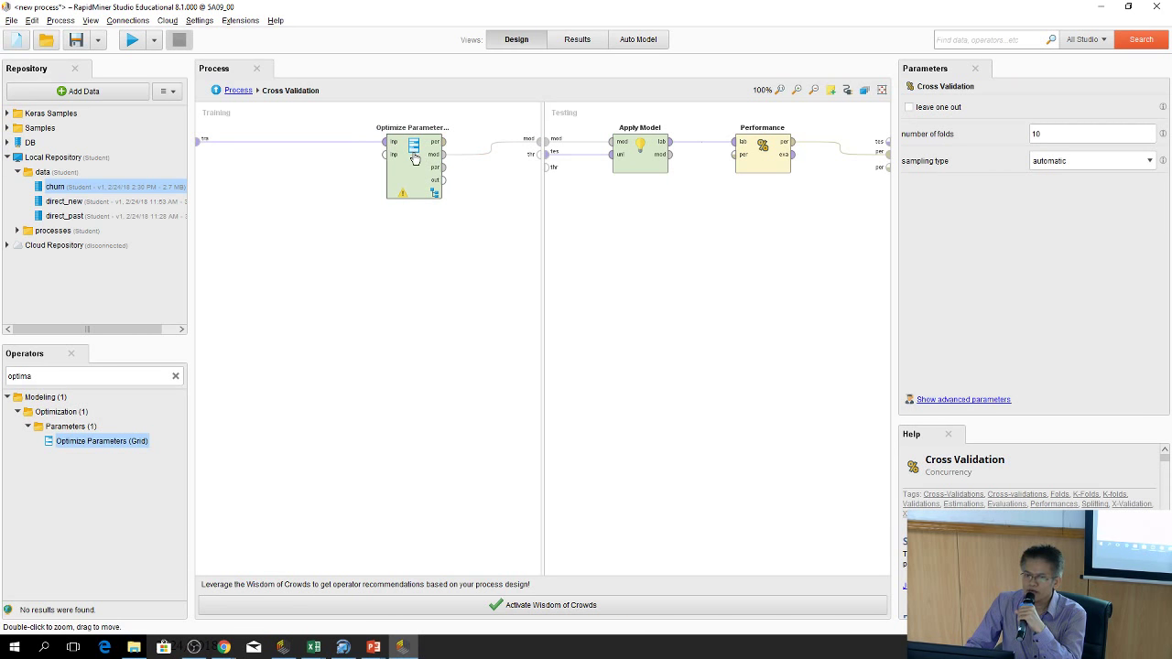
{"action": "left_click", "coordinate": [438, 191]}
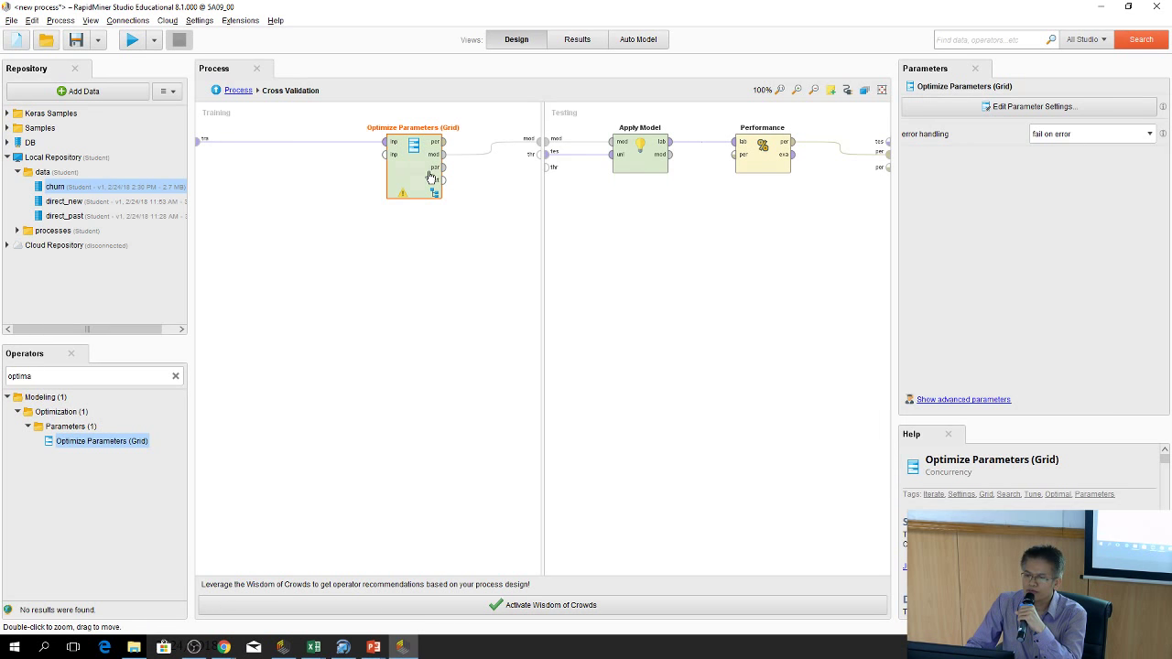
{"action": "double_click", "coordinate": [430, 177]}
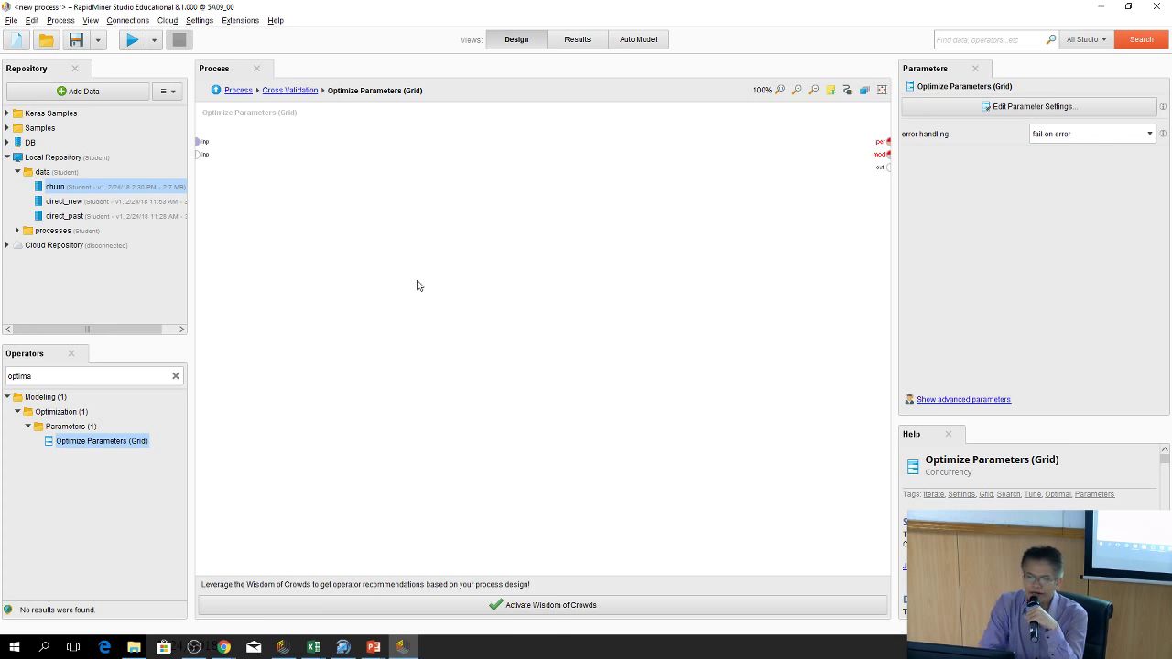
Add a Decision Tree to the subprocess and feed it the training input
{"action": "left_click", "coordinate": [176, 376]}
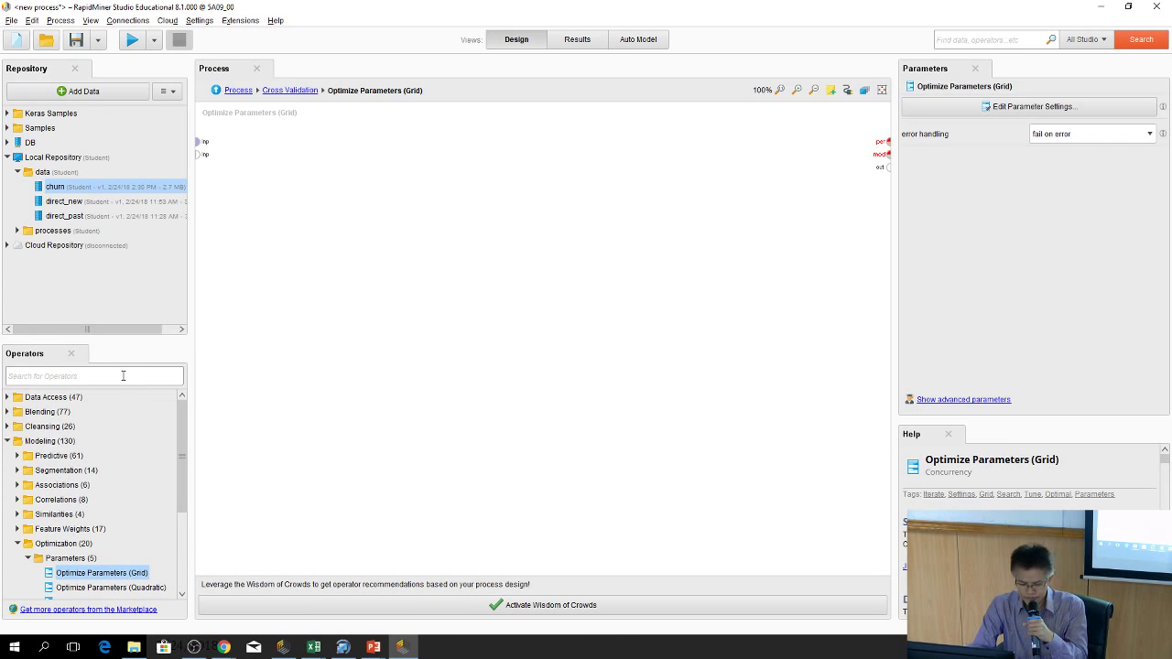
{"action": "left_click", "coordinate": [122, 375]}
{"action": "type", "text": "decision"}
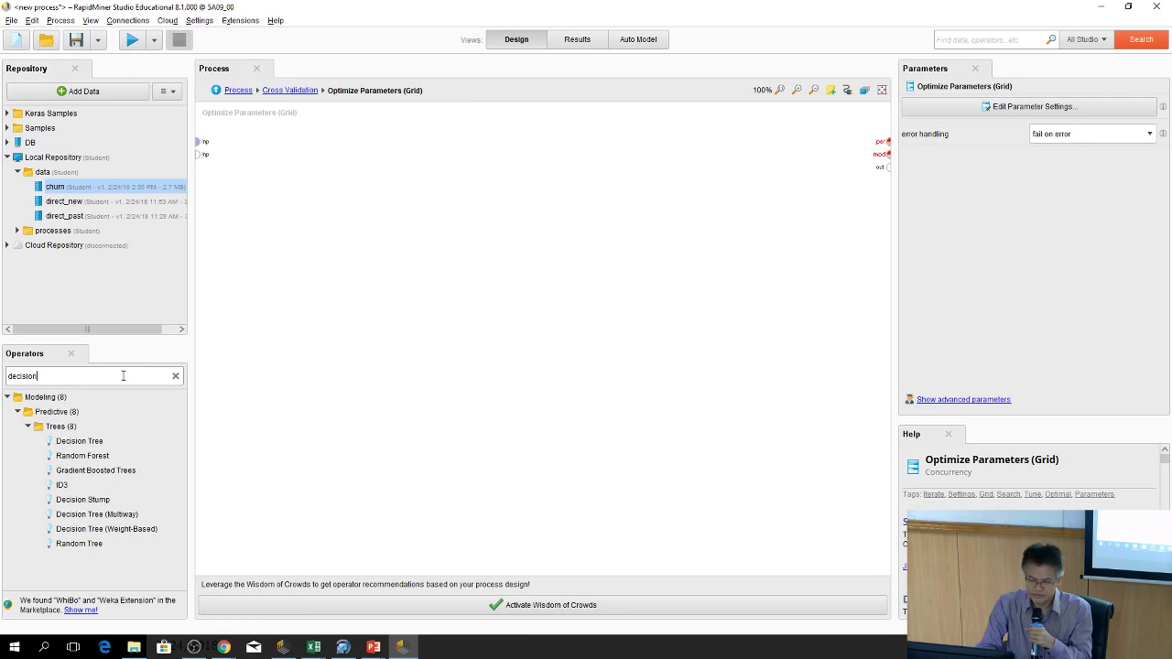
{"action": "left_click_drag", "start_coordinate": [87, 441], "coordinate": [324, 150]}
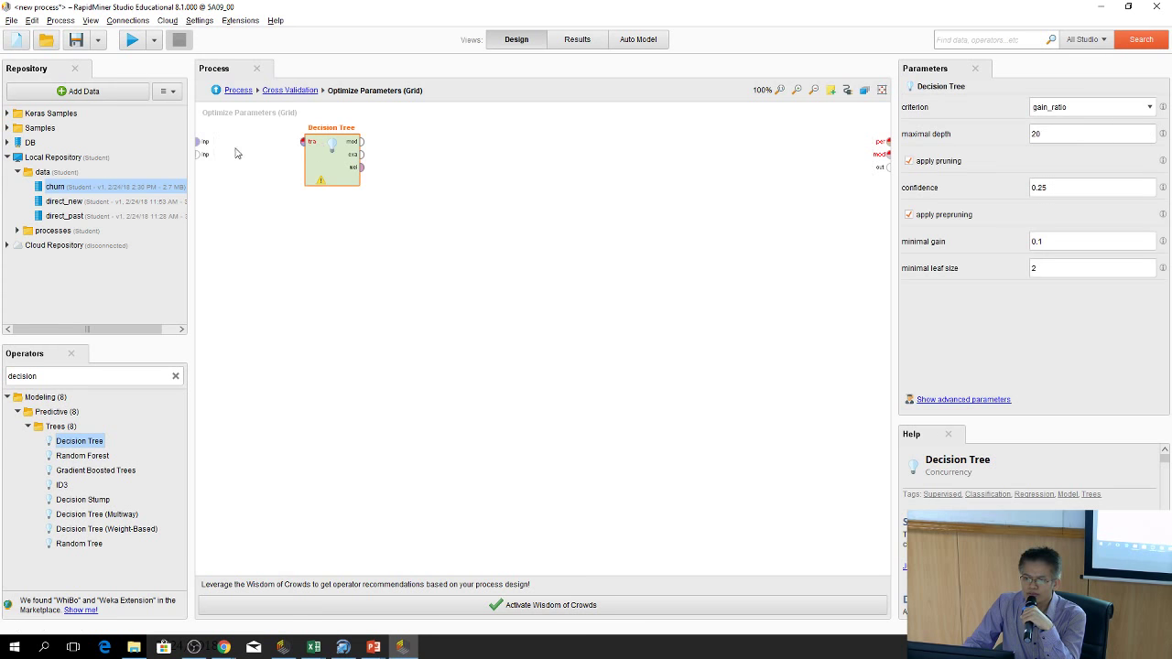
{"action": "left_click", "coordinate": [243, 150]}
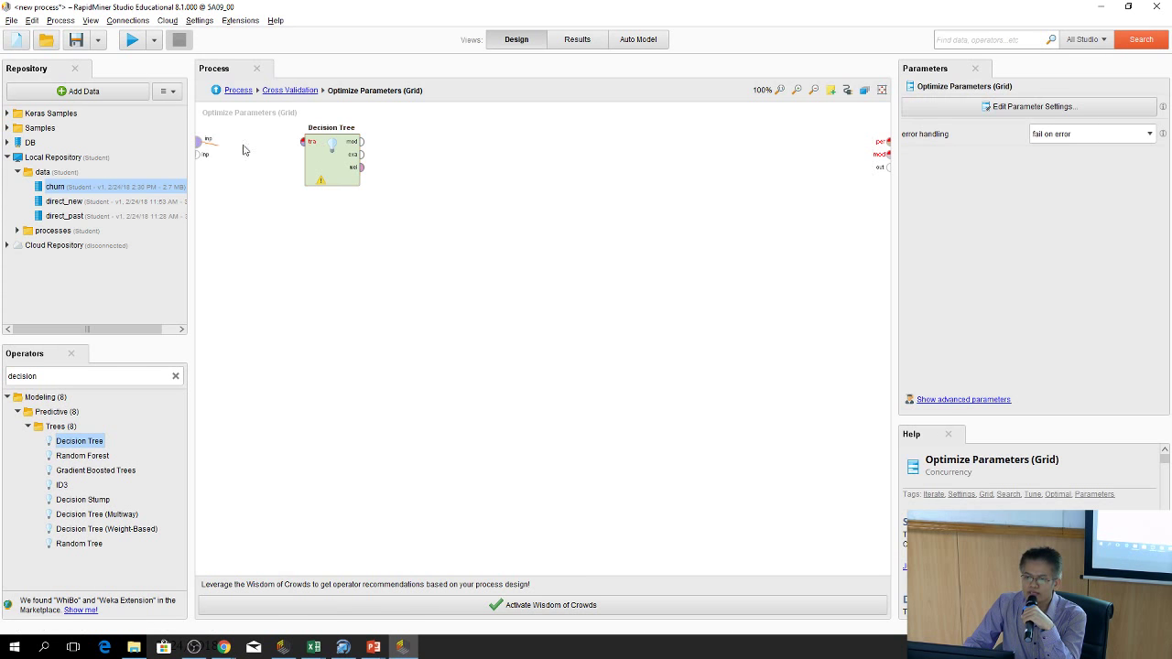
{"action": "left_click", "coordinate": [303, 142]}
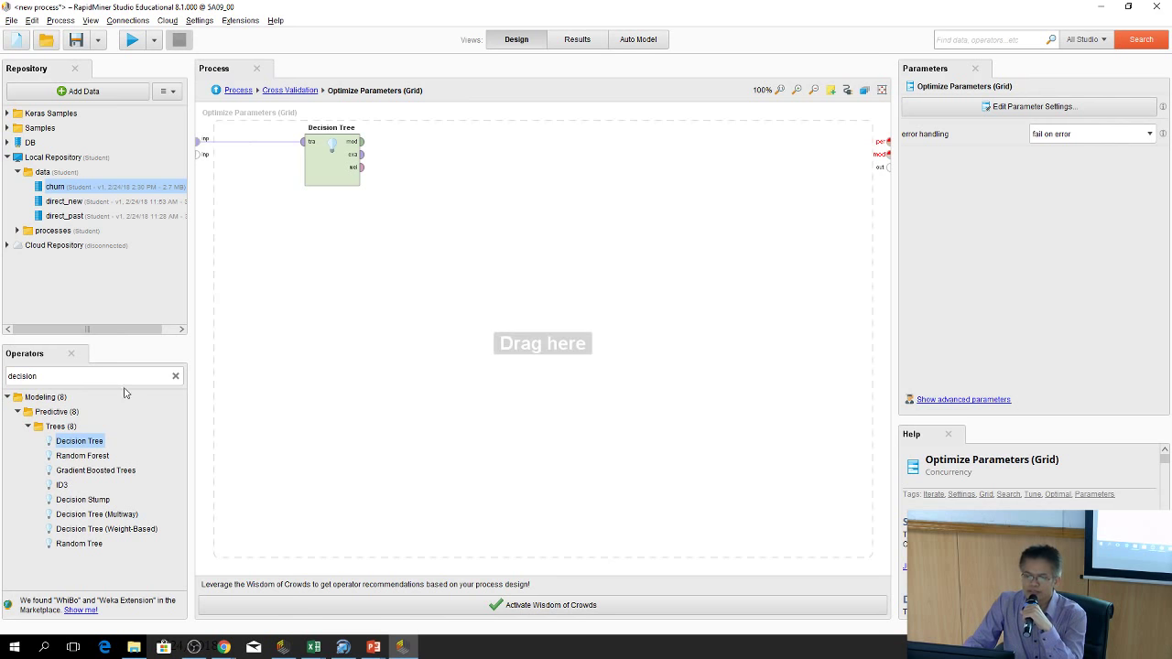
Add Apply Model (2) and connect the Decision Tree's model and examples to it
{"action": "left_click", "coordinate": [175, 375]}
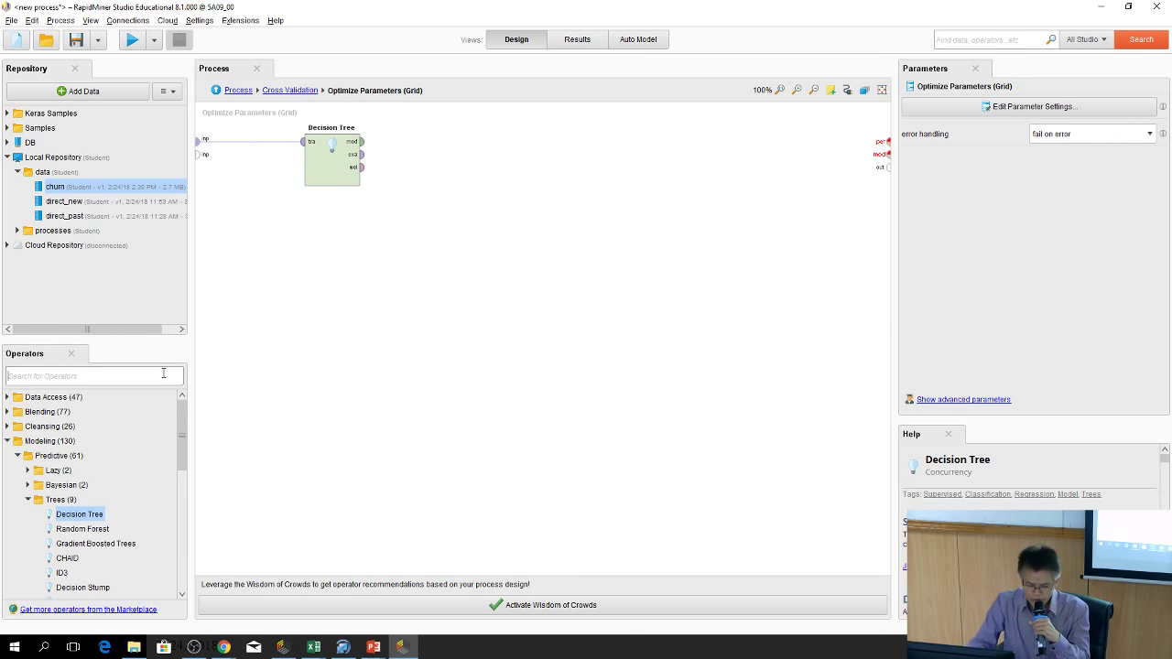
{"action": "type", "text": "apply"}
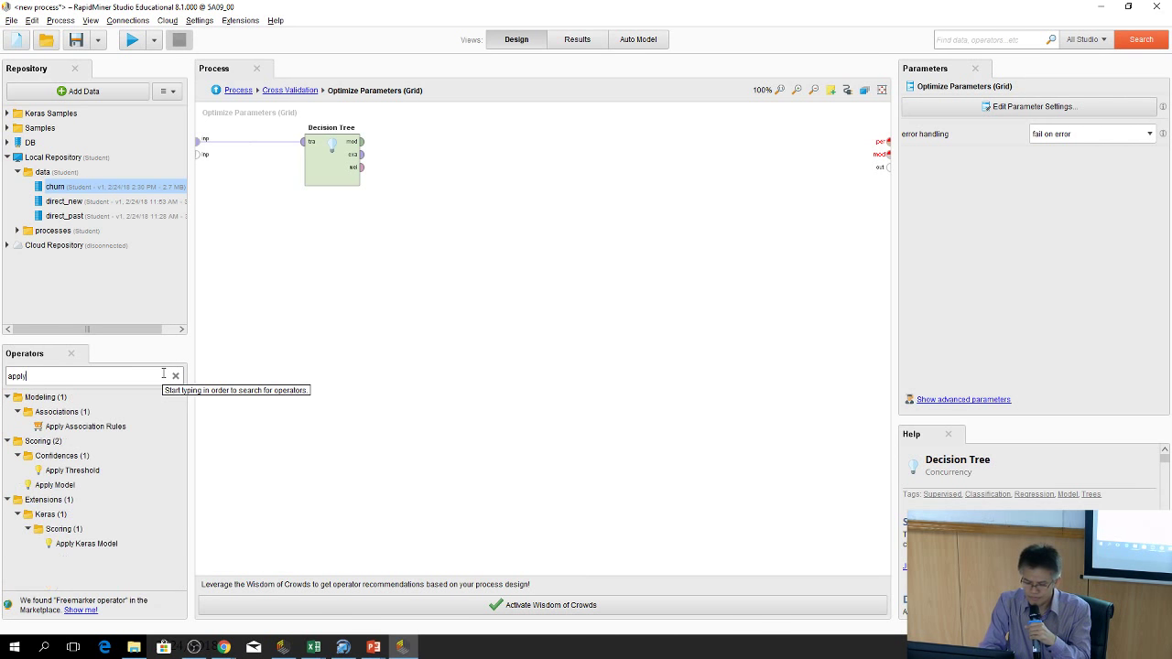
{"action": "type", "text": " model"}
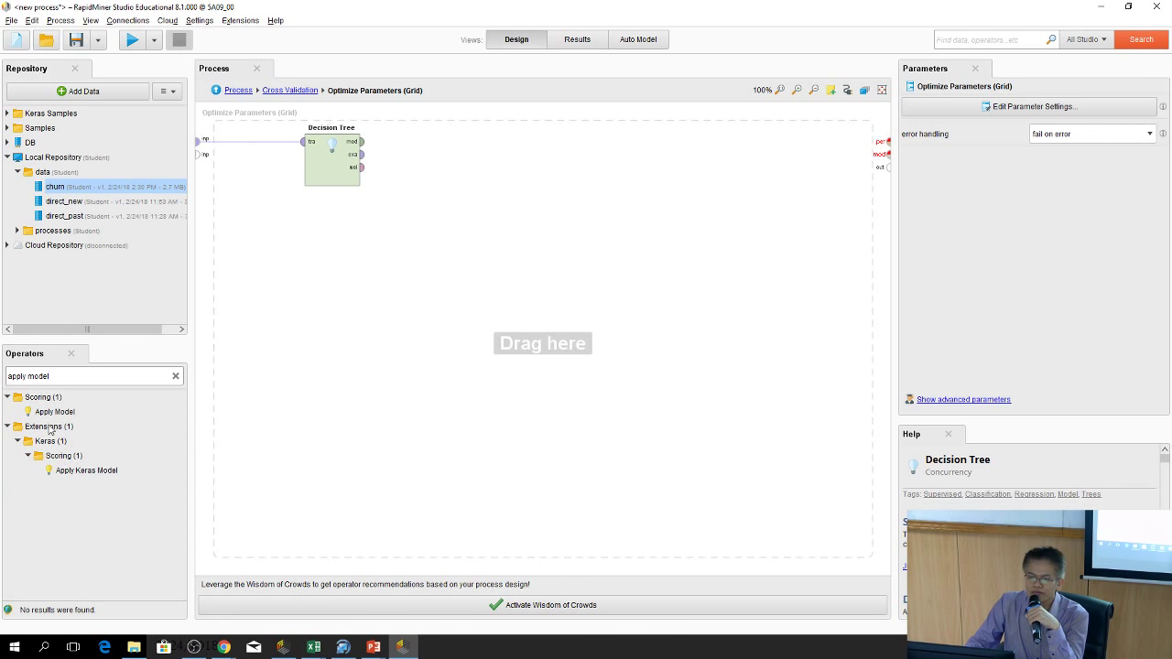
{"action": "mouse_move", "coordinate": [53, 412]}
{"action": "left_mouse_down"}
{"action": "mouse_move", "coordinate": [393, 275]}
{"action": "mouse_move", "coordinate": [465, 159]}
{"action": "left_mouse_up"}
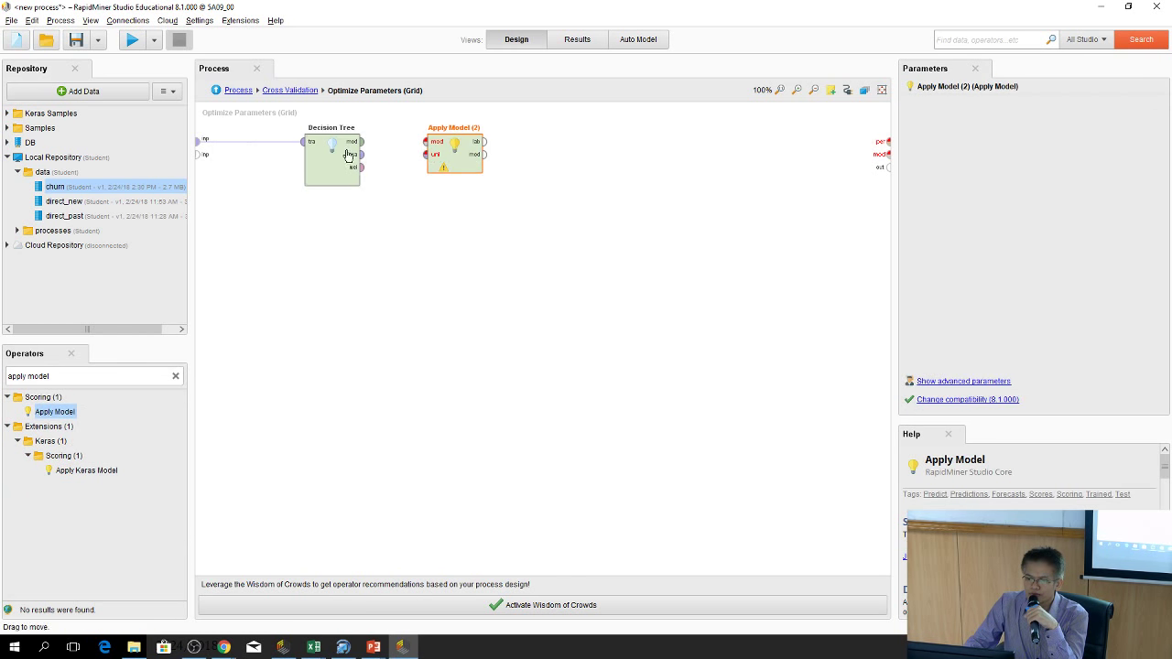
{"action": "mouse_move", "coordinate": [363, 141]}
{"action": "left_mouse_down"}
{"action": "mouse_move", "coordinate": [426, 143]}
{"action": "mouse_move", "coordinate": [427, 157]}
{"action": "left_mouse_up"}
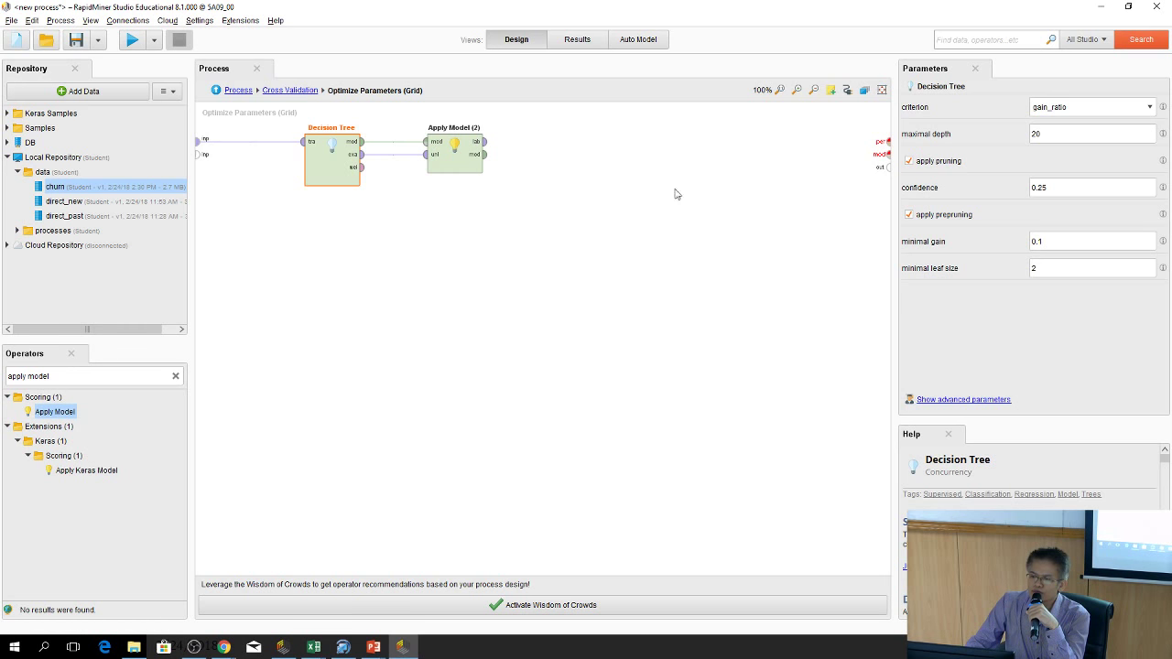
{"action": "left_click_drag", "start_coordinate": [55, 411], "coordinate": [184, 373]}
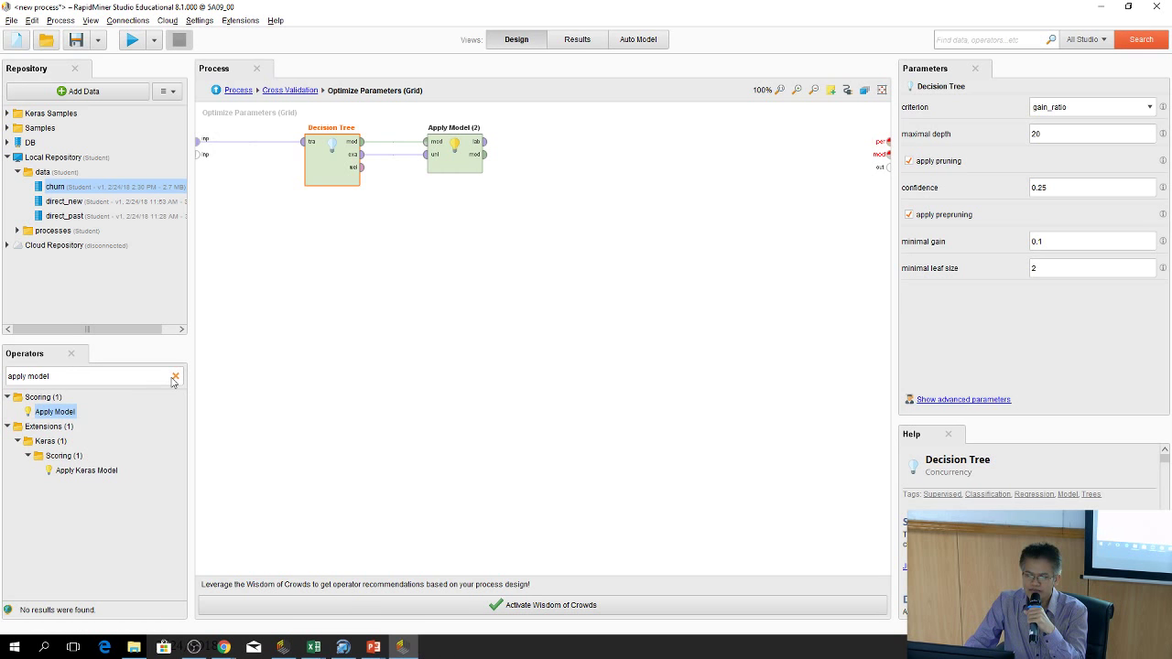
{"action": "left_click", "coordinate": [173, 378]}
Add Performance (Classification), feed it Apply Model (2)'s labelled data, and output its performance
{"action": "type", "text": "per"}
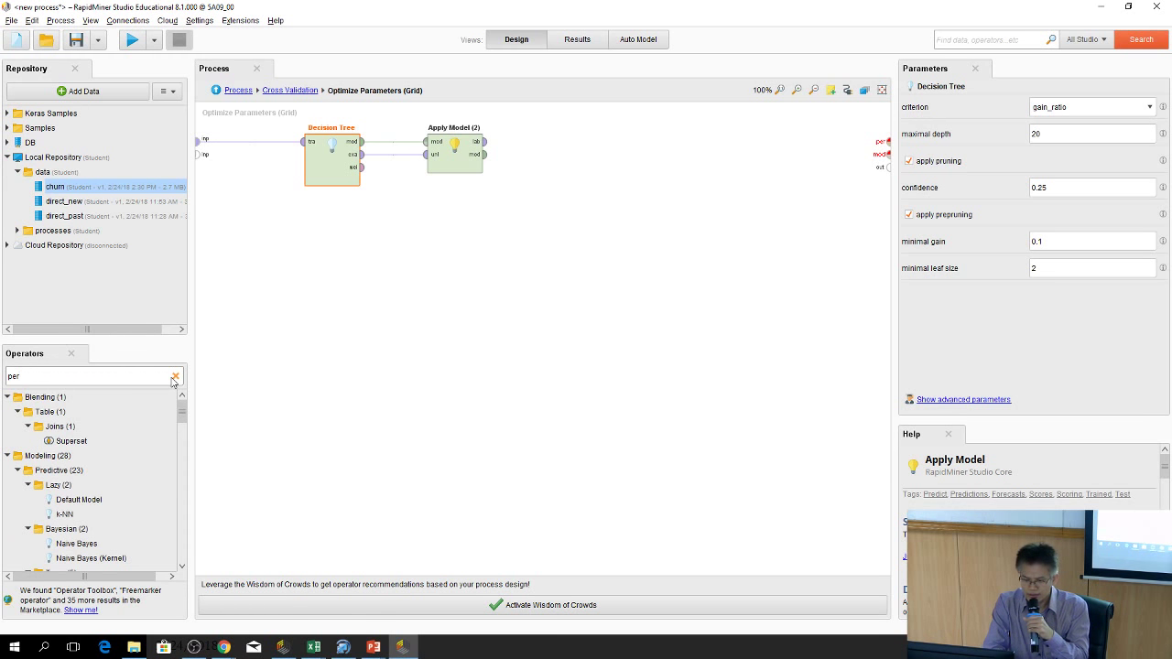
{"action": "type", "text": "c"}
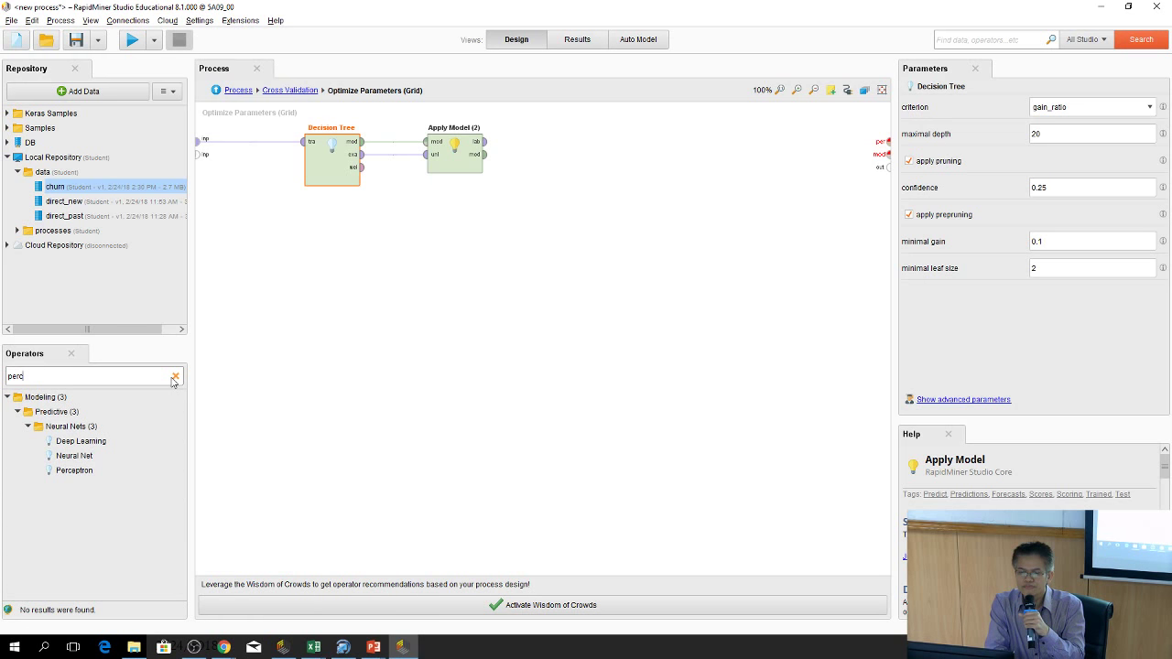
{"action": "key", "text": "BackSpace"}
{"action": "type", "text": "f"}
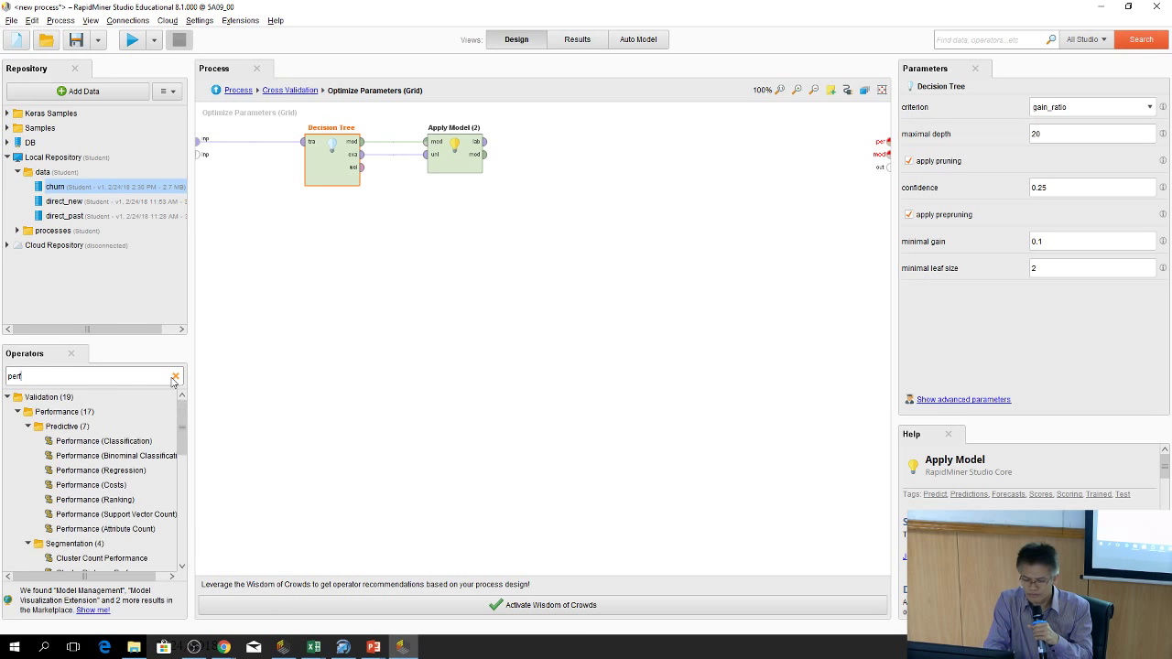
{"action": "type", "text": "orma"}
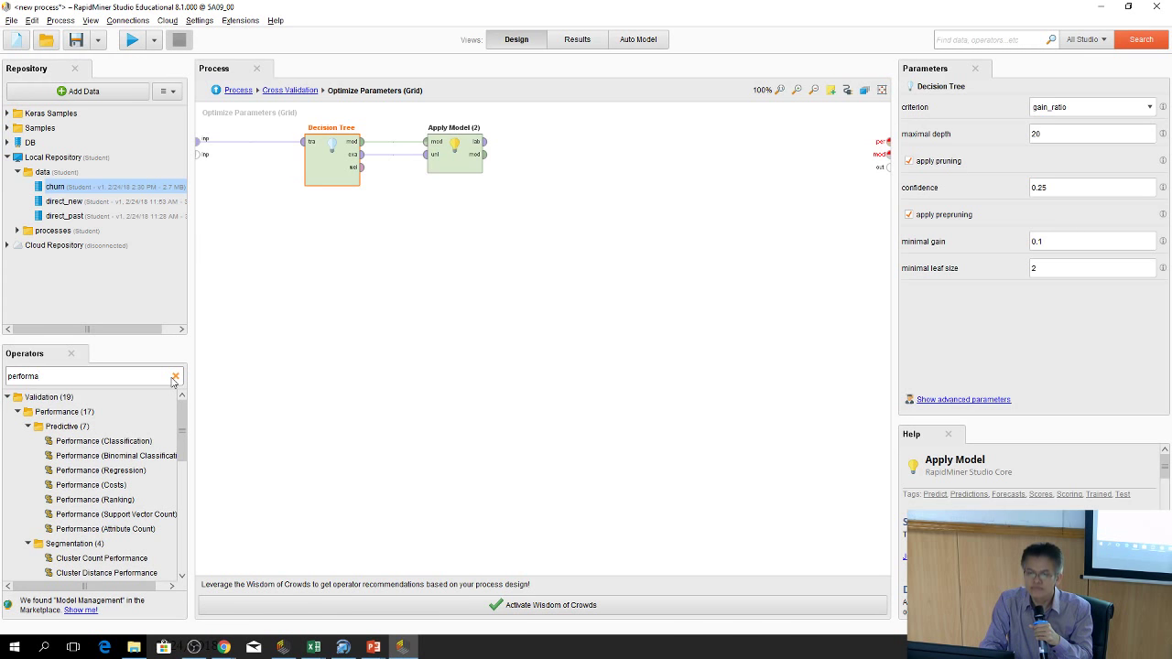
{"action": "type", "text": "nce"}
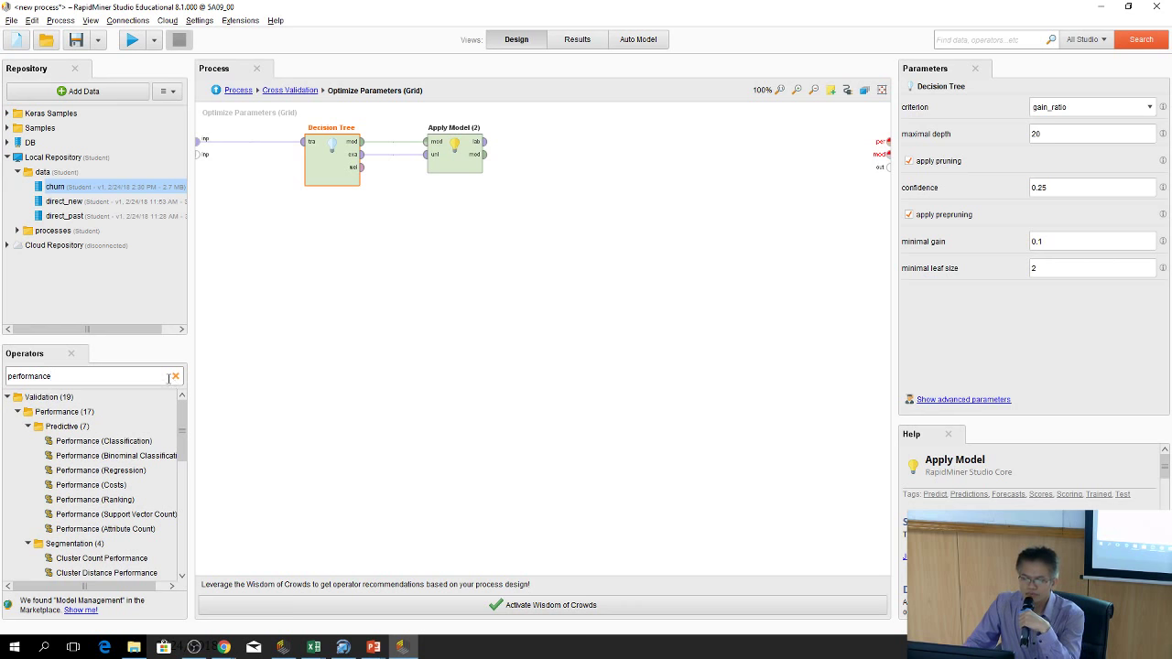
{"action": "left_click_drag", "start_coordinate": [110, 443], "coordinate": [606, 153]}
{"action": "left_click_drag", "start_coordinate": [483, 142], "coordinate": [590, 142]}
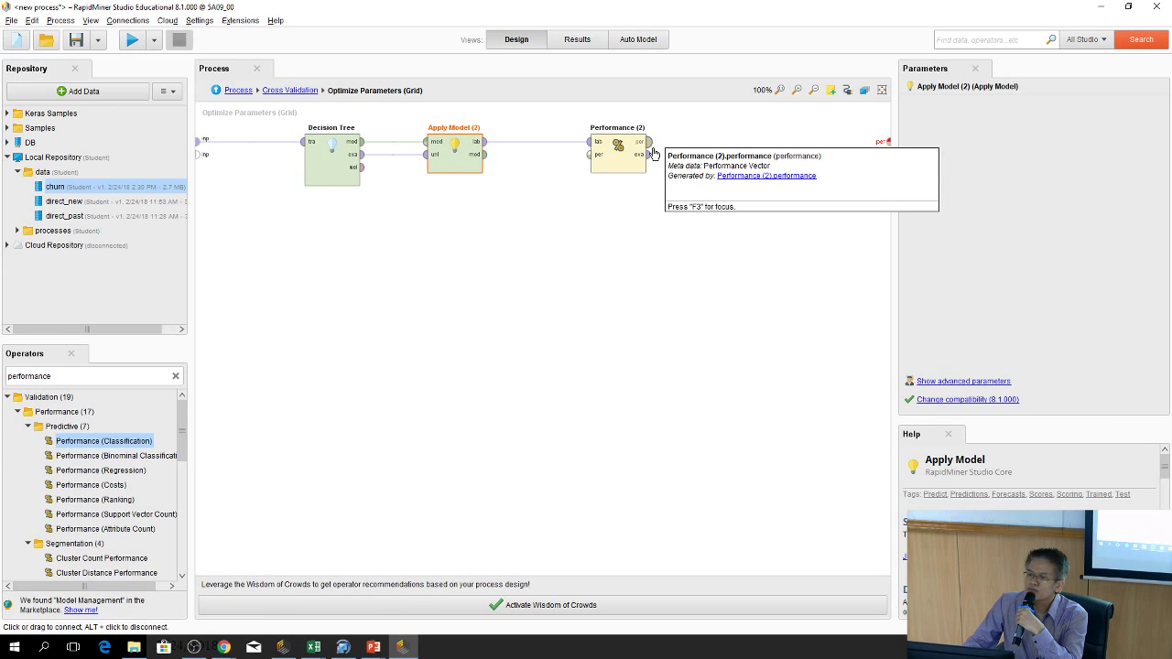
{"action": "left_click_drag", "start_coordinate": [650, 149], "coordinate": [888, 148]}
Move Apply Model (2) and Decision Tree lower and route the model to the subprocess output
{"action": "left_click_drag", "start_coordinate": [438, 149], "coordinate": [444, 243]}
{"action": "left_click_drag", "start_coordinate": [337, 160], "coordinate": [337, 254]}
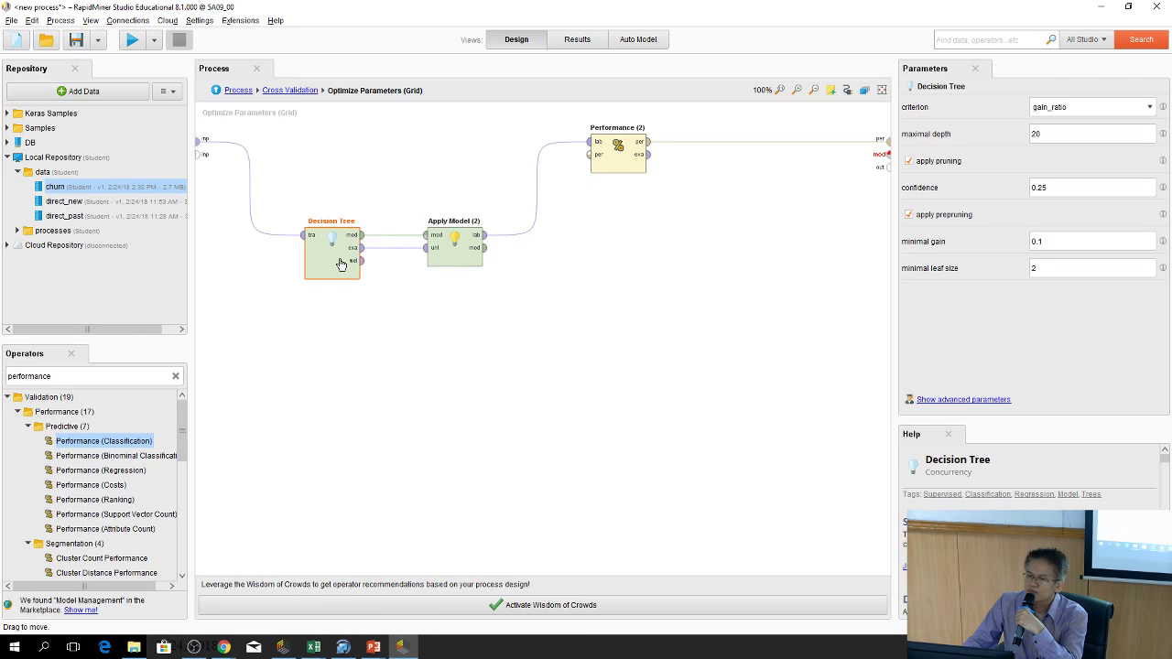
{"action": "left_click_drag", "start_coordinate": [483, 247], "coordinate": [885, 156]}
{"action": "left_click", "coordinate": [709, 403]}
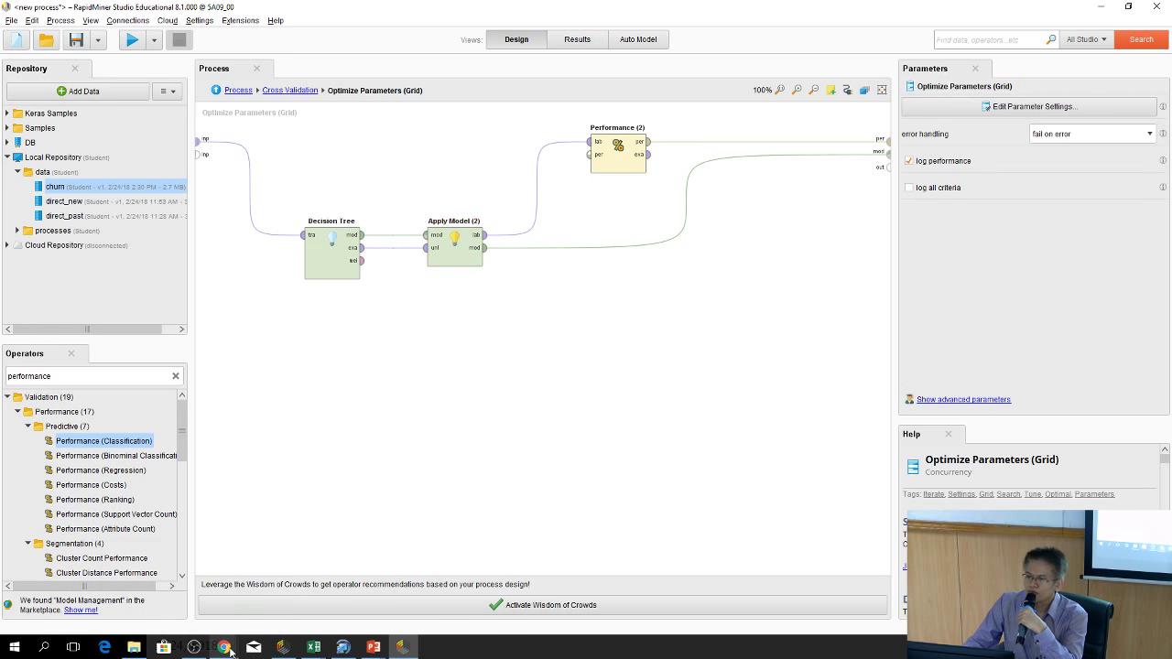
{"action": "mouse_move", "coordinate": [229, 652]}
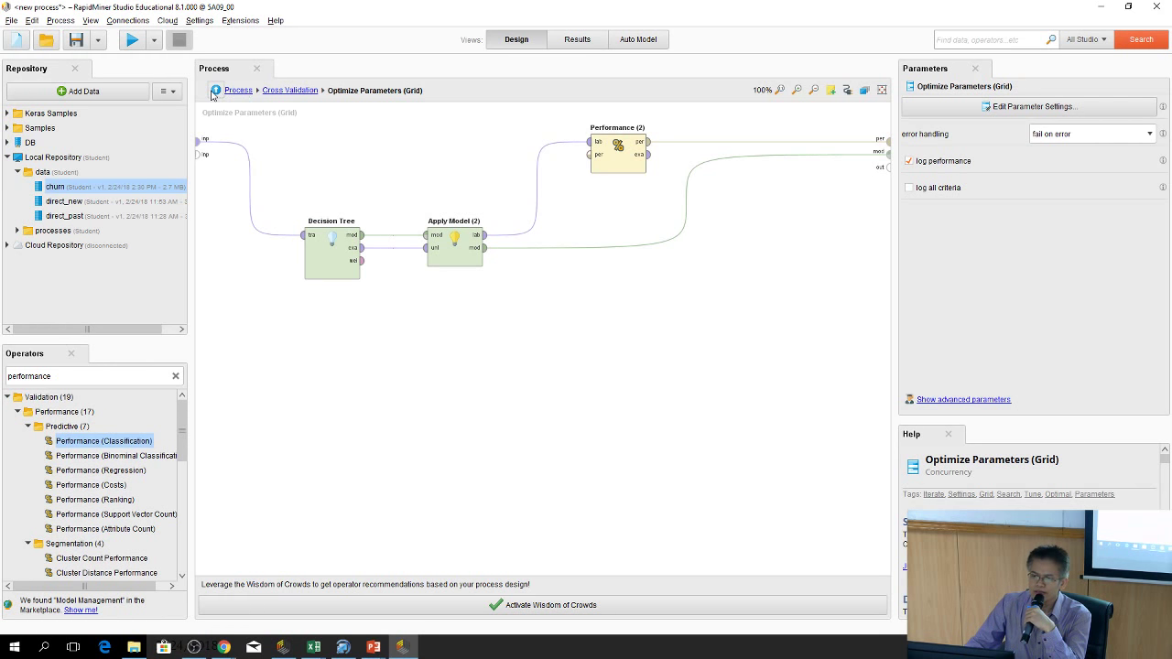
Add Decision Tree maximal_depth to the Optimize Parameters (Grid) parameter settings
{"action": "left_click", "coordinate": [215, 91]}
{"action": "left_click", "coordinate": [401, 188]}
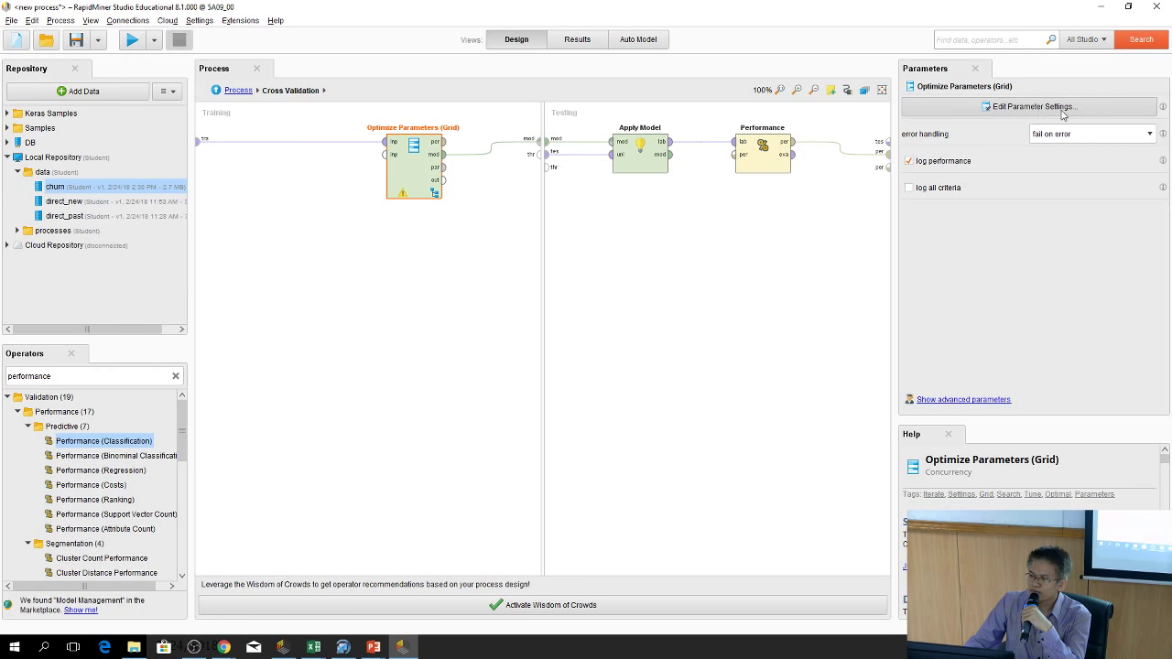
{"action": "left_click", "coordinate": [1007, 108]}
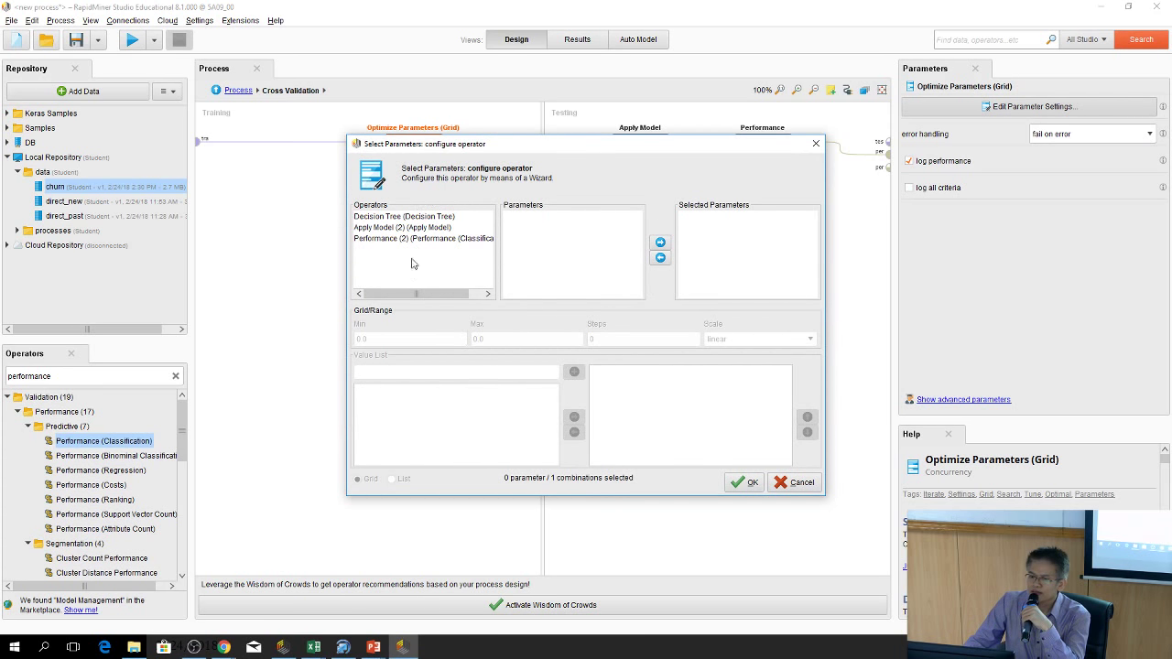
{"action": "left_click", "coordinate": [403, 218]}
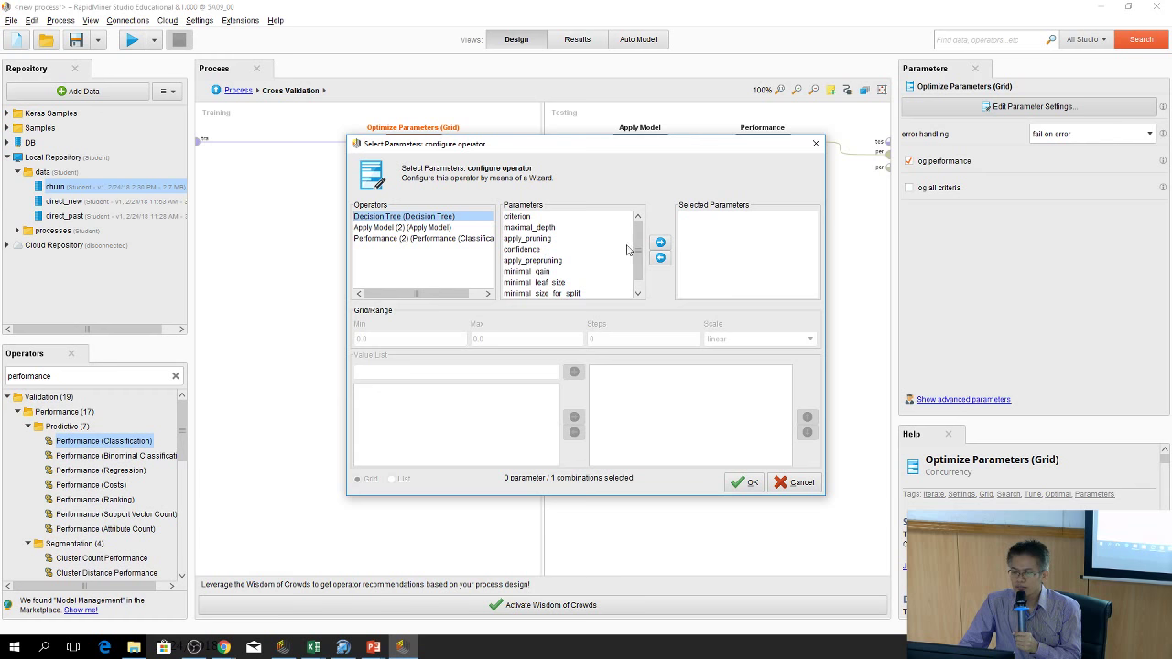
{"action": "left_click_drag", "start_coordinate": [638, 257], "coordinate": [638, 198]}
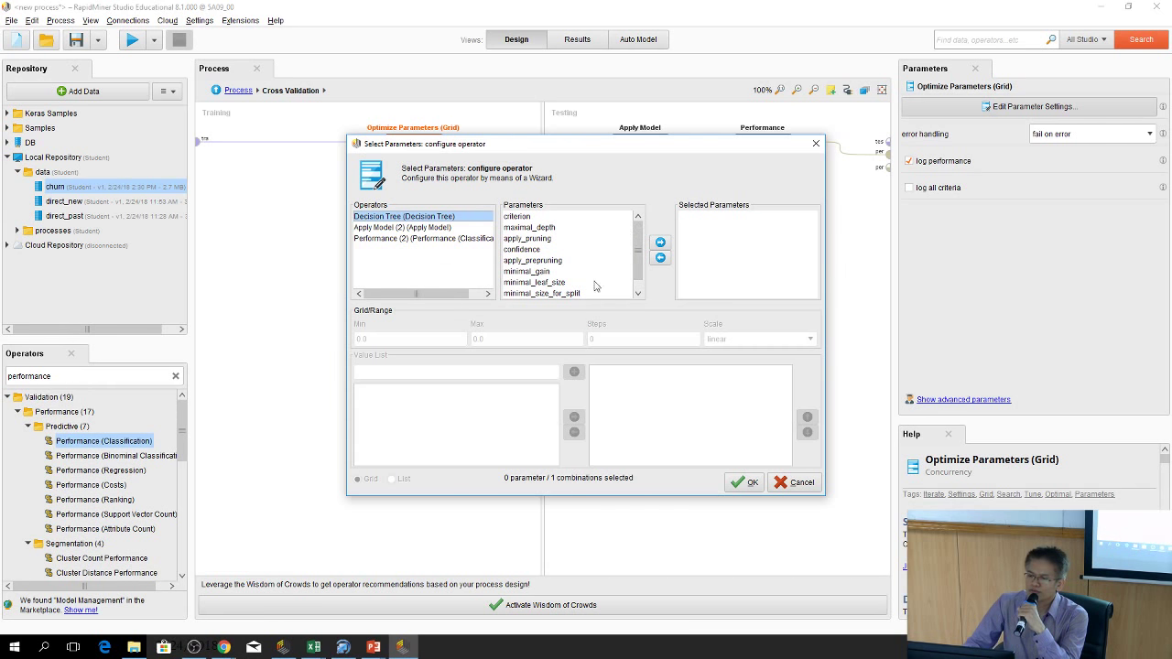
{"action": "left_click", "coordinate": [534, 218]}
{"action": "left_click", "coordinate": [537, 228]}
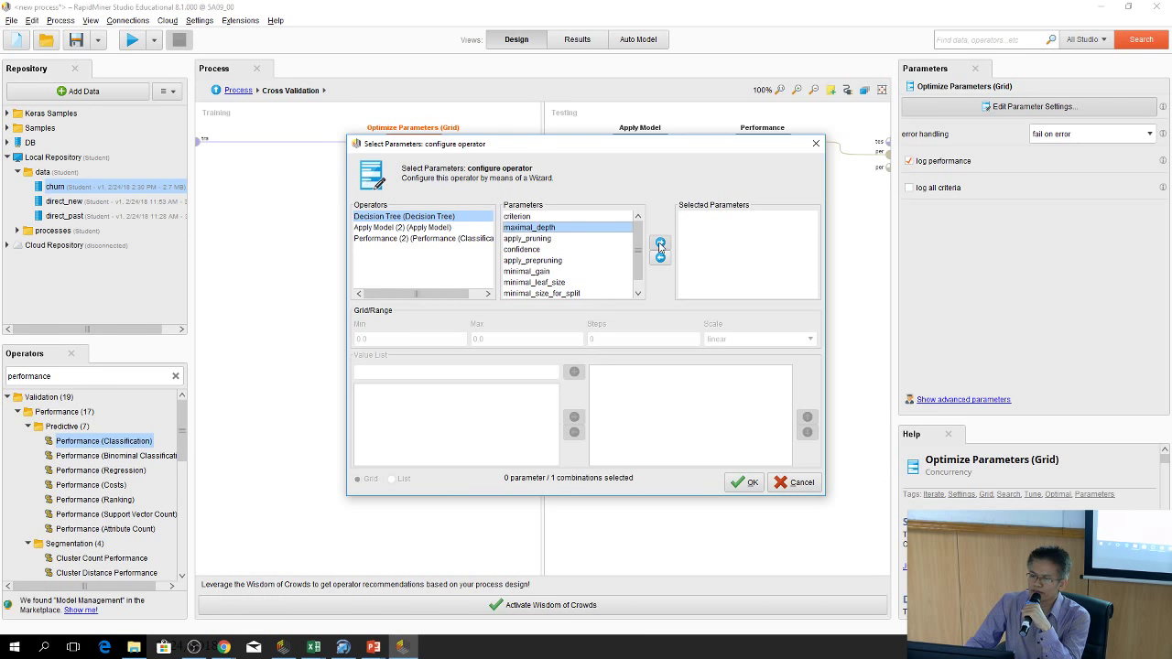
{"action": "left_click", "coordinate": [660, 243]}
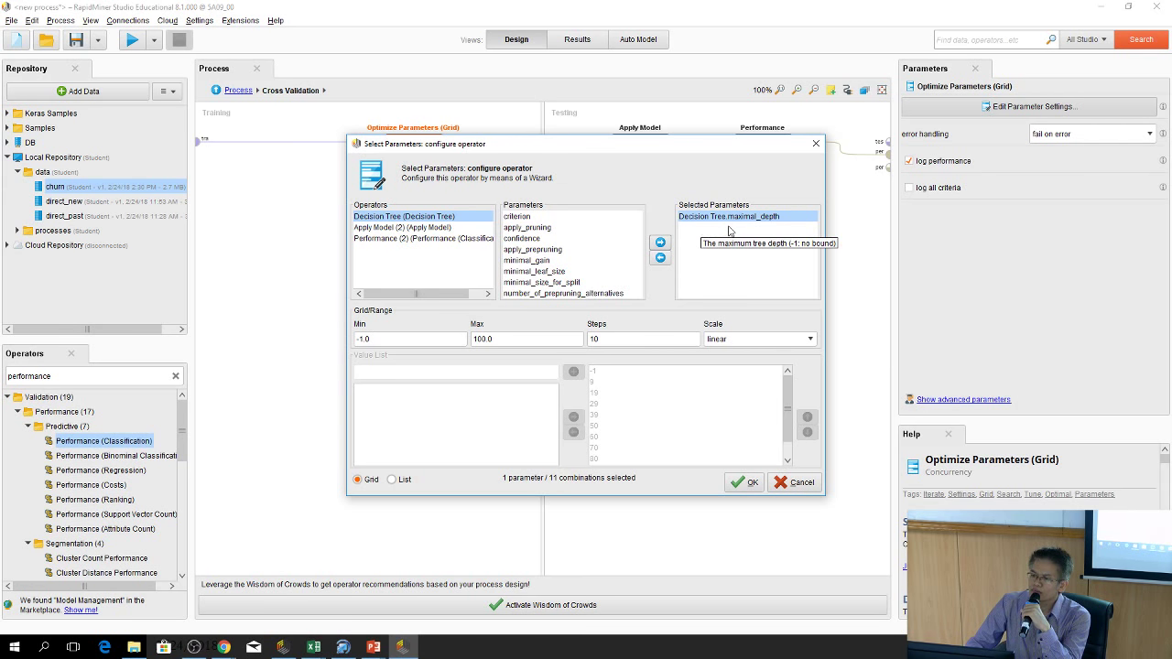
Set maximal_depth's grid to Min 10, Max 30, Steps 2 and confirm
{"action": "triple_click", "coordinate": [397, 339]}
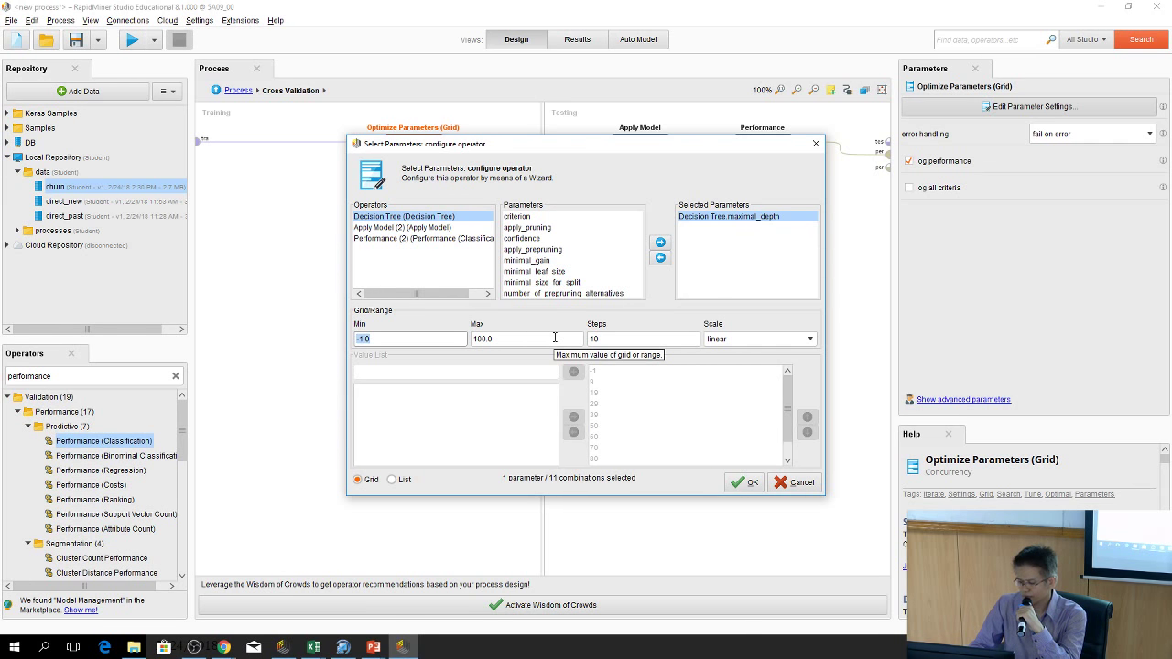
{"action": "type", "text": "1"}
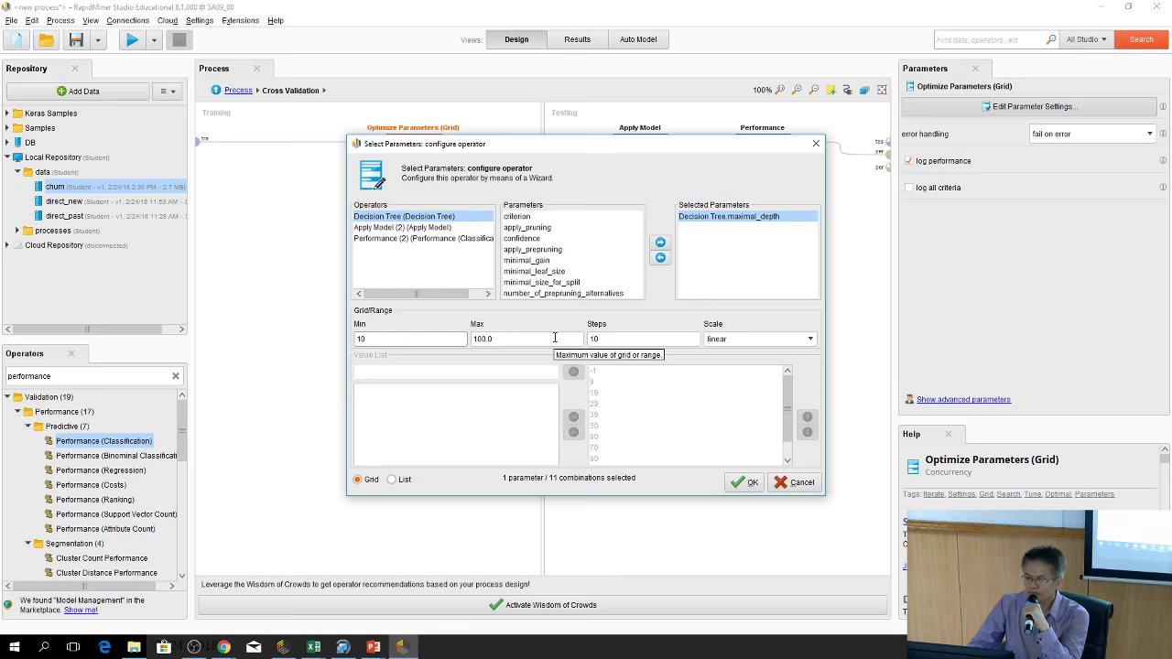
{"action": "key", "text": "Tab"}
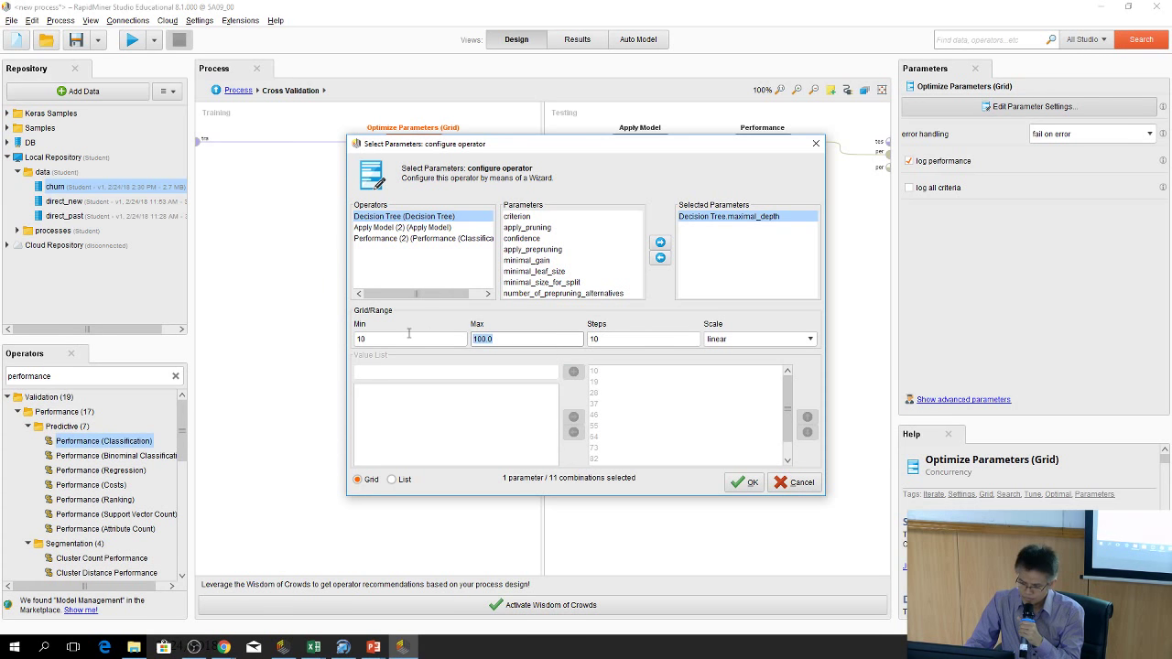
{"action": "type", "text": "30"}
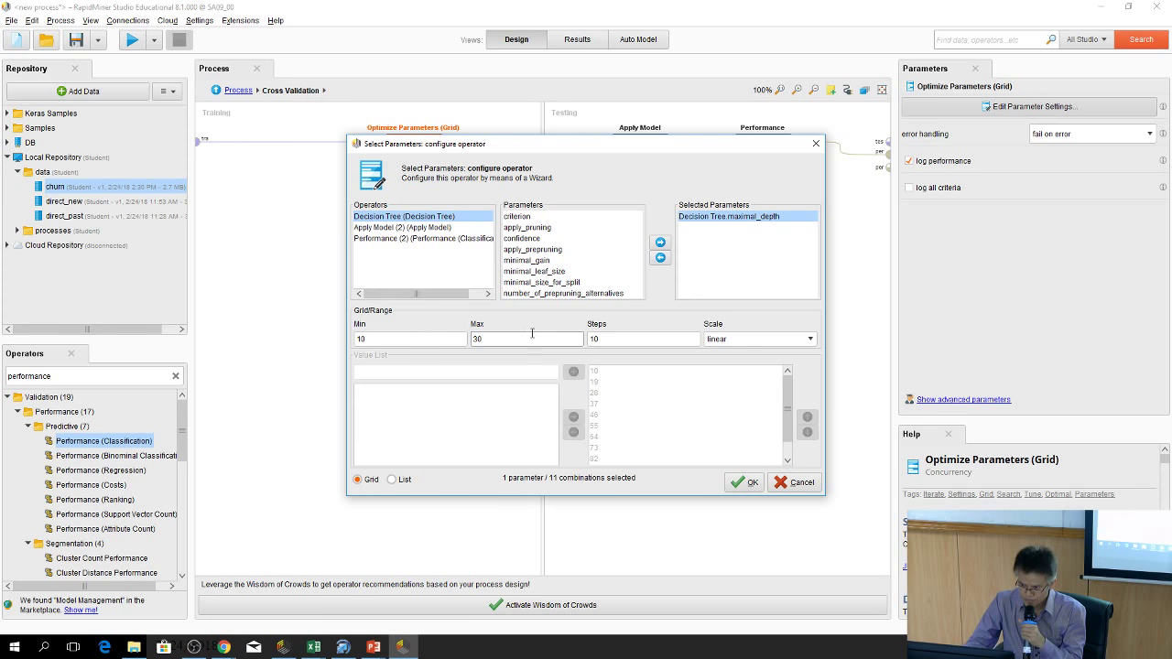
{"action": "left_click", "coordinate": [648, 340]}
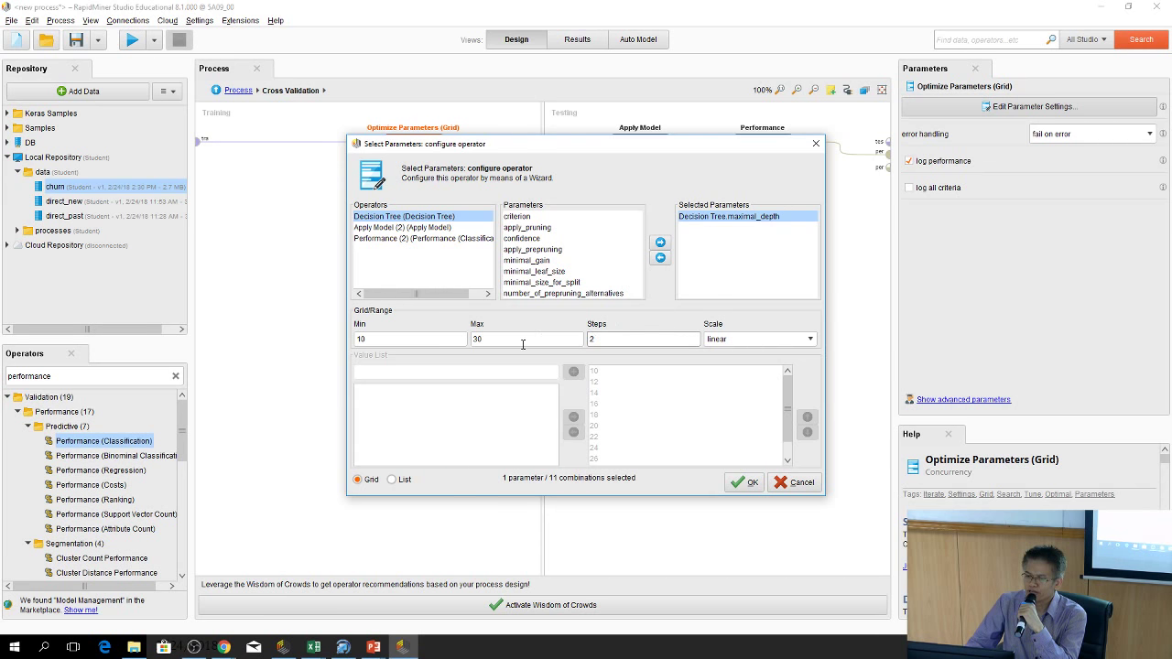
{"action": "left_click", "coordinate": [747, 485]}
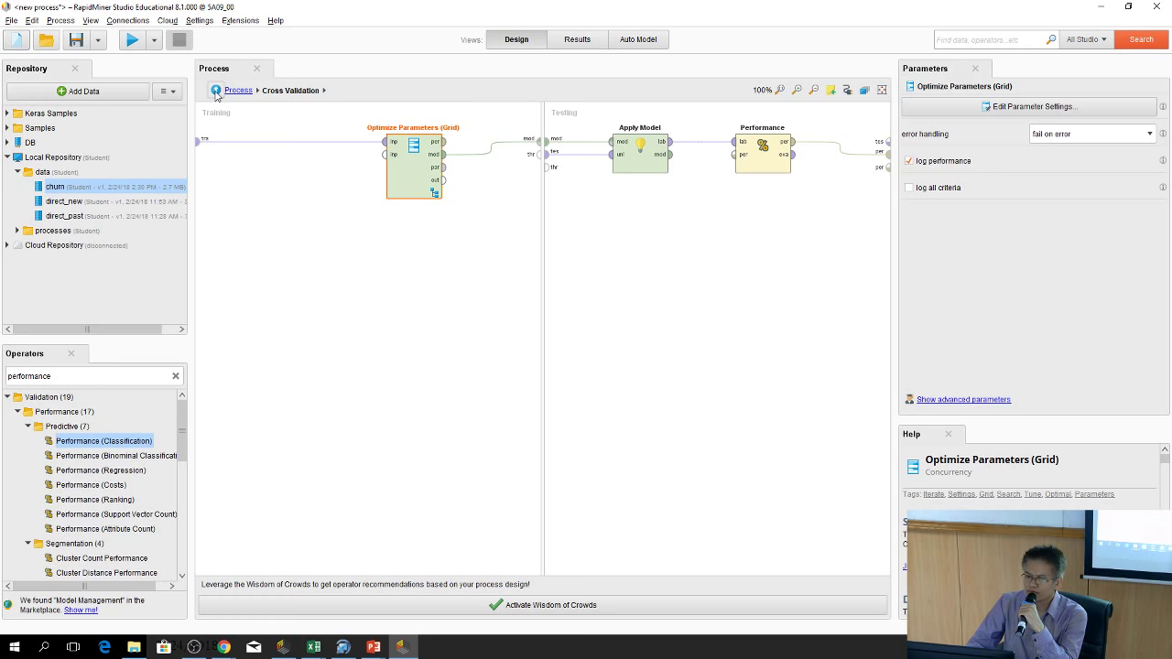
Navigate back through Cross Validation and select the Optimize Parameters (Grid) operator
{"action": "left_click", "coordinate": [216, 90]}
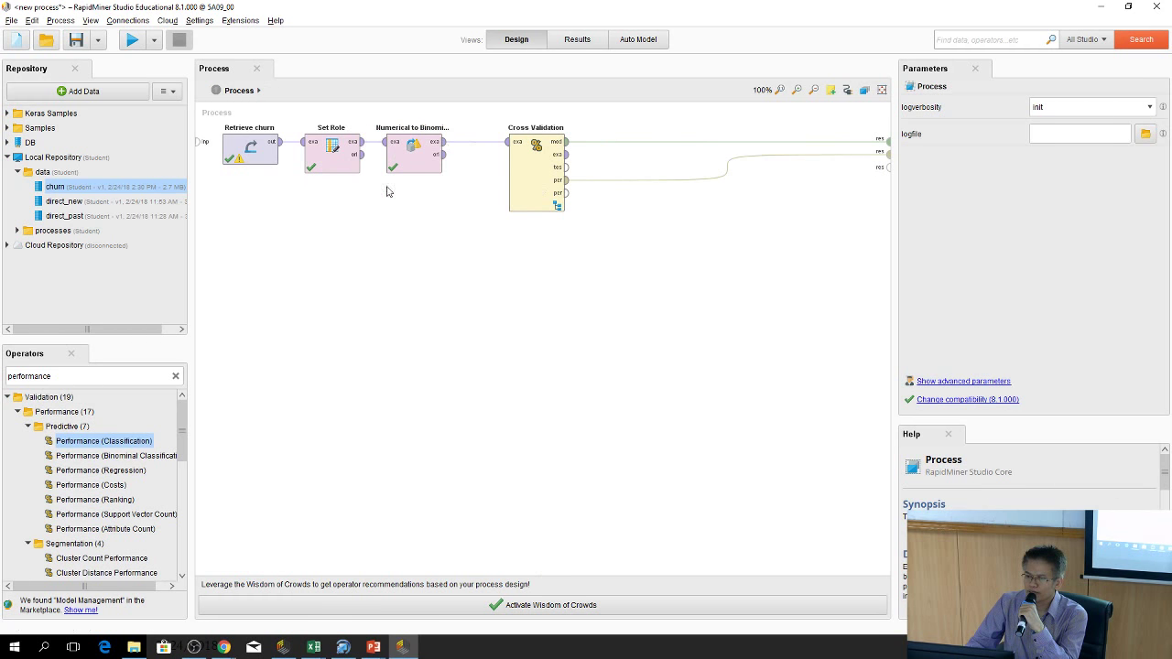
{"action": "mouse_move", "coordinate": [671, 184]}
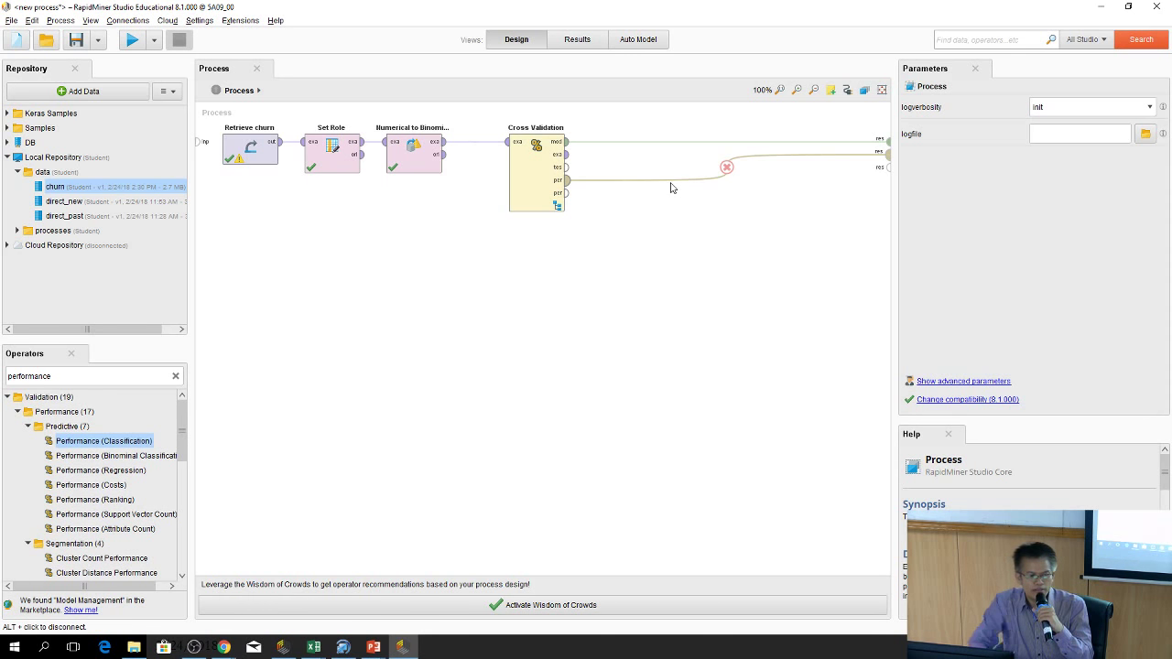
{"action": "left_click", "coordinate": [726, 167]}
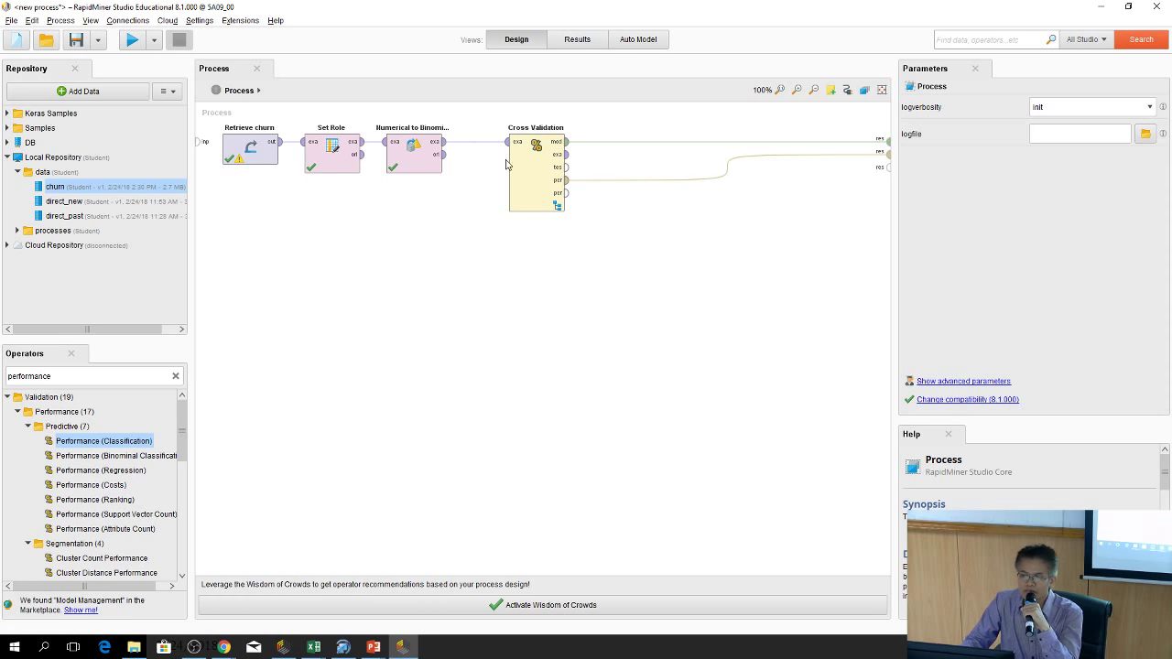
{"action": "double_click", "coordinate": [523, 169]}
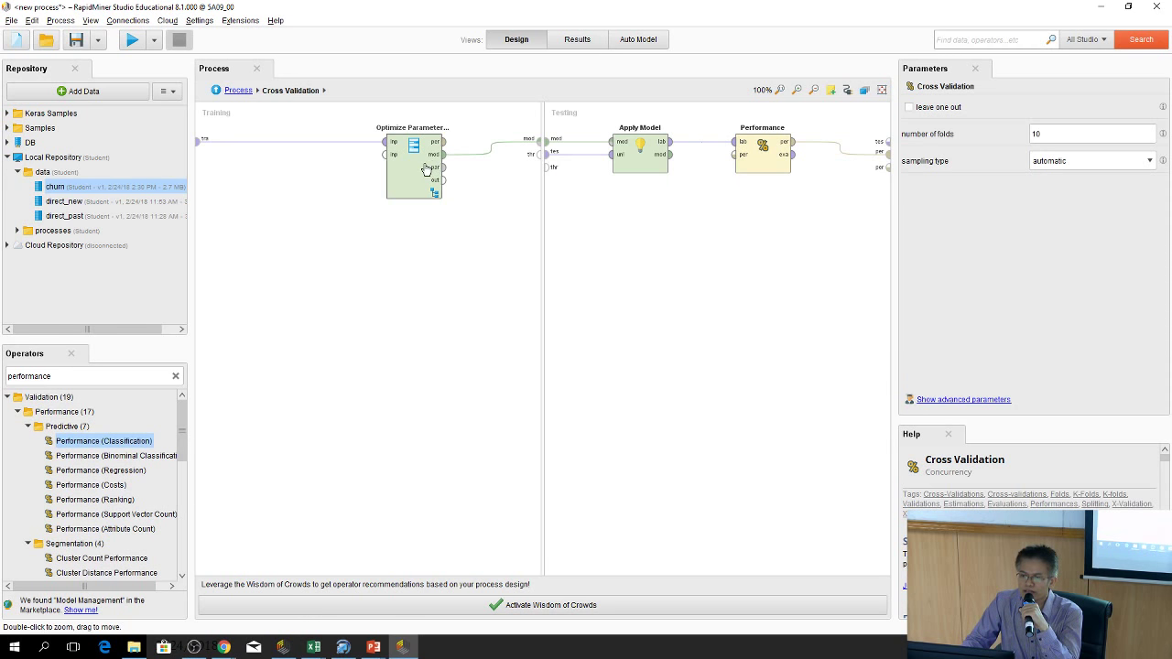
{"action": "double_click", "coordinate": [426, 167]}
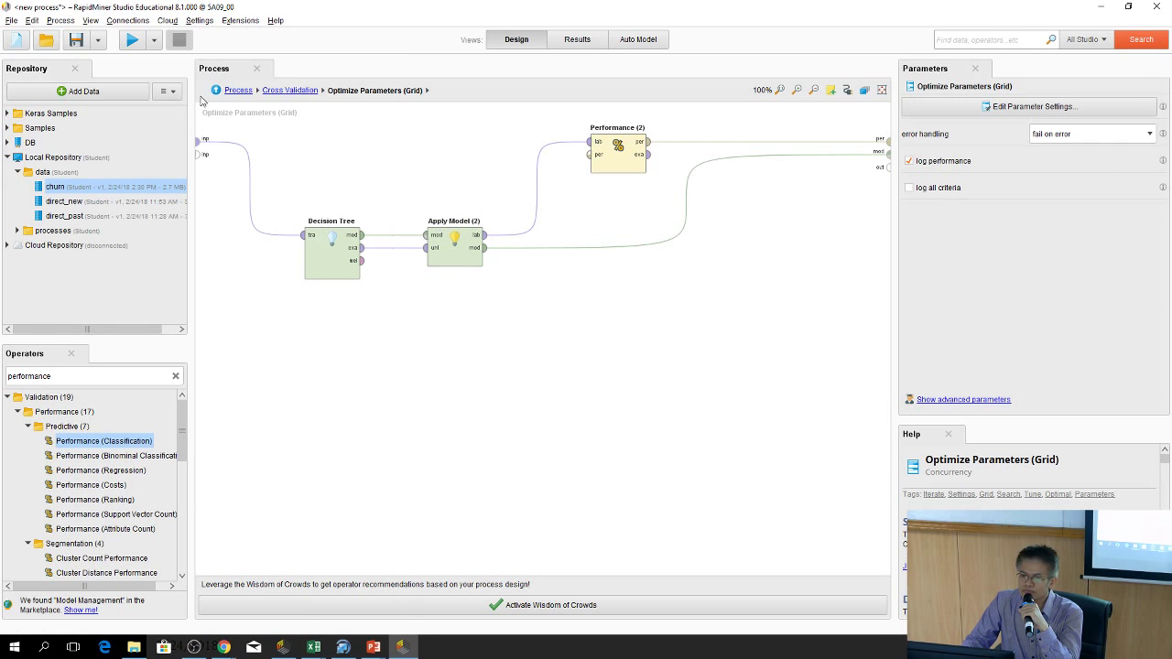
{"action": "left_click", "coordinate": [217, 90]}
{"action": "left_click", "coordinate": [391, 192]}
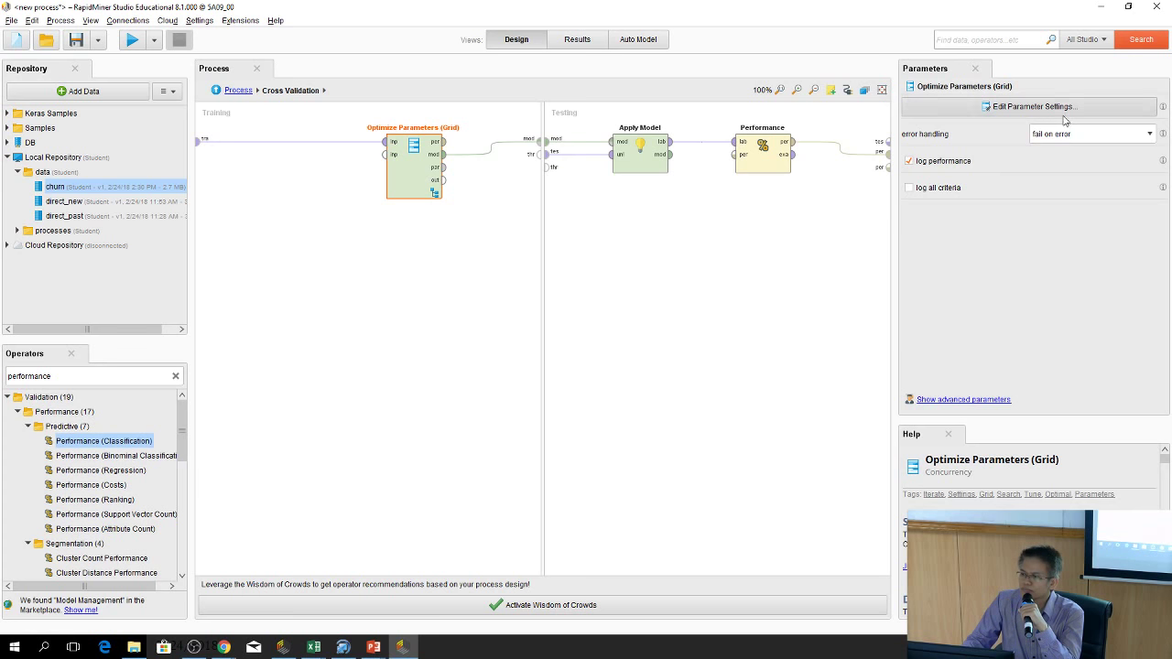
Change the maximal_depth grid minimum to 16 (16, 23, 30) and return to the top-level Process
{"action": "left_click", "coordinate": [1031, 106]}
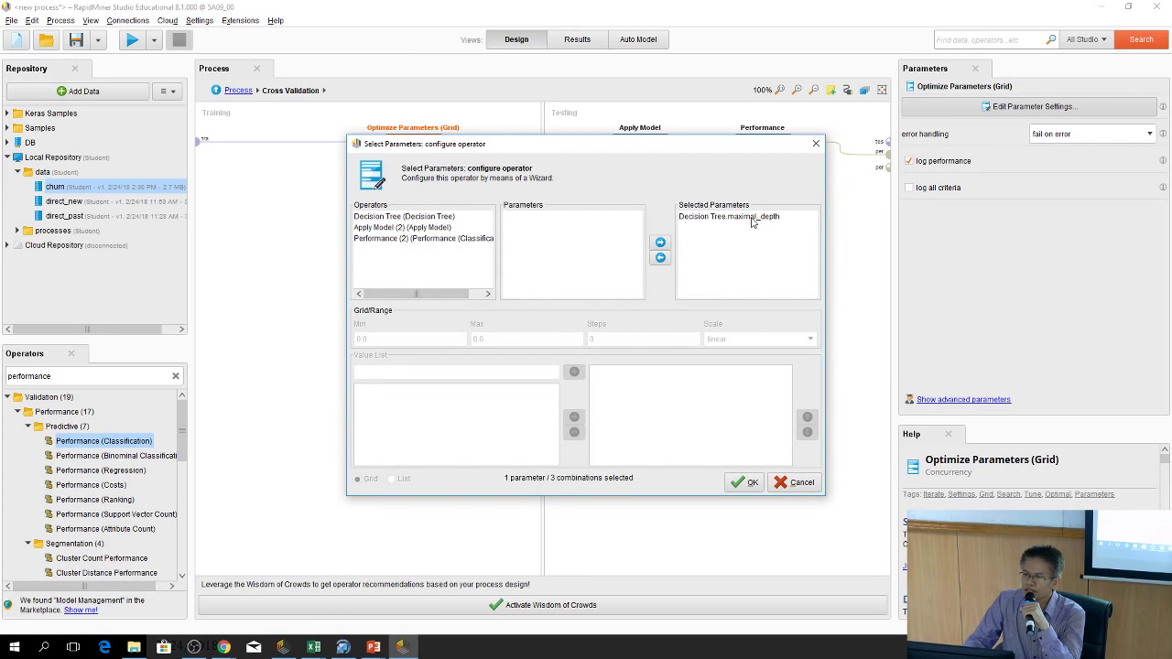
{"action": "left_click", "coordinate": [413, 218]}
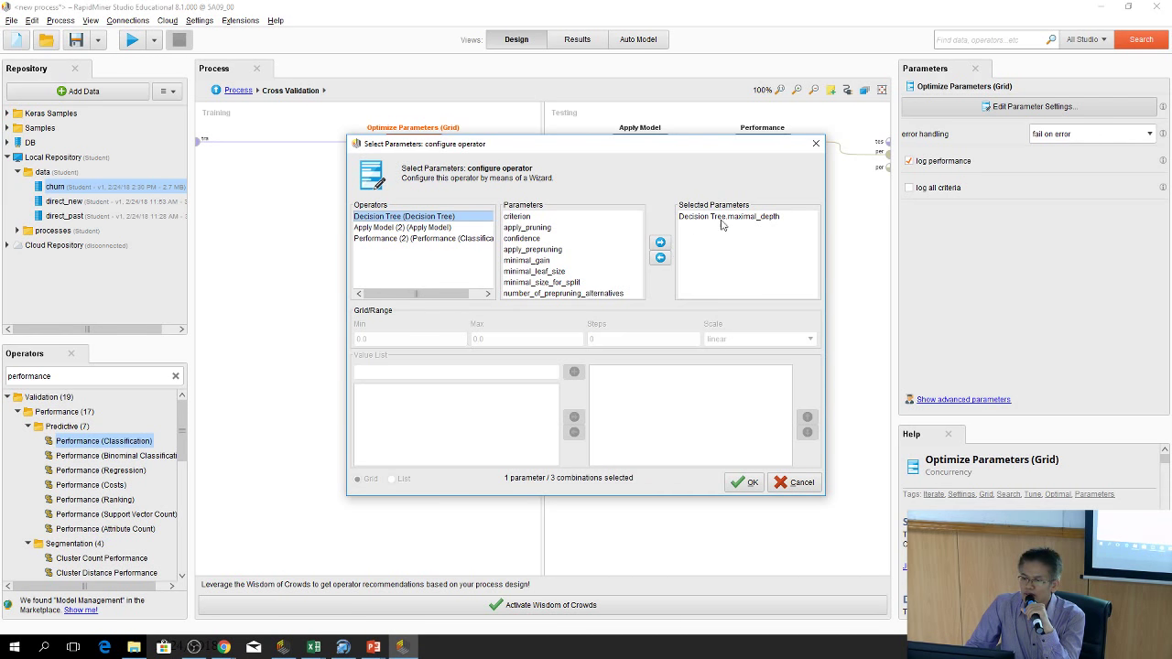
{"action": "left_click", "coordinate": [722, 224]}
{"action": "left_click", "coordinate": [433, 341]}
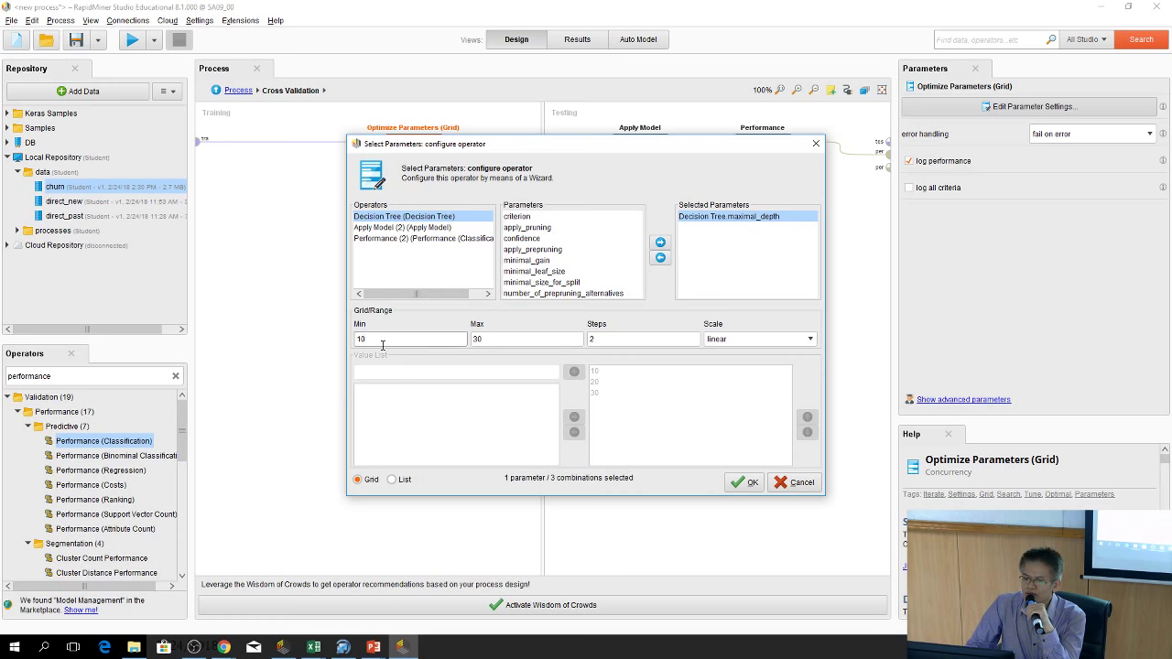
{"action": "left_click", "coordinate": [497, 342]}
{"action": "left_click", "coordinate": [405, 341]}
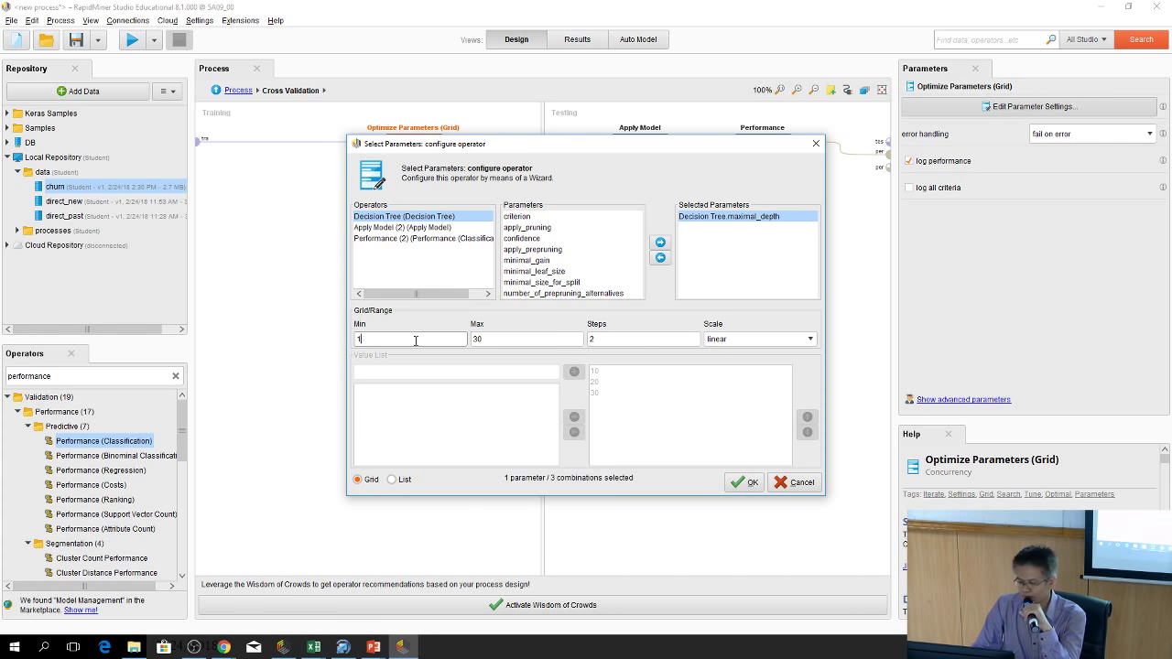
{"action": "type", "text": "6"}
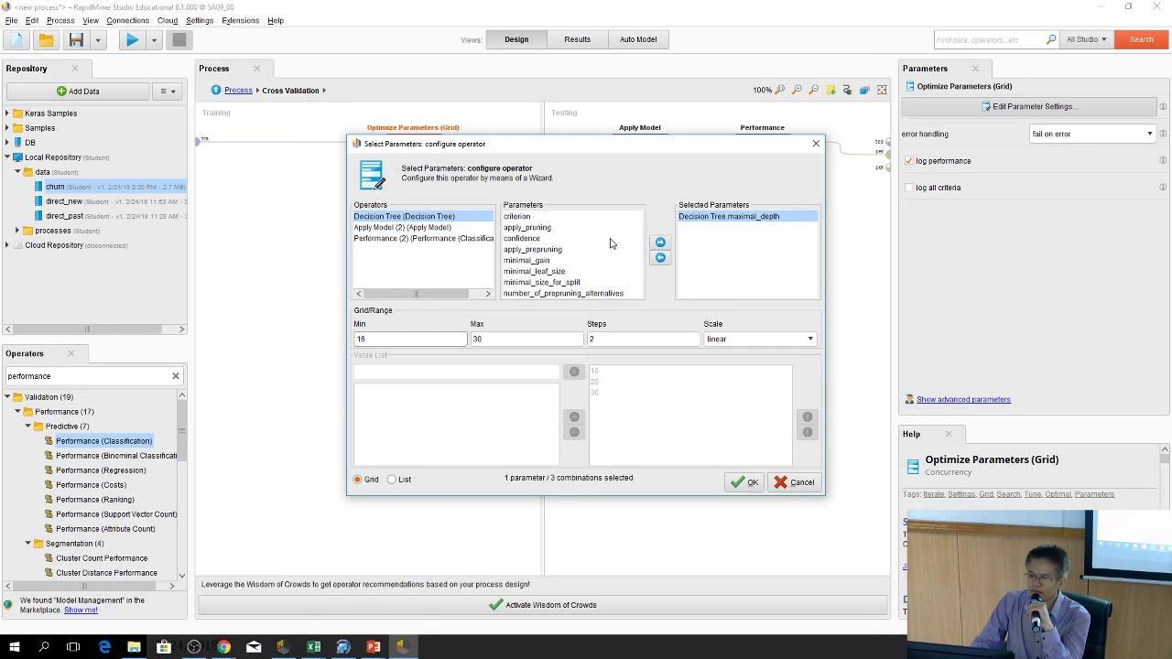
{"action": "left_click", "coordinate": [513, 217]}
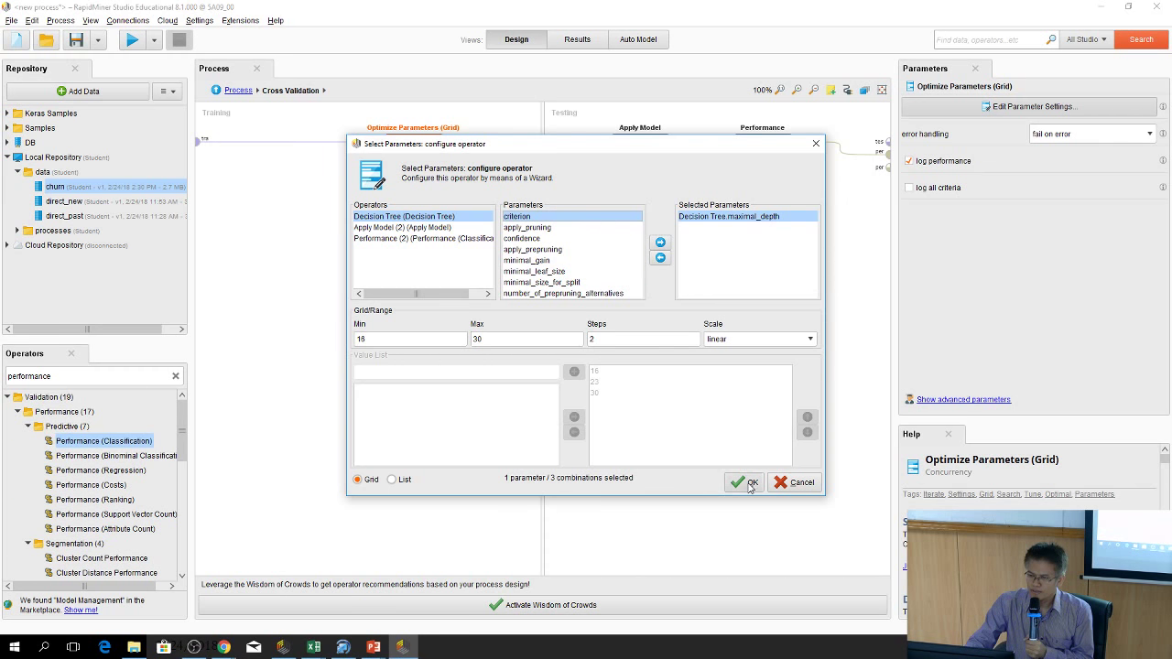
{"action": "left_click", "coordinate": [746, 485]}
{"action": "left_click", "coordinate": [216, 90]}
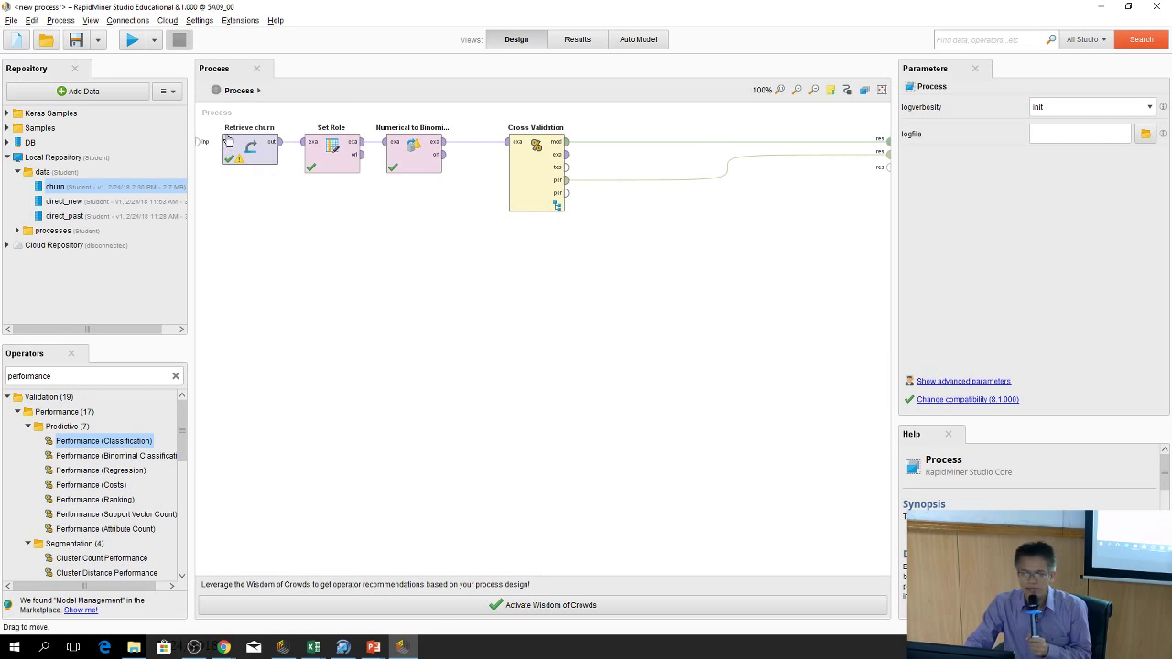
Run the process, review the 99.82% accuracy PerformanceVector, and return to Design view
{"action": "left_click", "coordinate": [134, 44]}
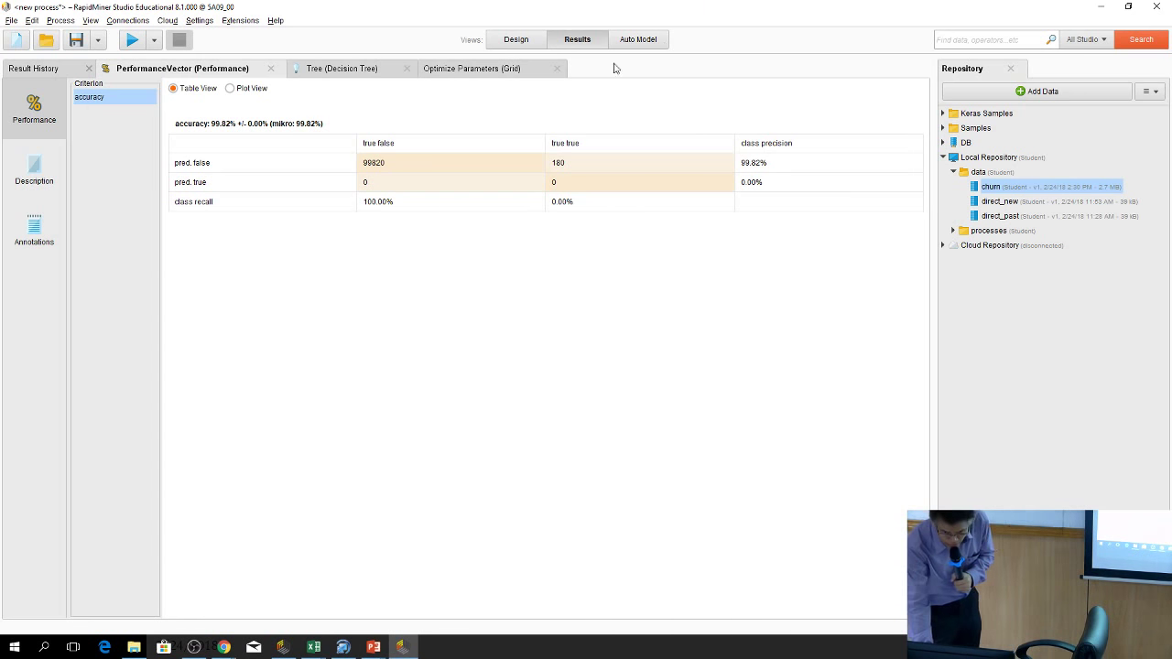
{"action": "left_click", "coordinate": [516, 39]}
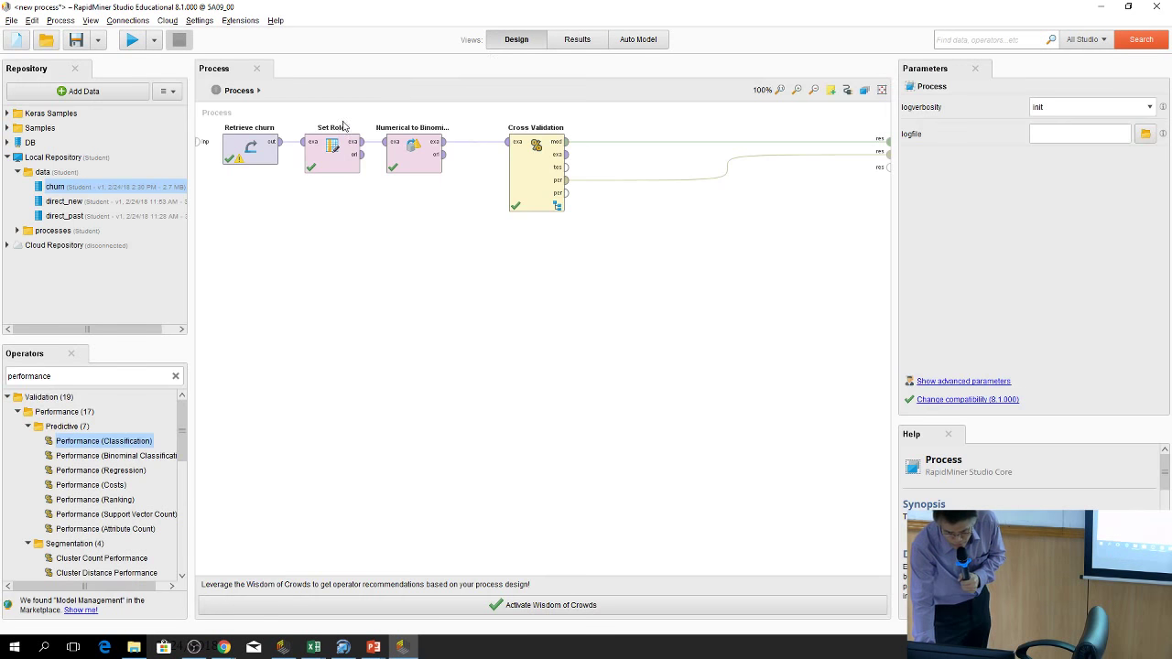
Review Retrieve churn, Set Role and Numerical to Binominal settings, checking min 0.0 and max 0.5
{"action": "left_click", "coordinate": [257, 152]}
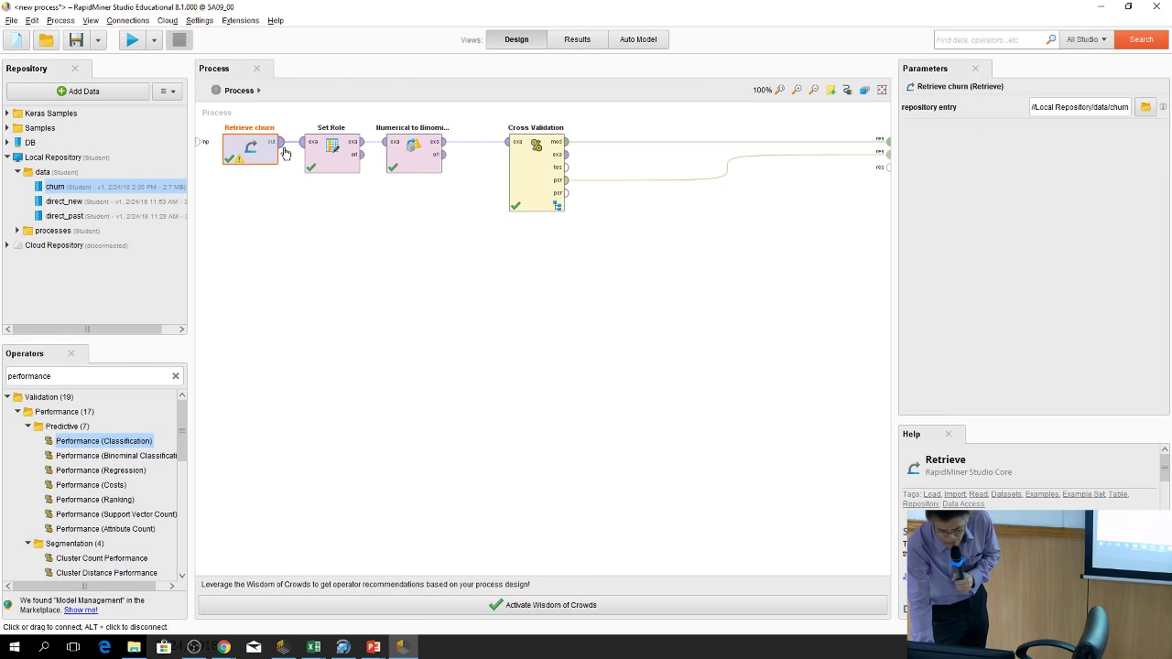
{"action": "left_click", "coordinate": [335, 151]}
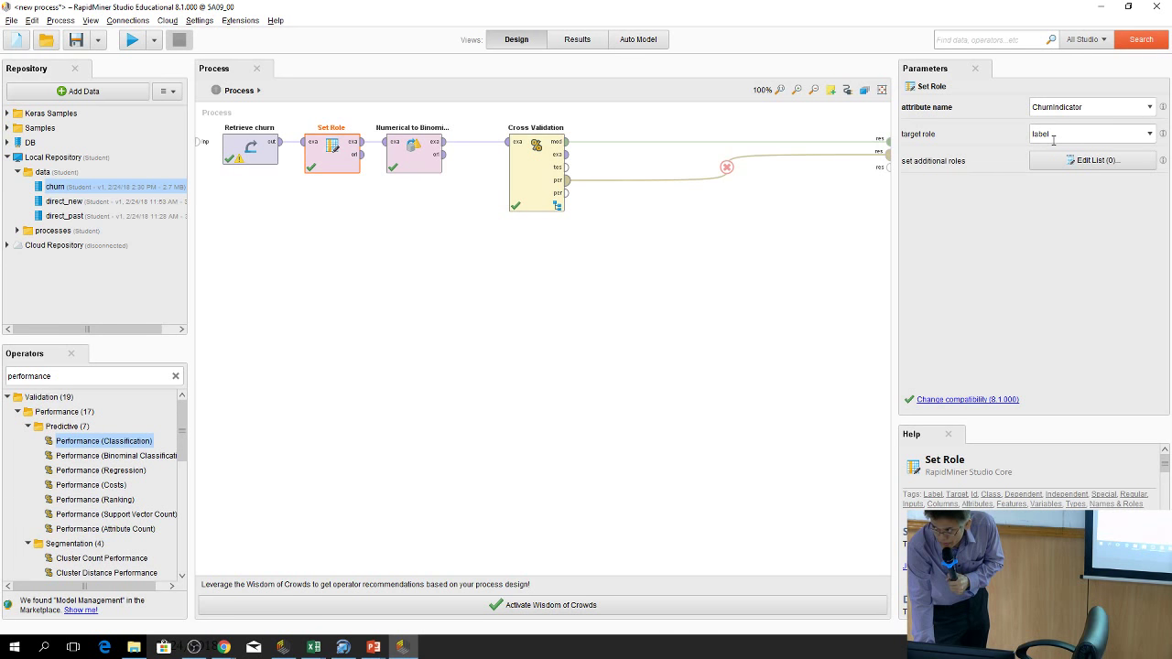
{"action": "left_click", "coordinate": [410, 145]}
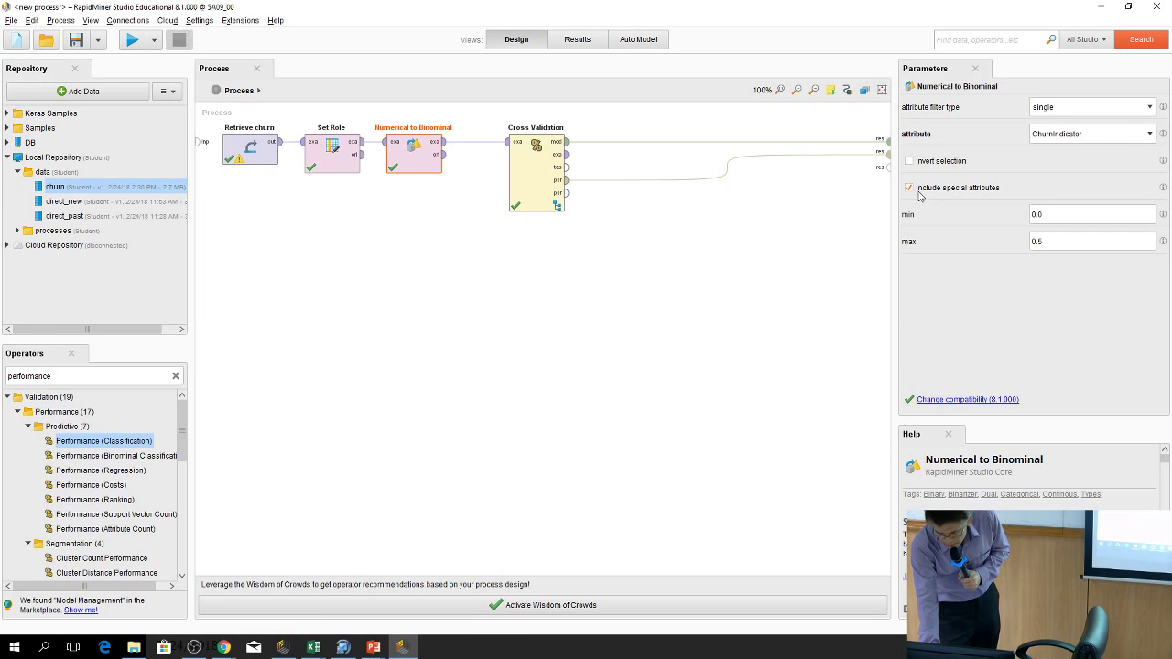
{"action": "left_click", "coordinate": [1050, 218]}
{"action": "key", "text": "Tab"}
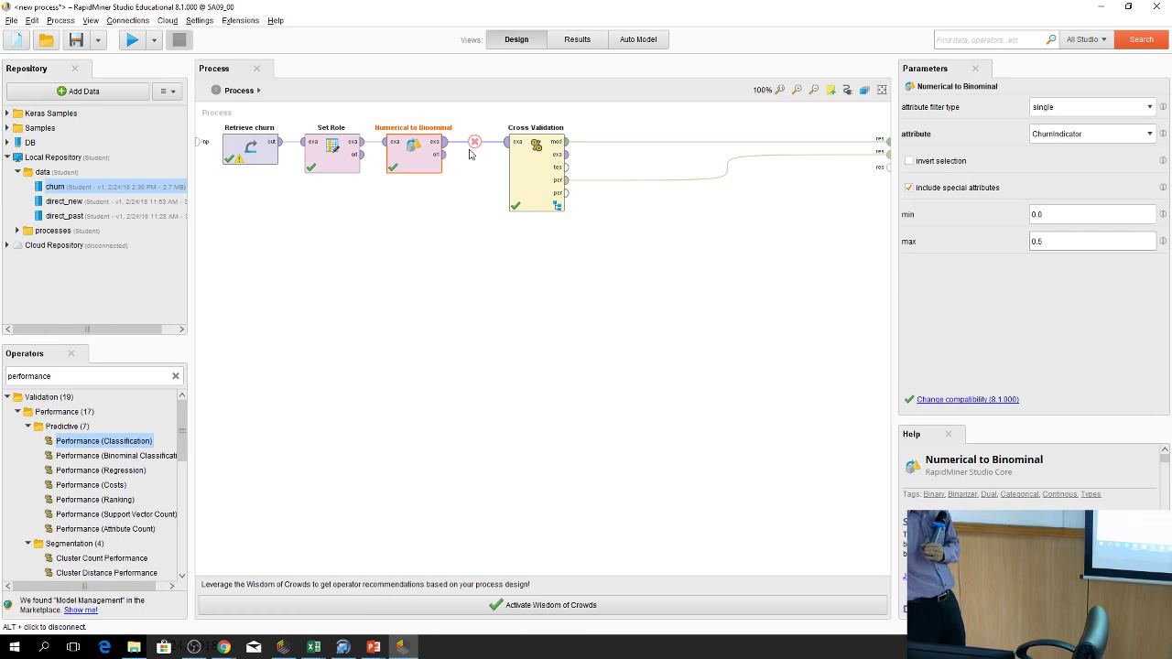
Inspect the Cross Validation settings: 10 folds with automatic sampling
{"action": "left_click", "coordinate": [531, 158]}
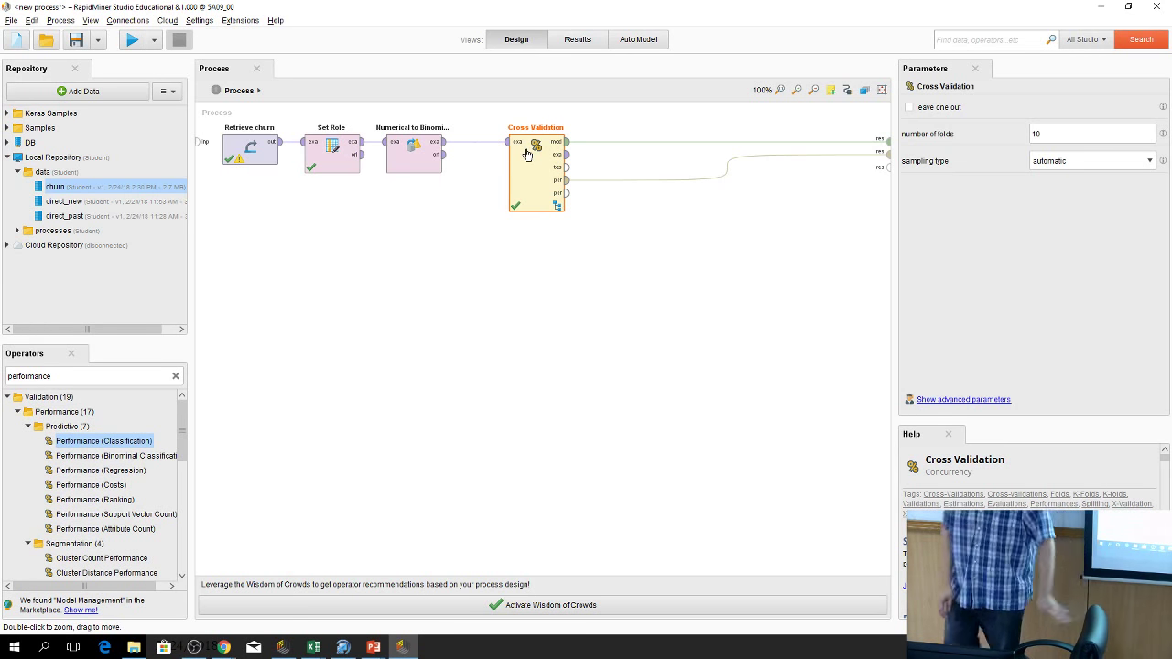
Enter the Cross Validation, then open the Optimize Parameters (Grid) inner process
{"action": "double_click", "coordinate": [527, 154]}
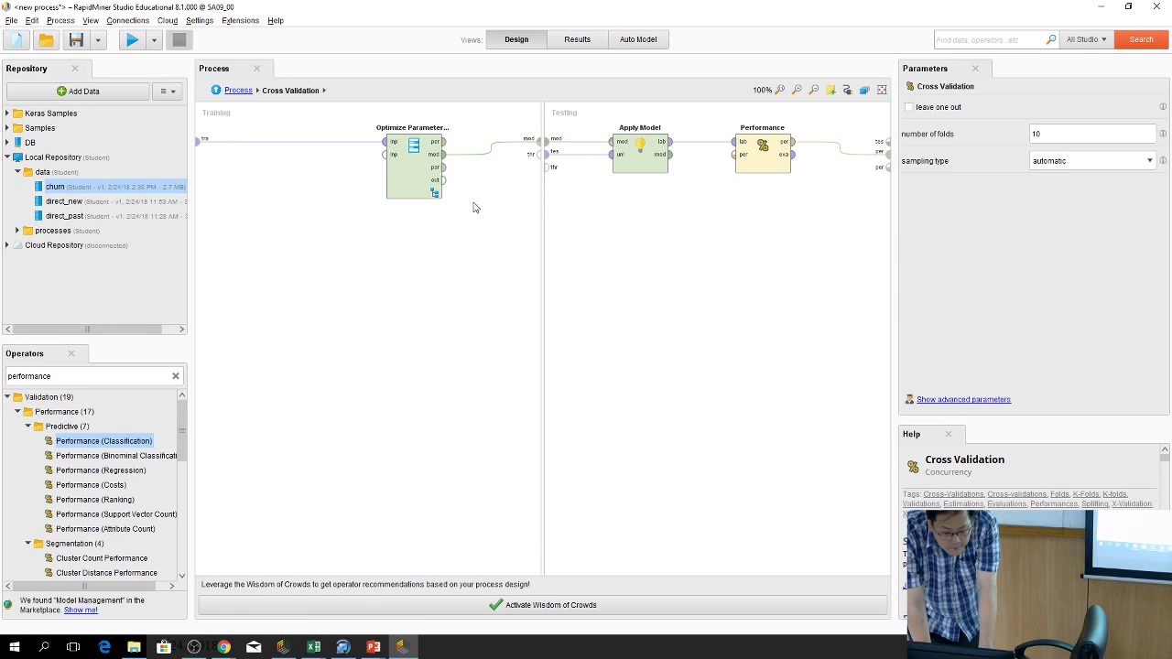
{"action": "left_click", "coordinate": [409, 178]}
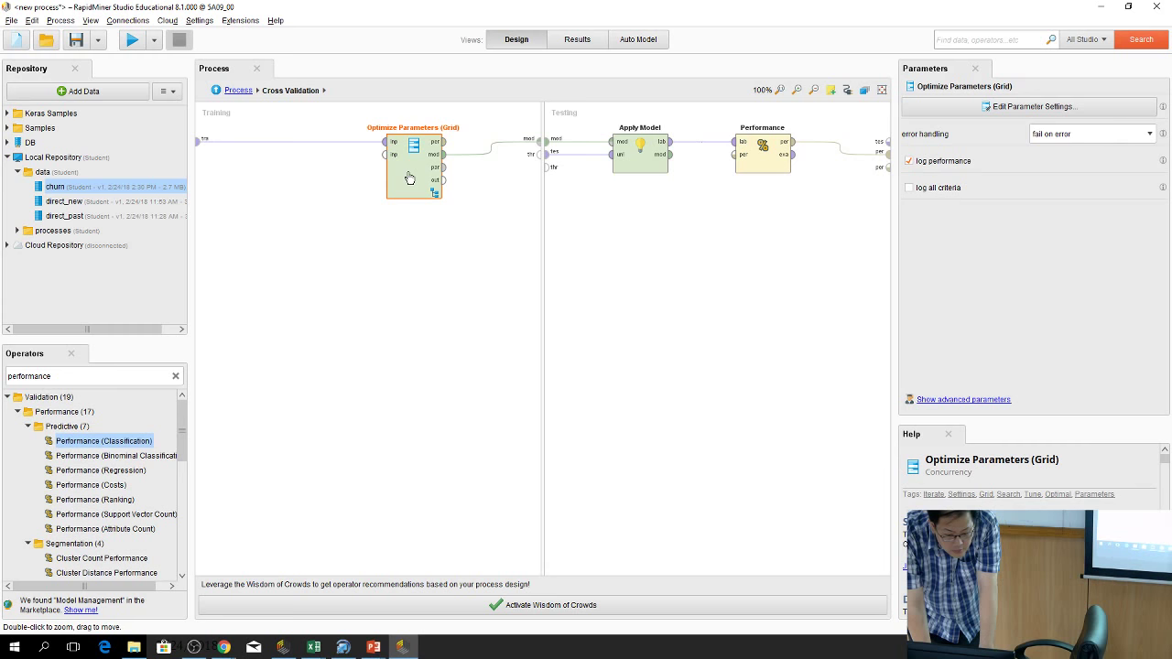
{"action": "double_click", "coordinate": [410, 178]}
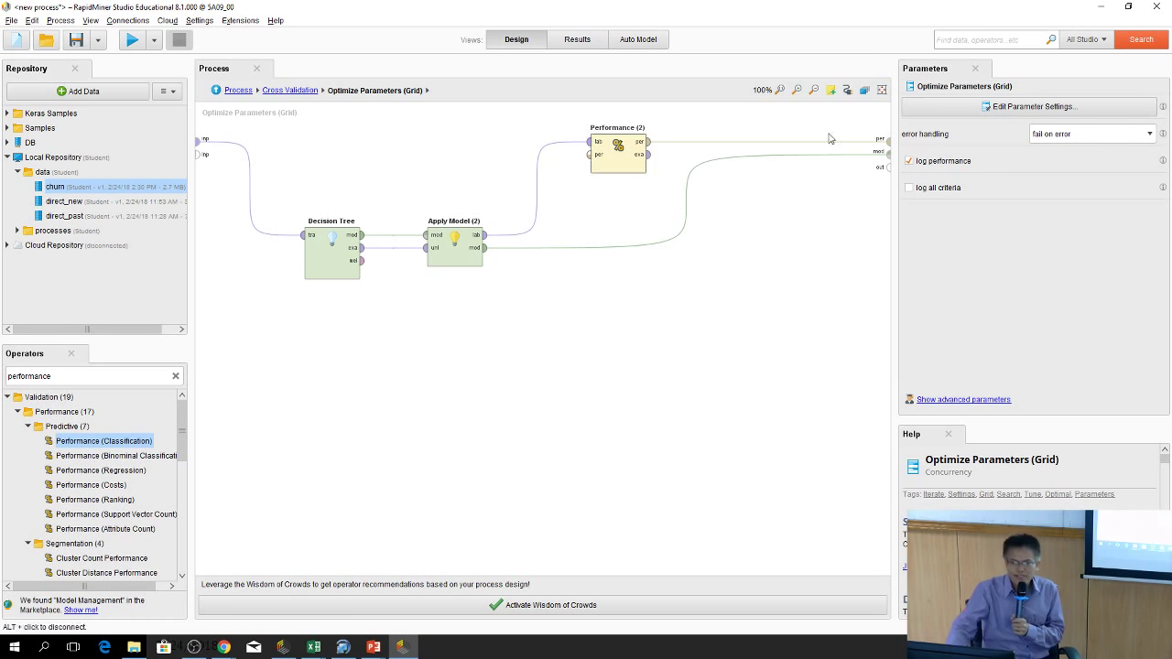
Run the process to see 99.82% accuracy but 0.00% recall on true churn
{"action": "left_click", "coordinate": [577, 39]}
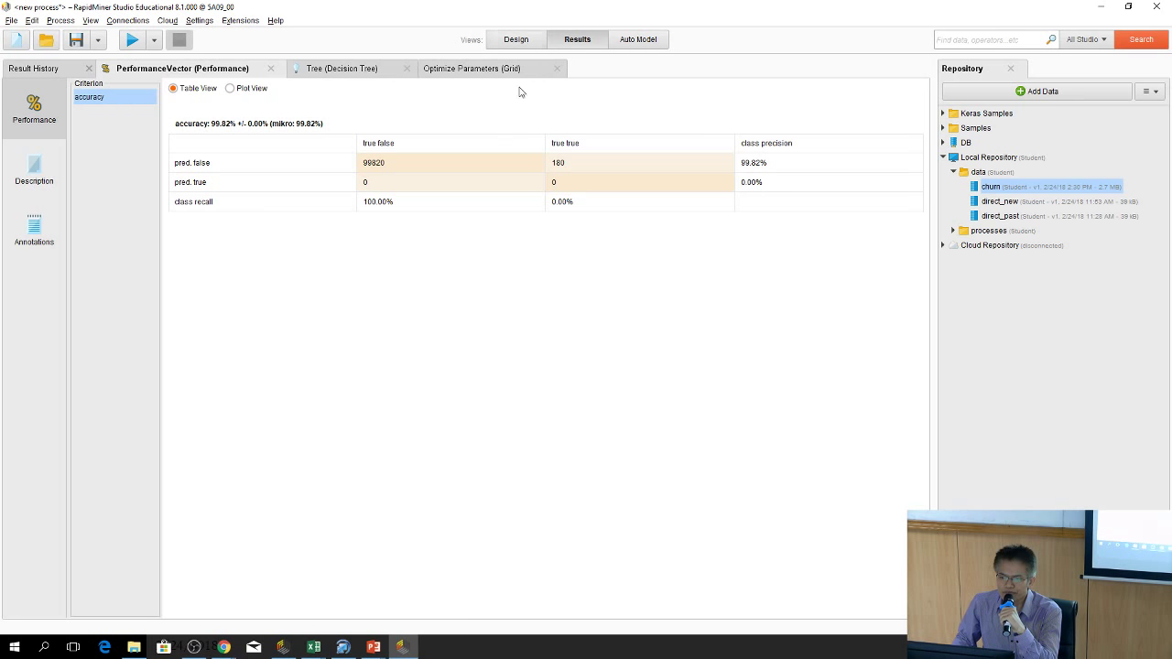
Go back to Design at the Cross Validation level and clear the Operators search field
{"action": "left_click", "coordinate": [518, 40]}
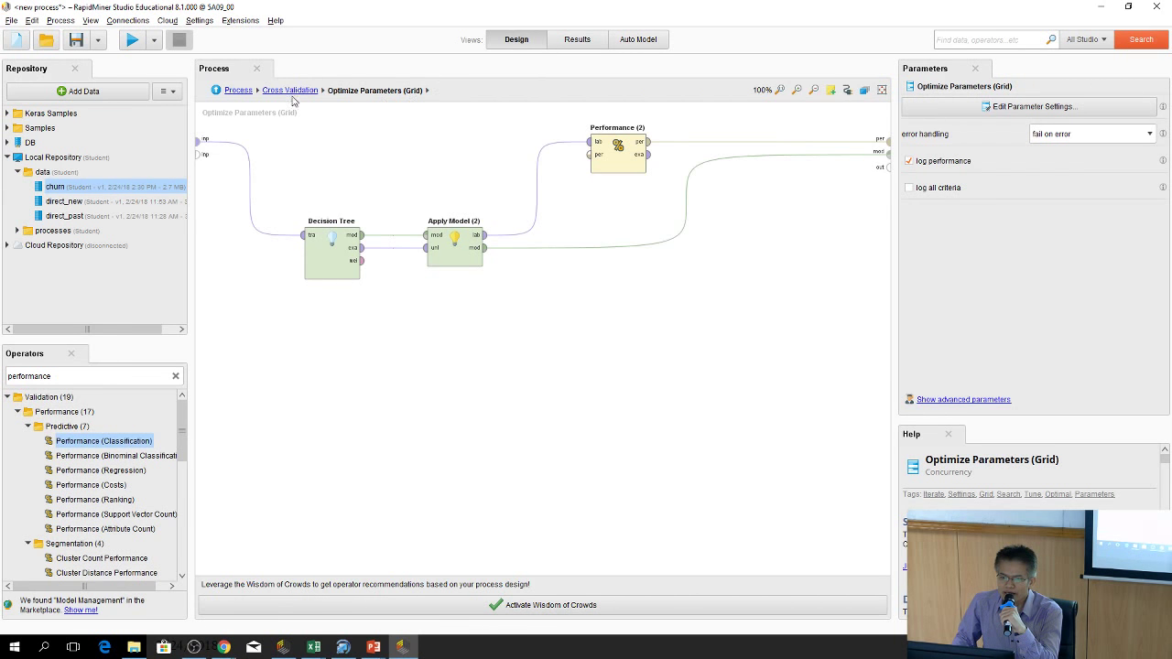
{"action": "left_click", "coordinate": [218, 91]}
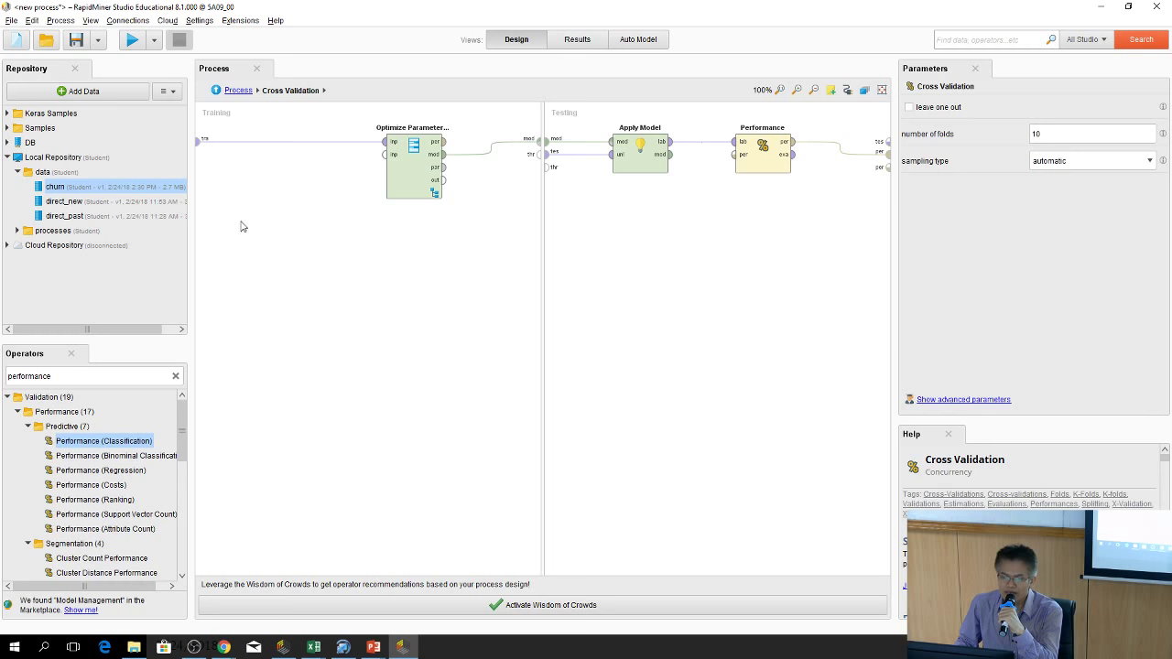
{"action": "left_click", "coordinate": [176, 375]}
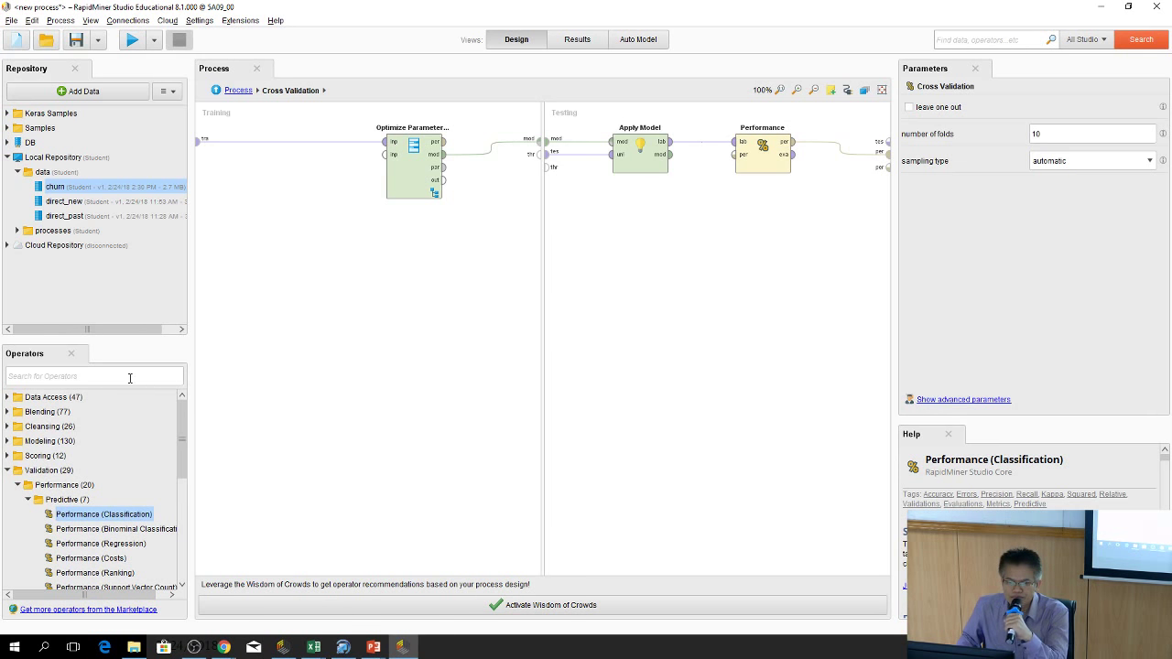
Search 'sam' and place a Sample operator at the start of the Training side
{"action": "left_click", "coordinate": [38, 375]}
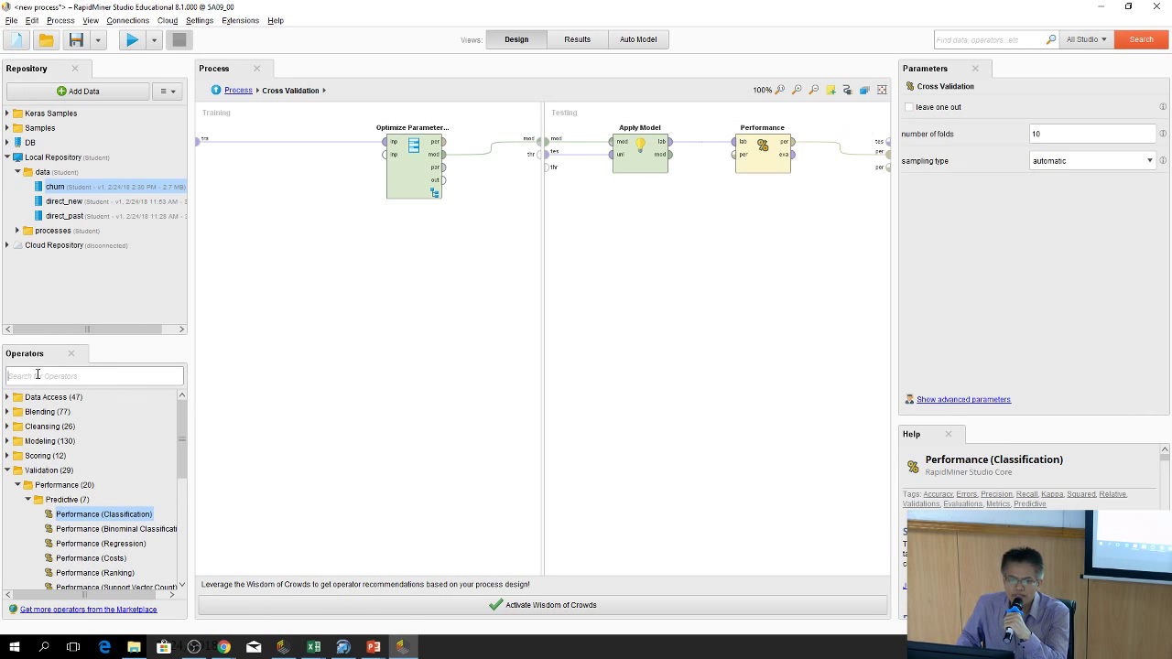
{"action": "type", "text": "sample"}
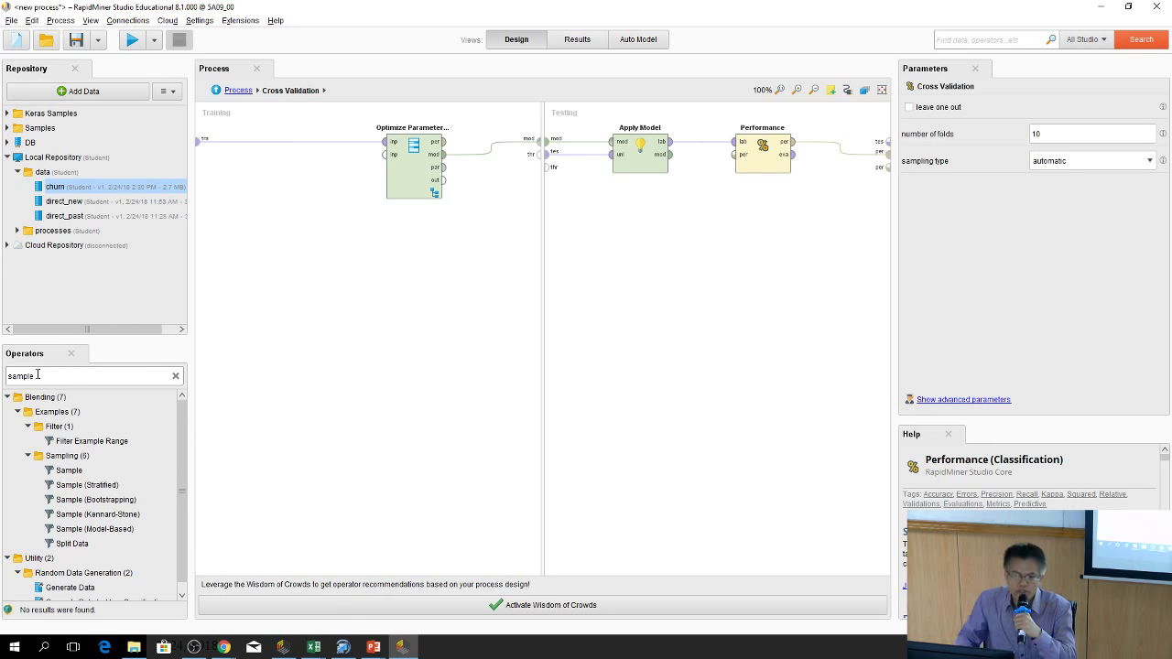
{"action": "left_click_drag", "start_coordinate": [41, 394], "coordinate": [65, 490]}
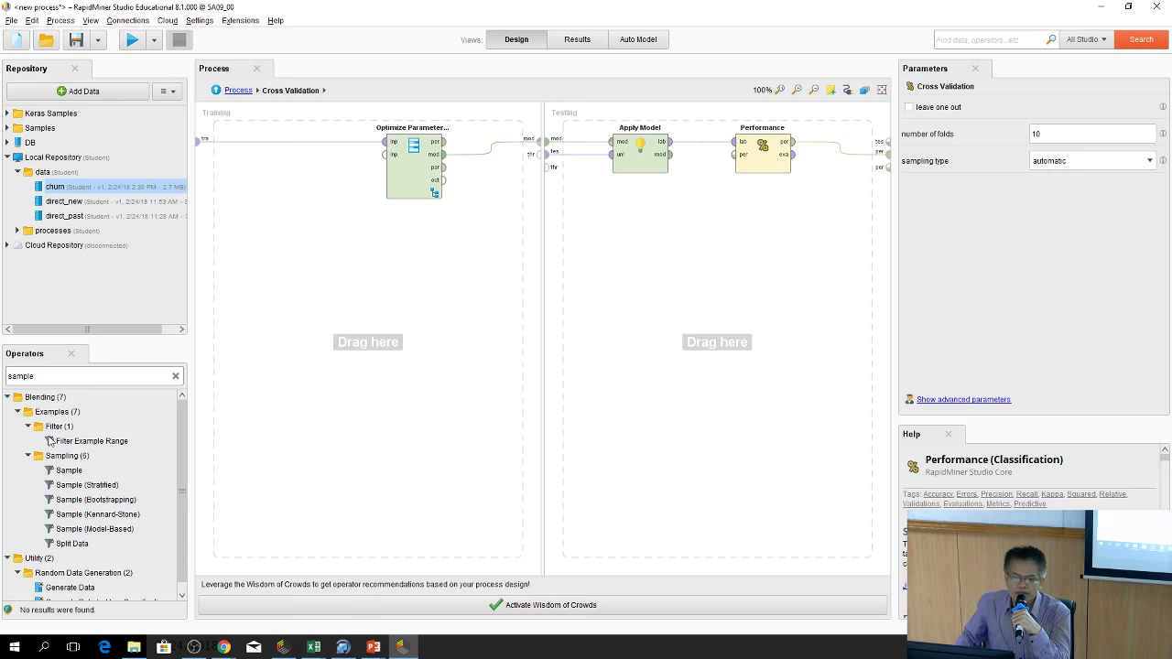
{"action": "left_click", "coordinate": [65, 470]}
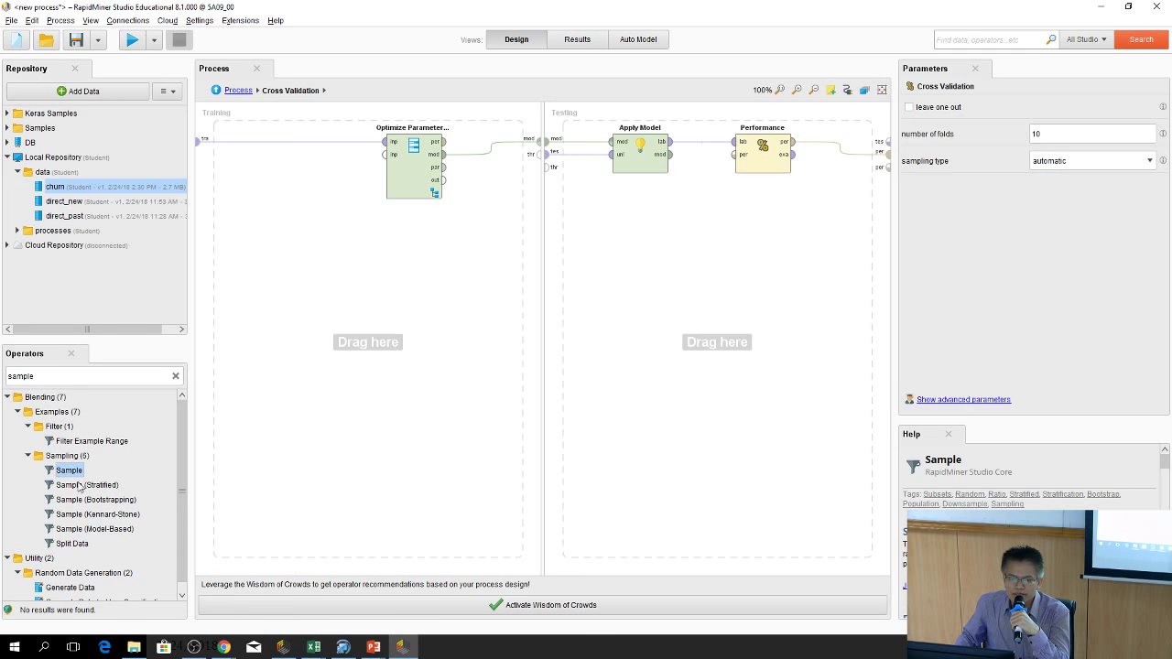
{"action": "left_click_drag", "start_coordinate": [54, 471], "coordinate": [287, 147]}
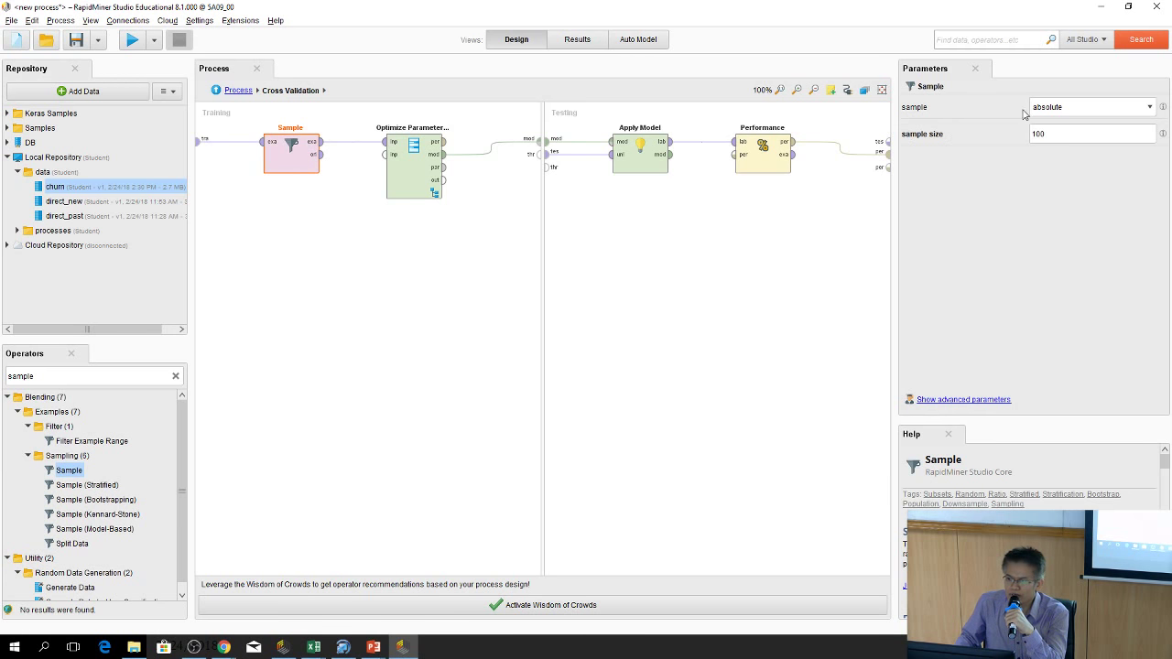
Set the Sample operator to relative sampling and enable balance data in its advanced parameters
{"action": "left_click", "coordinate": [1088, 110]}
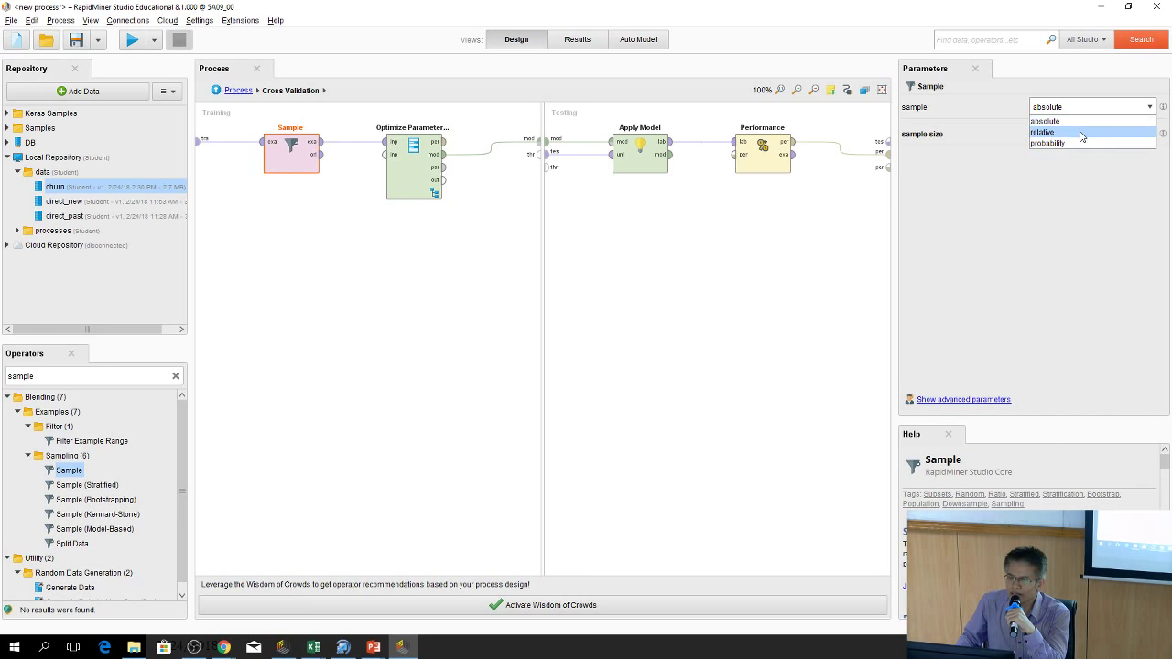
{"action": "left_click", "coordinate": [1050, 203]}
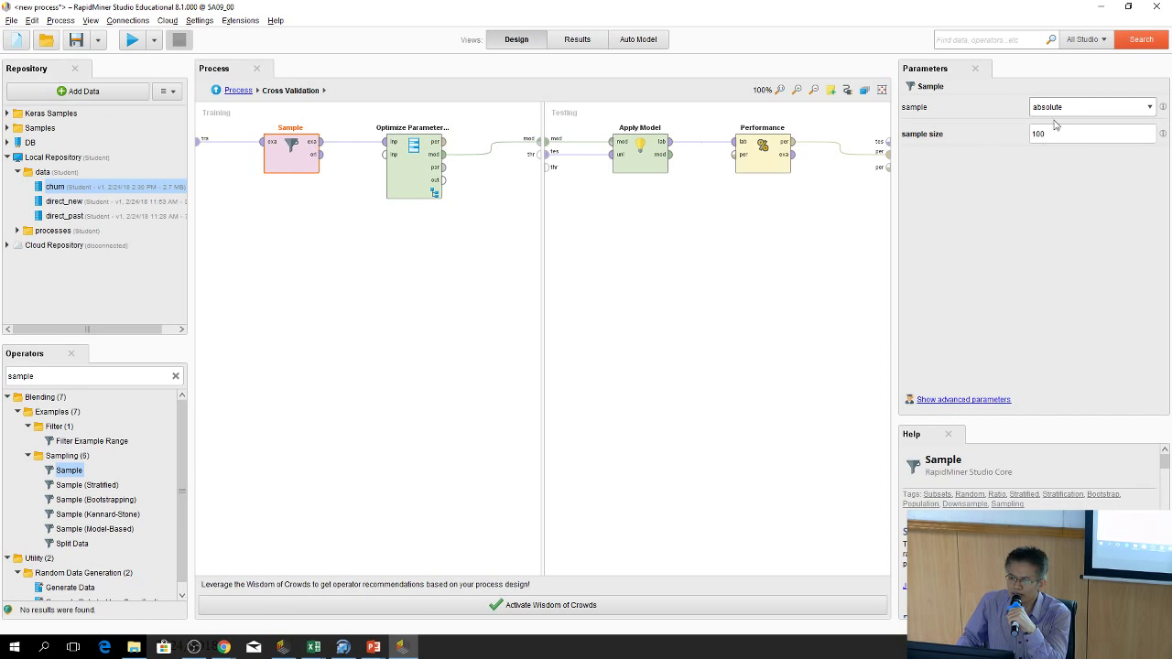
{"action": "left_click", "coordinate": [1052, 112]}
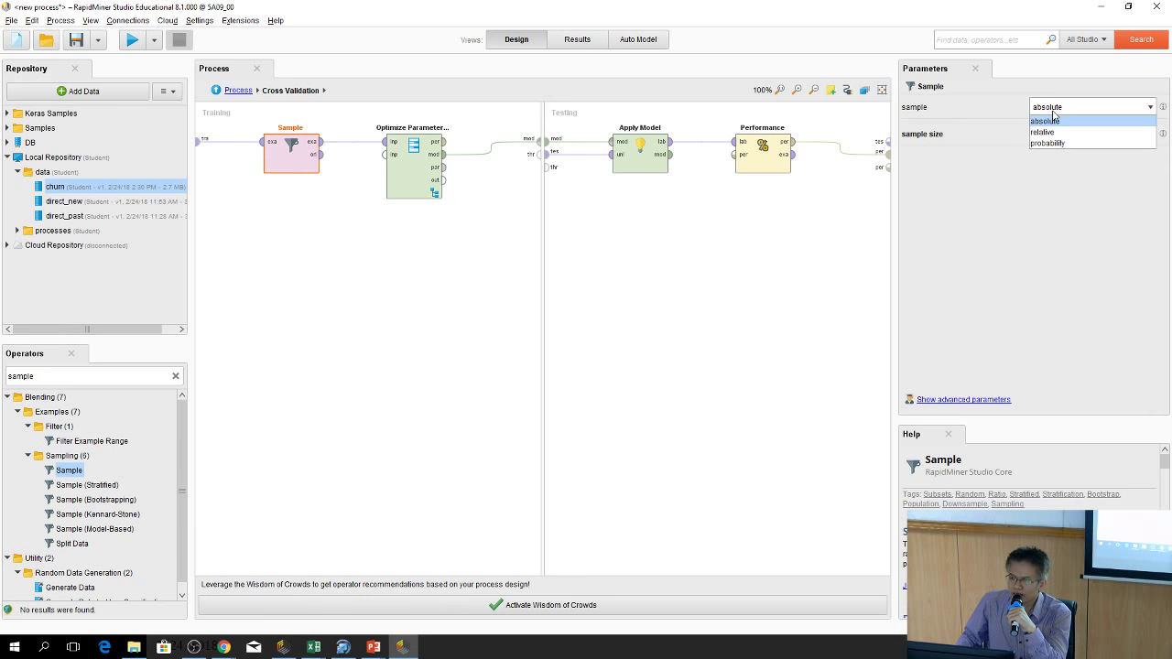
{"action": "left_click", "coordinate": [1053, 133]}
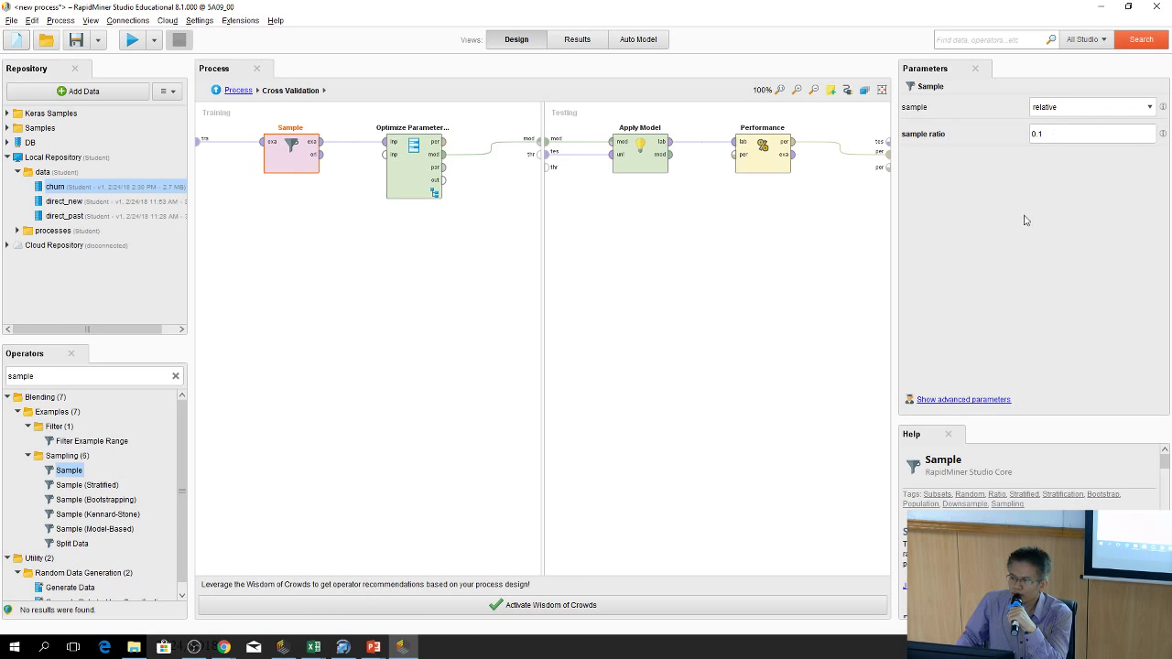
{"action": "left_click", "coordinate": [972, 400]}
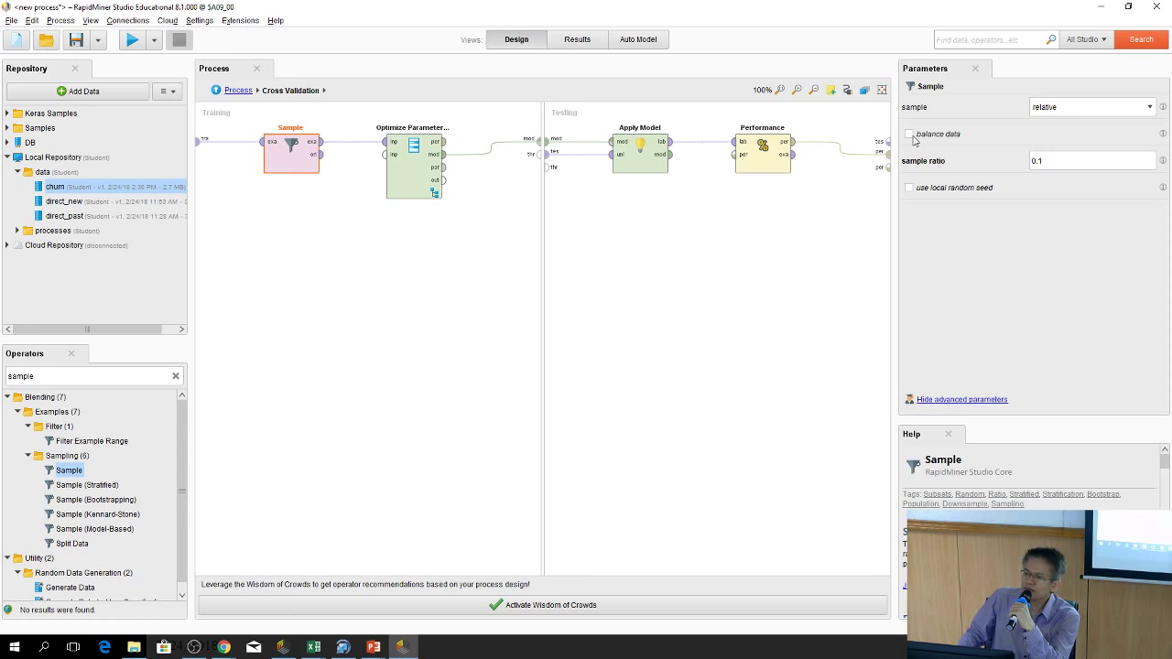
{"action": "left_click", "coordinate": [910, 135]}
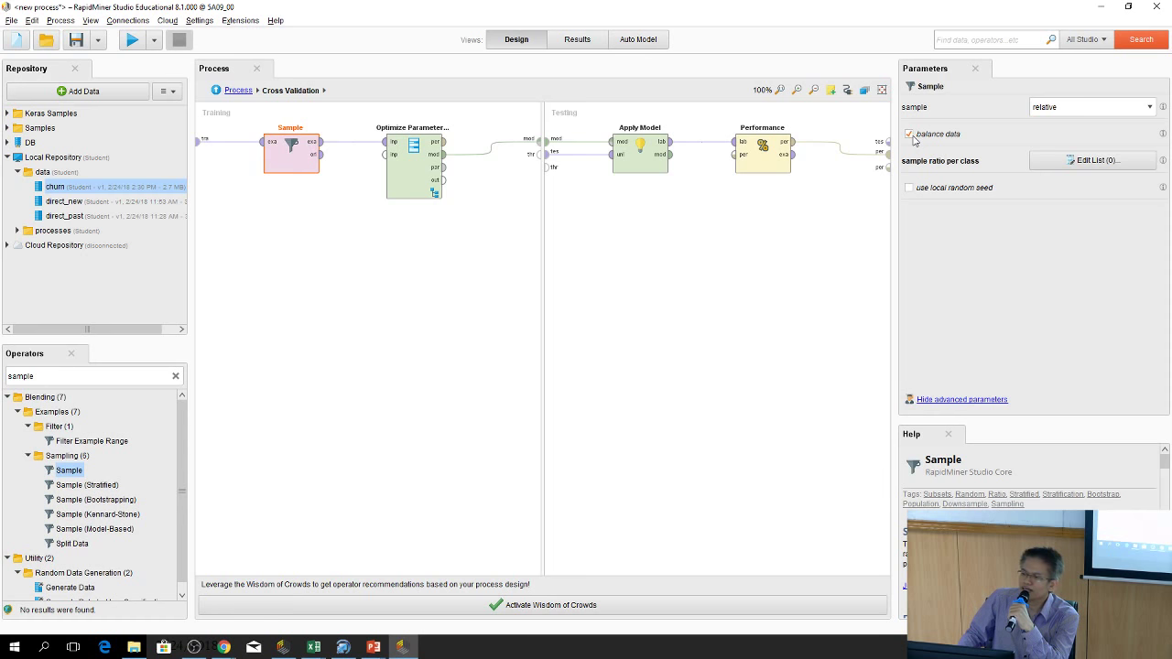
Fill the sample ratio per class list with false = 0.02 and true = 1, then apply
{"action": "left_click", "coordinate": [1092, 163]}
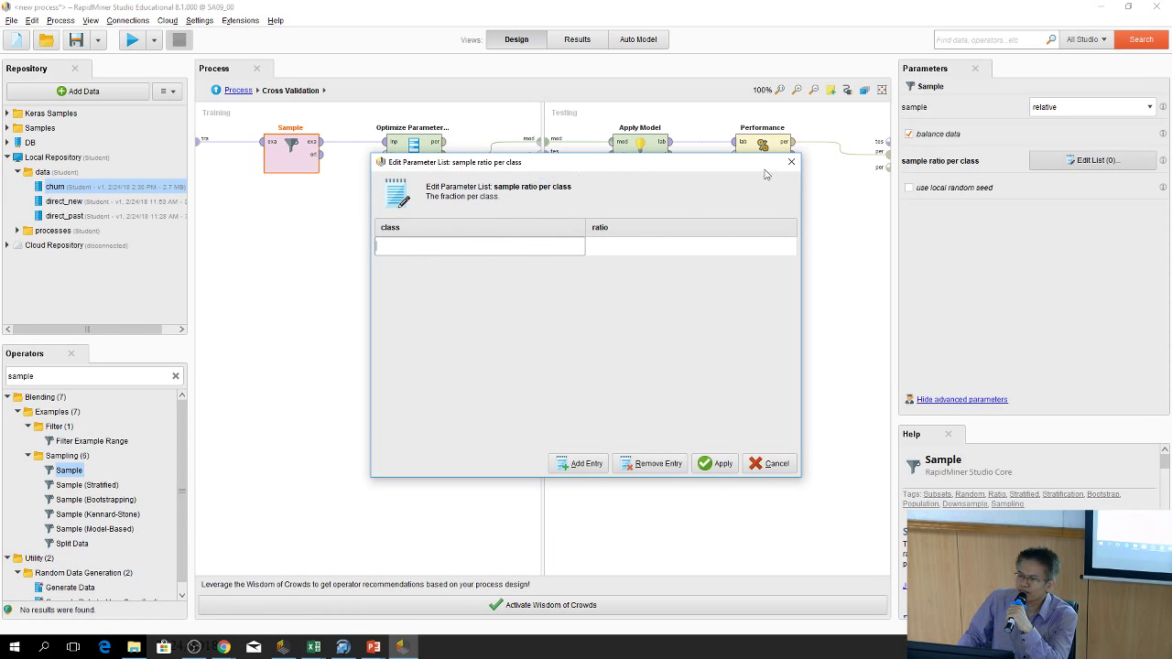
{"action": "left_click_drag", "start_coordinate": [587, 176], "coordinate": [568, 211]}
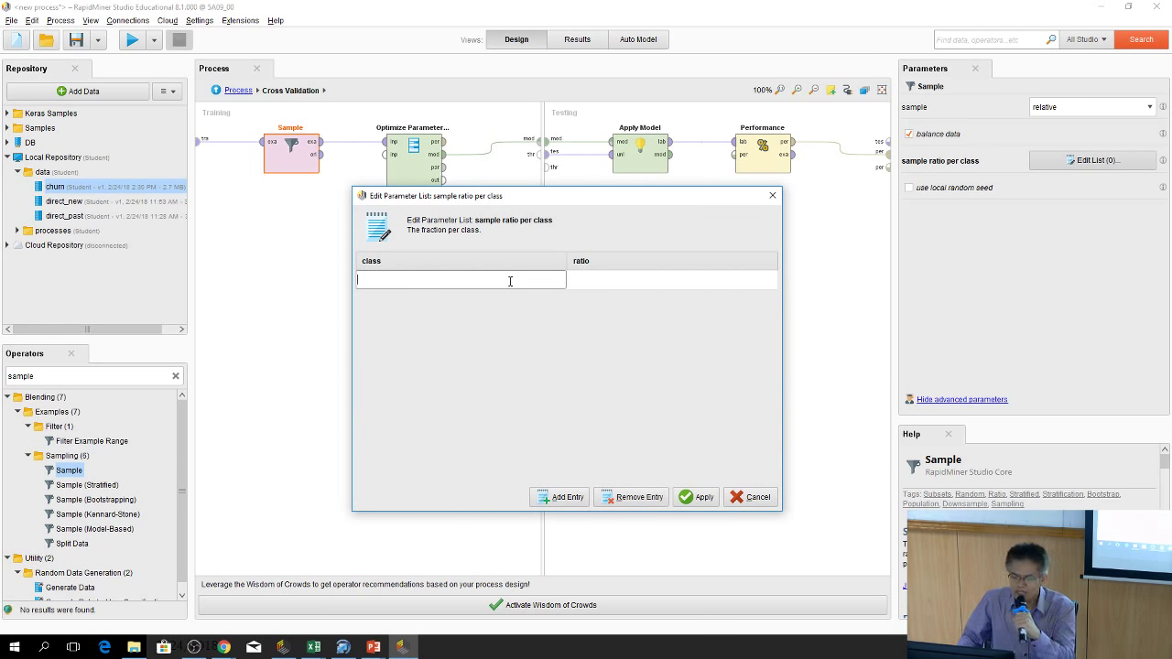
{"action": "type", "text": "ra"}
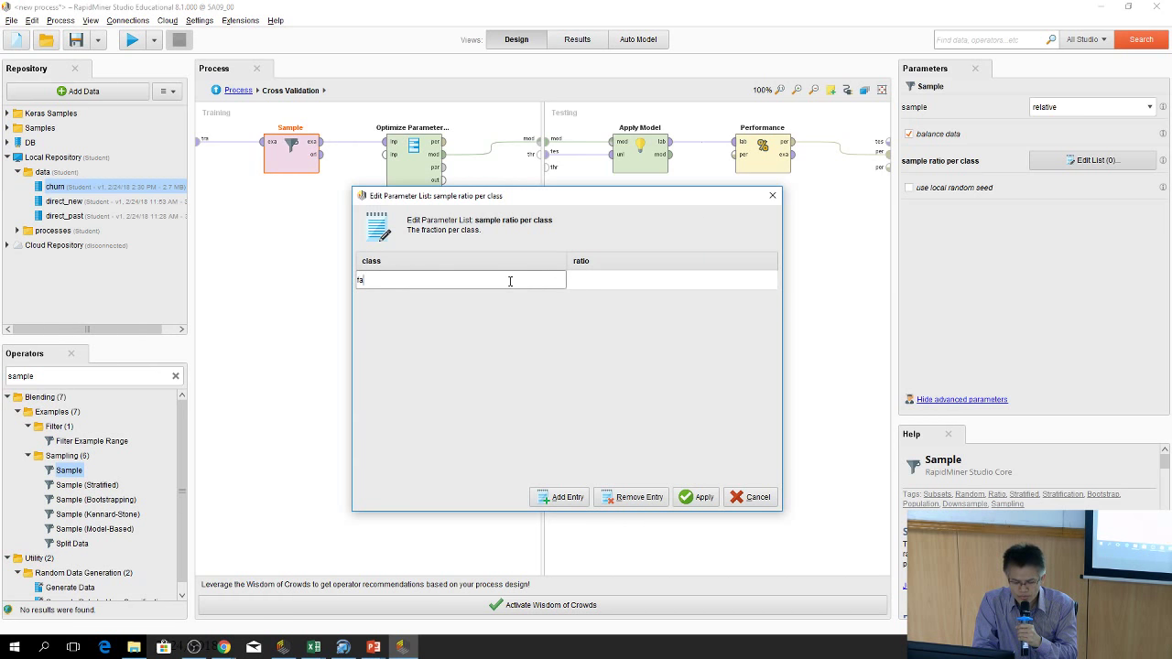
{"action": "type", "text": "lse"}
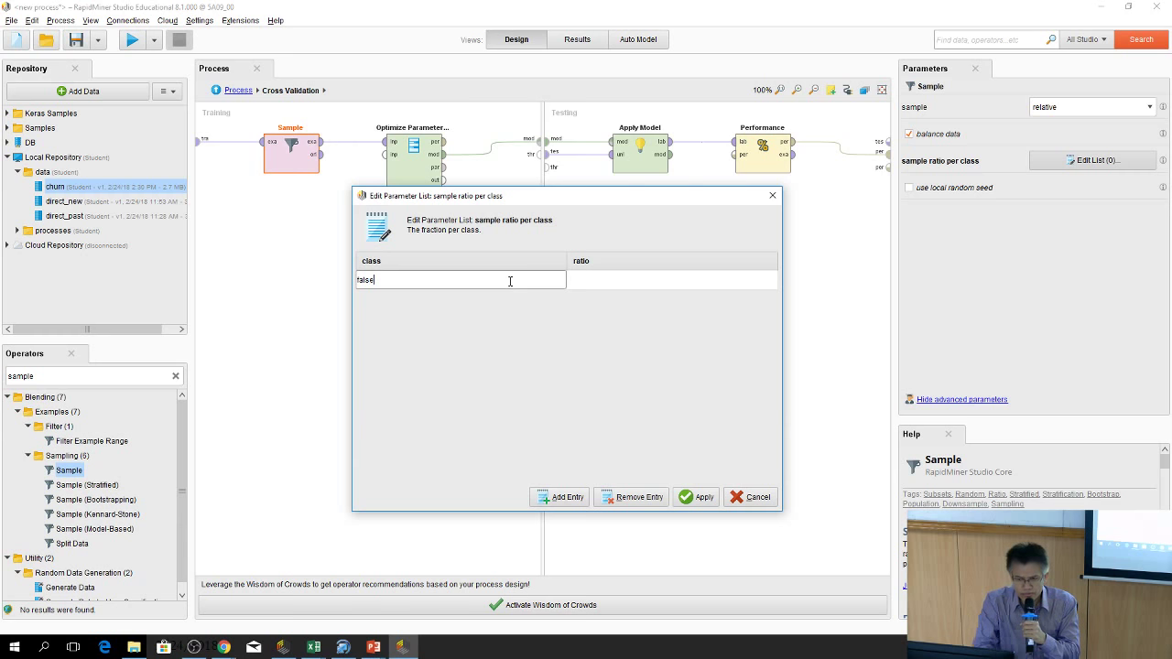
{"action": "left_click", "coordinate": [566, 496]}
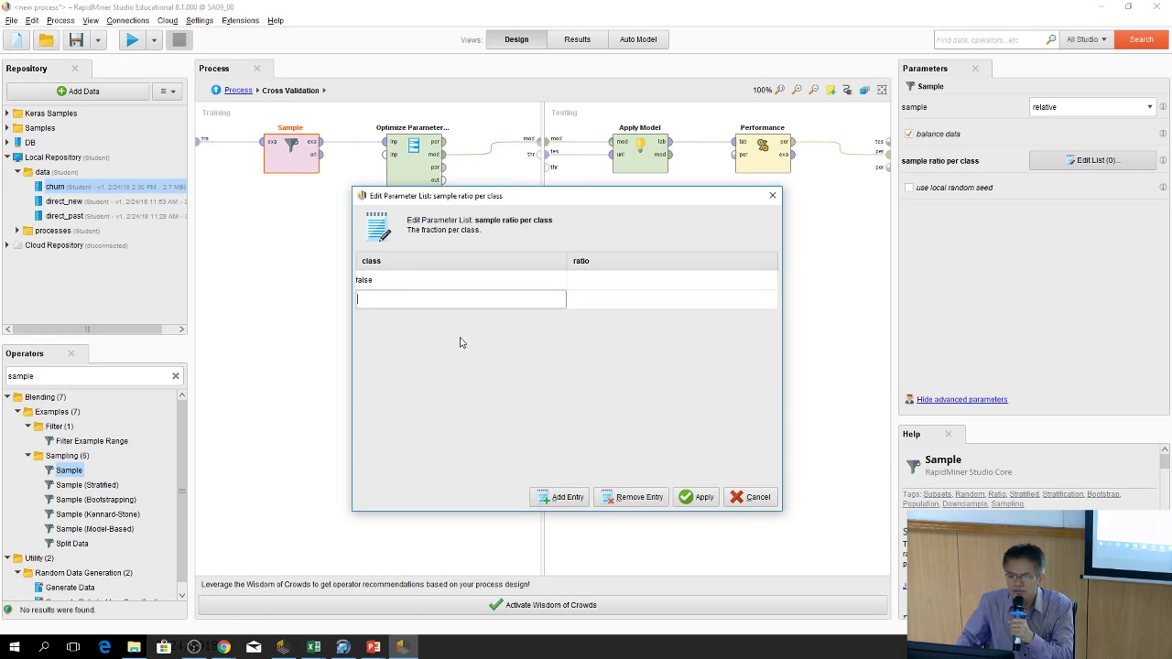
{"action": "type", "text": "tr"}
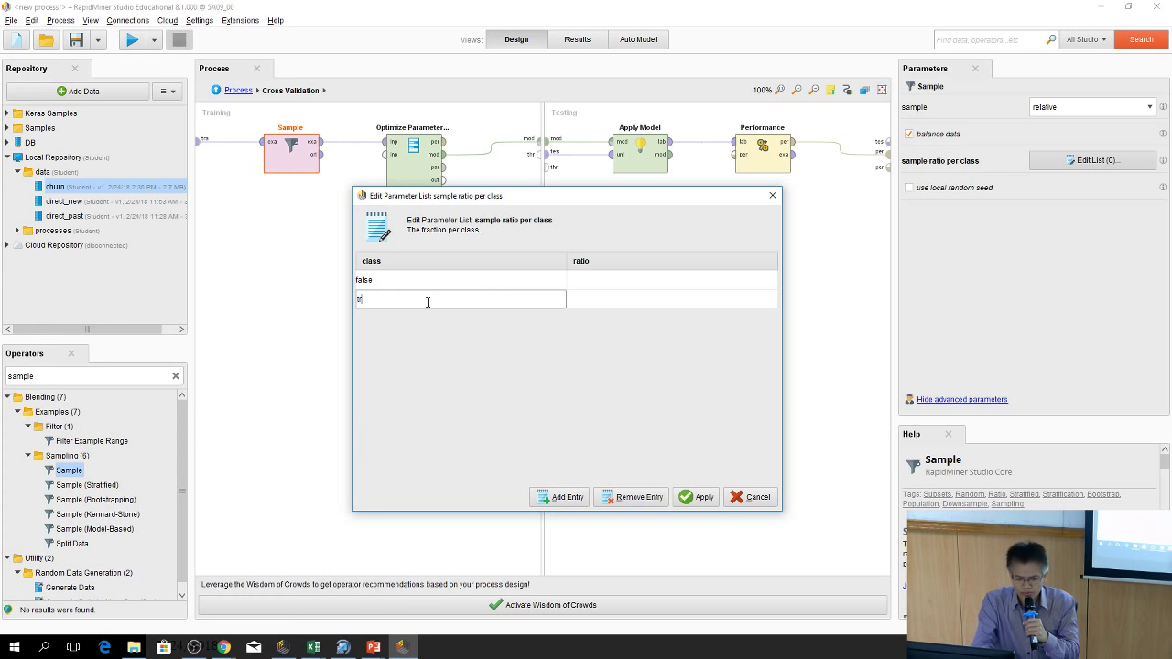
{"action": "type", "text": "ue"}
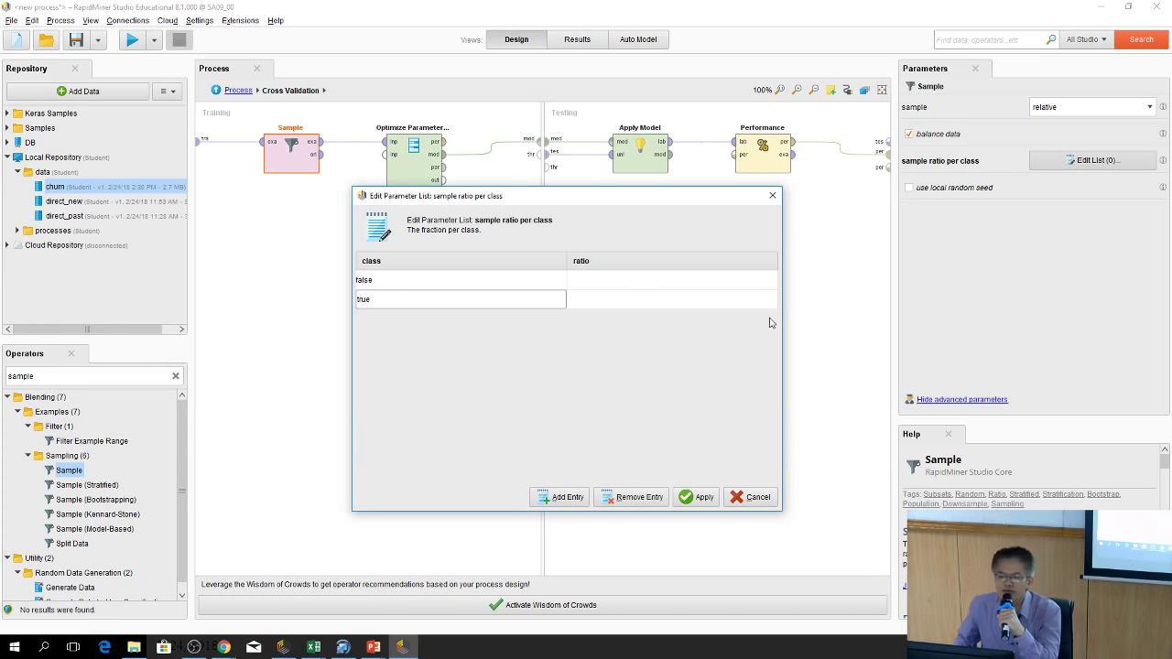
{"action": "left_click", "coordinate": [670, 283]}
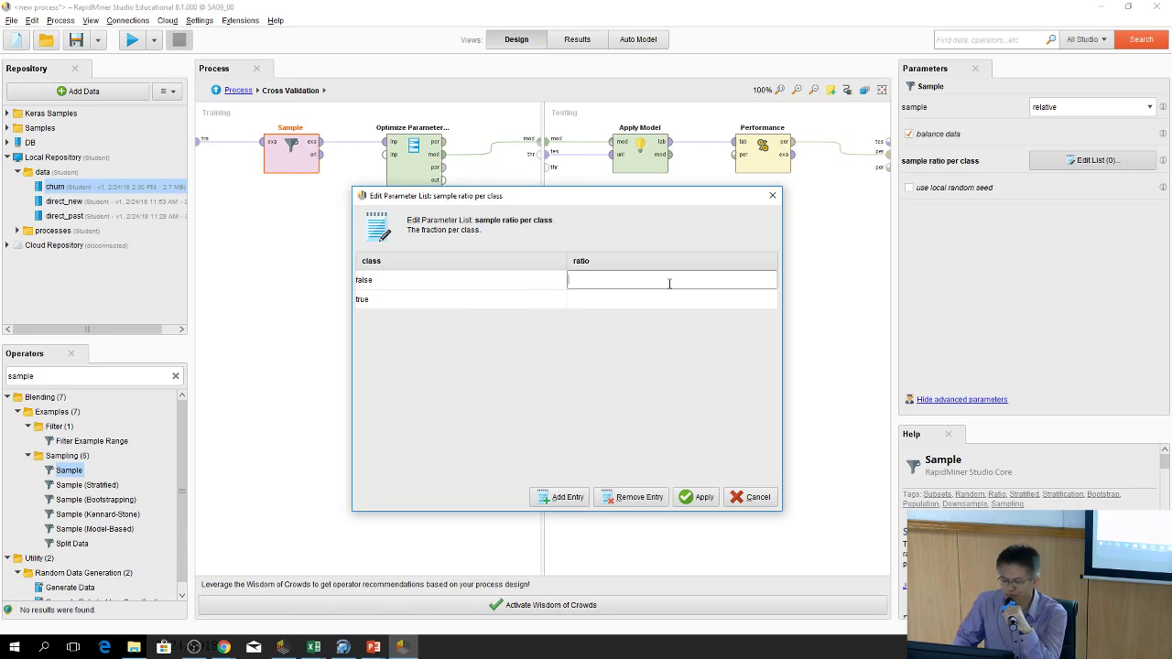
{"action": "type", "text": "0.02"}
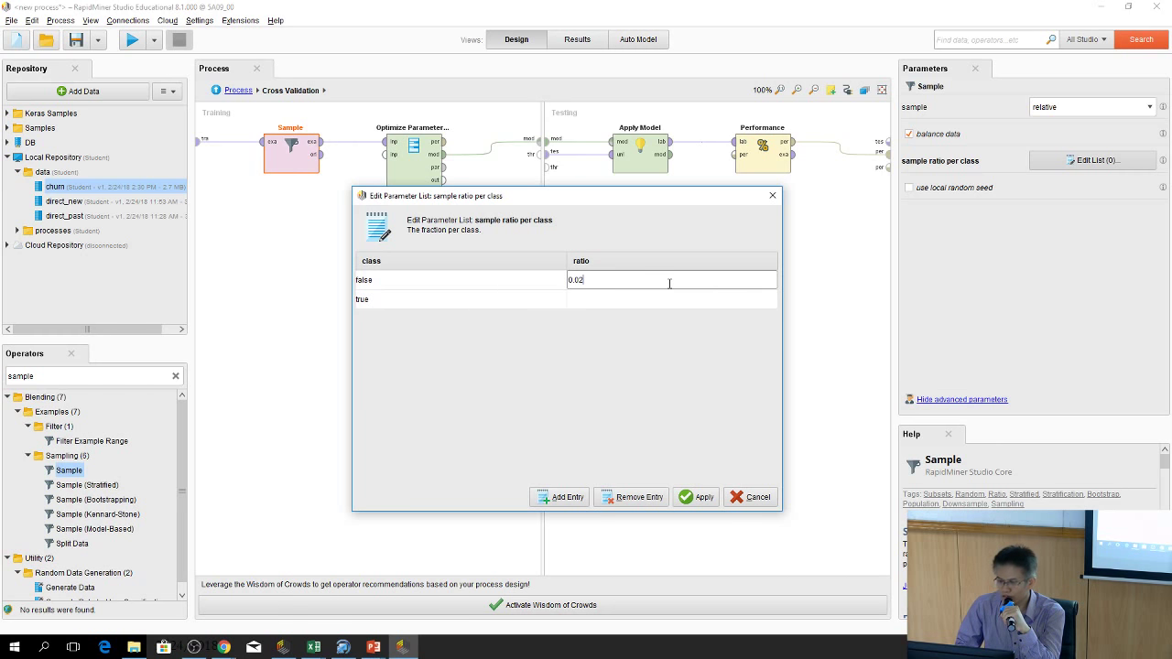
{"action": "left_click", "coordinate": [665, 299]}
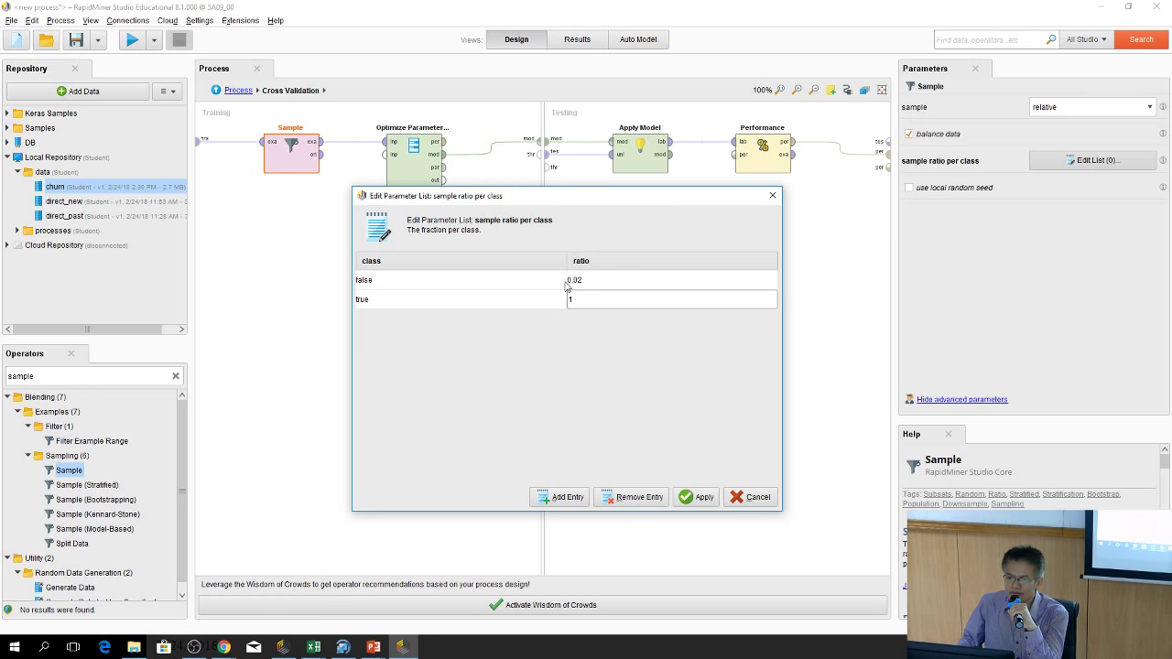
{"action": "left_click", "coordinate": [701, 498]}
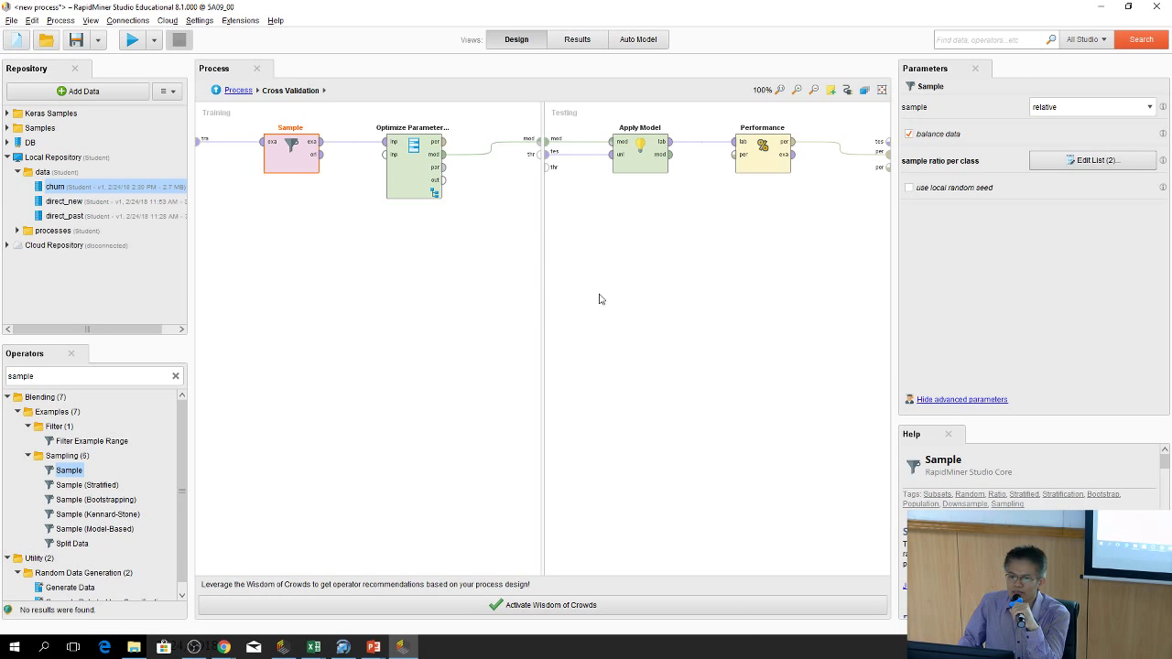
Run the process, check the 99.40% accuracy PerformanceVector, and go back to Design
{"action": "left_click", "coordinate": [130, 42]}
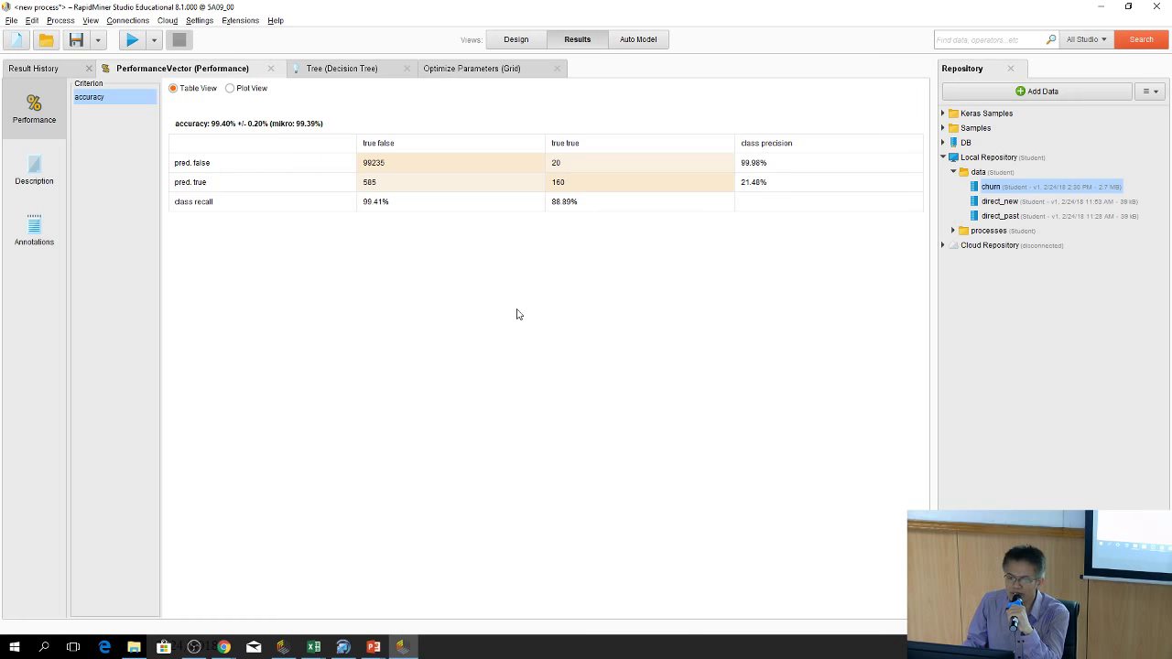
{"action": "left_click", "coordinate": [527, 44]}
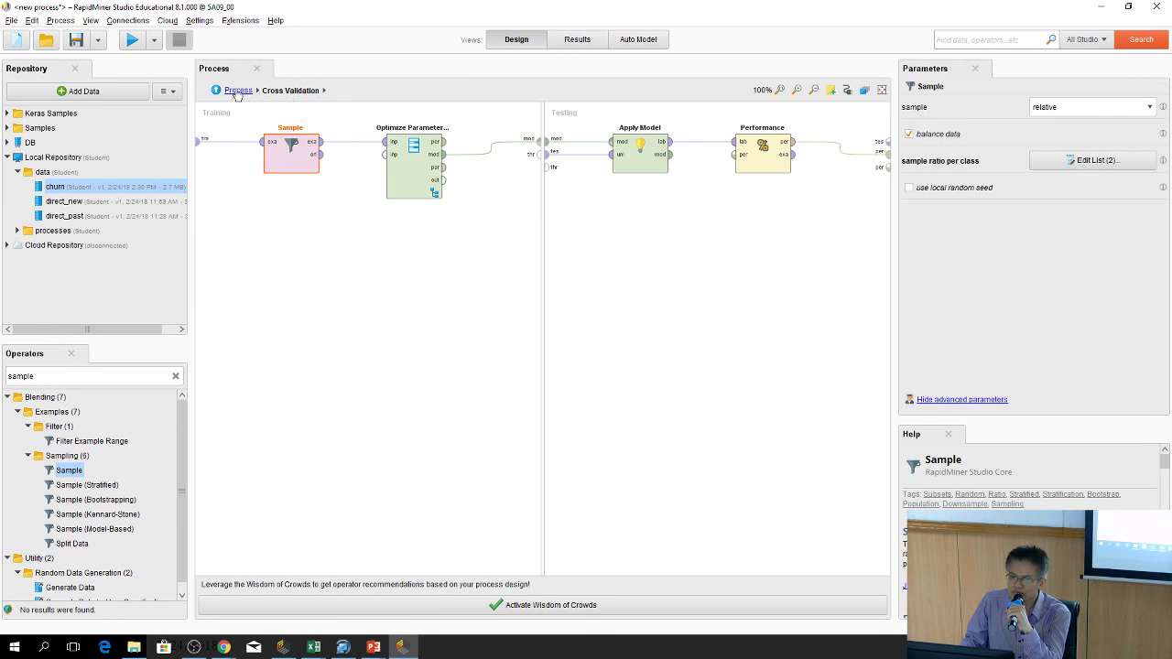
Save the top-level process as churn_prdiction in the Local Repository processes folder
{"action": "left_click", "coordinate": [211, 91]}
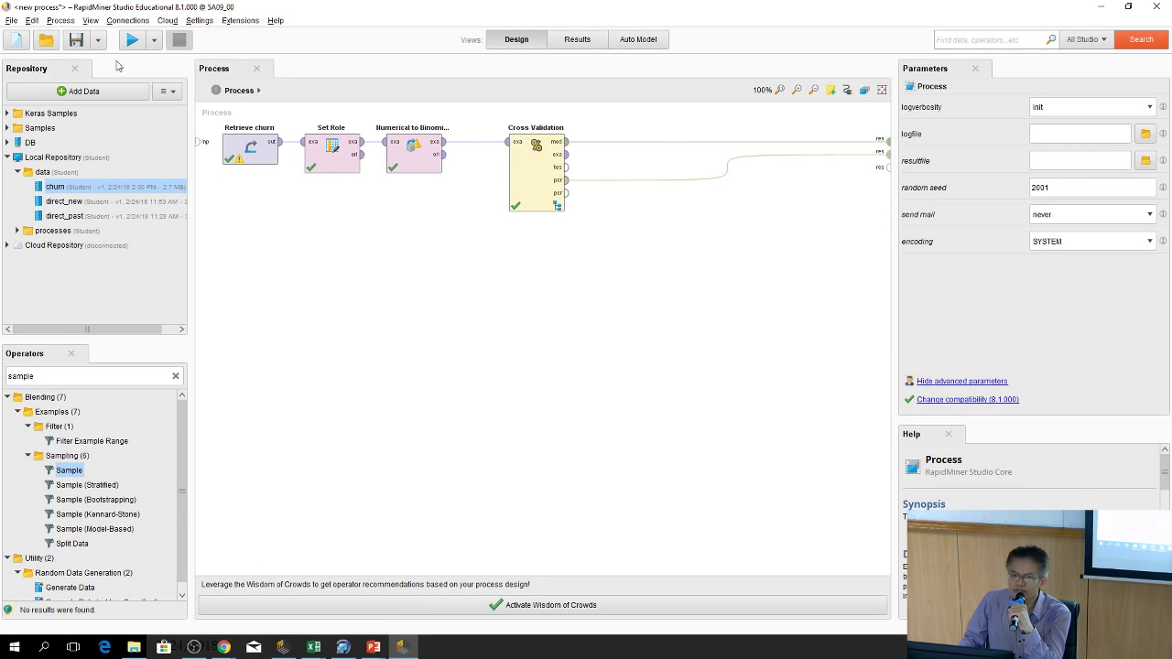
{"action": "left_click", "coordinate": [12, 22]}
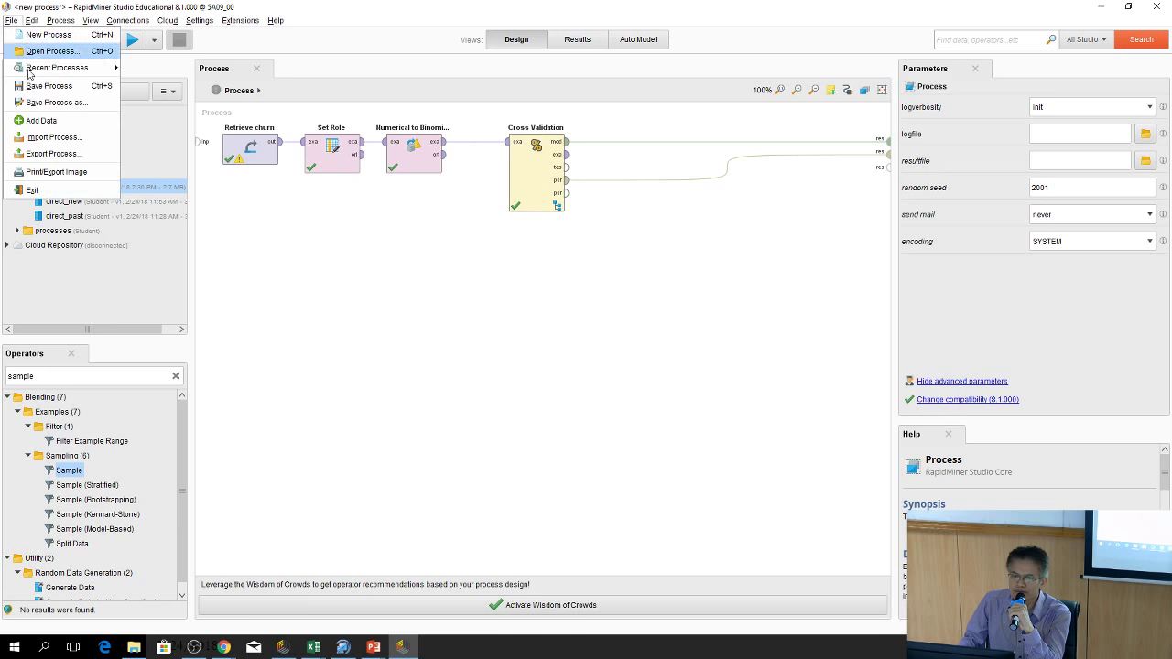
{"action": "left_click", "coordinate": [50, 101]}
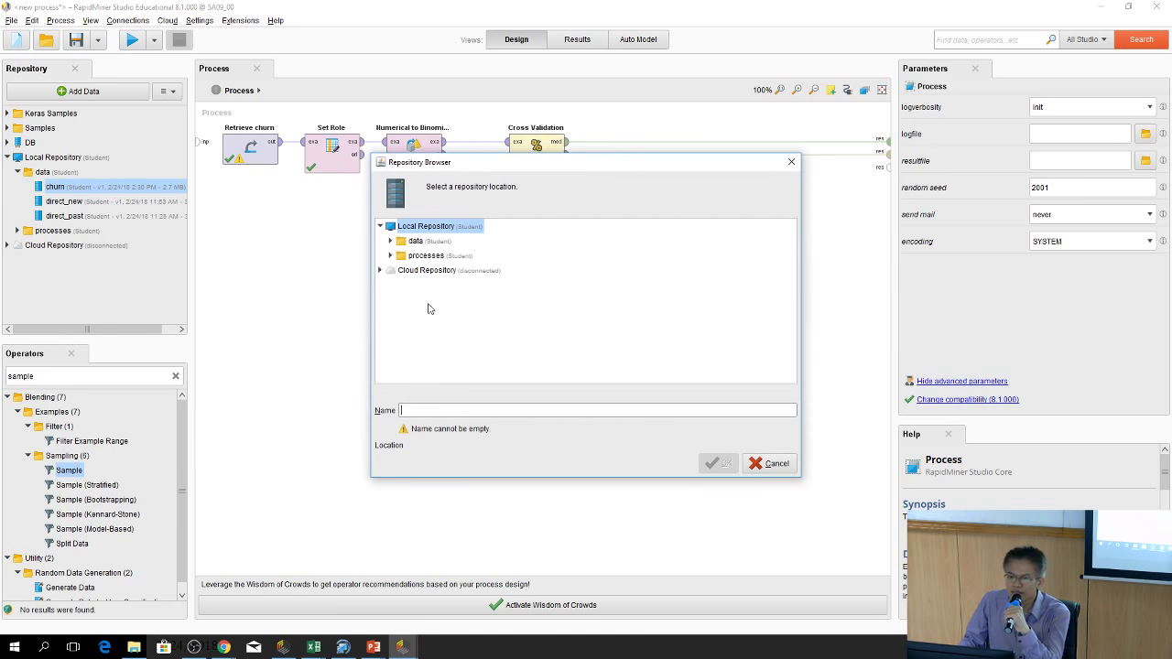
{"action": "left_click", "coordinate": [423, 257]}
{"action": "left_click", "coordinate": [439, 412]}
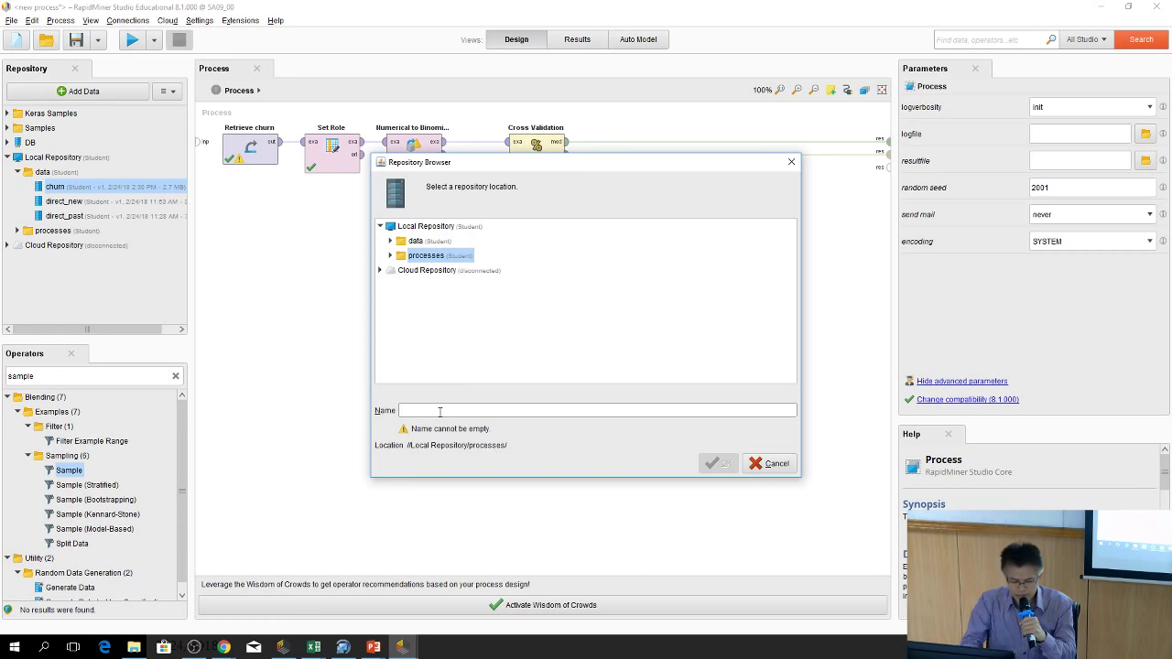
{"action": "type", "text": "churn_prdiction"}
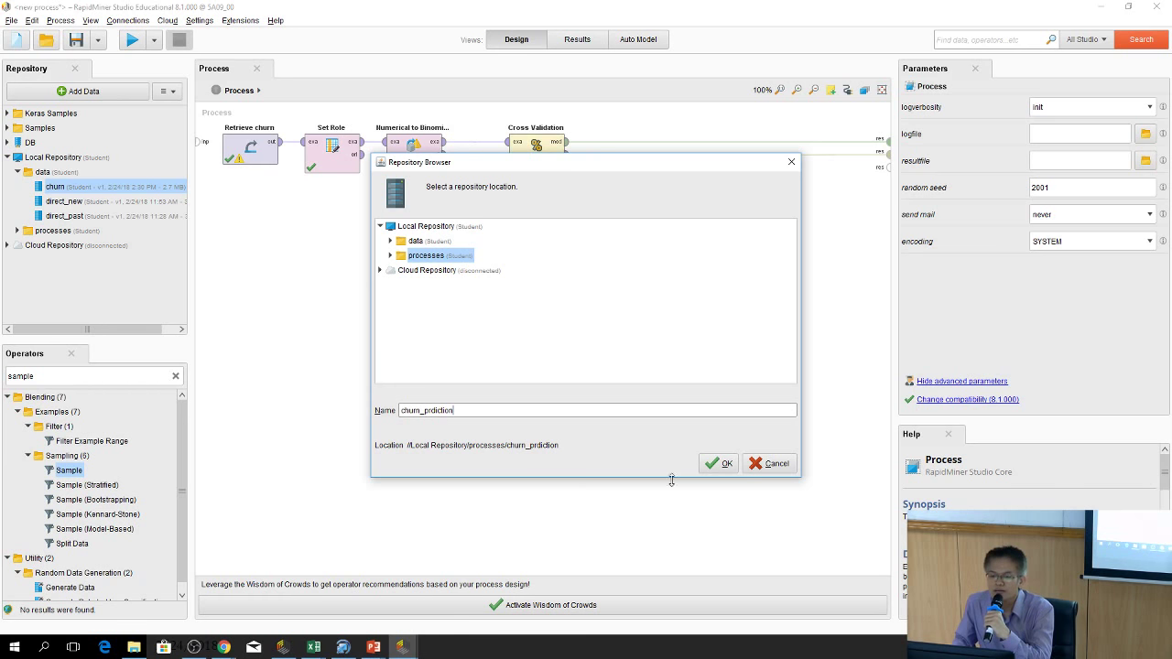
{"action": "left_click", "coordinate": [717, 463]}
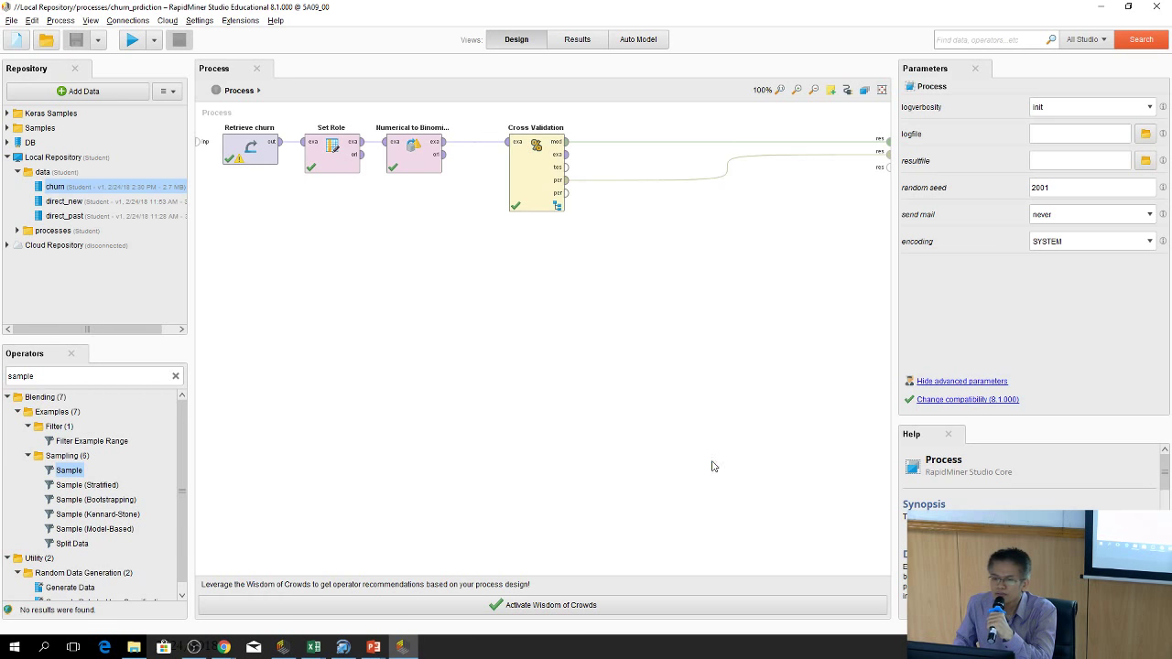
{"action": "left_click", "coordinate": [577, 40]}
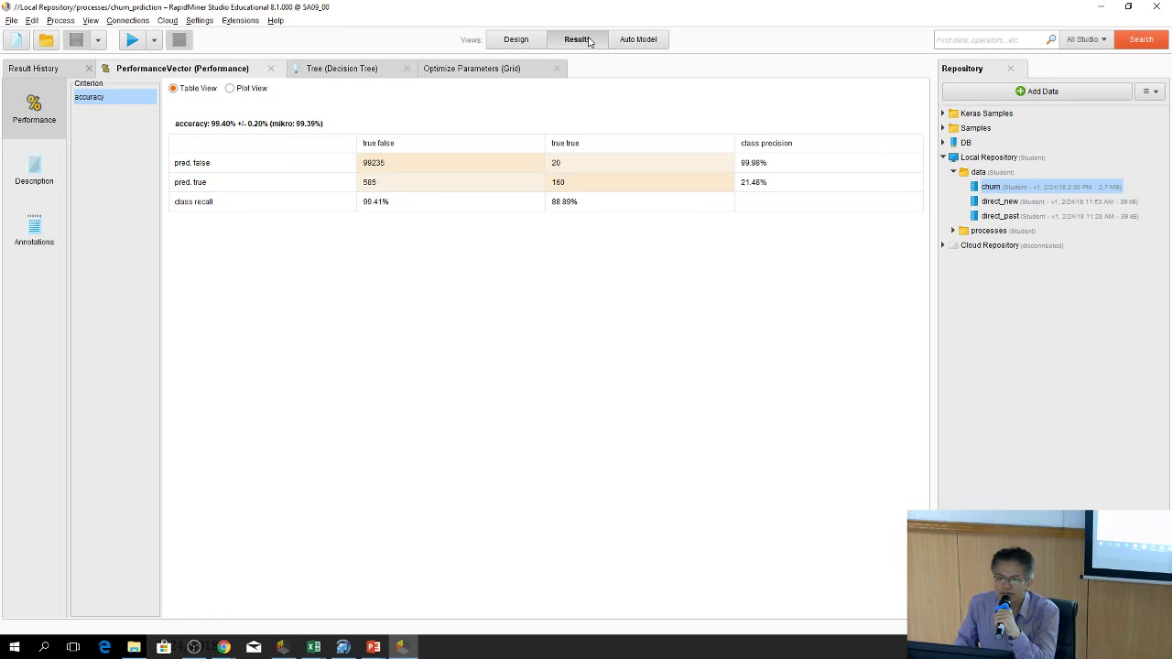
{"action": "left_click", "coordinate": [516, 41]}
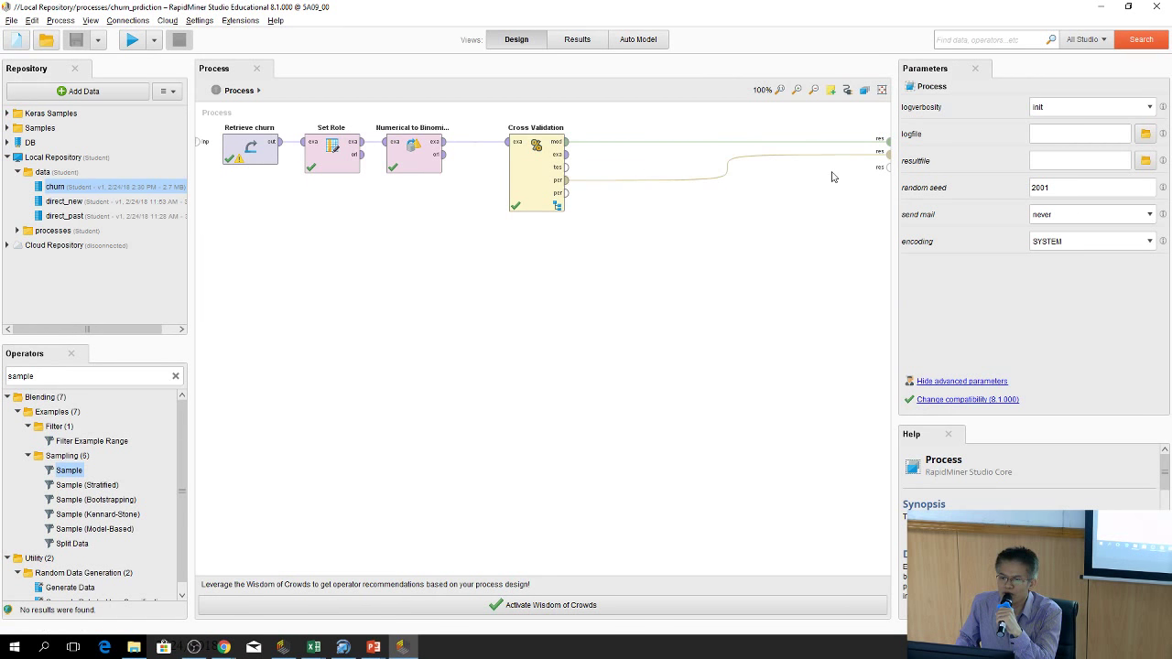
{"action": "left_click", "coordinate": [539, 180]}
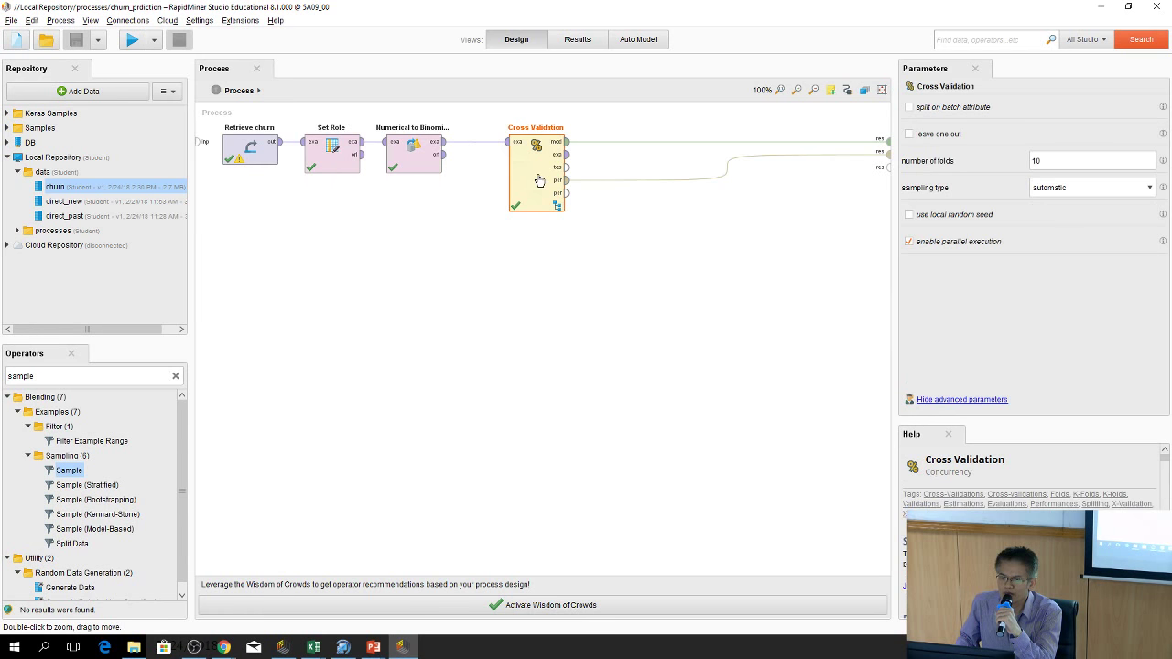
{"action": "double_click", "coordinate": [539, 181]}
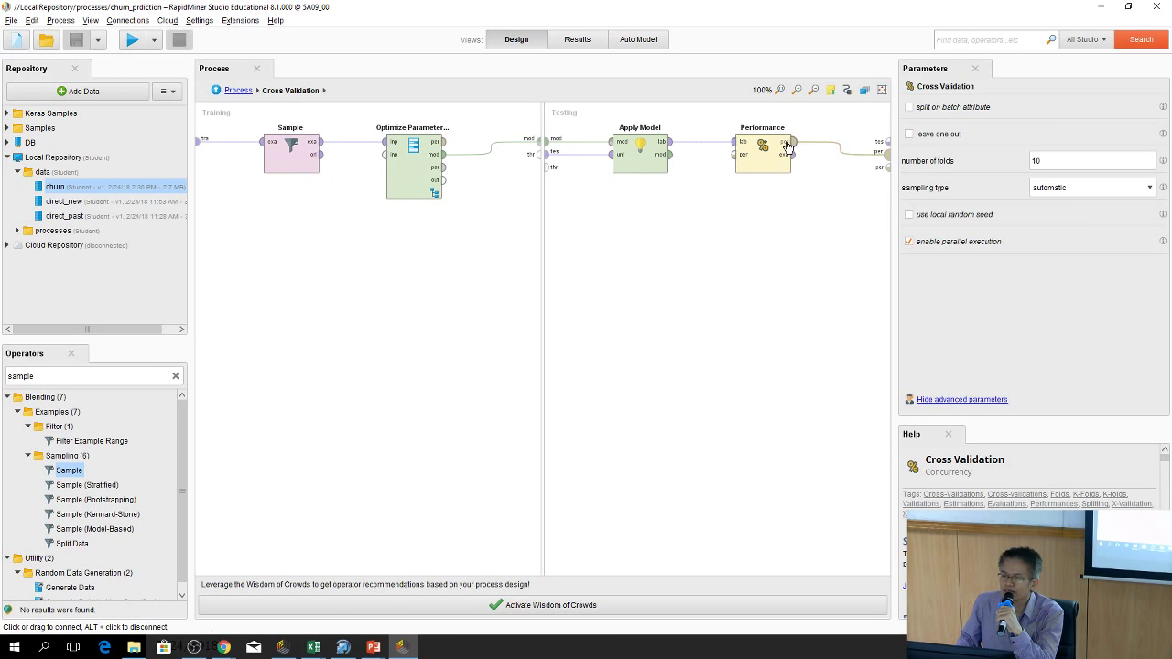
{"action": "double_click", "coordinate": [409, 172]}
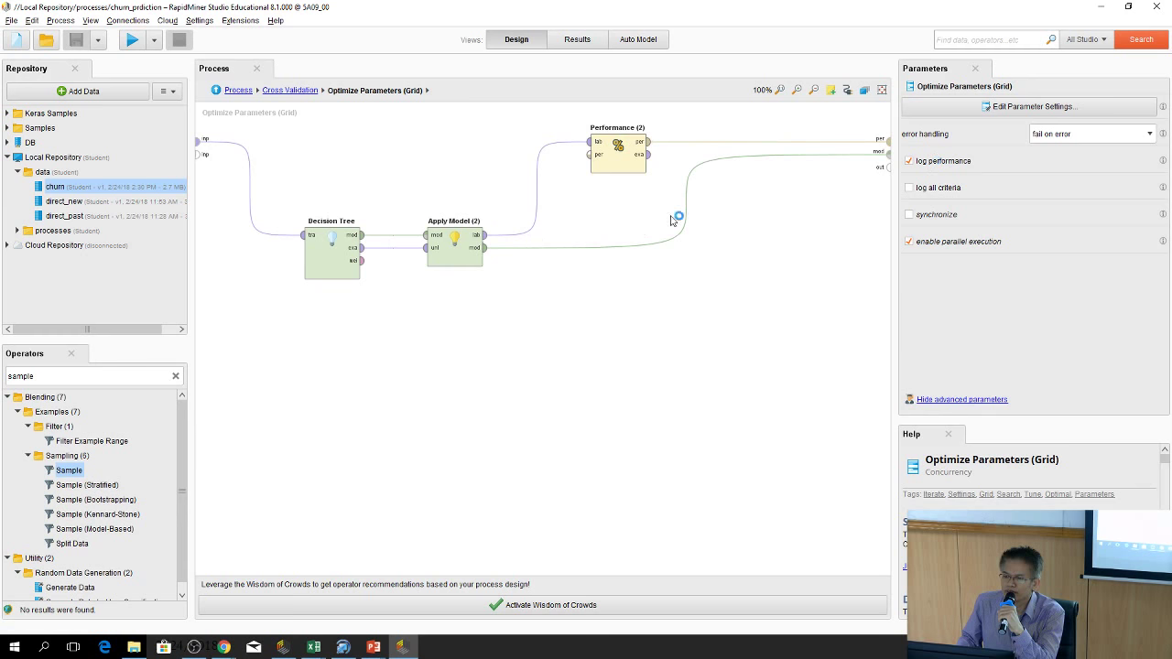
{"action": "left_click", "coordinate": [216, 90]}
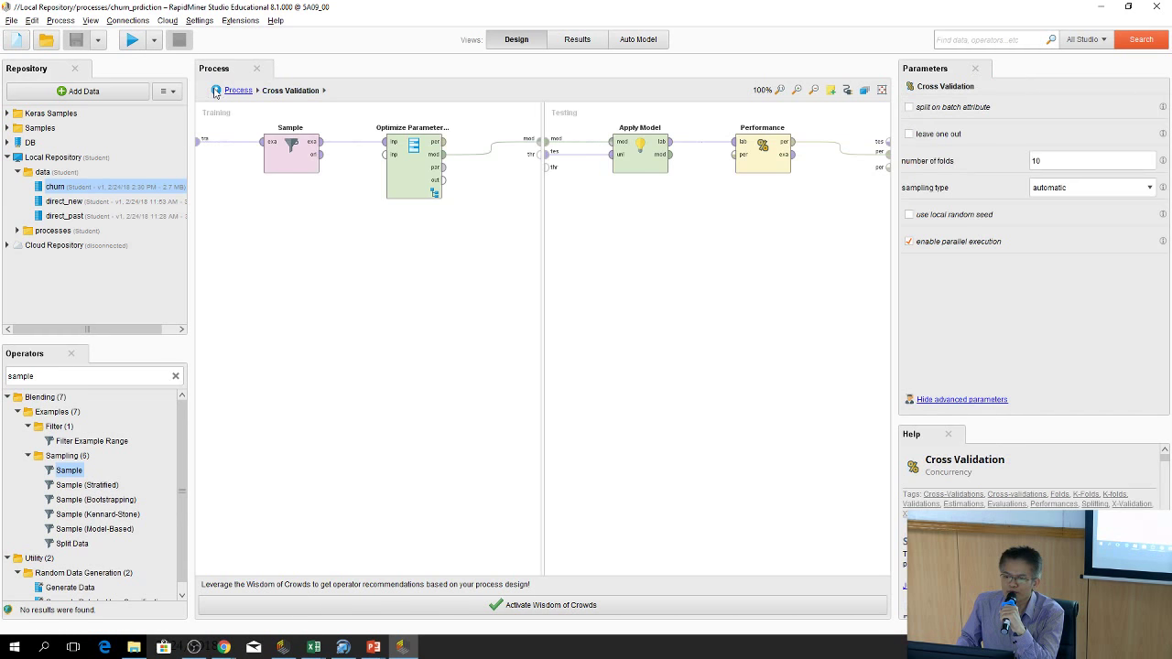
{"action": "left_click", "coordinate": [216, 90]}
{"action": "left_click", "coordinate": [577, 43]}
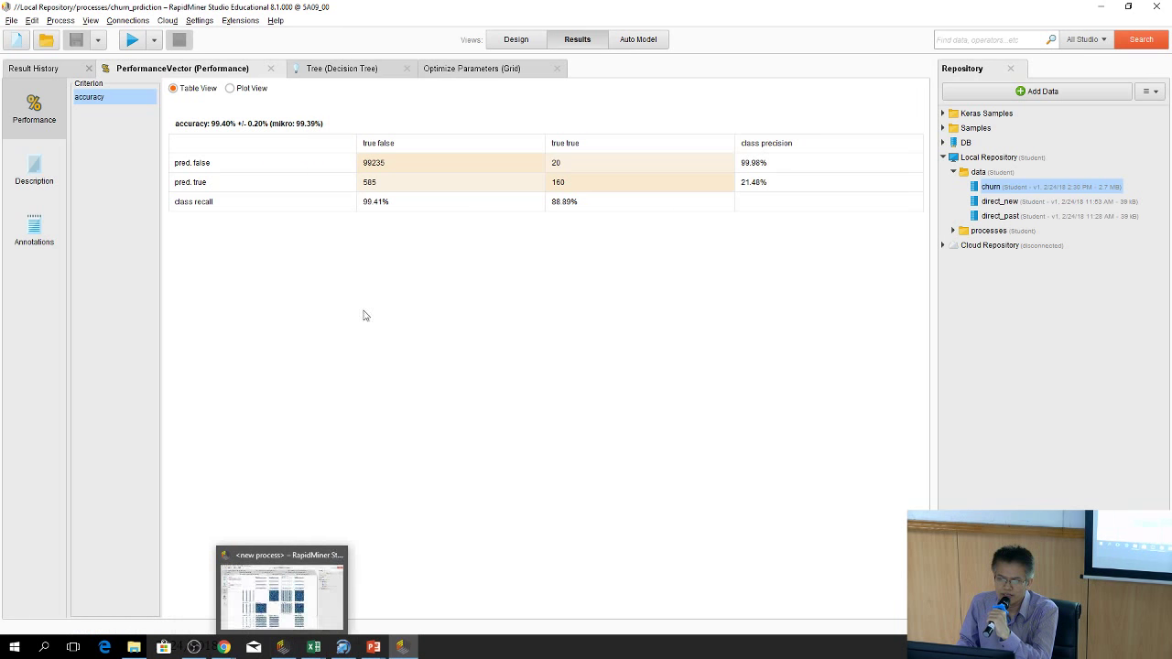
{"action": "left_click", "coordinate": [516, 41]}
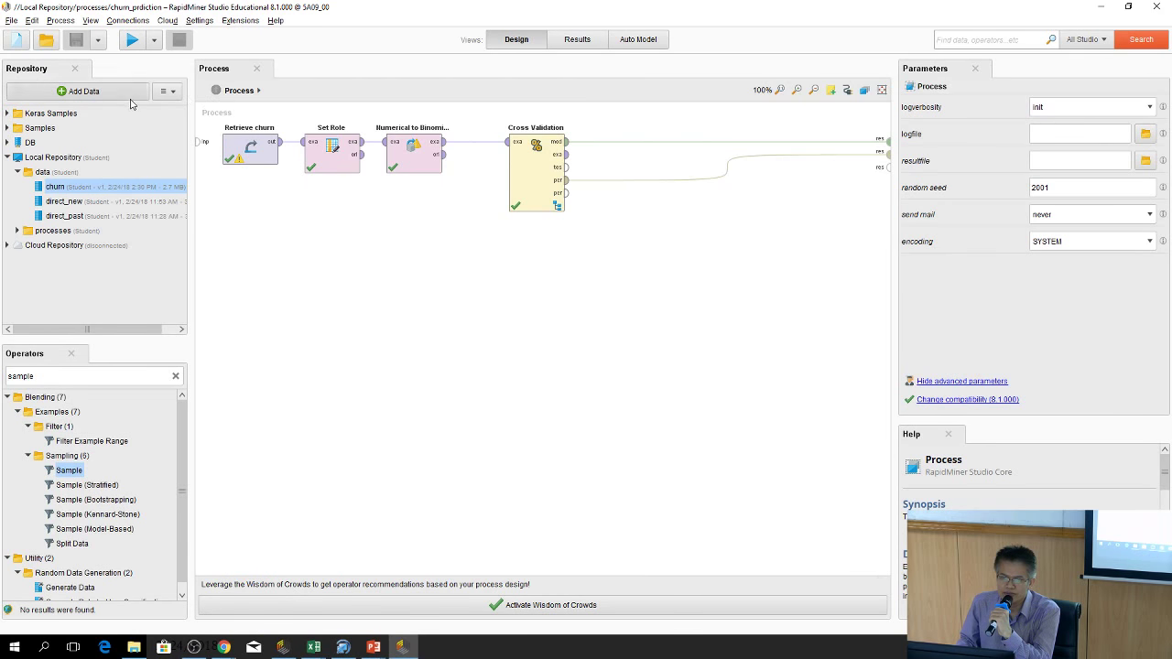
Start a blank process and pick direct_new.xlsx from the Downloads course folder for import
{"action": "left_click", "coordinate": [15, 39]}
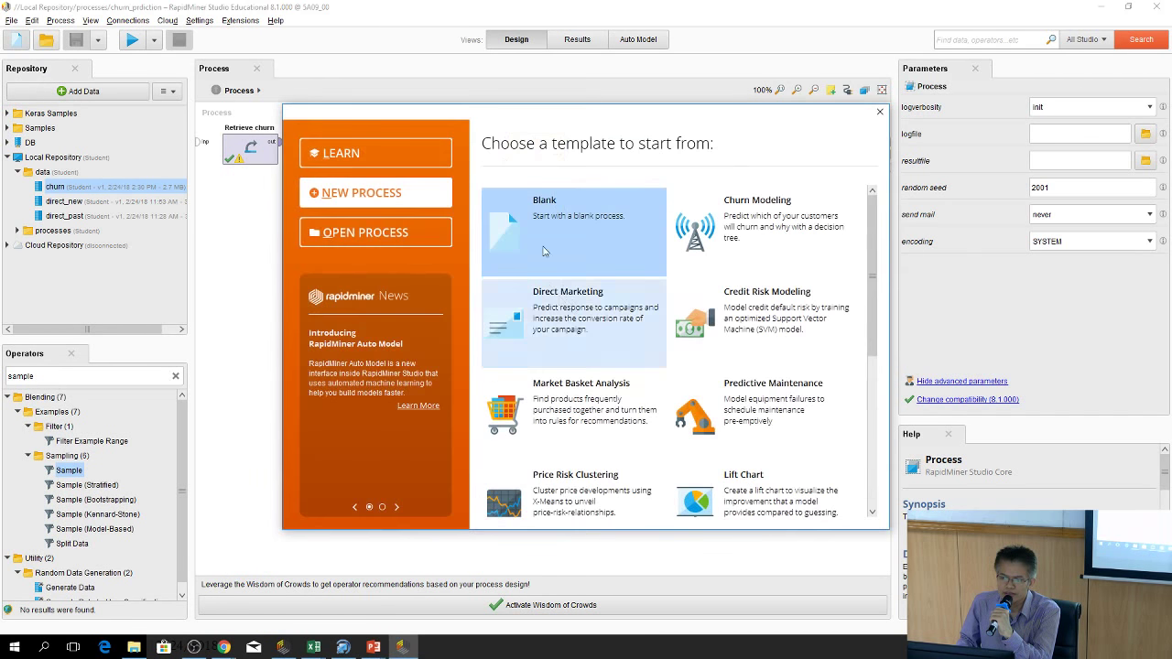
{"action": "left_click", "coordinate": [549, 226]}
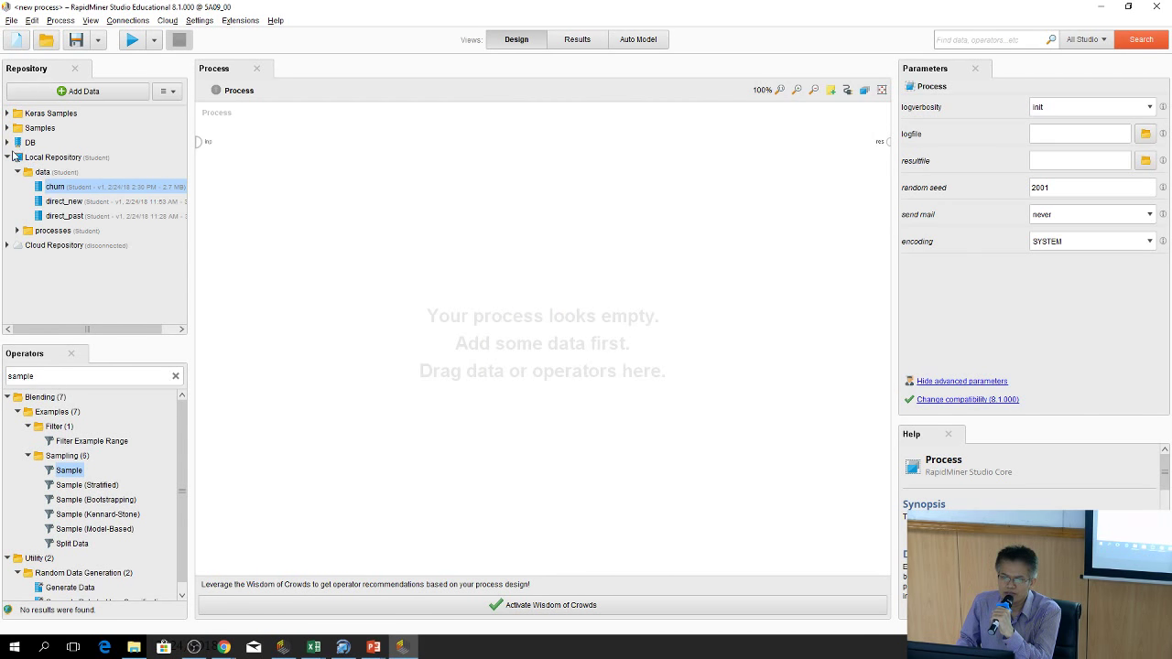
{"action": "left_click", "coordinate": [81, 91]}
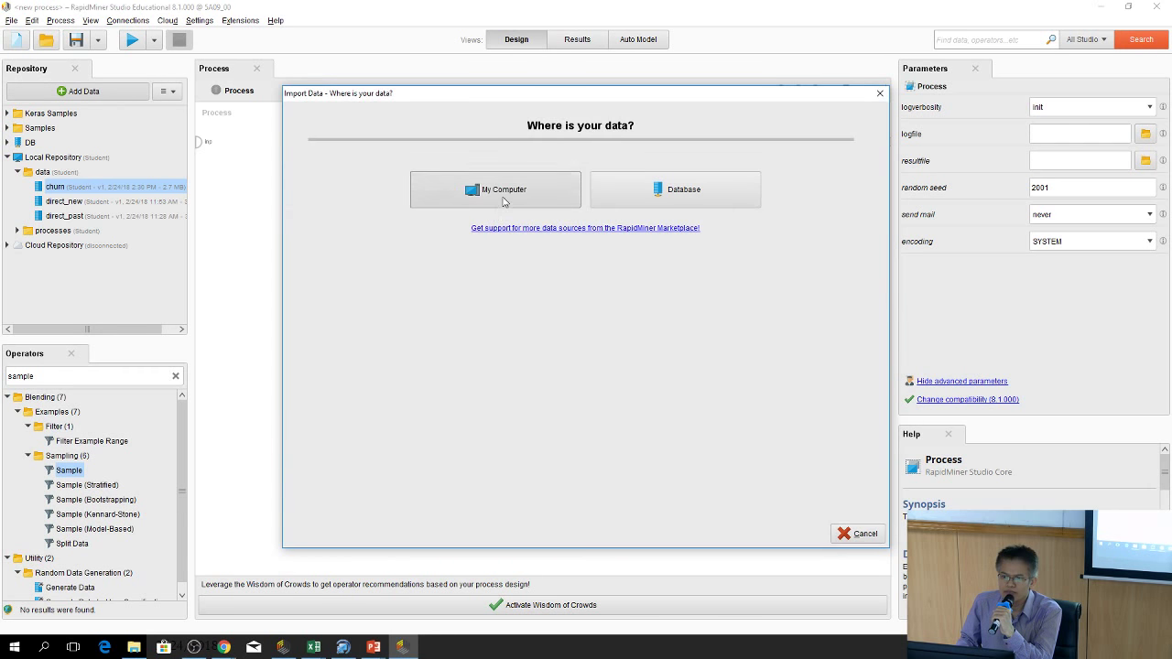
{"action": "left_click", "coordinate": [506, 200]}
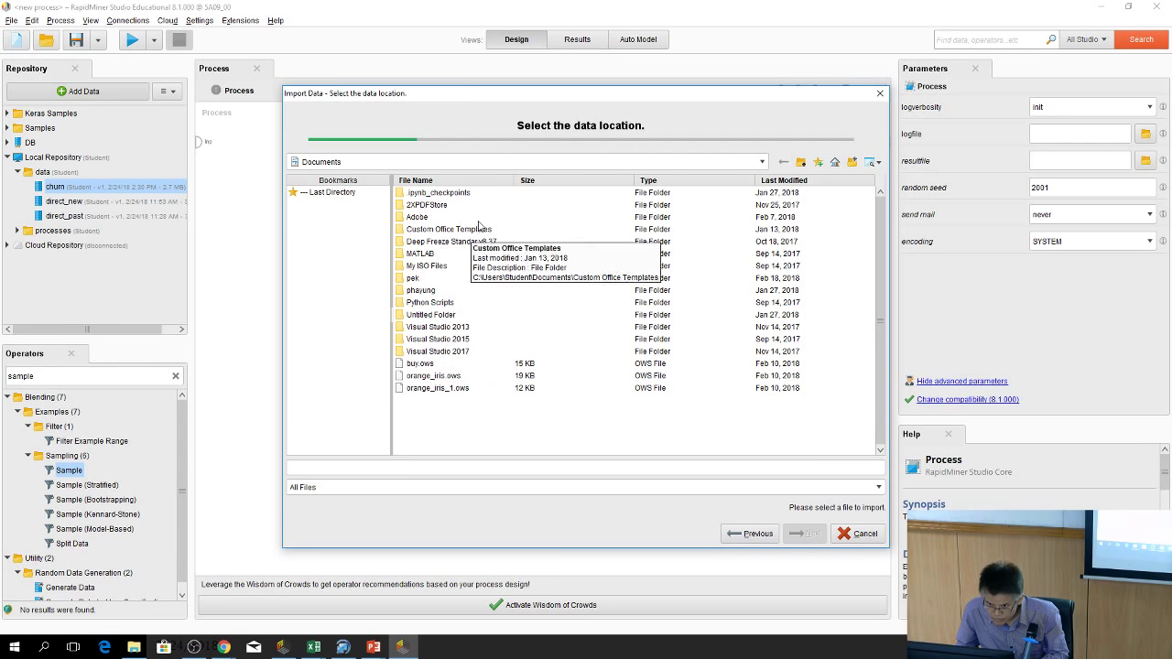
{"action": "left_click", "coordinate": [801, 163]}
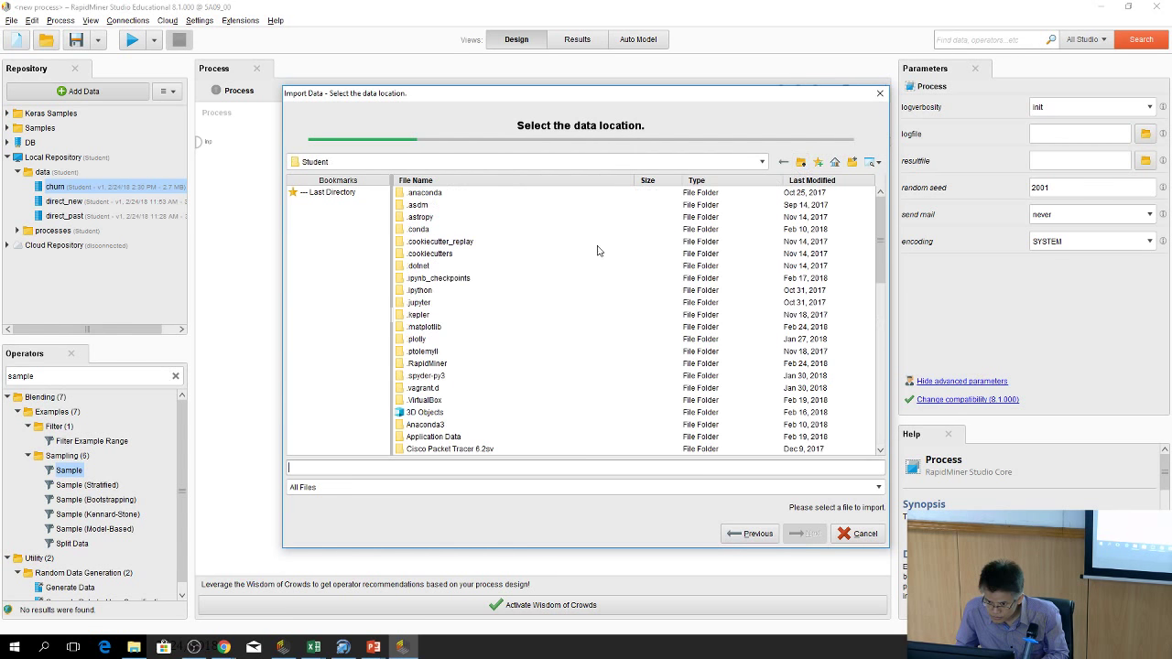
{"action": "scroll", "coordinate": [453, 385], "scroll_direction": "down", "scroll_amount": 4}
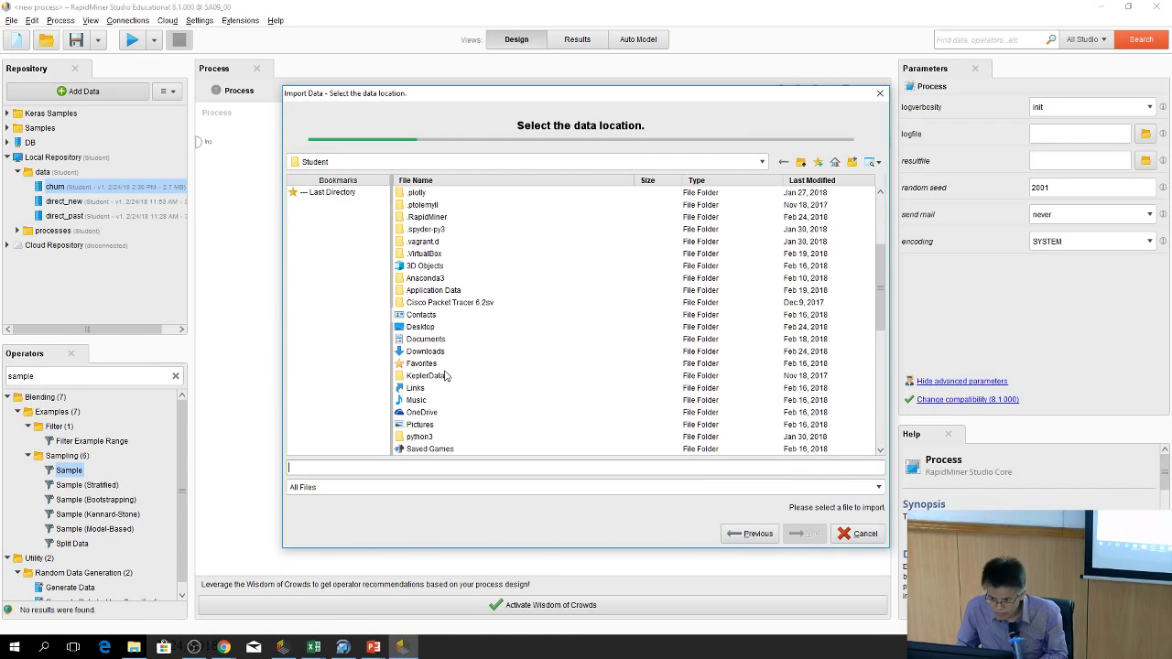
{"action": "left_click", "coordinate": [425, 351]}
{"action": "double_click", "coordinate": [442, 353]}
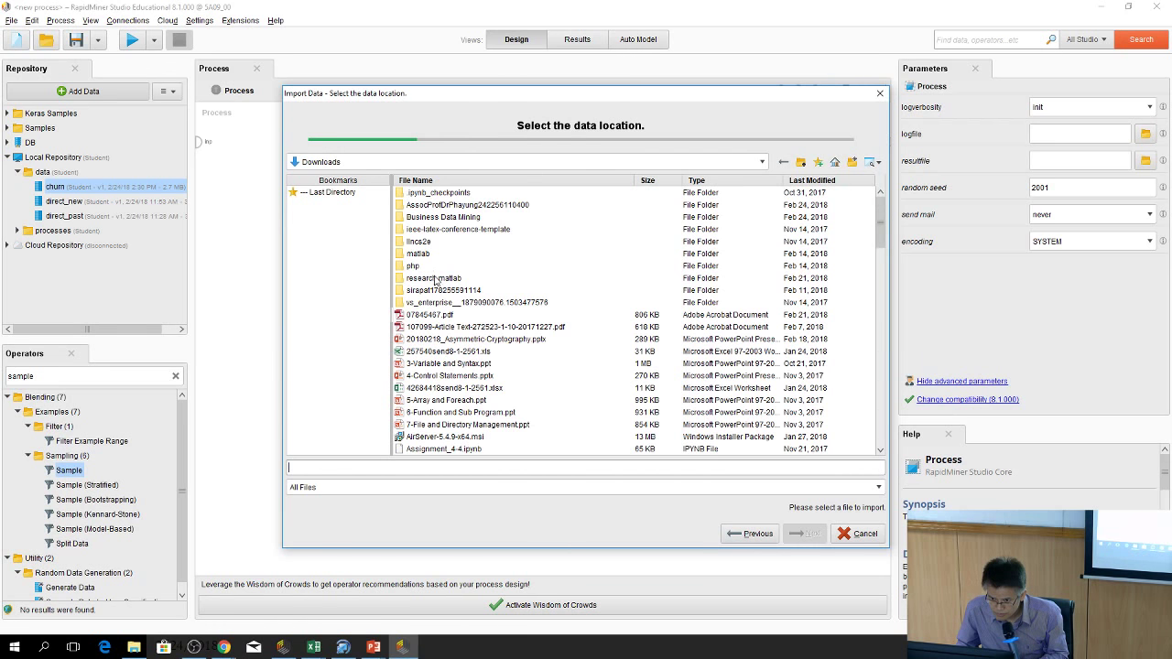
{"action": "double_click", "coordinate": [491, 205]}
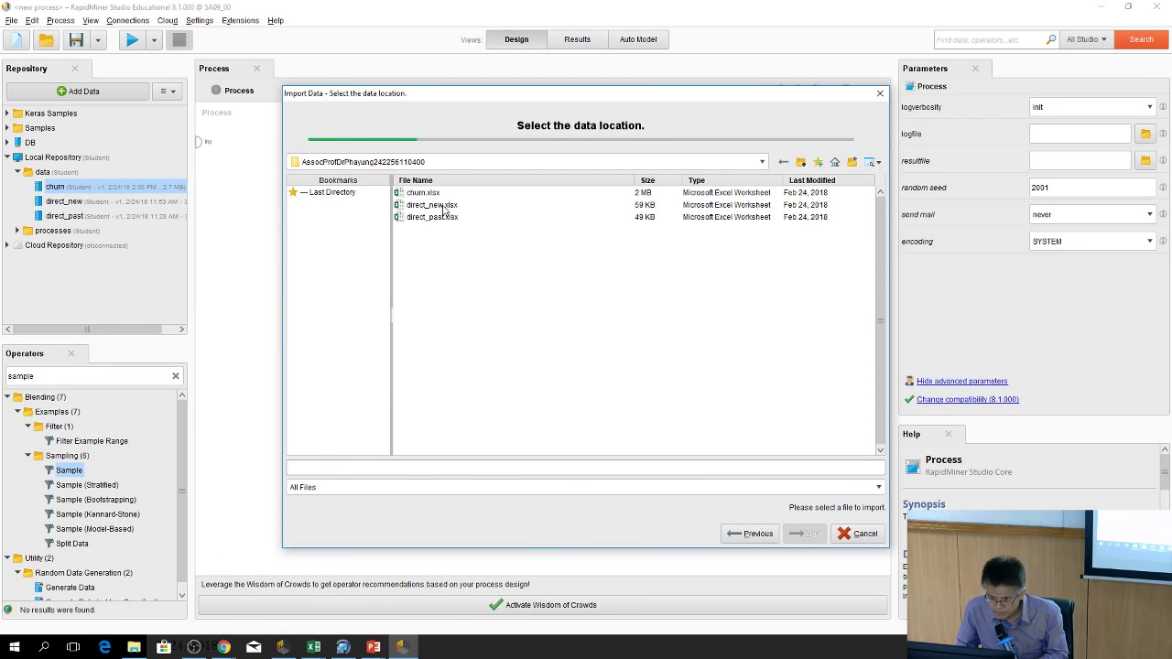
{"action": "left_click", "coordinate": [445, 207]}
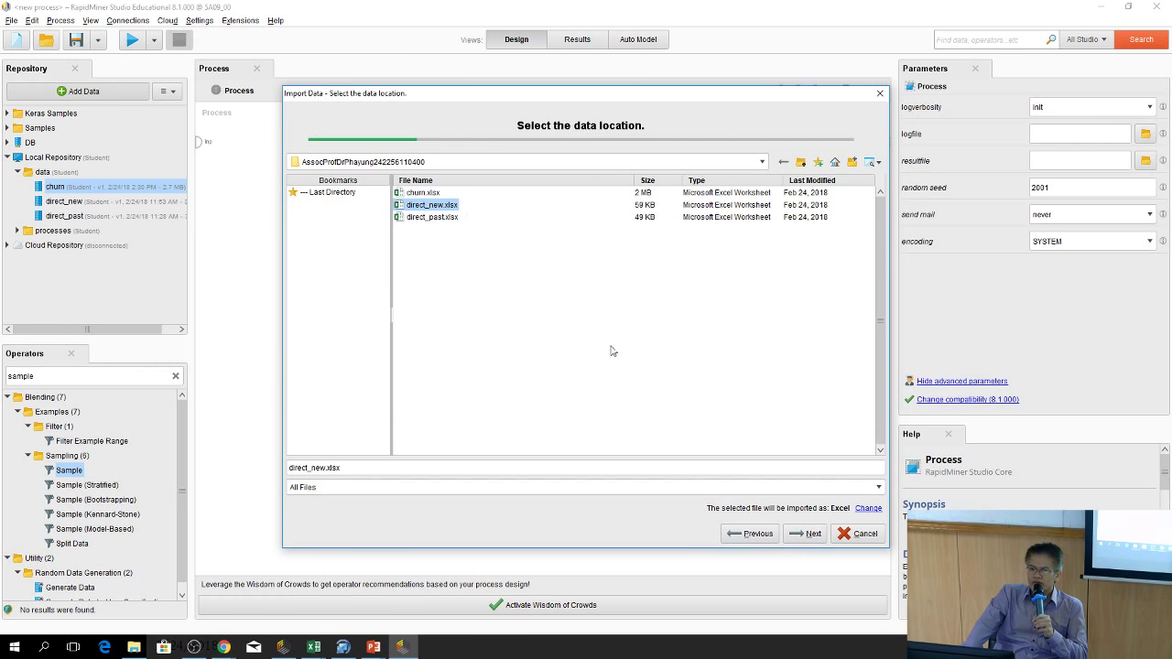
Finish the import wizard, overwrite the existing direct_new in the data folder, and return to Design
{"action": "left_click", "coordinate": [805, 538]}
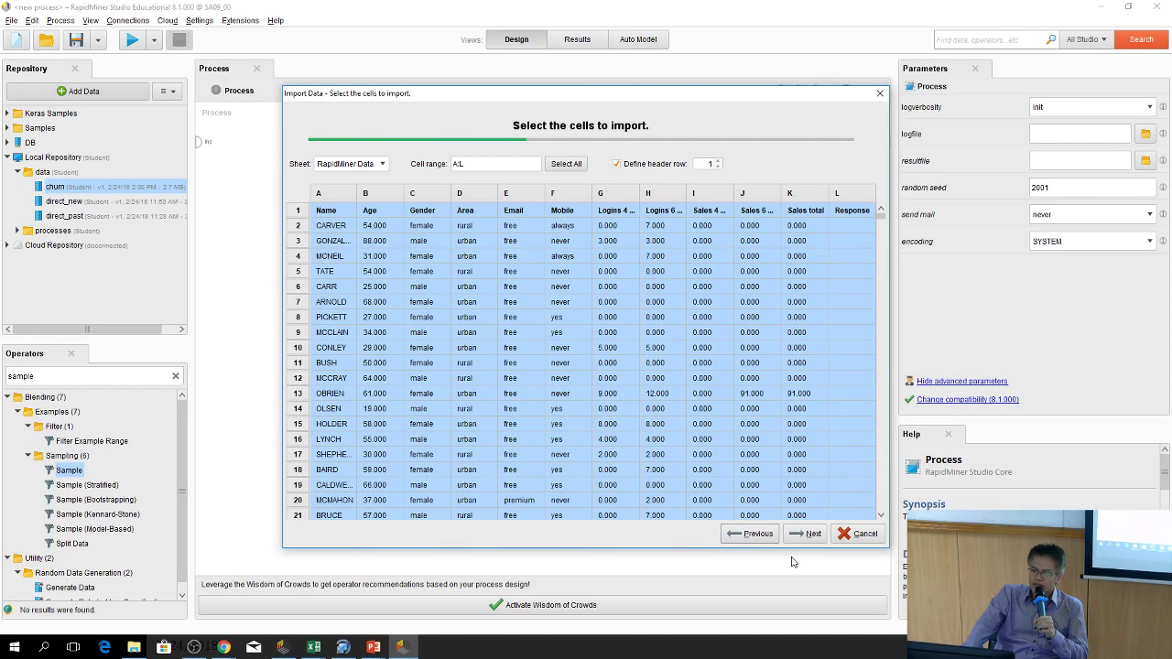
{"action": "left_click", "coordinate": [804, 533]}
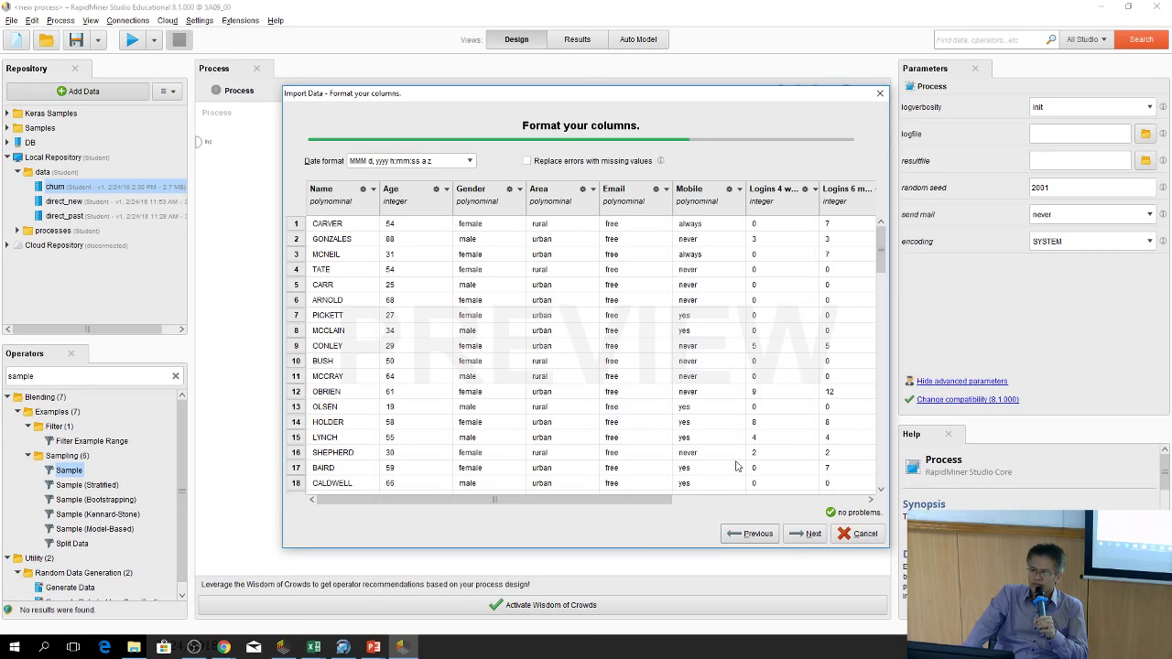
{"action": "left_click_drag", "start_coordinate": [657, 500], "coordinate": [856, 500]}
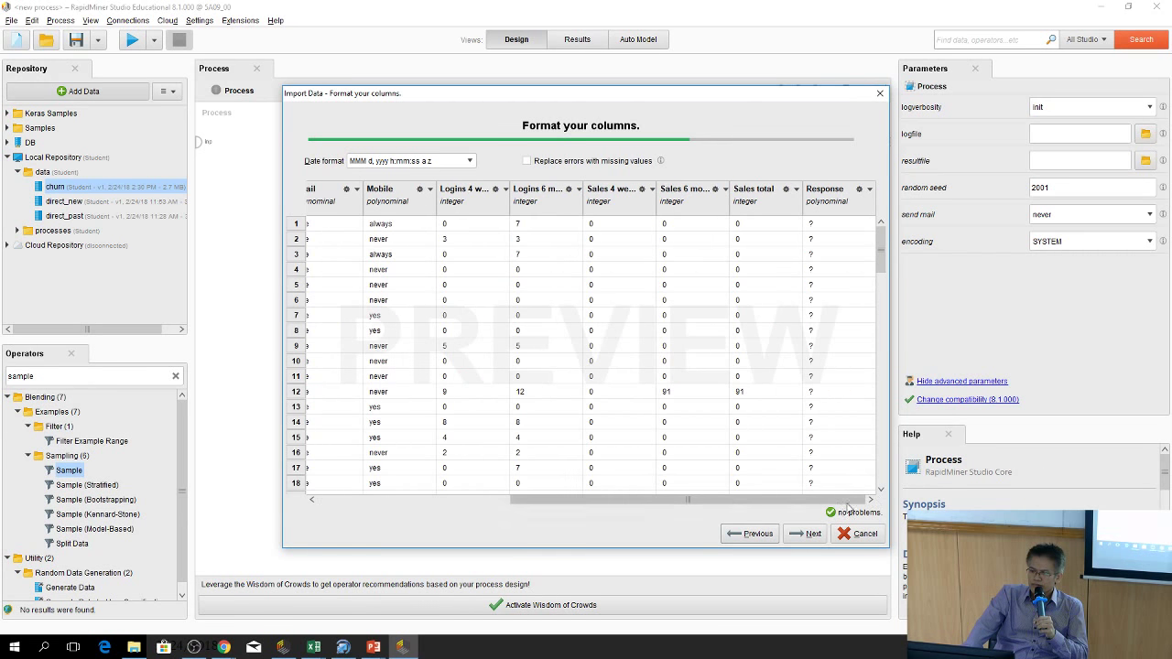
{"action": "left_click", "coordinate": [807, 533]}
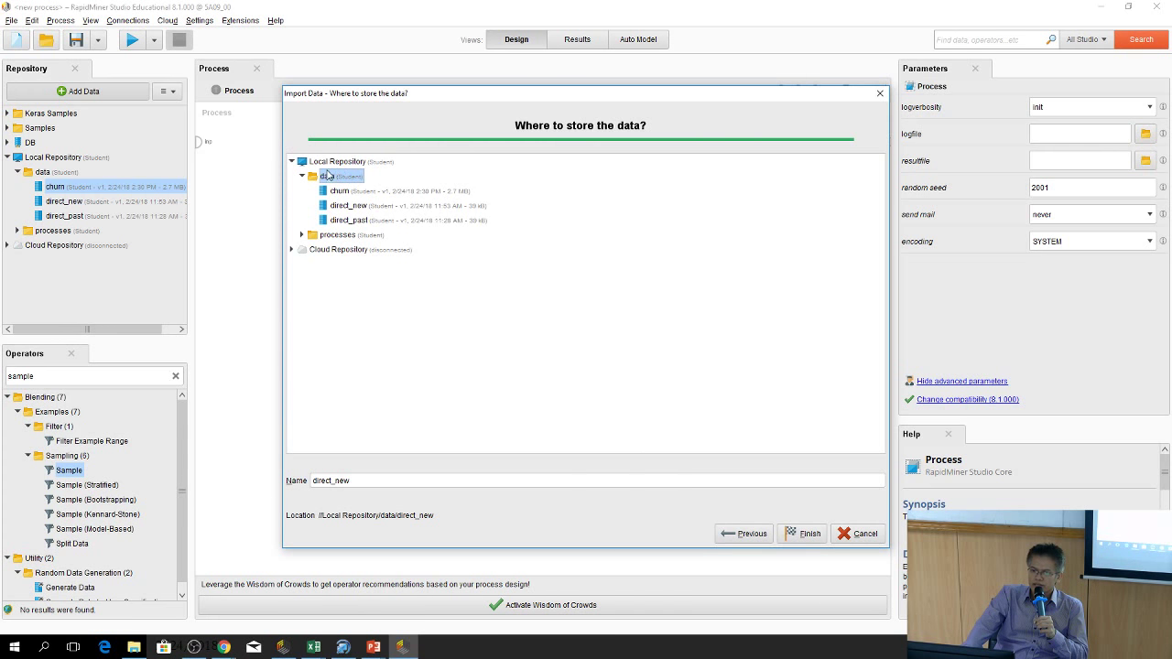
{"action": "left_click", "coordinate": [408, 478]}
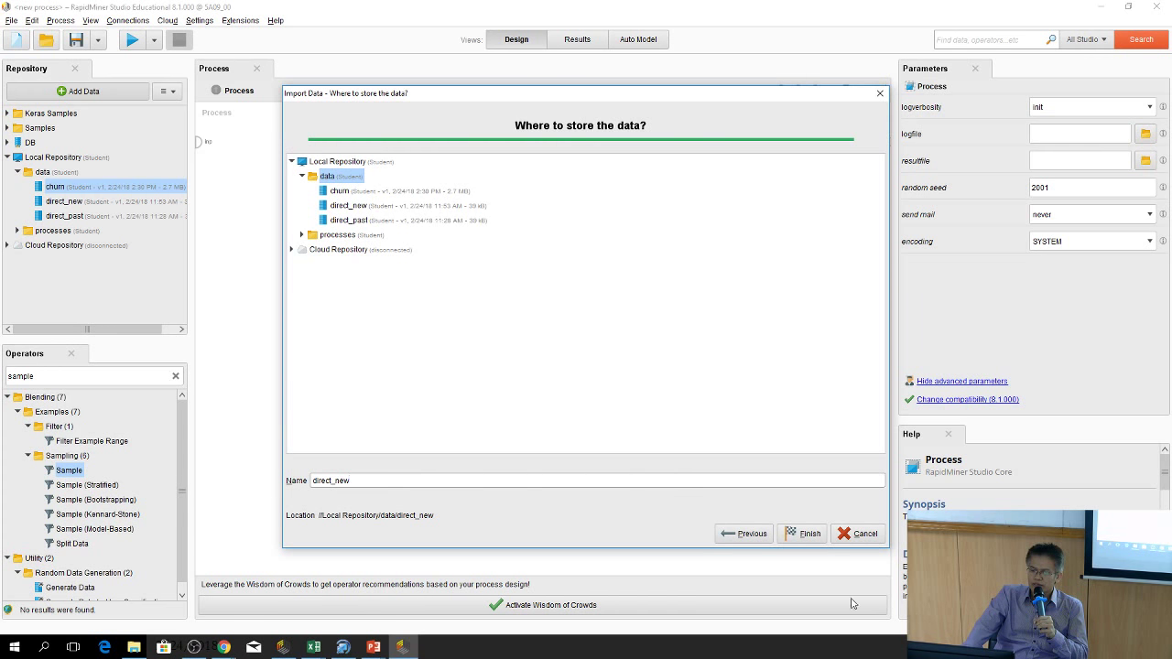
{"action": "left_click", "coordinate": [804, 534]}
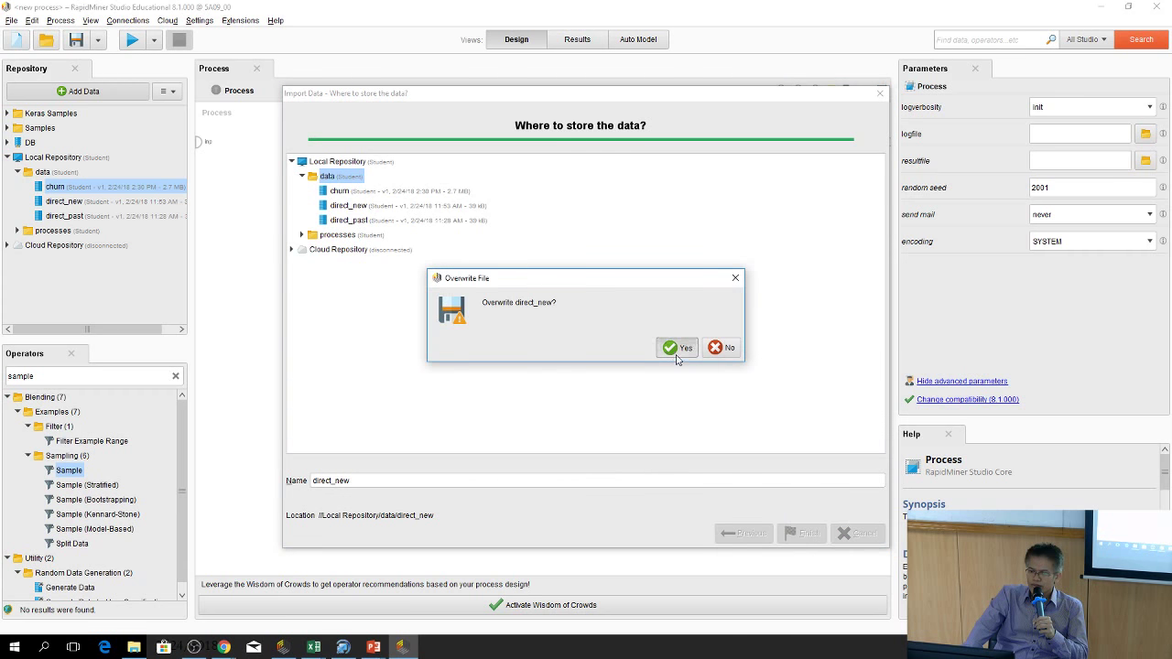
{"action": "left_click", "coordinate": [676, 347]}
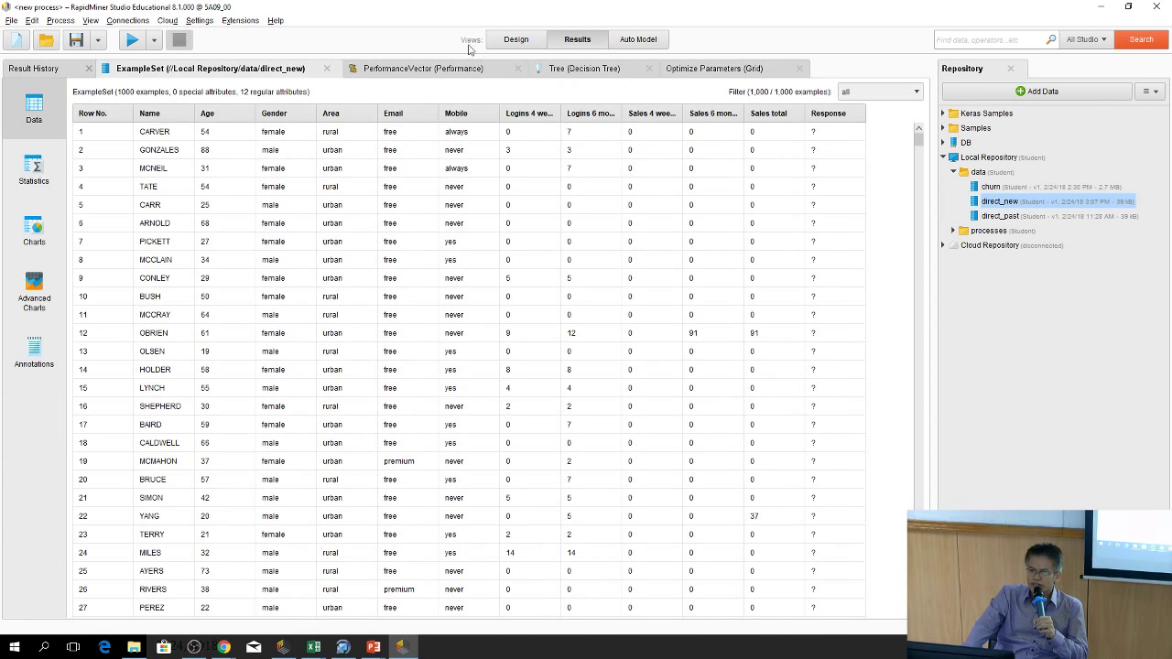
{"action": "left_click", "coordinate": [500, 42]}
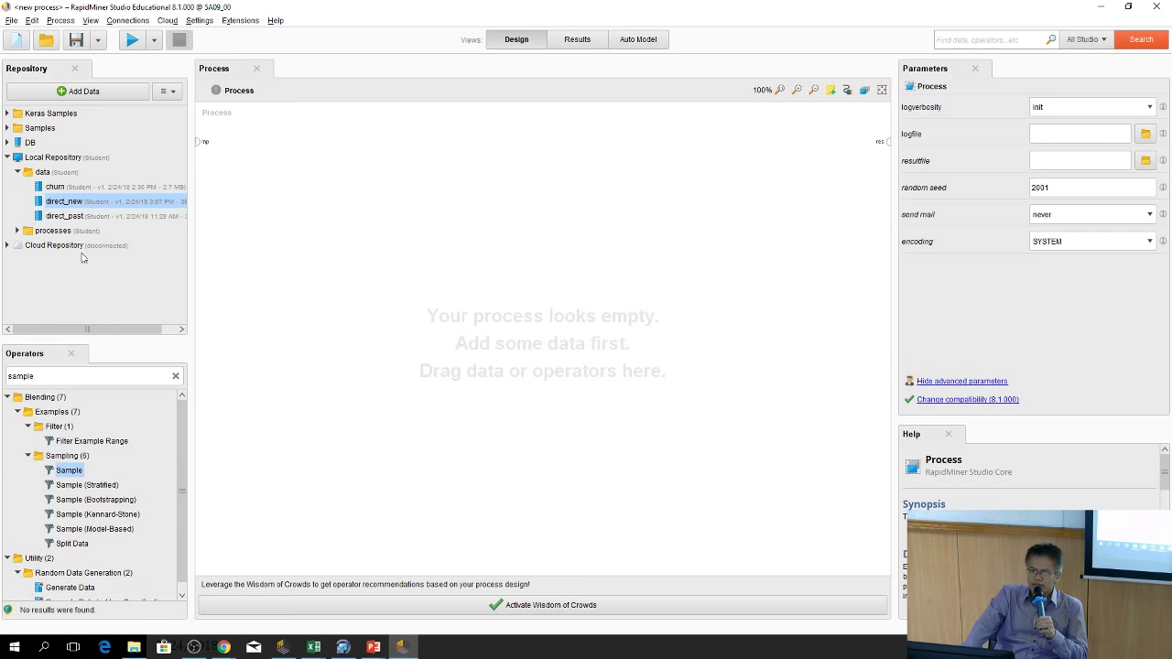
Start a My Computer import and browse from the Student folder into Downloads' course data folder
{"action": "left_click", "coordinate": [81, 91]}
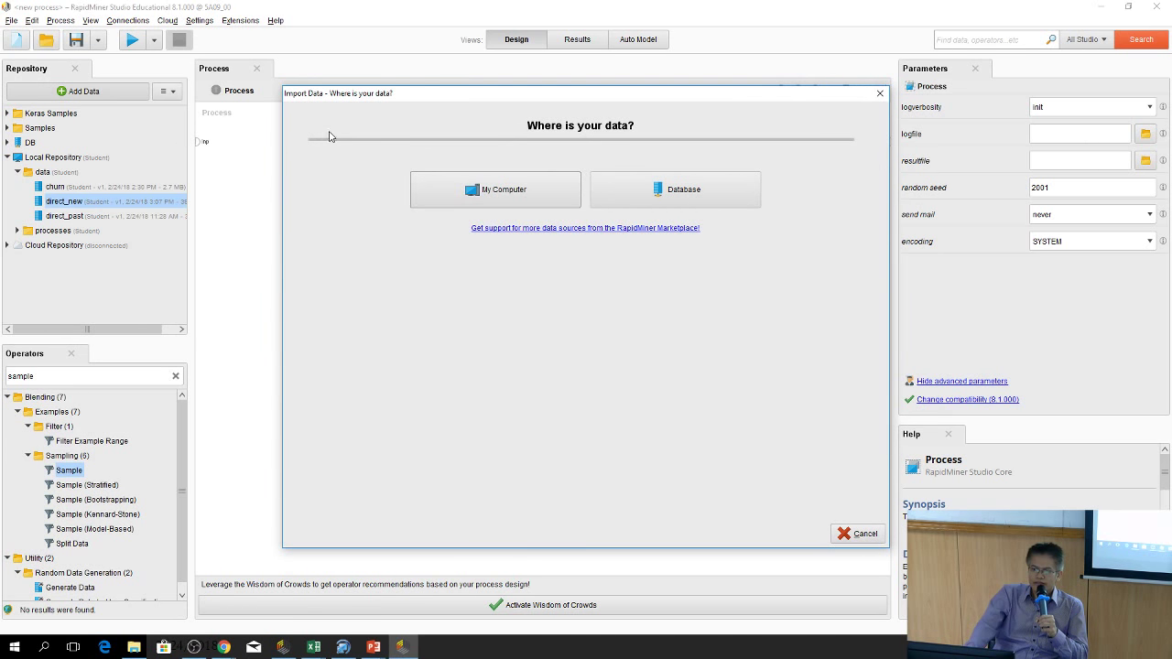
{"action": "left_click", "coordinate": [499, 189]}
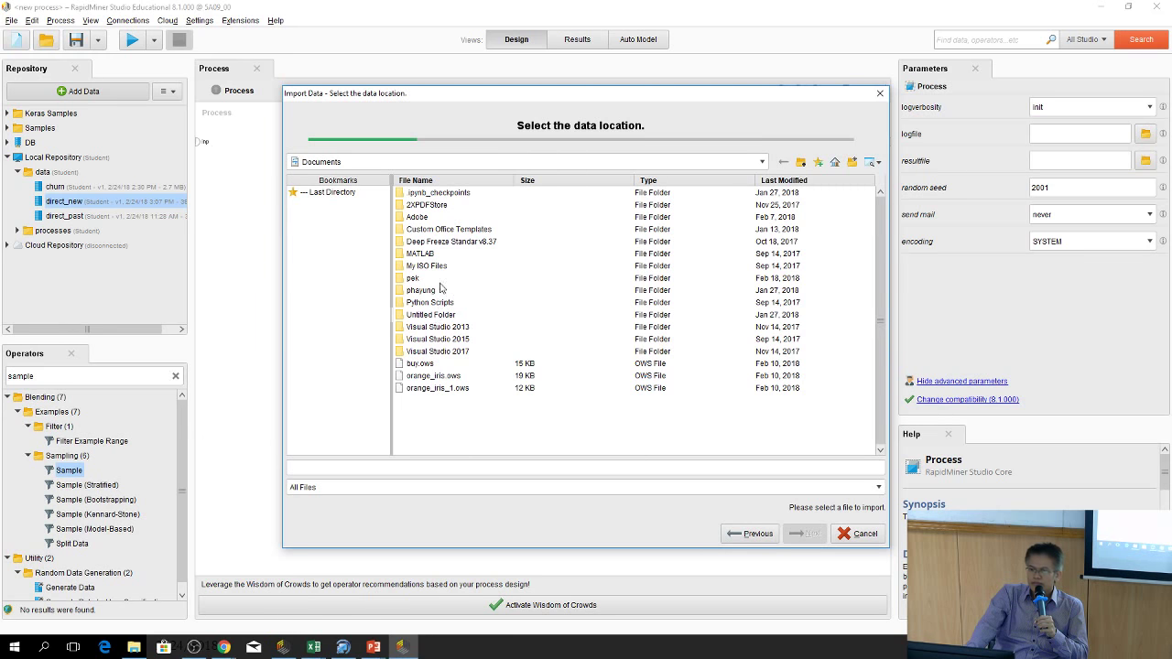
{"action": "left_click", "coordinate": [800, 162]}
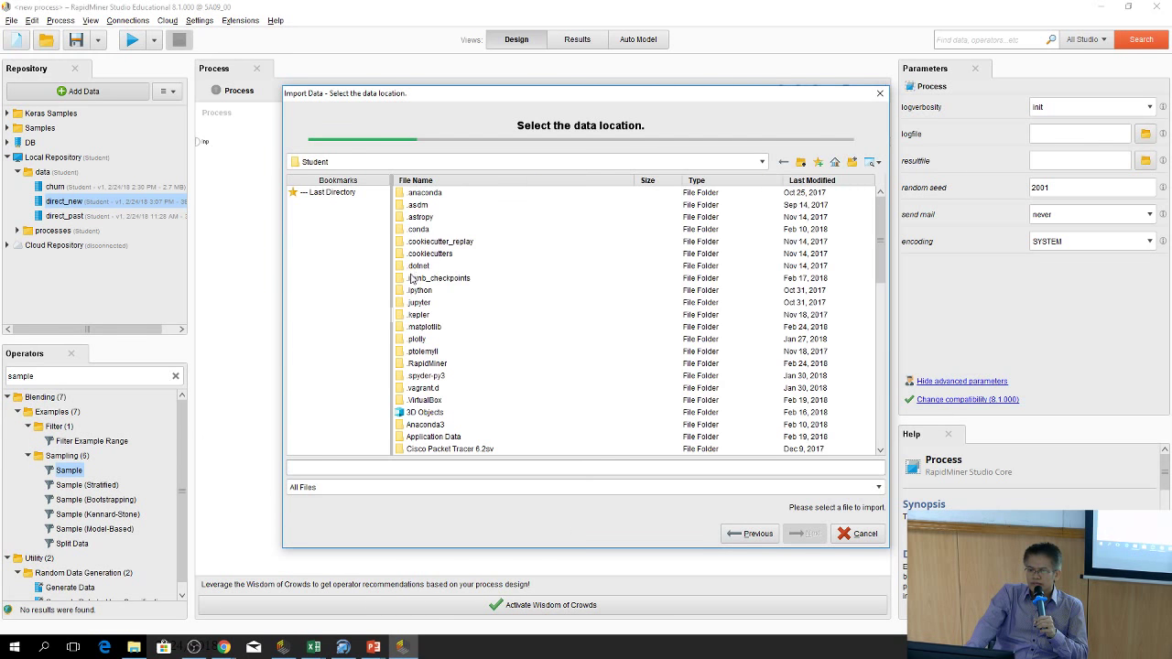
{"action": "scroll", "coordinate": [415, 373], "scroll_direction": "down", "scroll_amount": 3}
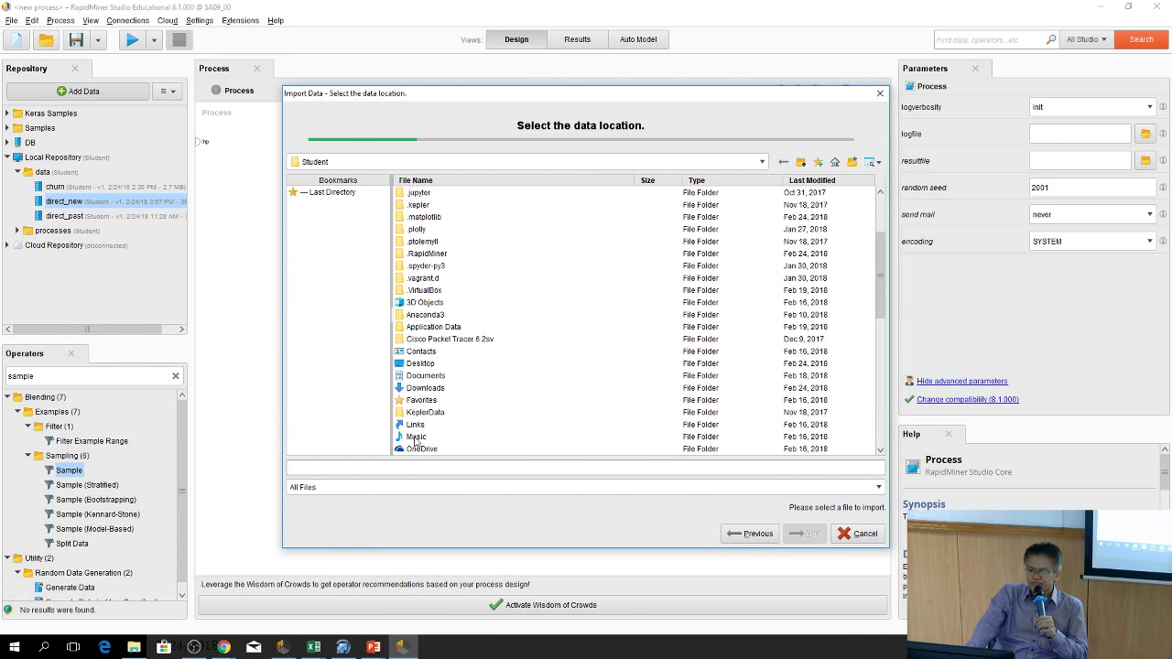
{"action": "scroll", "coordinate": [440, 404], "scroll_direction": "down", "scroll_amount": 1}
{"action": "scroll", "coordinate": [402, 435], "scroll_direction": "down", "scroll_amount": 2}
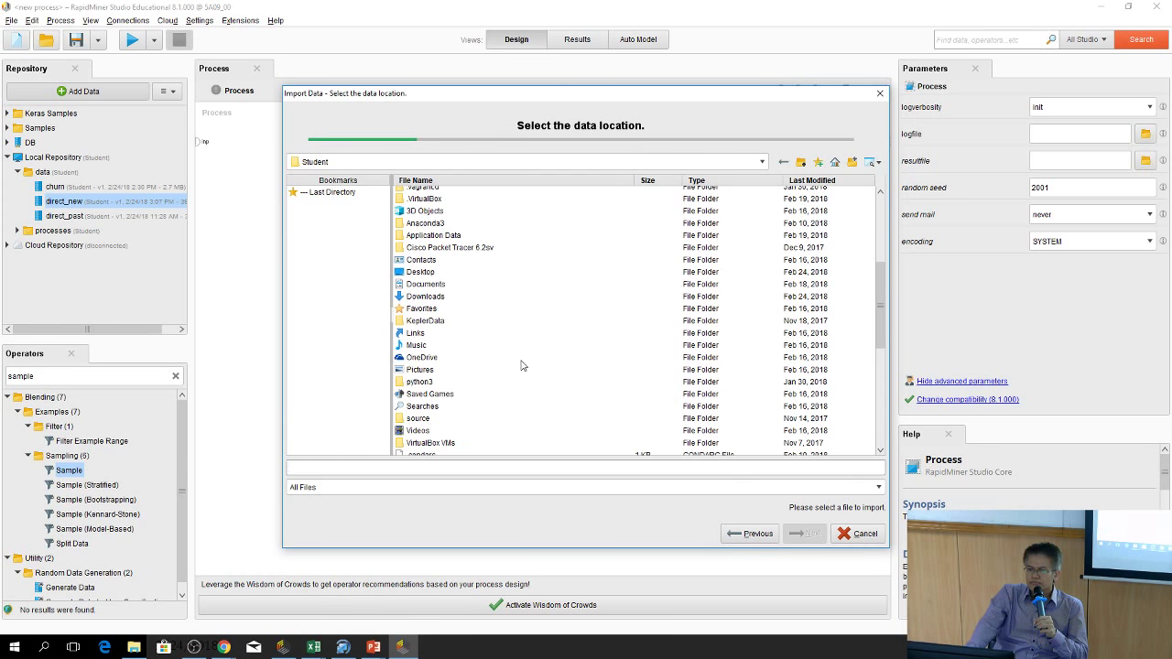
{"action": "scroll", "coordinate": [471, 393], "scroll_direction": "down", "scroll_amount": 3}
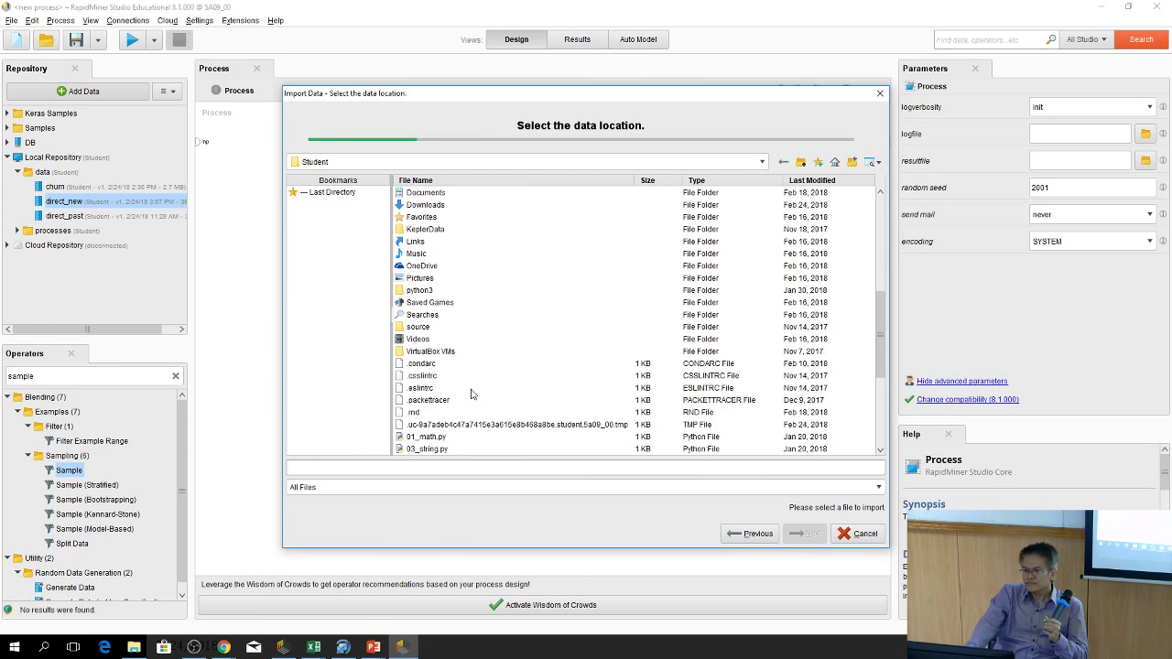
{"action": "scroll", "coordinate": [472, 394], "scroll_direction": "up", "scroll_amount": 8}
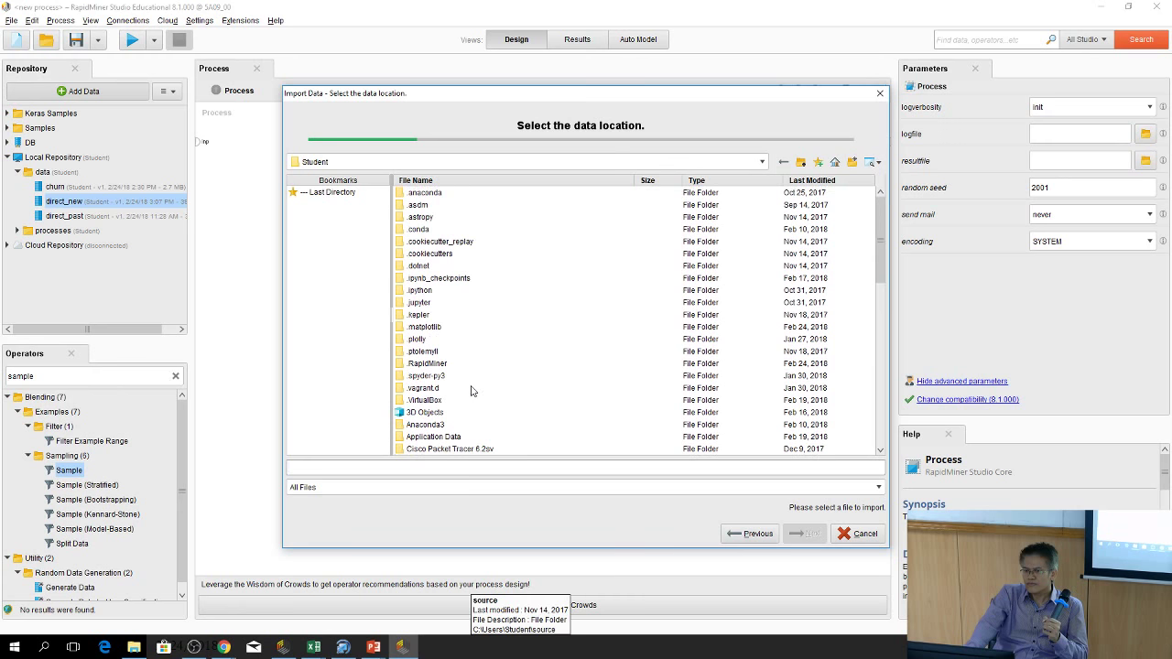
{"action": "scroll", "coordinate": [494, 390], "scroll_direction": "down", "scroll_amount": 5}
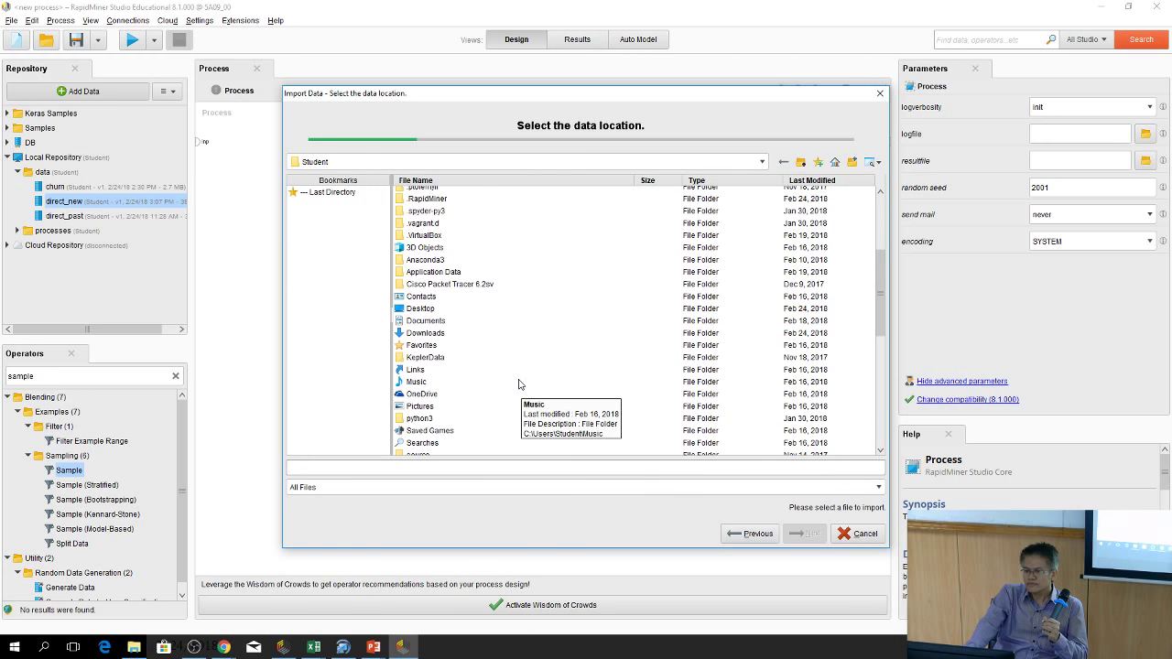
{"action": "scroll", "coordinate": [518, 385], "scroll_direction": "down", "scroll_amount": 10}
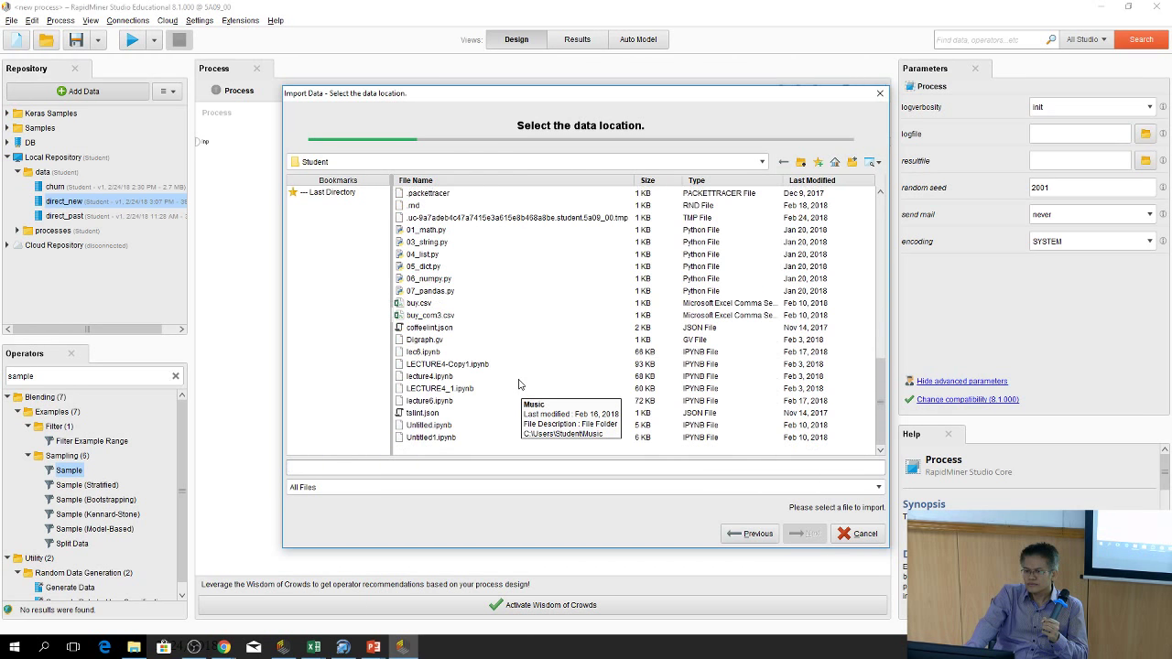
{"action": "scroll", "coordinate": [518, 385], "scroll_direction": "up", "scroll_amount": 7}
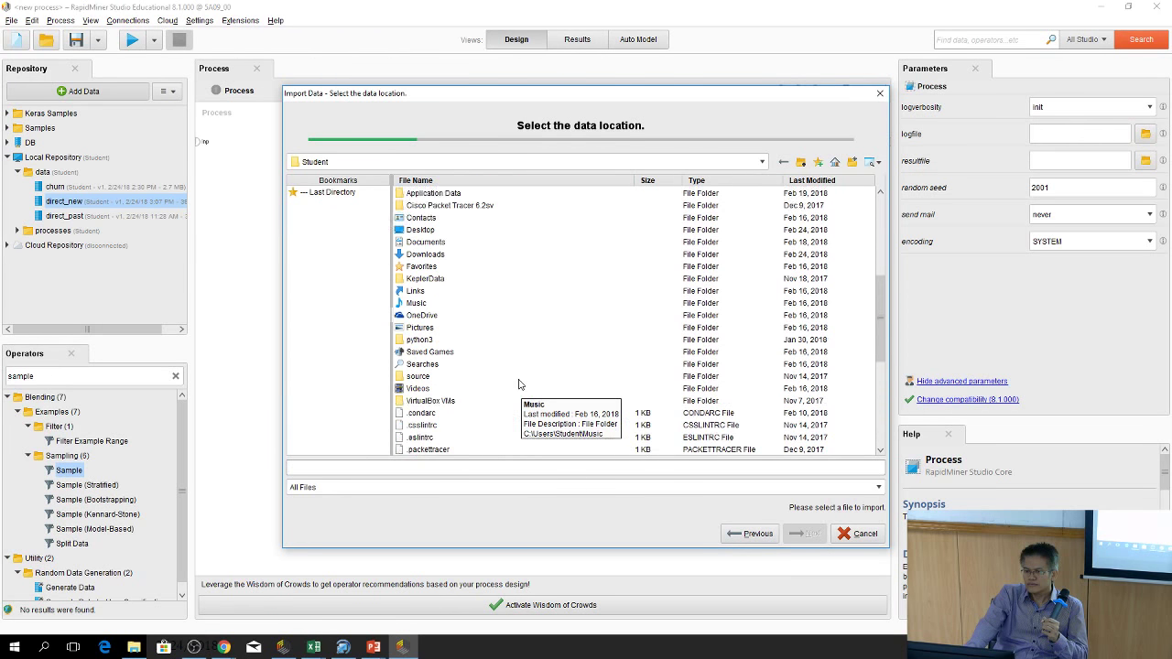
{"action": "scroll", "coordinate": [518, 384], "scroll_direction": "up", "scroll_amount": 2}
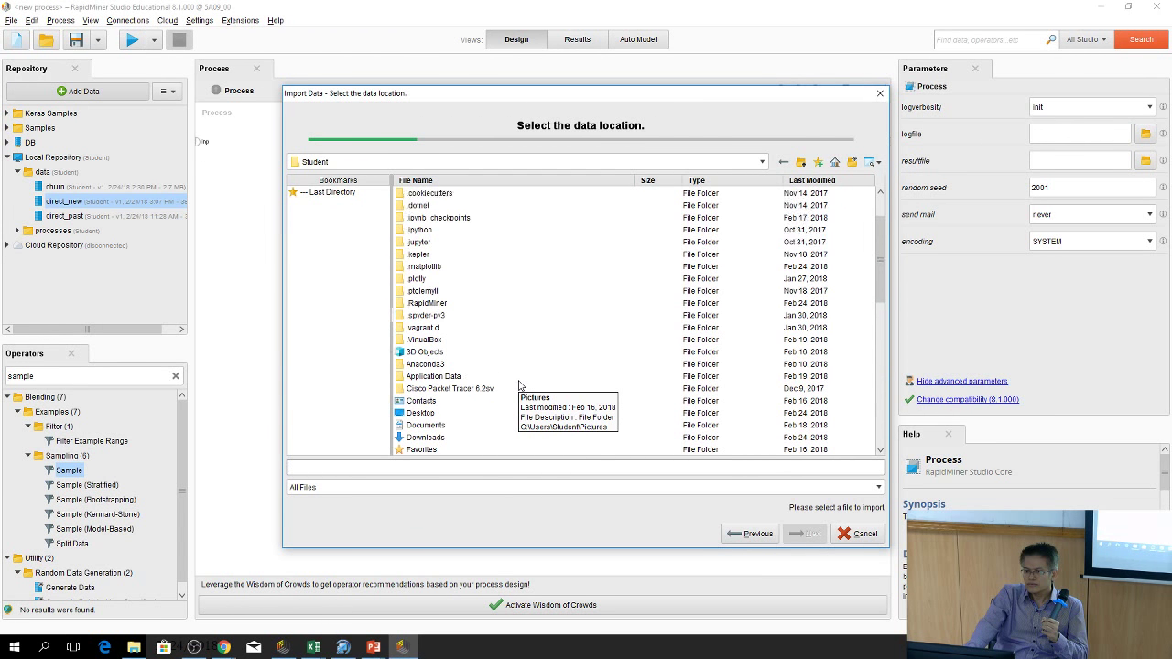
{"action": "scroll", "coordinate": [518, 385], "scroll_direction": "up", "scroll_amount": 2}
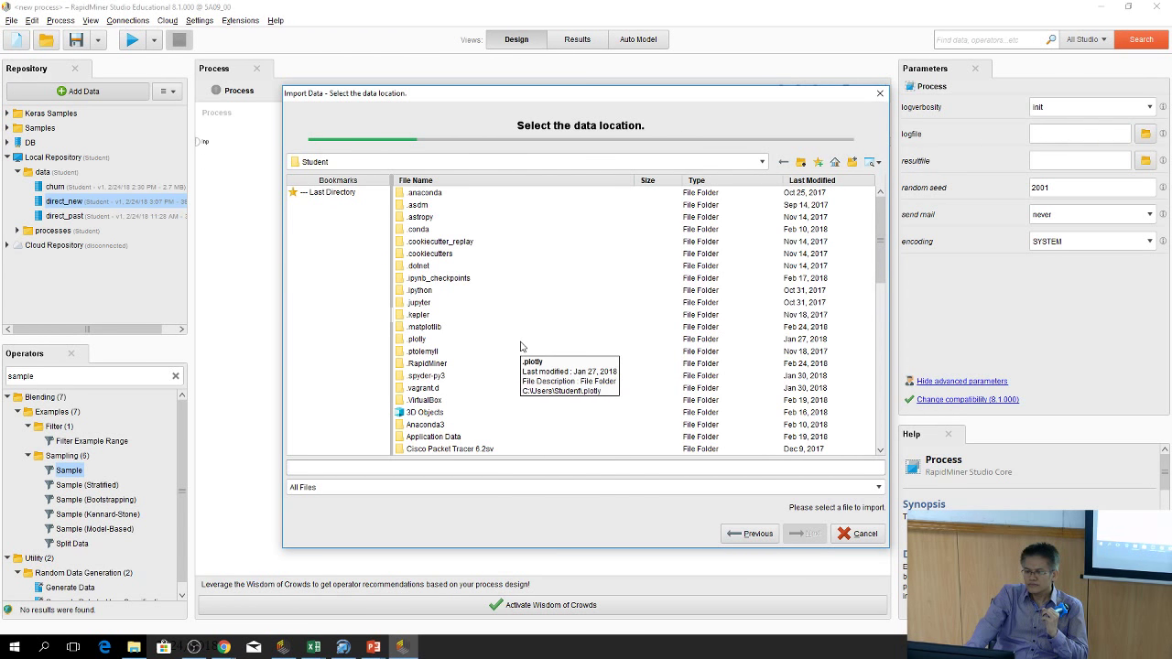
{"action": "scroll", "coordinate": [522, 393], "scroll_direction": "down", "scroll_amount": 2}
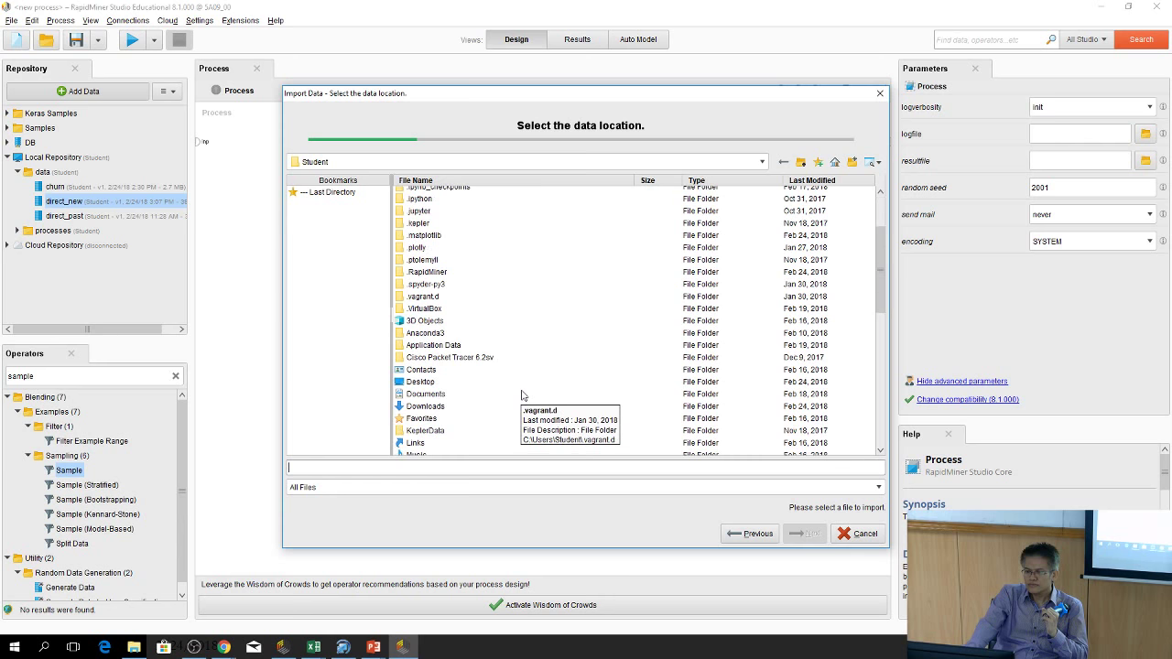
{"action": "double_click", "coordinate": [432, 407]}
{"action": "double_click", "coordinate": [483, 207]}
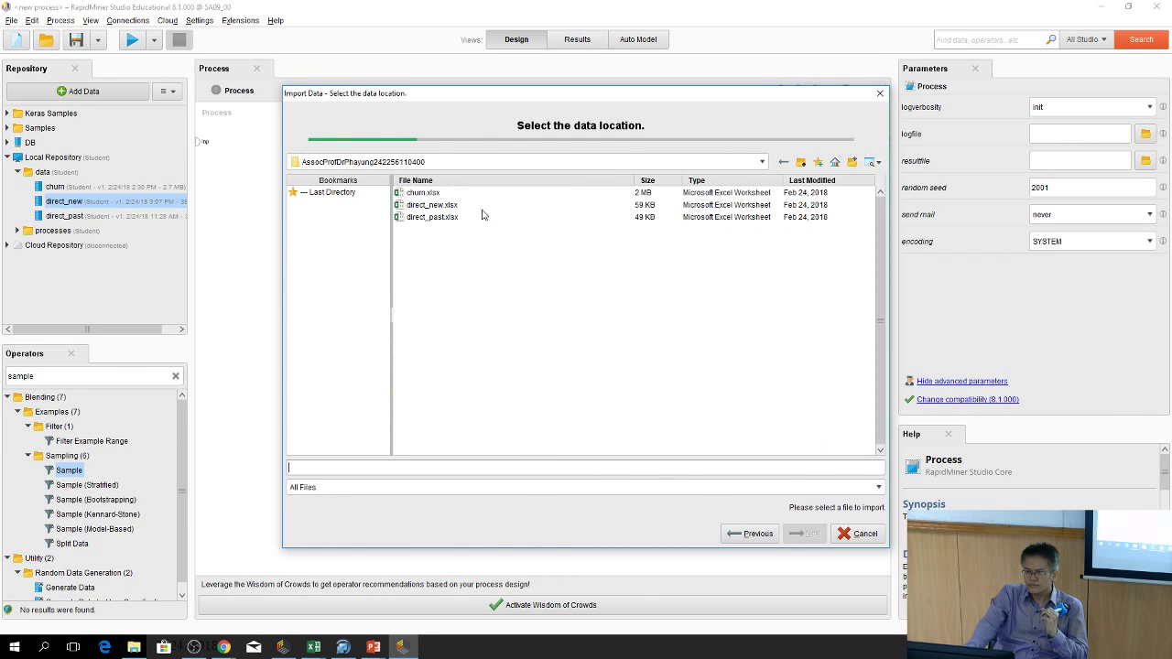
Import direct_past.xlsx with default wizard settings, overwrite the old direct_past, and return to Design
{"action": "left_click", "coordinate": [443, 218]}
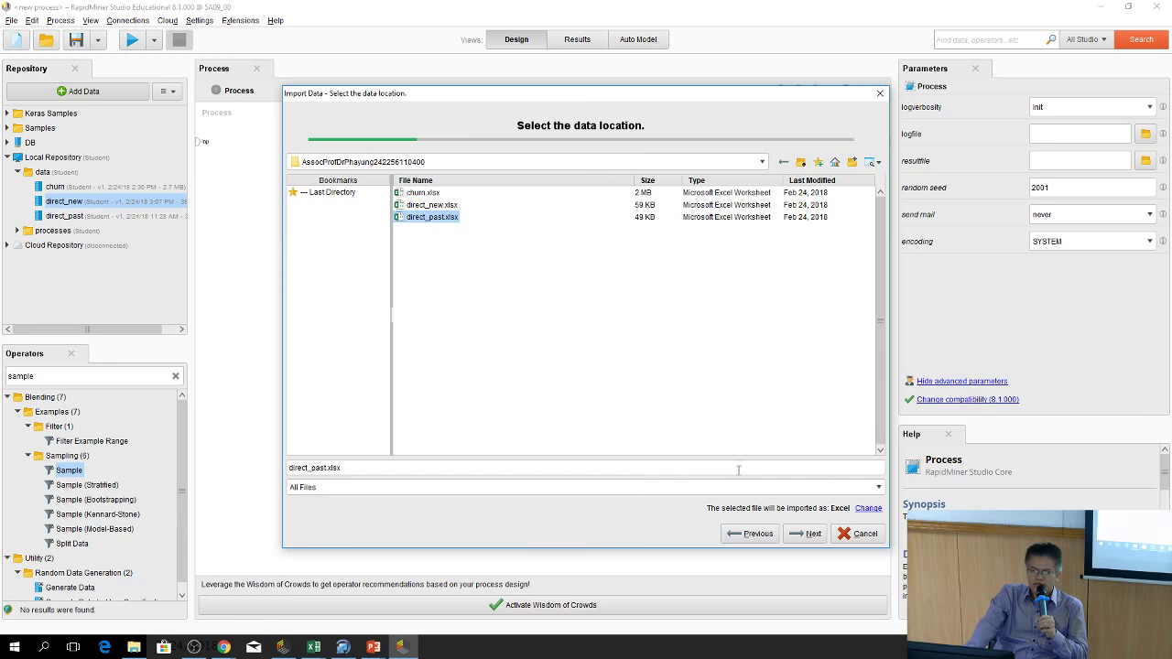
{"action": "left_click", "coordinate": [807, 534]}
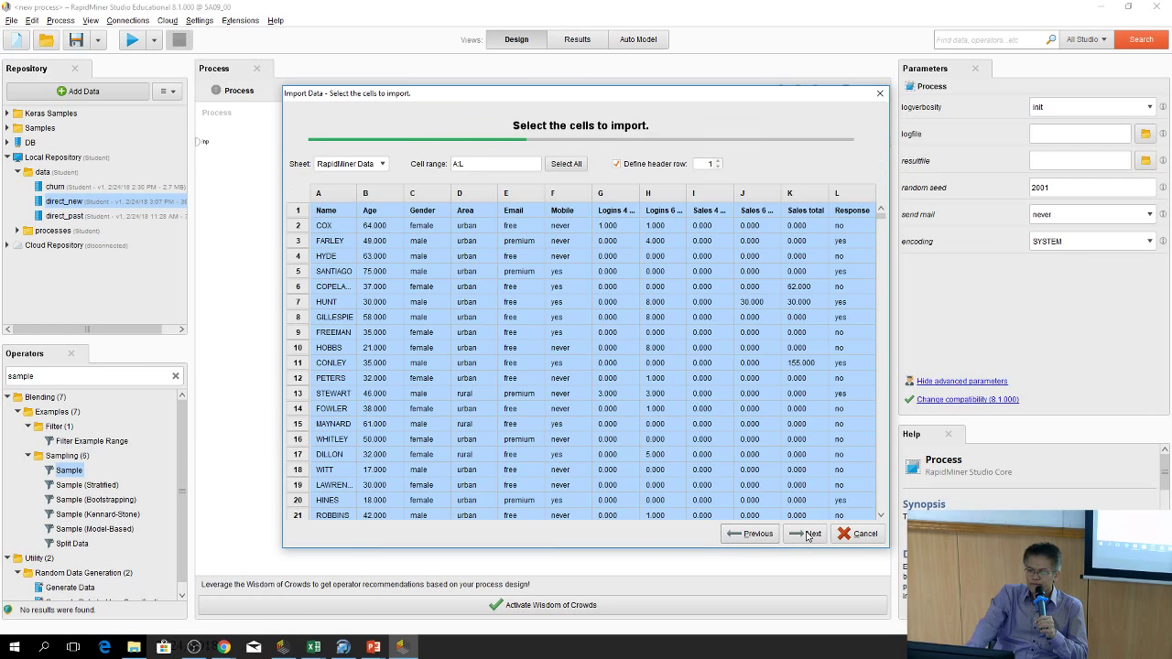
{"action": "left_click", "coordinate": [806, 535]}
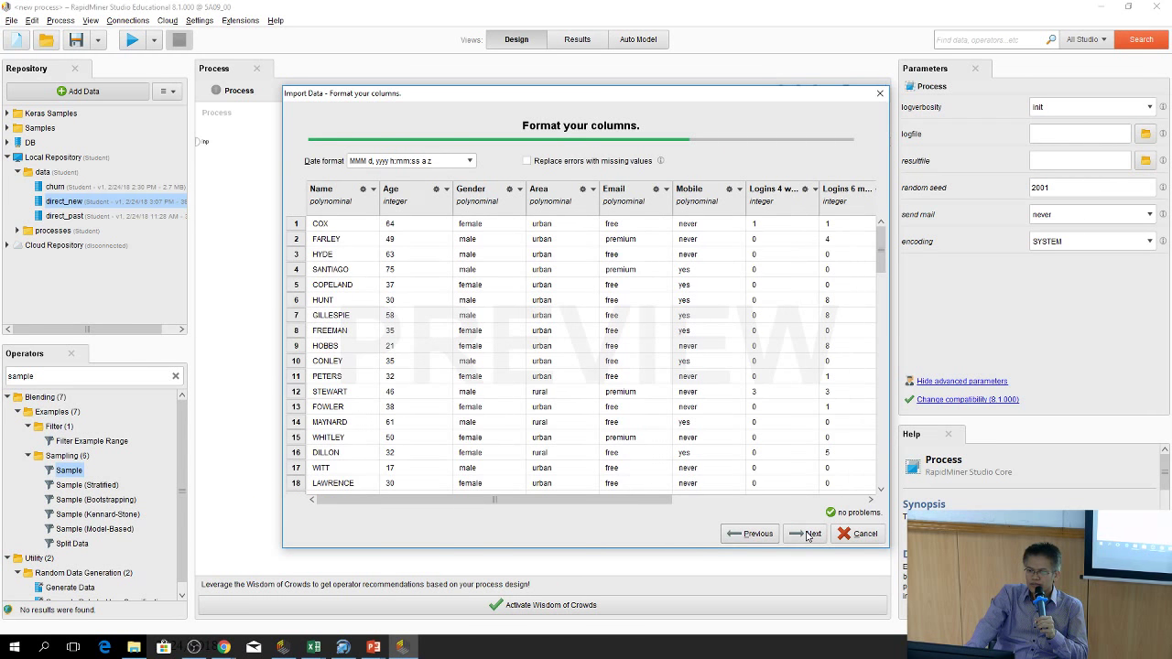
{"action": "left_click", "coordinate": [806, 535]}
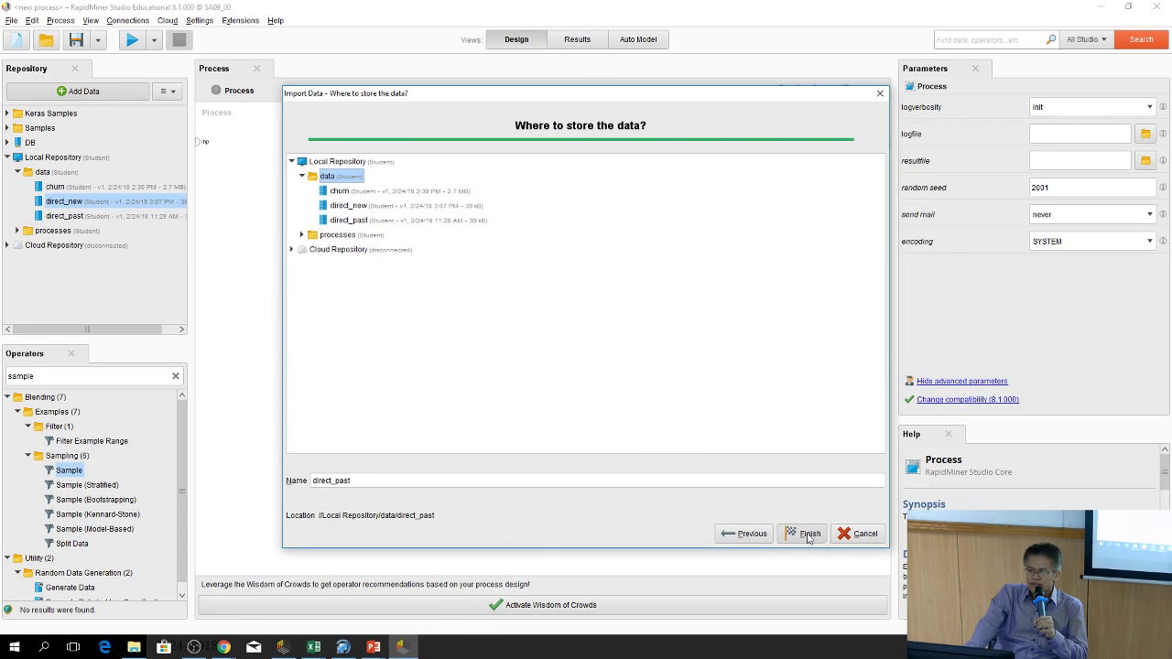
{"action": "left_click", "coordinate": [809, 535]}
{"action": "left_click", "coordinate": [679, 347]}
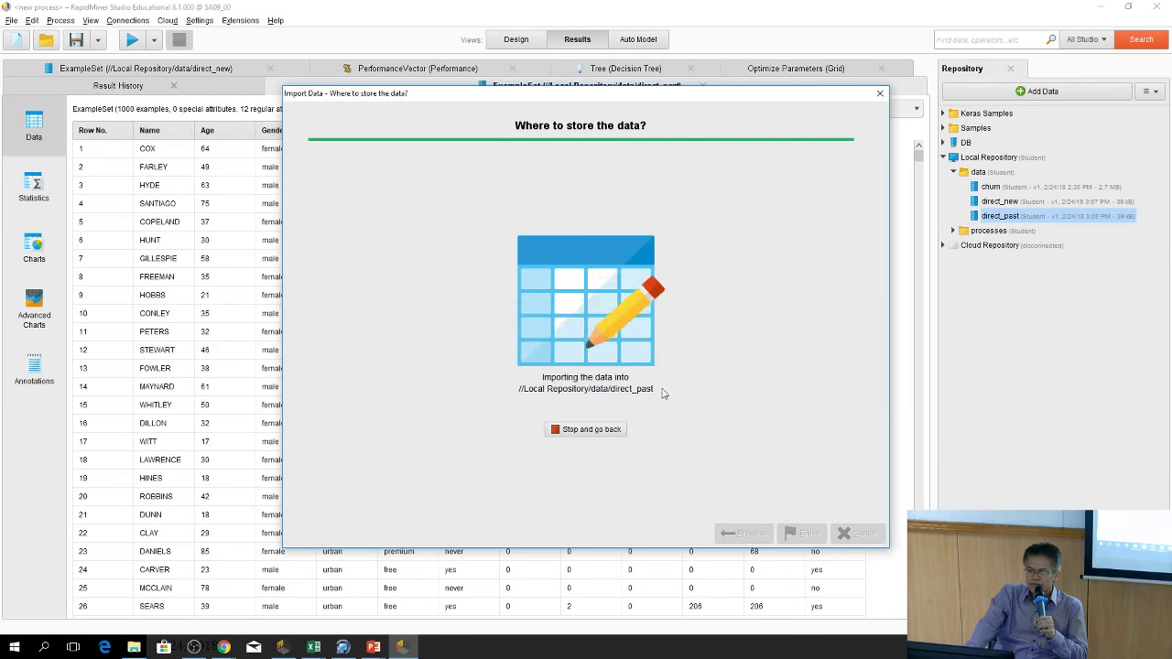
{"action": "left_click", "coordinate": [518, 41]}
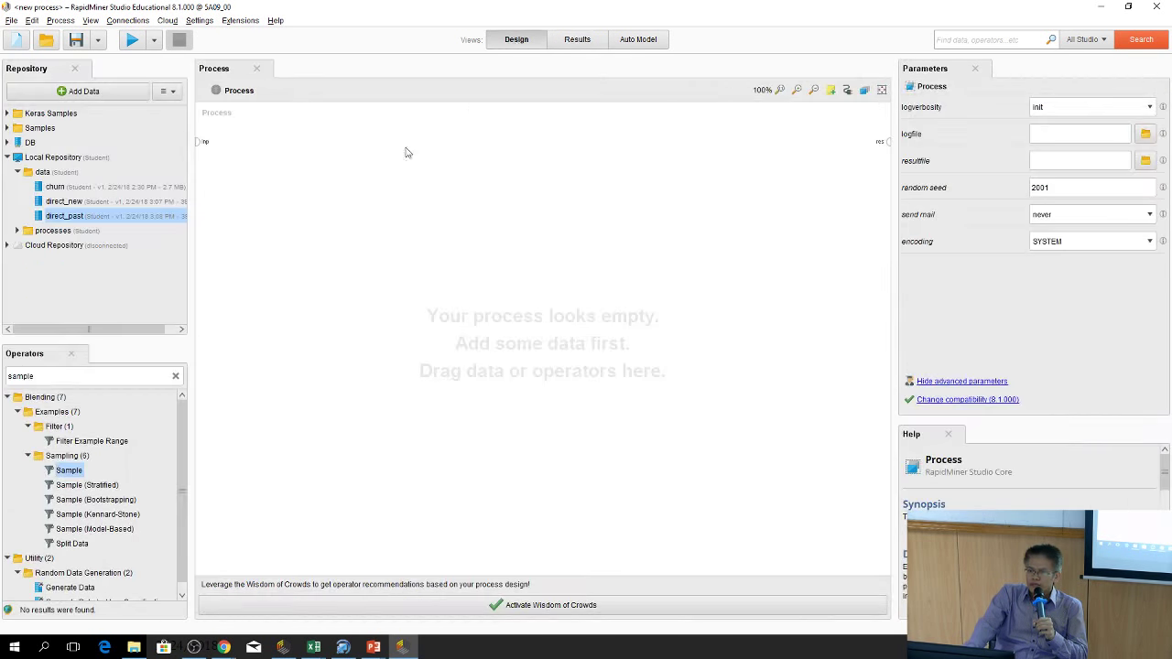
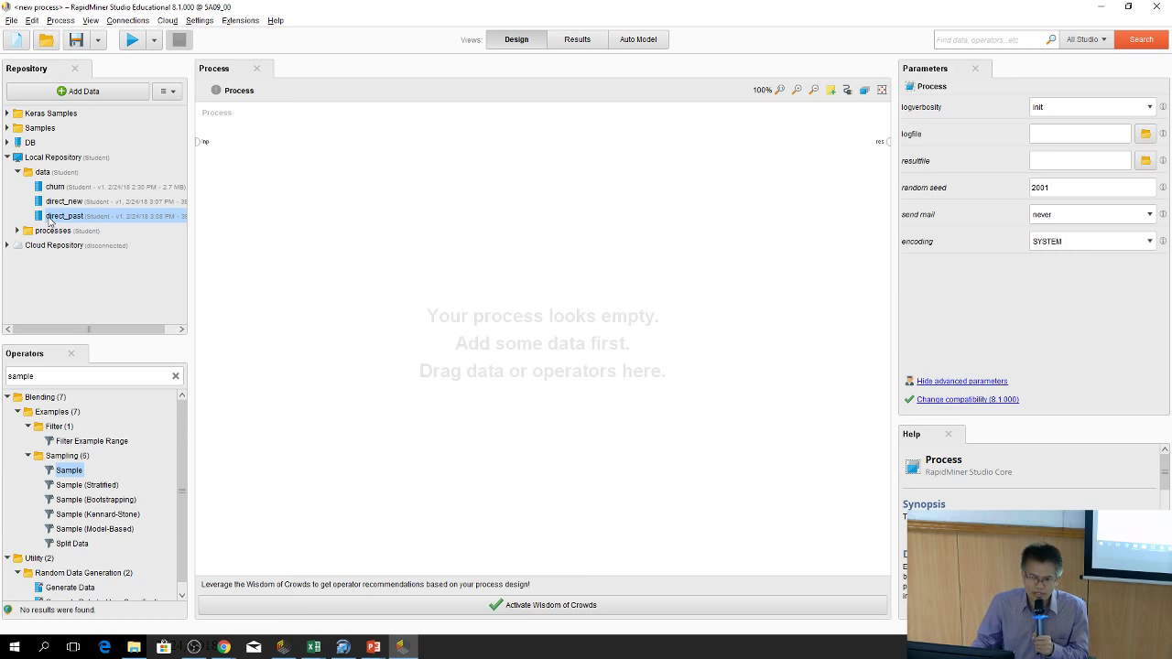
Drop direct_past onto the canvas, wire its output to res, and run the process
{"action": "left_click_drag", "start_coordinate": [53, 217], "coordinate": [284, 145]}
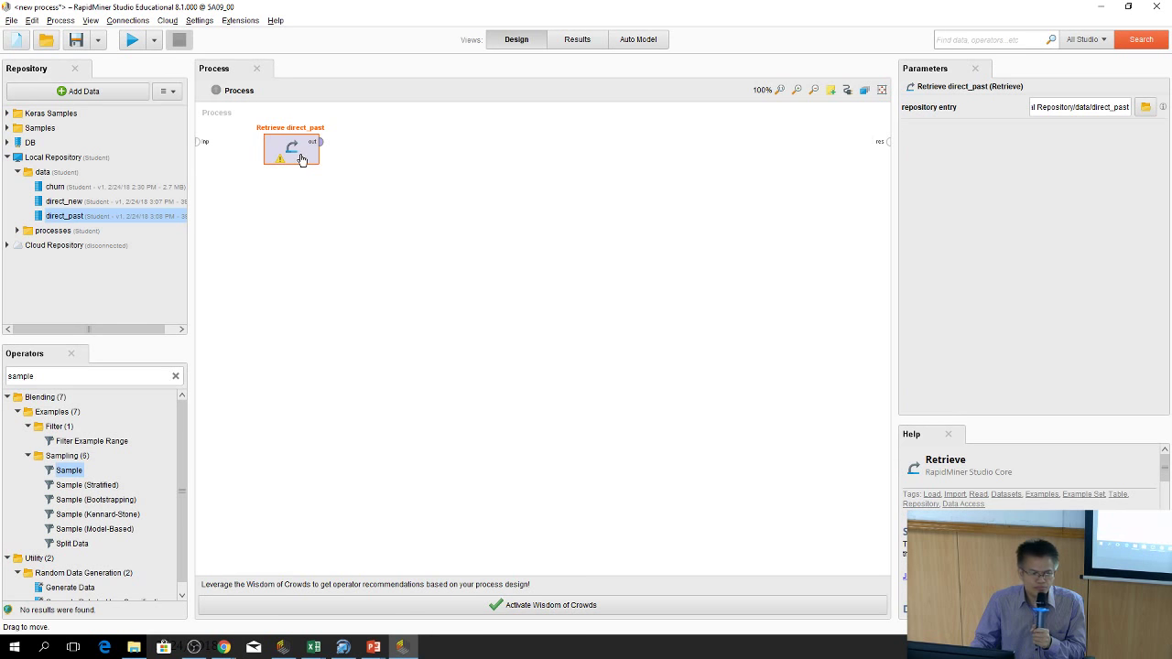
{"action": "left_click", "coordinate": [320, 142]}
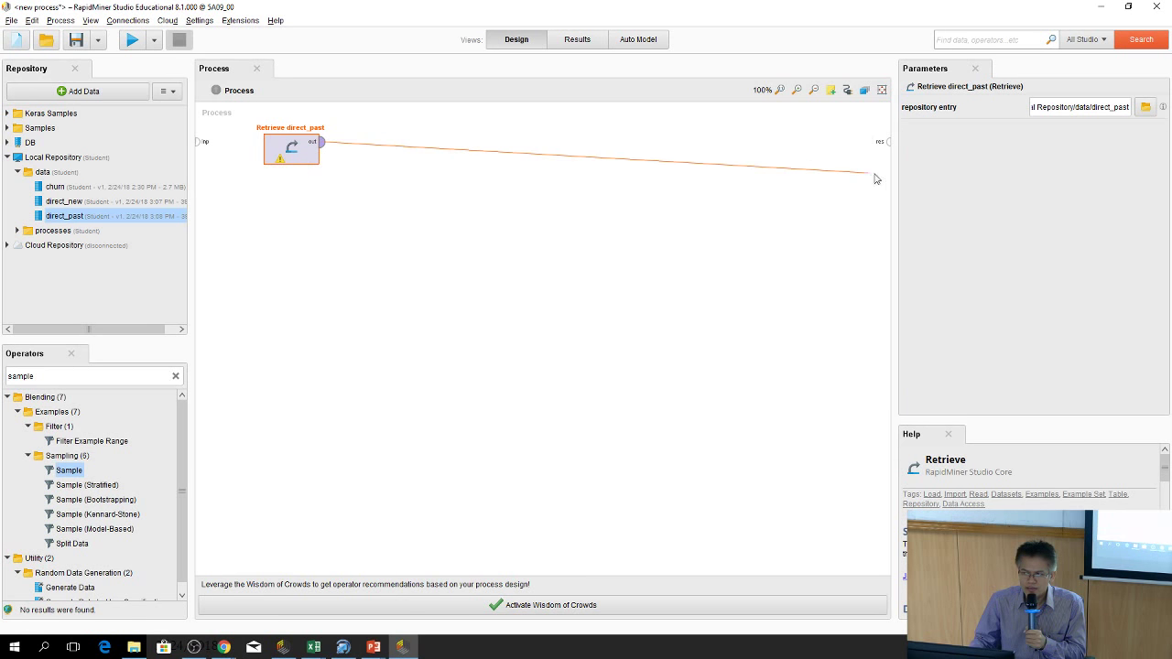
{"action": "left_click", "coordinate": [886, 143]}
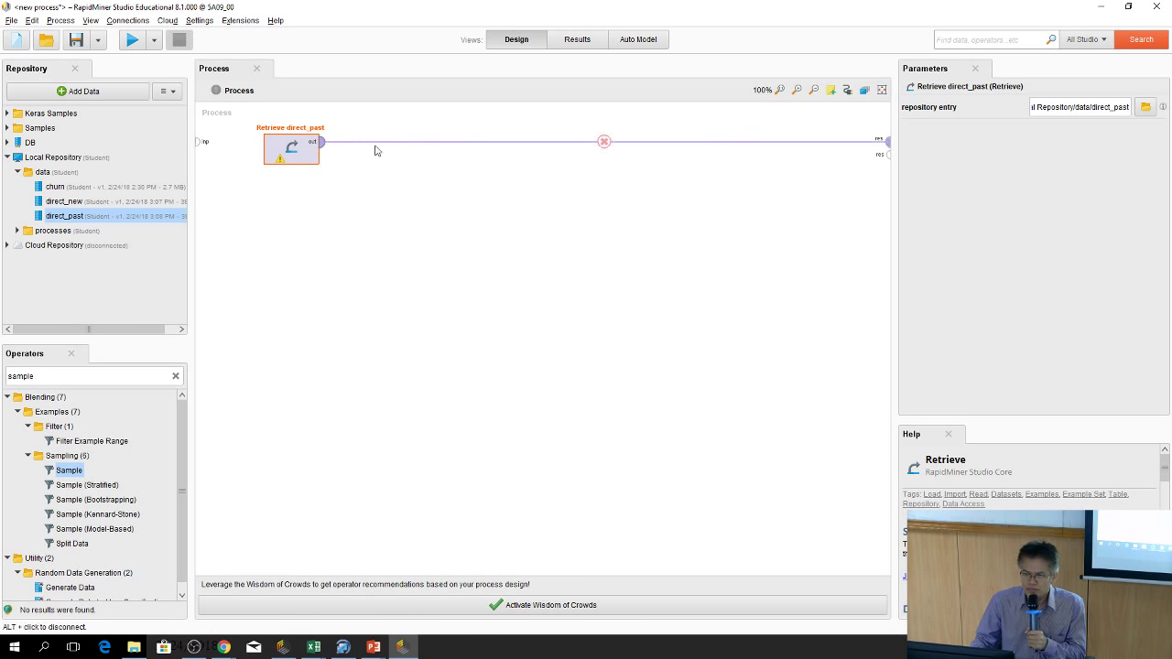
{"action": "left_click", "coordinate": [132, 39]}
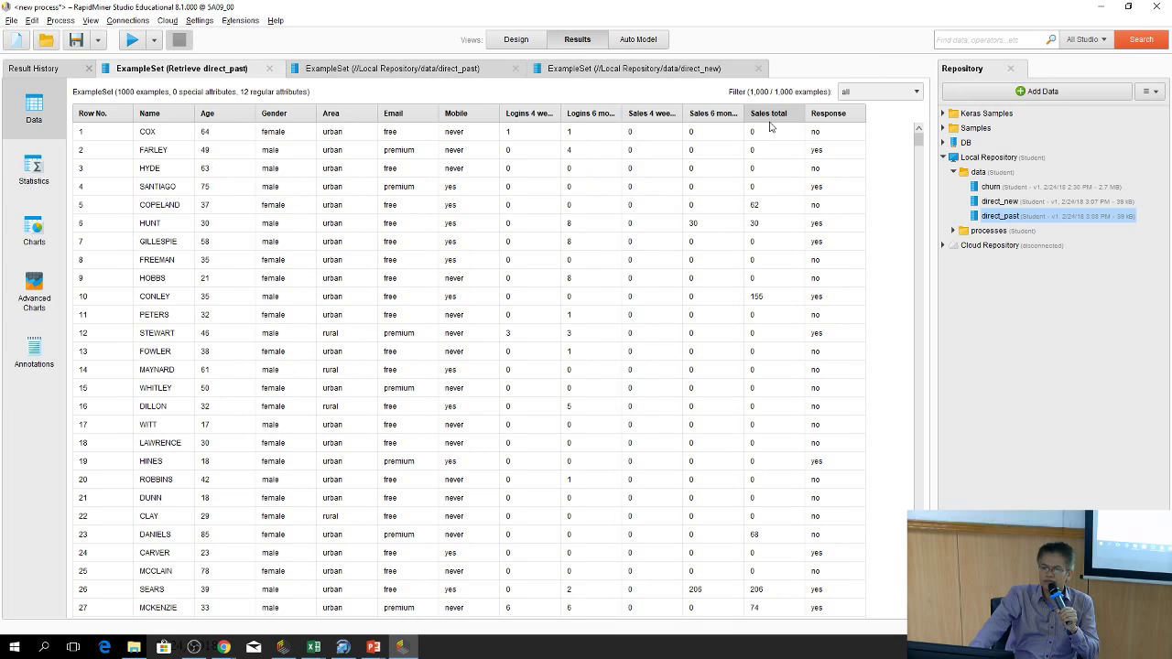
{"action": "mouse_move", "coordinate": [769, 126]}
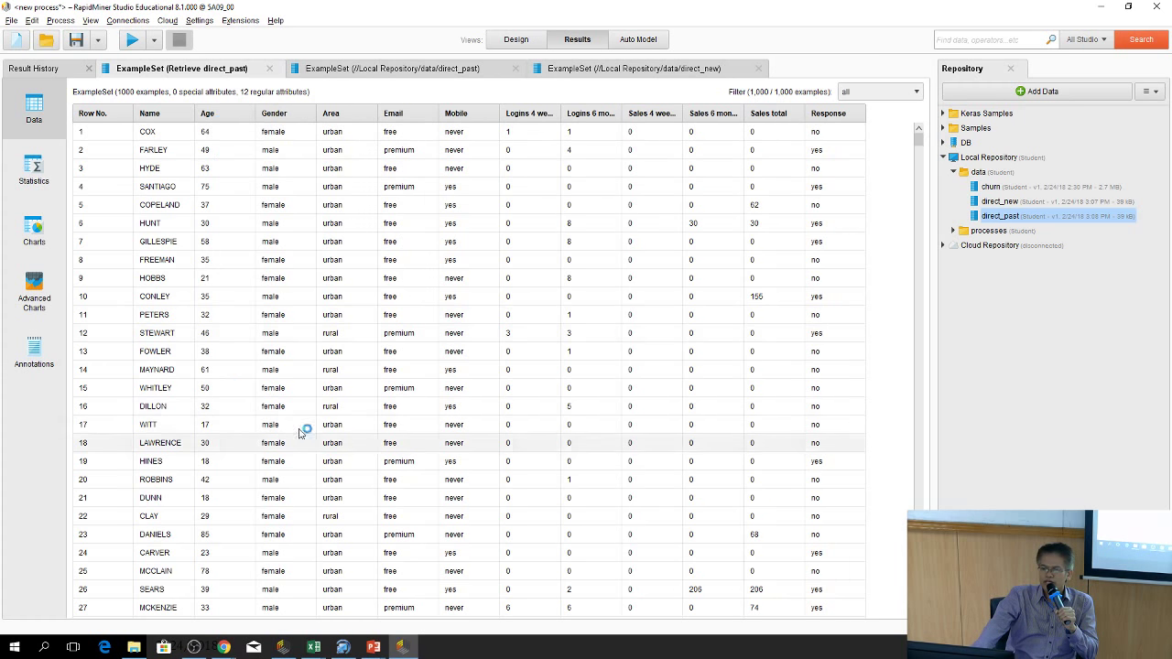
Search 'attribute se' and insert Select Attributes on the wire after Retrieve direct_past
{"action": "left_click", "coordinate": [515, 40]}
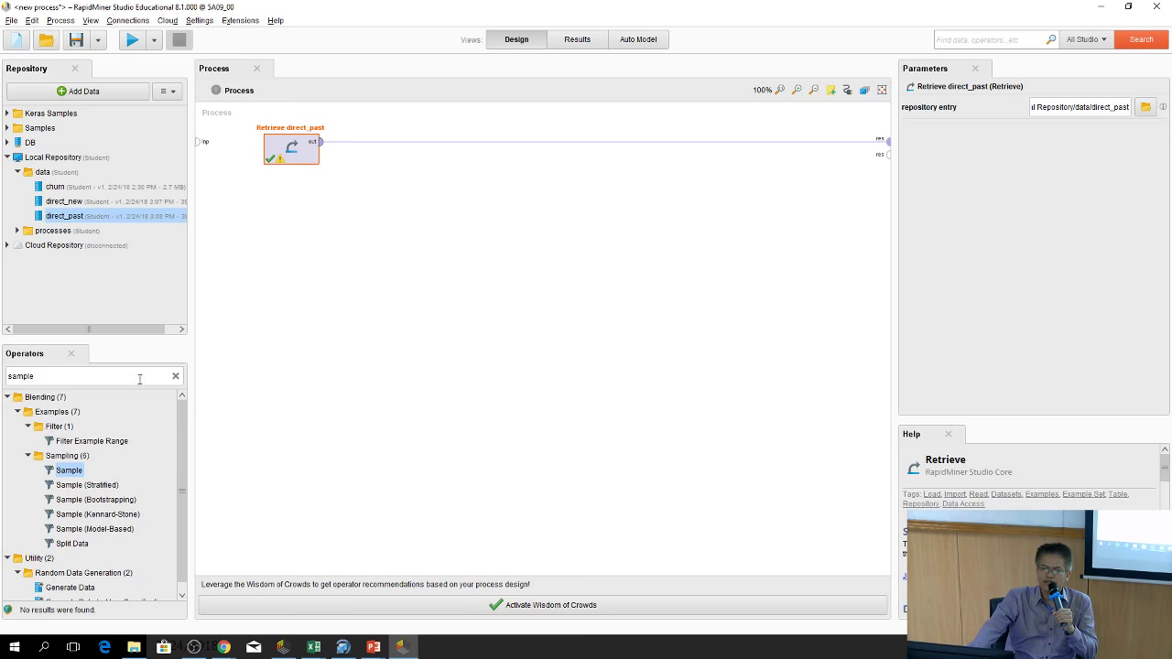
{"action": "left_click", "coordinate": [175, 375]}
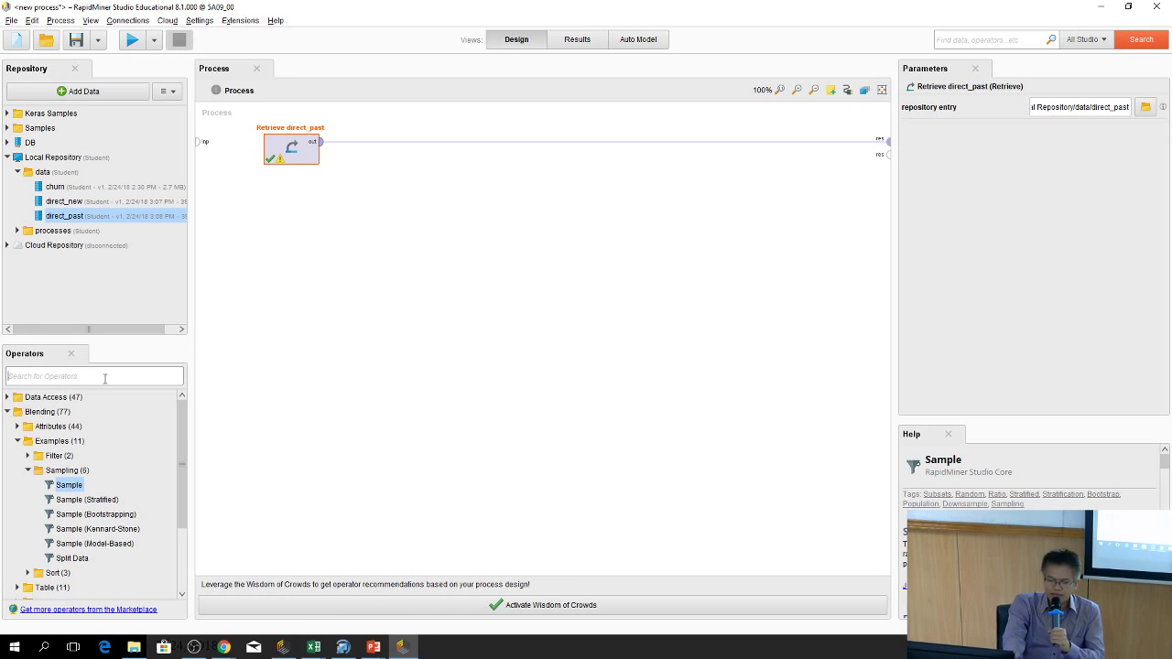
{"action": "type", "text": "a"}
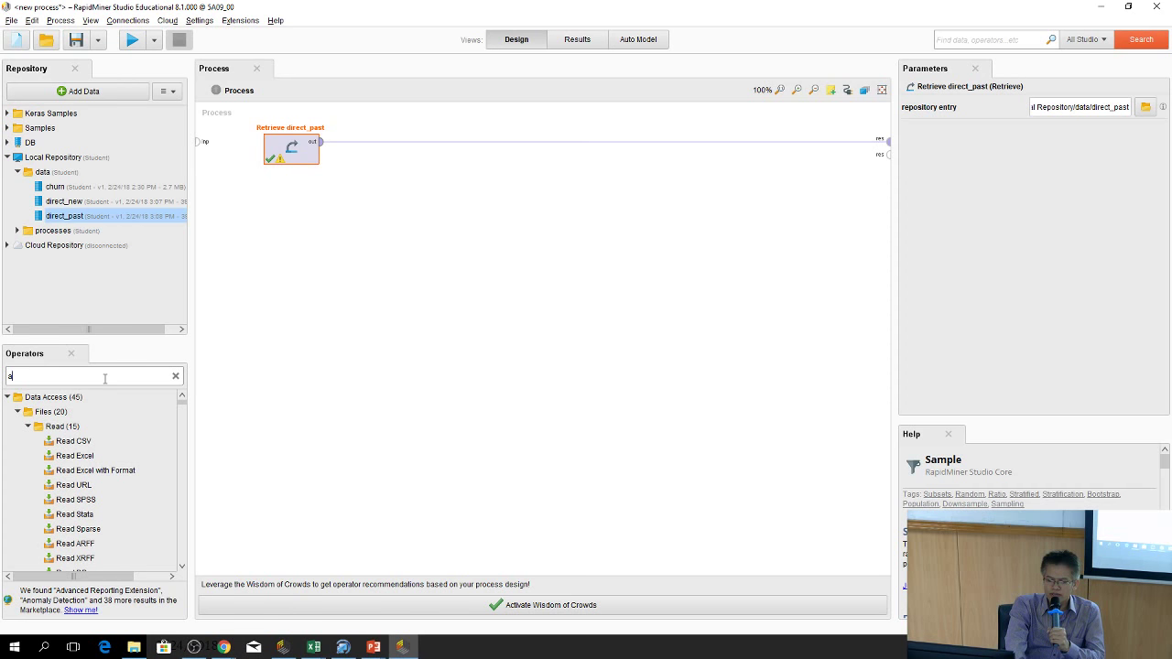
{"action": "type", "text": "ttrib"}
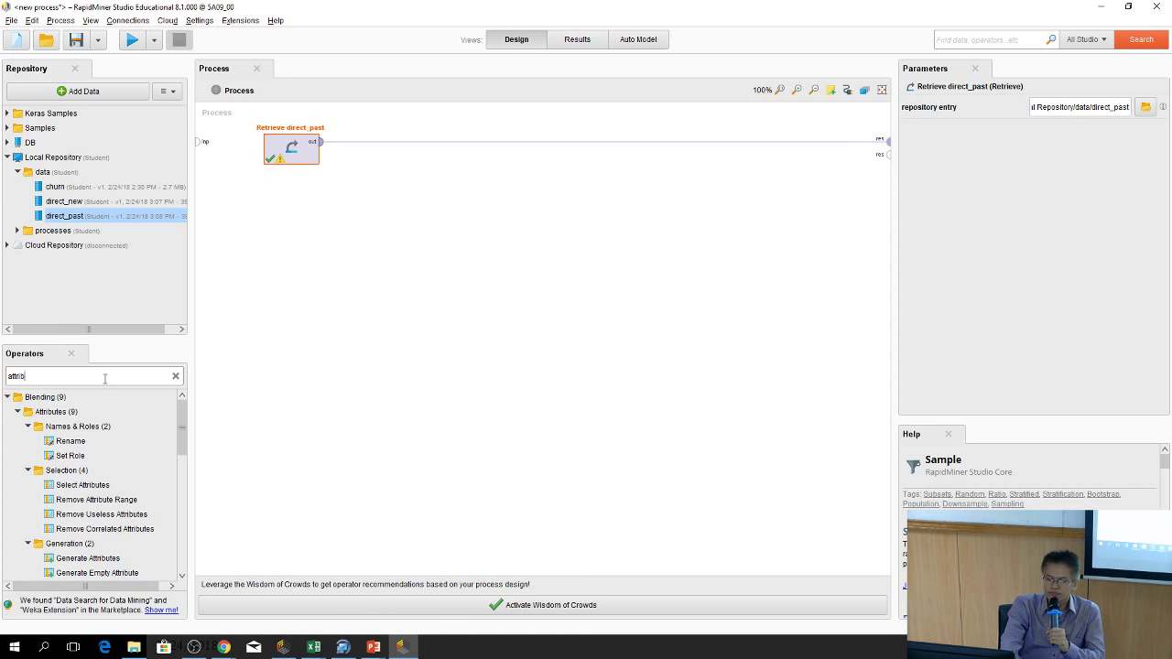
{"action": "type", "text": "ute se"}
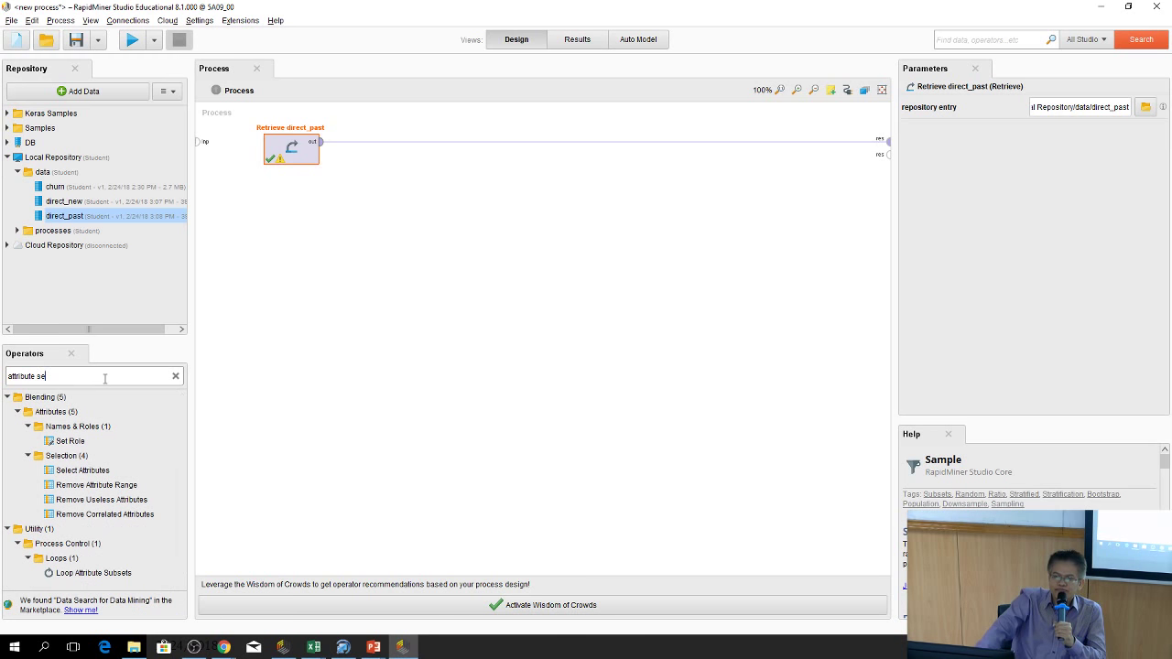
{"action": "left_click_drag", "start_coordinate": [82, 471], "coordinate": [386, 149]}
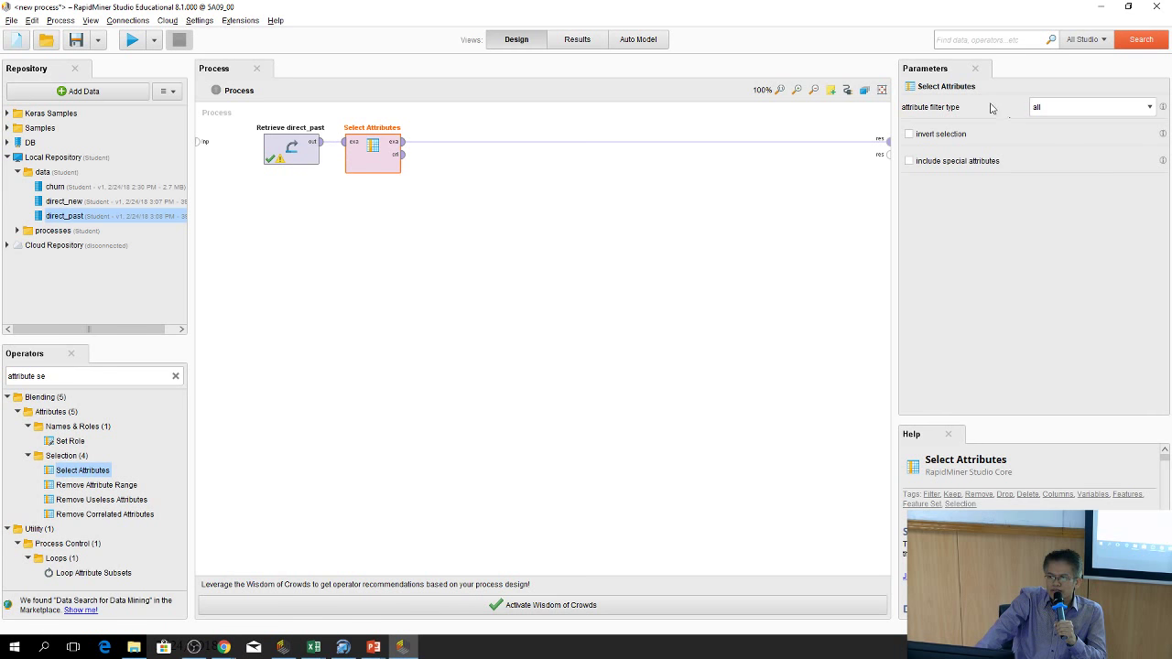
Set the attribute filter to subset, selecting all attributes except Name, and apply
{"action": "left_click", "coordinate": [1057, 107]}
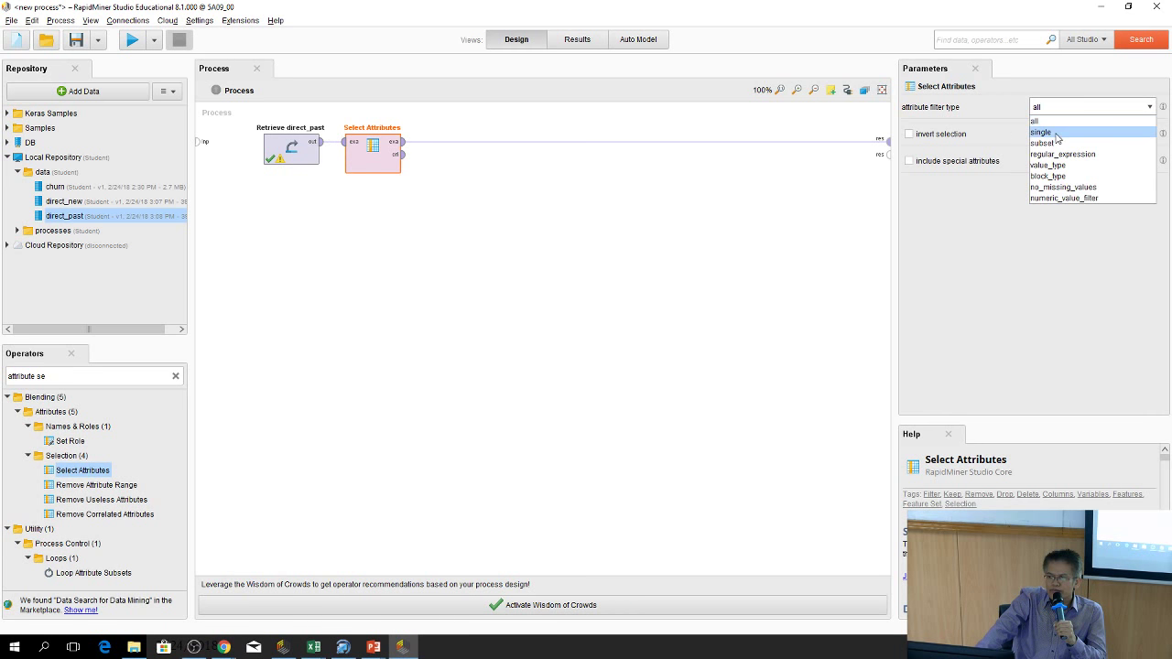
{"action": "left_click", "coordinate": [1058, 144]}
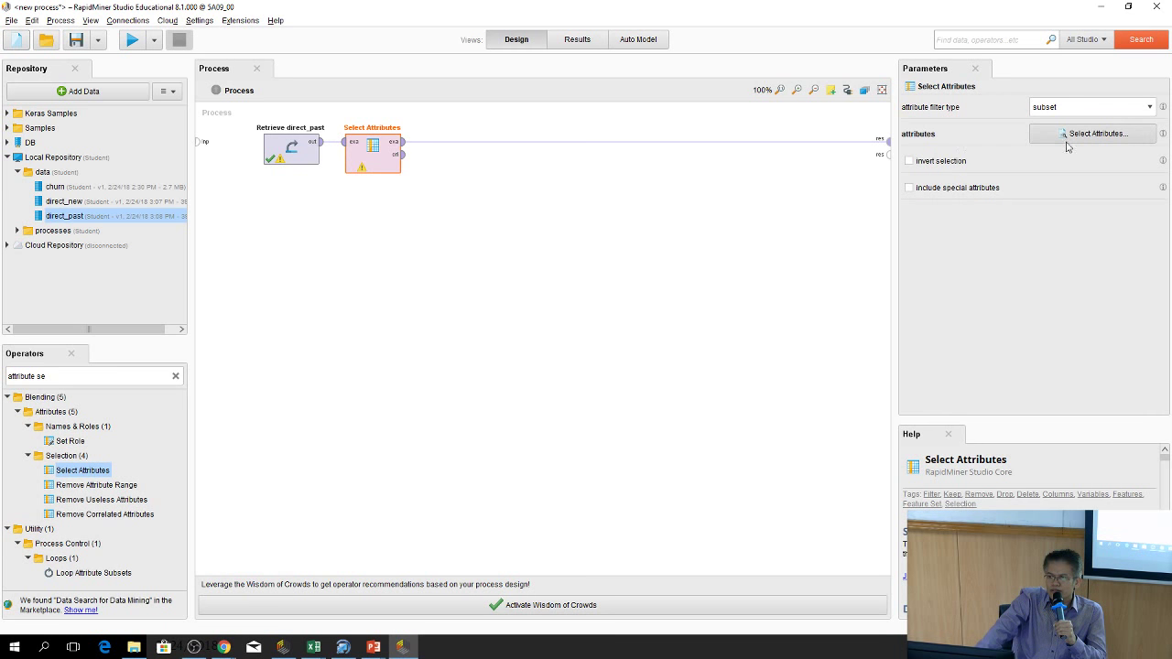
{"action": "left_click", "coordinate": [1091, 136]}
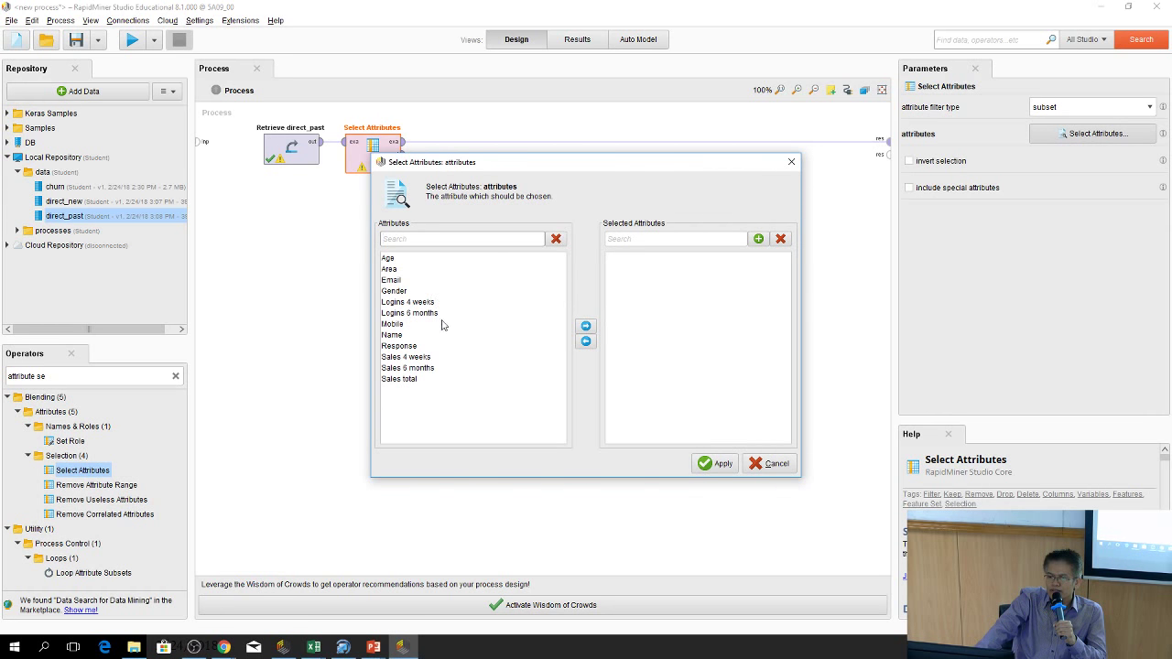
{"action": "left_click", "coordinate": [401, 347]}
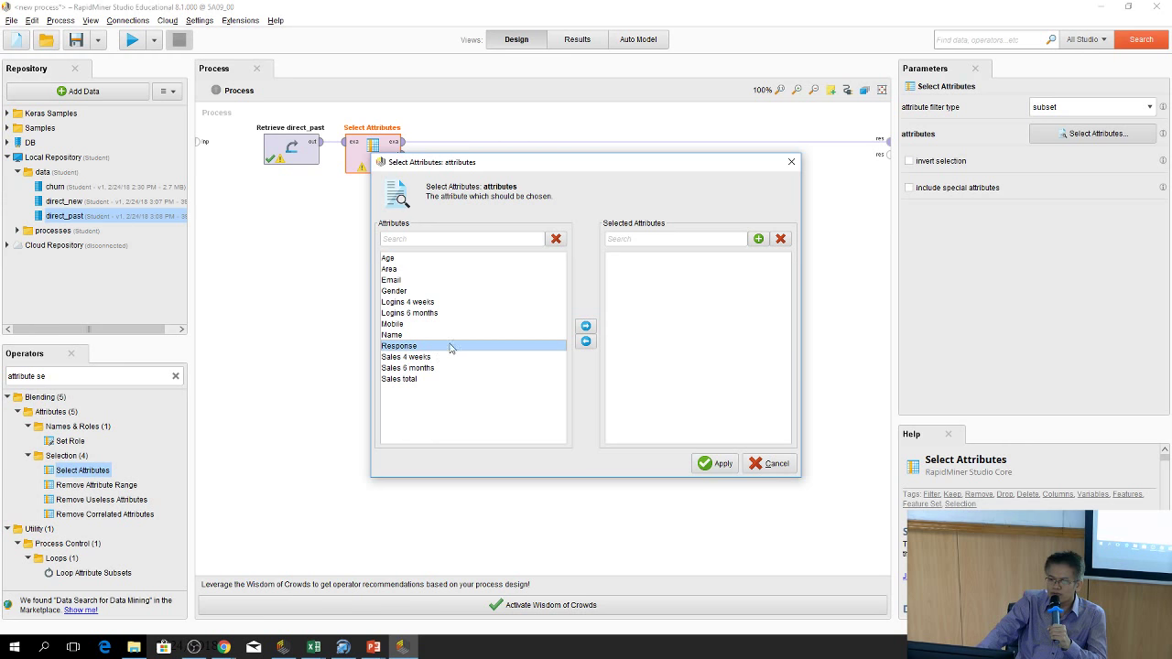
{"action": "left_click", "coordinate": [467, 421]}
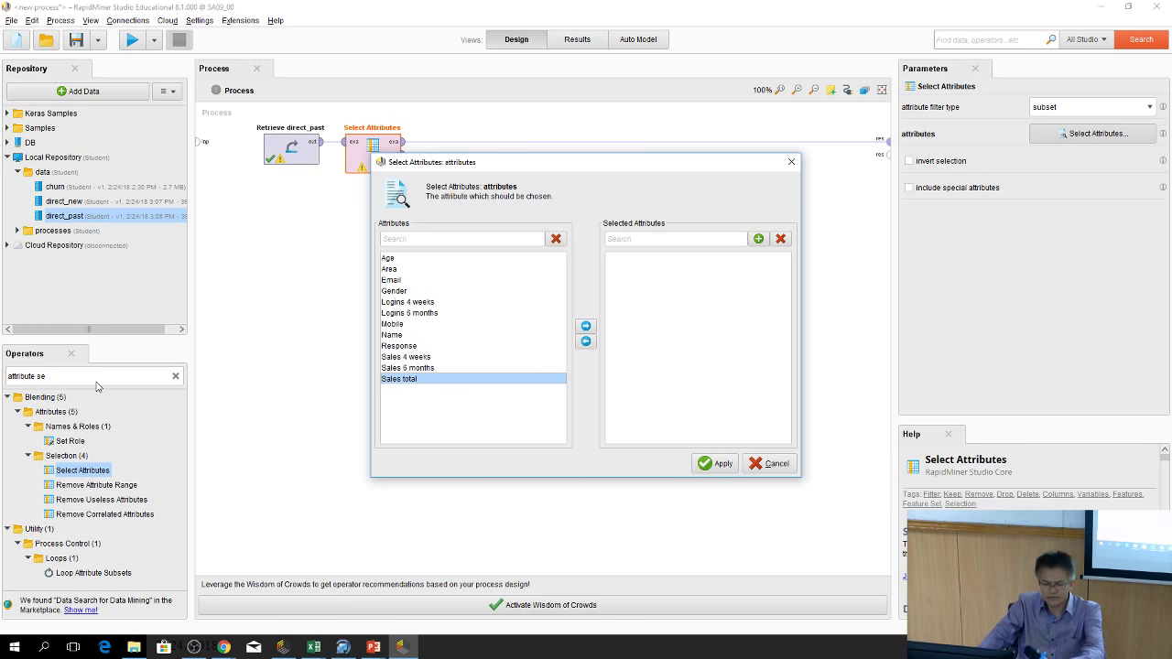
{"action": "left_click", "coordinate": [391, 258], "text": "shift"}
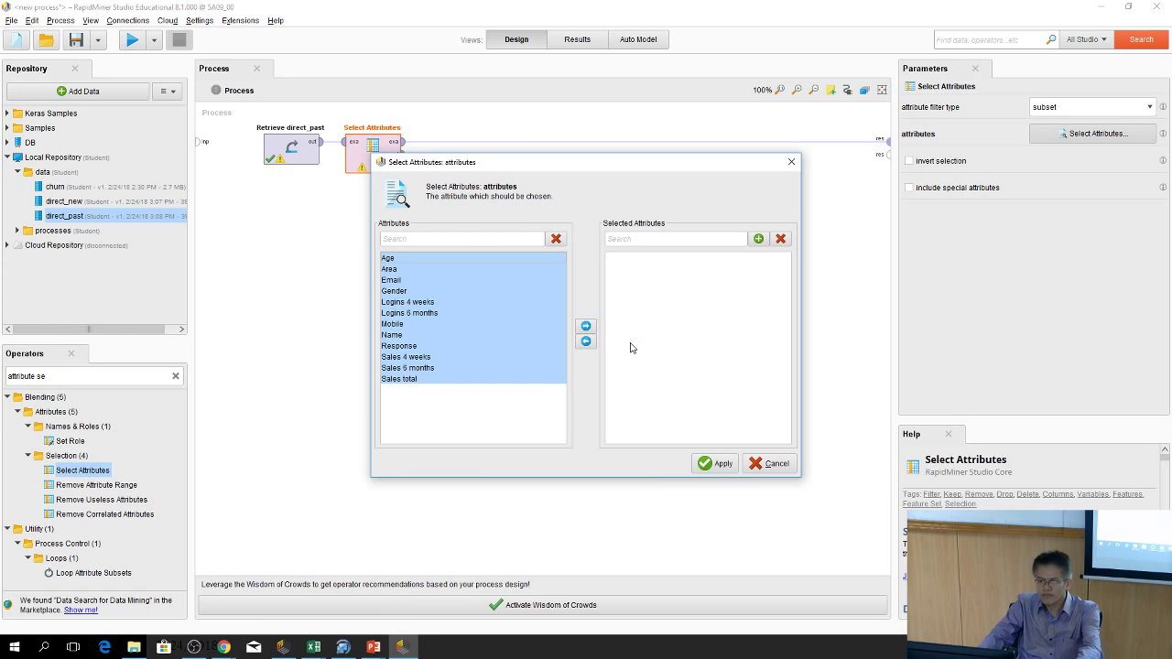
{"action": "left_click", "coordinate": [586, 327]}
{"action": "left_click", "coordinate": [616, 336]}
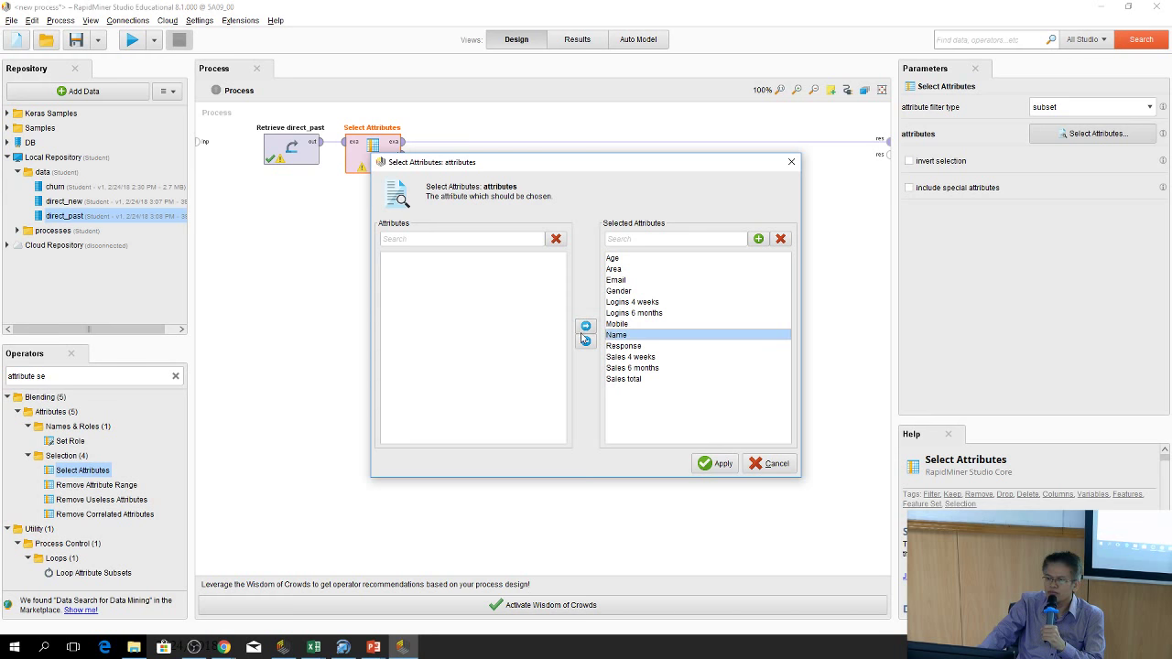
{"action": "left_click", "coordinate": [586, 342]}
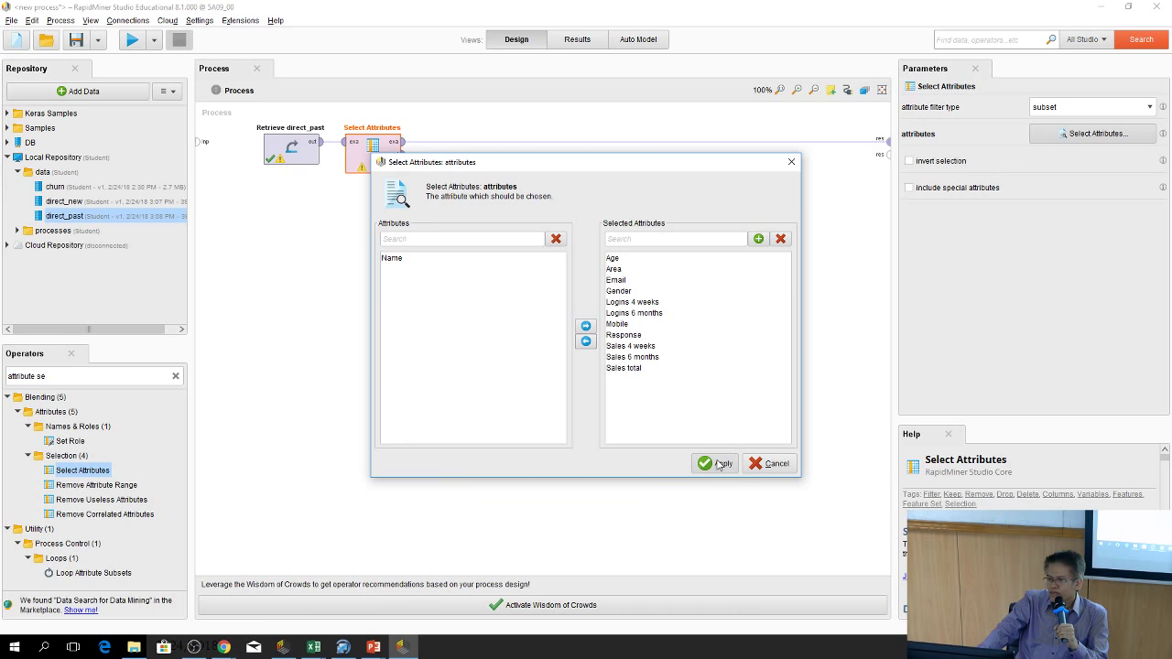
{"action": "left_click", "coordinate": [720, 464]}
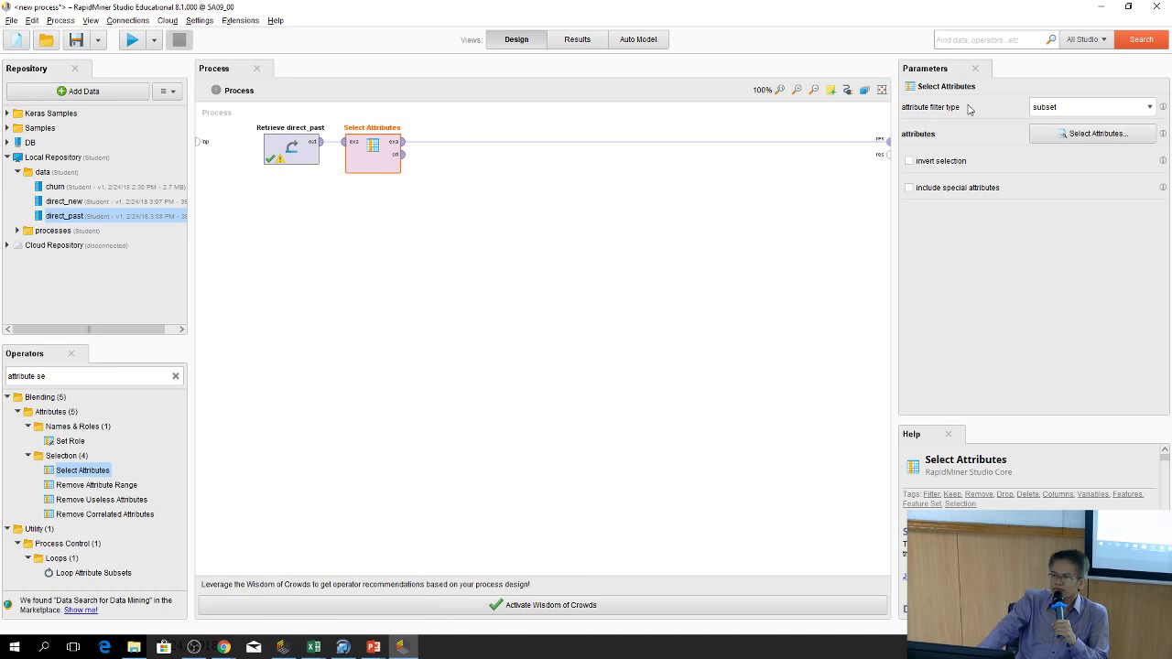
{"action": "left_click", "coordinate": [1077, 108]}
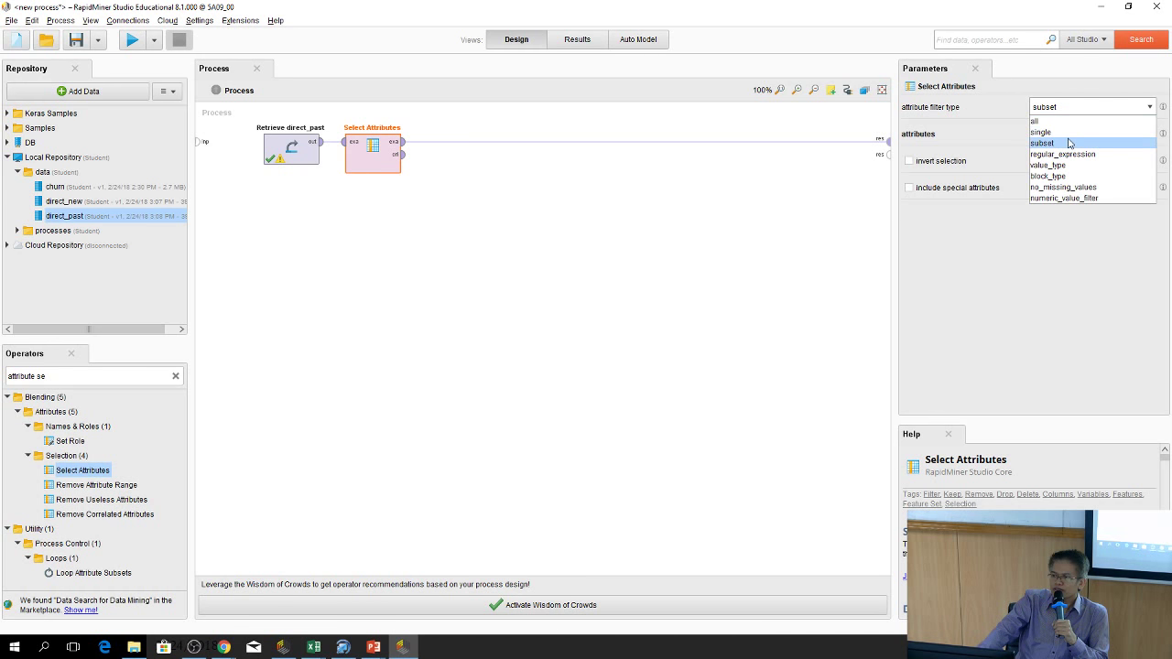
{"action": "left_click", "coordinate": [1066, 143]}
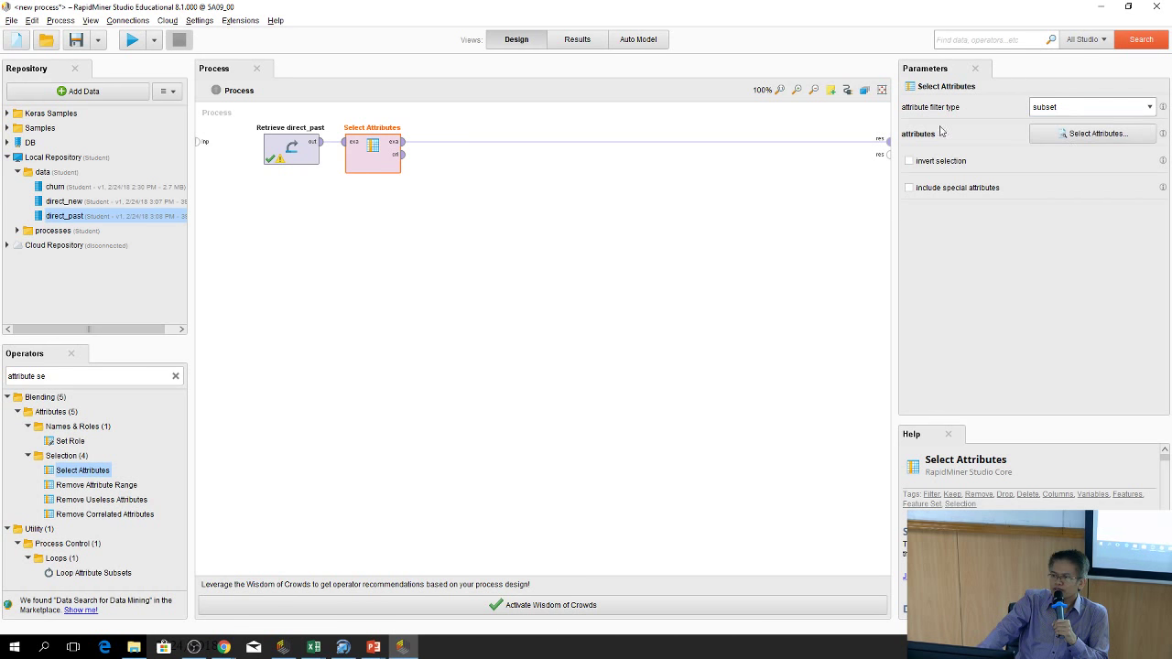
{"action": "left_click", "coordinate": [1109, 135]}
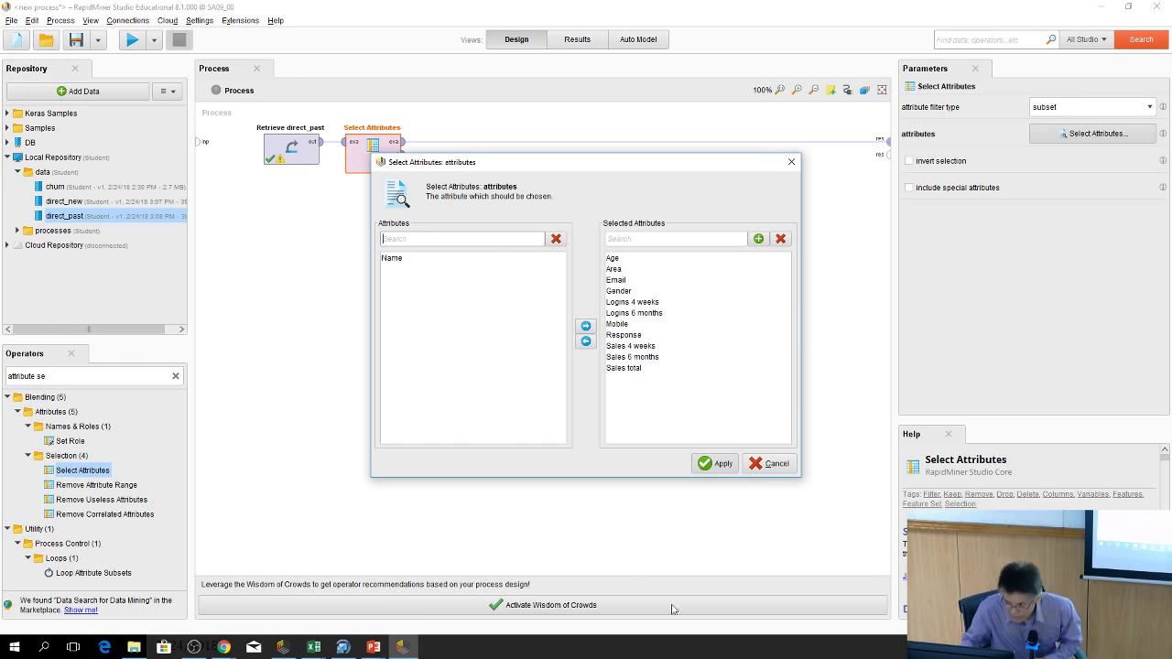
{"action": "left_click", "coordinate": [714, 463]}
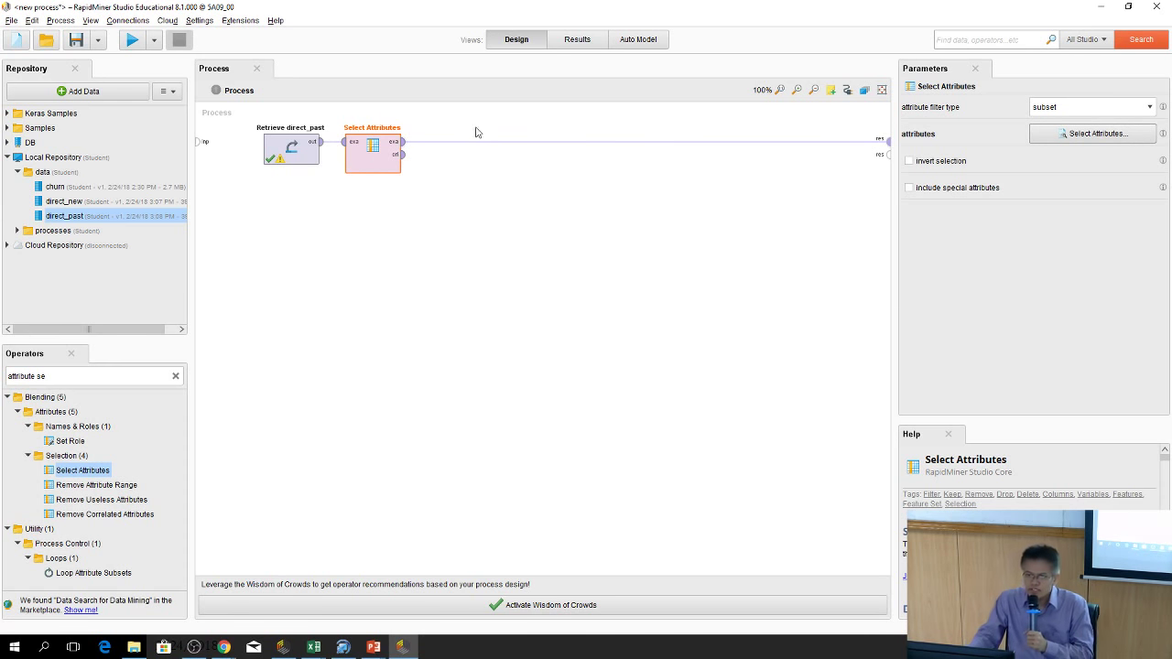
Search 'SET ROL' and add a Set Role operator after Select Attributes
{"action": "left_click", "coordinate": [175, 375]}
{"action": "type", "text": "SER"}
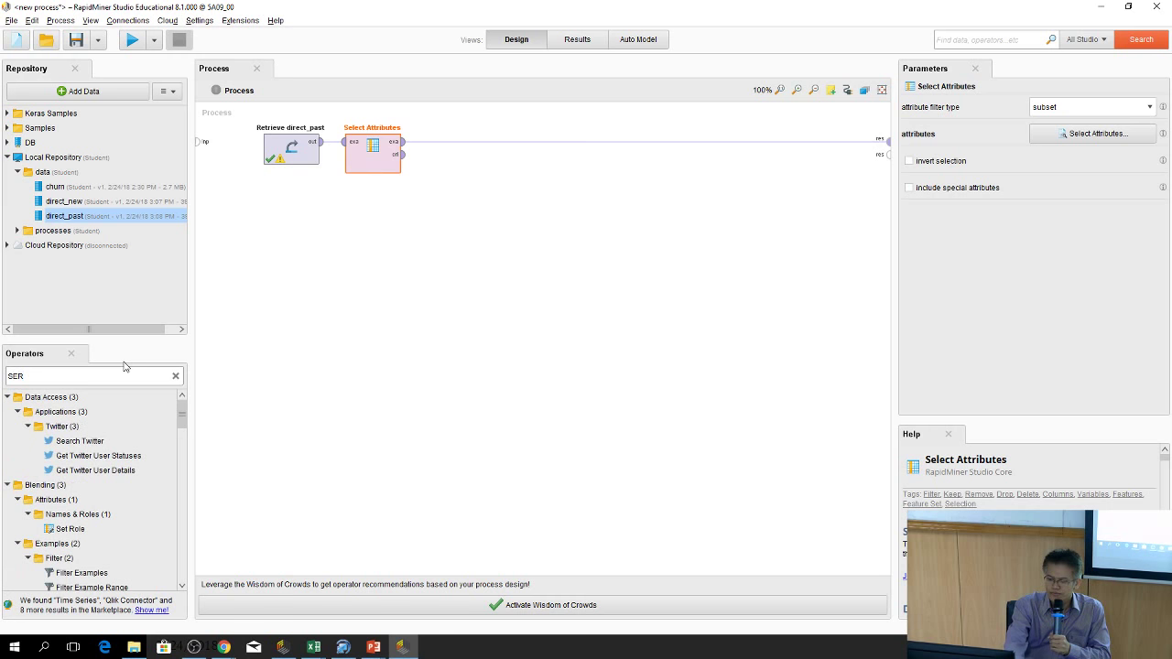
{"action": "key", "text": "BackSpace"}
{"action": "type", "text": "T"}
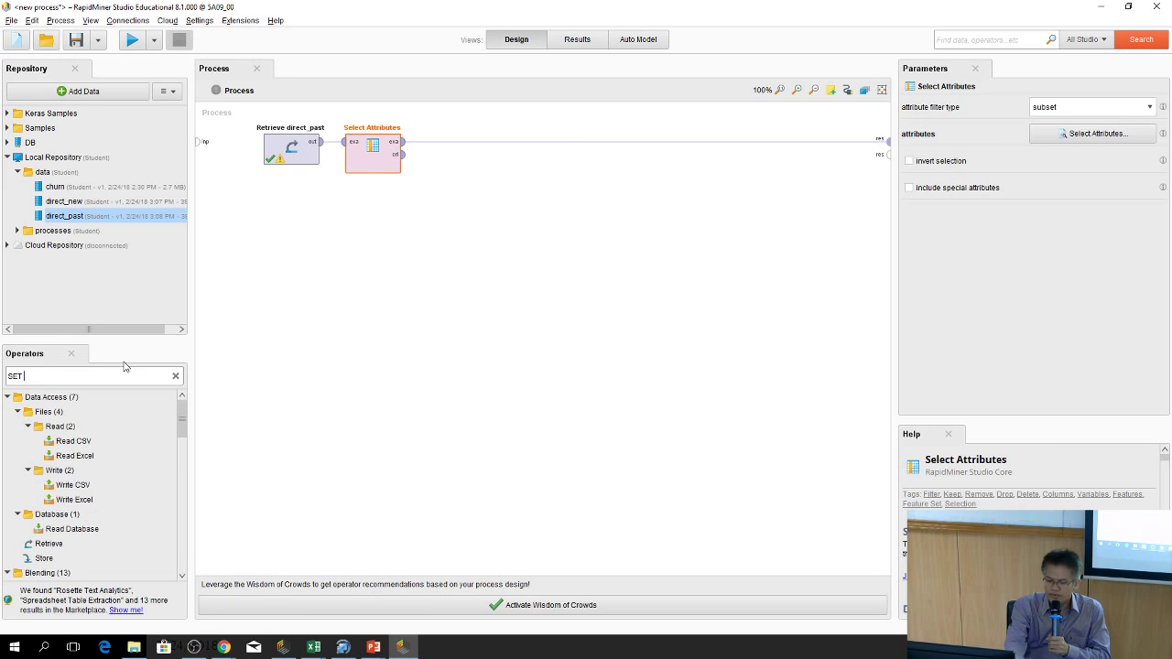
{"action": "type", "text": " ROLE"}
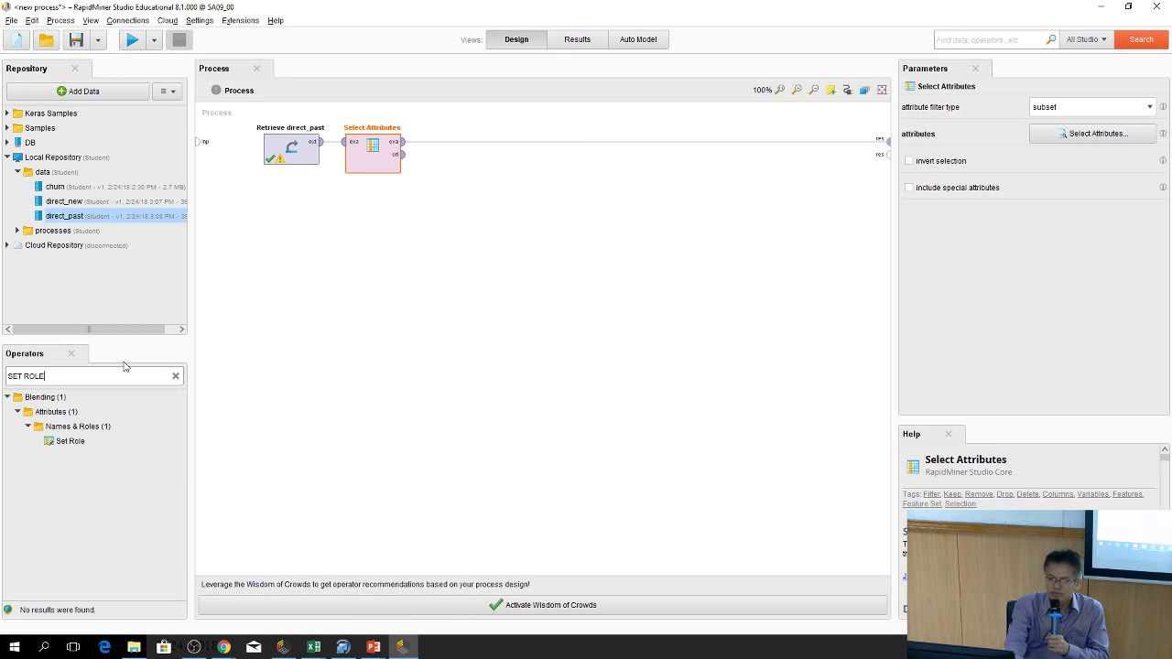
{"action": "left_click_drag", "start_coordinate": [66, 441], "coordinate": [463, 148]}
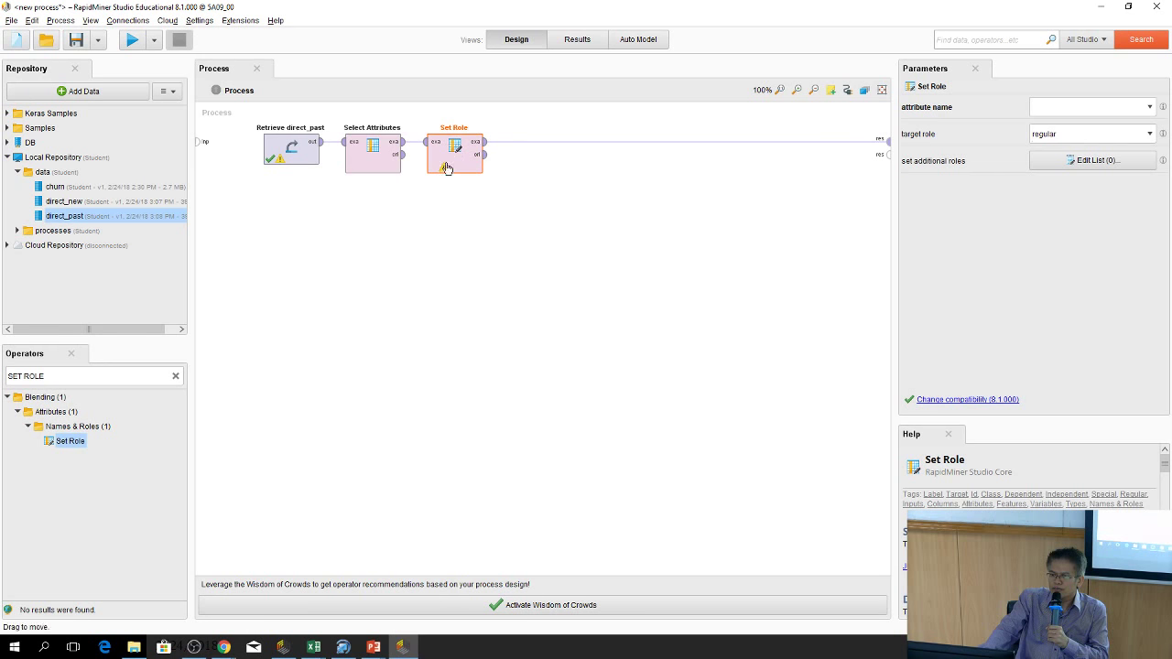
In Set Role, pick Response as the attribute and set its target role to label
{"action": "left_click", "coordinate": [1150, 109]}
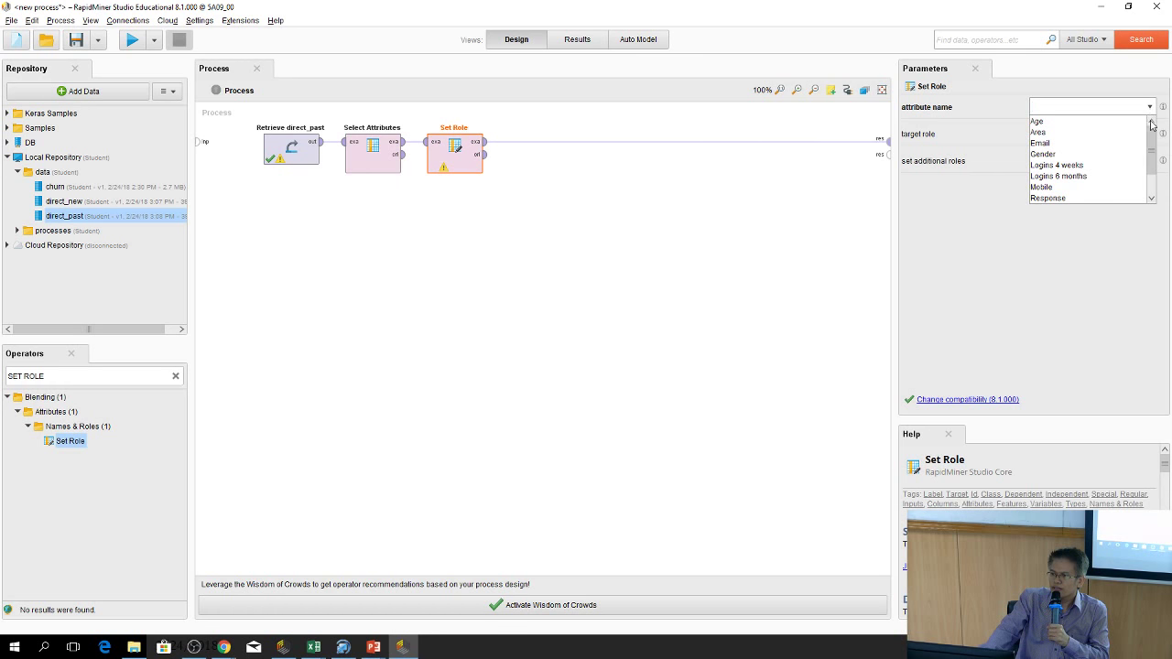
{"action": "scroll", "coordinate": [1150, 146], "scroll_direction": "down", "scroll_amount": 3}
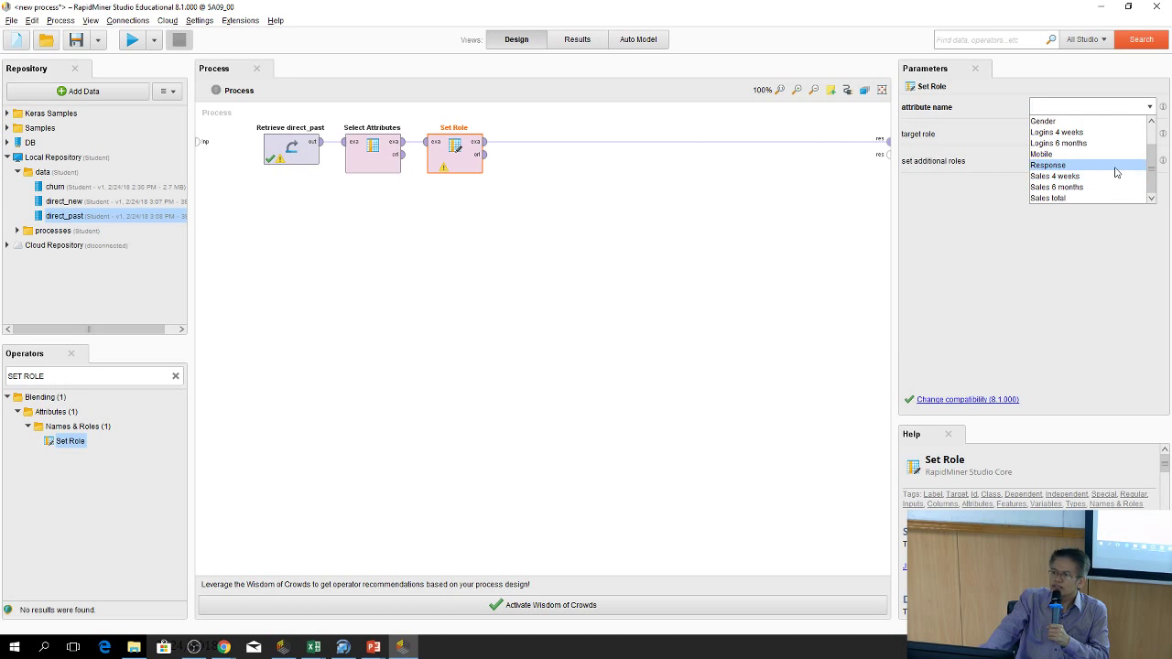
{"action": "left_click", "coordinate": [1115, 167]}
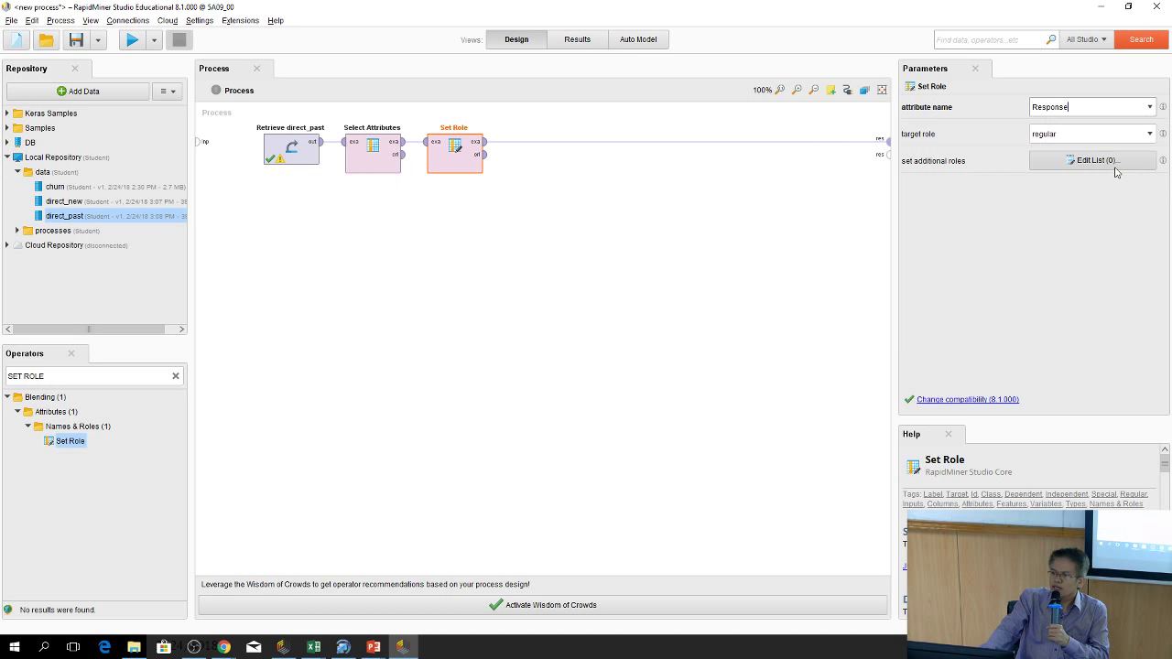
{"action": "left_click", "coordinate": [1149, 134]}
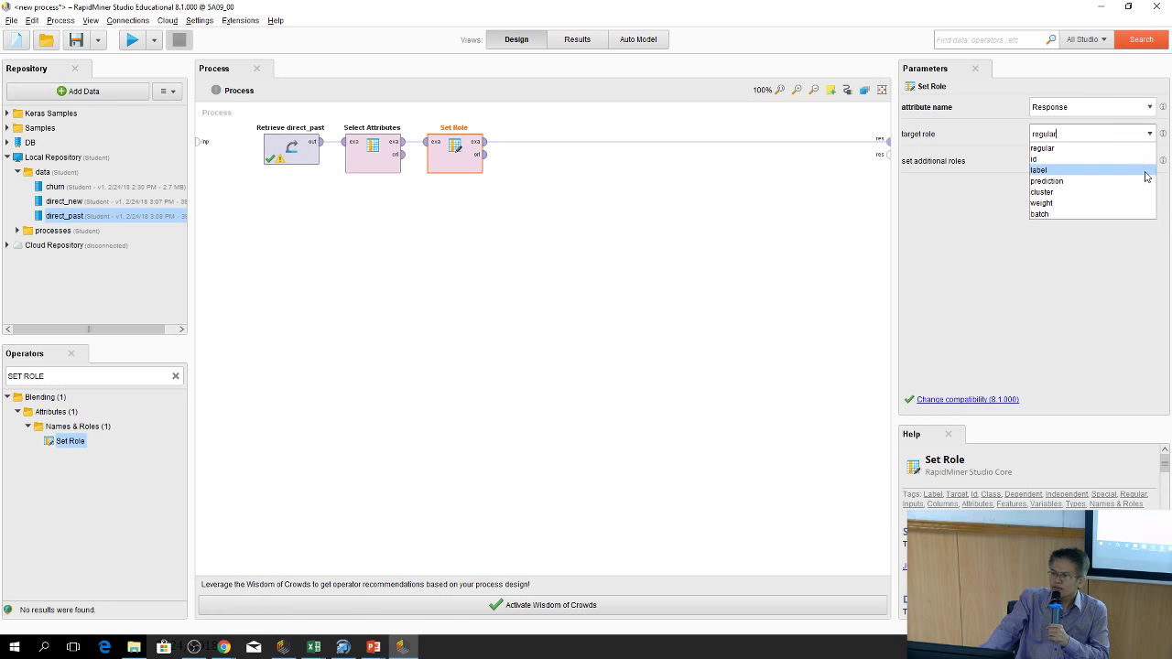
{"action": "left_click", "coordinate": [1144, 160]}
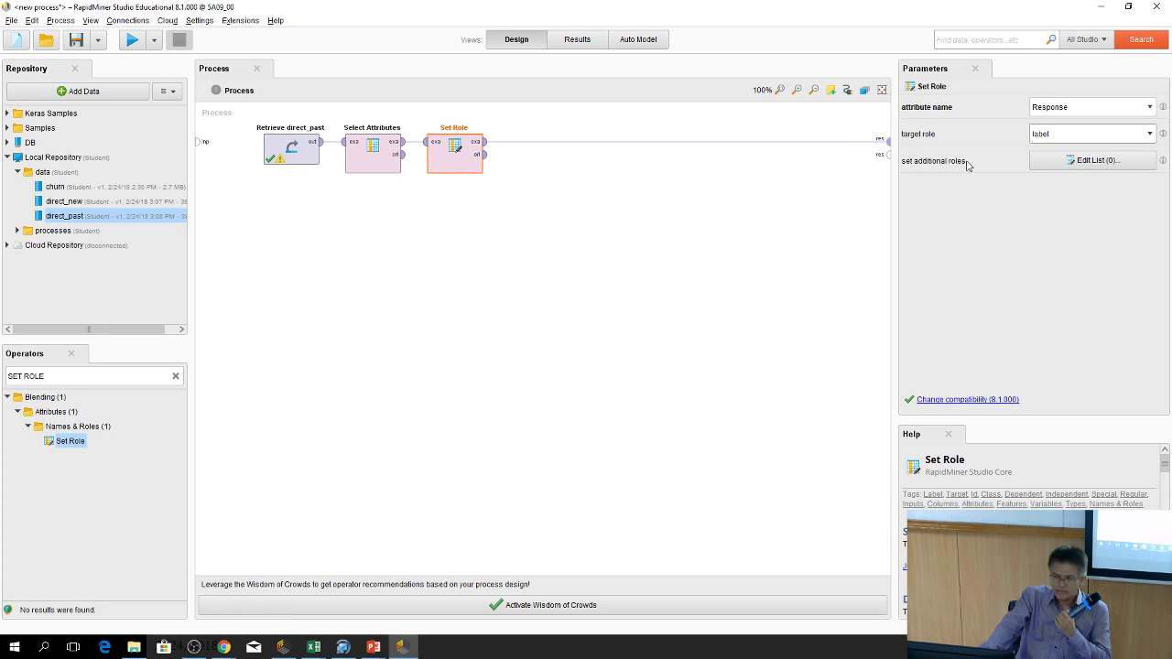
Run the process and view the attribute statistics of the labelled data
{"action": "left_click", "coordinate": [134, 43]}
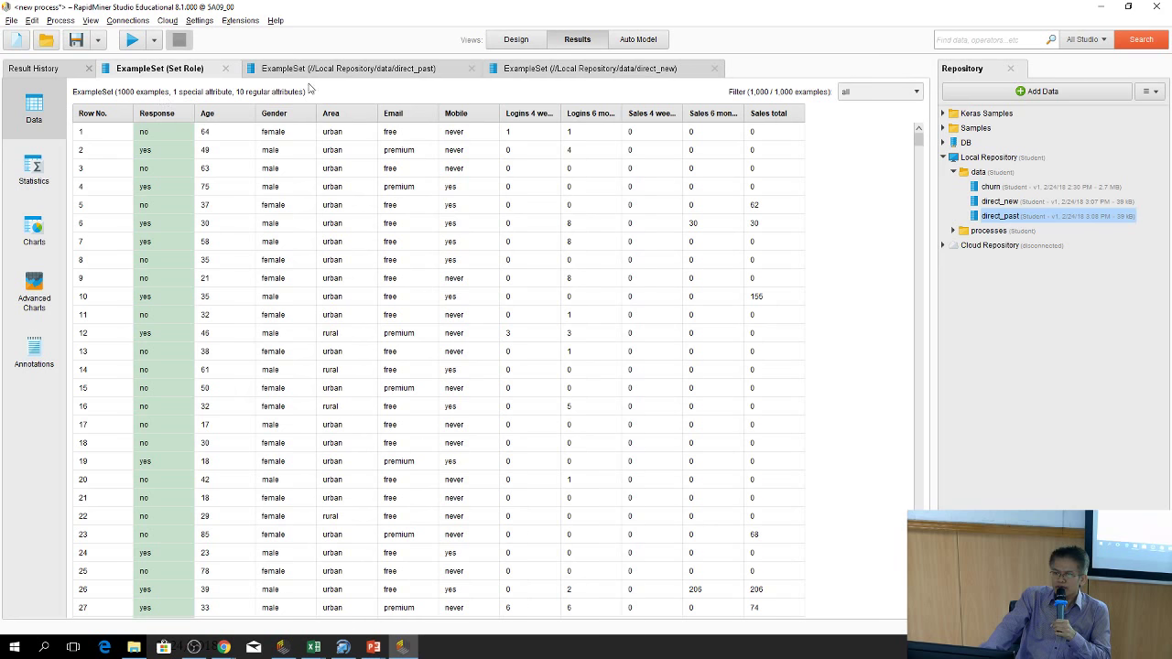
{"action": "left_click", "coordinate": [513, 41]}
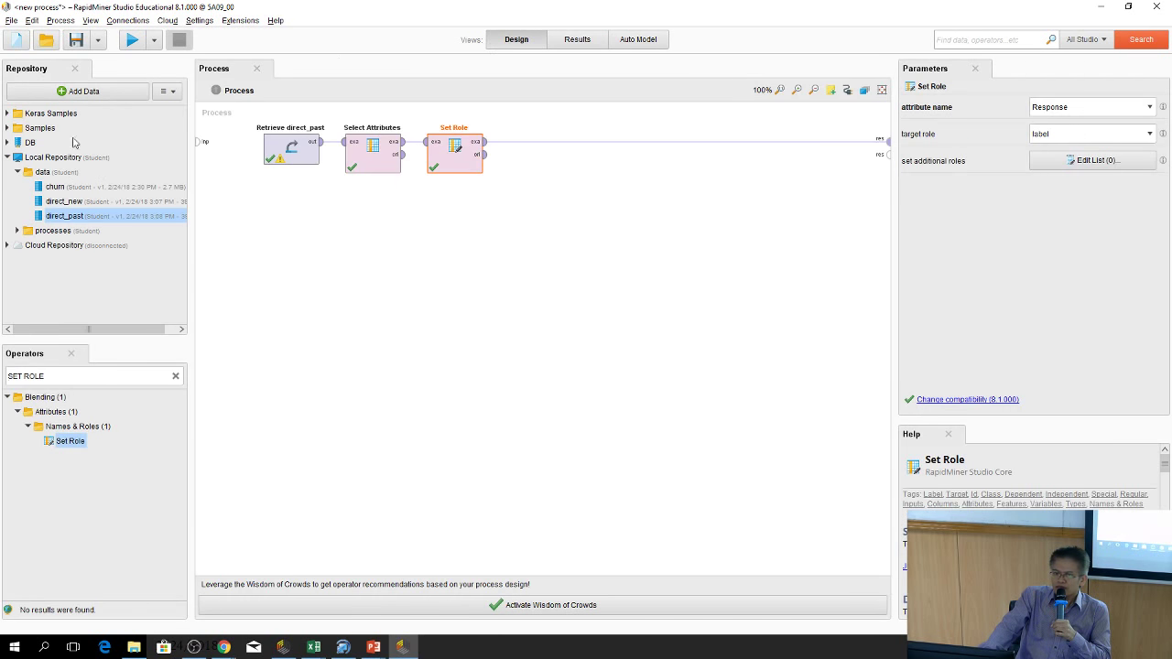
{"action": "left_click", "coordinate": [575, 44]}
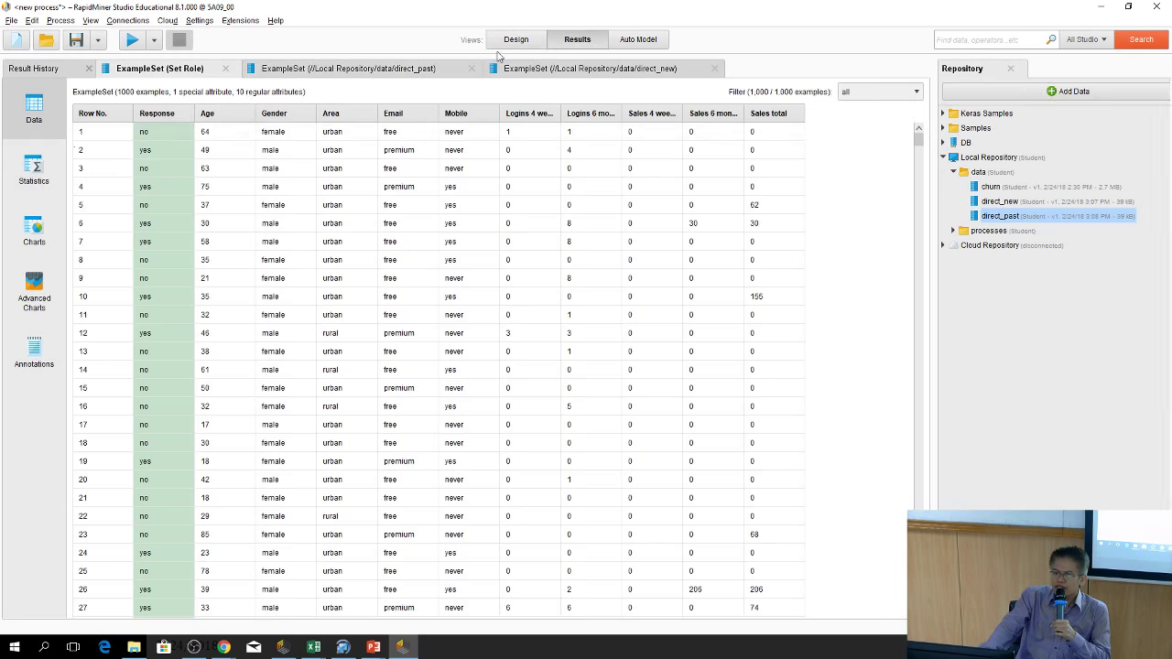
{"action": "left_click", "coordinate": [43, 163]}
Display the data as a Density chart, then go back to Design
{"action": "left_click", "coordinate": [42, 236]}
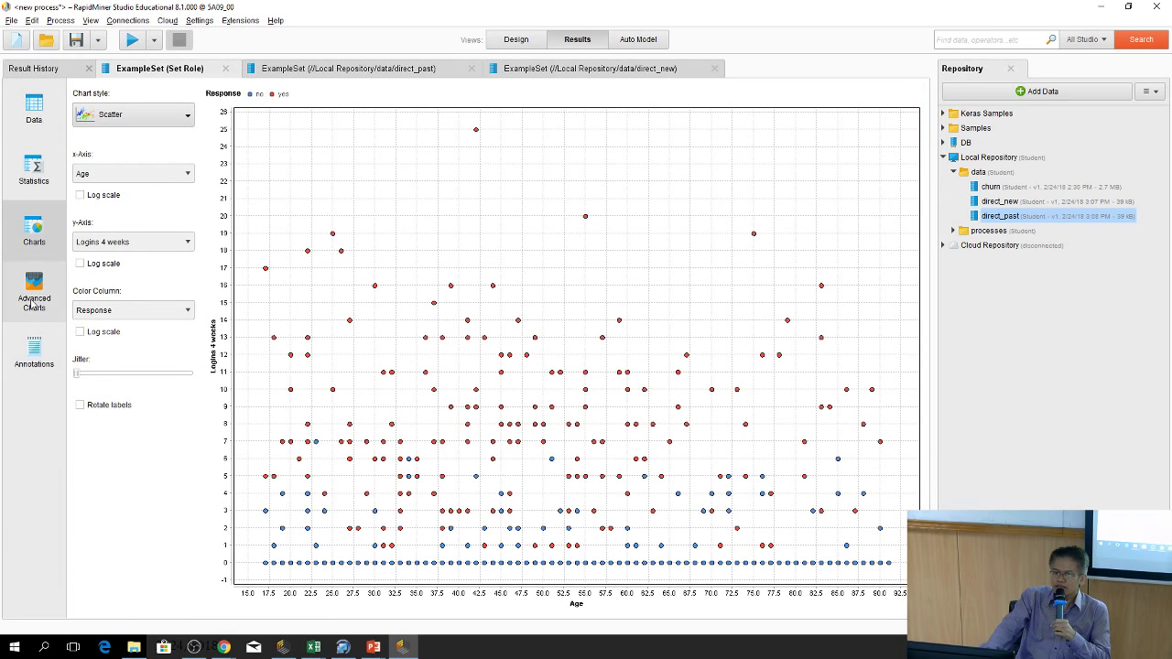
{"action": "left_click", "coordinate": [137, 115]}
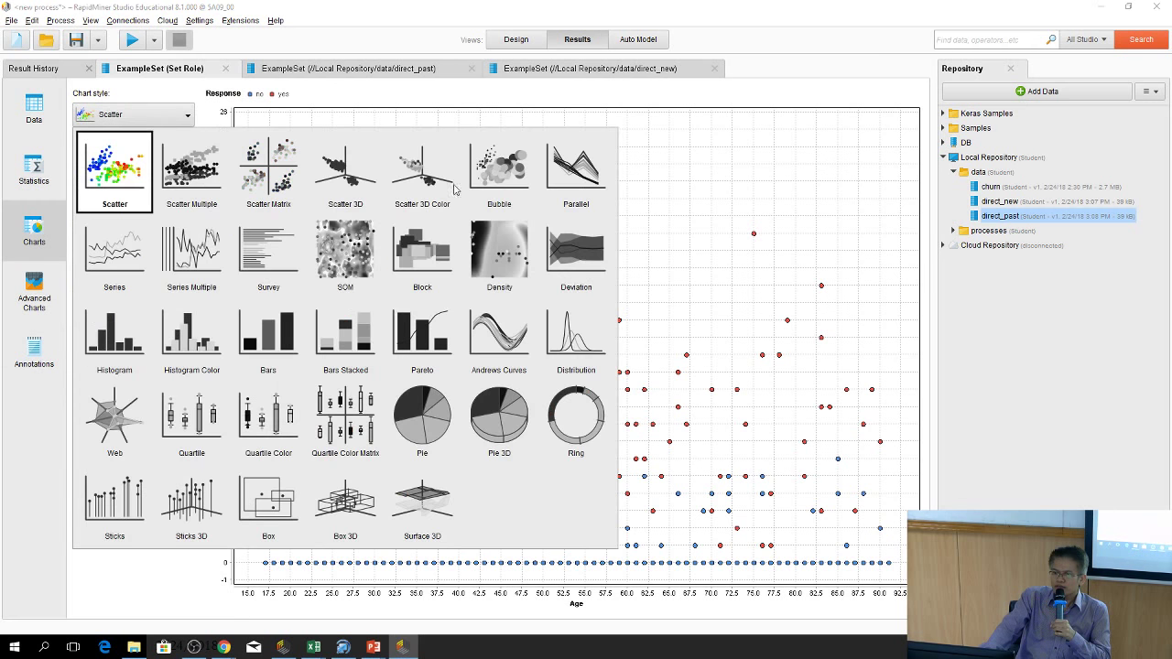
{"action": "left_click", "coordinate": [508, 252]}
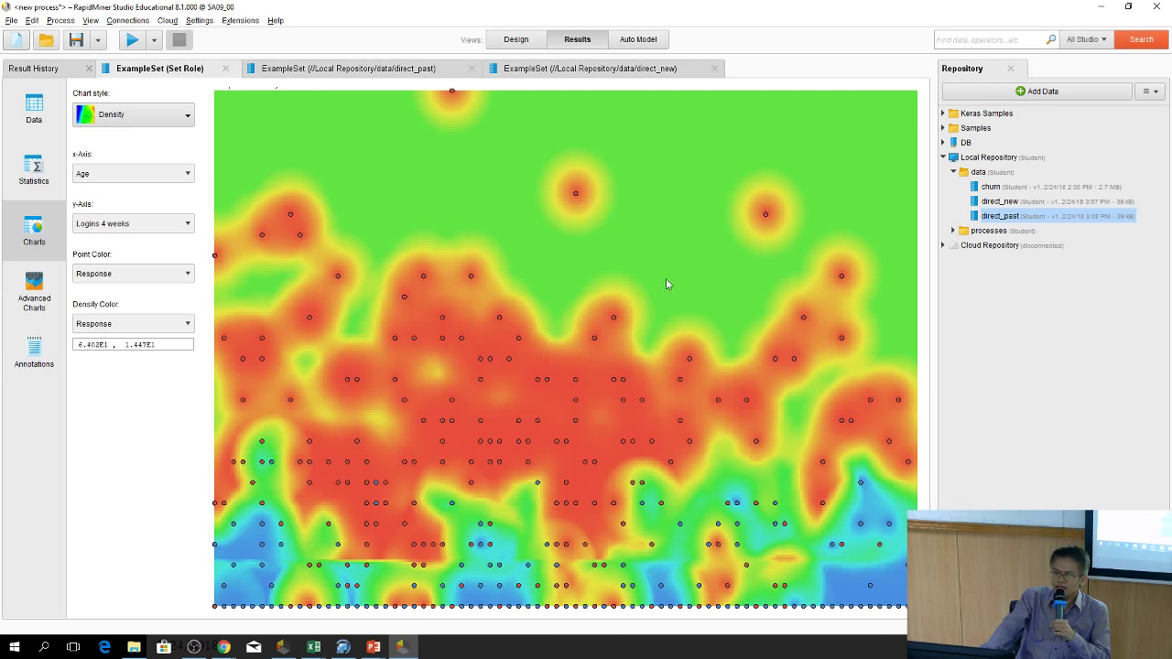
{"action": "left_click", "coordinate": [516, 41]}
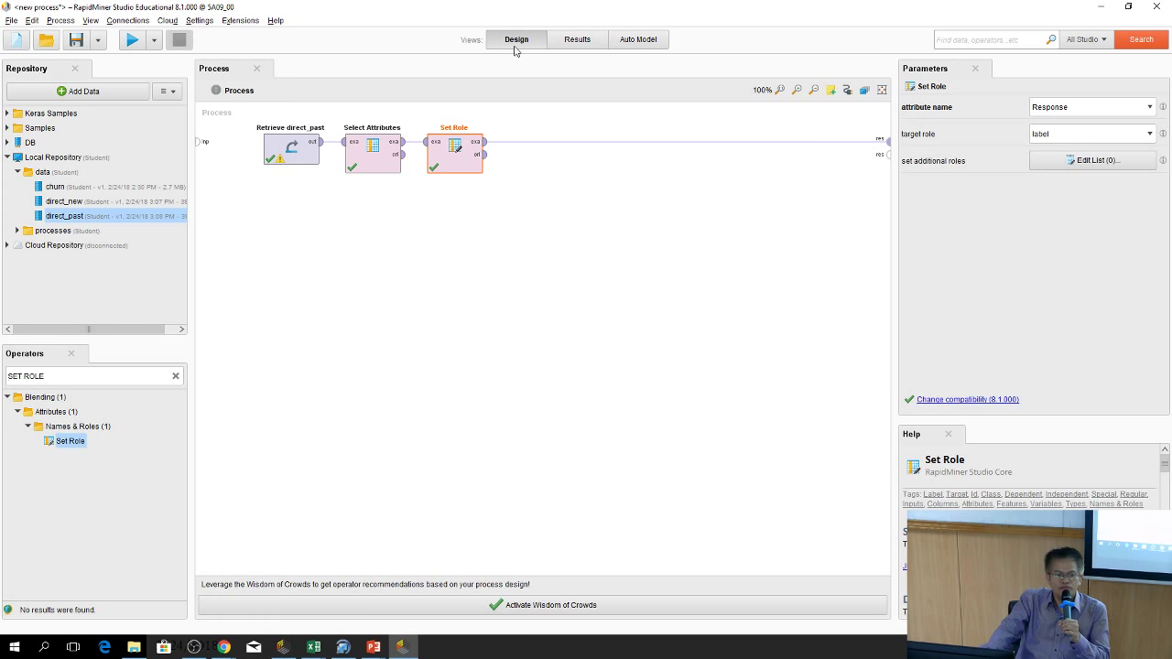
Deselect Set Role, collapse Local Repository, and clear the operator search box
{"action": "left_click", "coordinate": [510, 261]}
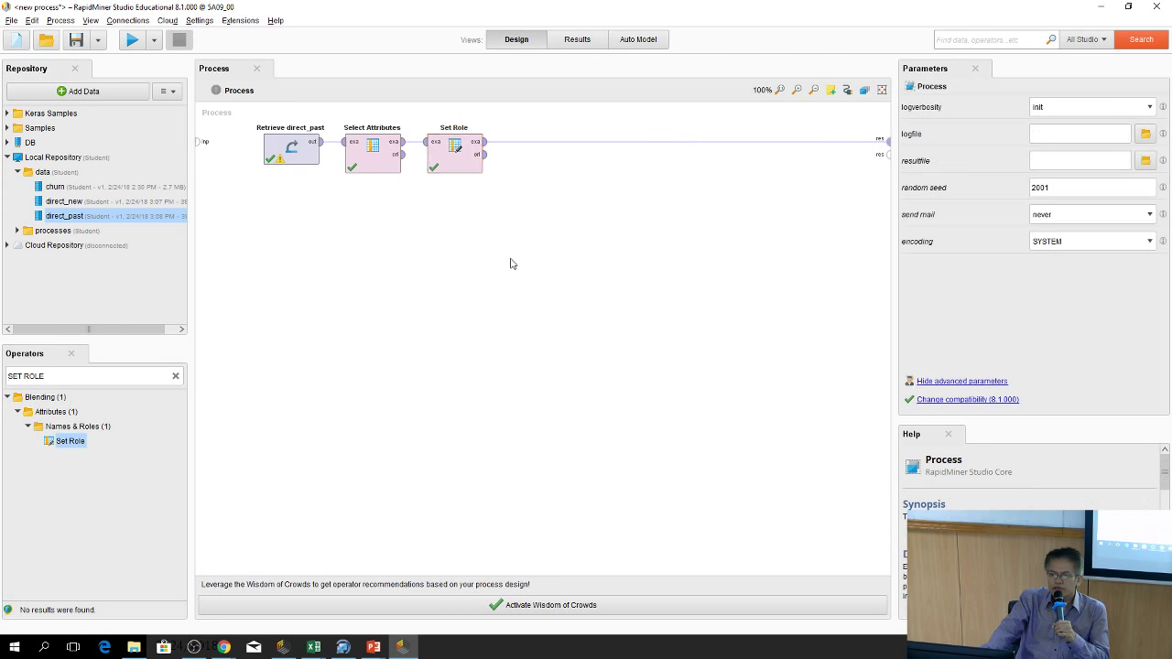
{"action": "left_click", "coordinate": [457, 159]}
{"action": "left_click", "coordinate": [651, 332]}
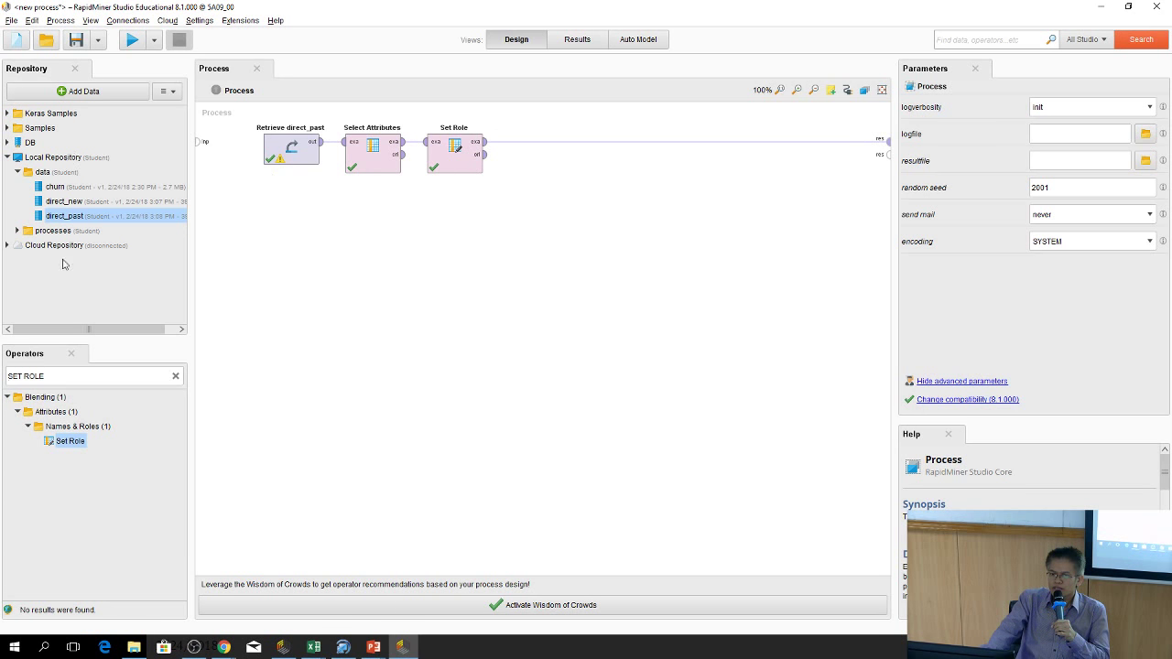
{"action": "left_click", "coordinate": [8, 157]}
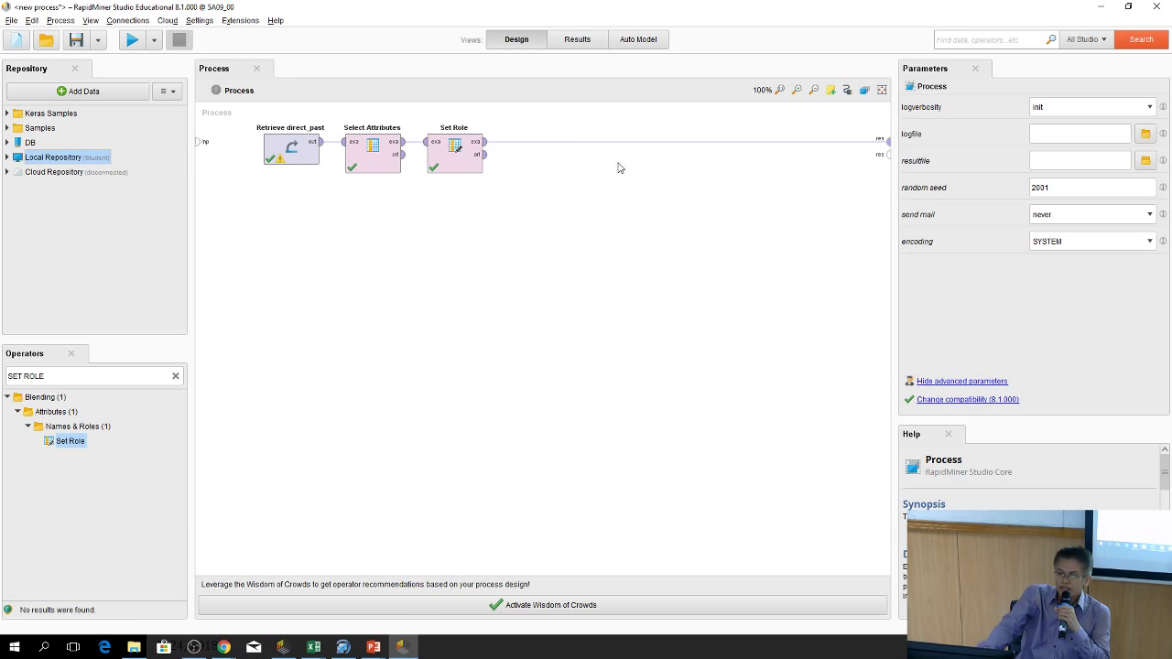
{"action": "left_click", "coordinate": [175, 376]}
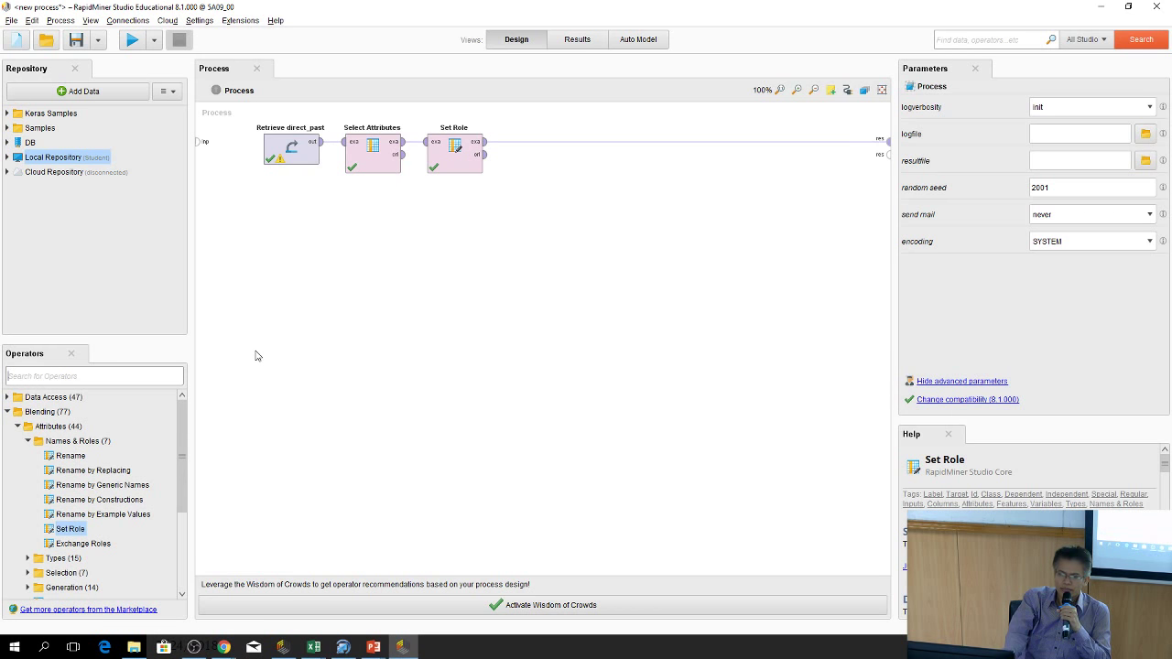
{"action": "left_click", "coordinate": [147, 378]}
Search 'WEIGHT' and place Weight by Information Gain on the wire after Set Role
{"action": "type", "text": "E"}
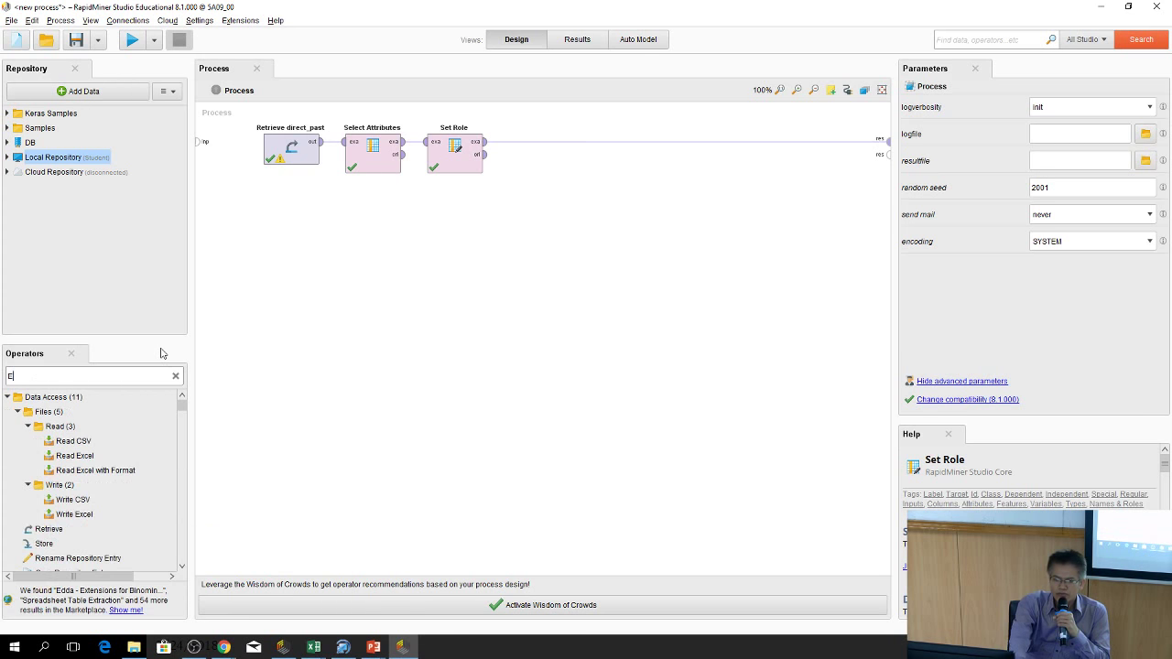
{"action": "key", "text": "BackSpace"}
{"action": "type", "text": "WE"}
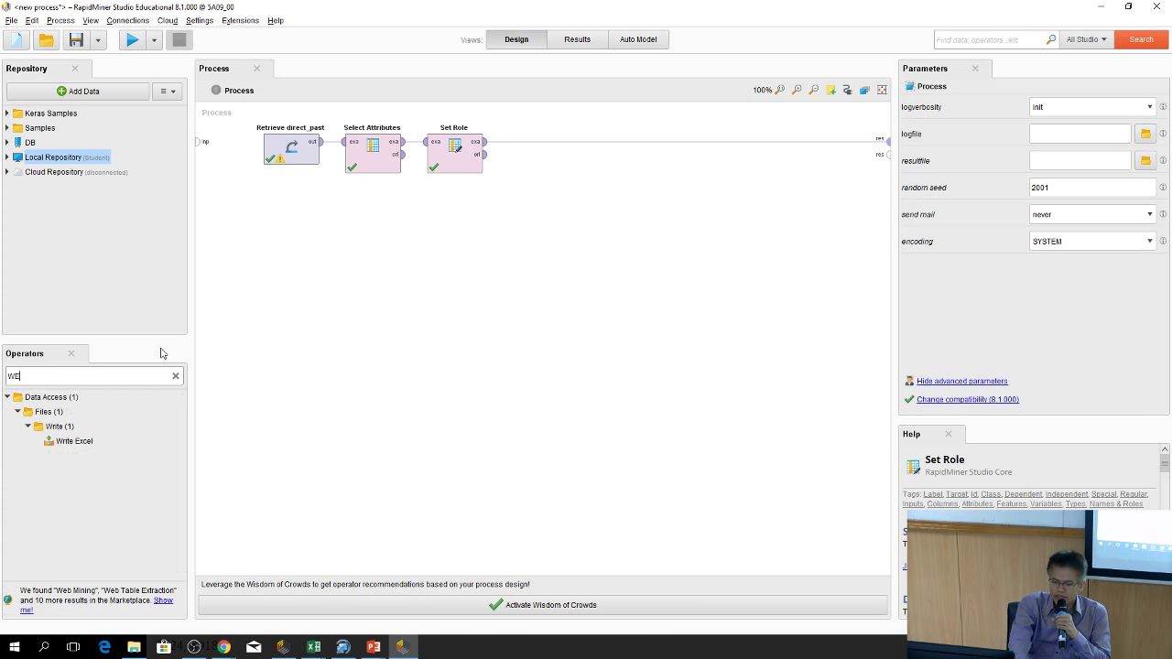
{"action": "type", "text": "IG"}
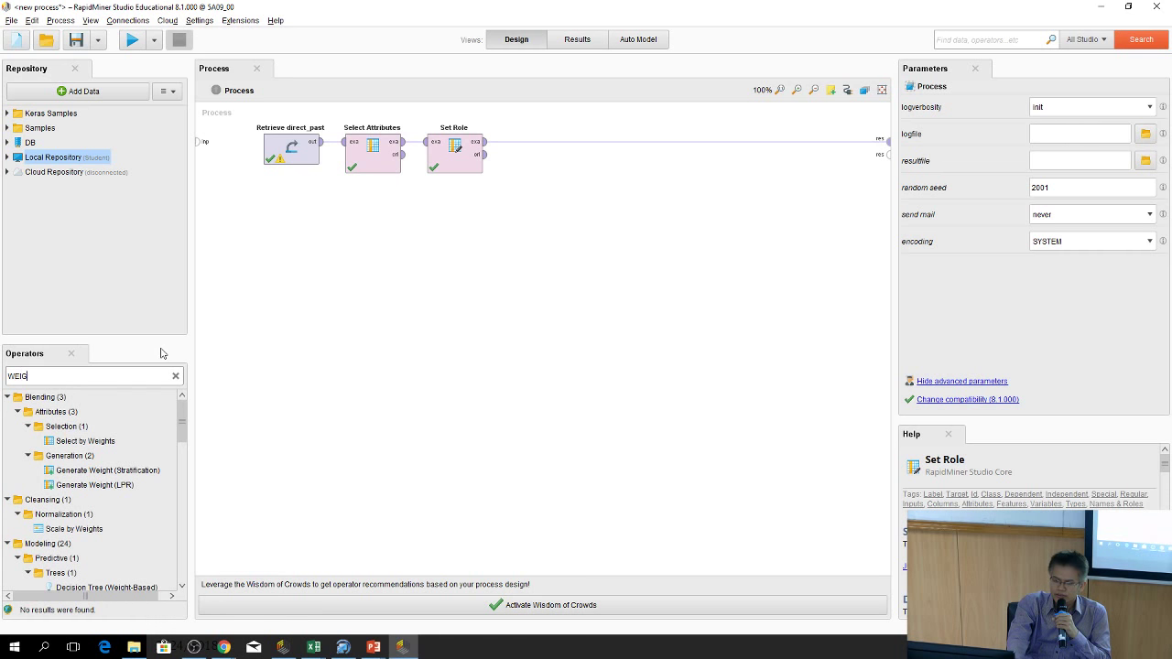
{"action": "type", "text": "HT"}
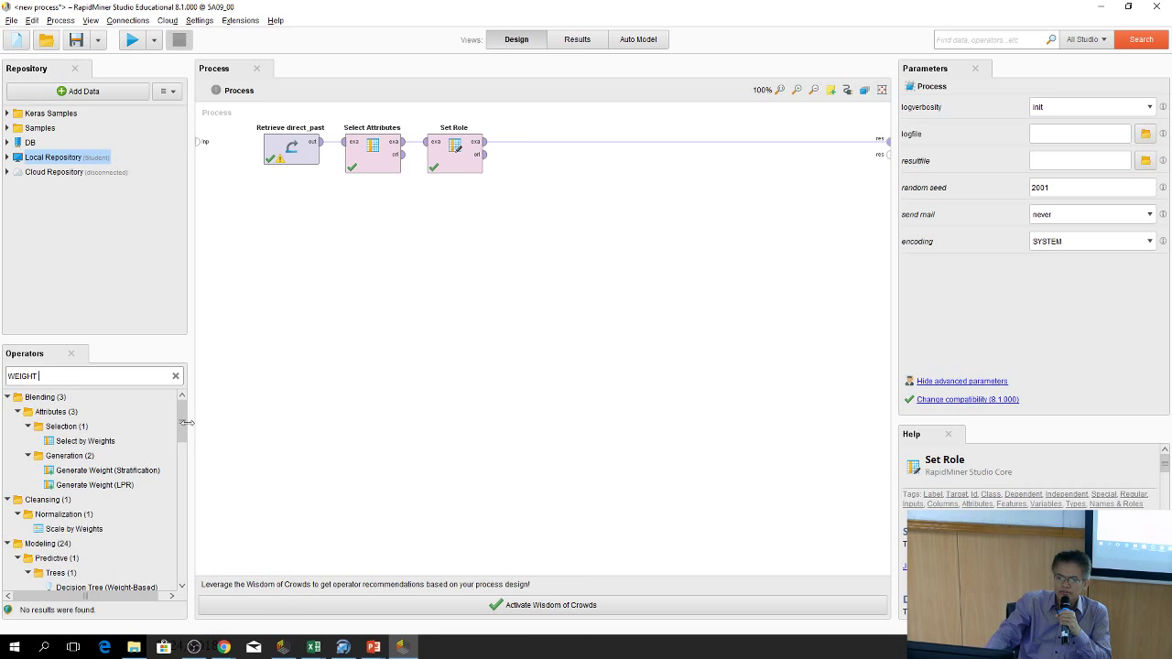
{"action": "left_click_drag", "start_coordinate": [182, 411], "coordinate": [103, 448]}
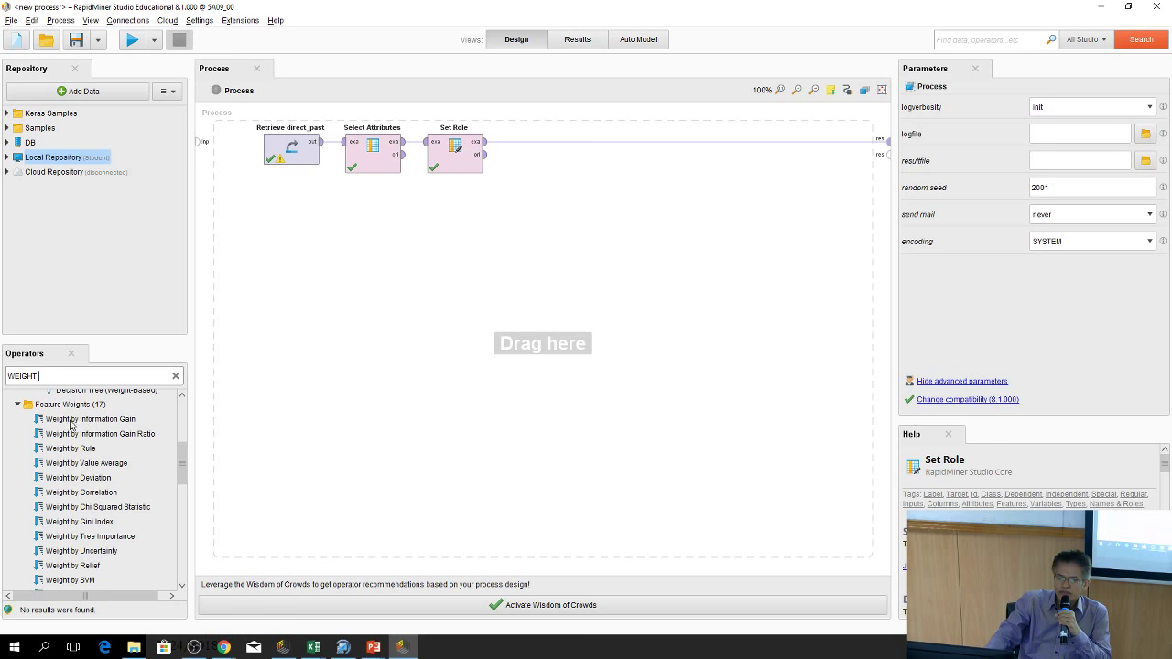
{"action": "left_click", "coordinate": [83, 420]}
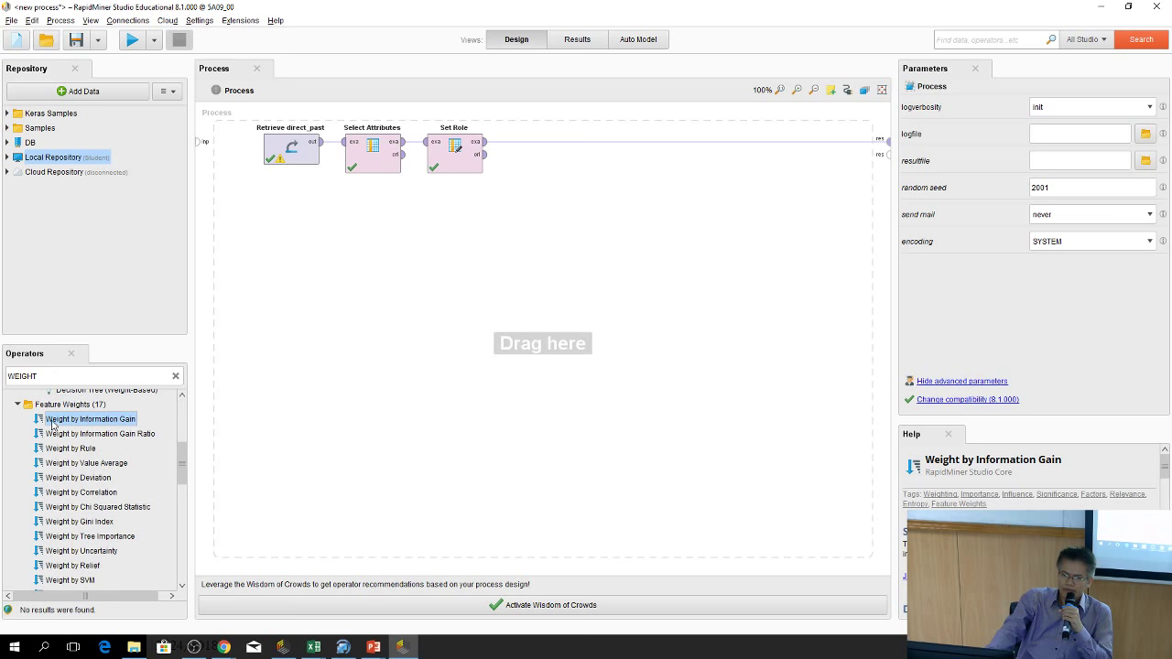
{"action": "left_click_drag", "start_coordinate": [52, 424], "coordinate": [605, 162]}
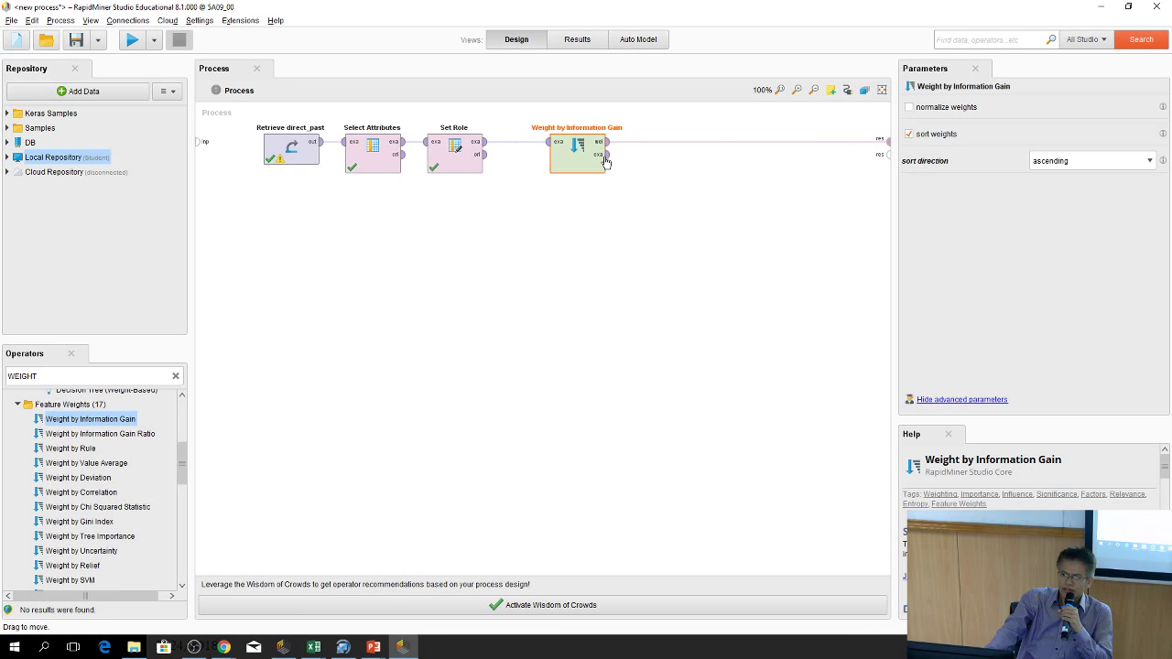
Run the process, review the AttributeWeights table, and go back to Design
{"action": "left_click", "coordinate": [137, 44]}
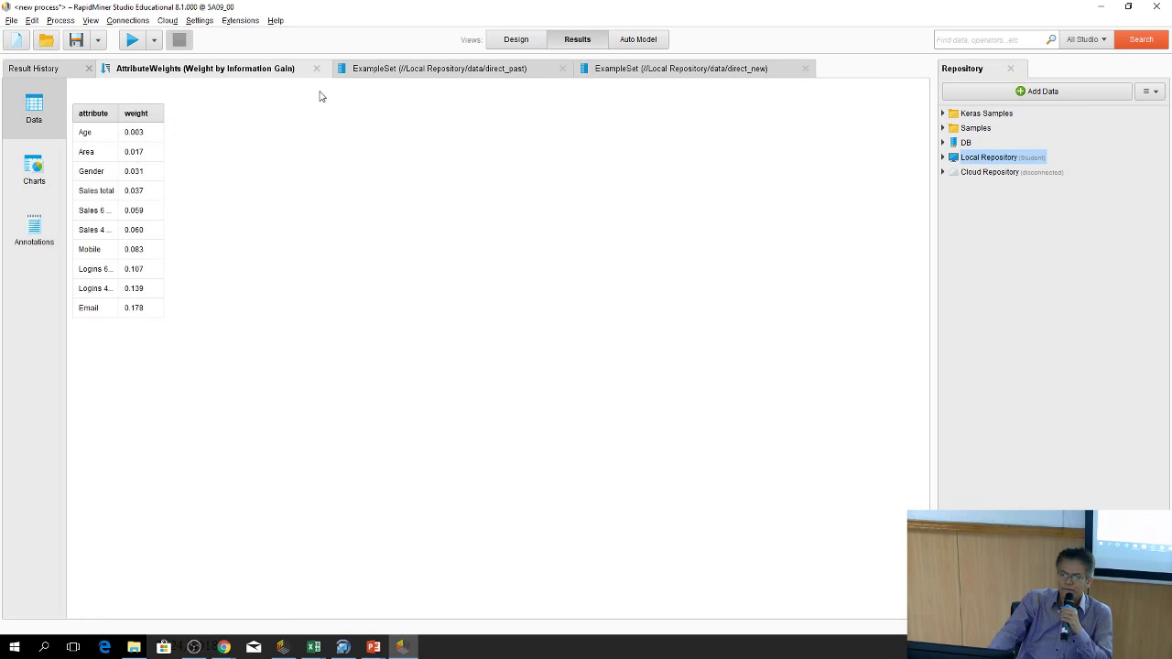
{"action": "left_click", "coordinate": [517, 39]}
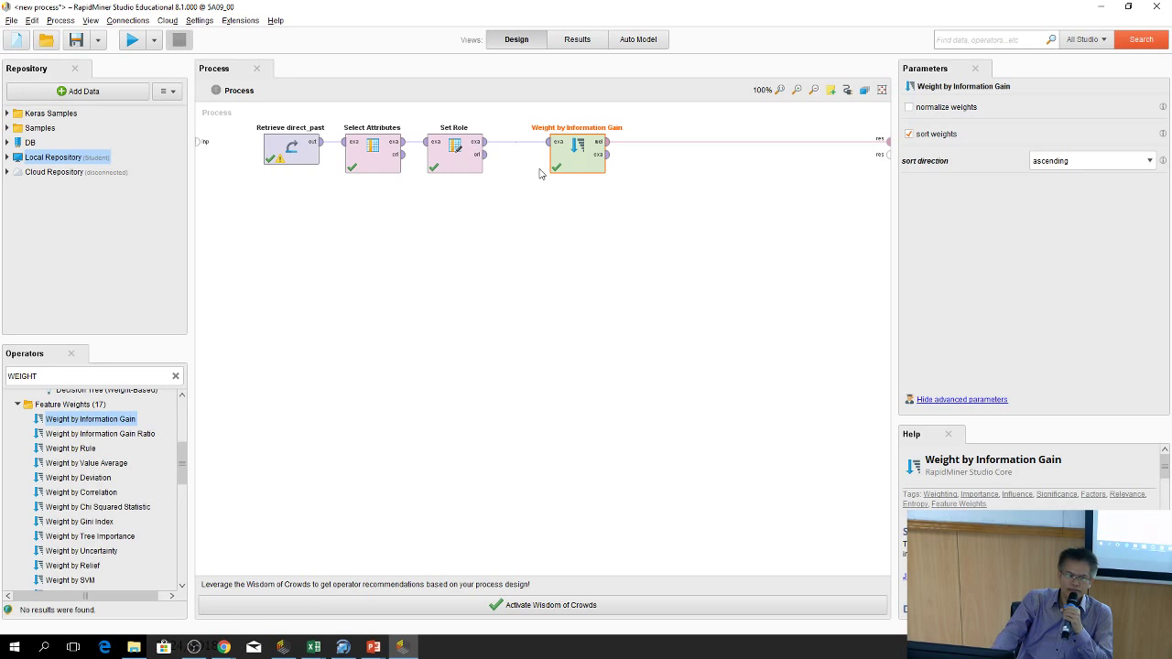
Shift Weight by Information Gain right and add a Cross Validation operator from search 'cross va'
{"action": "left_click_drag", "start_coordinate": [585, 139], "coordinate": [748, 140]}
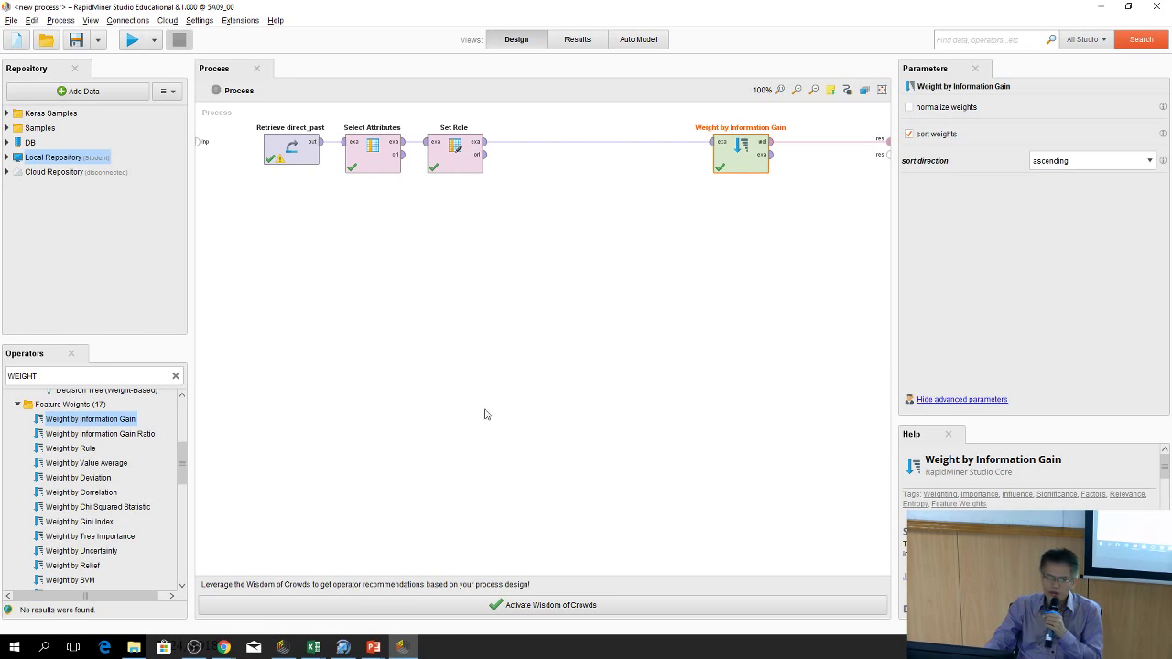
{"action": "left_click_drag", "start_coordinate": [90, 419], "coordinate": [180, 391]}
{"action": "left_click", "coordinate": [176, 377]}
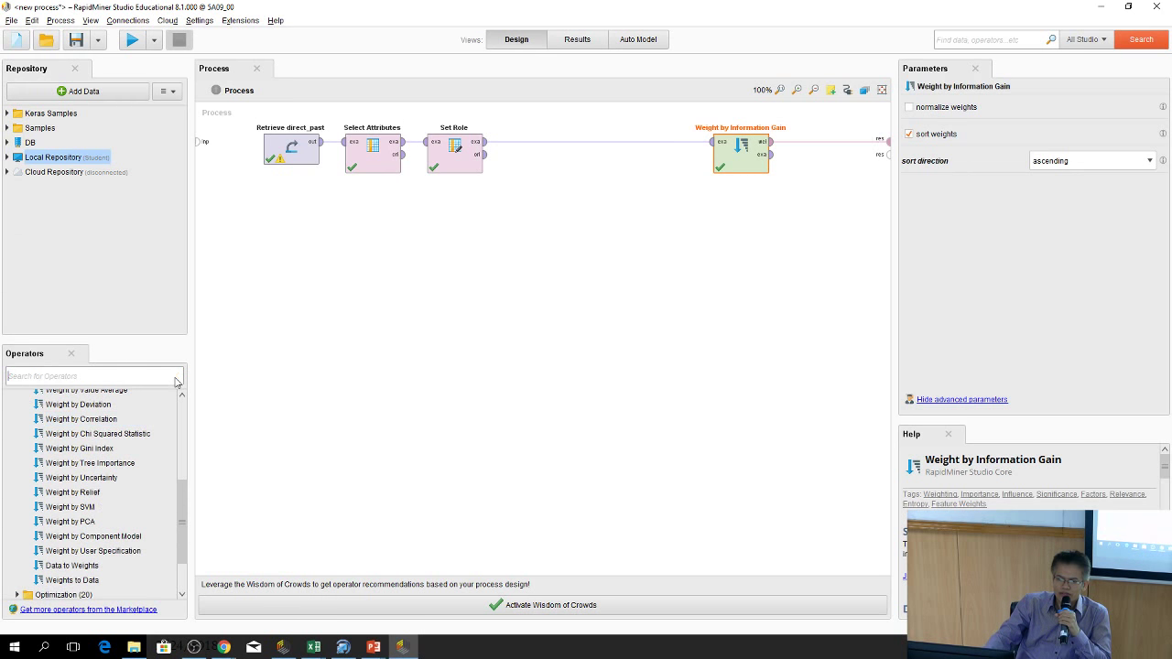
{"action": "type", "text": "cro"}
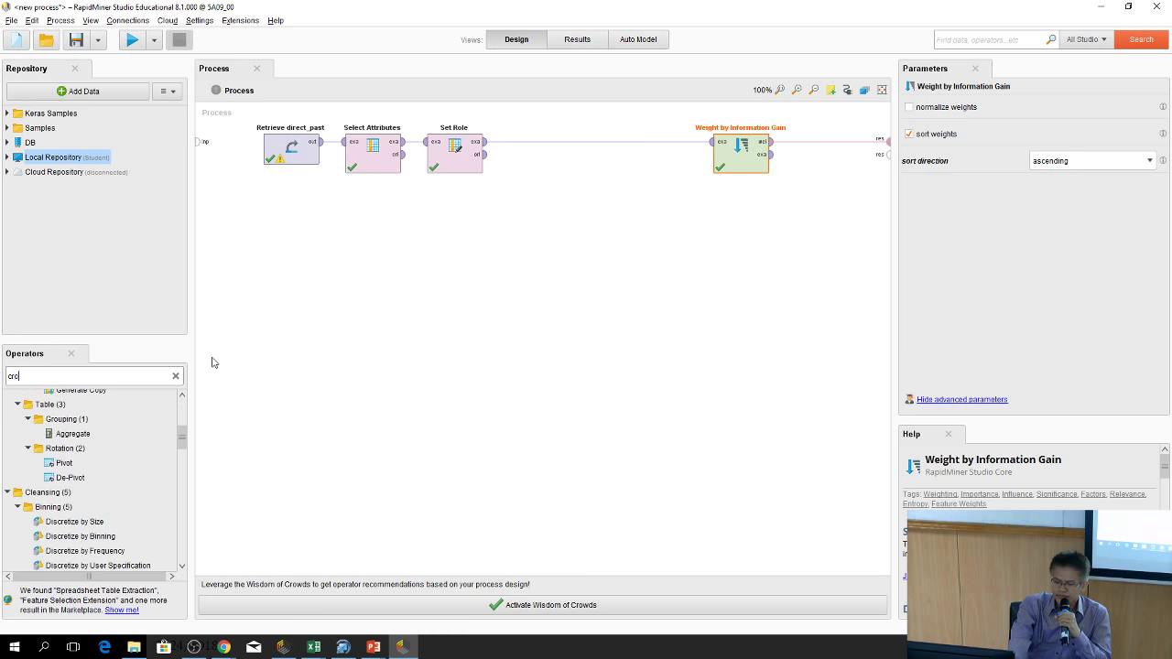
{"action": "type", "text": "ss vali"}
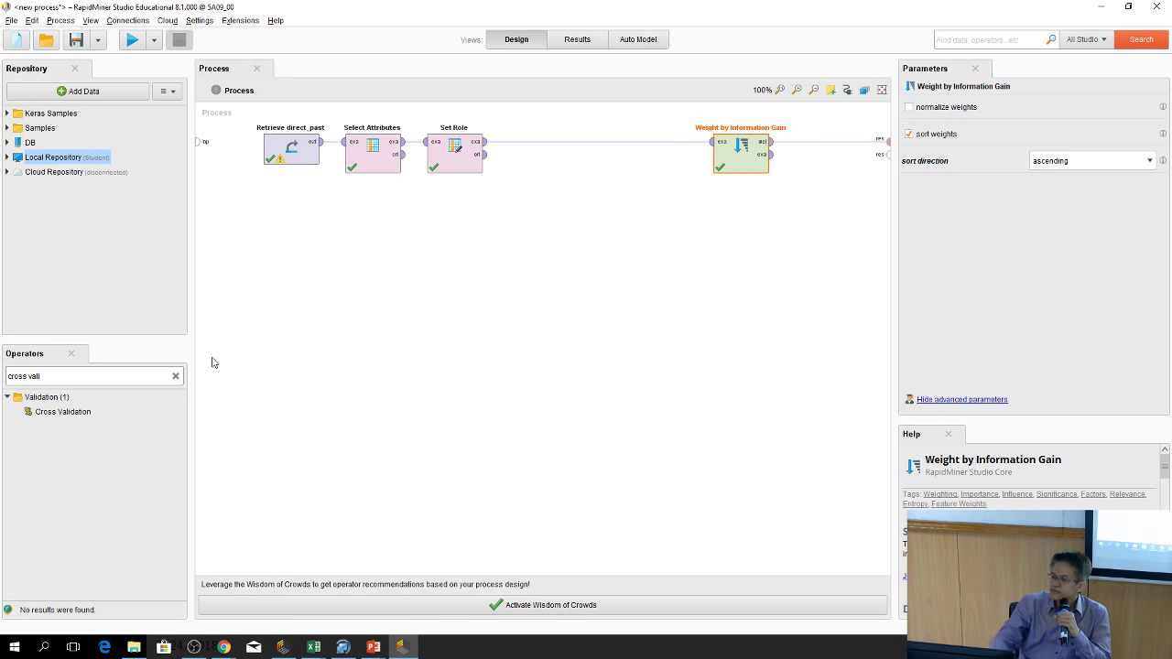
{"action": "left_click_drag", "start_coordinate": [83, 410], "coordinate": [614, 279]}
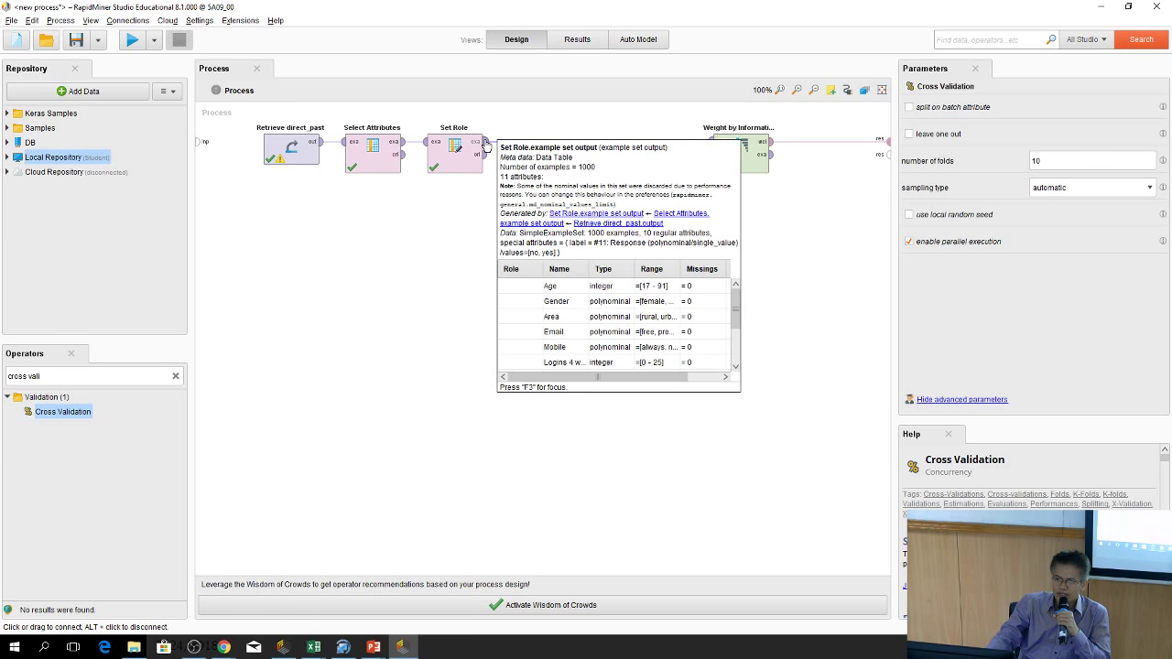
Wire Set Role's output into Cross Validation, inserting a Multiply, and rearrange both operators
{"action": "left_click_drag", "start_coordinate": [486, 146], "coordinate": [588, 236]}
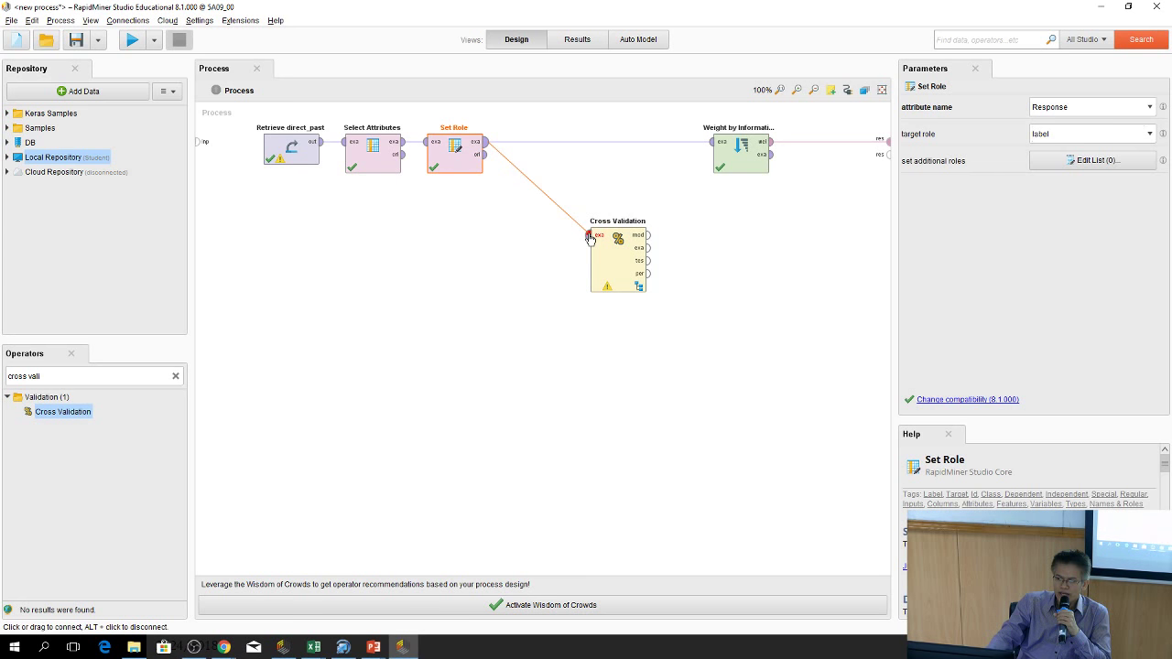
{"action": "left_click", "coordinate": [589, 237]}
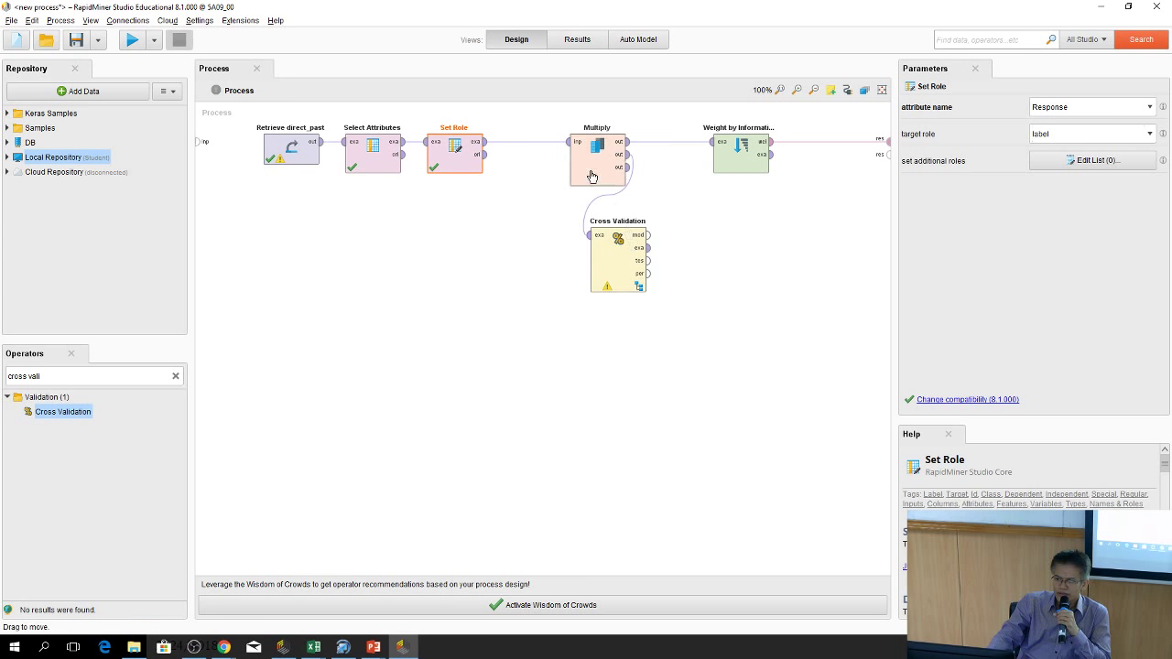
{"action": "left_click_drag", "start_coordinate": [591, 176], "coordinate": [541, 179]}
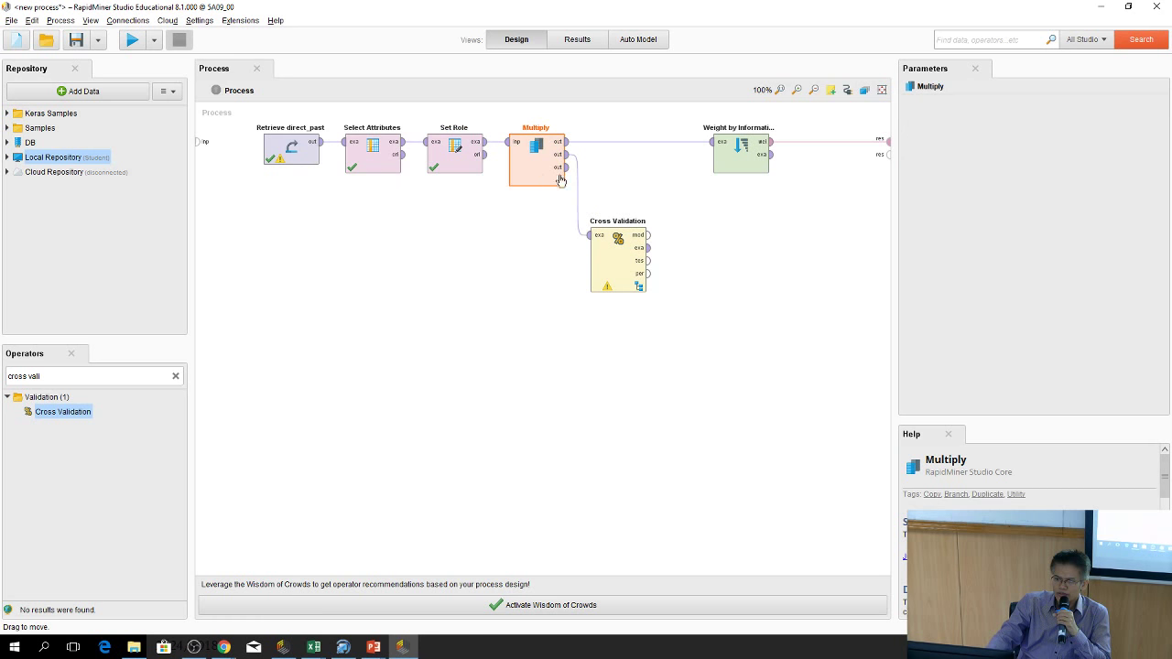
{"action": "left_click", "coordinate": [637, 247]}
{"action": "left_click_drag", "start_coordinate": [691, 279], "coordinate": [737, 316]}
{"action": "left_click", "coordinate": [741, 322]}
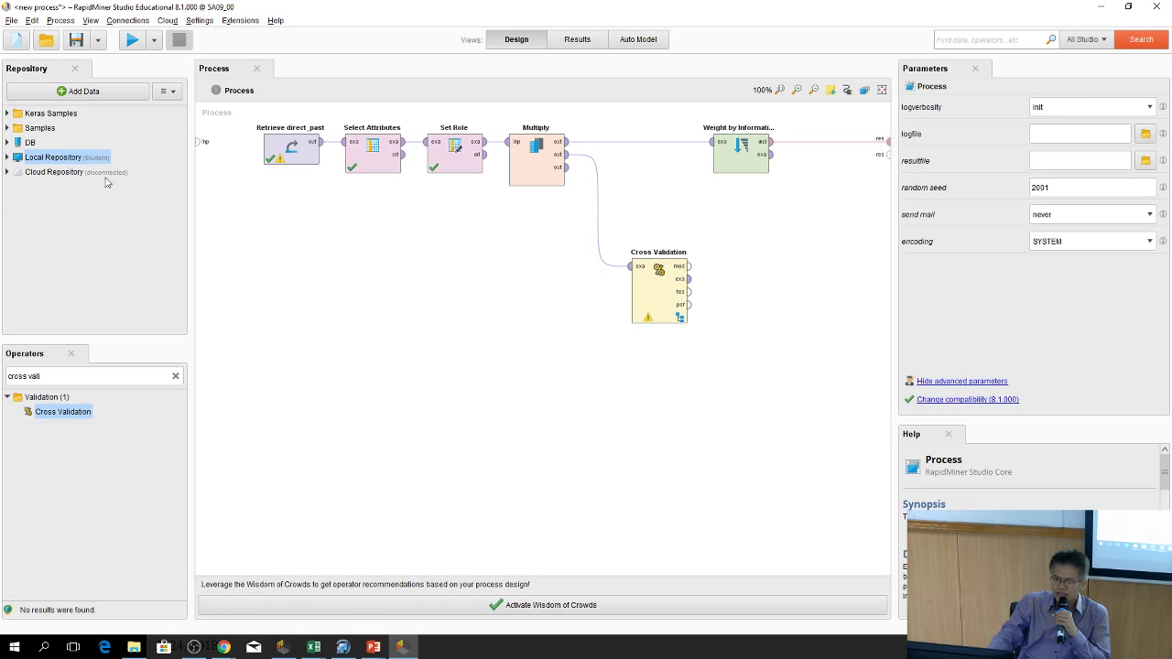
Add an Apply Model operator and feed it Cross Validation's model output
{"action": "left_click", "coordinate": [175, 376]}
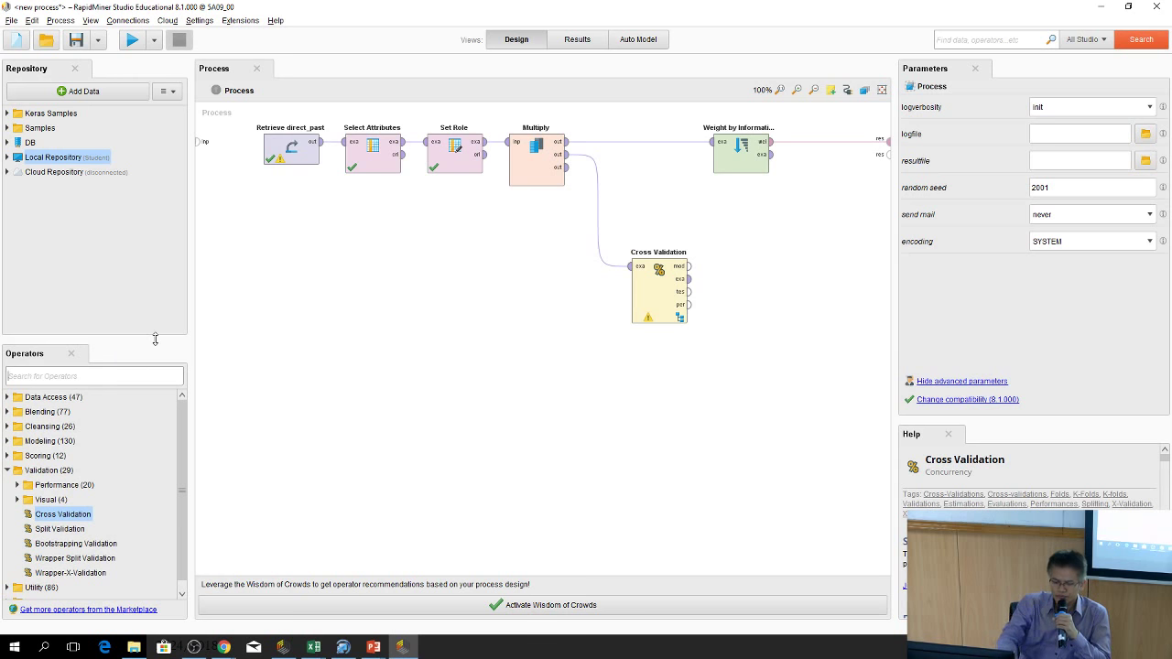
{"action": "type", "text": "appl"}
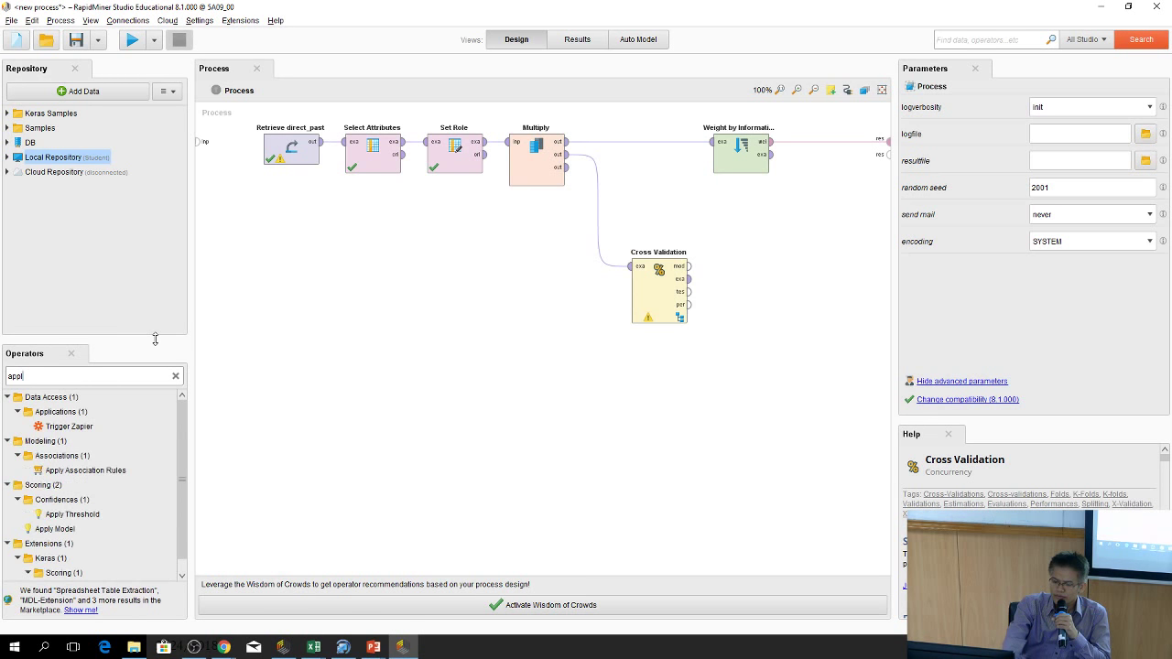
{"action": "type", "text": "y mo"}
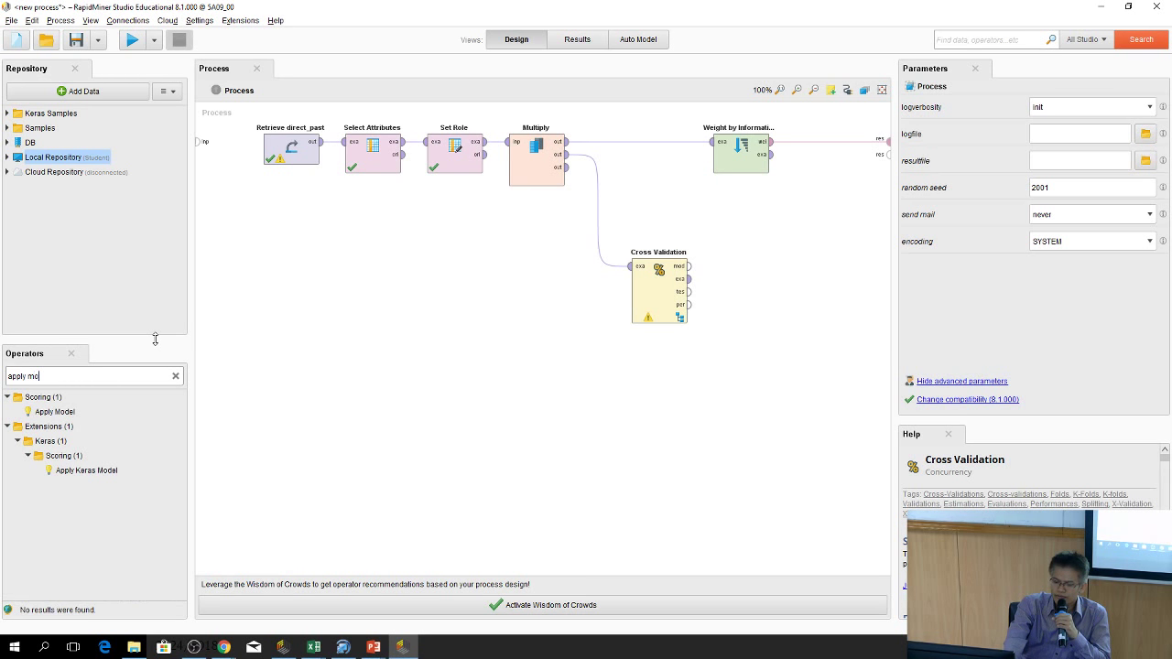
{"action": "type", "text": "del"}
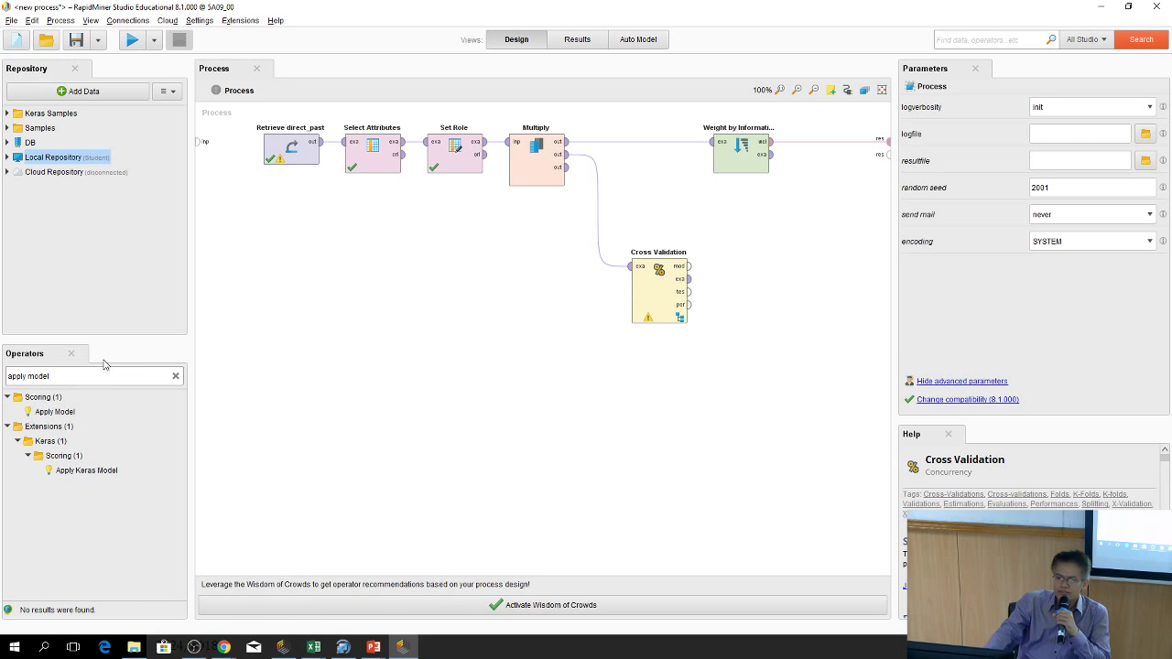
{"action": "left_click_drag", "start_coordinate": [55, 412], "coordinate": [740, 275]}
{"action": "left_click", "coordinate": [689, 266]}
{"action": "left_click", "coordinate": [713, 267]}
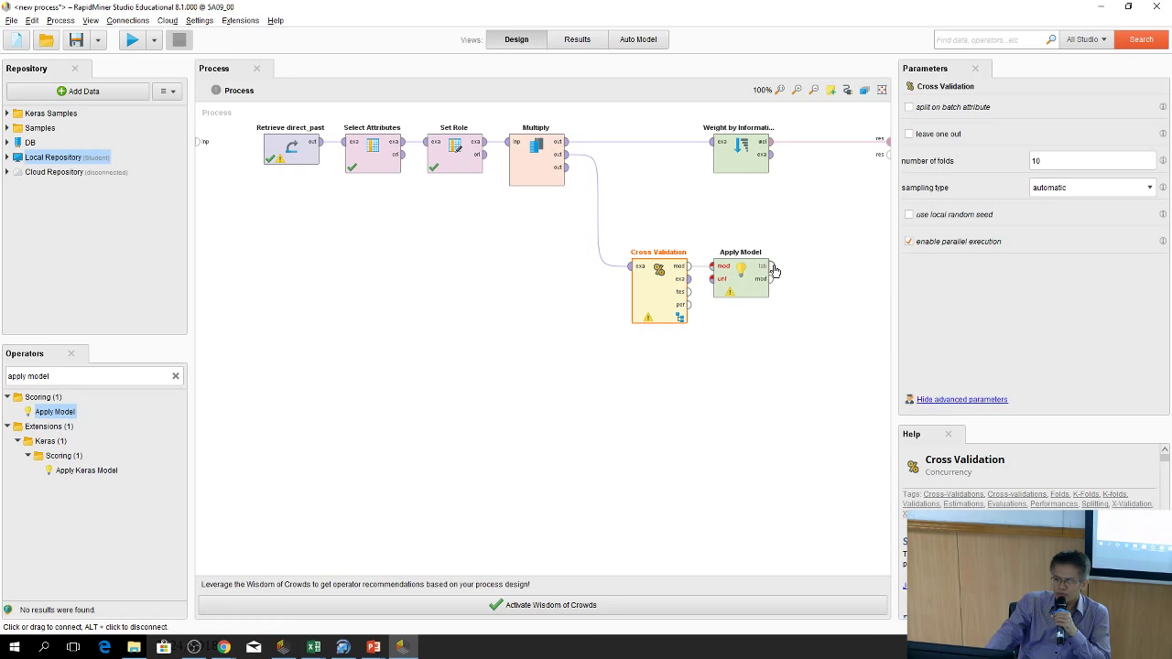
Connect Apply Model's lab and mod outputs to res ports and tidy the layout
{"action": "left_click_drag", "start_coordinate": [771, 267], "coordinate": [885, 152]}
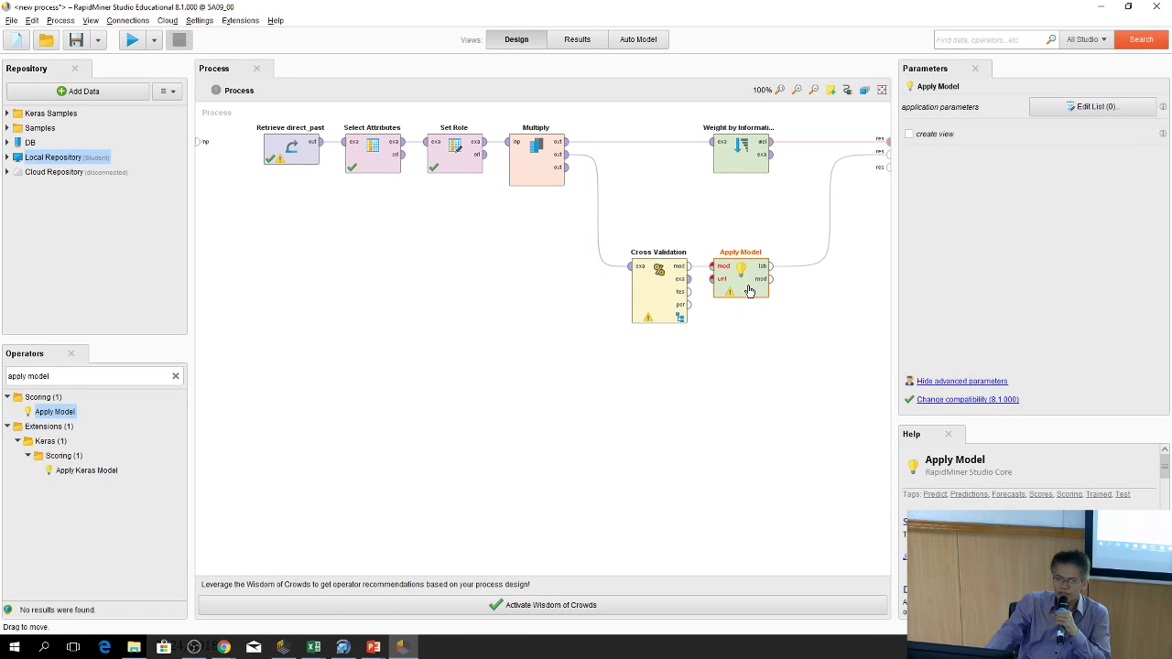
{"action": "left_click_drag", "start_coordinate": [771, 278], "coordinate": [885, 170]}
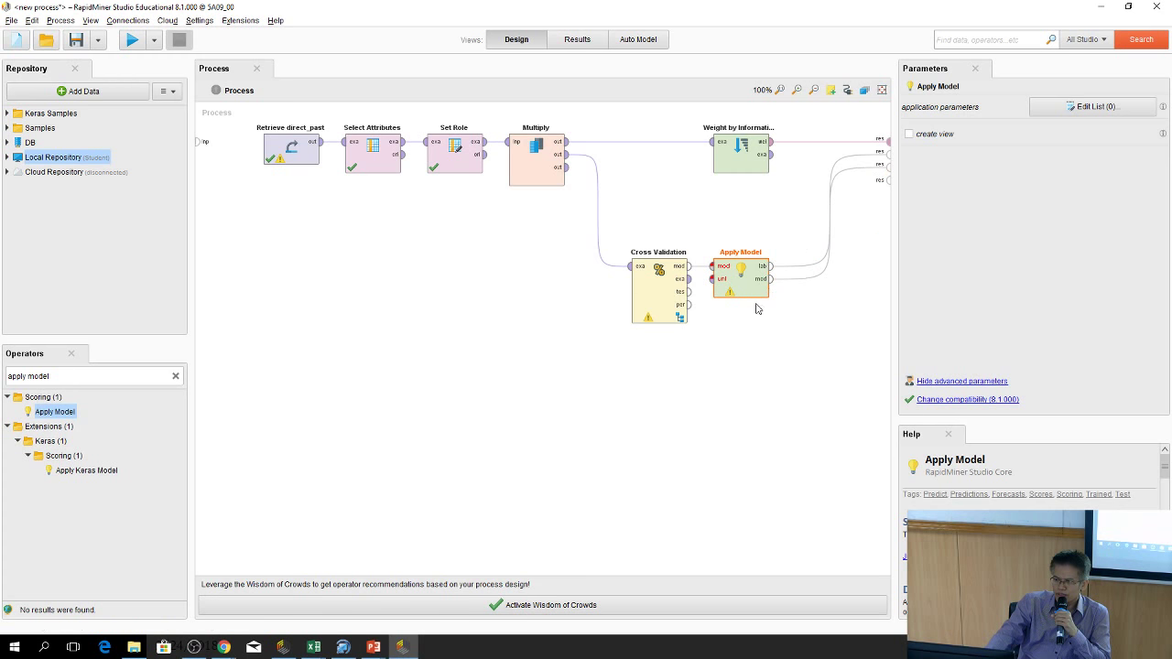
{"action": "left_click_drag", "start_coordinate": [749, 295], "coordinate": [749, 357]}
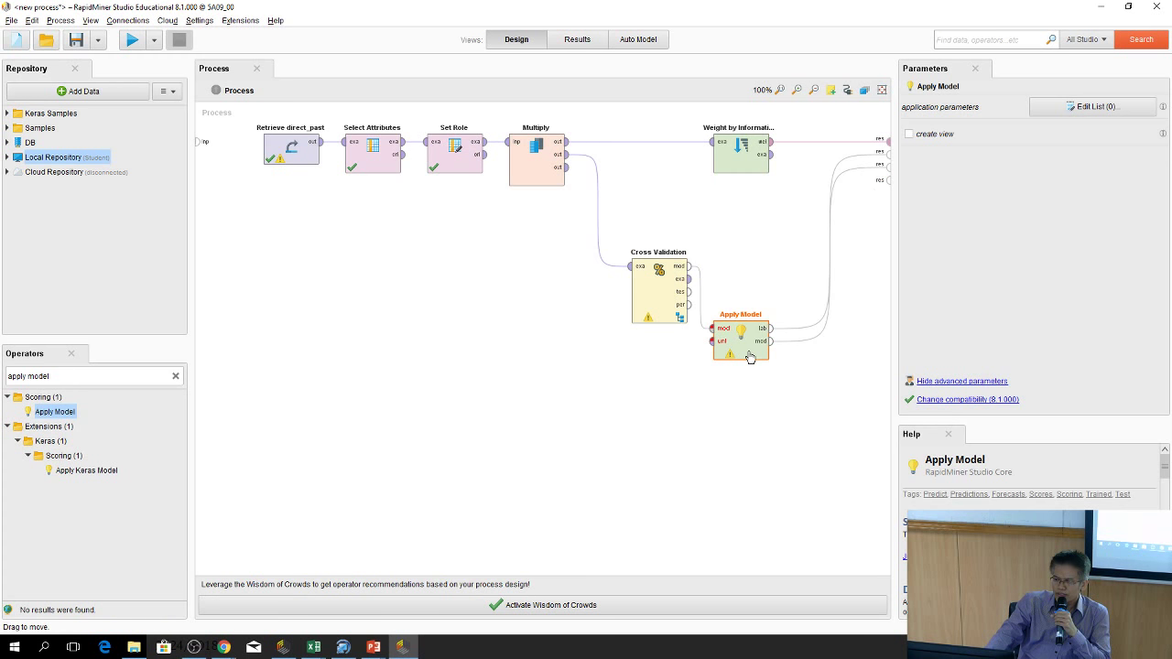
{"action": "left_click_drag", "start_coordinate": [657, 318], "coordinate": [616, 256]}
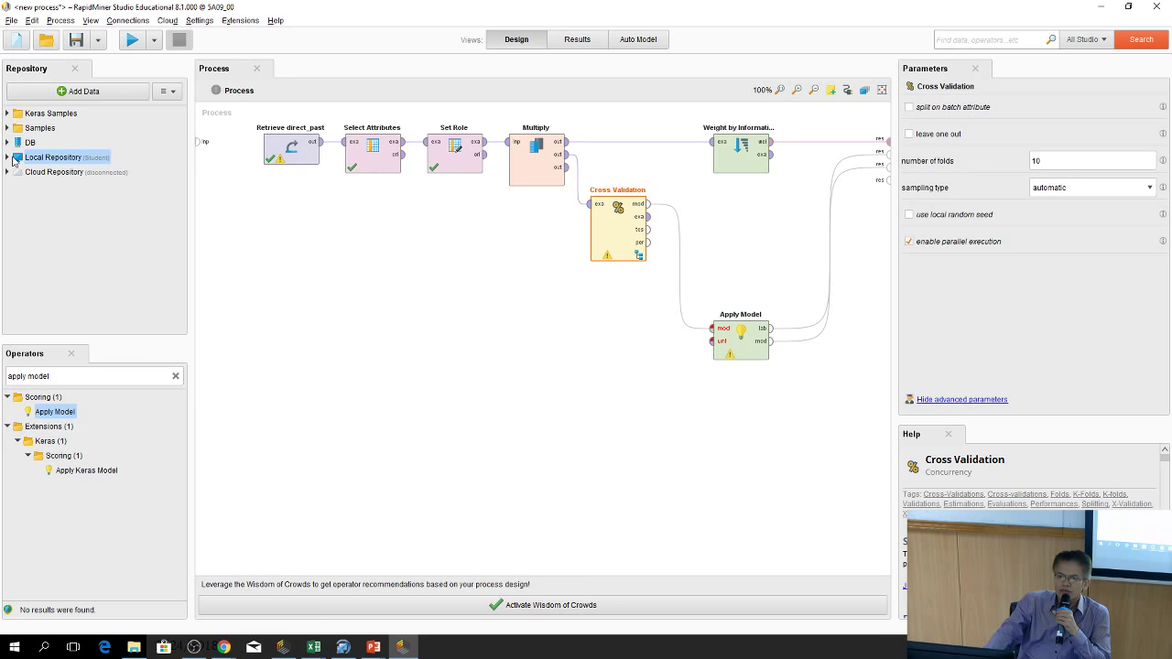
Expand the Local Repository data folder, select direct_new, and bring up the direct_past spreadsheet in Excel
{"action": "left_click", "coordinate": [9, 157]}
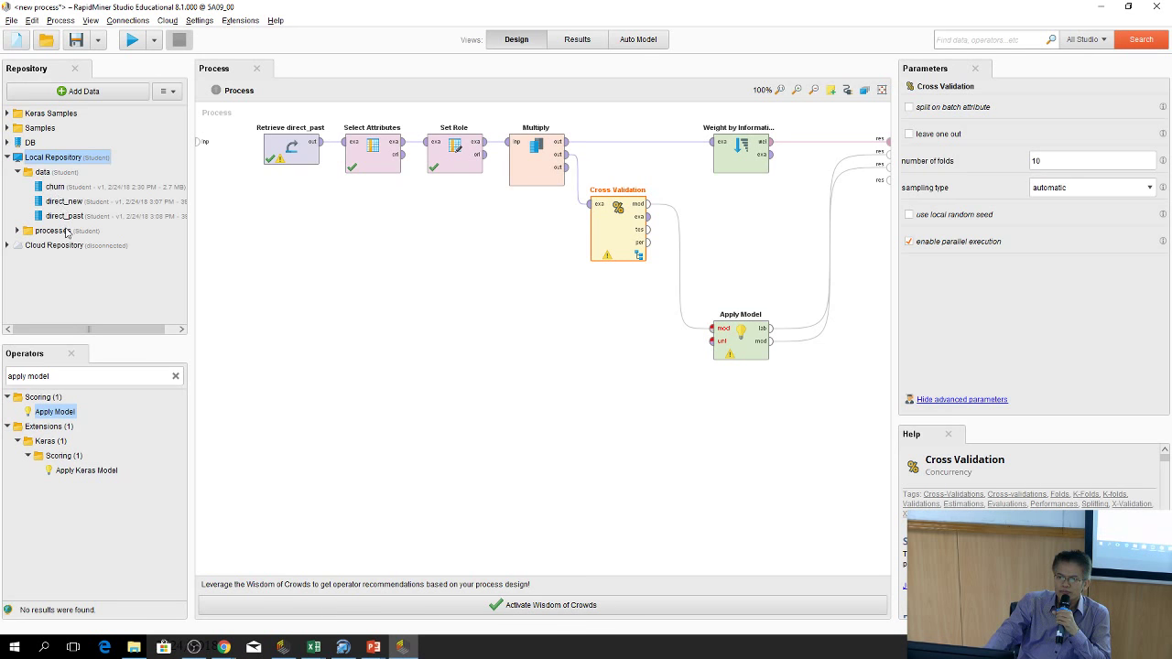
{"action": "left_click", "coordinate": [57, 203]}
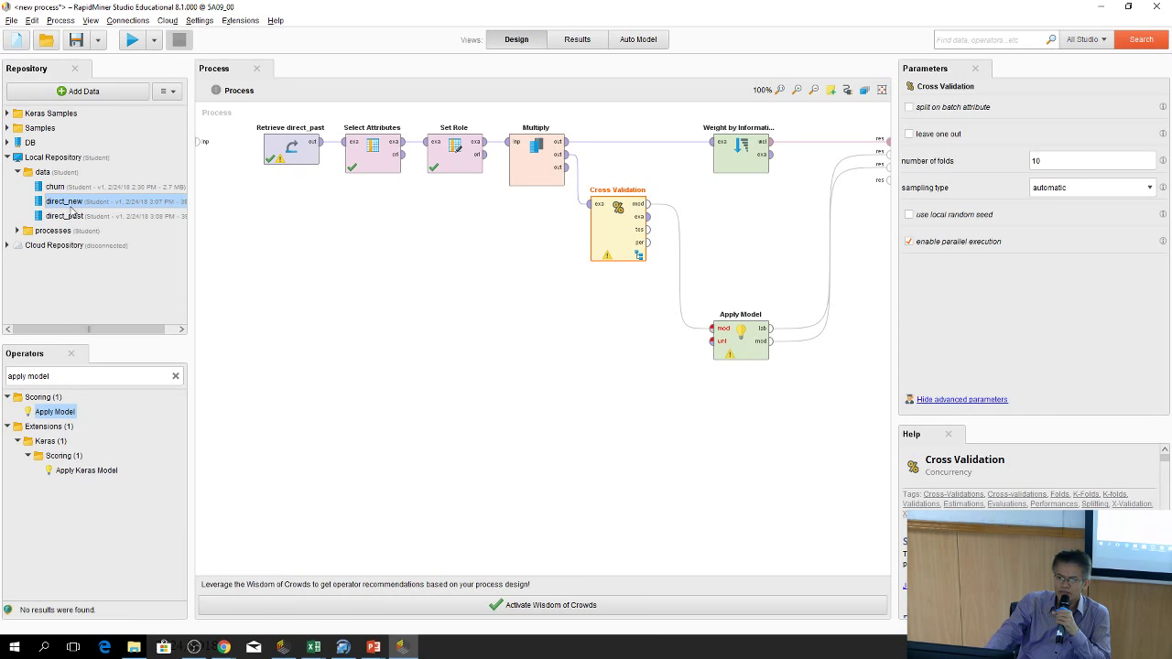
{"action": "mouse_move", "coordinate": [44, 207]}
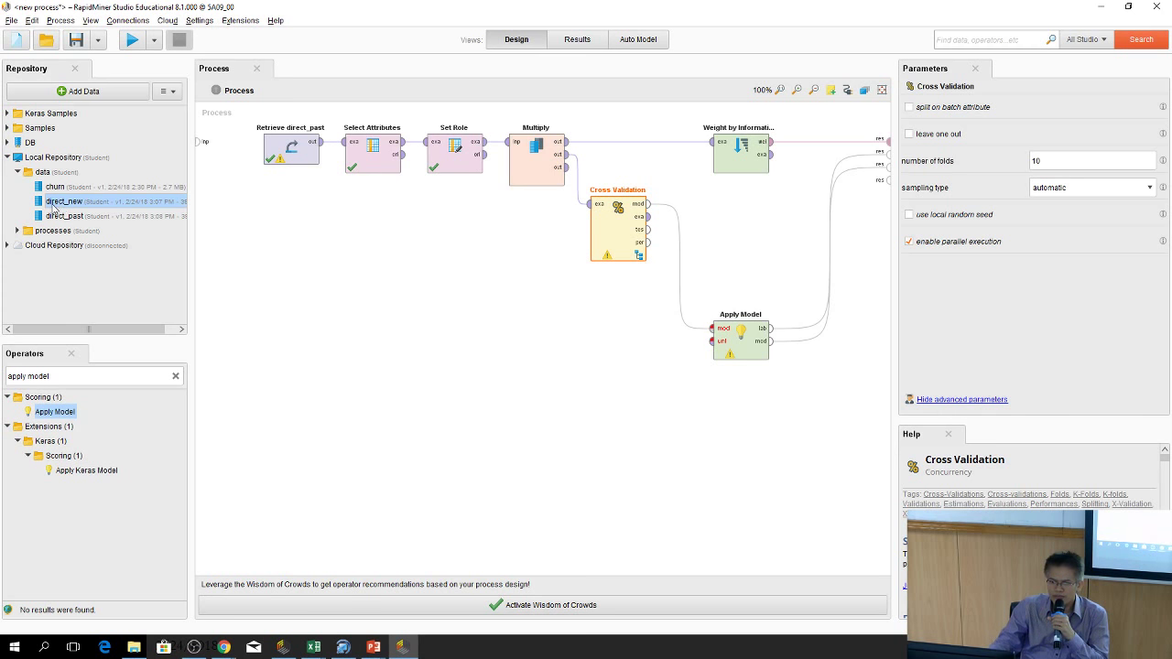
{"action": "left_click_drag", "start_coordinate": [62, 206], "coordinate": [25, 263]}
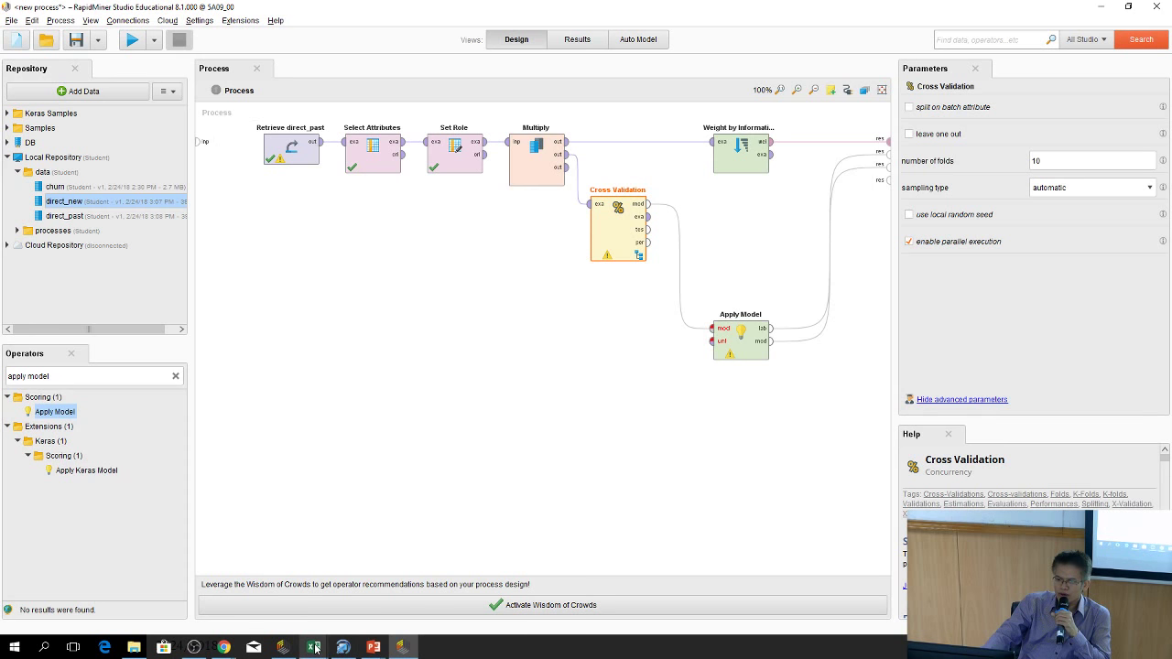
Bring the direct_past spreadsheet to the front and move its window up and left
{"action": "mouse_move", "coordinate": [314, 646]}
{"action": "left_click", "coordinate": [378, 595]}
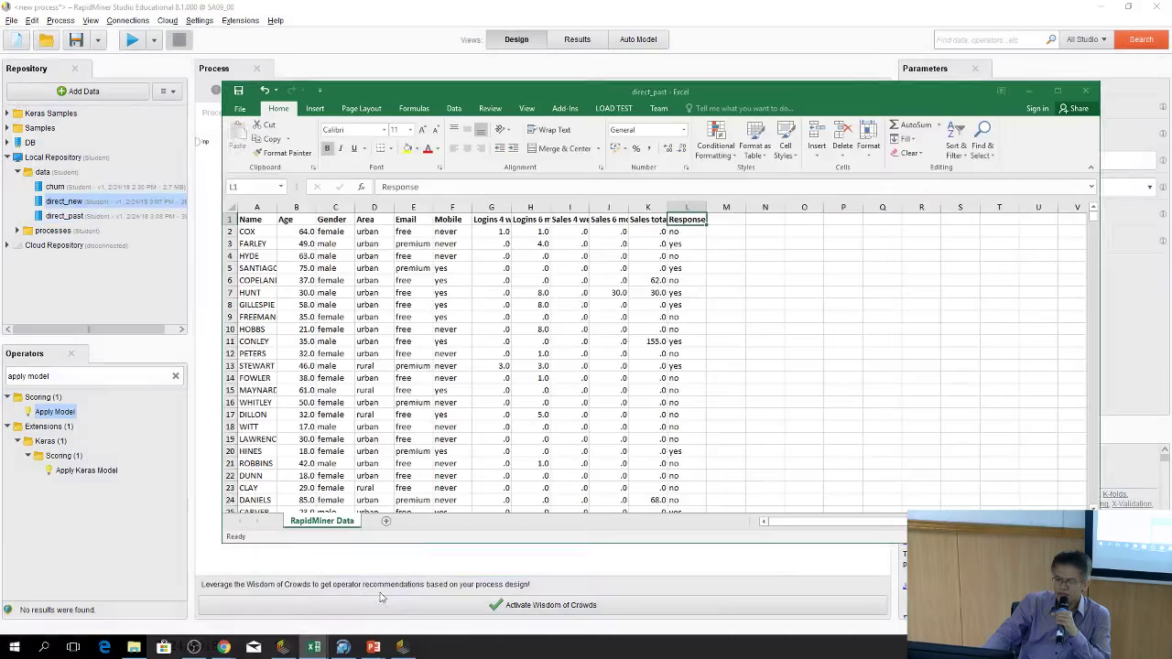
{"action": "left_click_drag", "start_coordinate": [380, 98], "coordinate": [332, 46]}
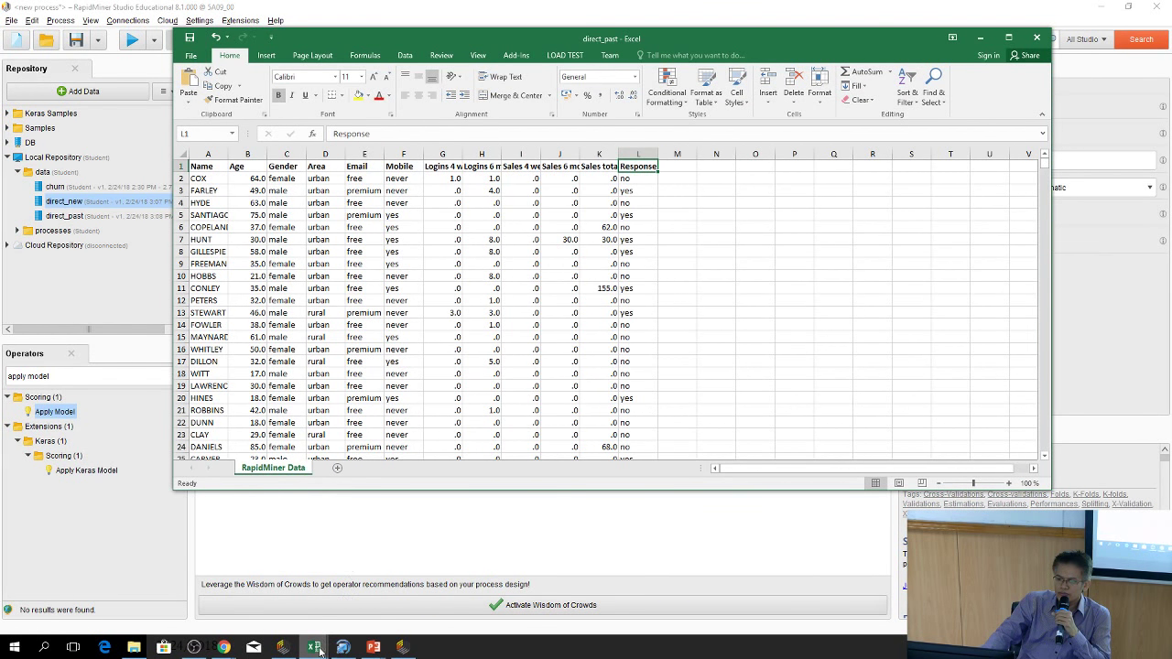
In direct_new, widen column L to show the Response header, then go back to RapidMiner
{"action": "mouse_move", "coordinate": [313, 647]}
{"action": "left_click", "coordinate": [348, 586]}
{"action": "left_click", "coordinate": [750, 302]}
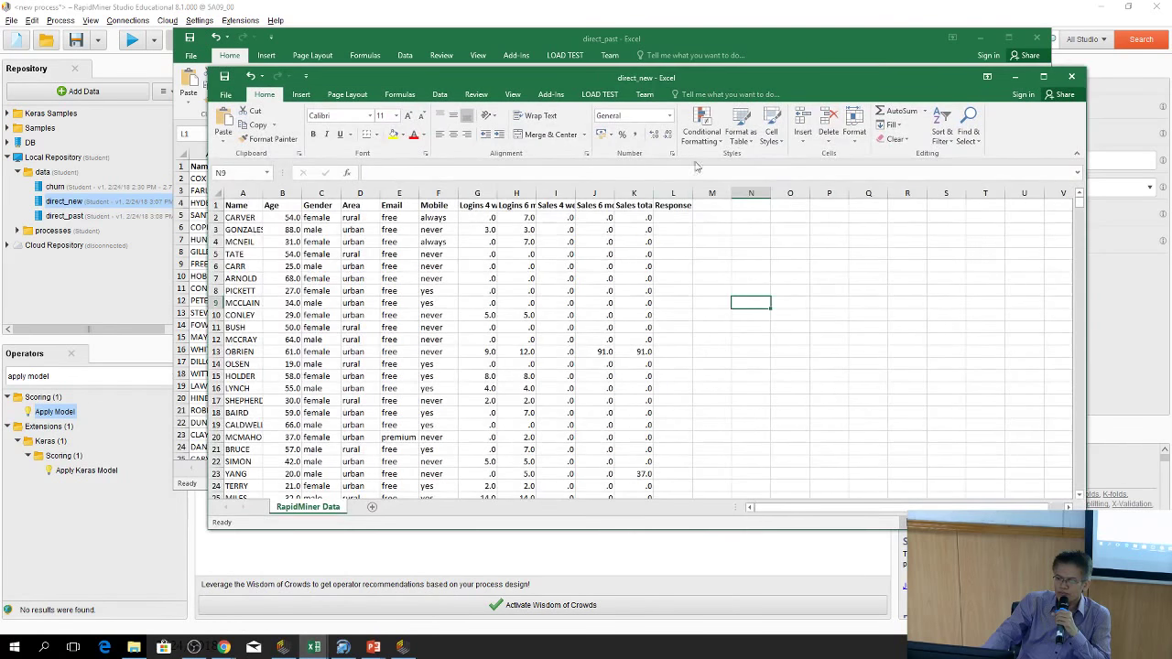
{"action": "left_click", "coordinate": [665, 208]}
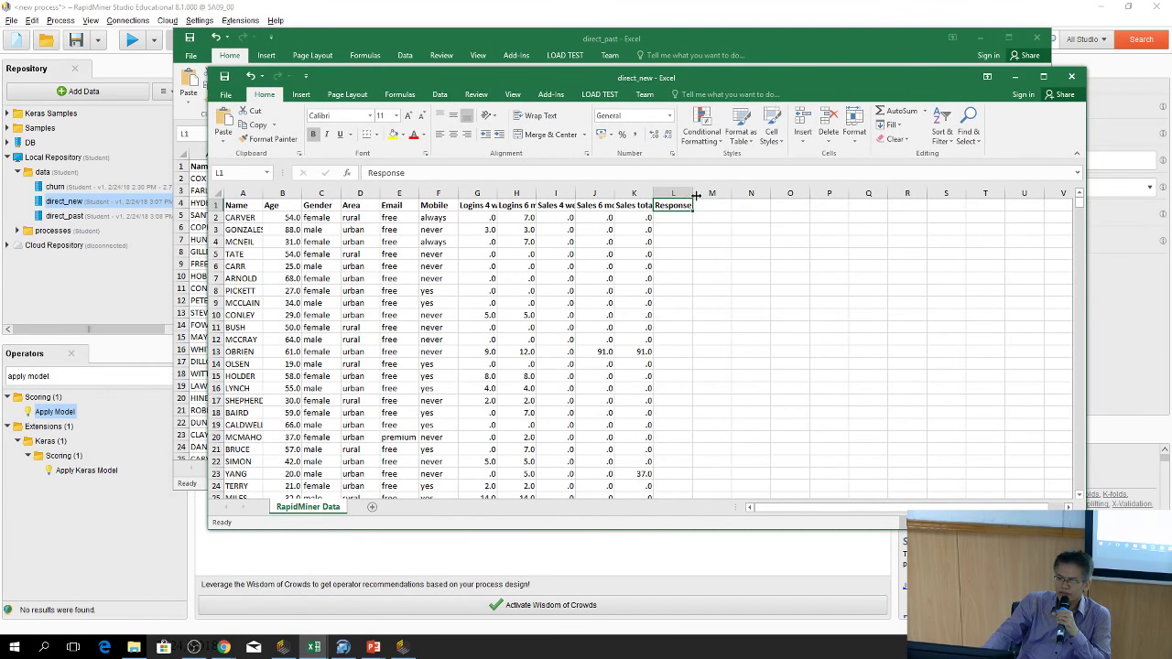
{"action": "left_click_drag", "start_coordinate": [696, 195], "coordinate": [715, 195]}
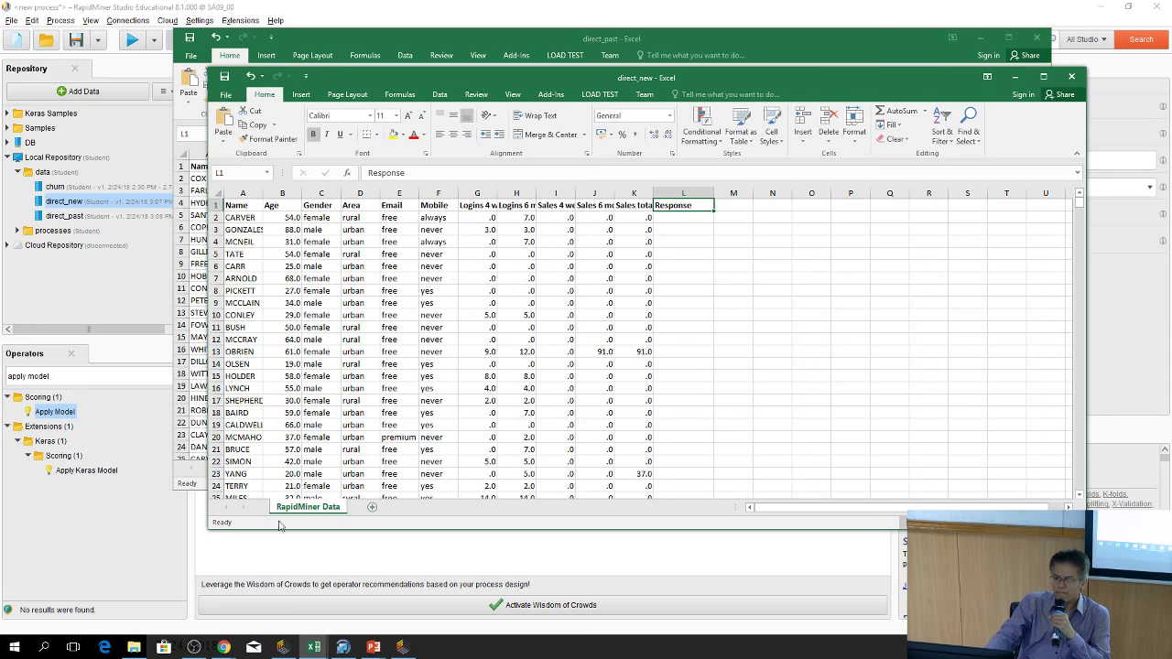
{"action": "left_click", "coordinate": [182, 525]}
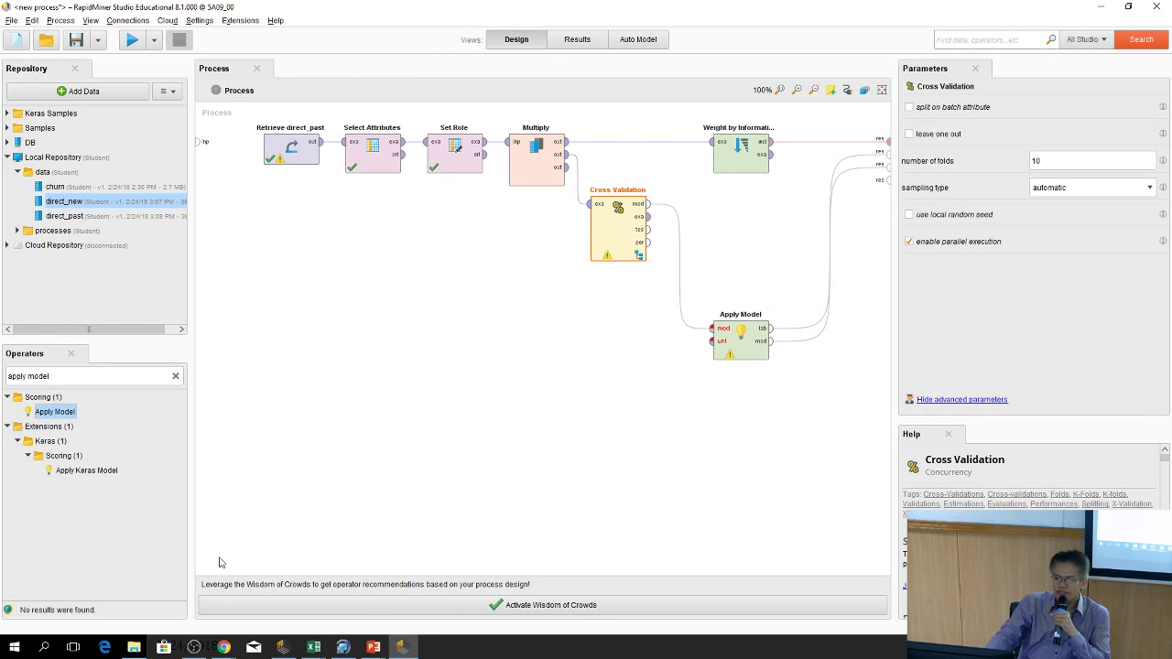
Drag direct_new from the repository onto the canvas as a Retrieve direct_new operator
{"action": "mouse_move", "coordinate": [311, 649]}
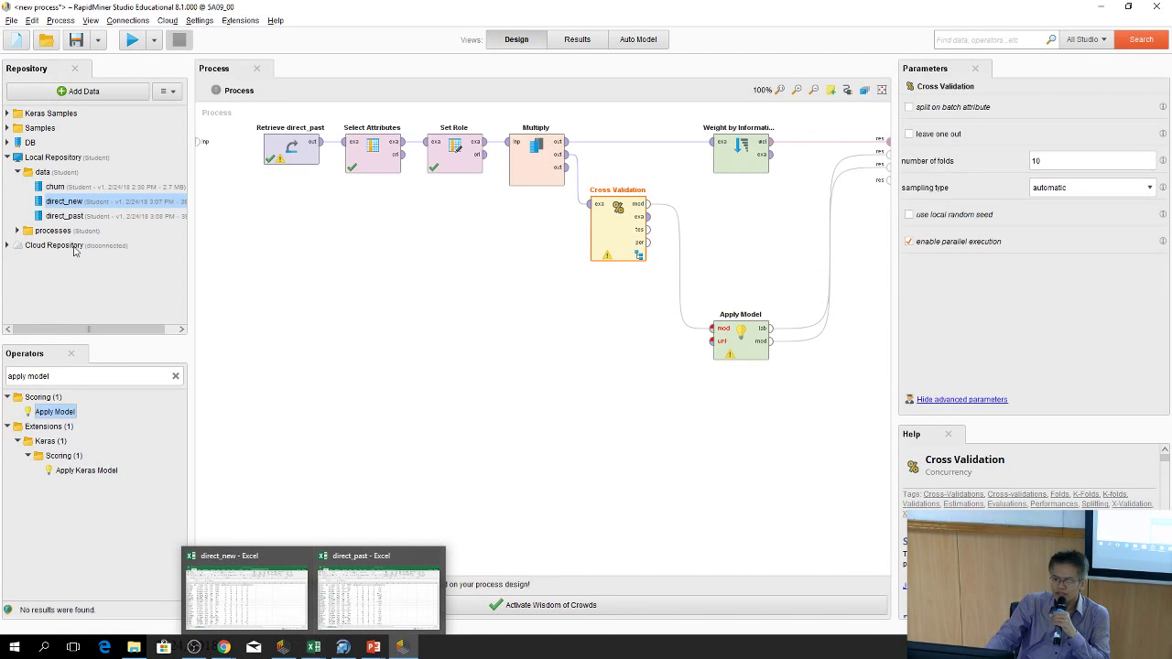
{"action": "left_click", "coordinate": [52, 220]}
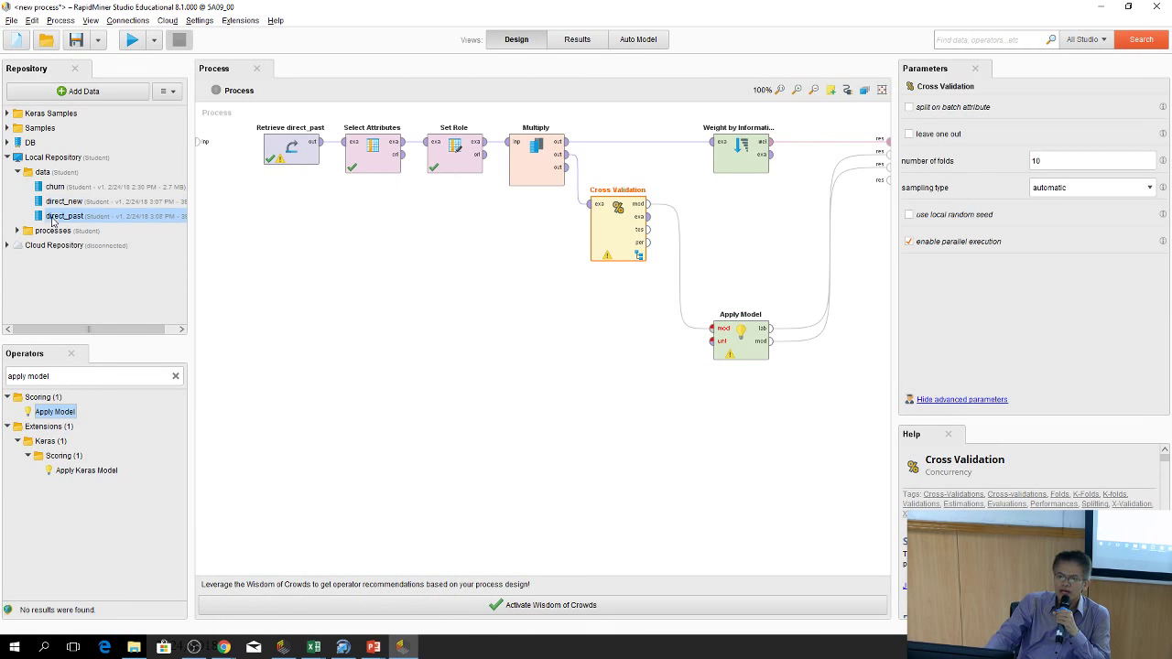
{"action": "left_click_drag", "start_coordinate": [45, 203], "coordinate": [297, 371]}
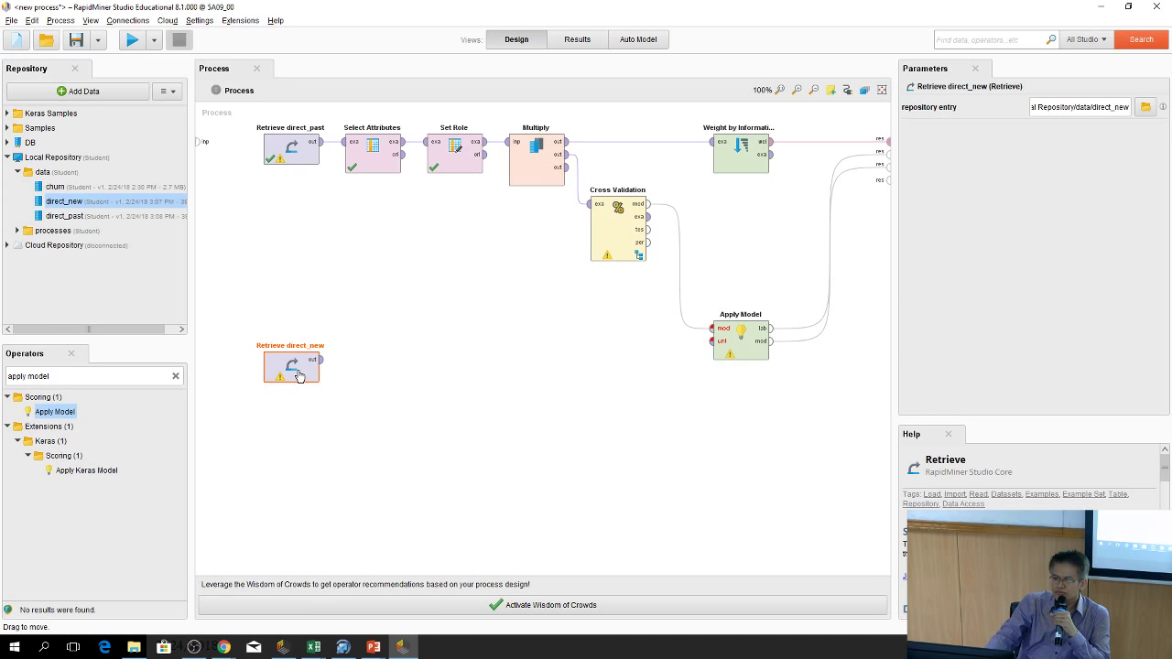
{"action": "right_click", "coordinate": [369, 152]}
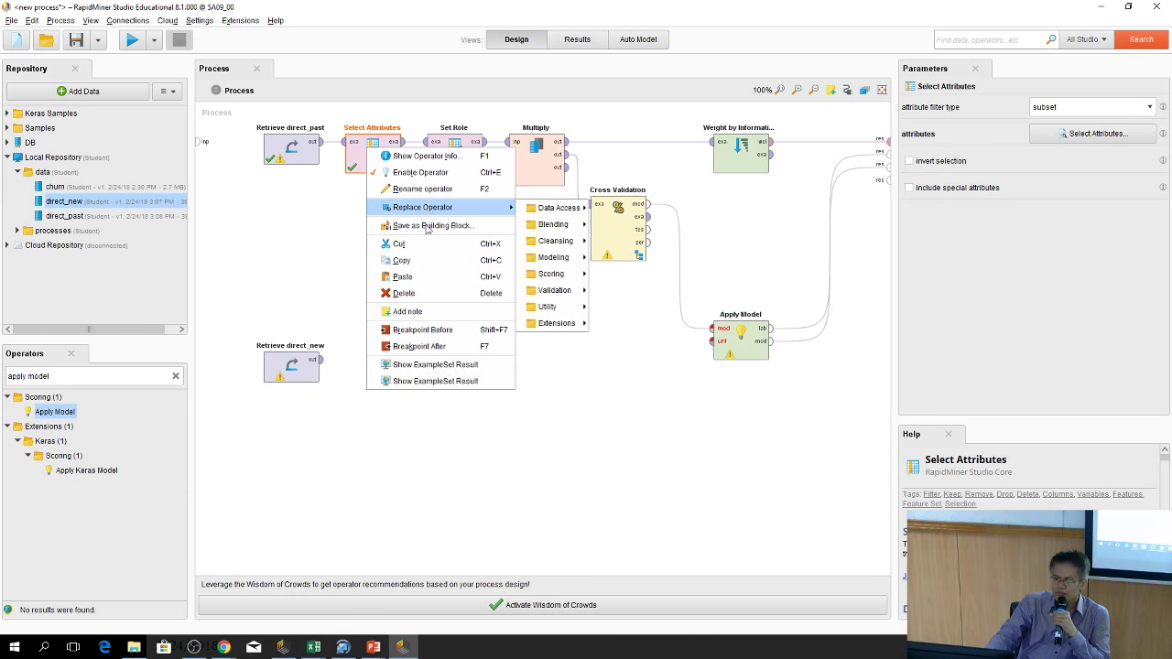
Paste a copy of Select Attributes beside Retrieve direct_new, then open the Cross Validation subprocess
{"action": "left_click", "coordinate": [429, 261]}
{"action": "left_click", "coordinate": [400, 270]}
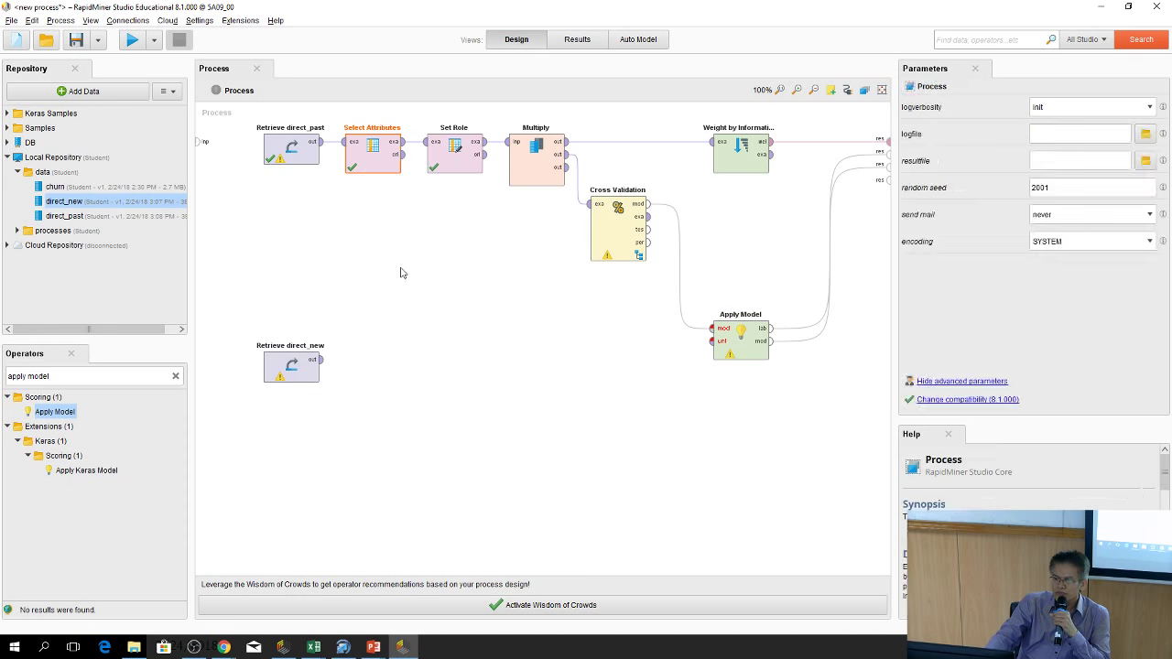
{"action": "right_click", "coordinate": [401, 269]}
{"action": "left_click", "coordinate": [436, 362]}
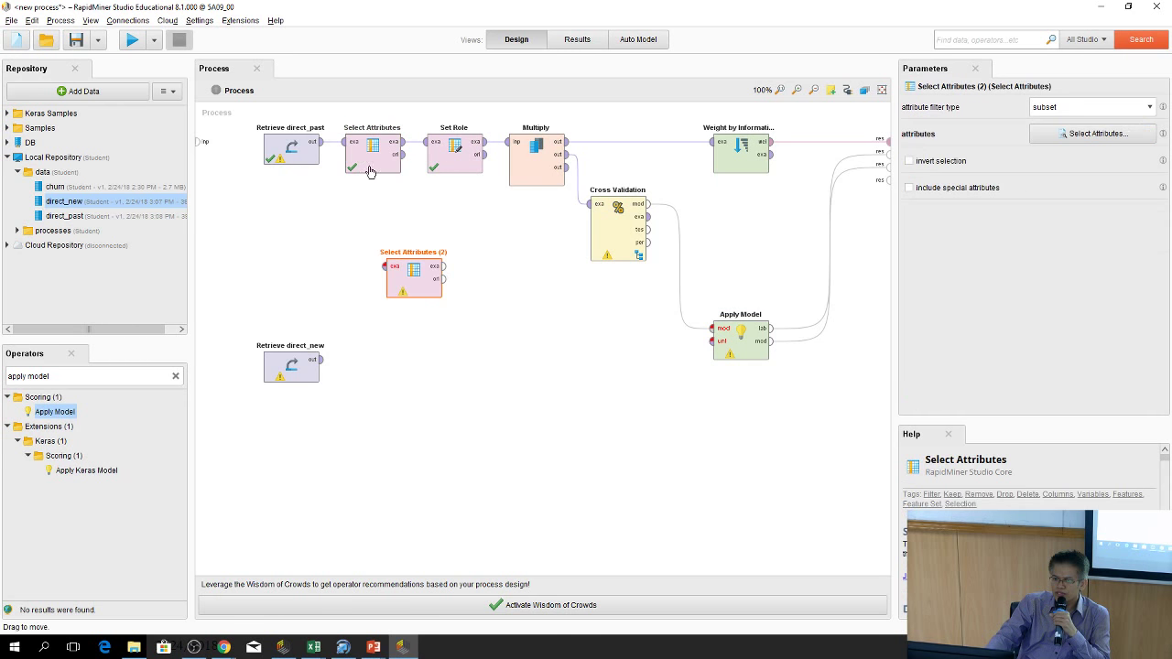
{"action": "left_click_drag", "start_coordinate": [395, 269], "coordinate": [715, 346]}
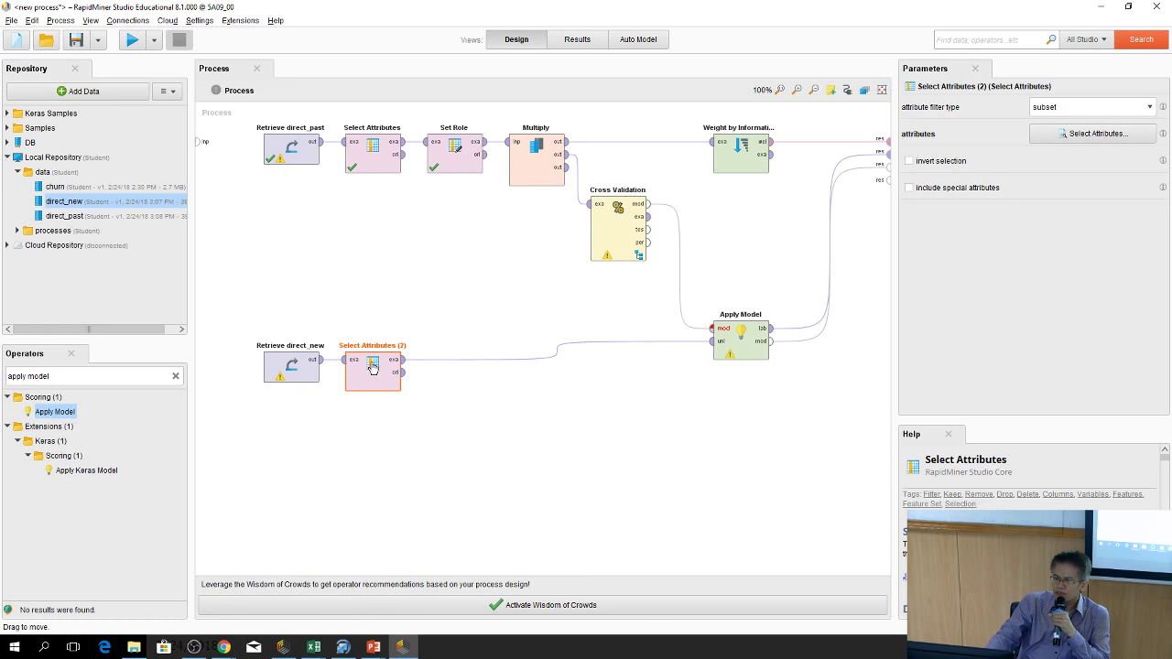
{"action": "left_click", "coordinate": [375, 139]}
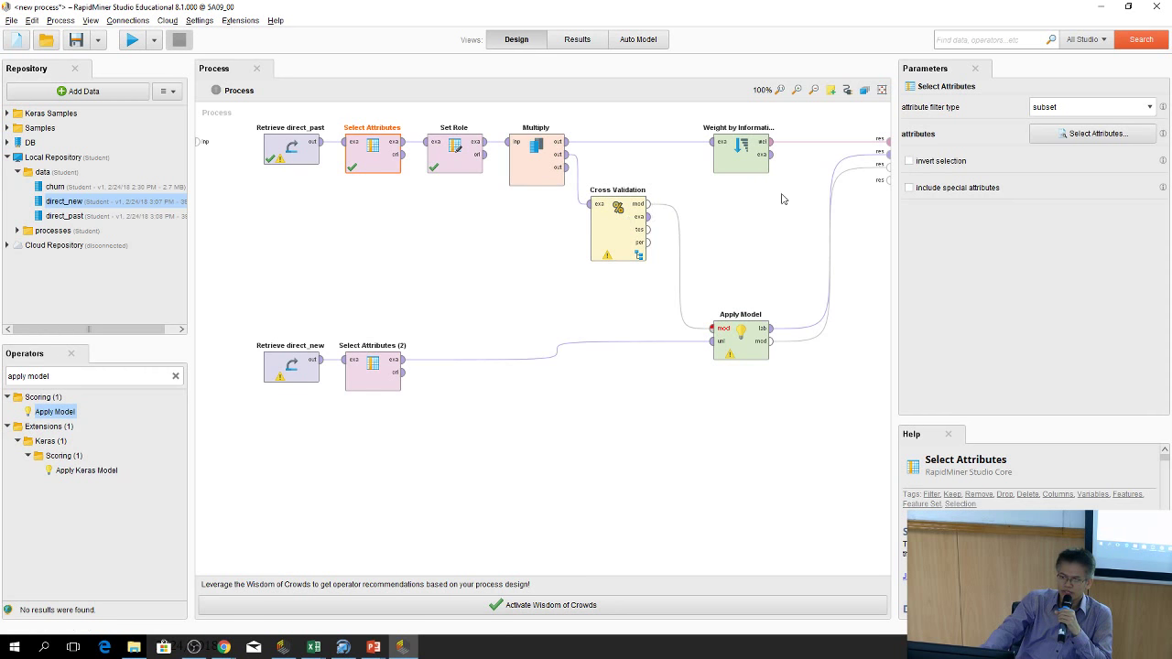
{"action": "double_click", "coordinate": [626, 231]}
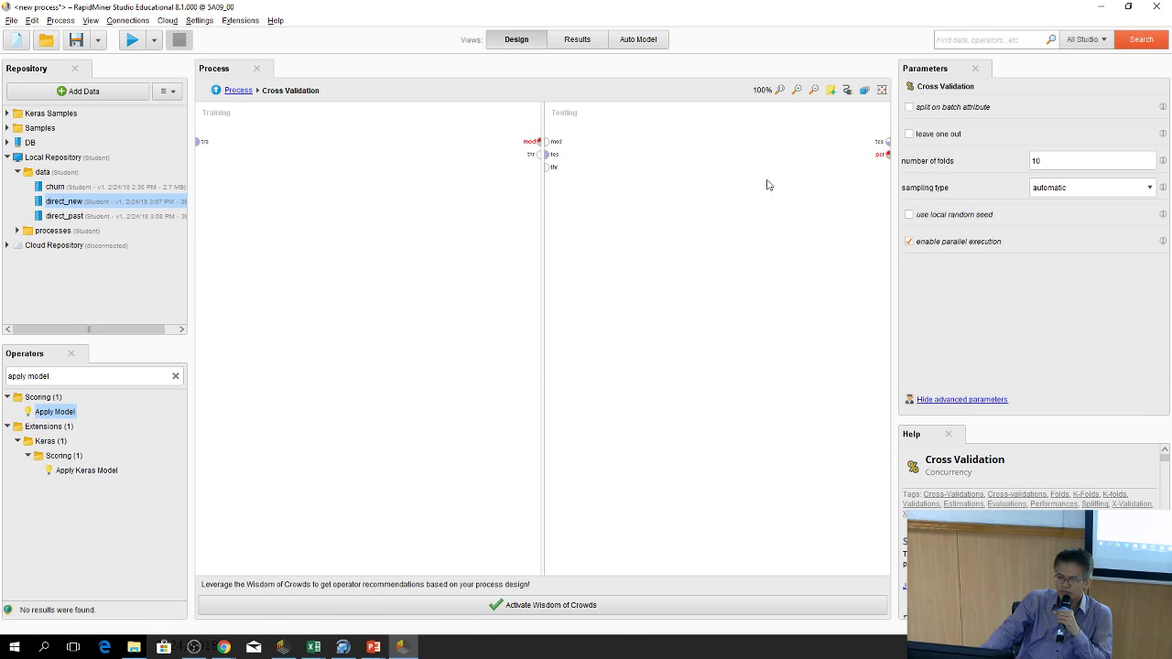
Place Apply Model in the Testing side and feed it the trained model and test data
{"action": "left_click_drag", "start_coordinate": [55, 411], "coordinate": [640, 151]}
{"action": "left_click_drag", "start_coordinate": [552, 147], "coordinate": [609, 160]}
{"action": "left_click_drag", "start_coordinate": [611, 162], "coordinate": [610, 154]}
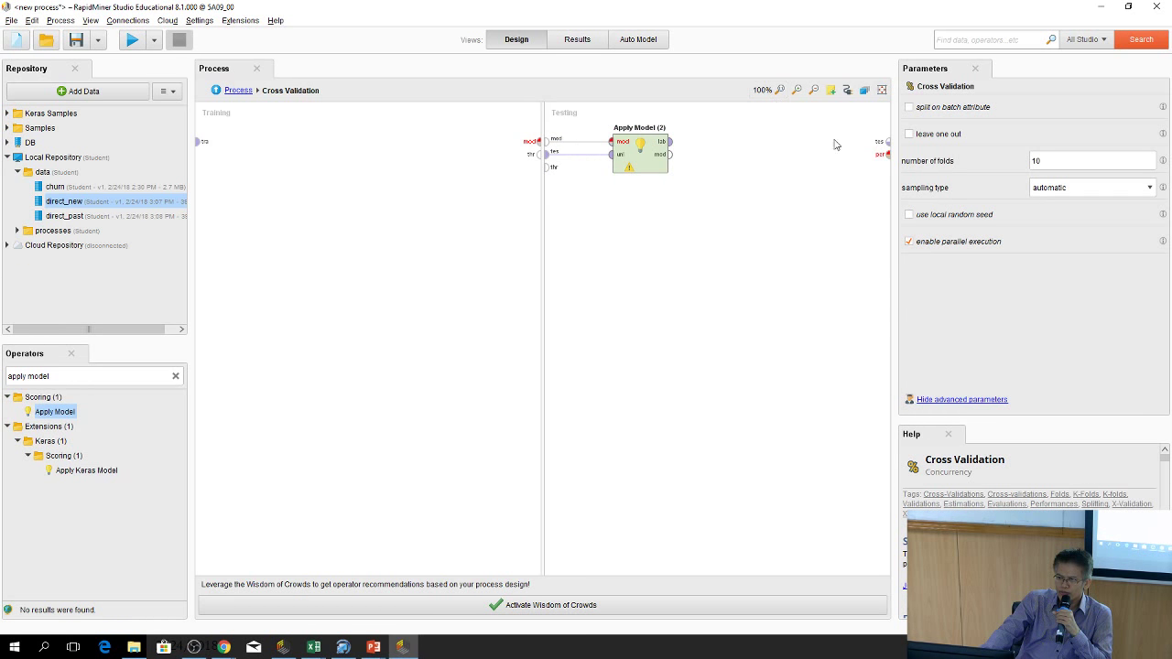
Add Performance (Classification) fed by the labelled data, routing its result to the performance output
{"action": "left_click", "coordinate": [175, 375]}
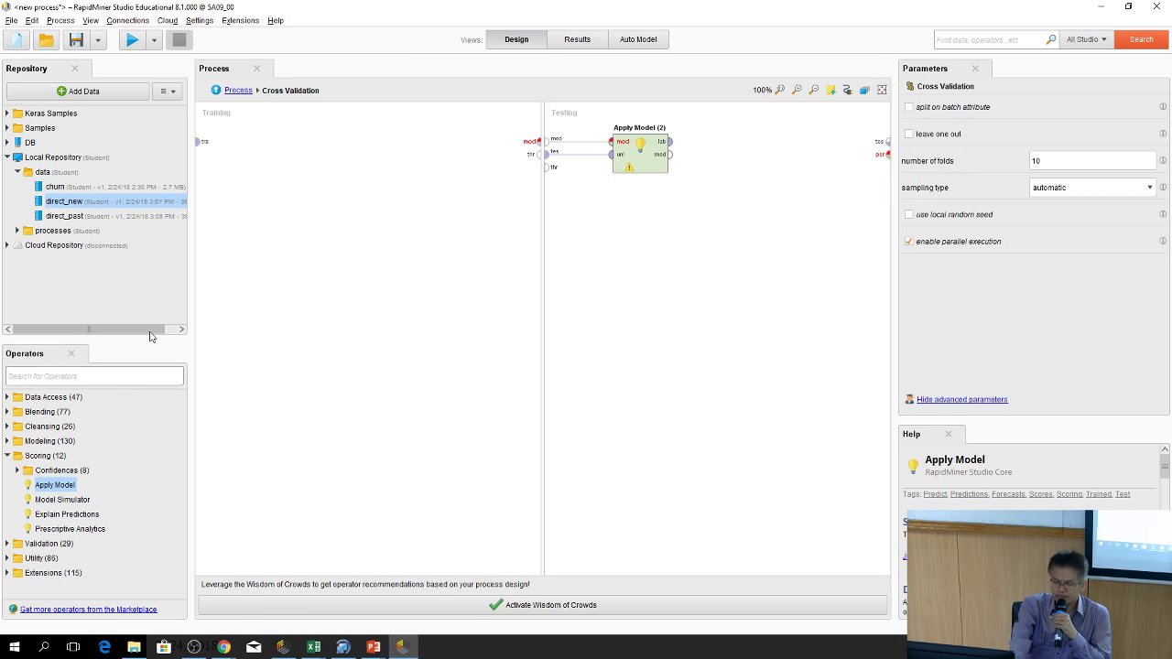
{"action": "type", "text": "per"}
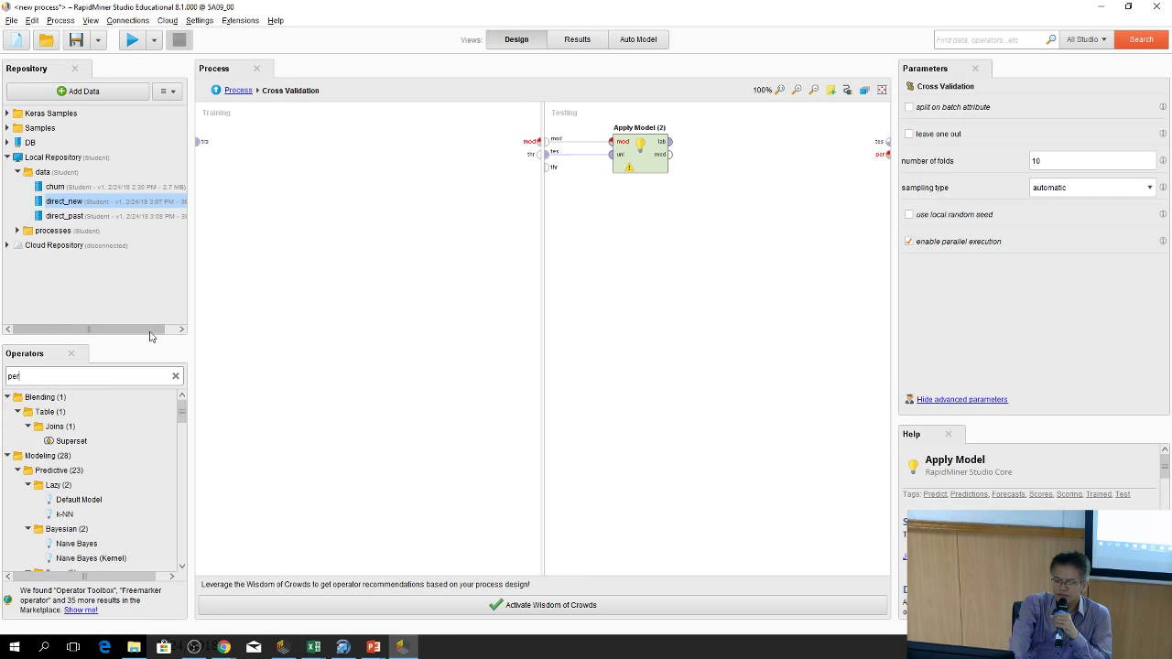
{"action": "type", "text": "for"}
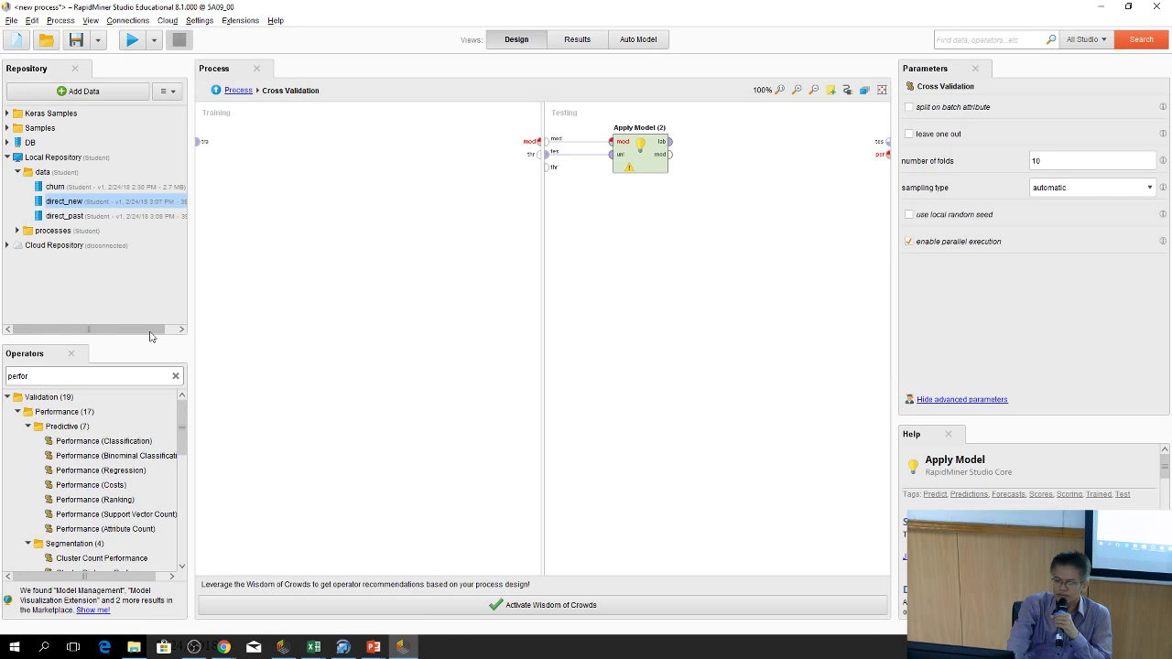
{"action": "type", "text": "m"}
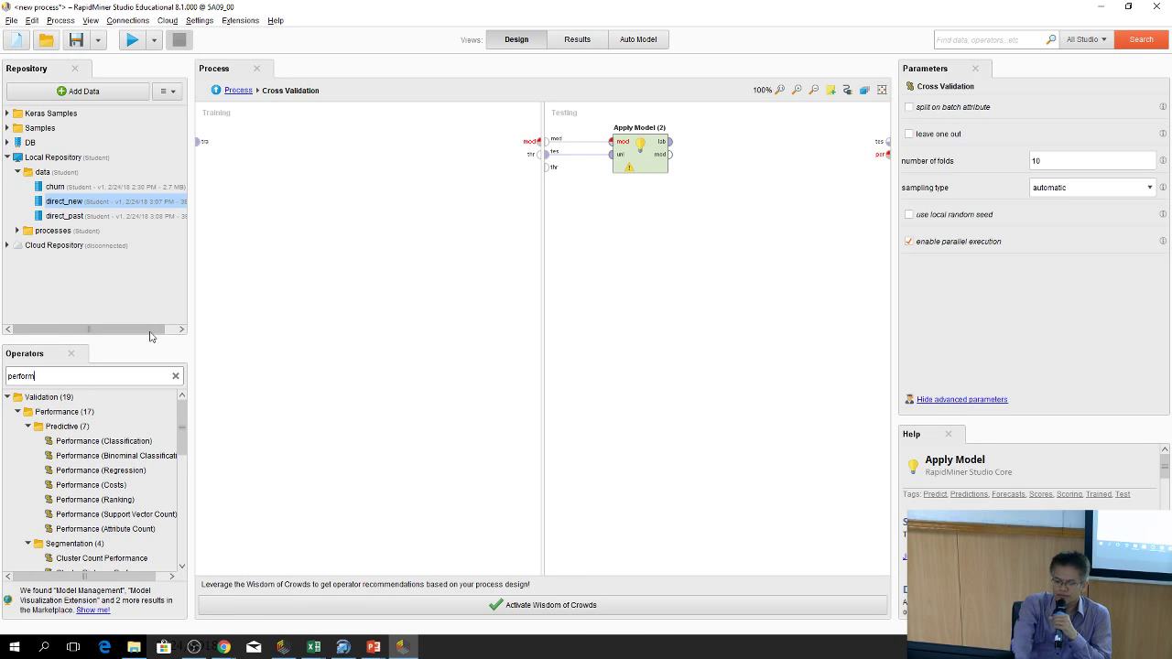
{"action": "type", "text": "ance"}
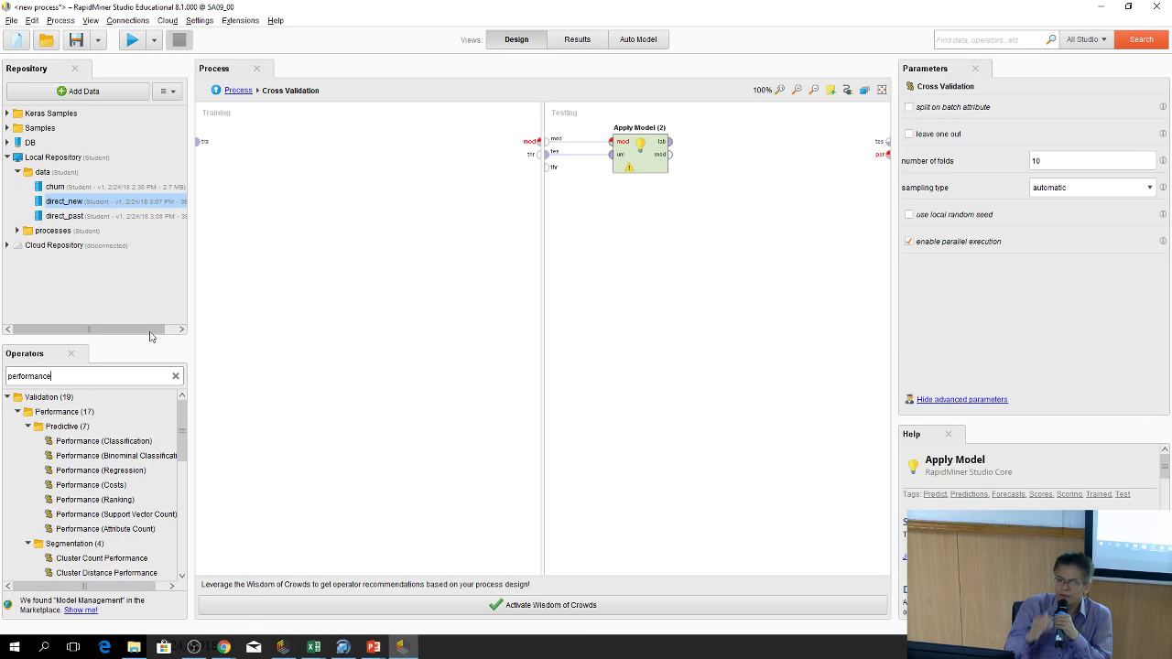
{"action": "left_click_drag", "start_coordinate": [70, 499], "coordinate": [68, 495]}
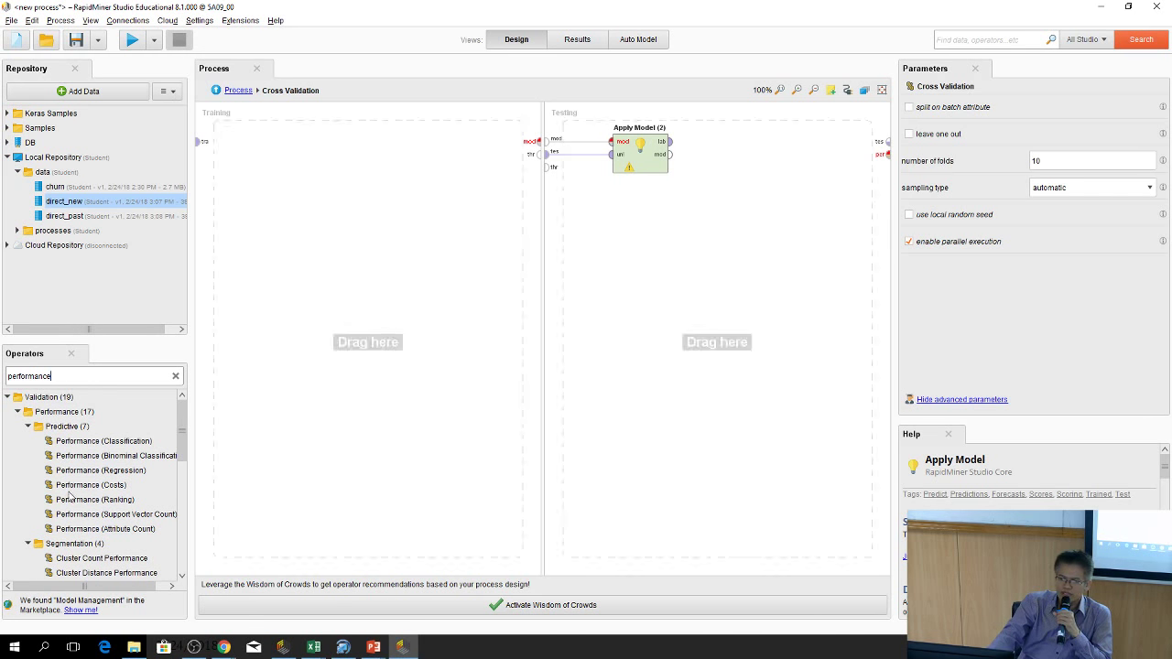
{"action": "left_click_drag", "start_coordinate": [74, 447], "coordinate": [769, 152]}
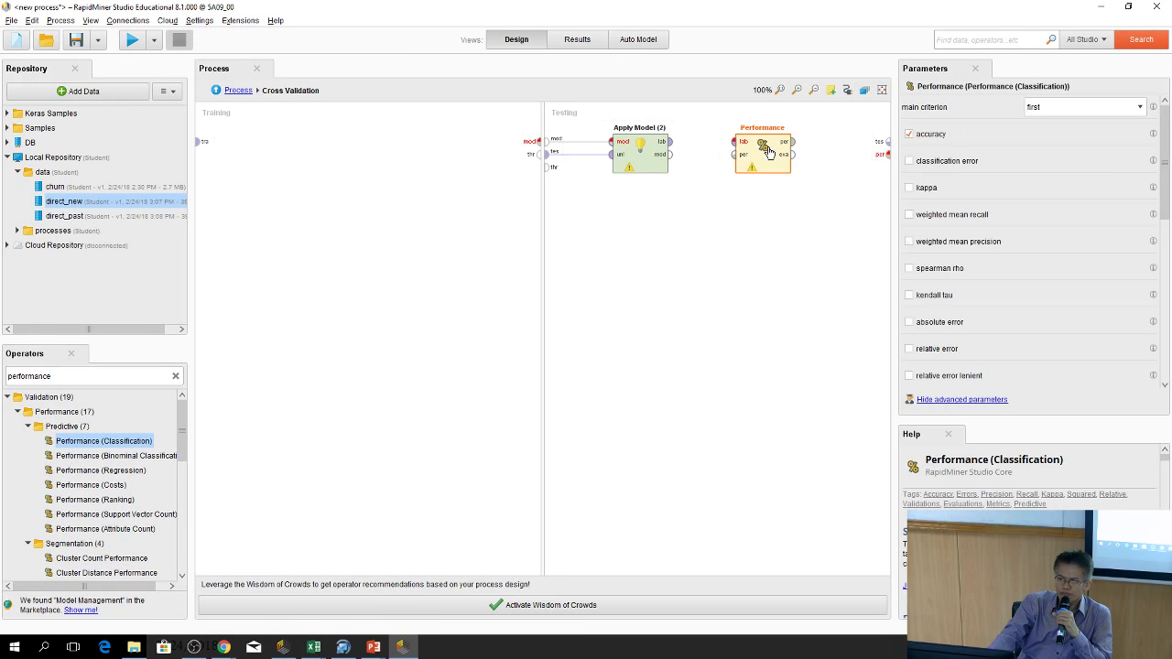
{"action": "left_click_drag", "start_coordinate": [671, 142], "coordinate": [738, 147]}
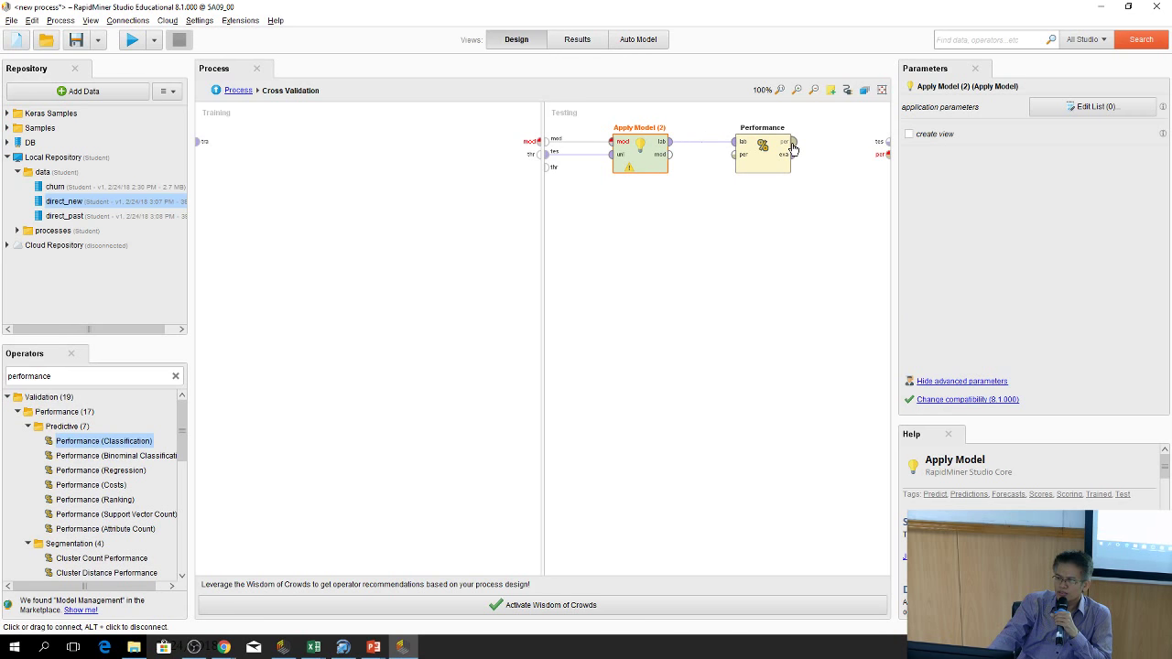
{"action": "left_click_drag", "start_coordinate": [793, 142], "coordinate": [882, 158]}
{"action": "left_click", "coordinate": [886, 158]}
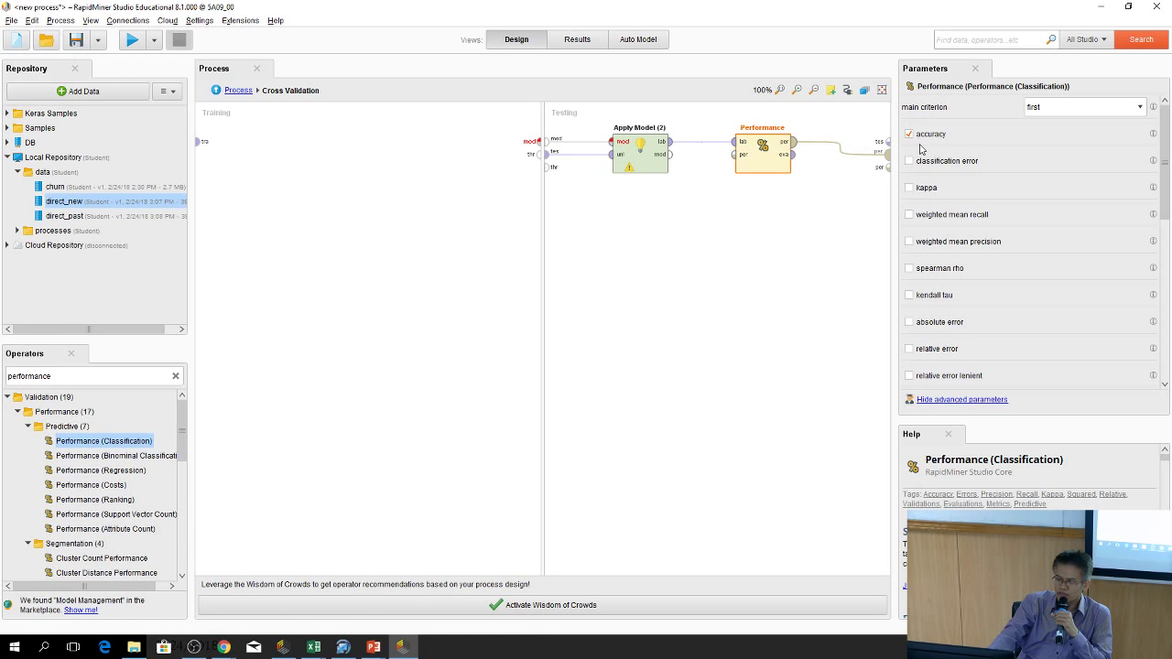
{"action": "left_click", "coordinate": [602, 275]}
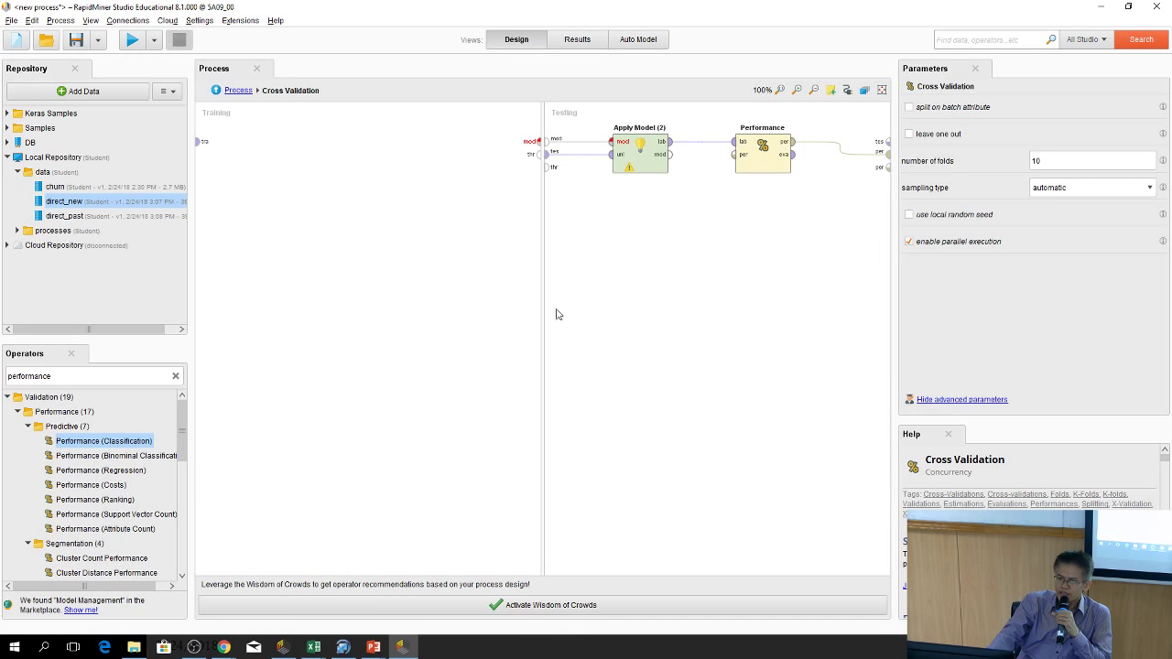
Search 'optima' and place Optimize Parameters (Grid) in the Training side
{"action": "left_click_drag", "start_coordinate": [103, 440], "coordinate": [172, 386]}
{"action": "left_click", "coordinate": [176, 377]}
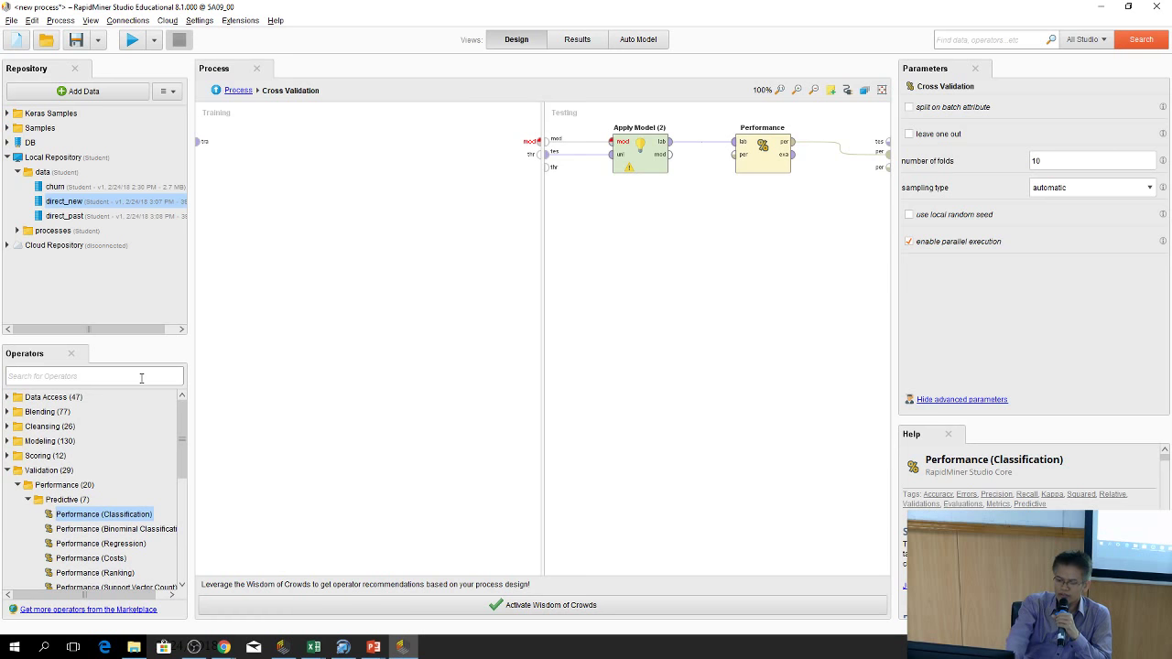
{"action": "type", "text": "op"}
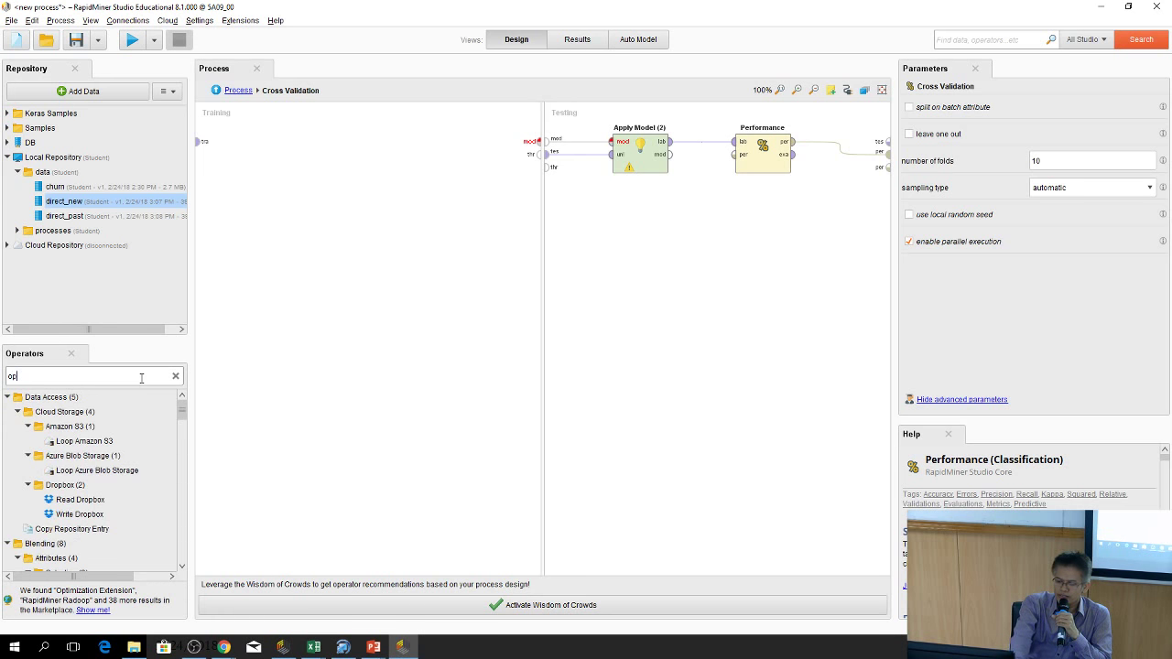
{"action": "type", "text": "tim"}
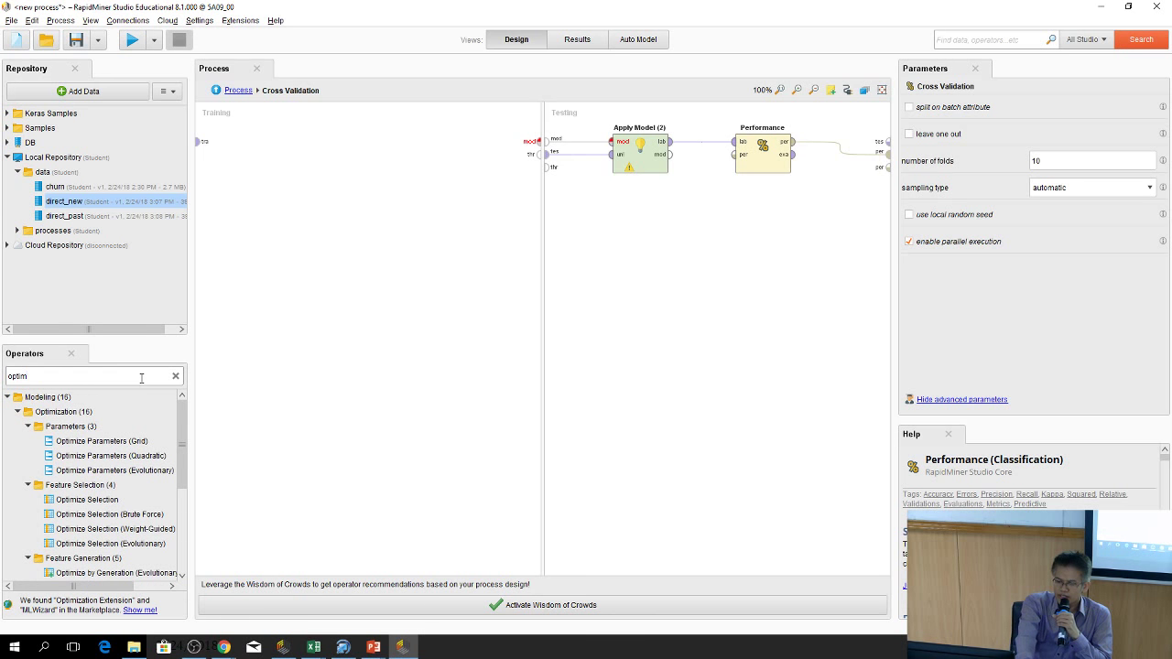
{"action": "type", "text": "a"}
{"action": "left_click_drag", "start_coordinate": [103, 441], "coordinate": [436, 146]}
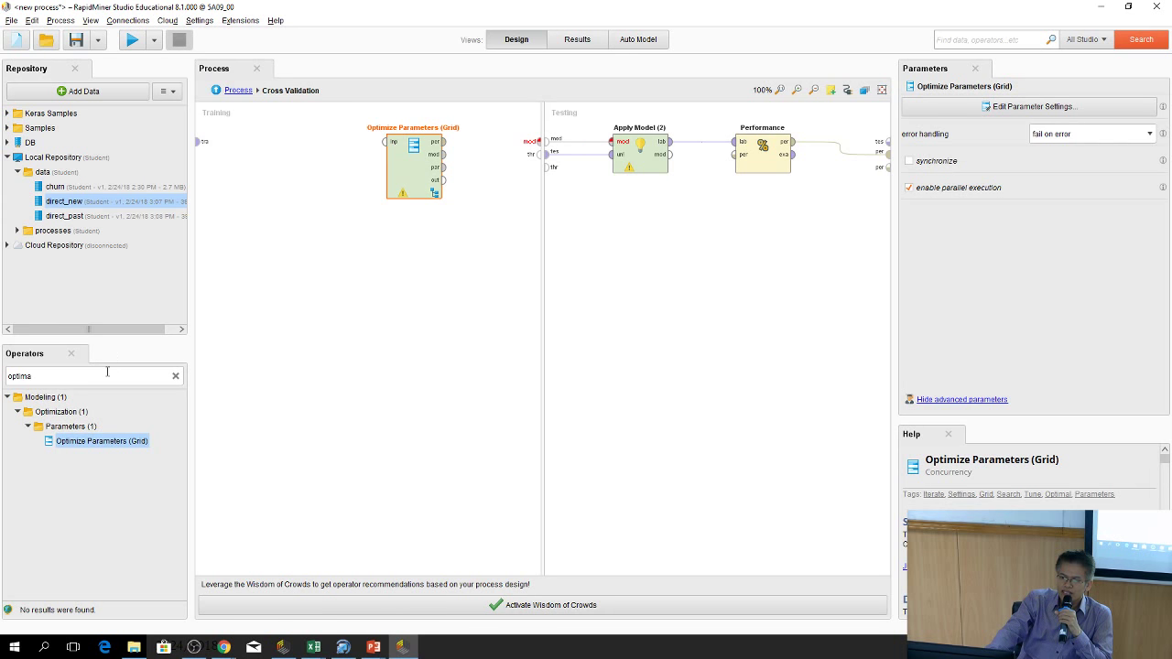
Clear the operator search and start searching for the Sample operator
{"action": "left_click", "coordinate": [174, 376]}
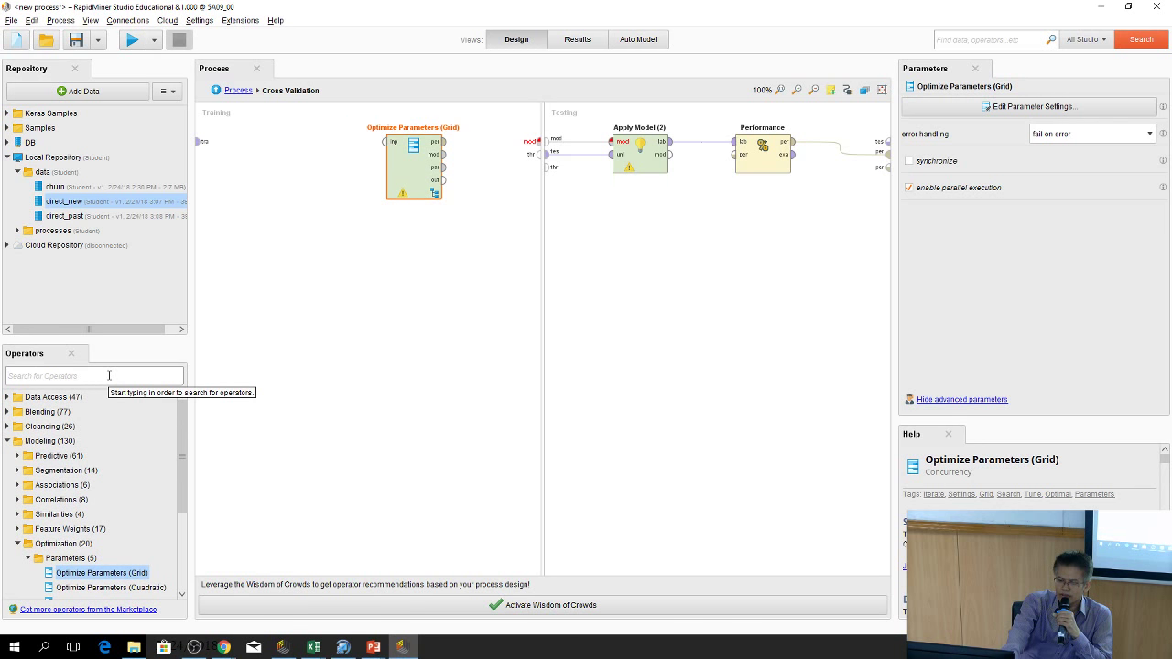
{"action": "type", "text": "sal"}
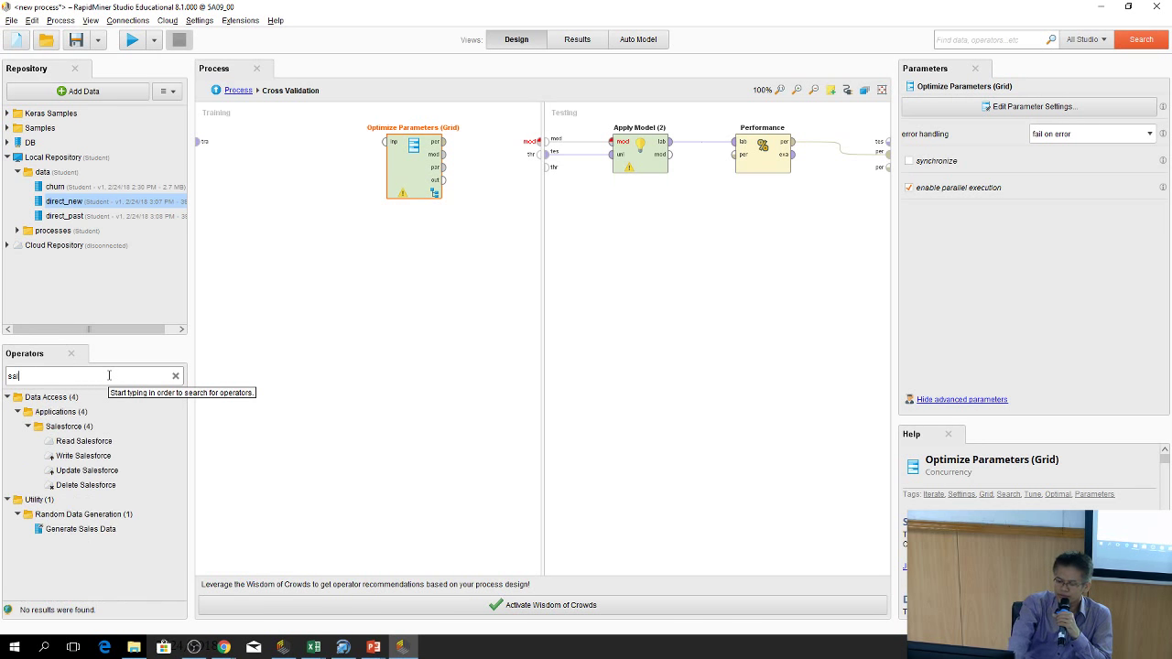
{"action": "type", "text": "m"}
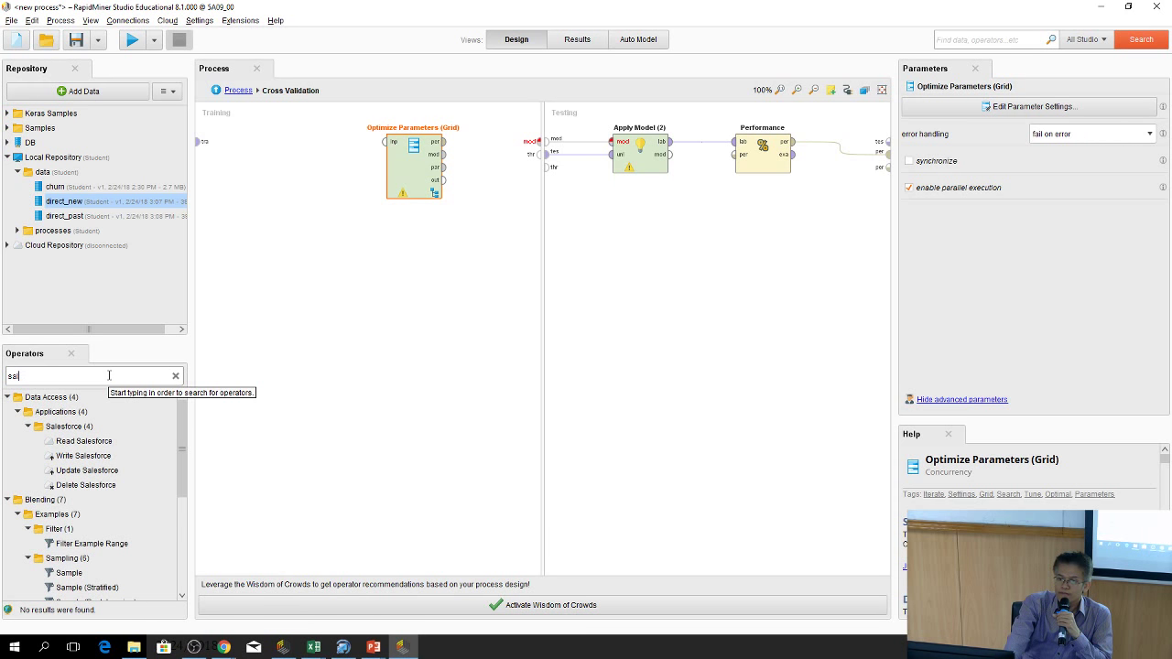
{"action": "key", "text": "BackSpace"}
Add a Sample operator between the training data and Optimize Parameters, keeping absolute sampling
{"action": "type", "text": "mpl"}
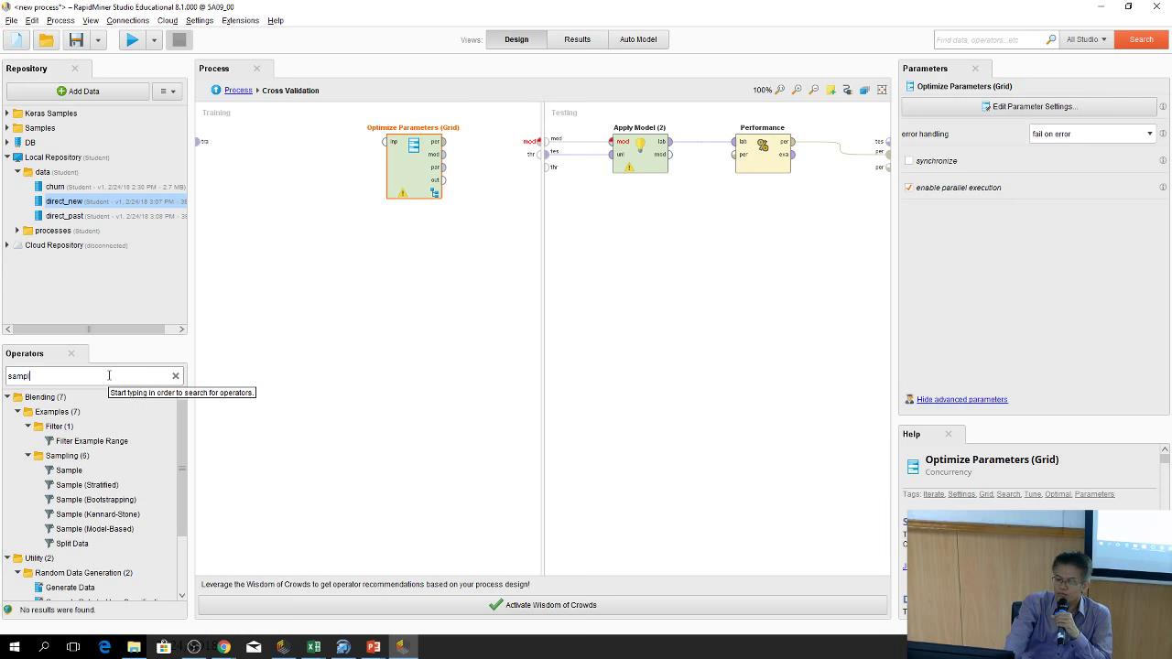
{"action": "type", "text": "e"}
{"action": "left_click_drag", "start_coordinate": [55, 471], "coordinate": [283, 145]}
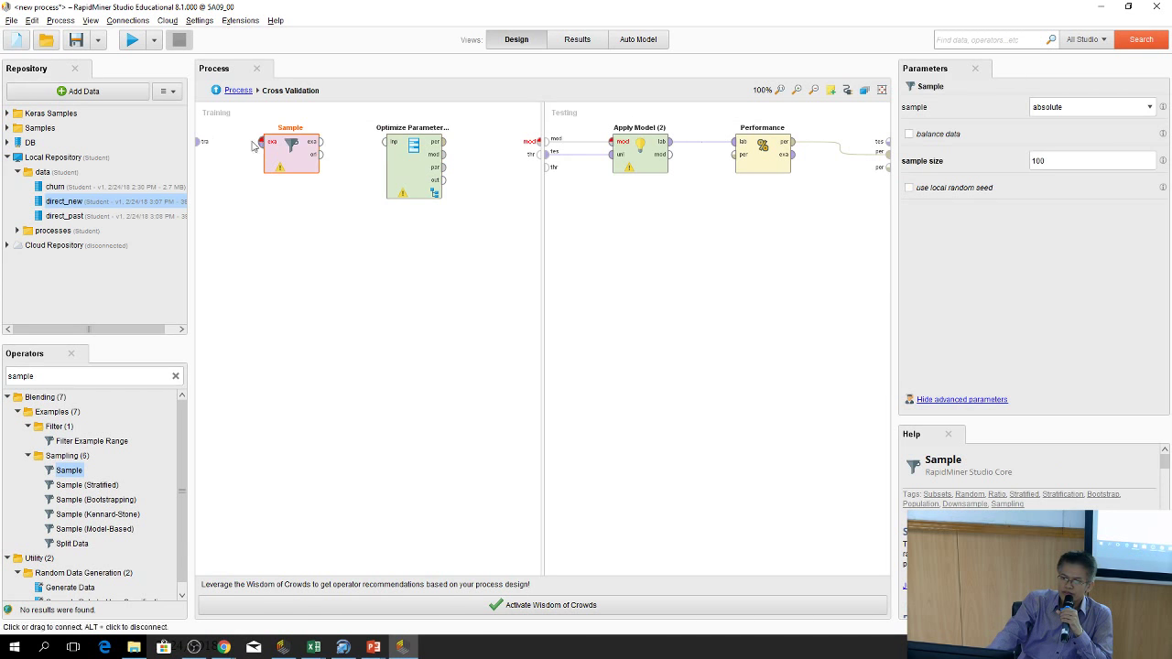
{"action": "left_click", "coordinate": [203, 146]}
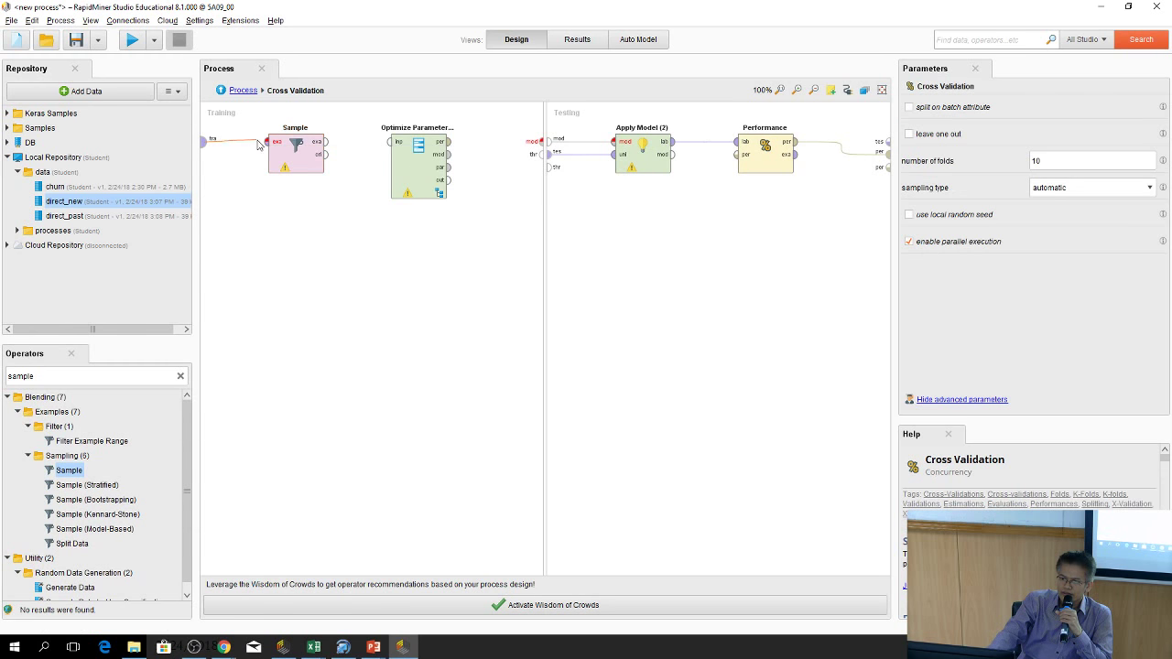
{"action": "left_click", "coordinate": [265, 142]}
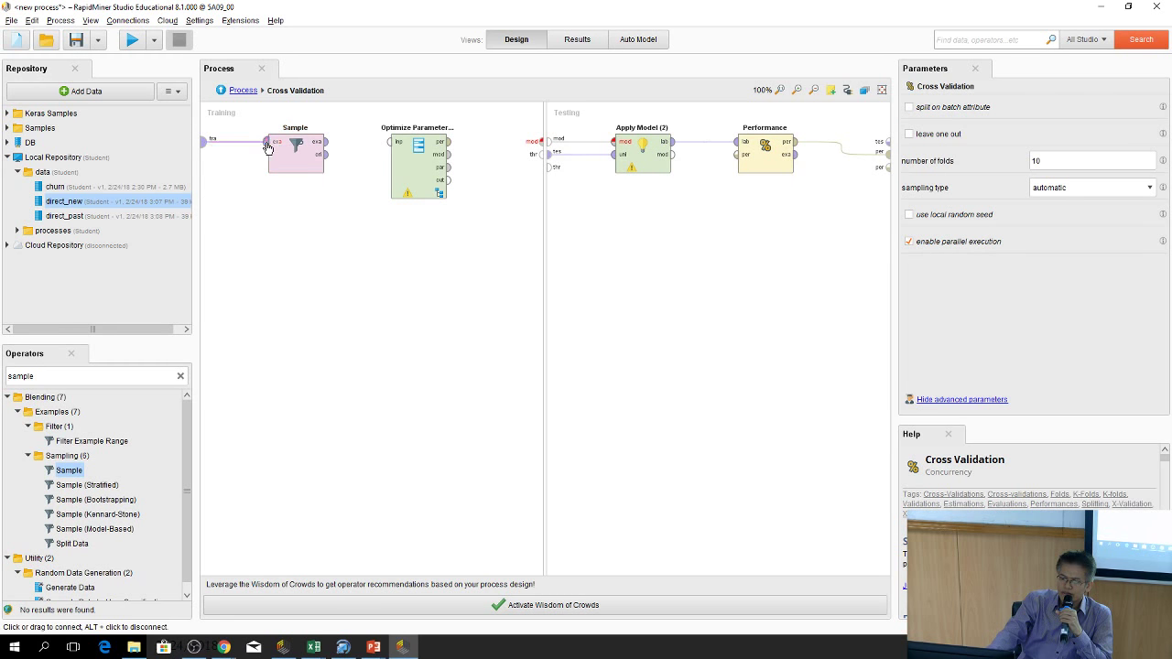
{"action": "left_click", "coordinate": [326, 142]}
{"action": "left_click", "coordinate": [390, 142]}
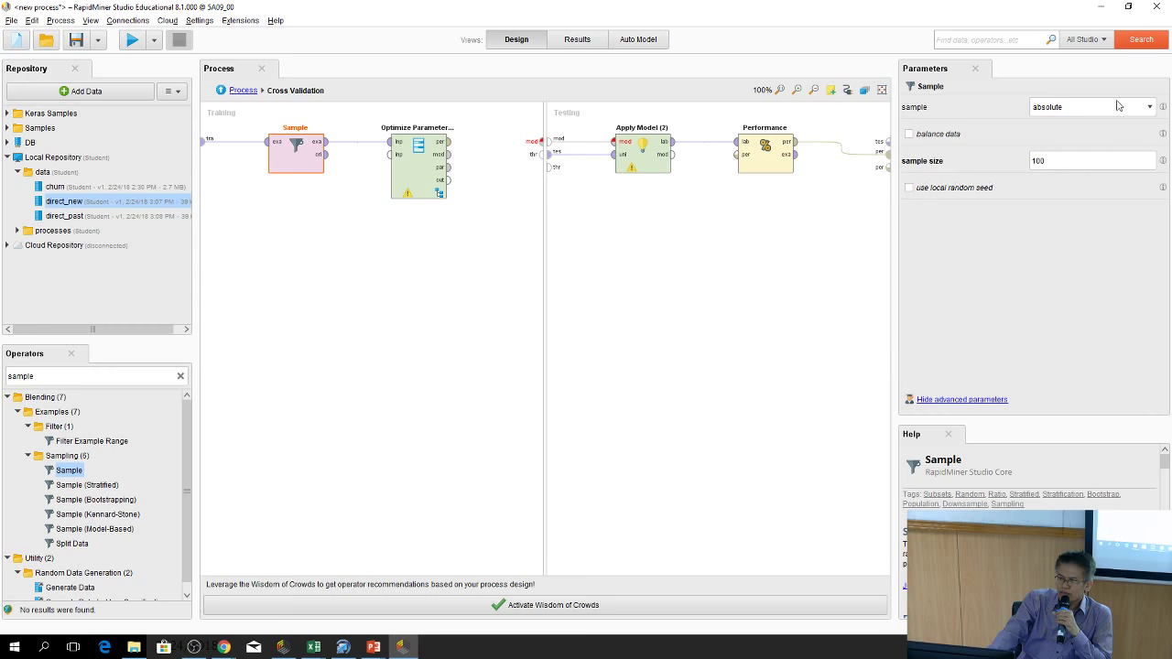
{"action": "left_click", "coordinate": [1119, 107]}
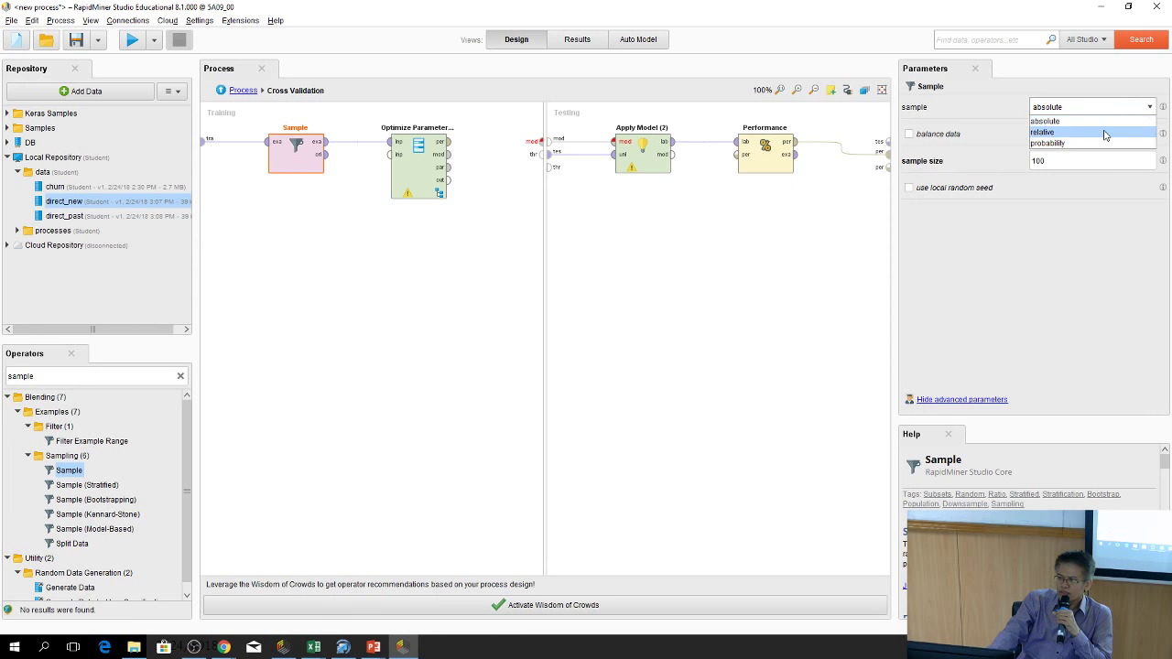
{"action": "left_click", "coordinate": [1090, 231]}
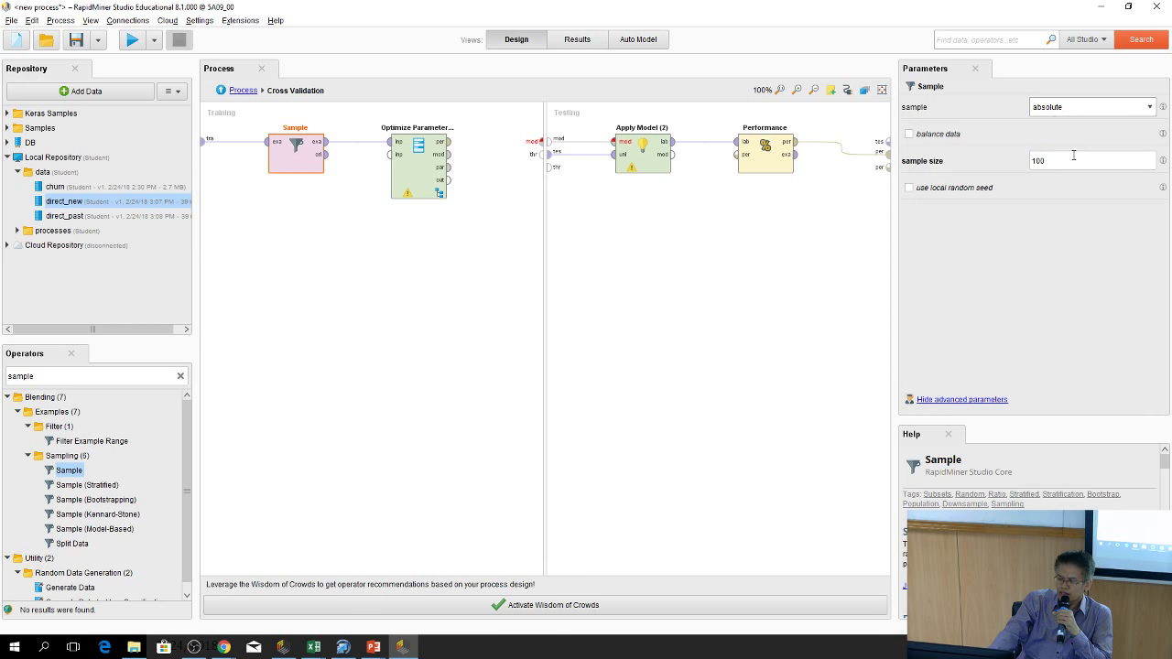
Connect the Optimize Parameters (Grid) model output to the Testing side's model input
{"action": "left_click", "coordinate": [471, 235]}
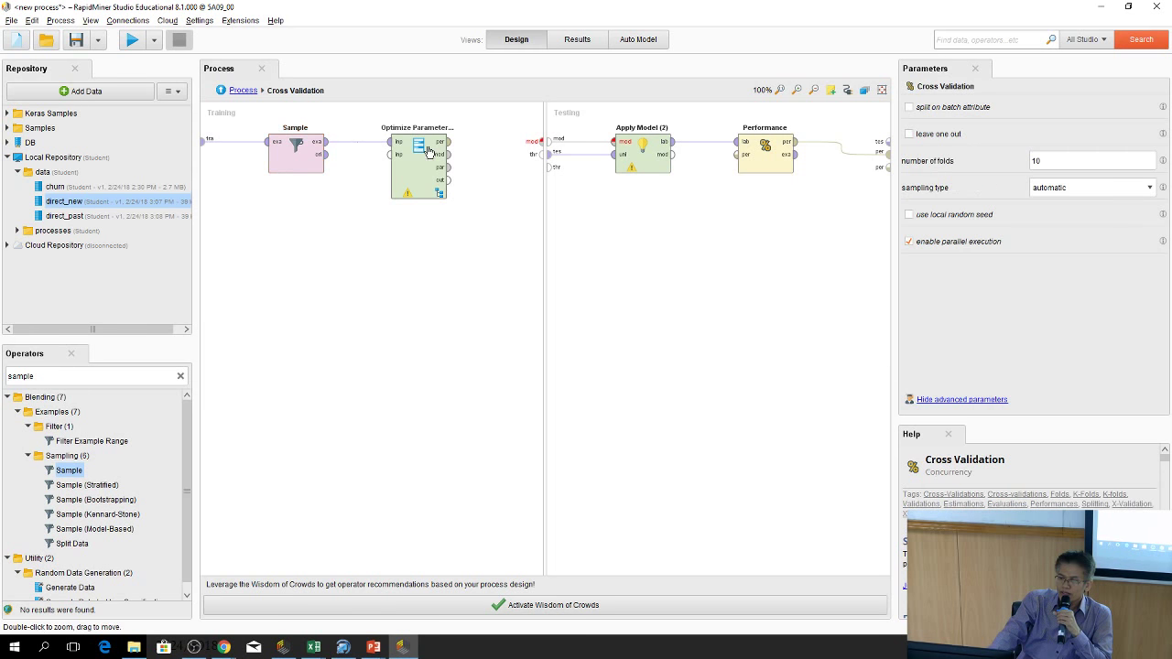
{"action": "left_click", "coordinate": [418, 173]}
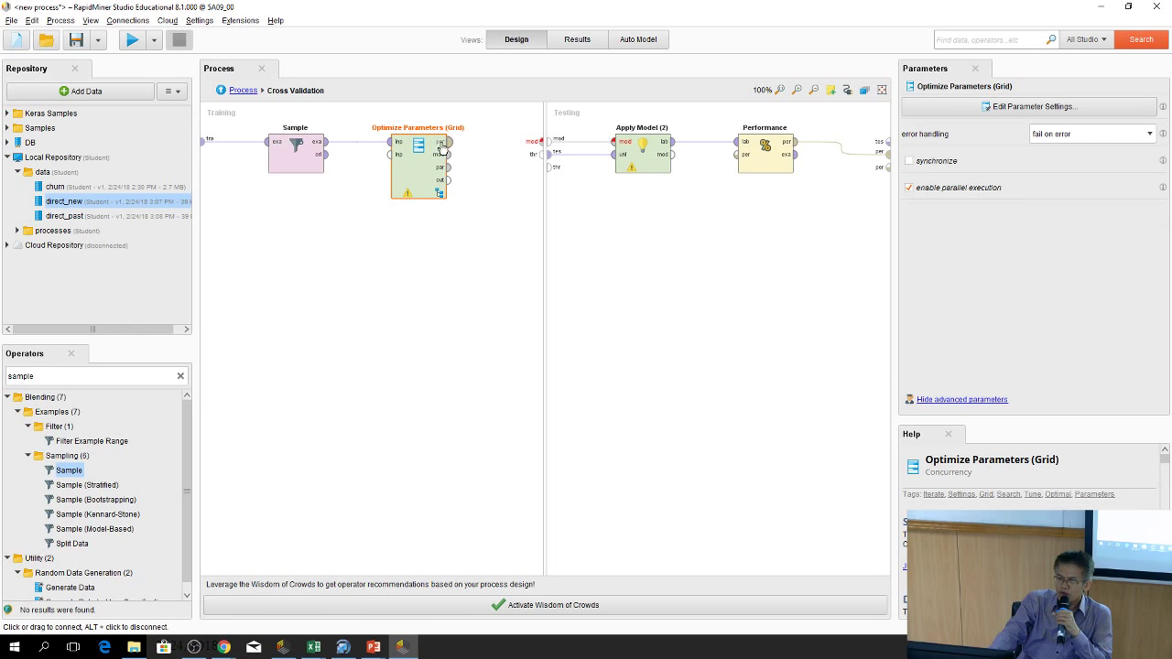
{"action": "mouse_move", "coordinate": [449, 162]}
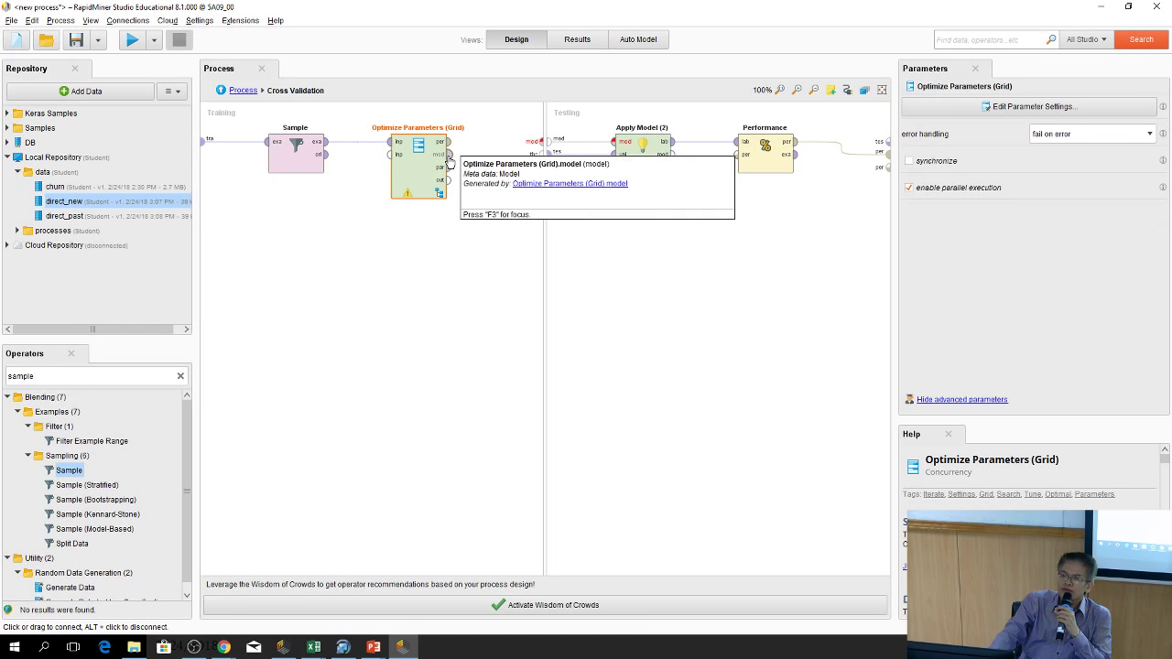
{"action": "left_click_drag", "start_coordinate": [449, 155], "coordinate": [540, 151]}
{"action": "left_click", "coordinate": [479, 248]}
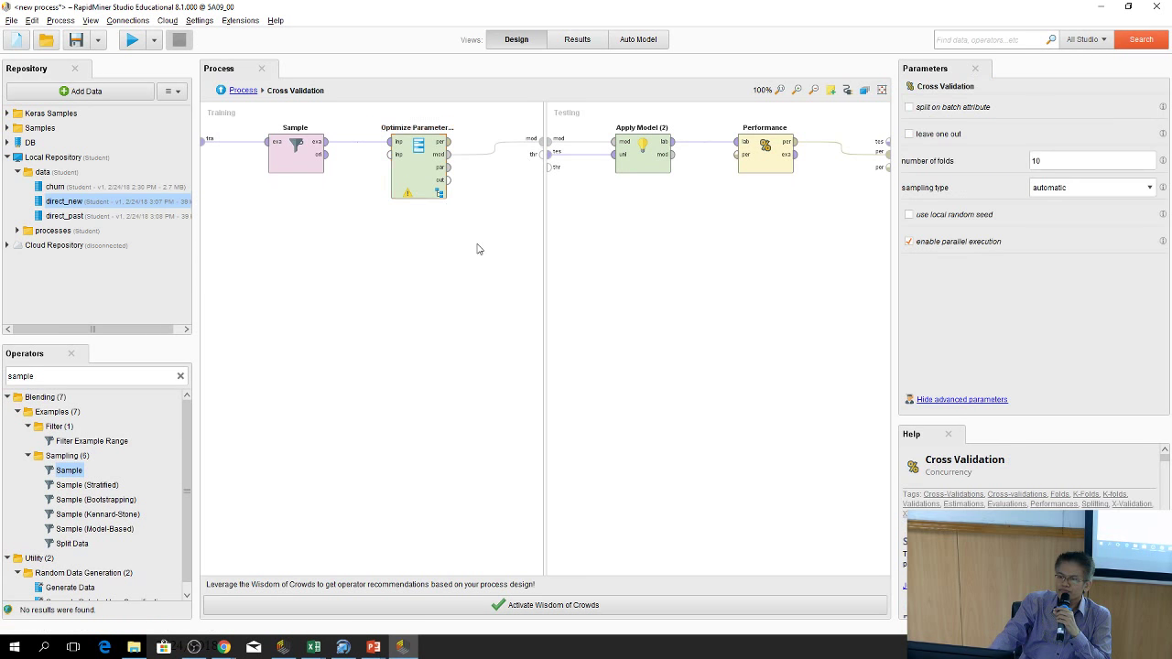
Open Optimize Parameters (Grid) and add an Apply Model operator inside it
{"action": "double_click", "coordinate": [423, 184]}
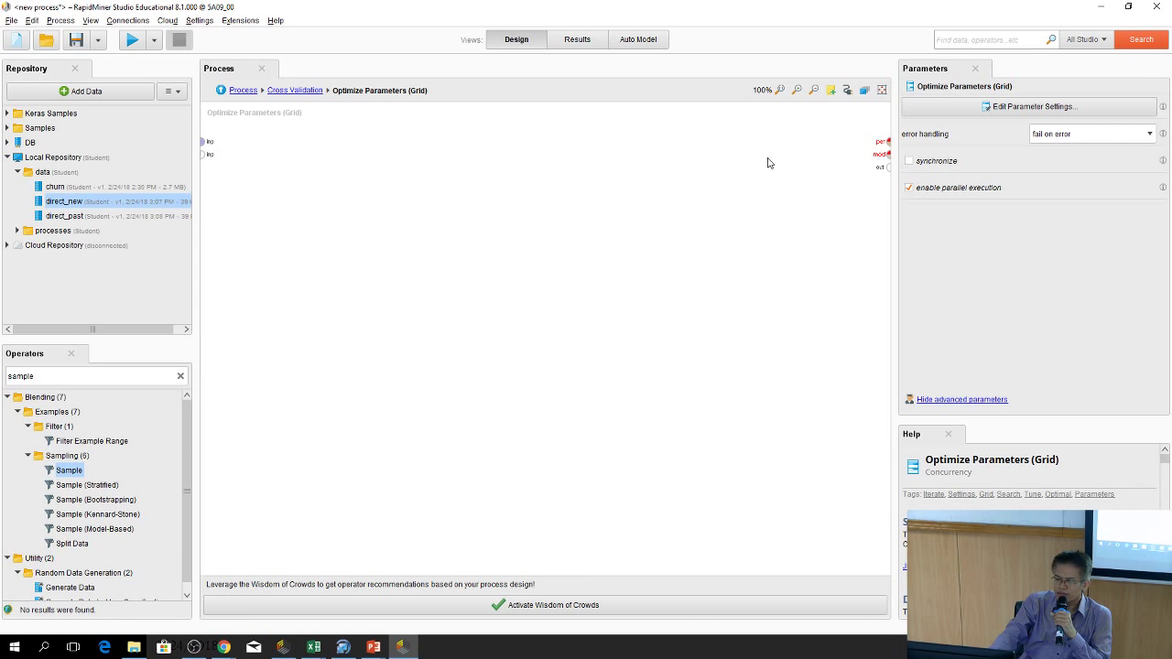
{"action": "left_click", "coordinate": [180, 377]}
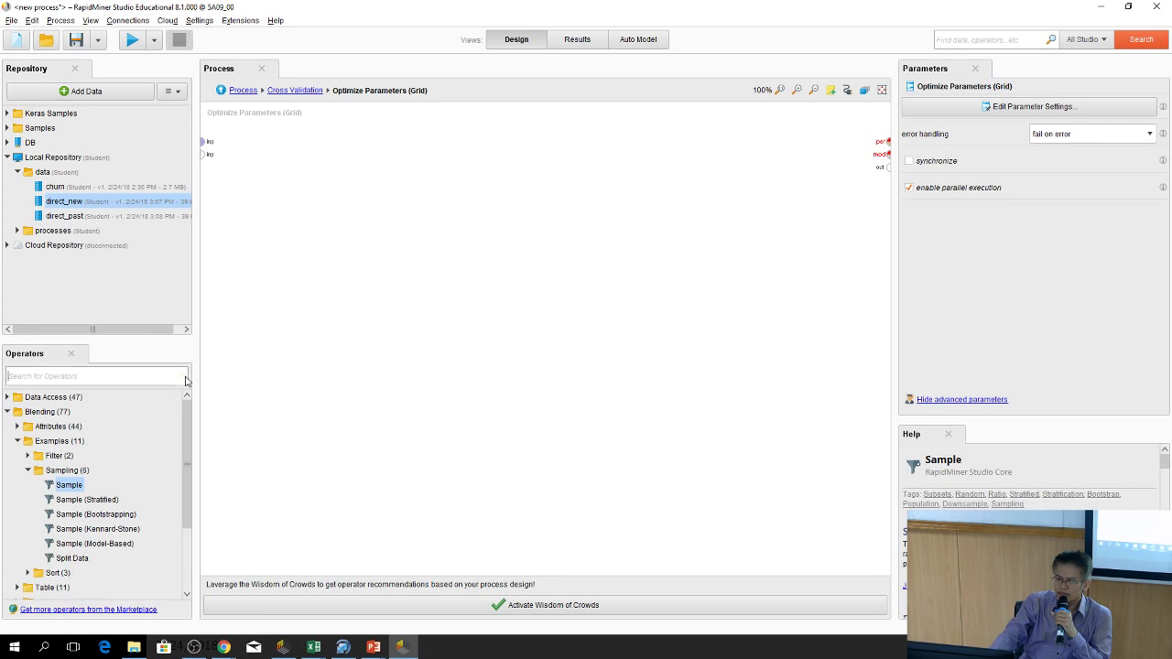
{"action": "left_click", "coordinate": [78, 376]}
{"action": "type", "text": "a"}
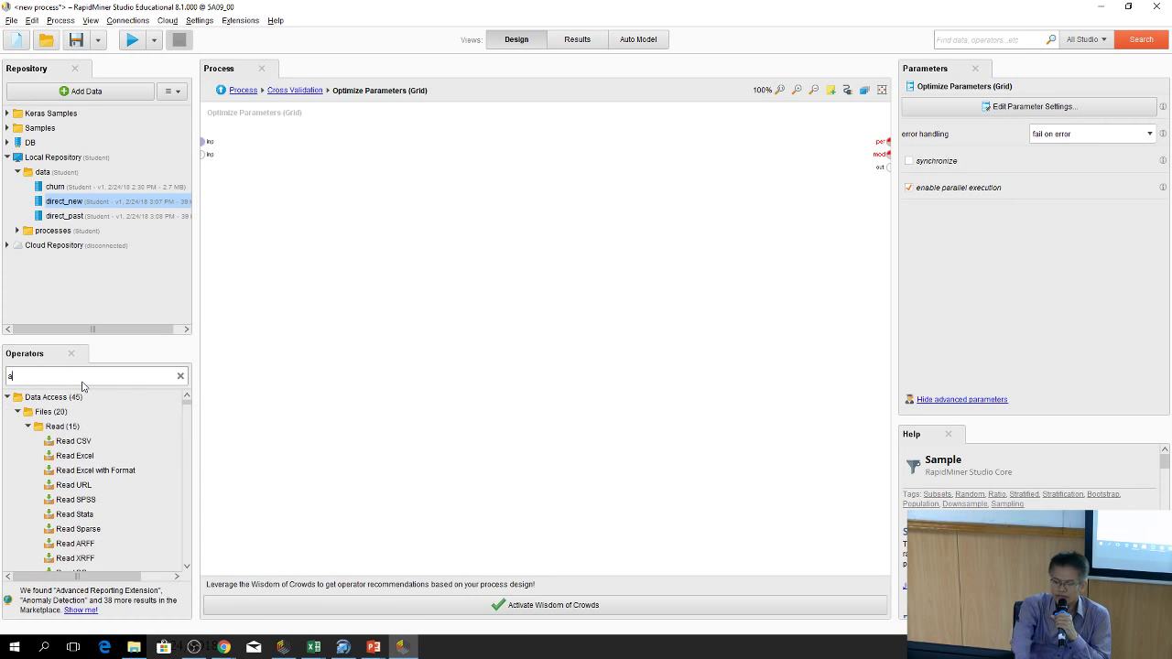
{"action": "type", "text": "pply m"}
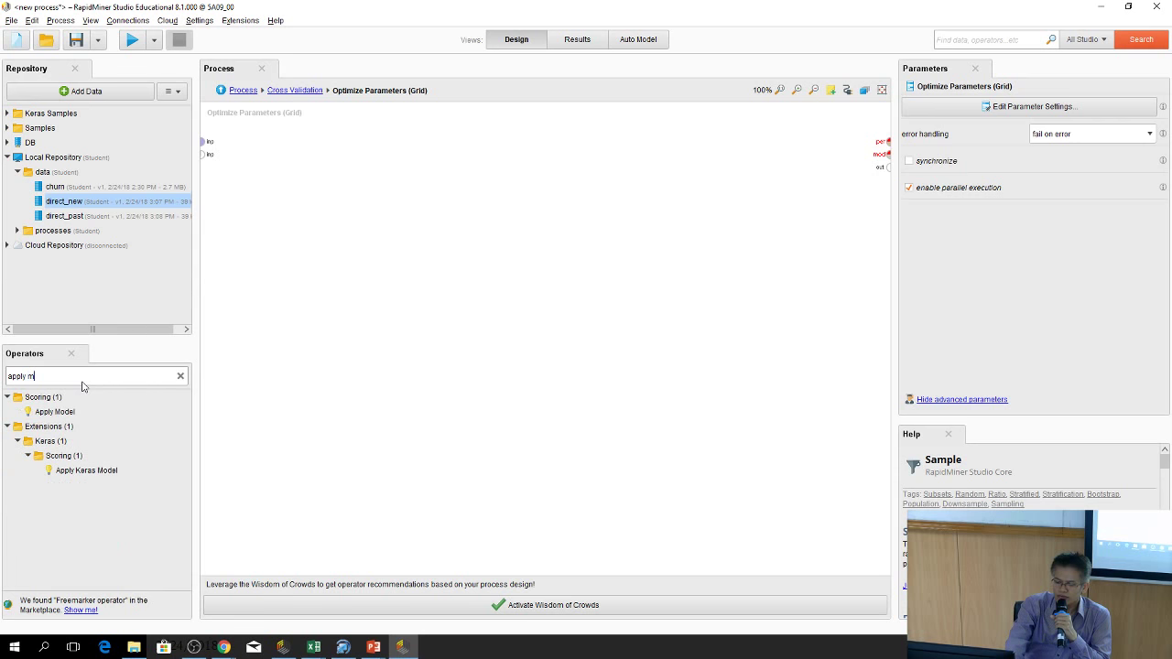
{"action": "type", "text": "odel"}
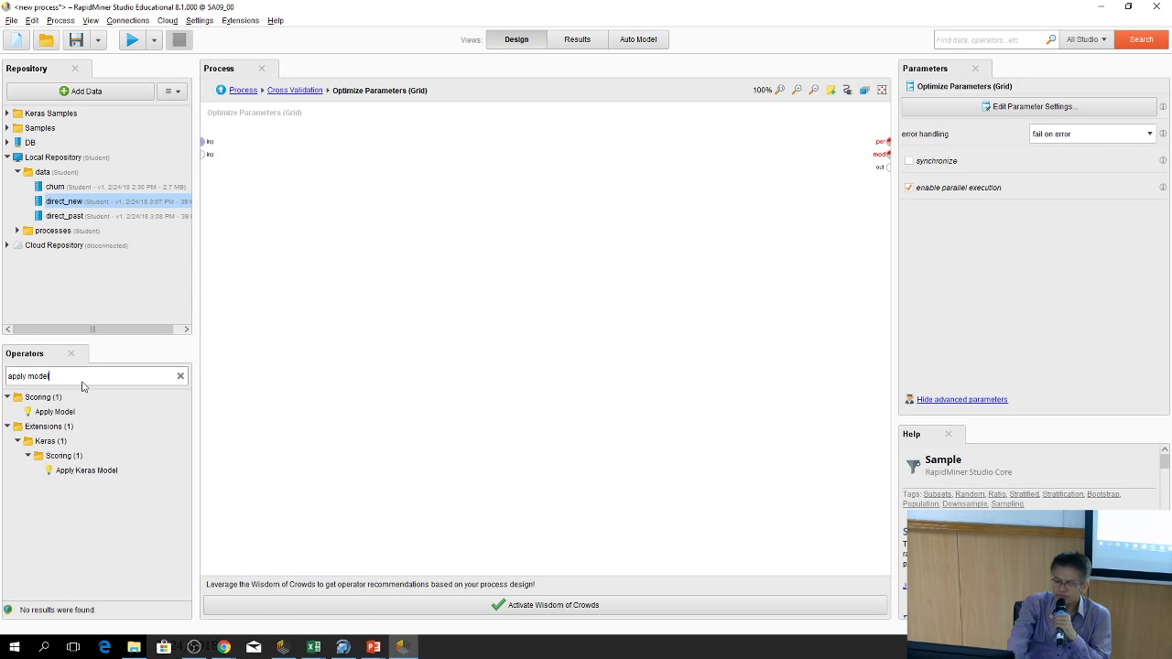
{"action": "left_click_drag", "start_coordinate": [73, 412], "coordinate": [569, 176]}
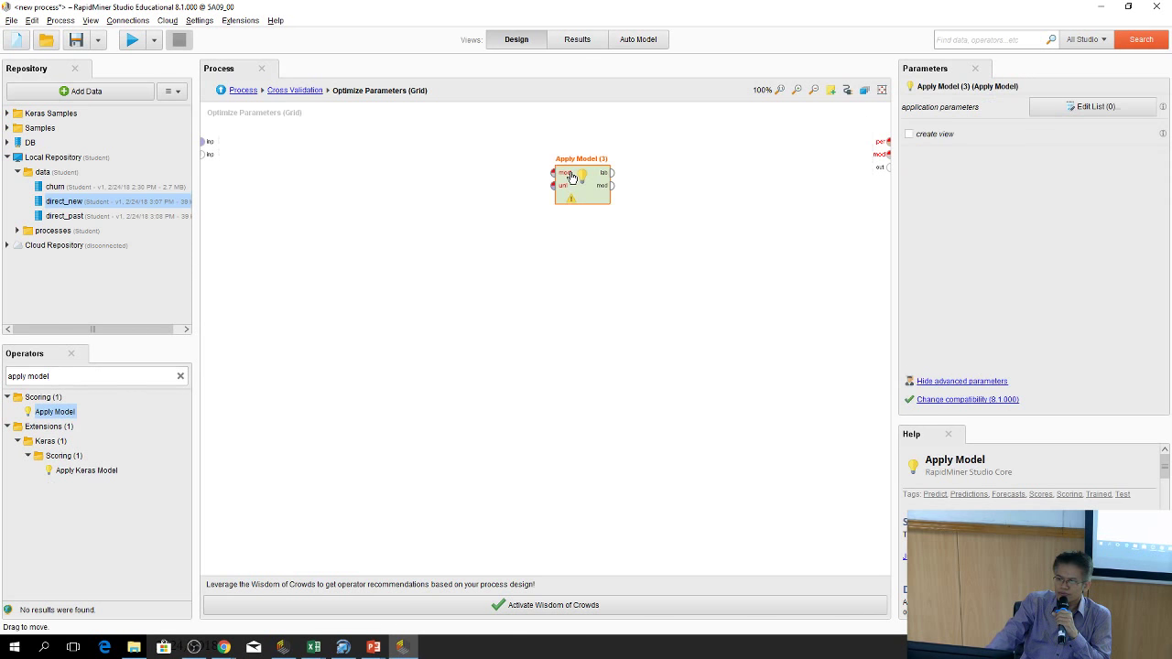
Add Performance (Classification), linking Apply Model's labelled data to it and its result to the output
{"action": "left_click", "coordinate": [180, 377]}
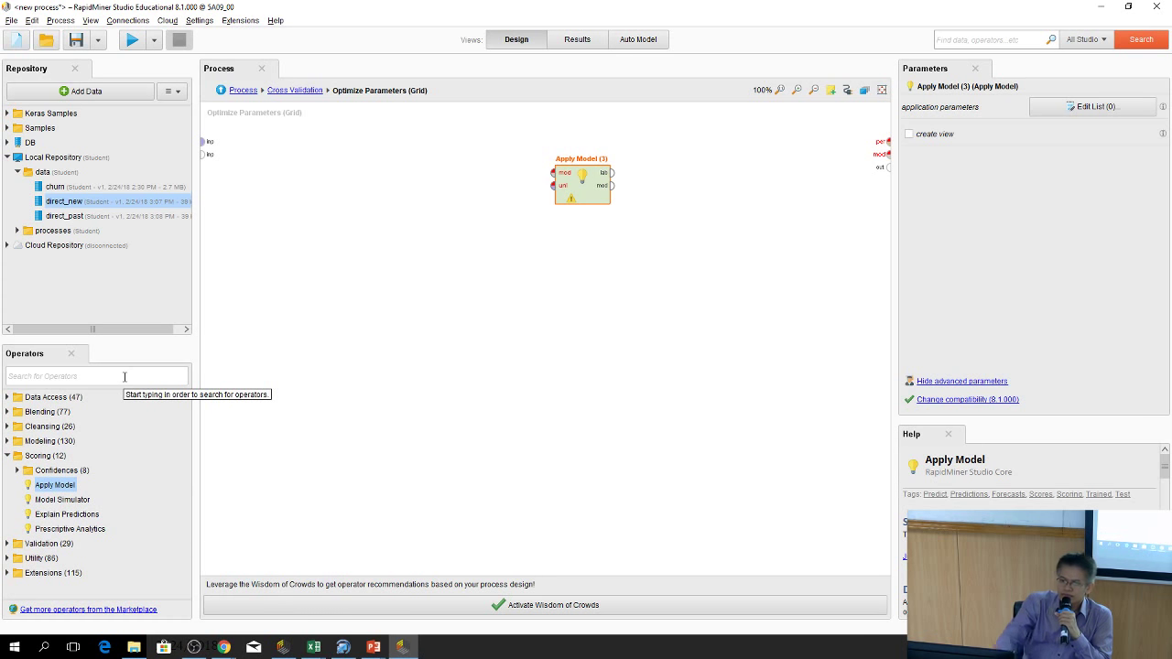
{"action": "left_click_drag", "start_coordinate": [120, 441], "coordinate": [96, 376]}
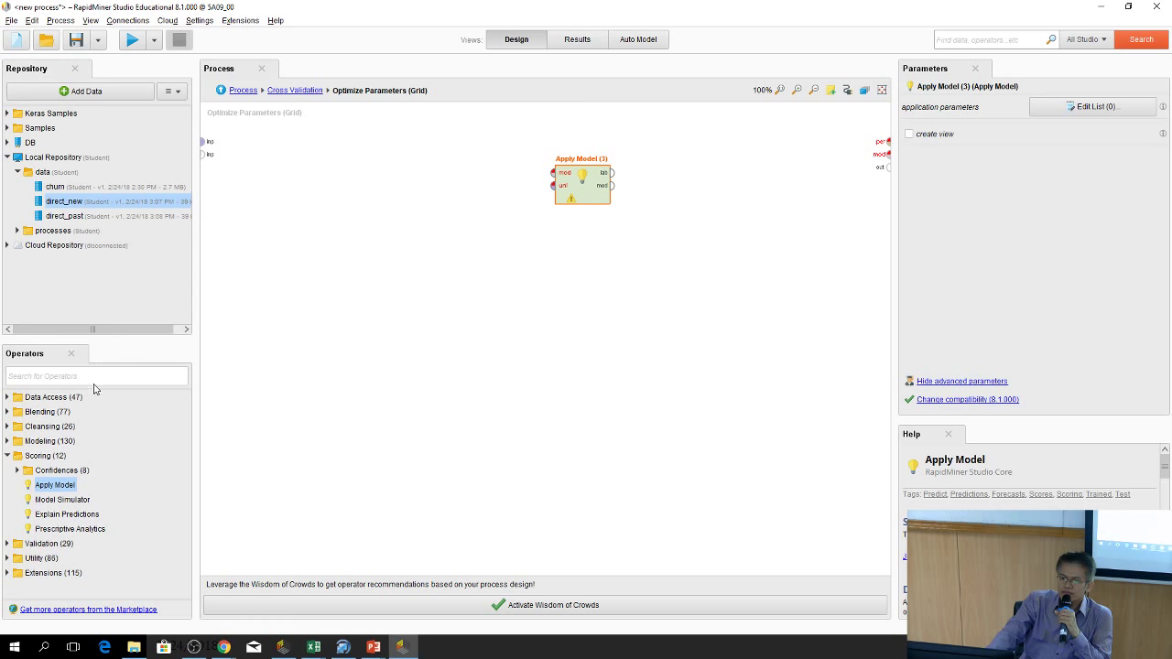
{"action": "left_click", "coordinate": [95, 376]}
{"action": "type", "text": "p"}
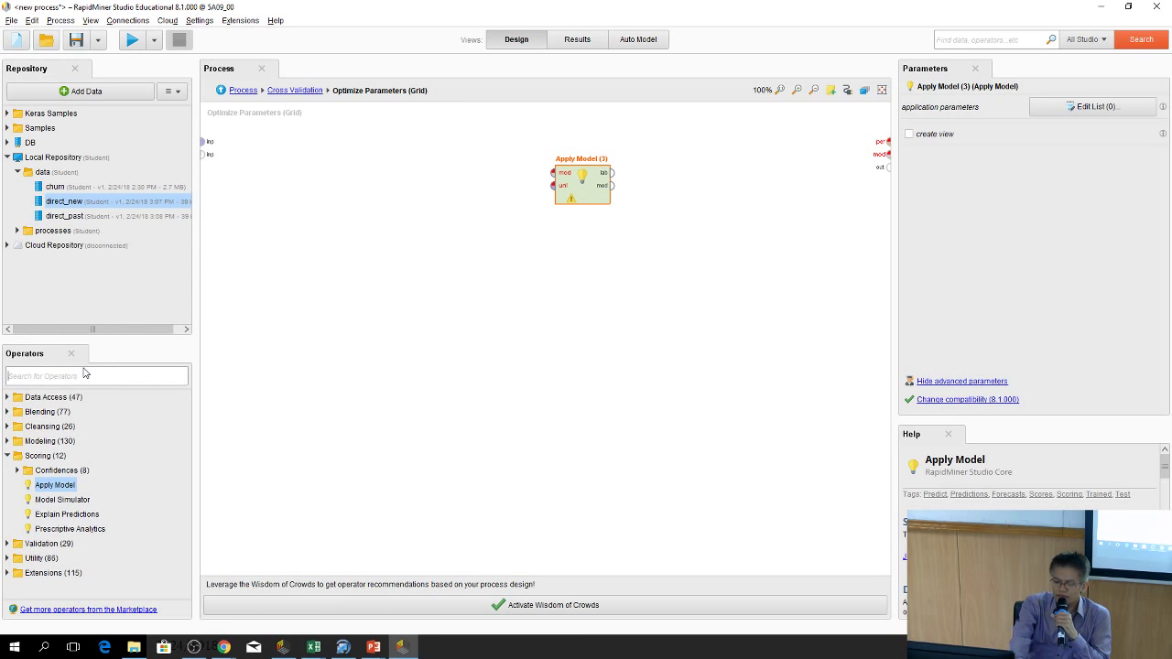
{"action": "type", "text": "erfo"}
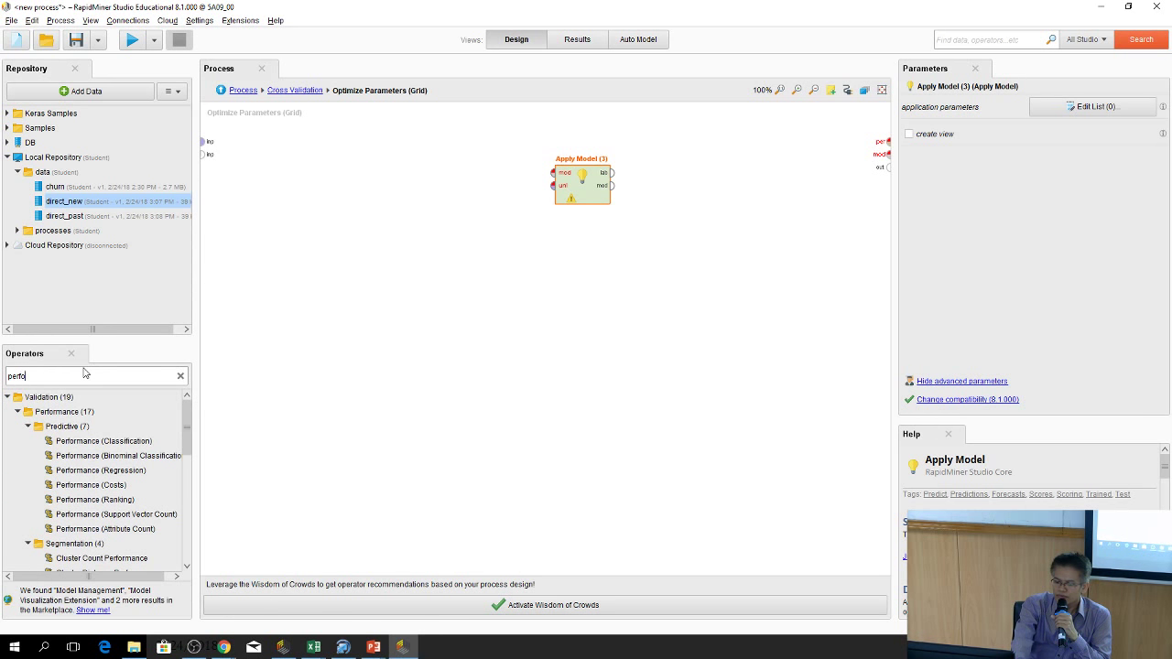
{"action": "type", "text": "rma"}
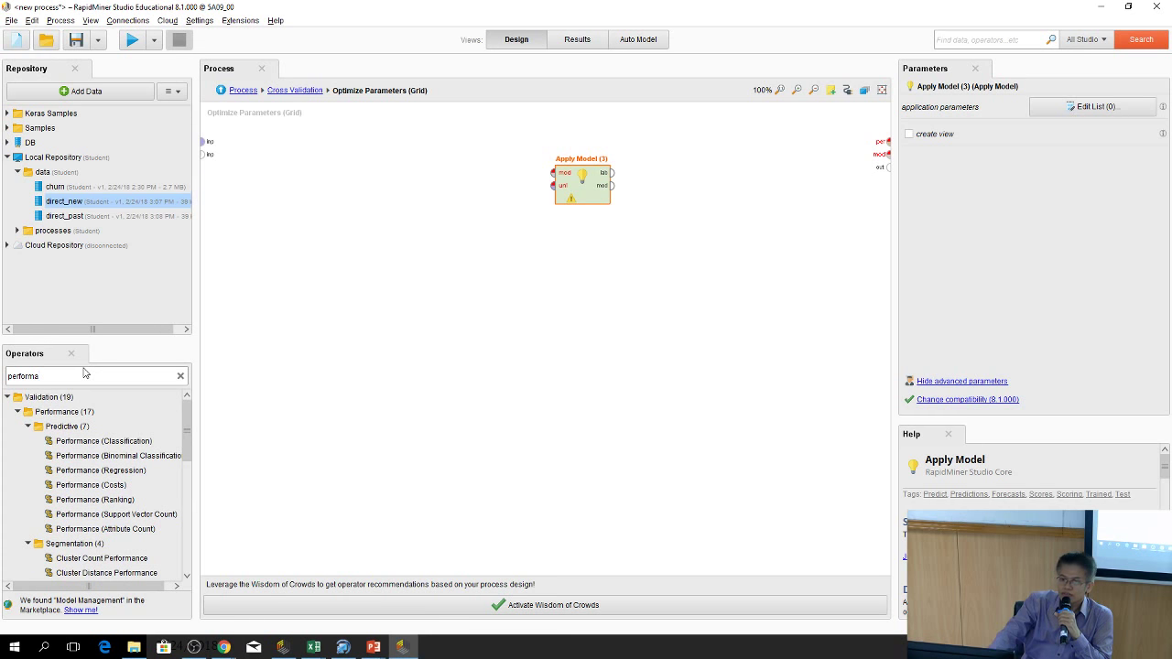
{"action": "left_click_drag", "start_coordinate": [95, 441], "coordinate": [710, 153]}
{"action": "left_click_drag", "start_coordinate": [611, 173], "coordinate": [676, 141]}
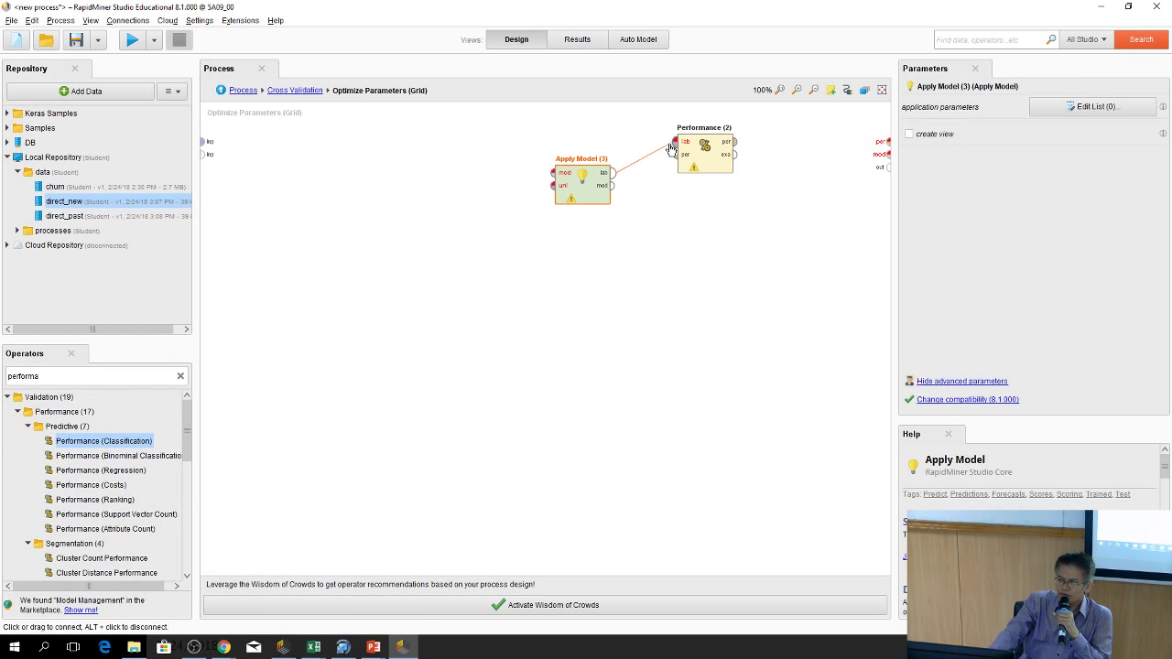
{"action": "left_click_drag", "start_coordinate": [571, 191], "coordinate": [571, 222]}
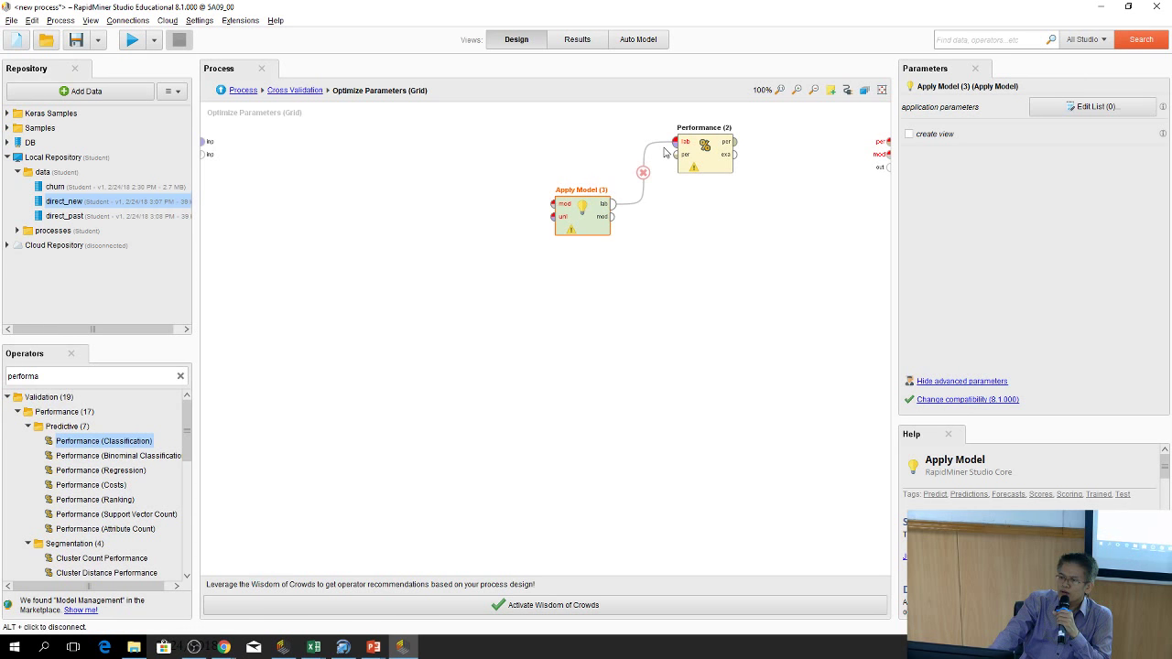
{"action": "left_click_drag", "start_coordinate": [736, 143], "coordinate": [888, 144]}
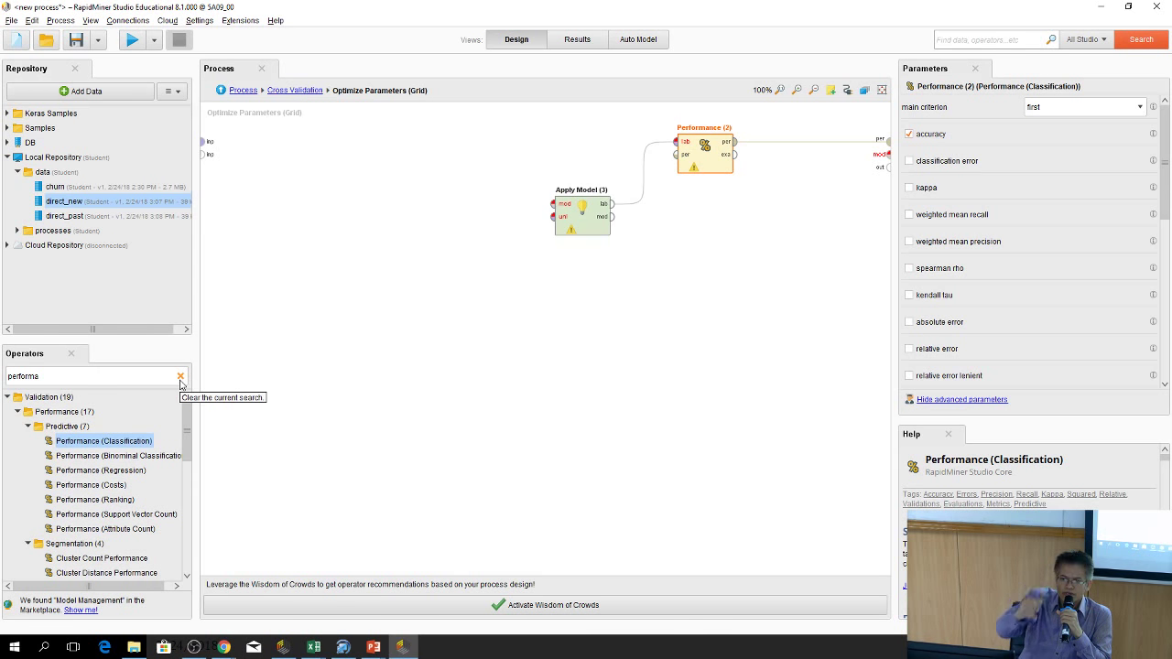
Search the operators for 'neural net'
{"action": "left_click", "coordinate": [180, 378]}
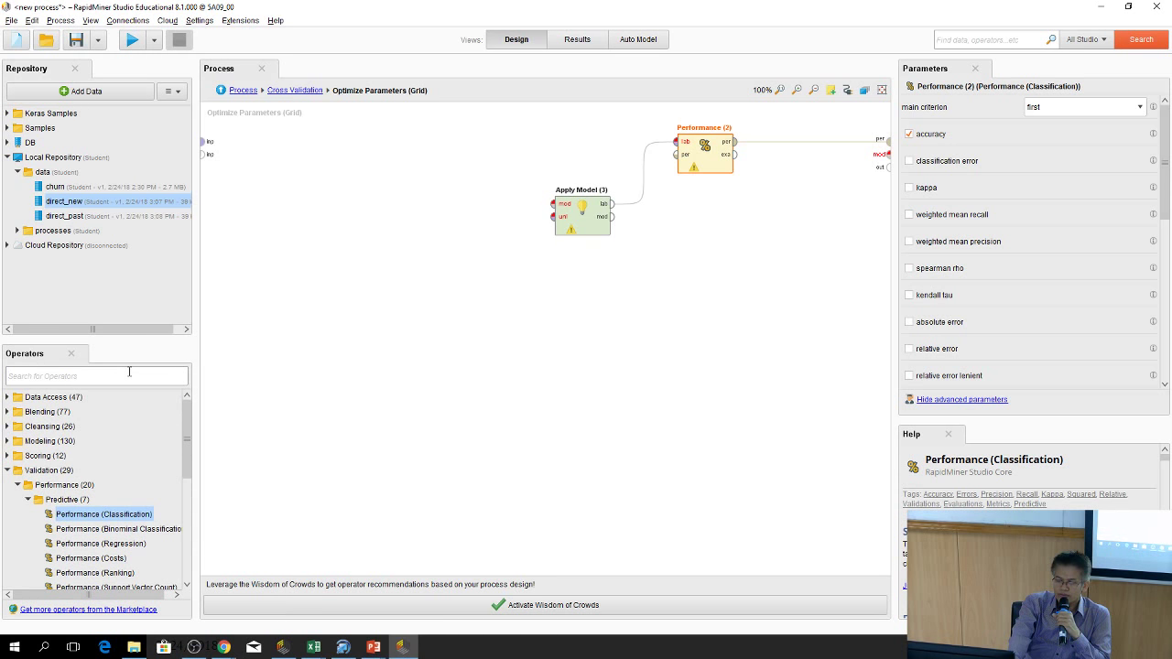
{"action": "type", "text": "nu"}
{"action": "type", "text": "ral"}
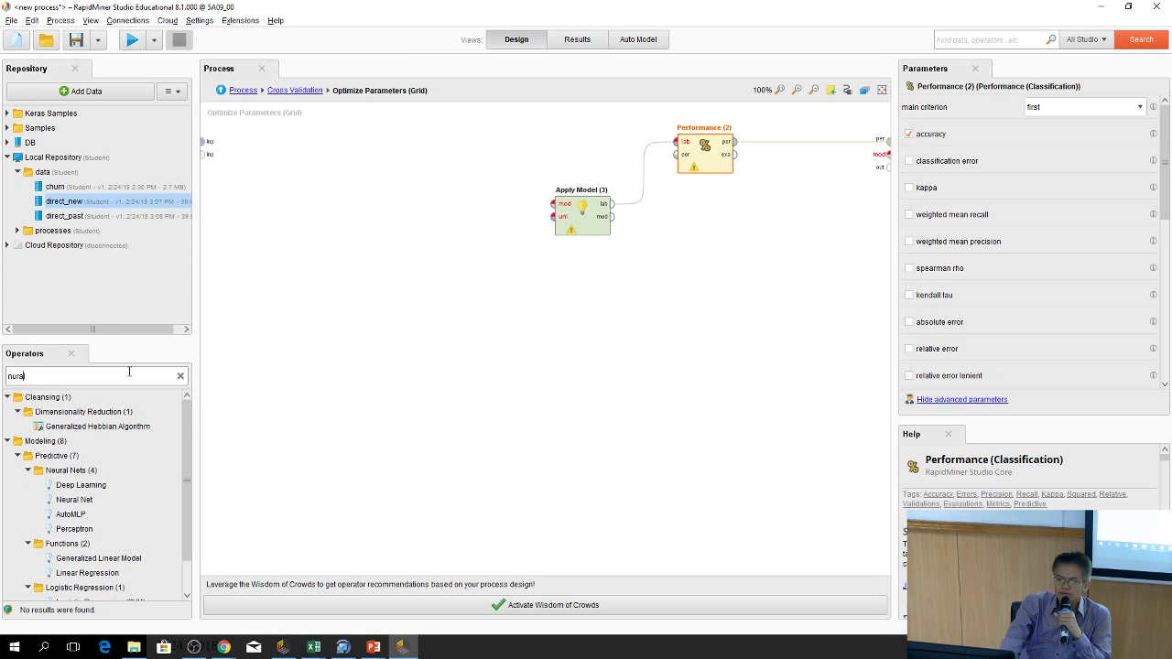
{"action": "type", "text": " ne"}
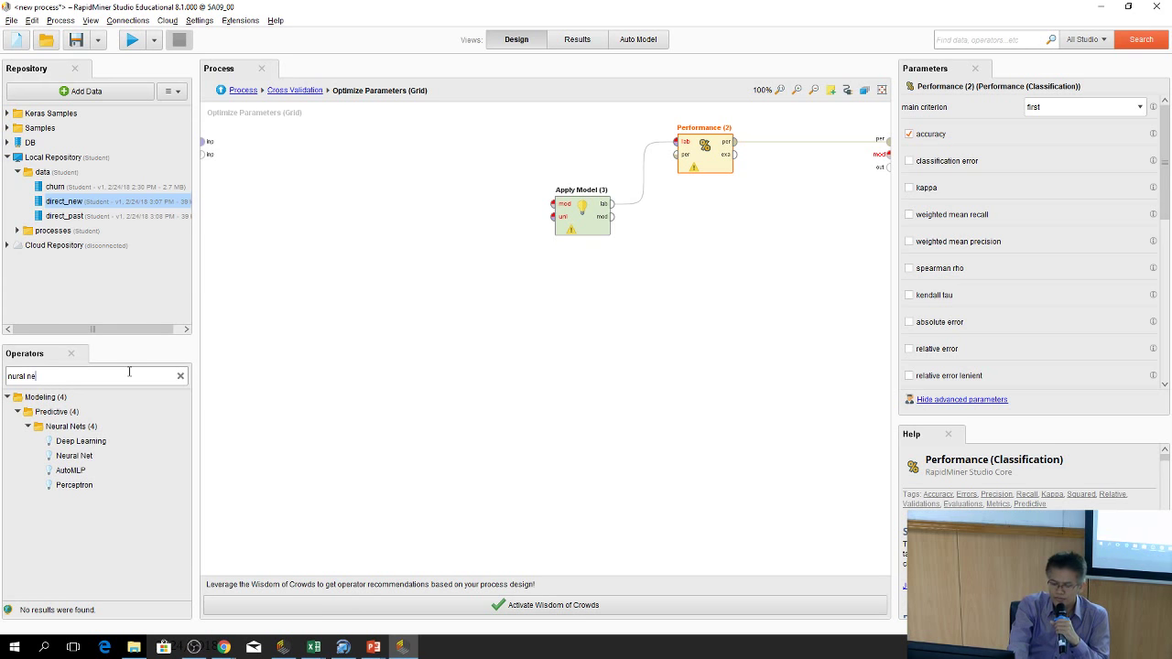
{"action": "type", "text": "t"}
Place a Neural Net fed by the training data, sending its model into Apply Model (3)
{"action": "left_click_drag", "start_coordinate": [129, 427], "coordinate": [136, 427]}
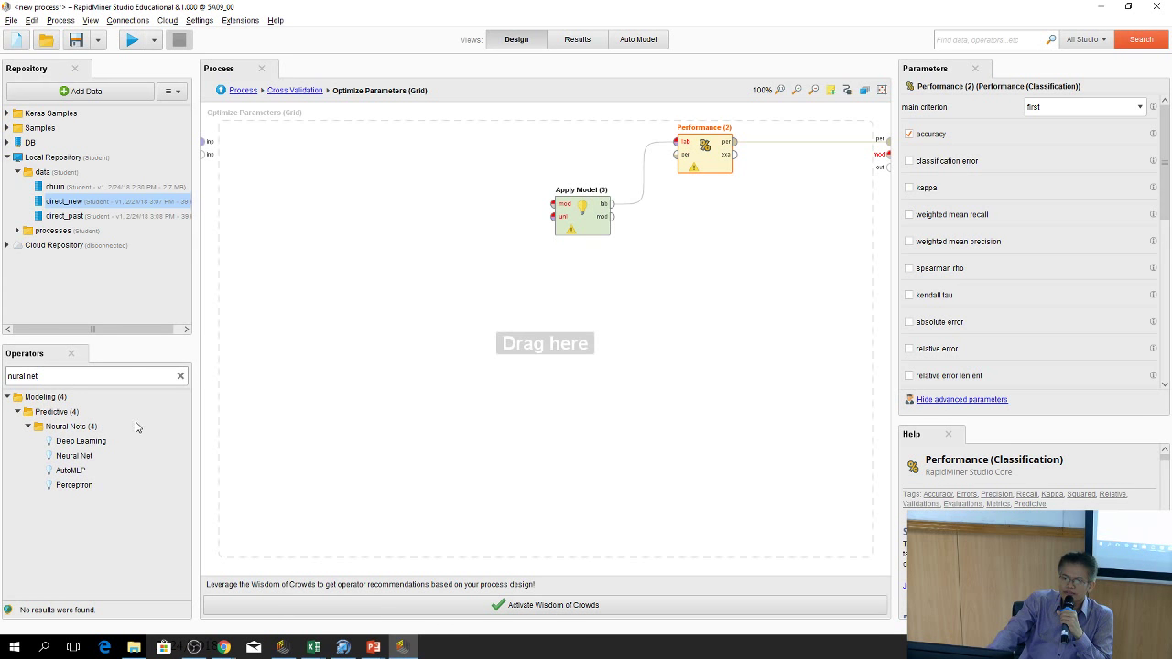
{"action": "left_click_drag", "start_coordinate": [75, 460], "coordinate": [320, 209]}
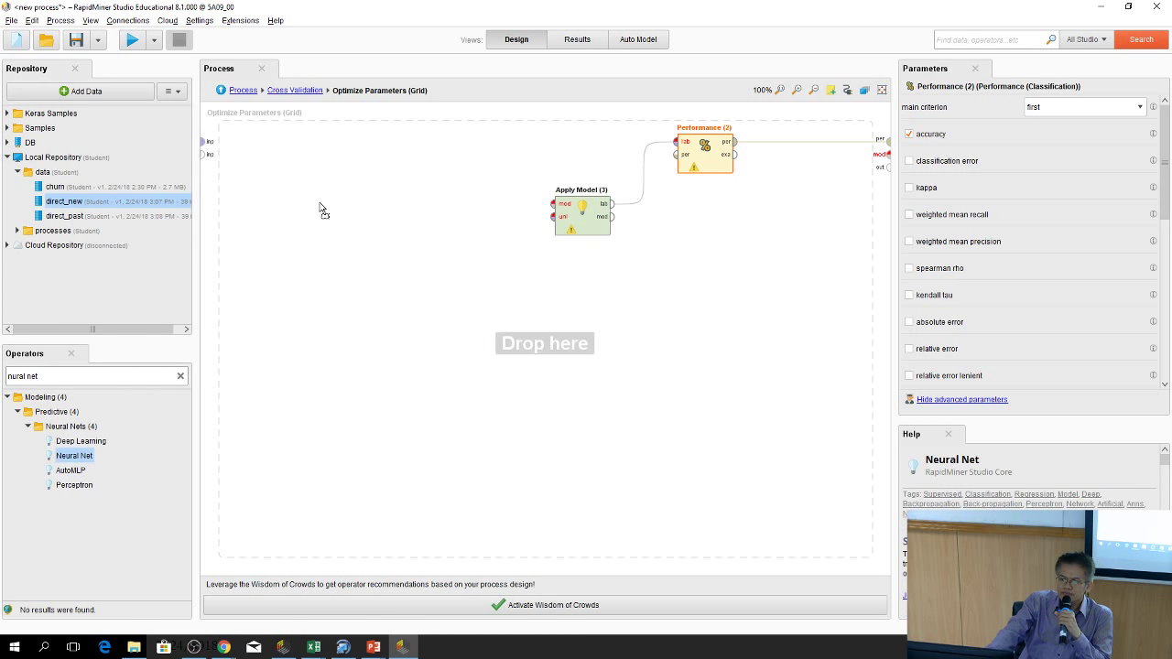
{"action": "left_click_drag", "start_coordinate": [350, 165], "coordinate": [346, 161]}
{"action": "left_click_drag", "start_coordinate": [205, 140], "coordinate": [552, 203]}
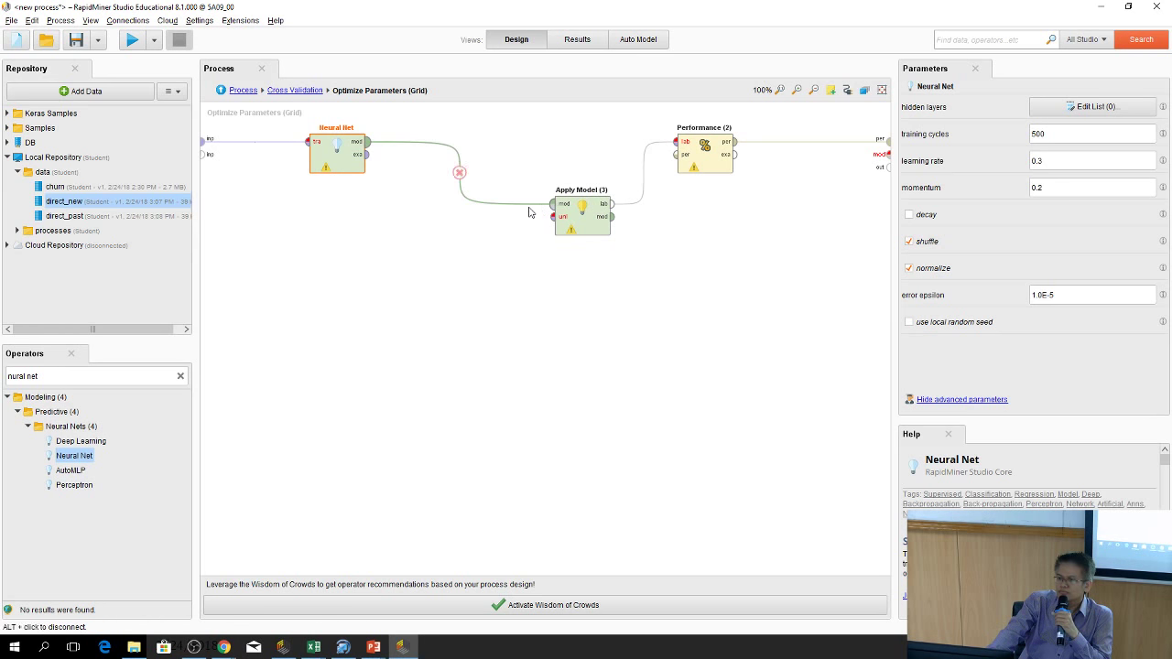
Tidy the operator layout, connect Apply Model's model to the output, and return to Cross Validation
{"action": "left_click_drag", "start_coordinate": [596, 225], "coordinate": [555, 226]}
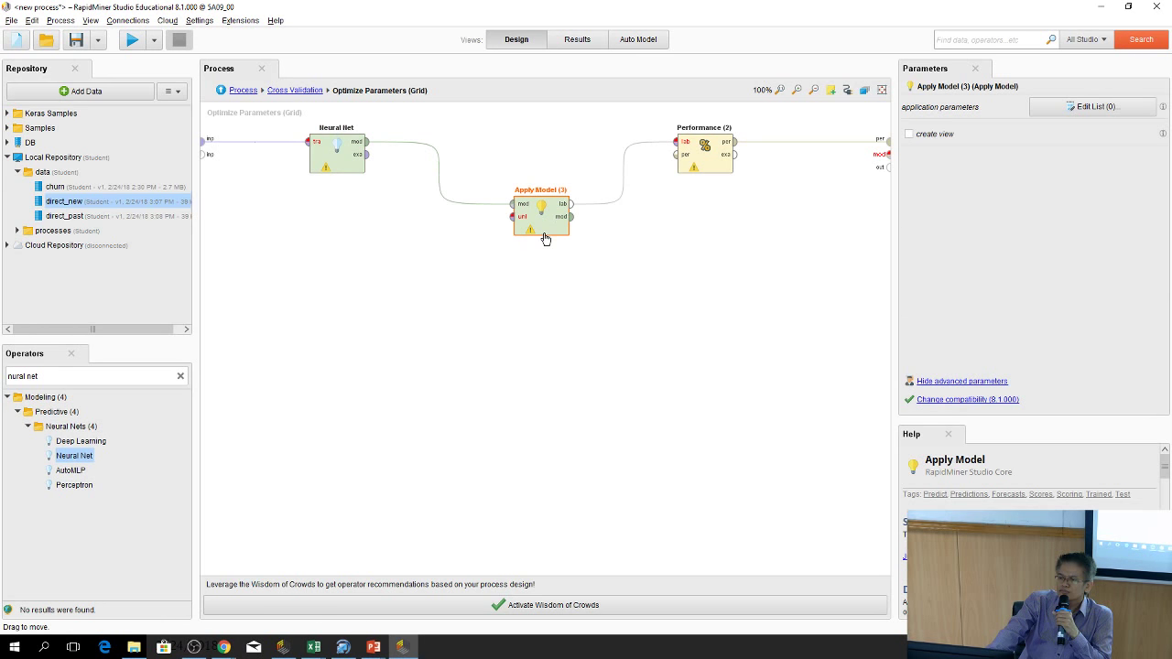
{"action": "left_click_drag", "start_coordinate": [702, 158], "coordinate": [619, 159]}
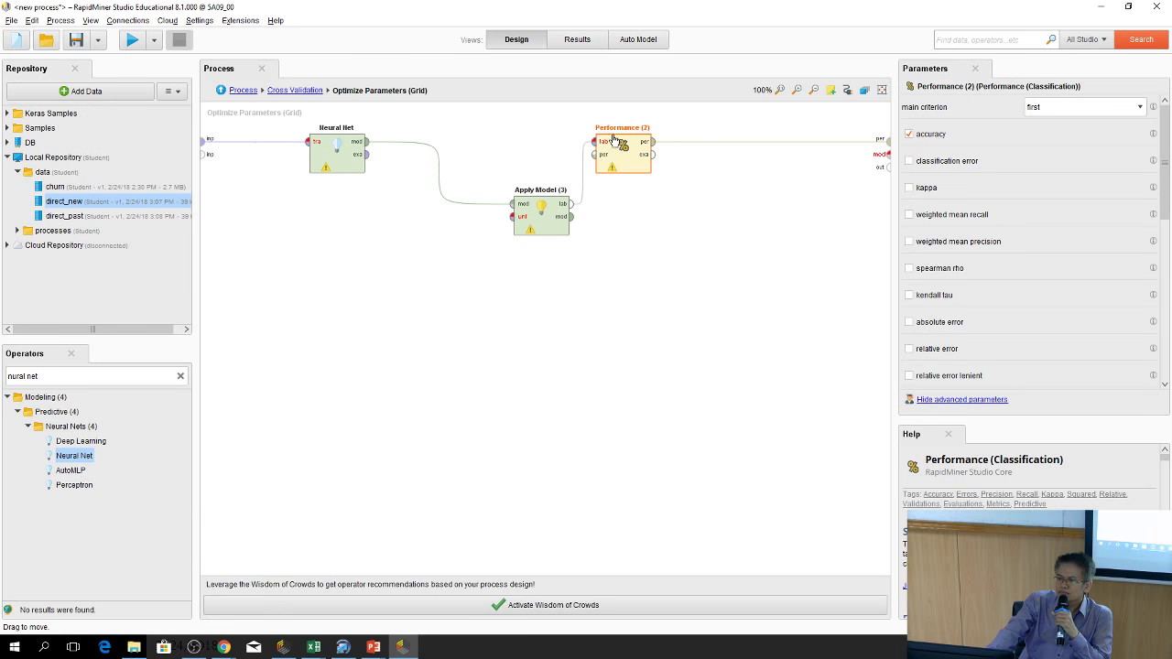
{"action": "left_click", "coordinate": [568, 225]}
{"action": "left_click_drag", "start_coordinate": [571, 216], "coordinate": [888, 154]}
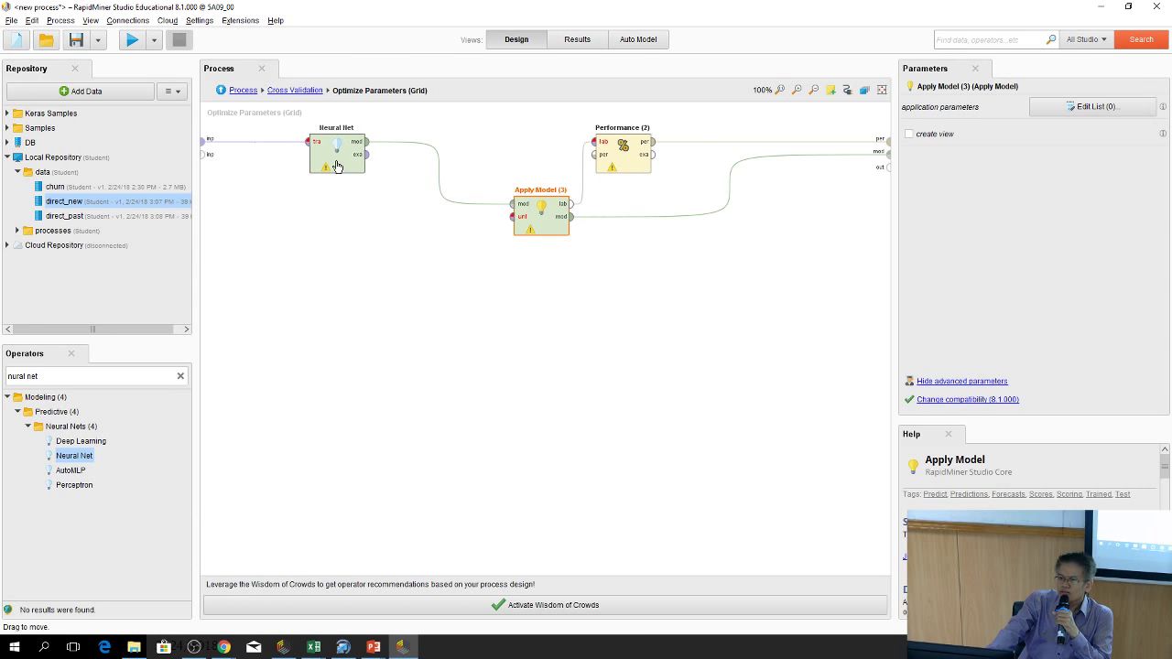
{"action": "left_click", "coordinate": [219, 94]}
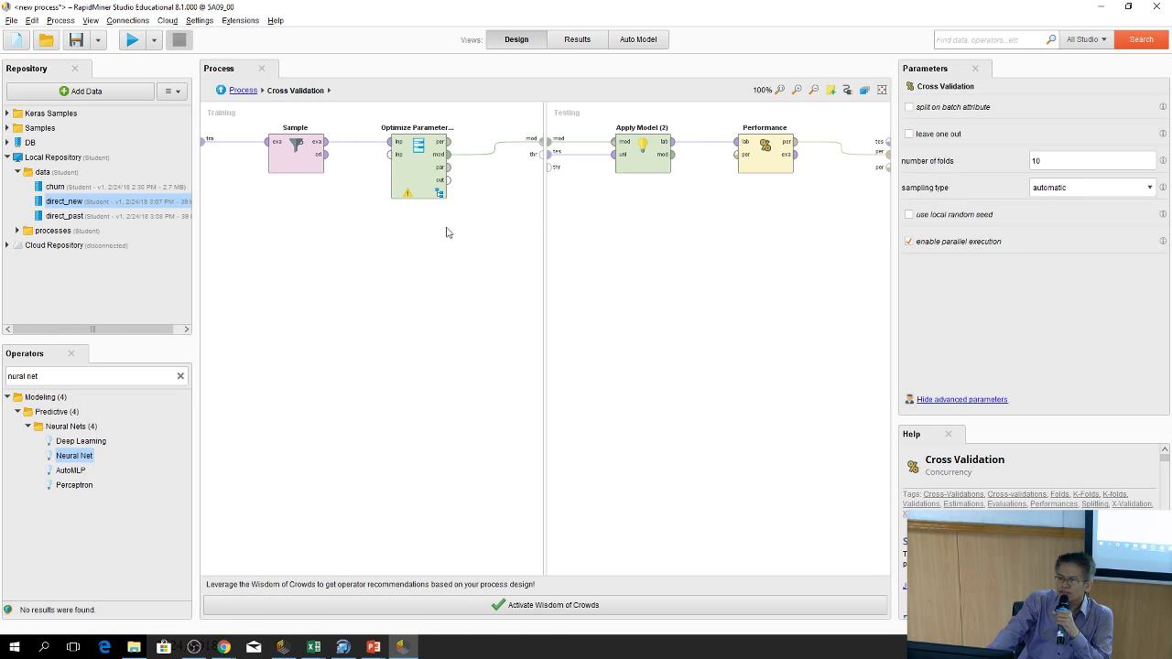
Back in Design view, reopen Optimize Parameters (Grid) and select its Neural Net (500 cycles, learning rate 0.3)
{"action": "left_click", "coordinate": [413, 192]}
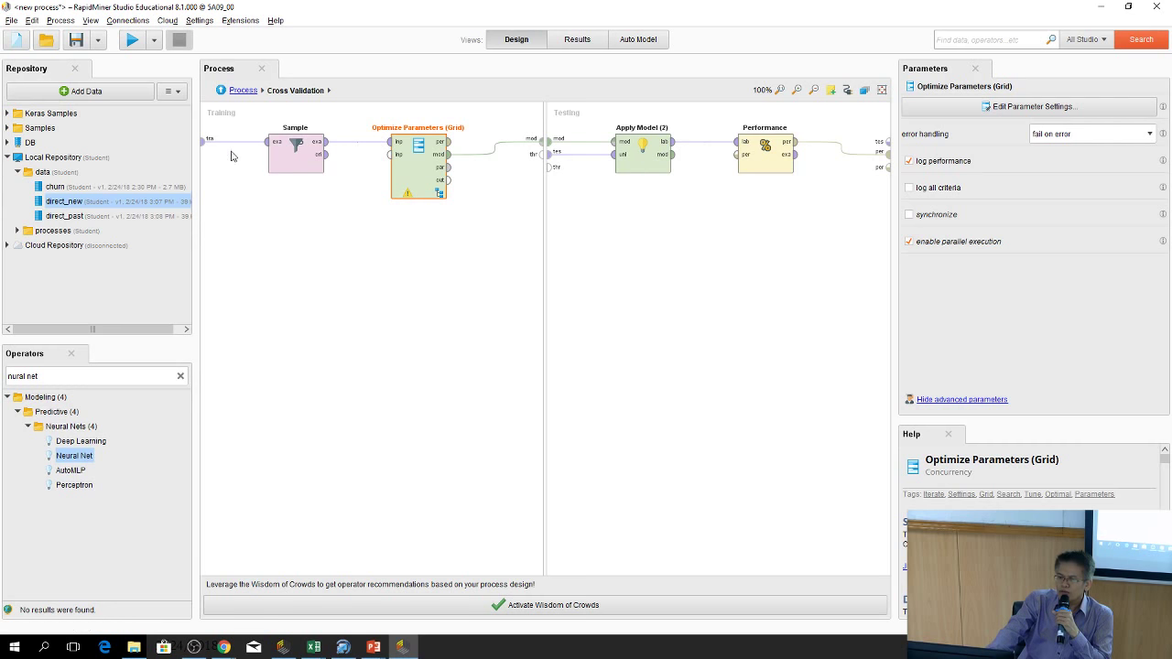
{"action": "left_click", "coordinate": [583, 40]}
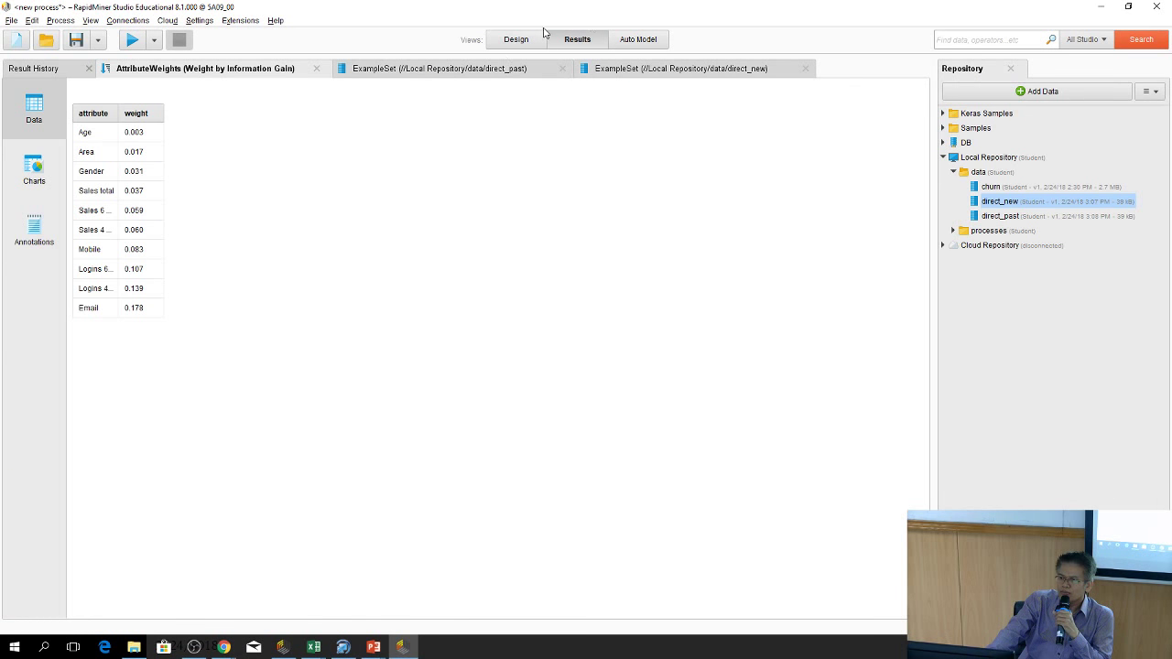
{"action": "left_click", "coordinate": [515, 40]}
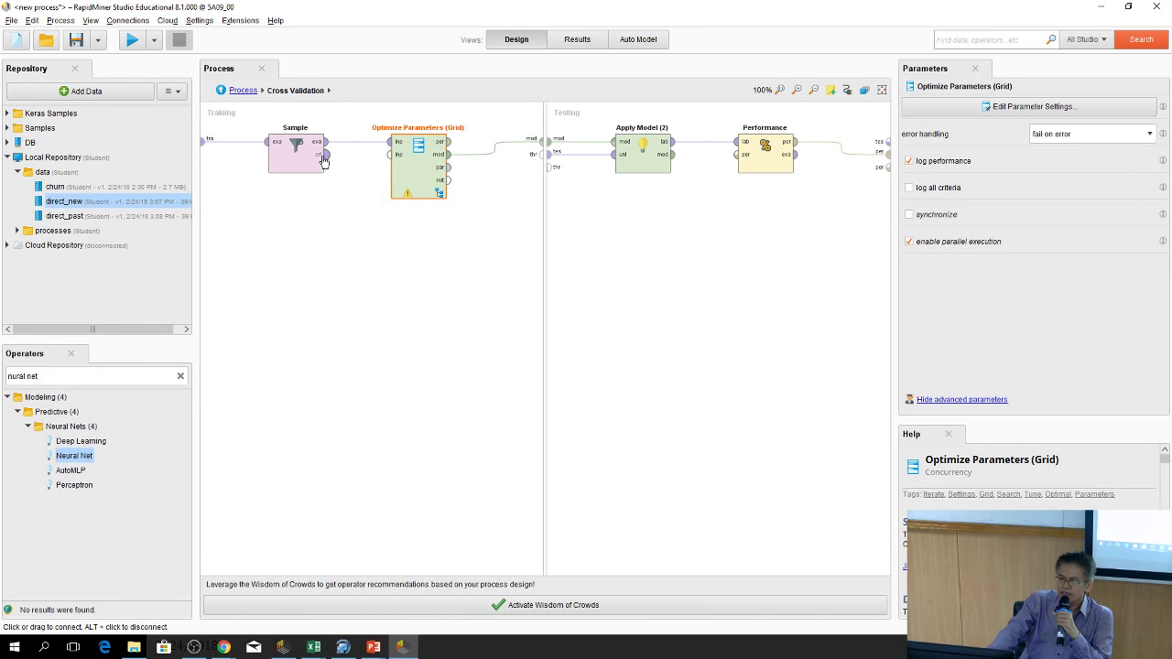
{"action": "double_click", "coordinate": [420, 174]}
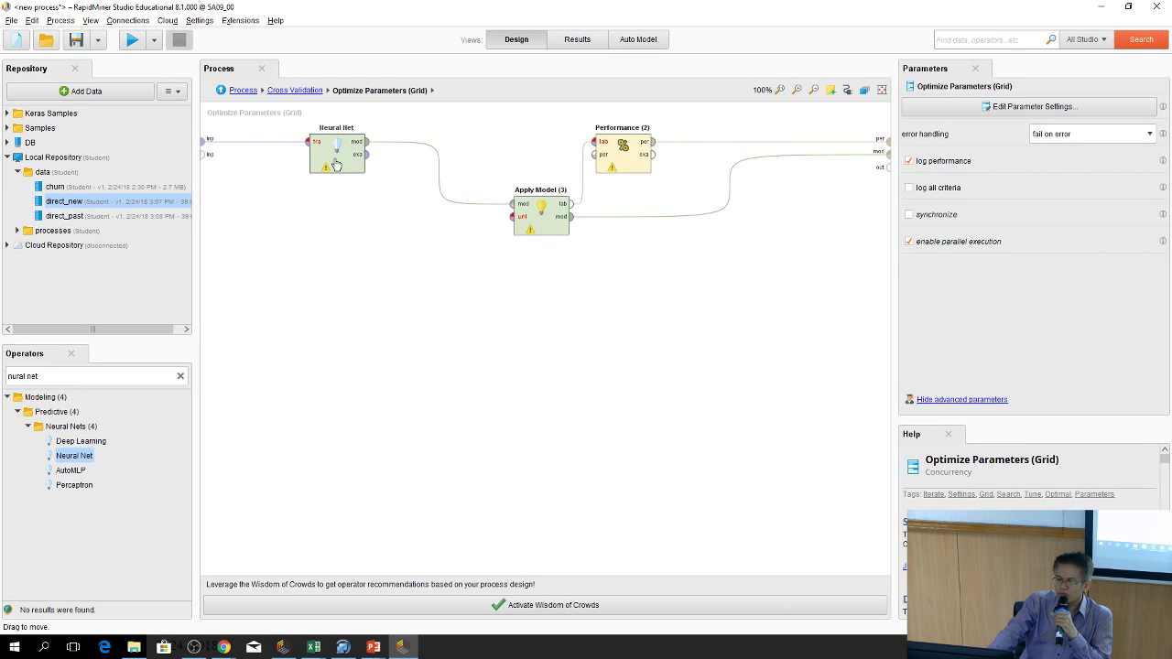
{"action": "left_click", "coordinate": [217, 140]}
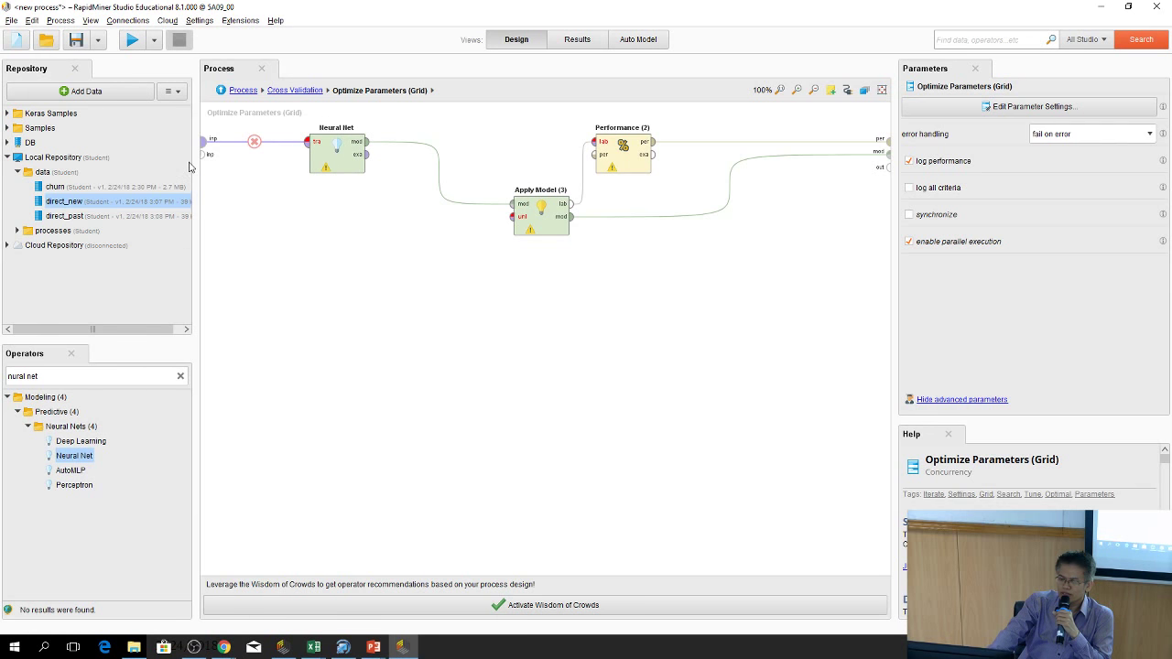
{"action": "left_click", "coordinate": [212, 156]}
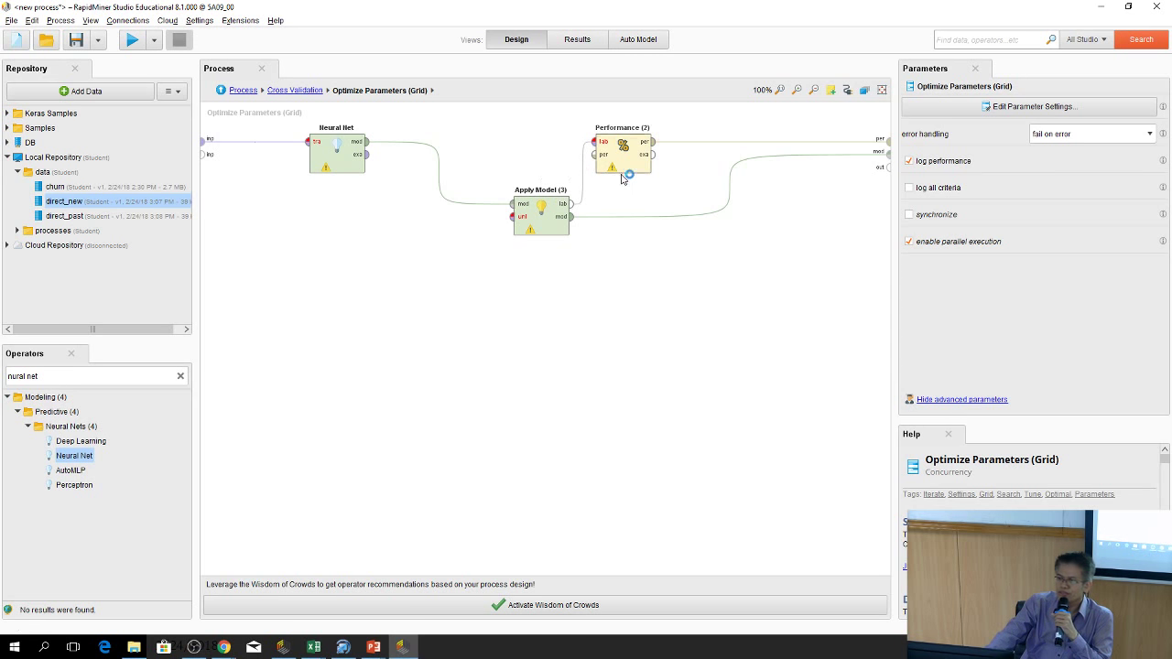
{"action": "left_click", "coordinate": [321, 151]}
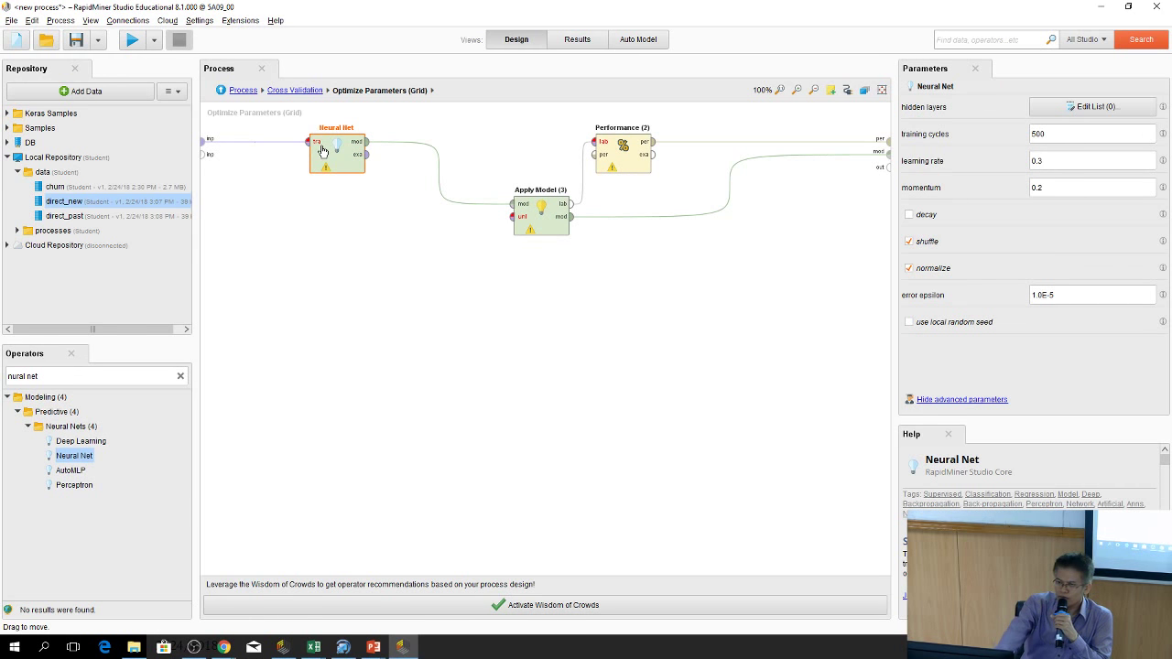
Delete the Neural Net operator and drag Rule Induction into the optimization subprocess
{"action": "right_click", "coordinate": [343, 155]}
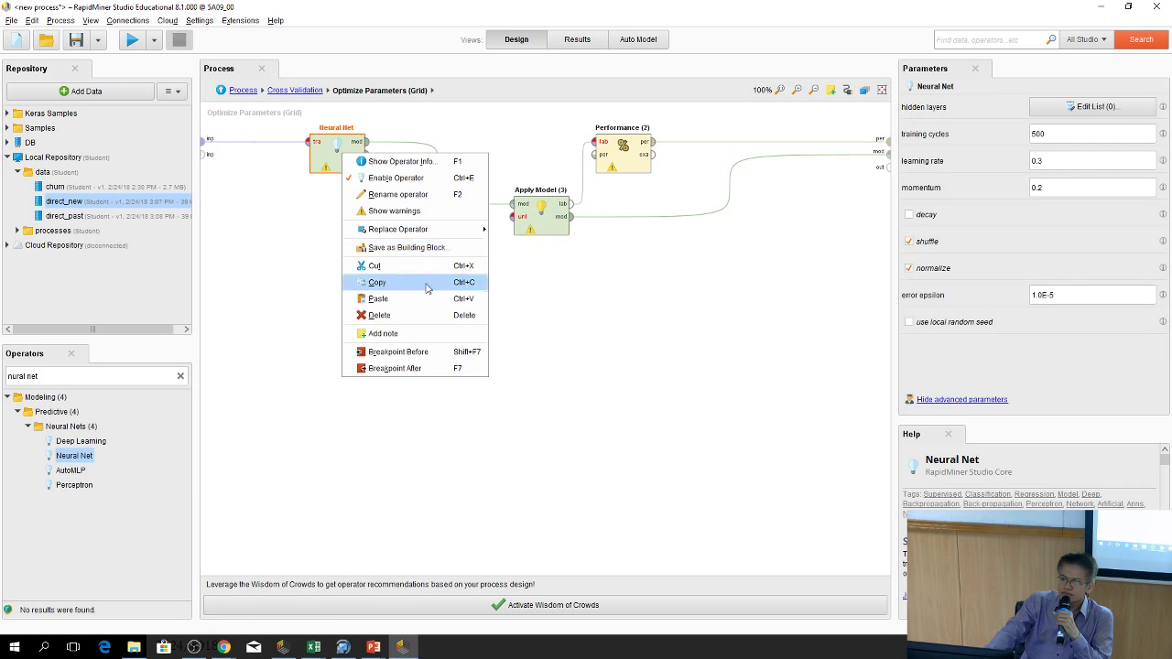
{"action": "left_click", "coordinate": [426, 316]}
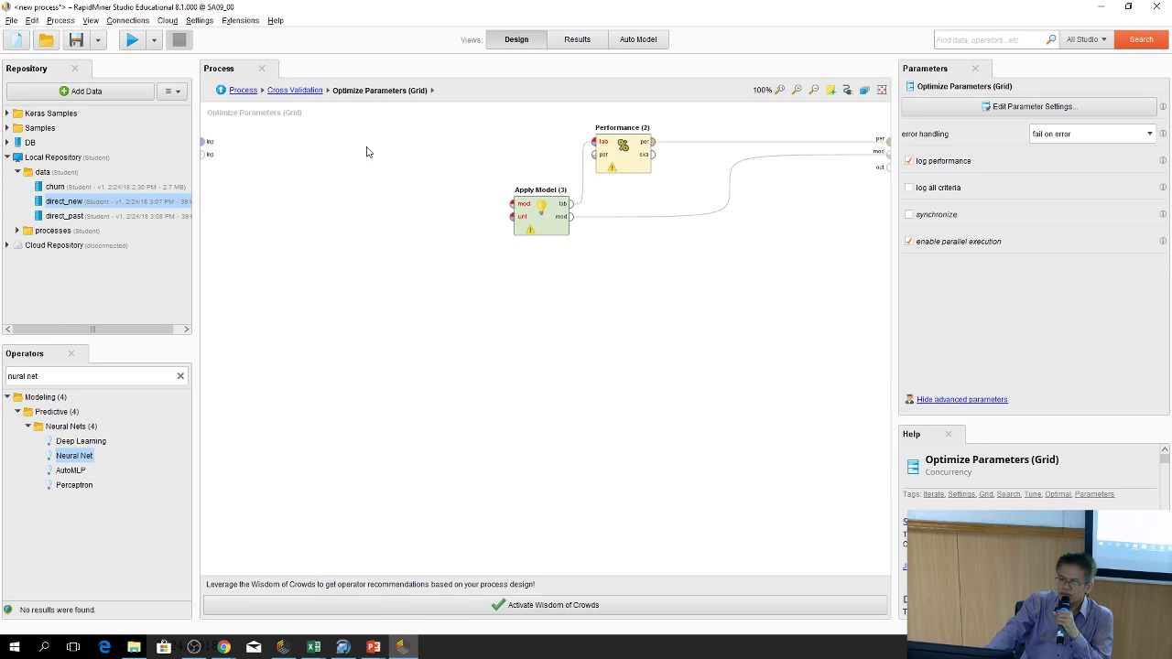
{"action": "left_click", "coordinate": [181, 379]}
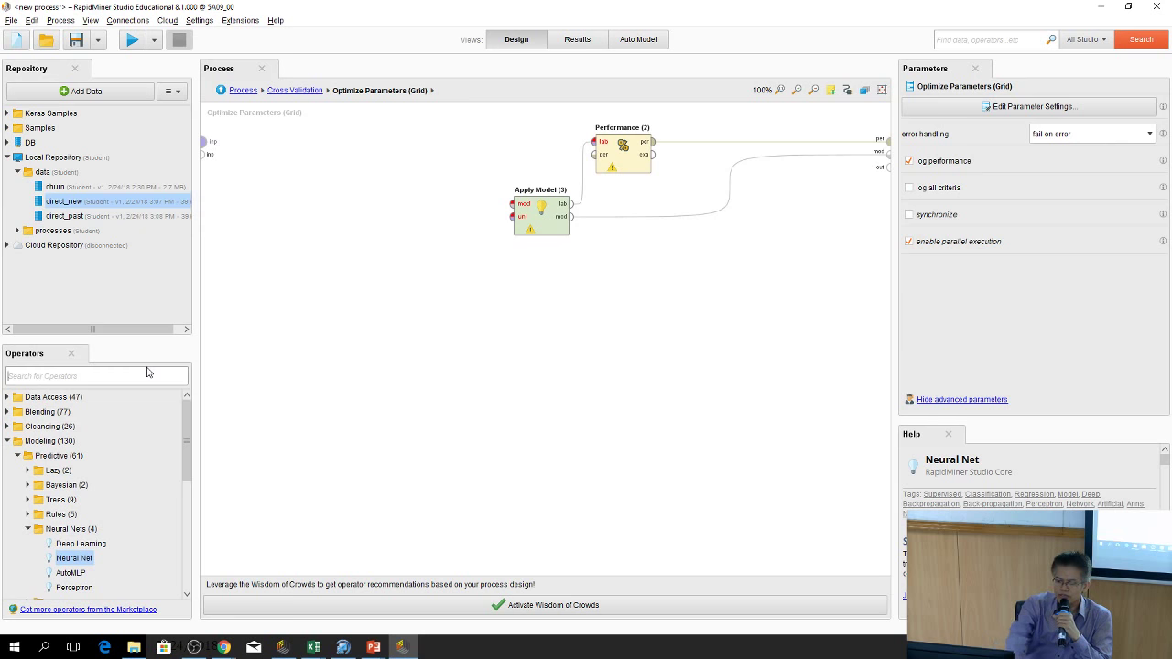
{"action": "type", "text": "r"}
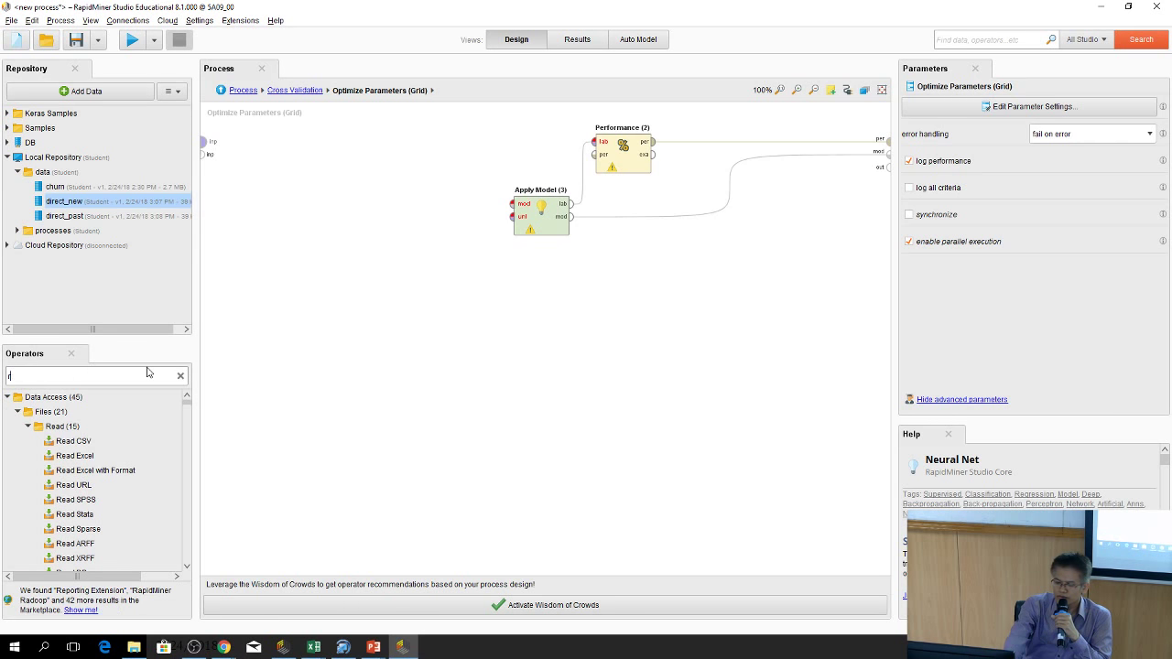
{"action": "type", "text": "ule"}
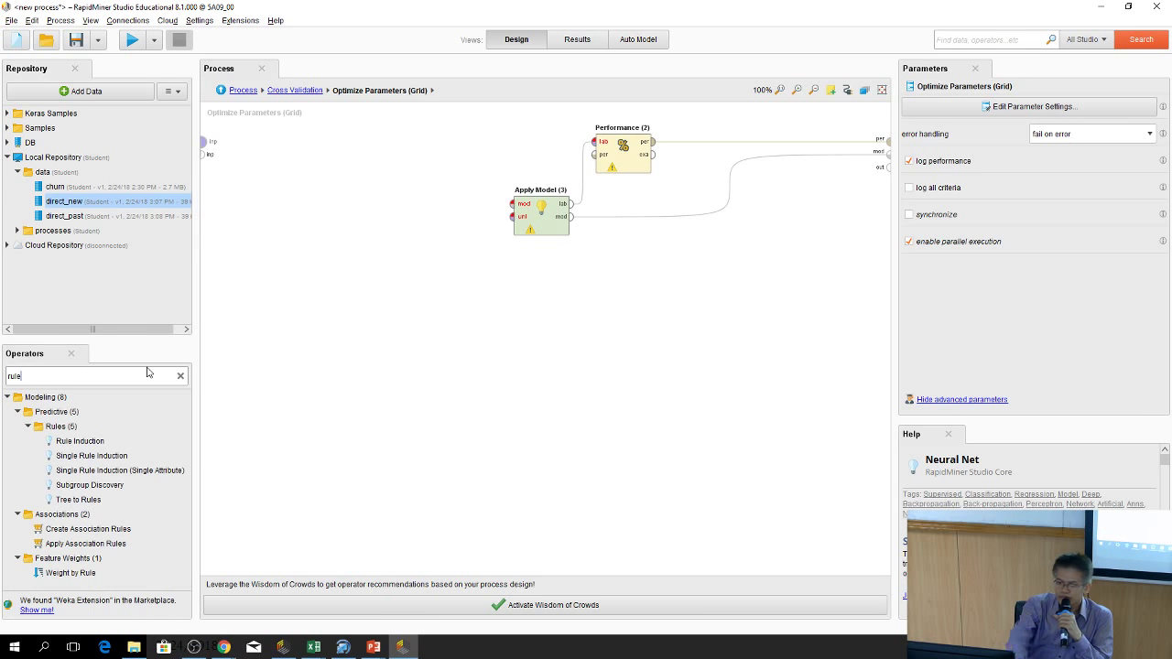
{"action": "left_click_drag", "start_coordinate": [58, 443], "coordinate": [359, 158]}
Wire the training input into Rule Induction and its model and examples into Apply Model
{"action": "left_click", "coordinate": [204, 142]}
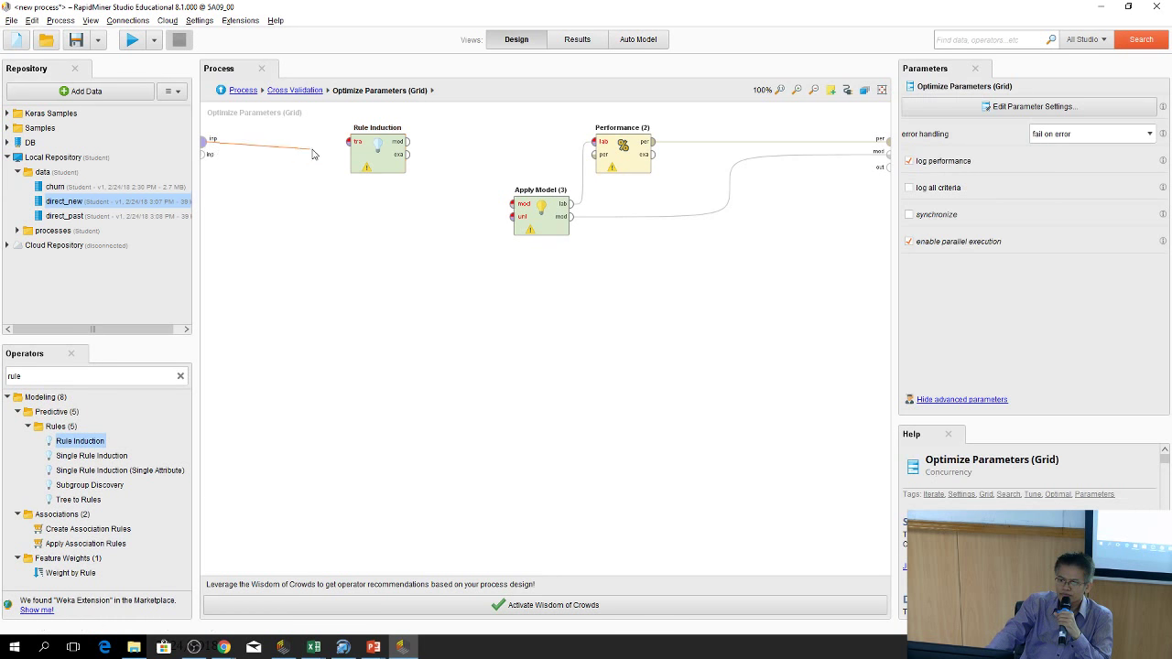
{"action": "left_click", "coordinate": [349, 143]}
{"action": "left_click", "coordinate": [407, 142]}
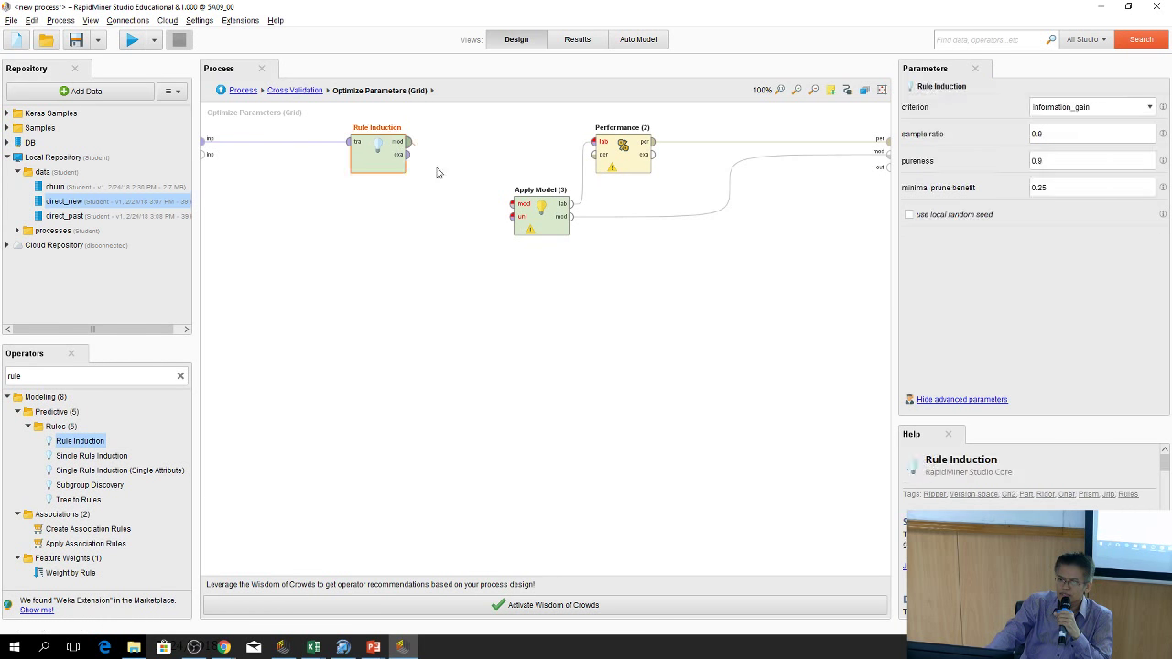
{"action": "left_click", "coordinate": [512, 203]}
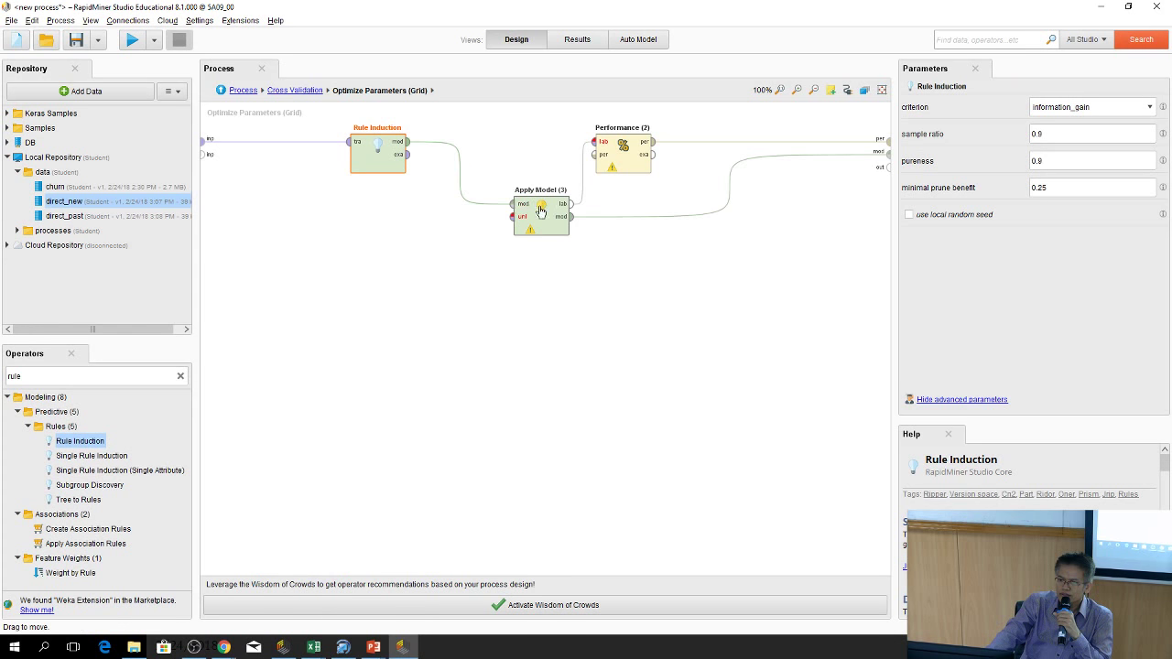
{"action": "left_click_drag", "start_coordinate": [527, 207], "coordinate": [488, 145]}
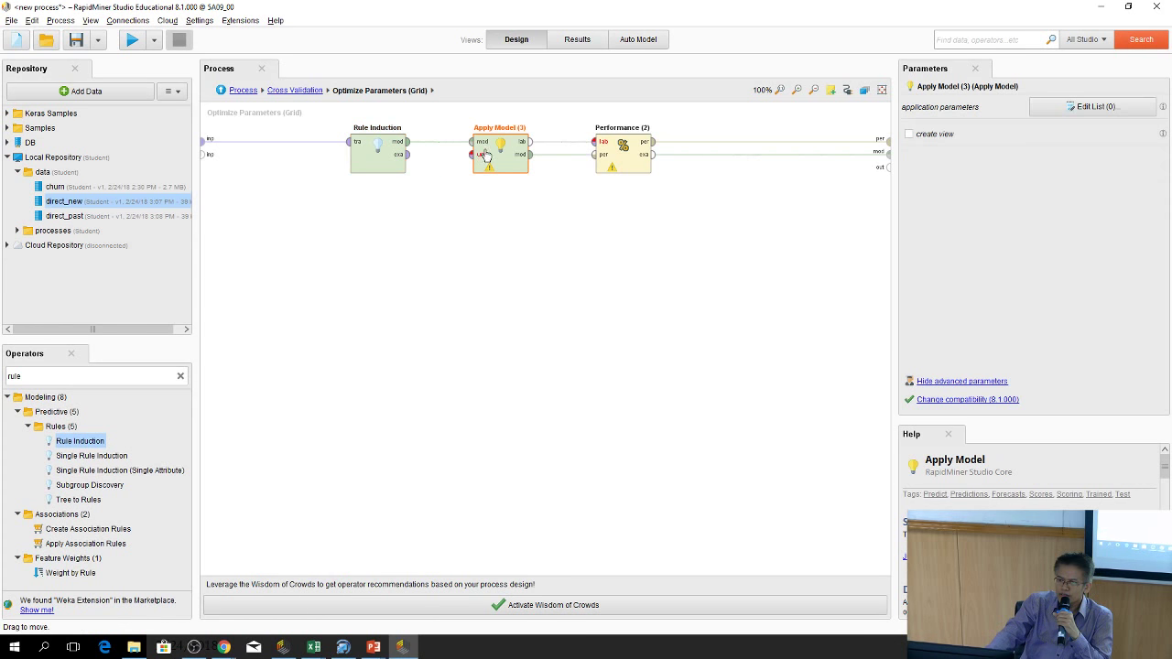
{"action": "left_click", "coordinate": [407, 154]}
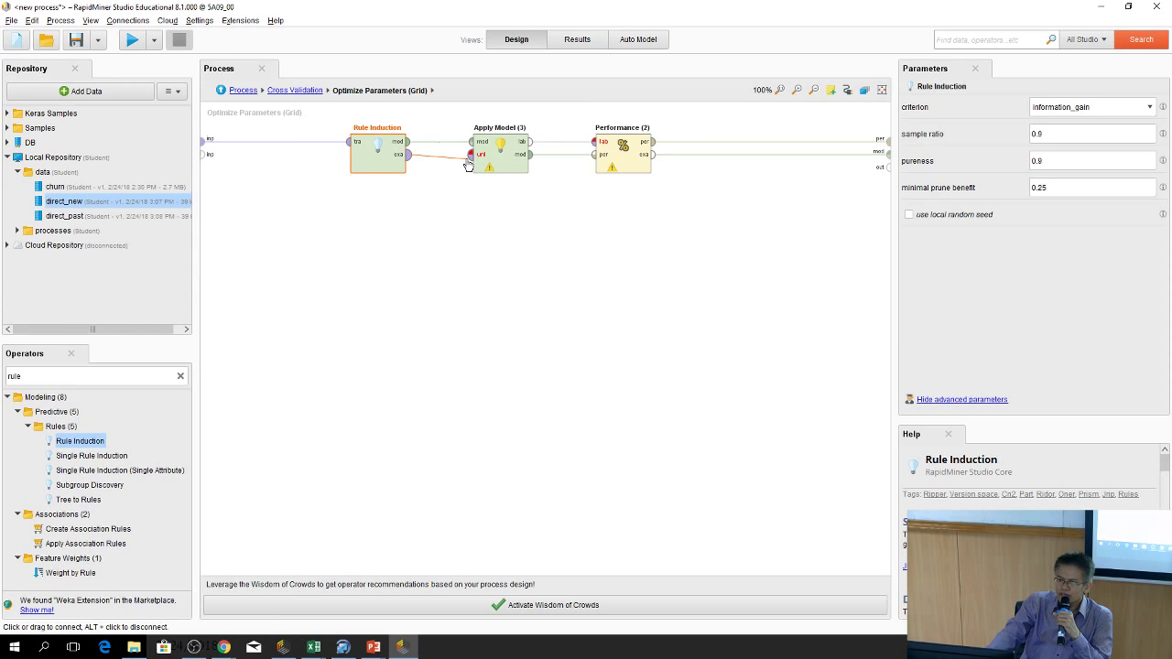
{"action": "left_click", "coordinate": [472, 153]}
{"action": "left_click", "coordinate": [353, 141]}
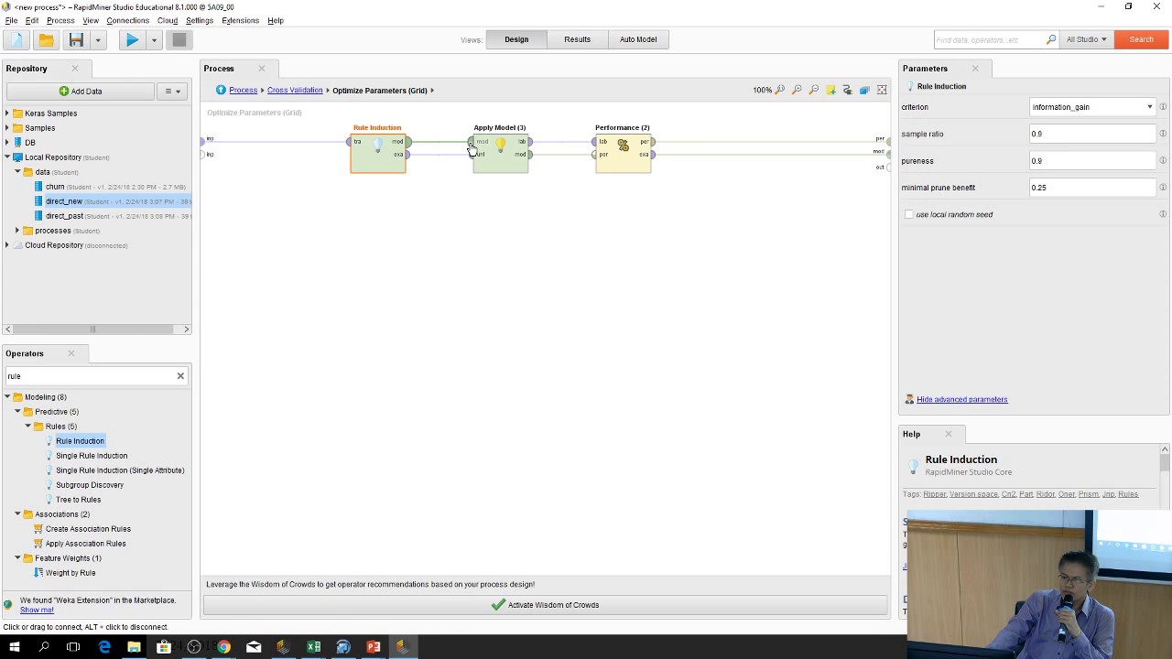
Tidy the layout by moving Performance (2) right and Apply Model (3) and Rule Induction down
{"action": "left_click_drag", "start_coordinate": [622, 173], "coordinate": [664, 172]}
{"action": "left_click_drag", "start_coordinate": [499, 165], "coordinate": [500, 227]}
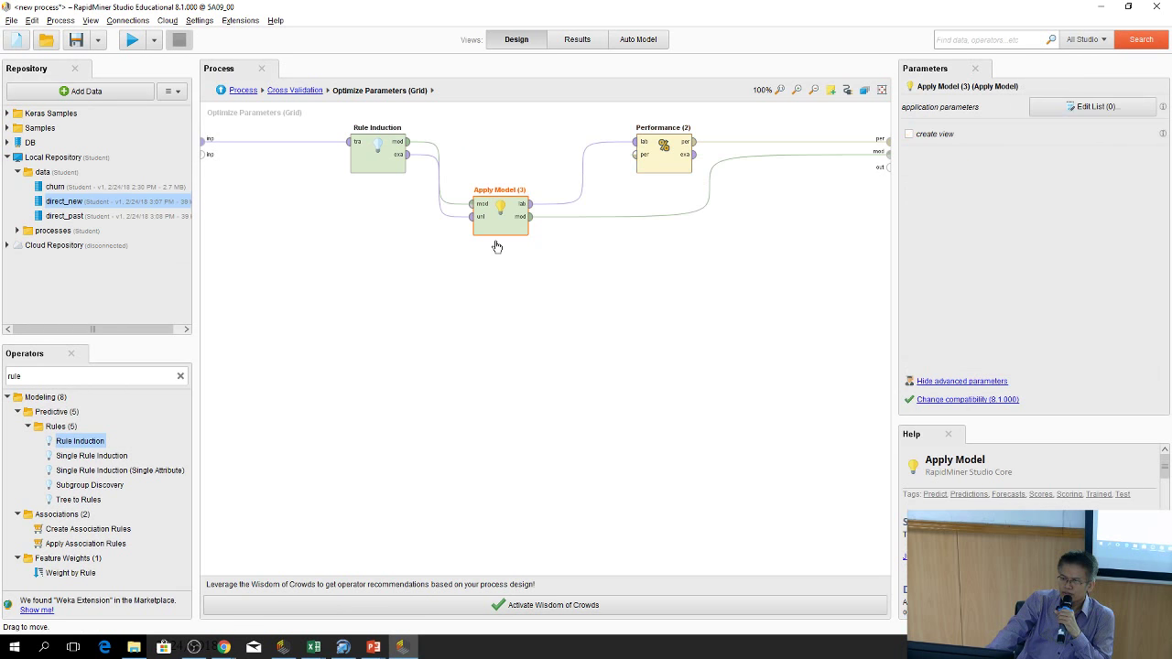
{"action": "left_click_drag", "start_coordinate": [364, 171], "coordinate": [366, 231]}
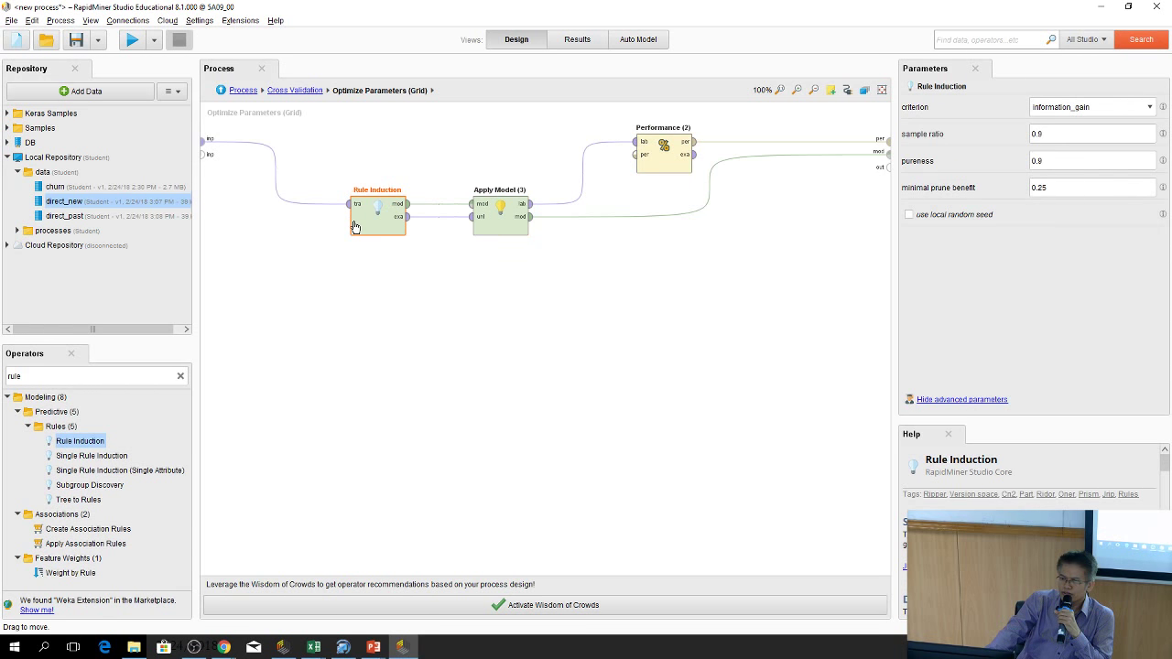
{"action": "left_click", "coordinate": [584, 328]}
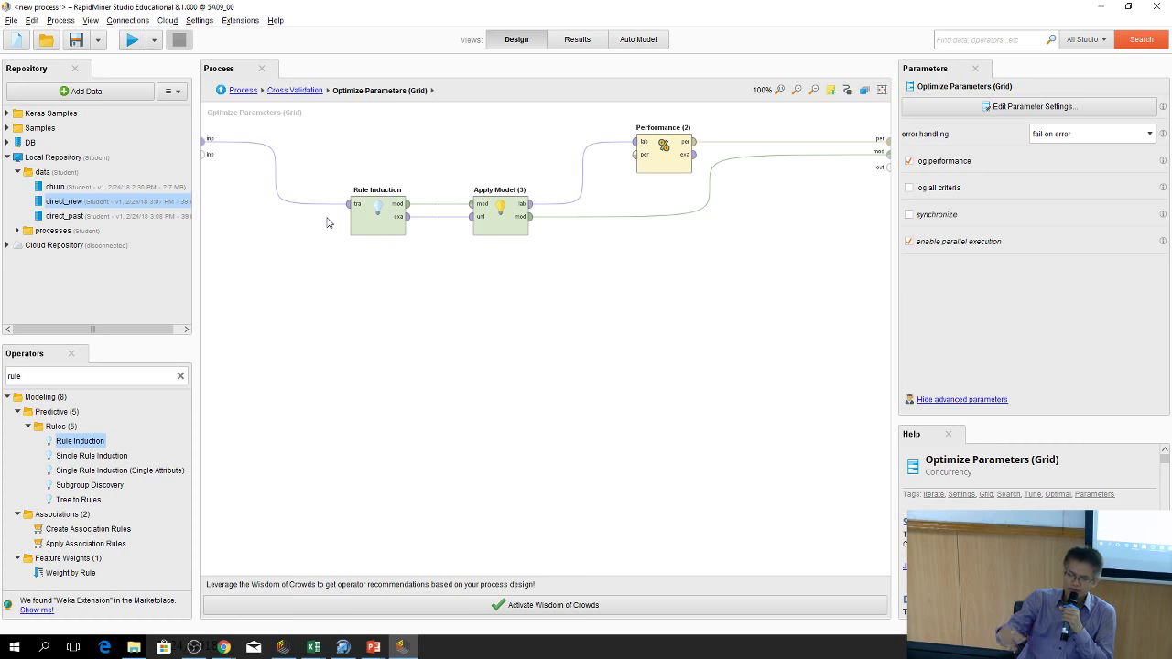
Add Rule Induction.criterion to Optimize Parameters (Grid), covering information_gain and accuracy for 2 combinations
{"action": "left_click", "coordinate": [222, 91]}
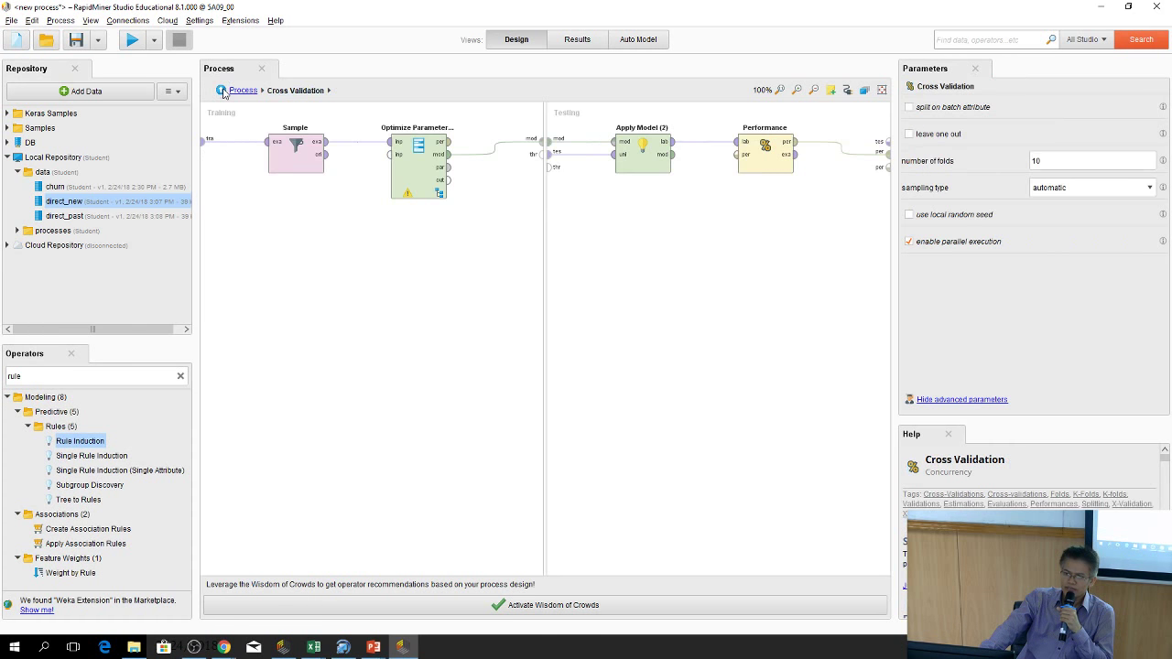
{"action": "left_click", "coordinate": [424, 178]}
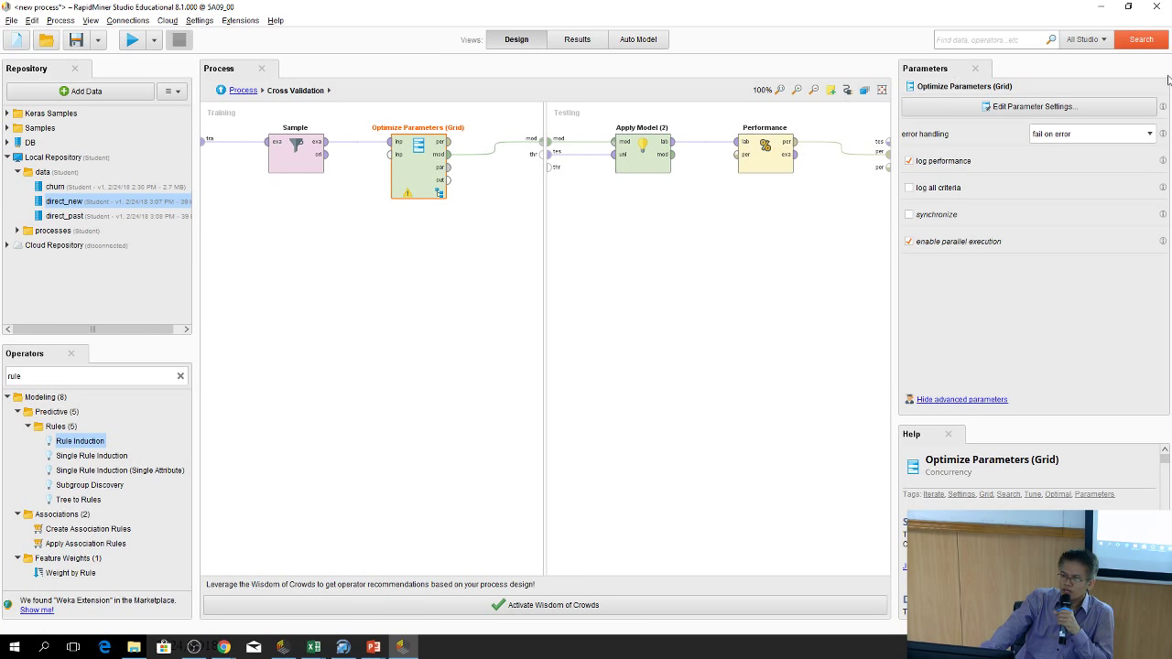
{"action": "left_click", "coordinate": [1055, 108]}
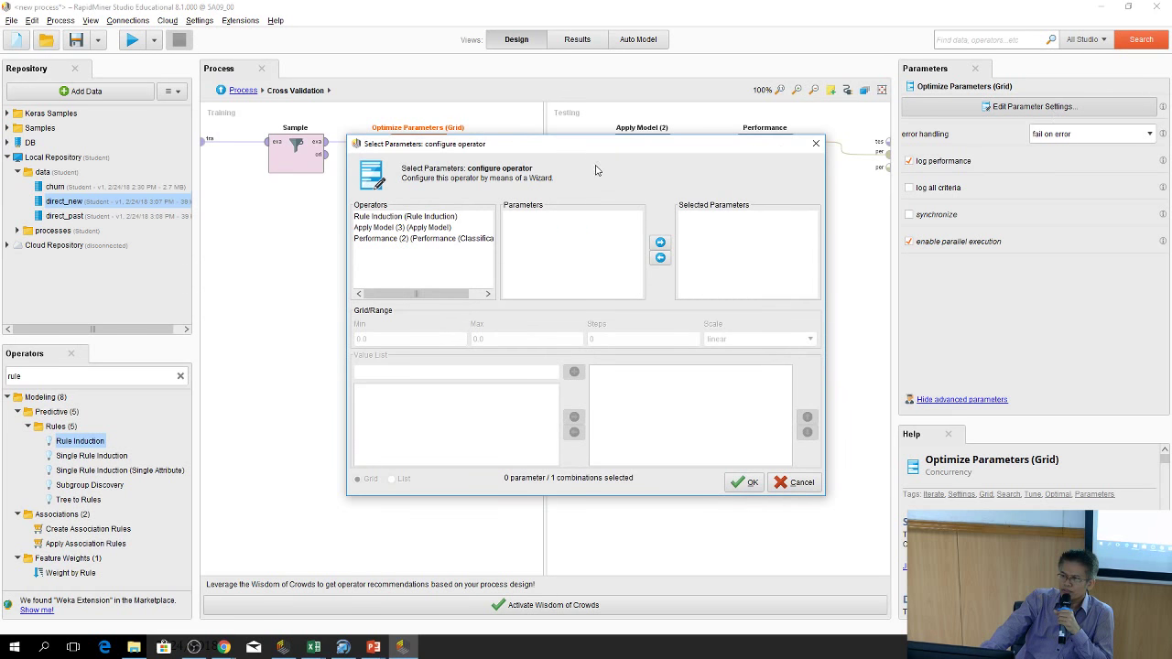
{"action": "left_click_drag", "start_coordinate": [596, 138], "coordinate": [591, 176]}
{"action": "left_click", "coordinate": [408, 255]}
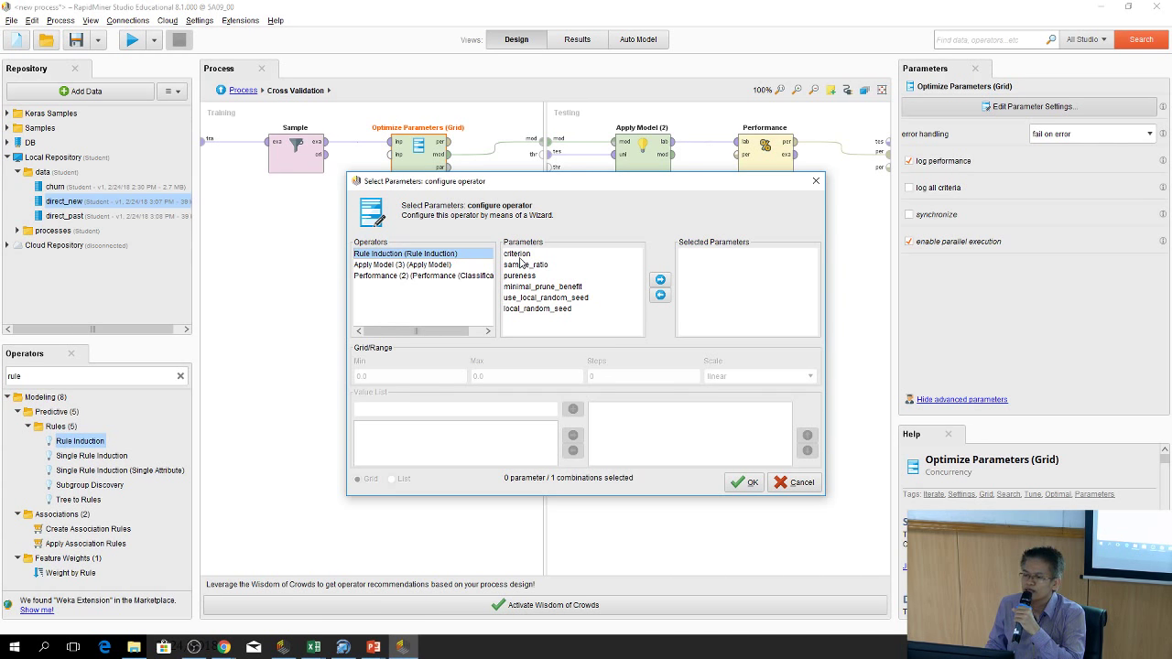
{"action": "left_click", "coordinate": [518, 254]}
{"action": "left_click", "coordinate": [660, 279]}
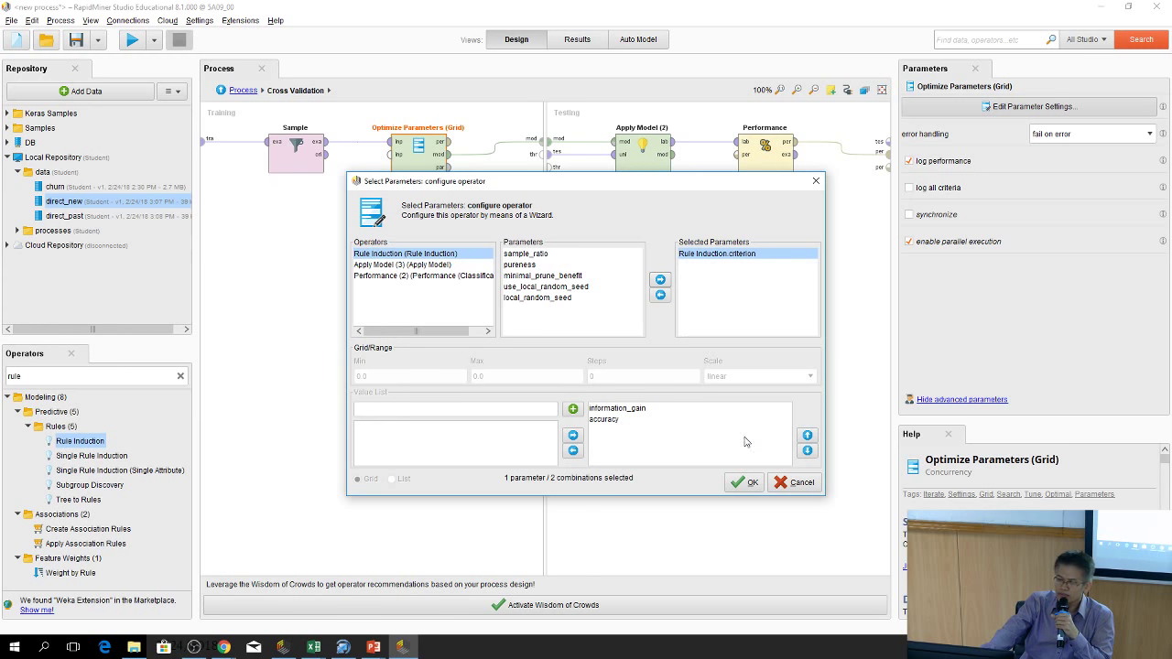
{"action": "left_click", "coordinate": [746, 483]}
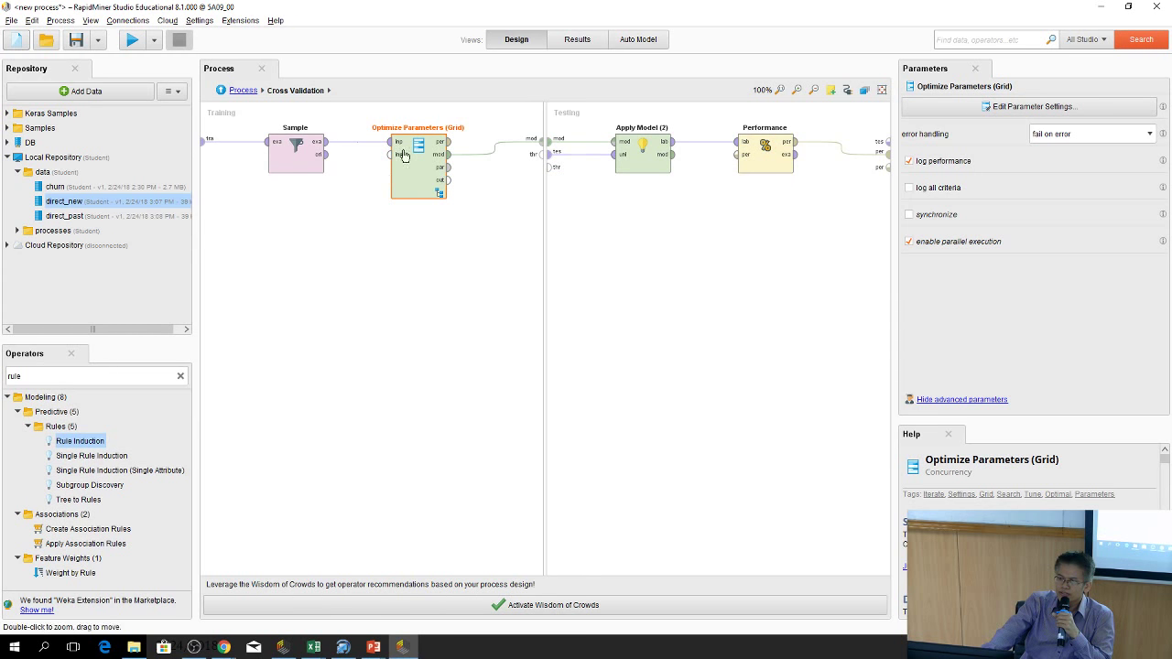
Run the top-level process to show the two-rule Rule Induction model (80 of 95 correct)
{"action": "left_click", "coordinate": [225, 96]}
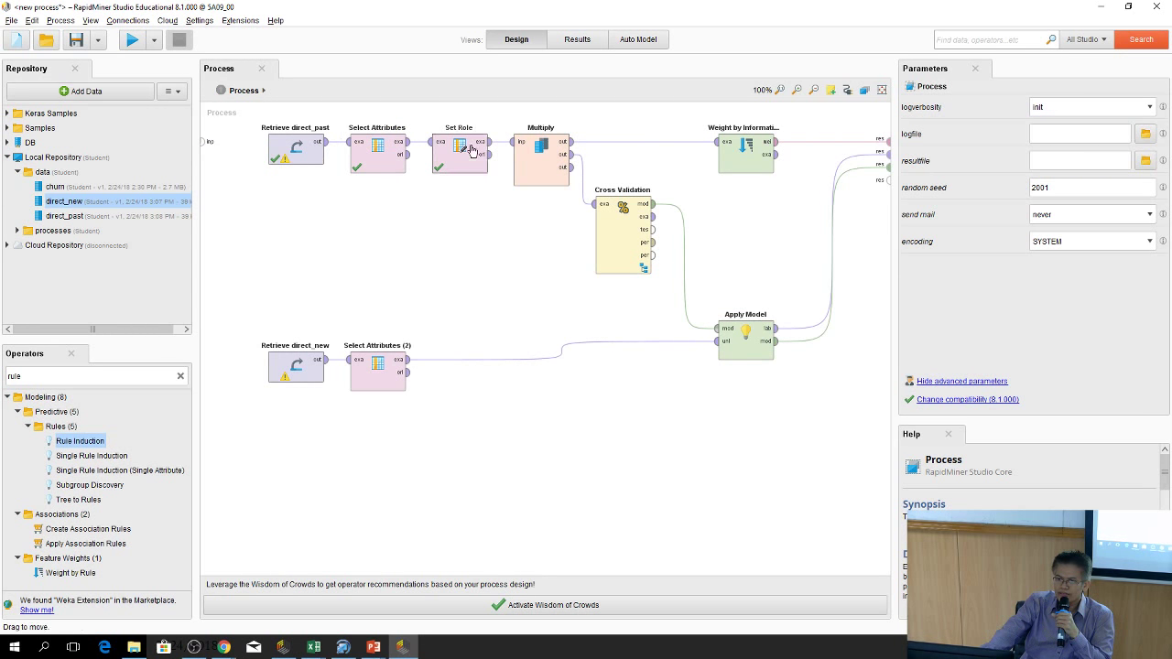
{"action": "left_click", "coordinate": [132, 42]}
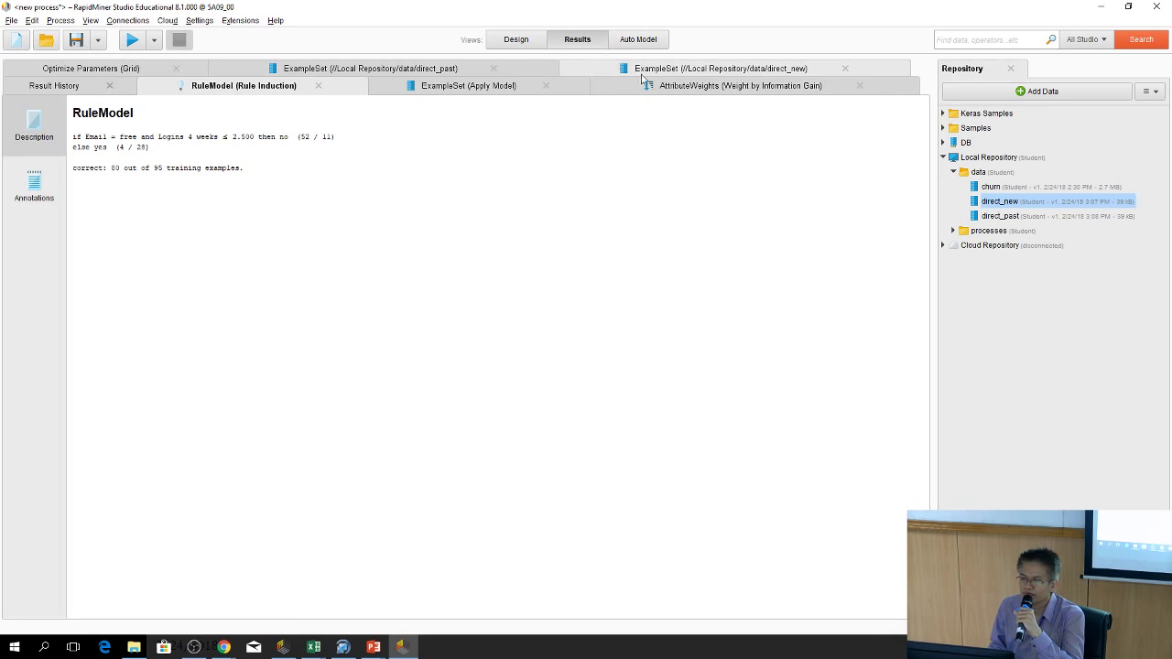
Review Apply Model's yes/no predictions for the 1,000 direct_new examples, scrolling across the table
{"action": "left_click", "coordinate": [467, 86]}
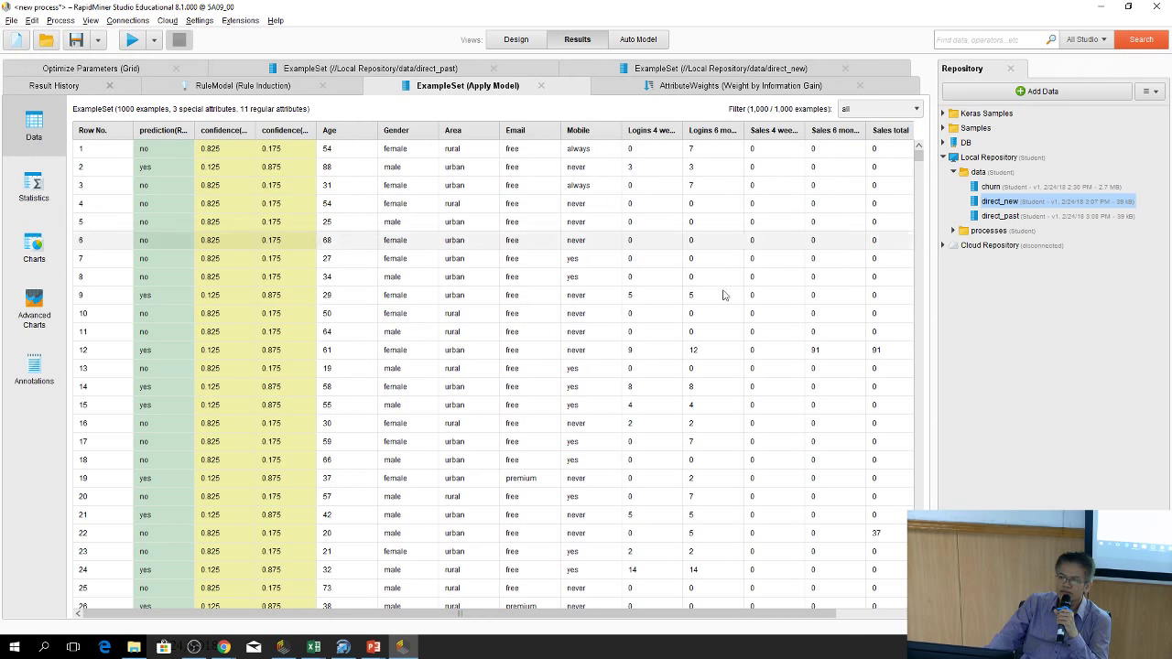
{"action": "left_click_drag", "start_coordinate": [555, 622], "coordinate": [706, 626]}
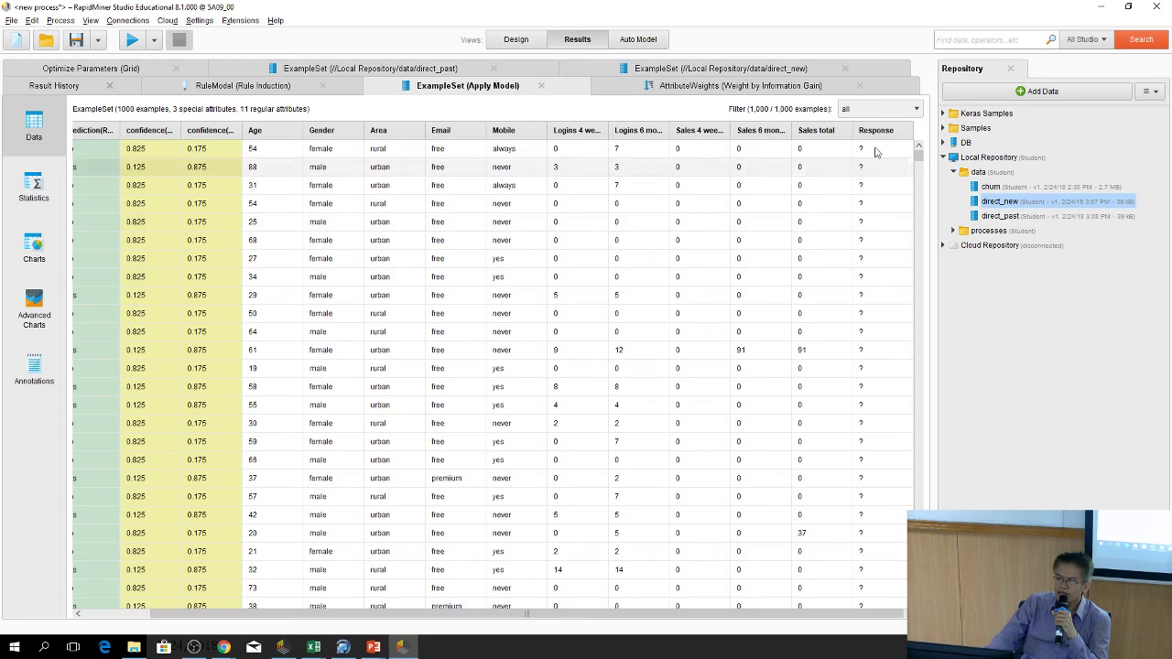
{"action": "left_click_drag", "start_coordinate": [826, 618], "coordinate": [756, 618]}
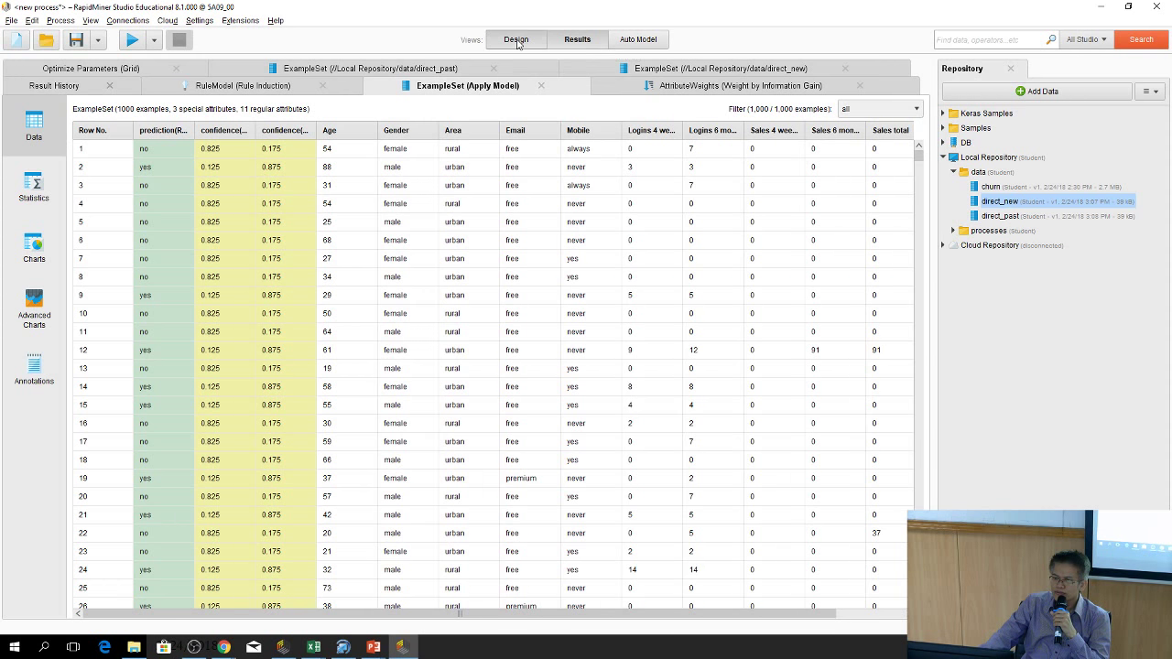
Switch between the Results and Design views, finishing on the process design
{"action": "left_click", "coordinate": [516, 39]}
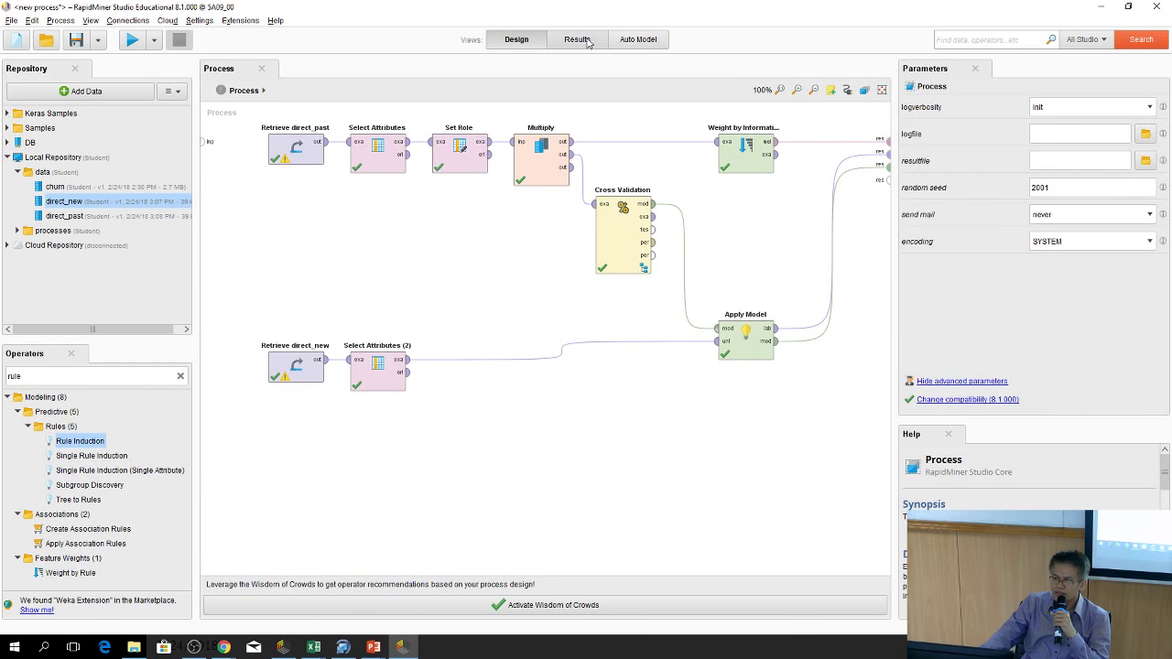
{"action": "left_click", "coordinate": [578, 42]}
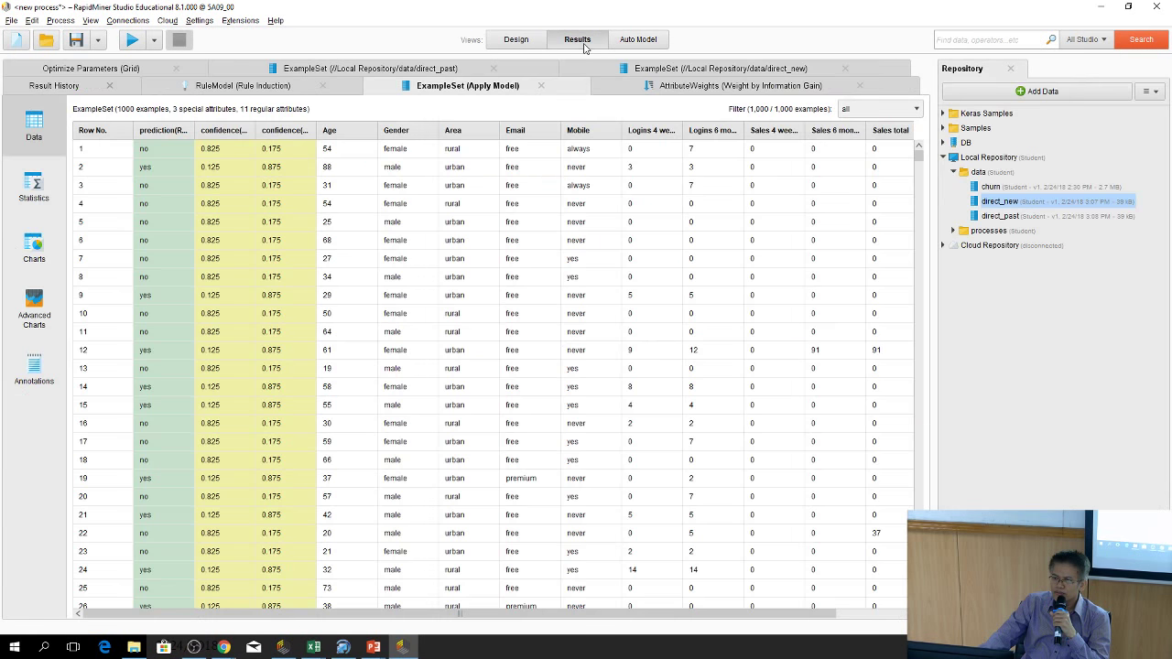
{"action": "left_click", "coordinate": [521, 42]}
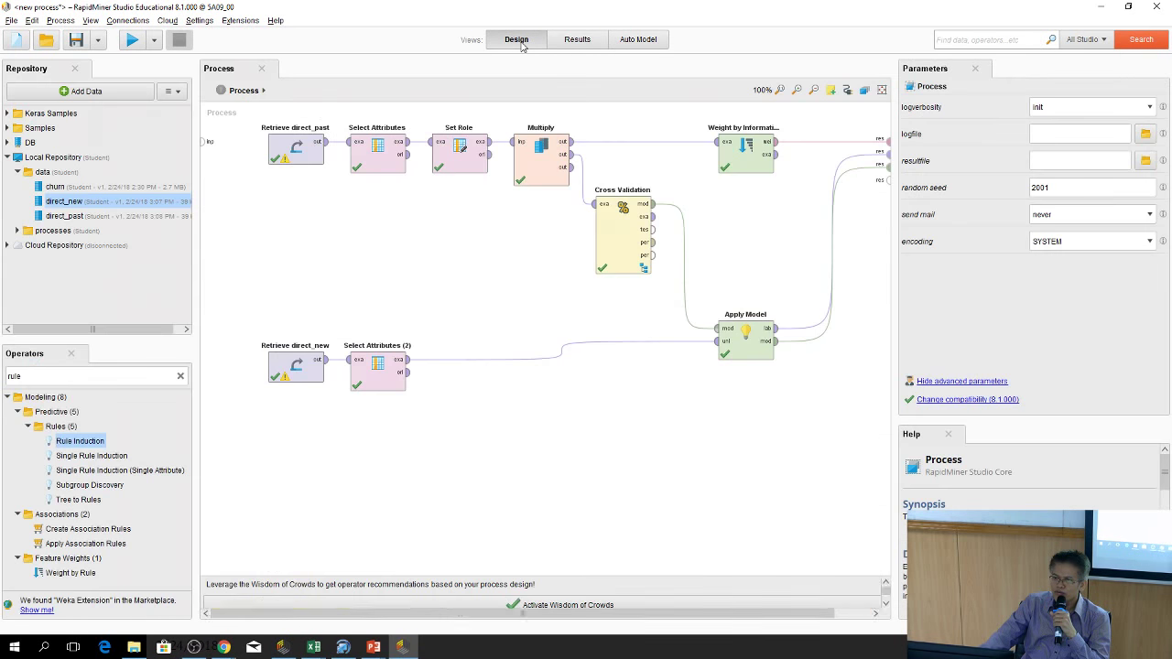
{"action": "left_click", "coordinate": [577, 39]}
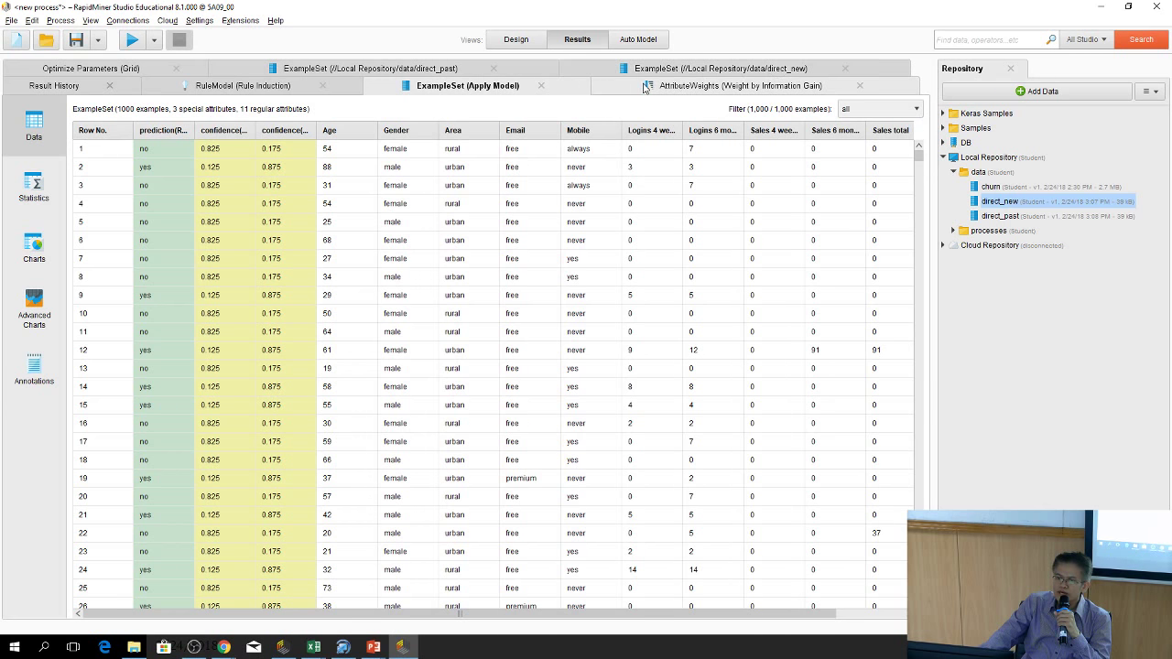
{"action": "left_click", "coordinate": [499, 45]}
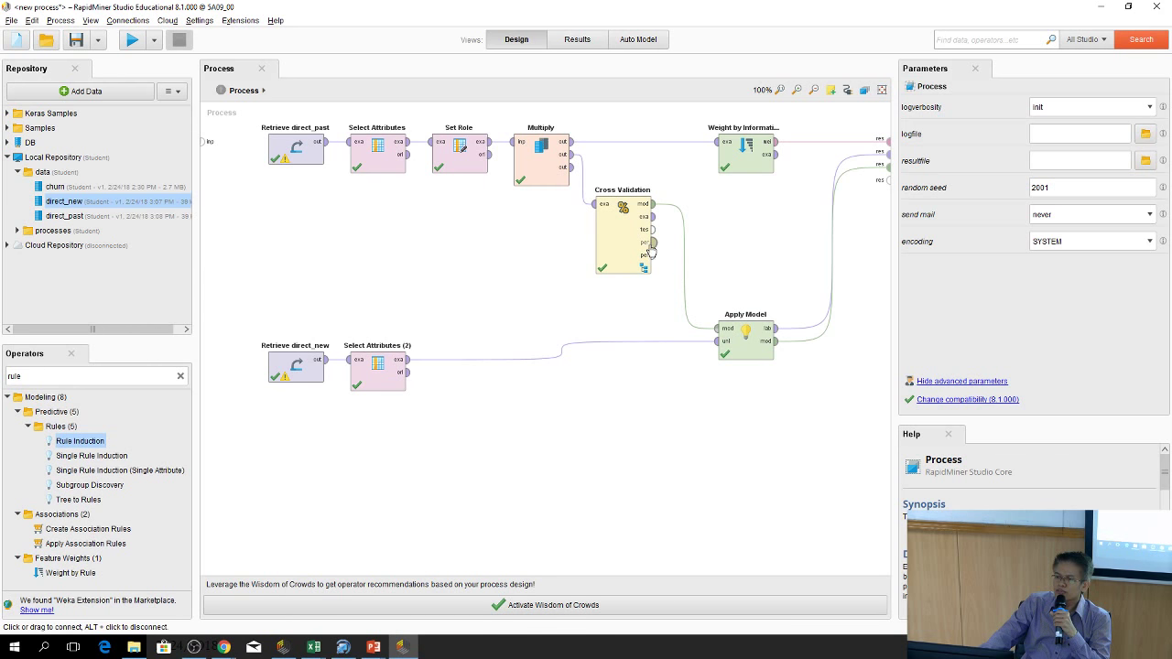
Connect Cross Validation's per port to a result port and run, getting 77.10% accuracy
{"action": "left_click_drag", "start_coordinate": [652, 242], "coordinate": [886, 179]}
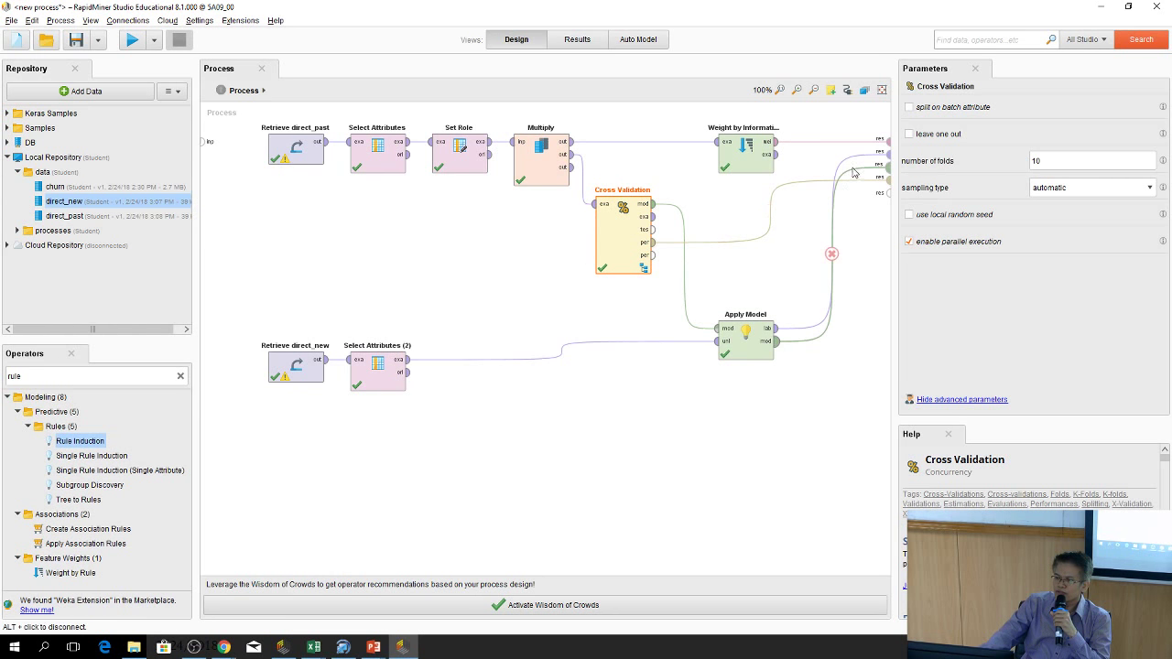
{"action": "left_click", "coordinate": [131, 40]}
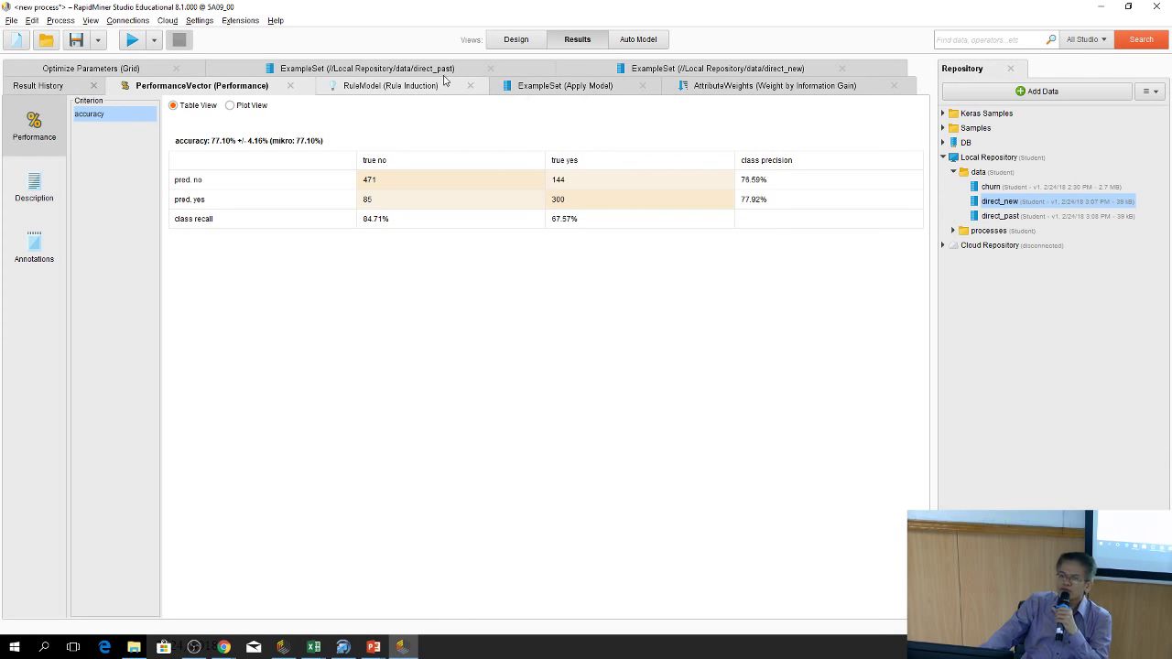
Widen the criterion column, sort the grid results by accuracy descending, then reopen PerformanceVector
{"action": "left_click", "coordinate": [87, 70]}
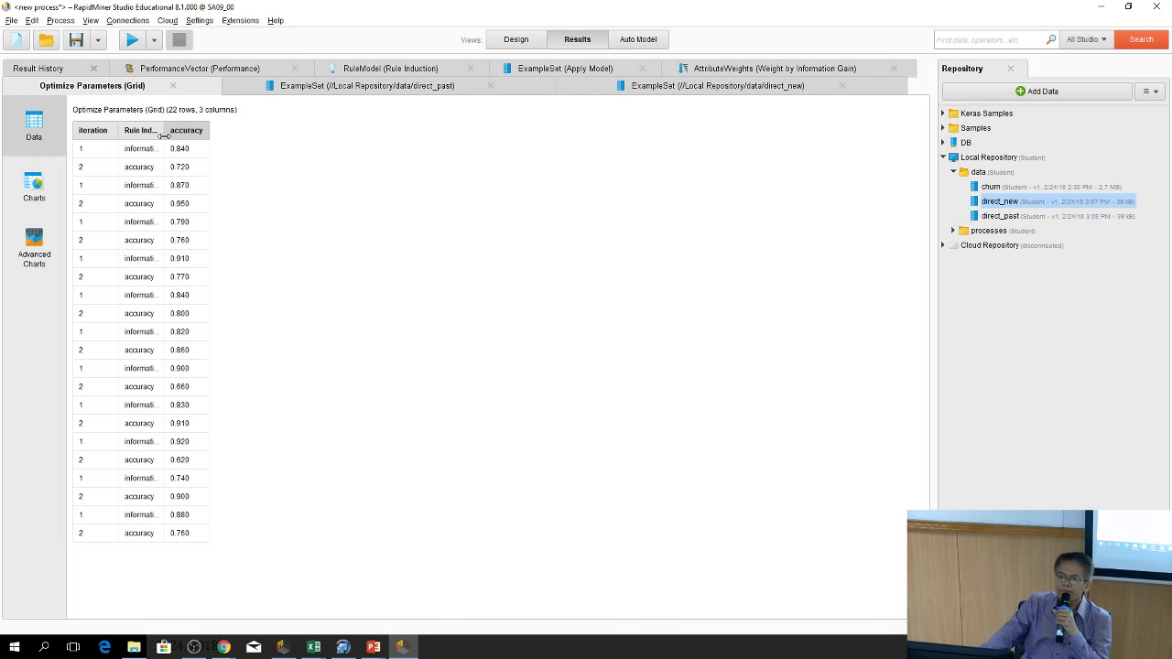
{"action": "left_click_drag", "start_coordinate": [163, 135], "coordinate": [341, 129]}
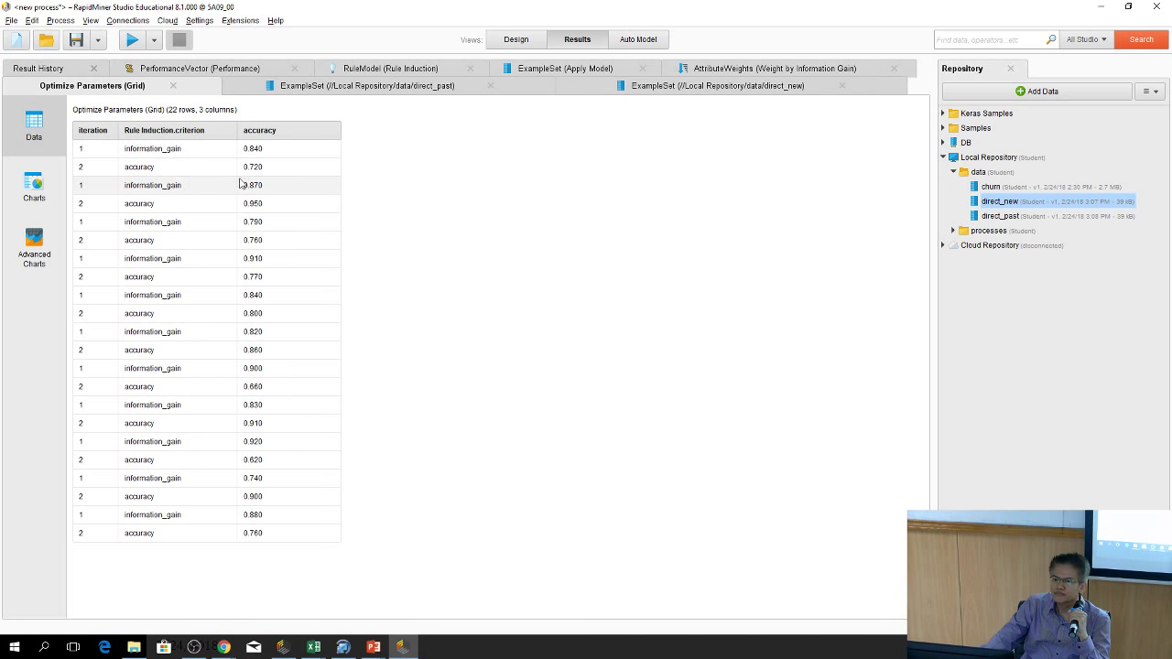
{"action": "left_click", "coordinate": [274, 134]}
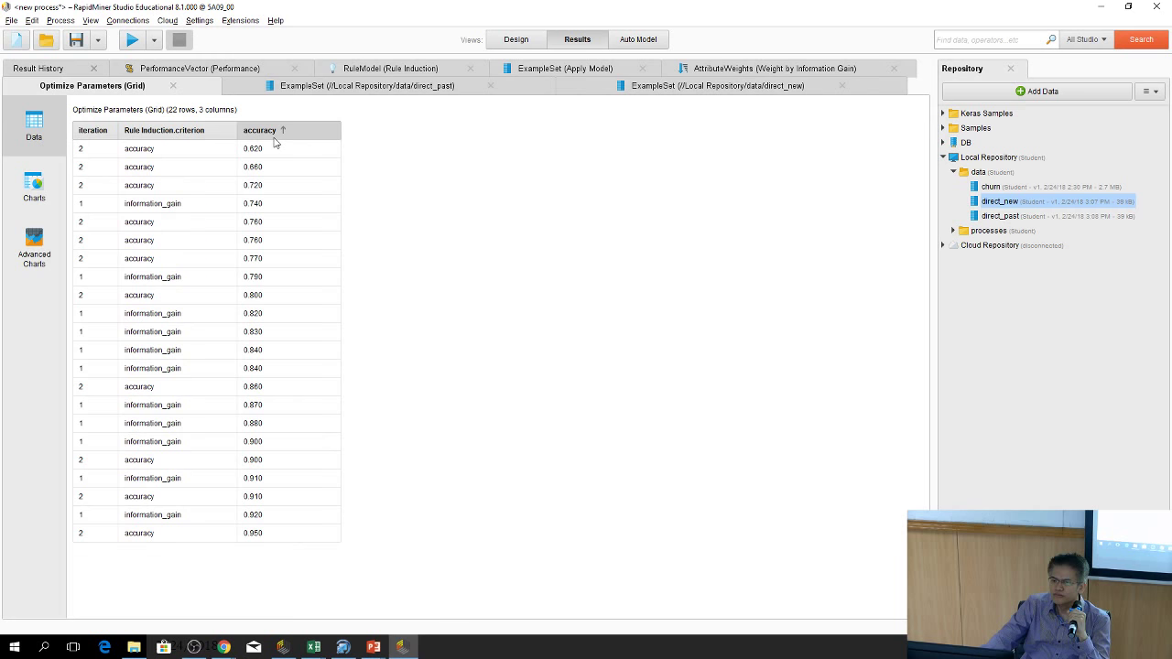
{"action": "left_click", "coordinate": [273, 133]}
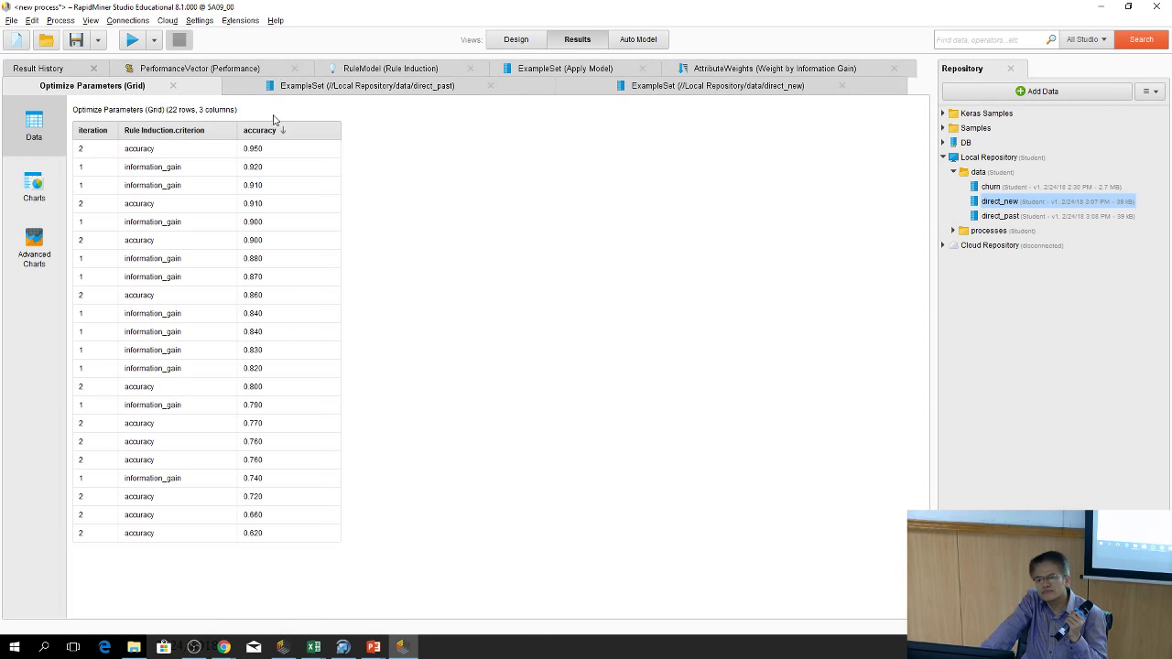
{"action": "left_click", "coordinate": [241, 71]}
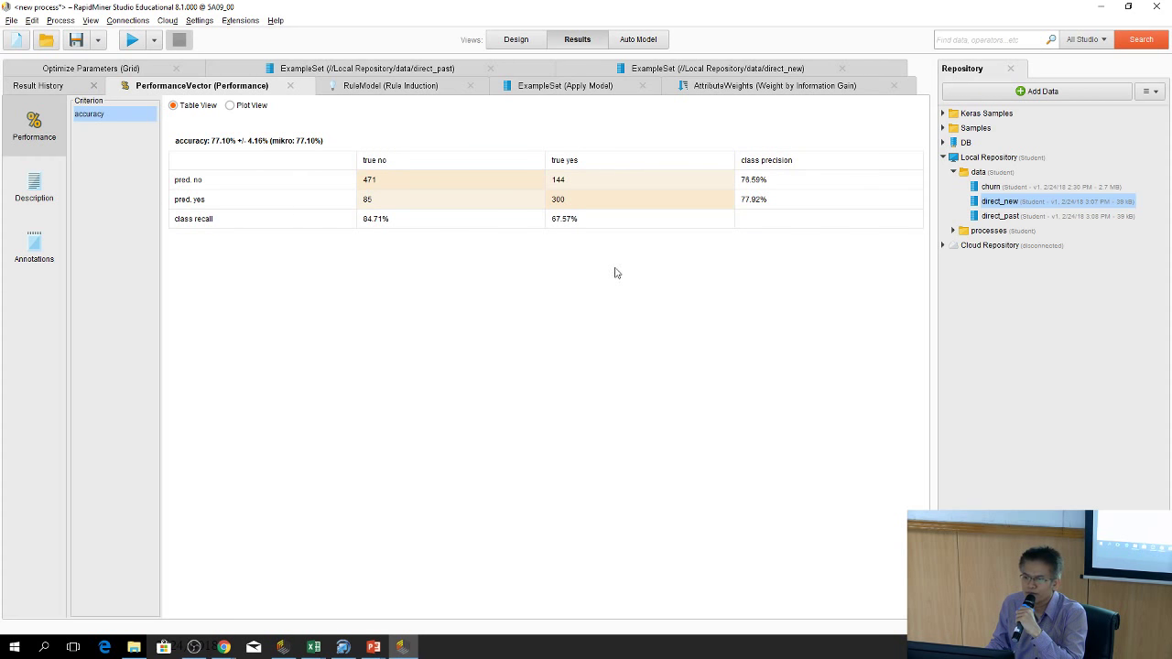
Switch back to the Design view showing Cross Validation and Apply Model
{"action": "left_click", "coordinate": [516, 40]}
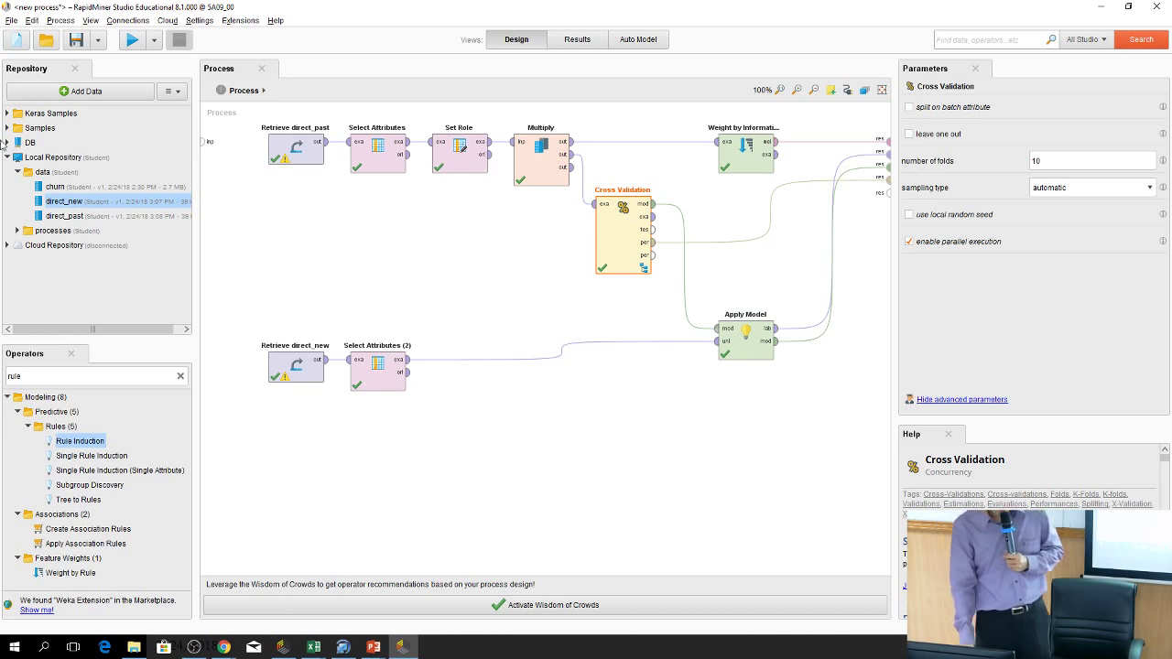
Save the process as direct_marketing in Local Repository's processes folder, then dismiss the template chooser
{"action": "left_click", "coordinate": [11, 20]}
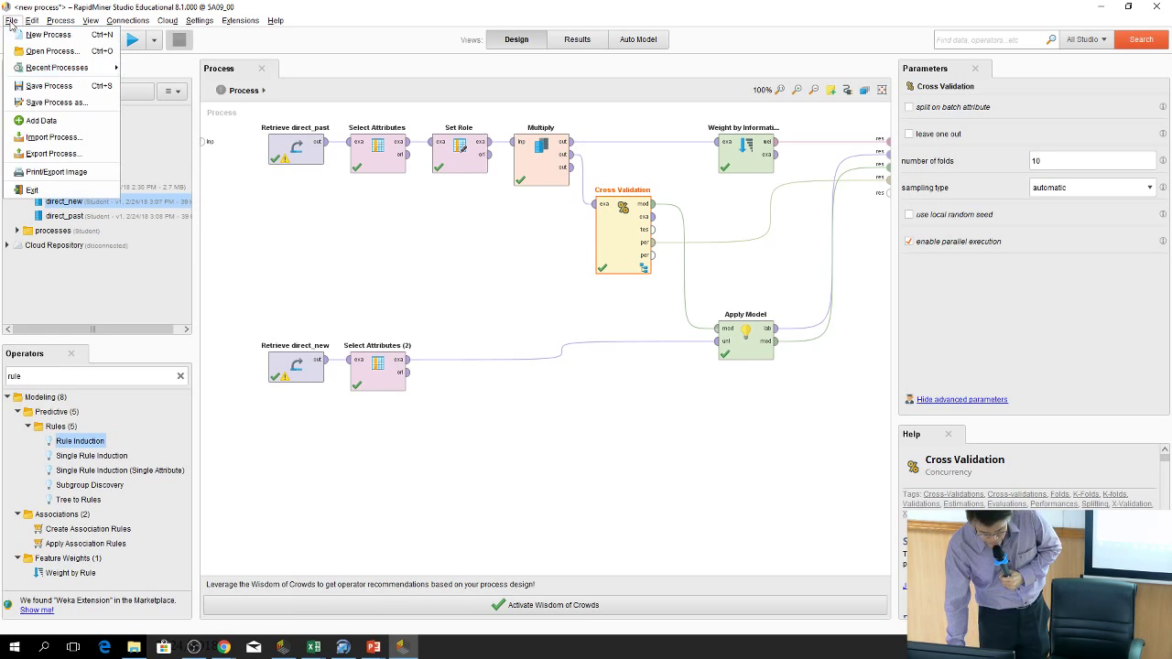
{"action": "left_click", "coordinate": [89, 107]}
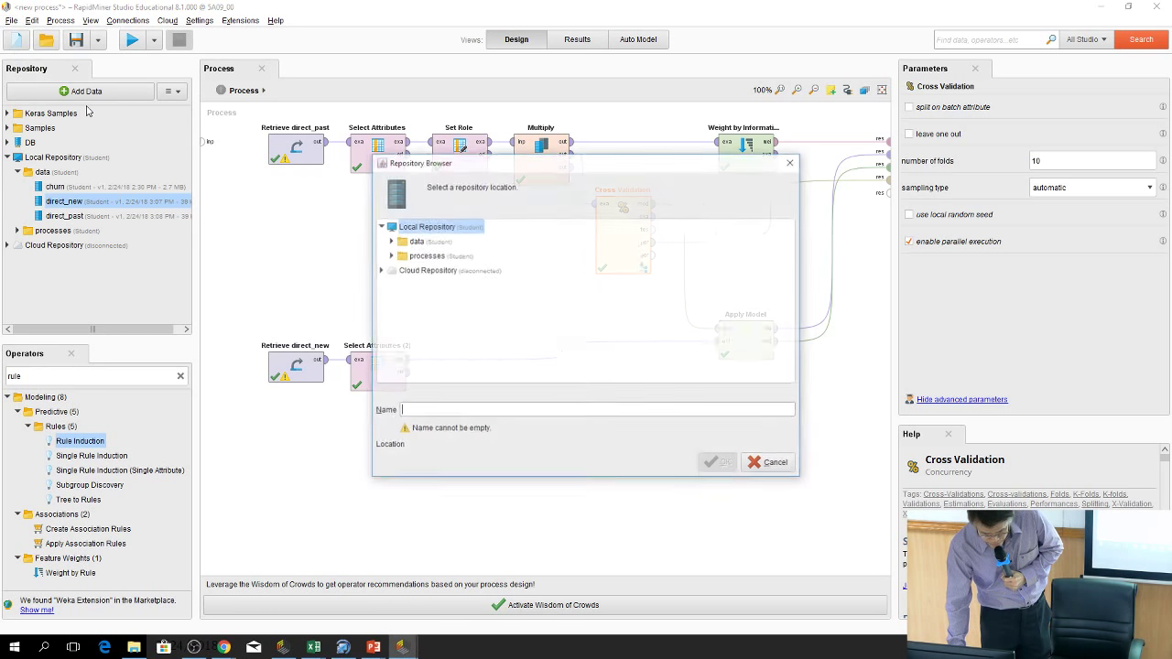
{"action": "left_click", "coordinate": [446, 258]}
{"action": "left_click", "coordinate": [428, 412]}
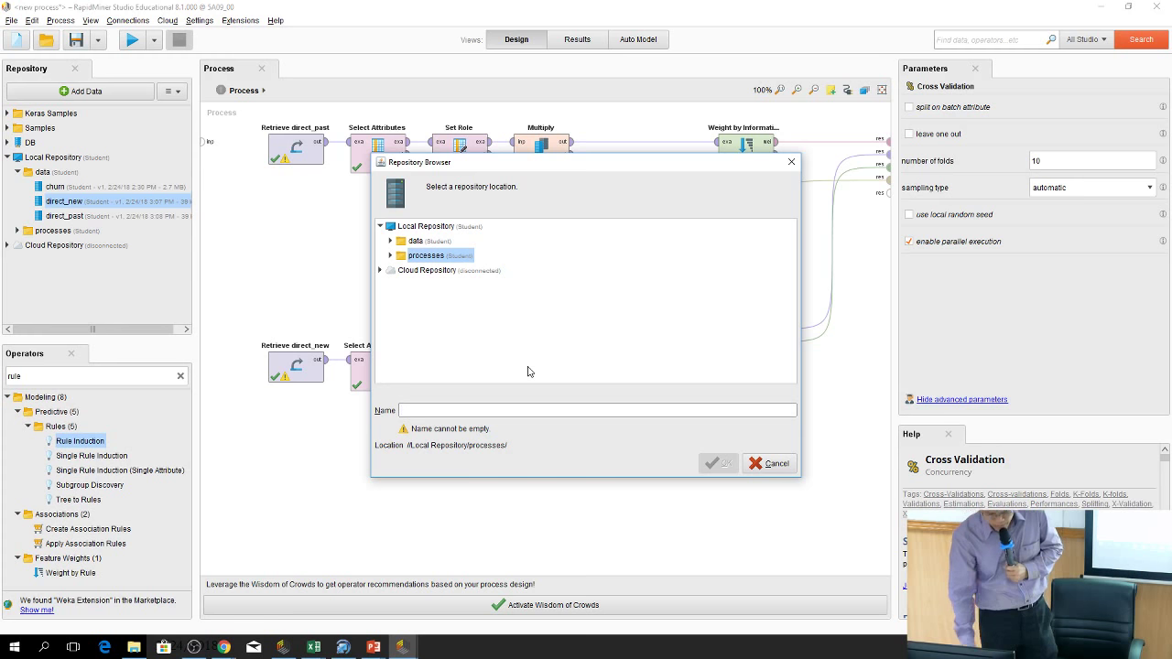
{"action": "type", "text": "direct_marketing"}
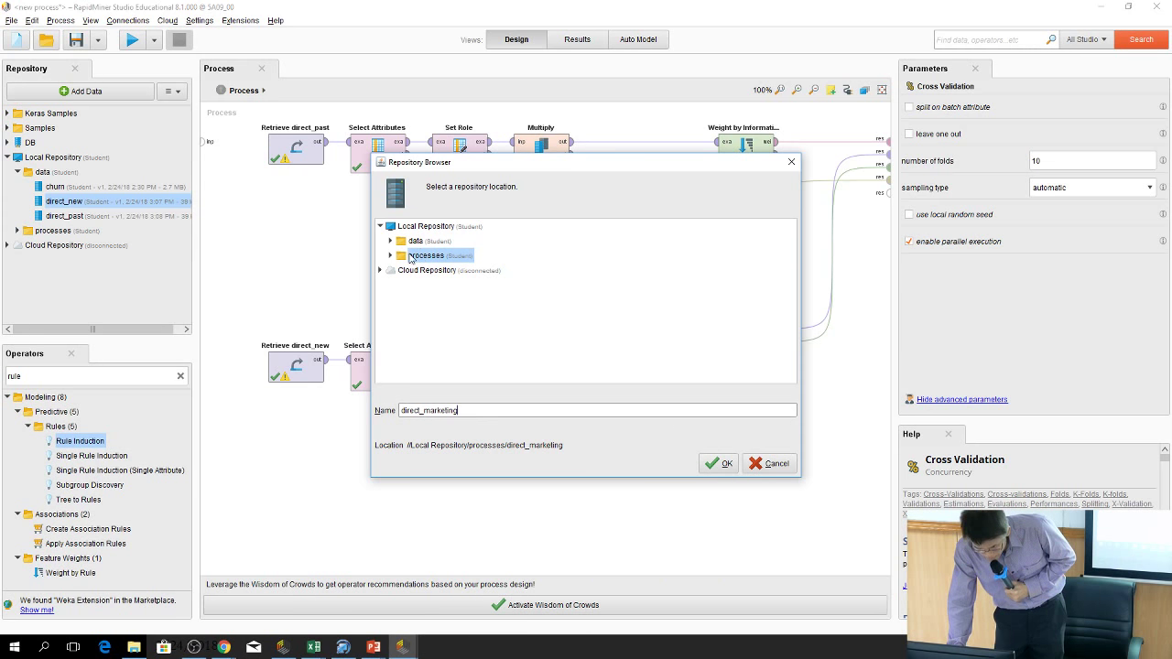
{"action": "left_click", "coordinate": [719, 463]}
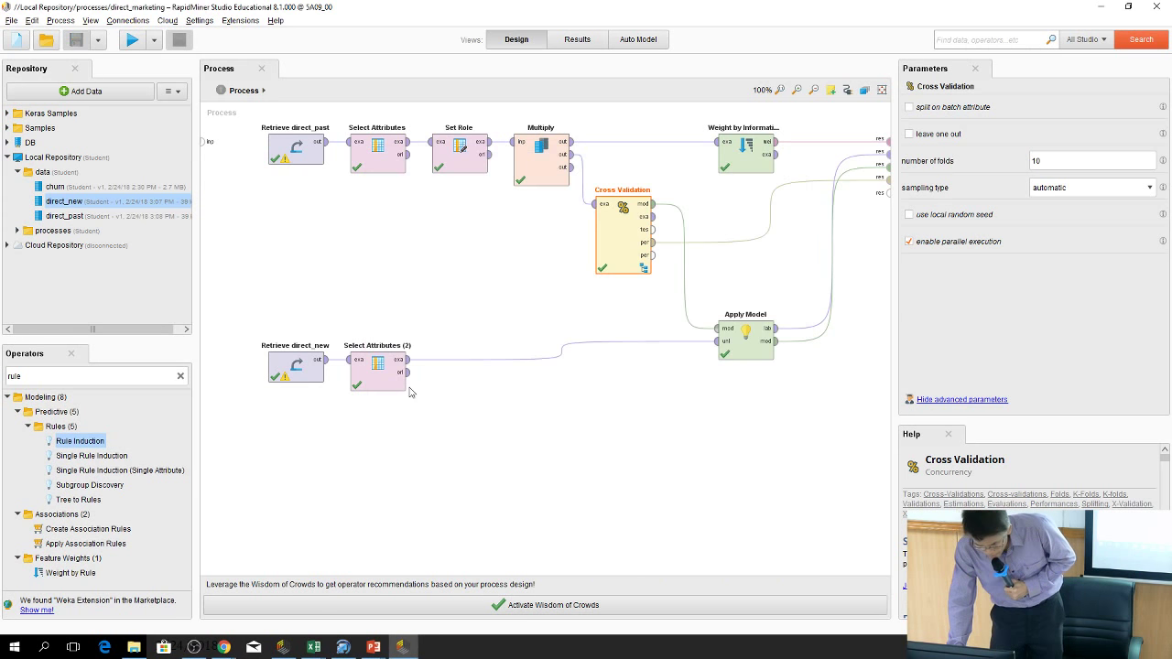
{"action": "left_click", "coordinate": [16, 40]}
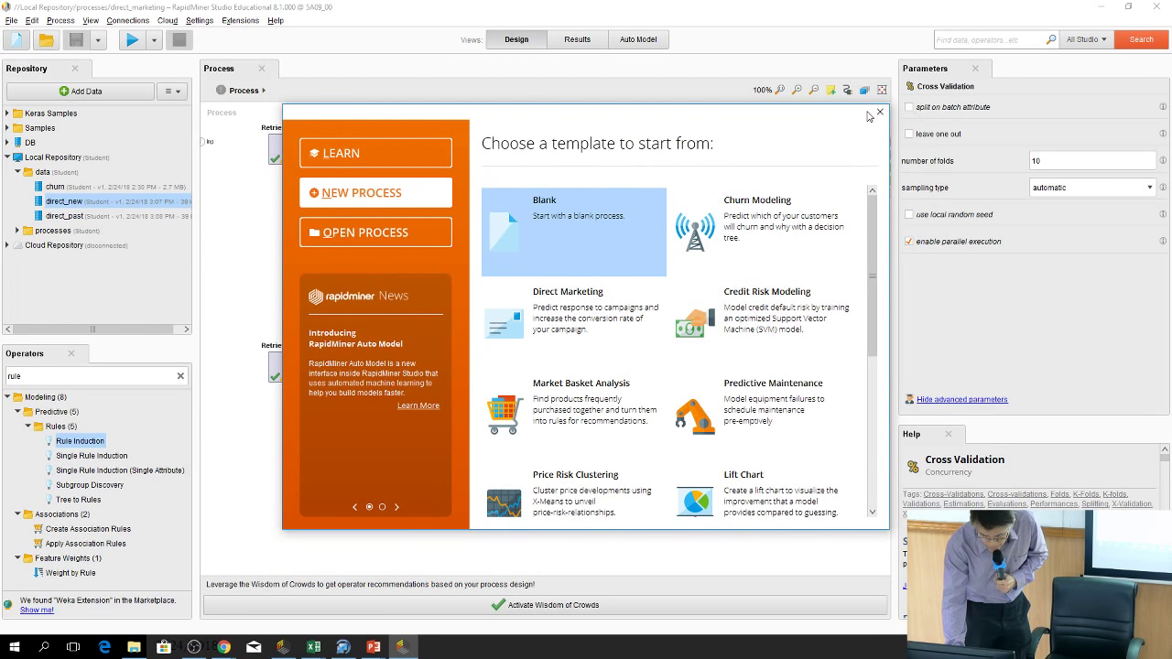
{"action": "left_click", "coordinate": [876, 113]}
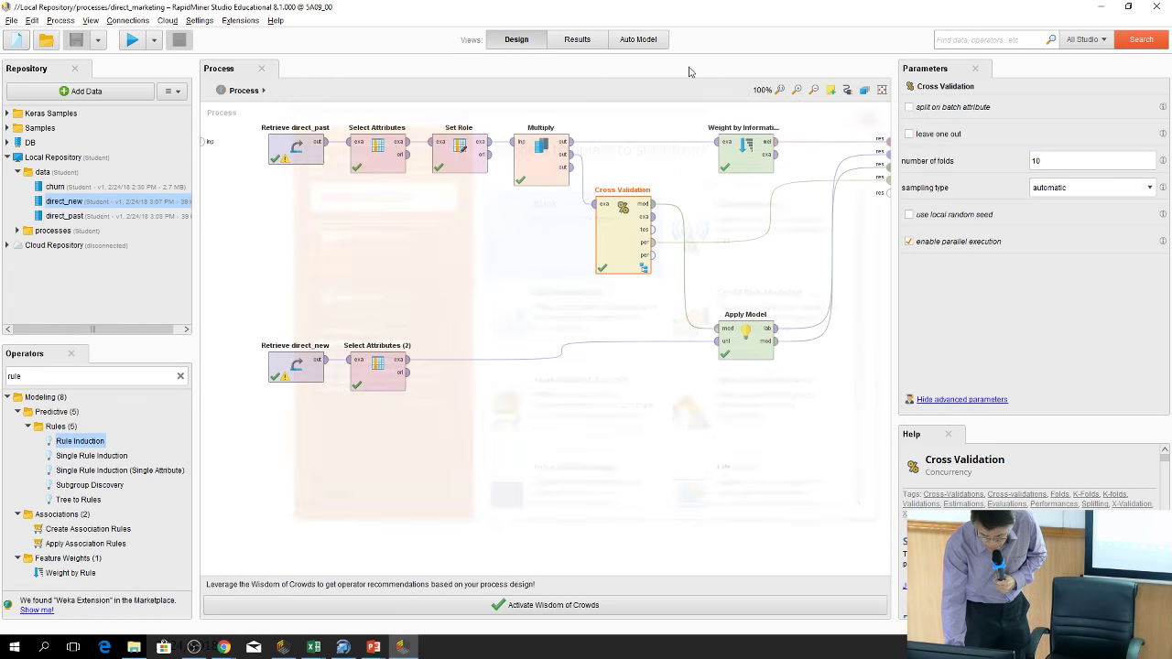
Start Auto Model with the direct_past data set from Local Repository > data
{"action": "left_click", "coordinate": [645, 44]}
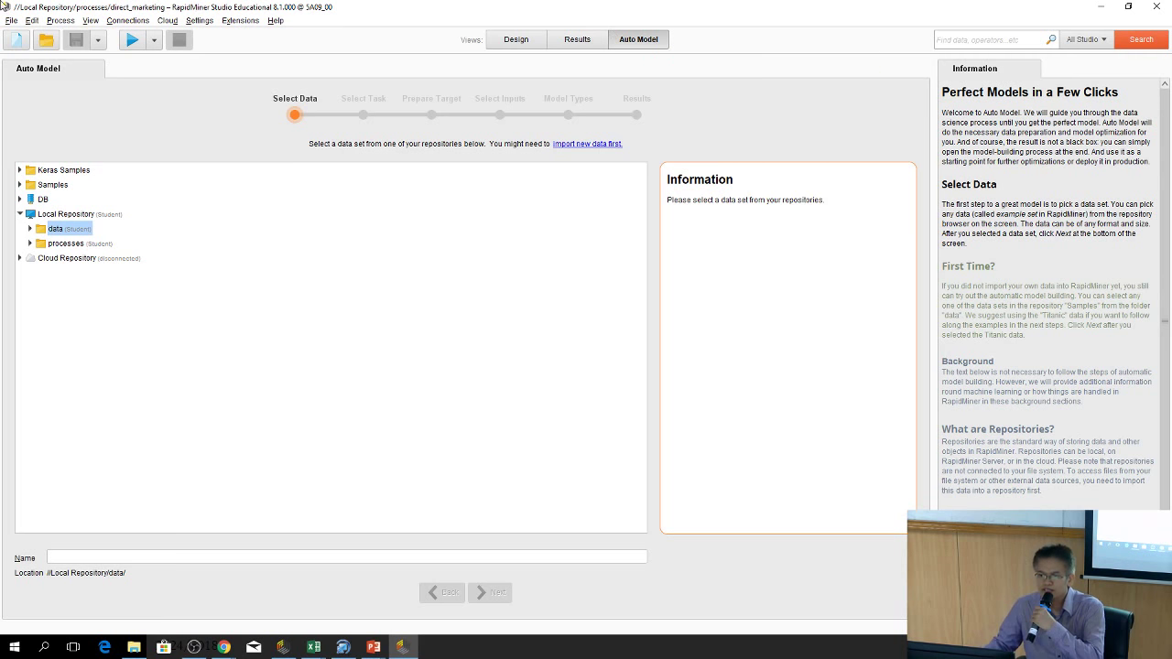
{"action": "left_click", "coordinate": [30, 229]}
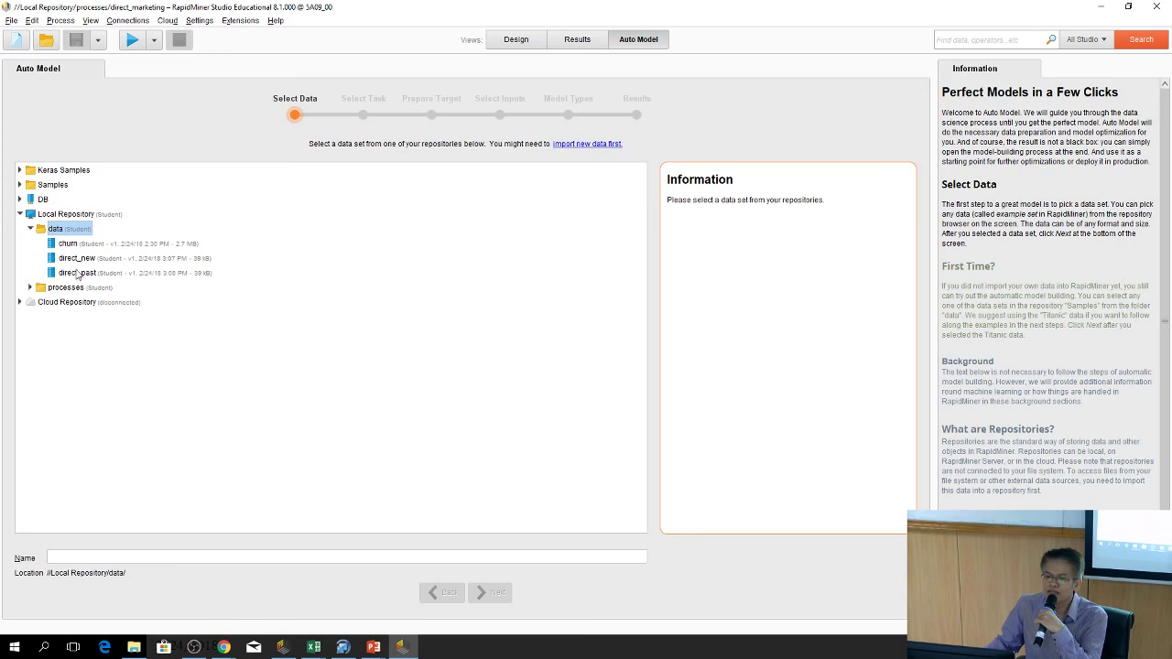
{"action": "left_click", "coordinate": [80, 274]}
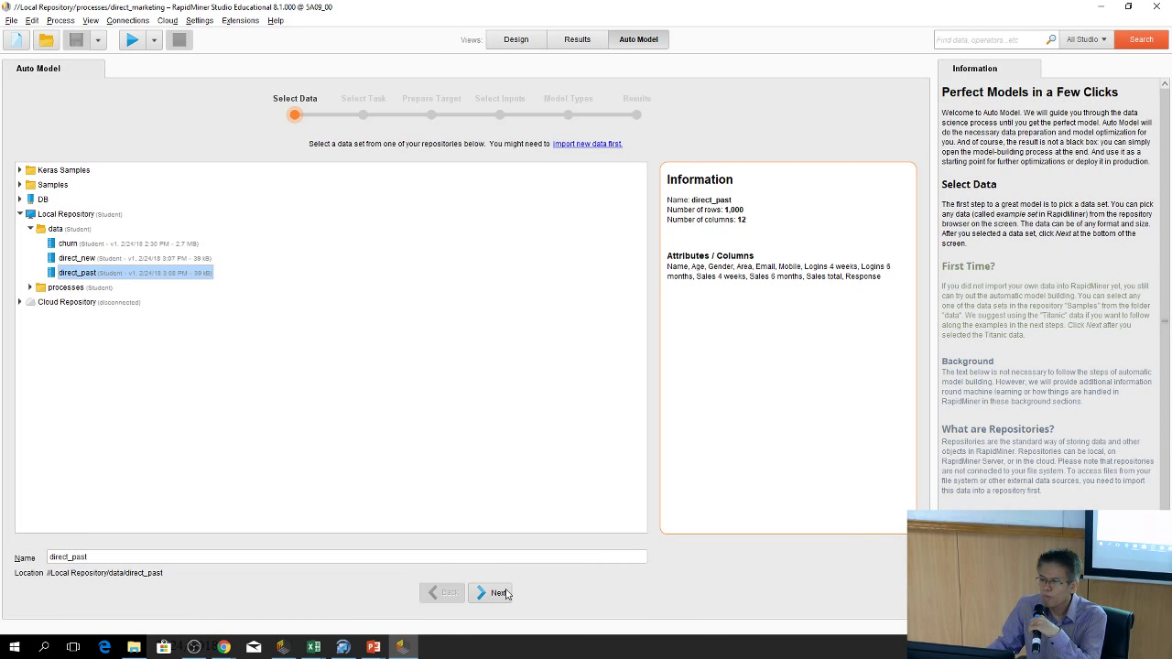
{"action": "left_click", "coordinate": [499, 593]}
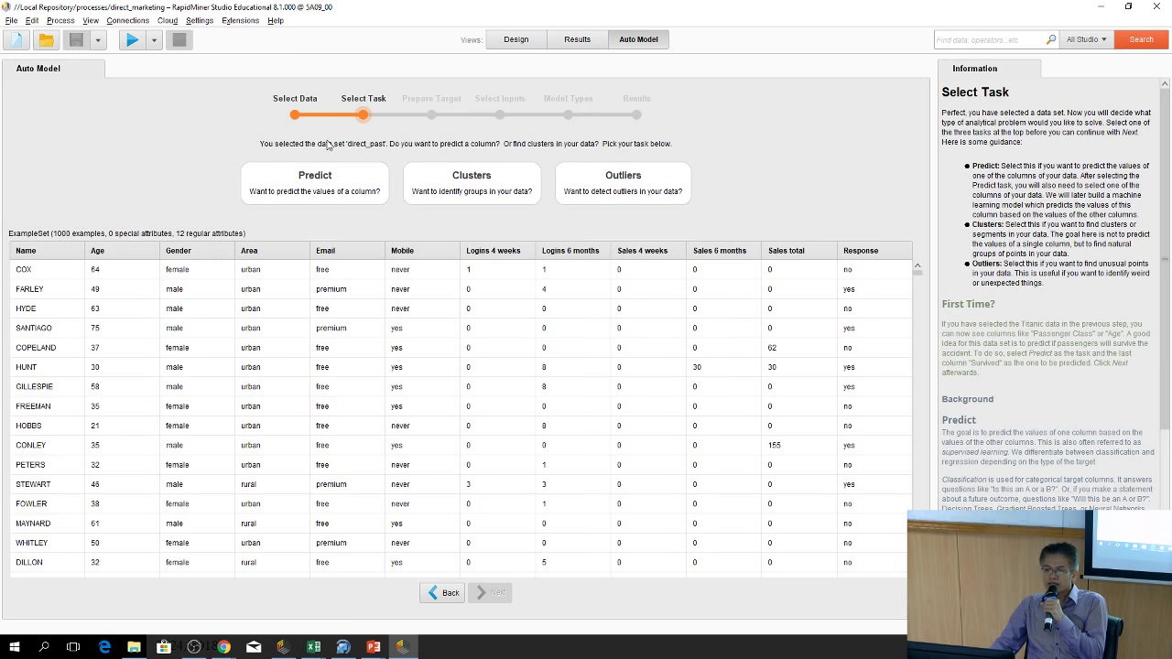
Choose Predict with Response as the target, reaching Prepare Target with 556 no and 444 yes
{"action": "left_click", "coordinate": [323, 188]}
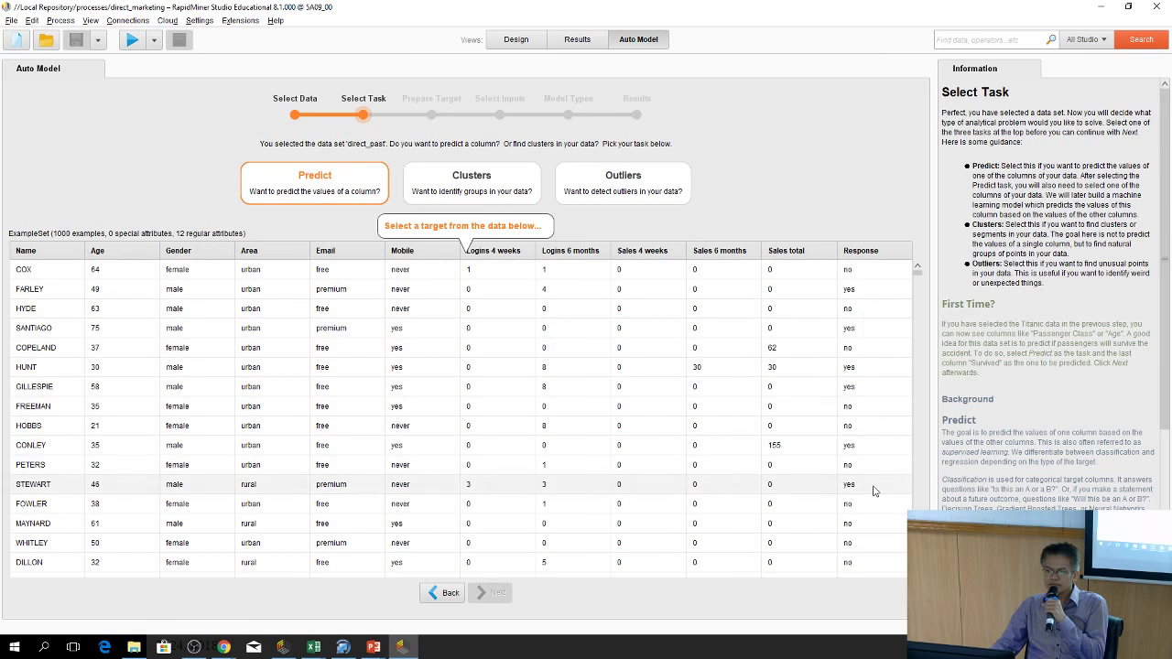
{"action": "left_click", "coordinate": [856, 348]}
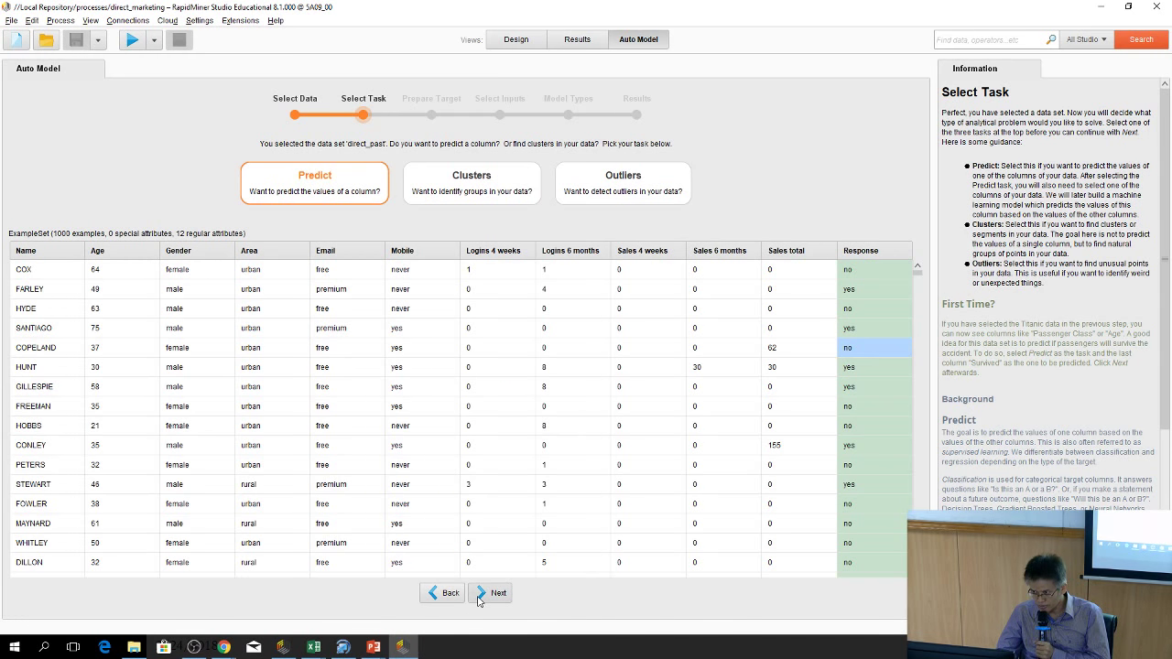
{"action": "left_click", "coordinate": [478, 596]}
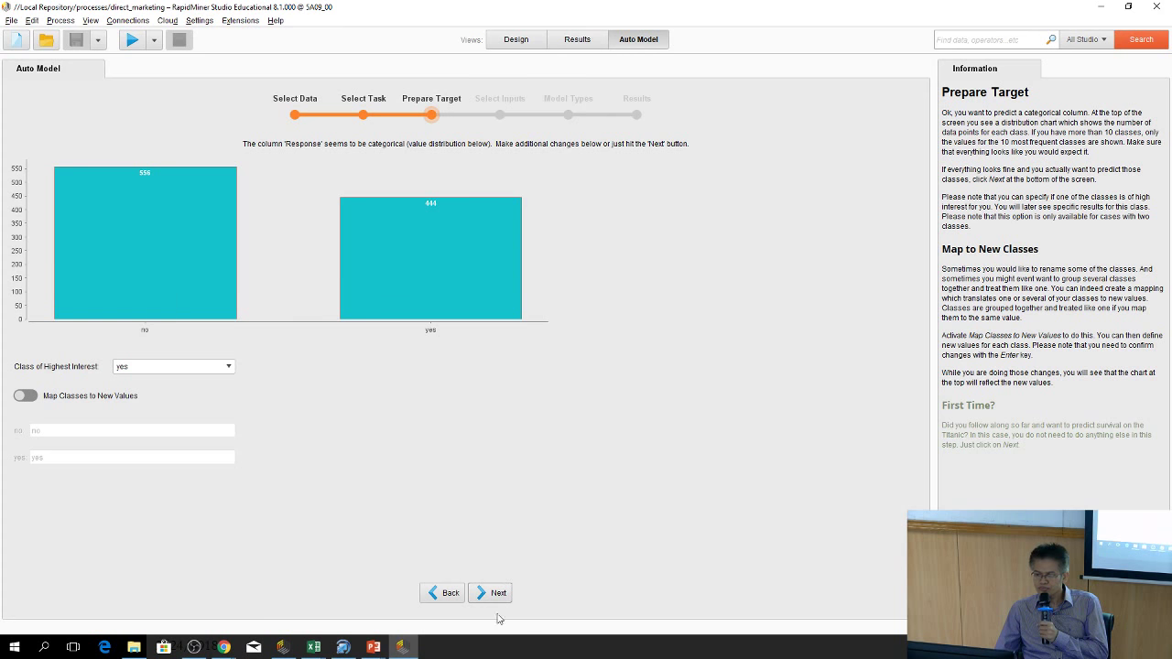
Move to Select Inputs, toggle Sales 4 weeks, and sort the attributes by Correlation, lowest first
{"action": "left_click", "coordinate": [497, 593]}
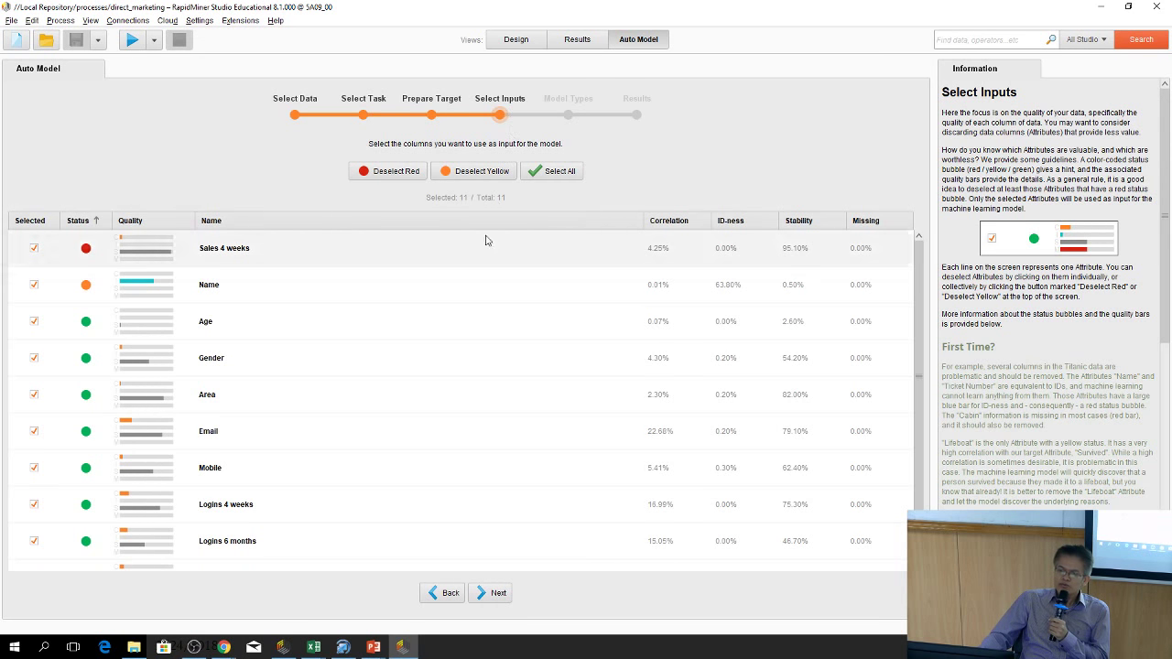
{"action": "mouse_move", "coordinate": [465, 321]}
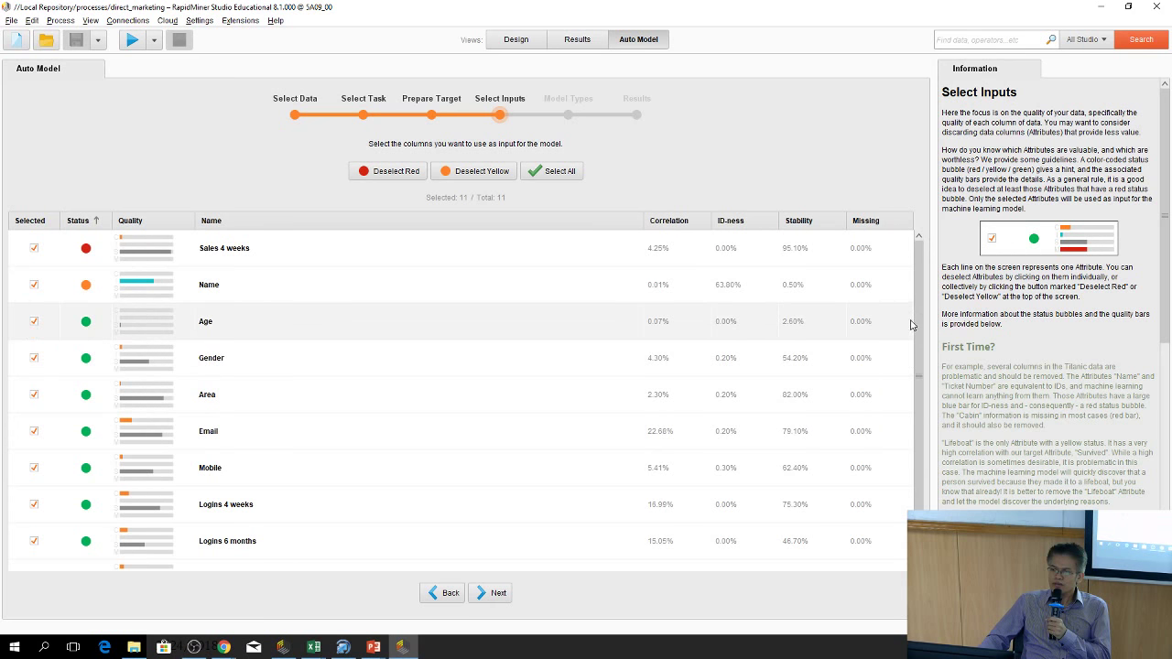
{"action": "scroll", "coordinate": [913, 318], "scroll_direction": "down", "scroll_amount": 2}
{"action": "scroll", "coordinate": [914, 318], "scroll_direction": "up", "scroll_amount": 2}
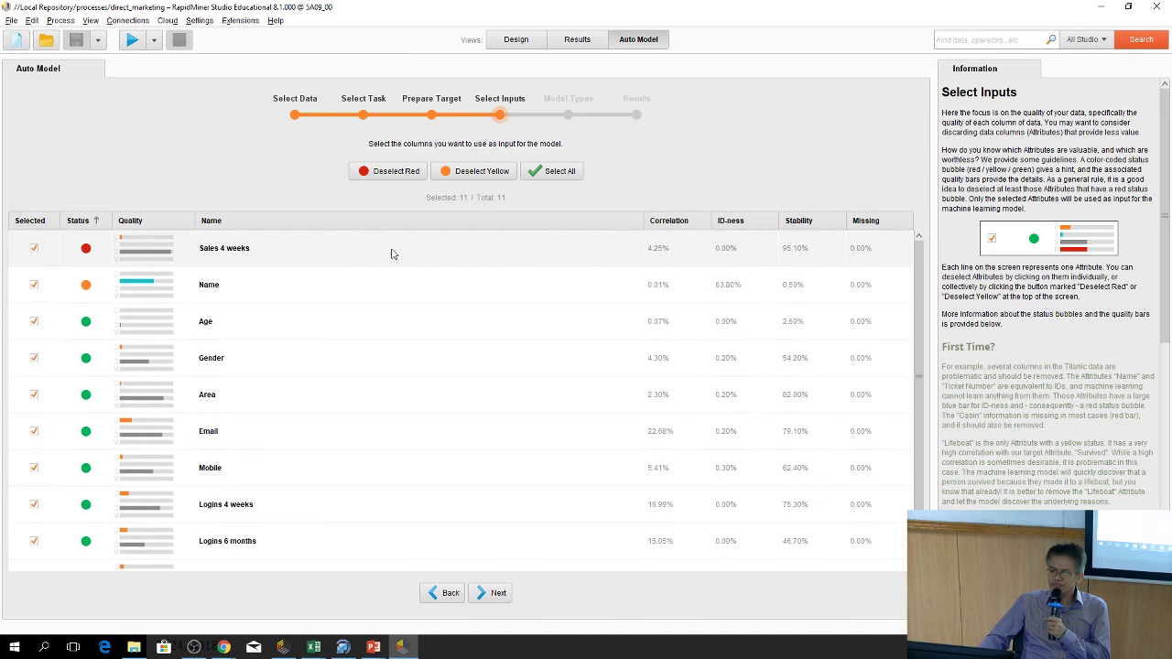
{"action": "left_click", "coordinate": [837, 246]}
{"action": "left_click", "coordinate": [674, 224]}
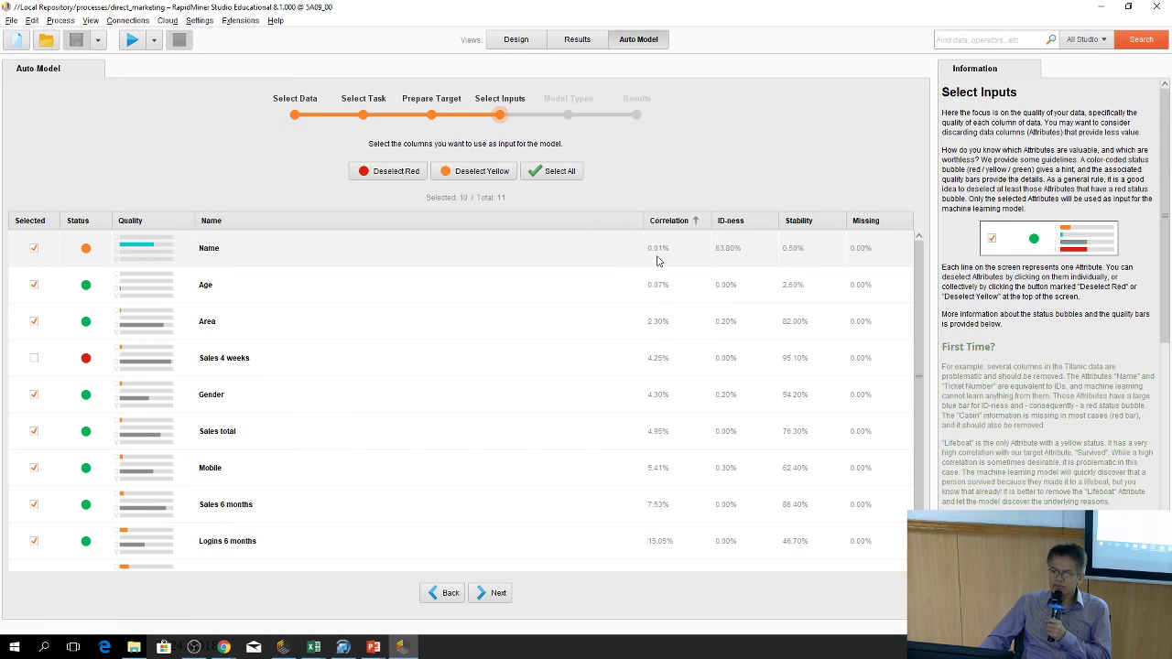
Uncheck Name and Age, keeping nine of eleven attributes, including Sales 4 weeks, as inputs
{"action": "mouse_move", "coordinate": [657, 261]}
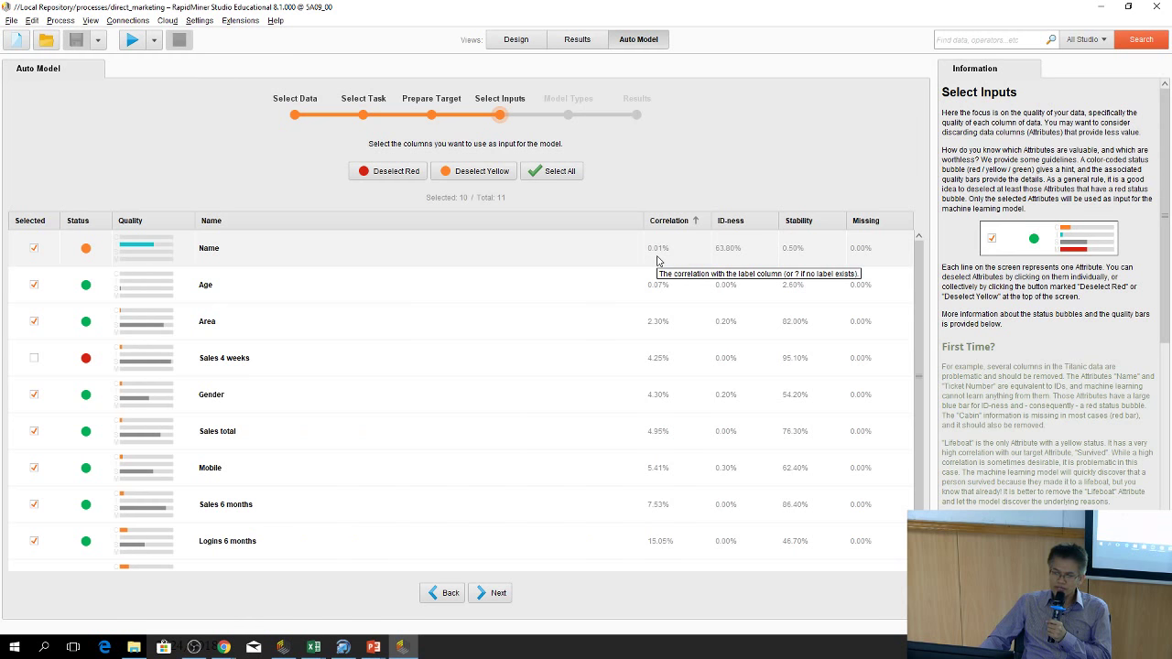
{"action": "mouse_move", "coordinate": [183, 240]}
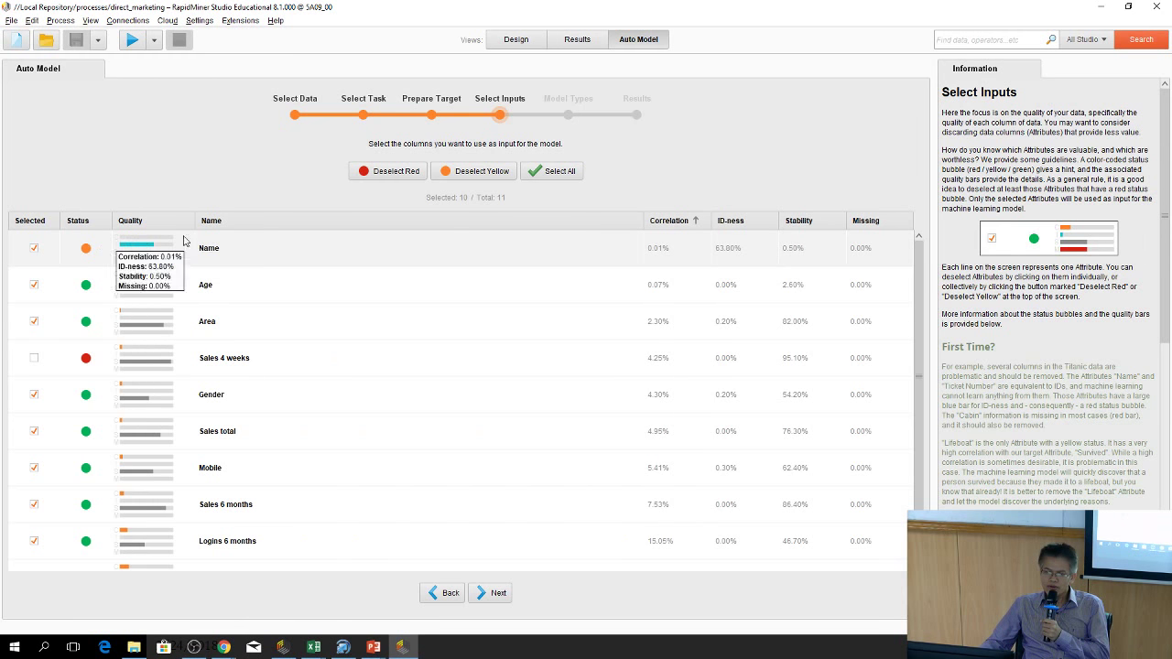
{"action": "left_click", "coordinate": [35, 249]}
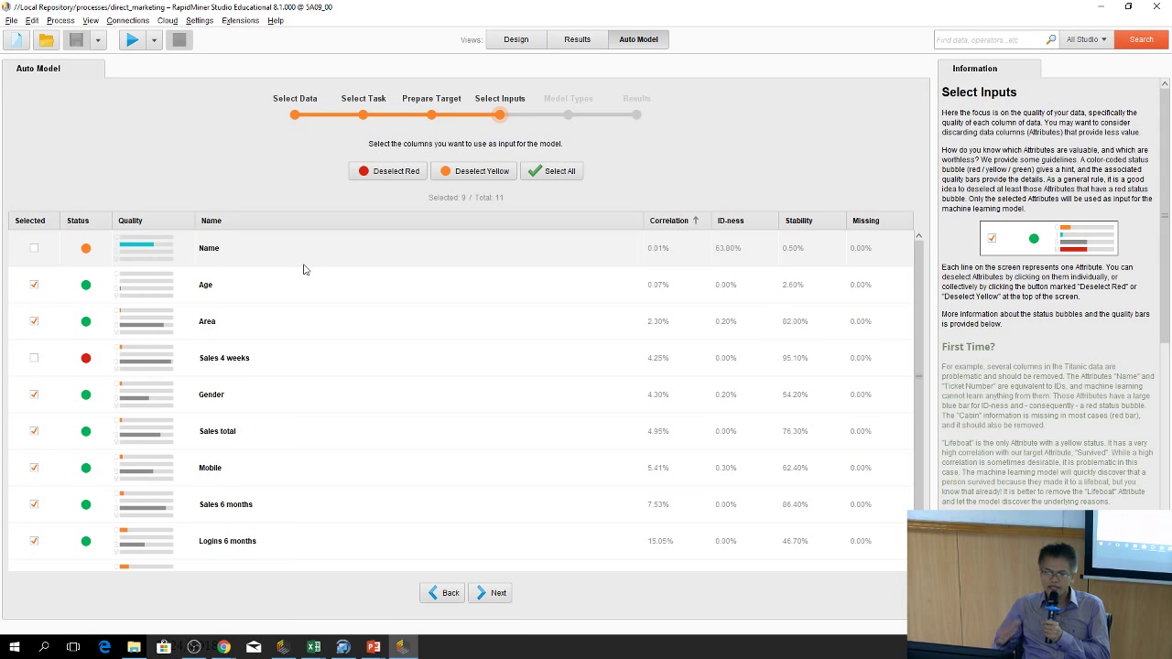
{"action": "mouse_move", "coordinate": [307, 276]}
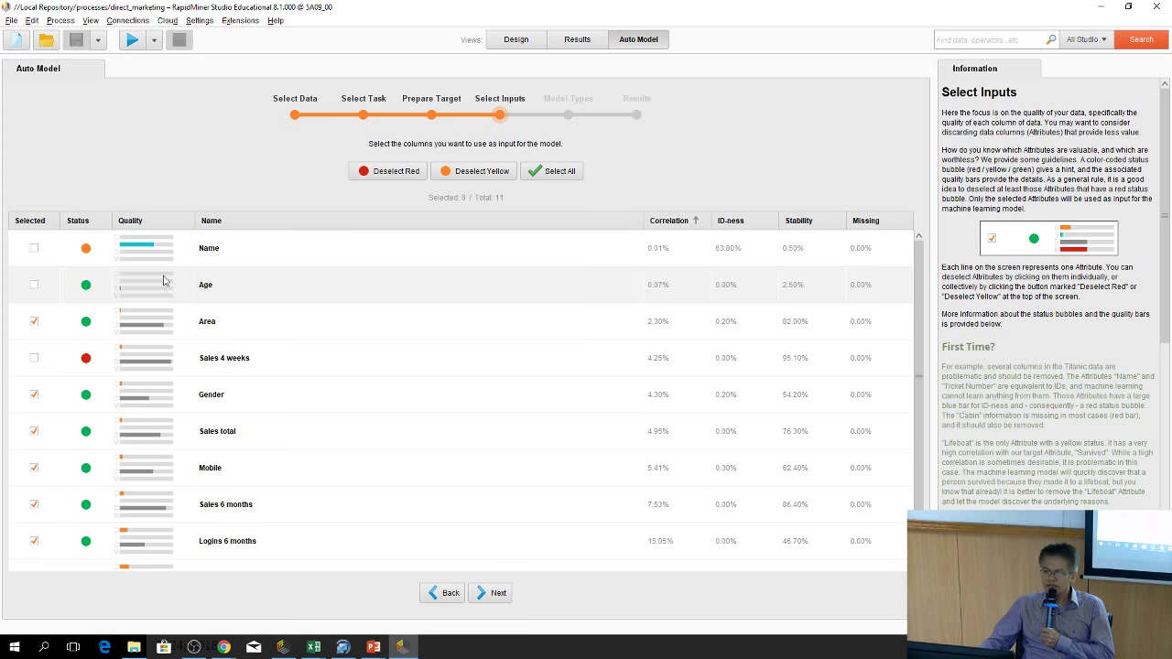
{"action": "left_click", "coordinate": [37, 288]}
{"action": "scroll", "coordinate": [920, 438], "scroll_direction": "down", "scroll_amount": 2}
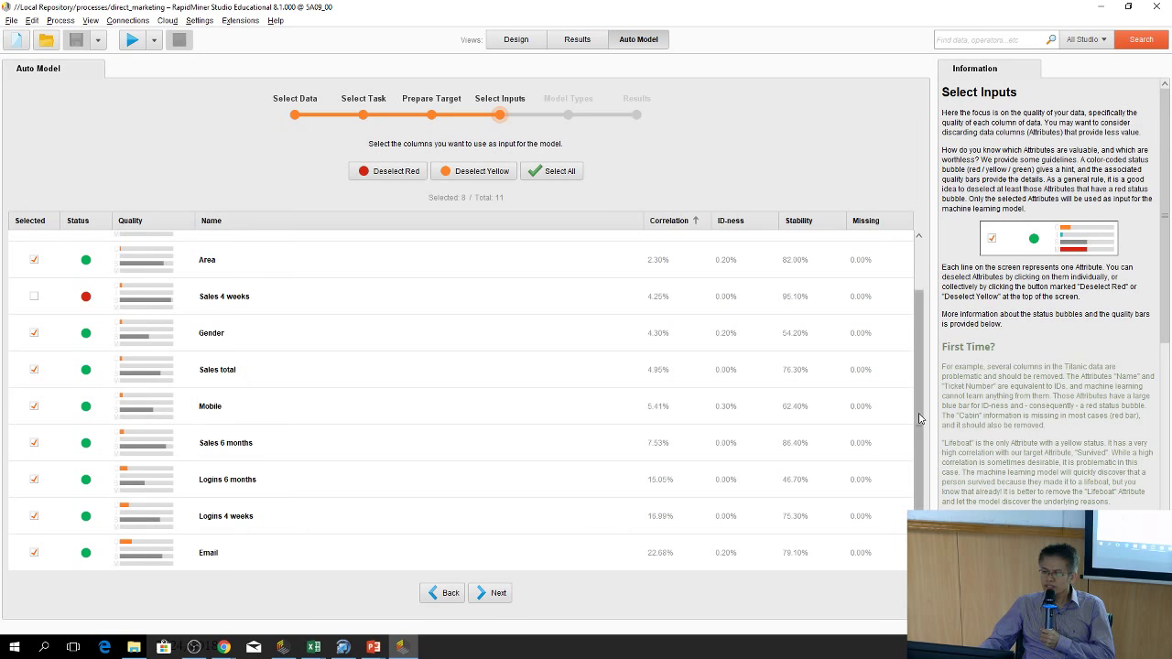
{"action": "scroll", "coordinate": [912, 416], "scroll_direction": "up", "scroll_amount": 2}
{"action": "scroll", "coordinate": [913, 484], "scroll_direction": "down", "scroll_amount": 2}
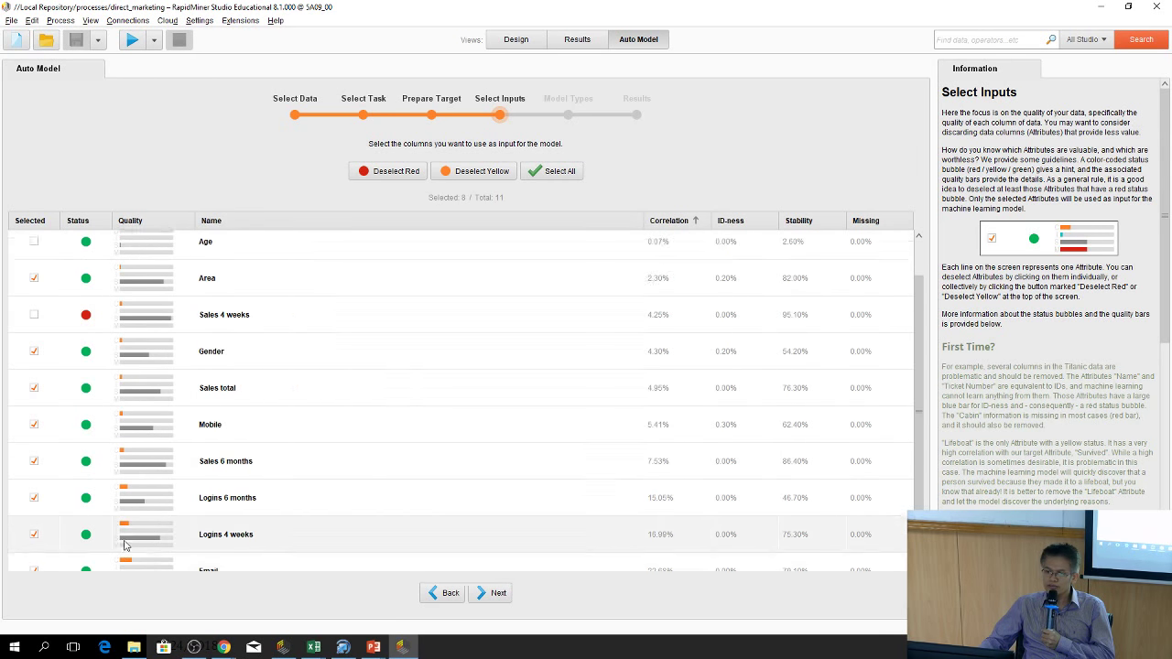
{"action": "scroll", "coordinate": [151, 440], "scroll_direction": "up", "scroll_amount": 1}
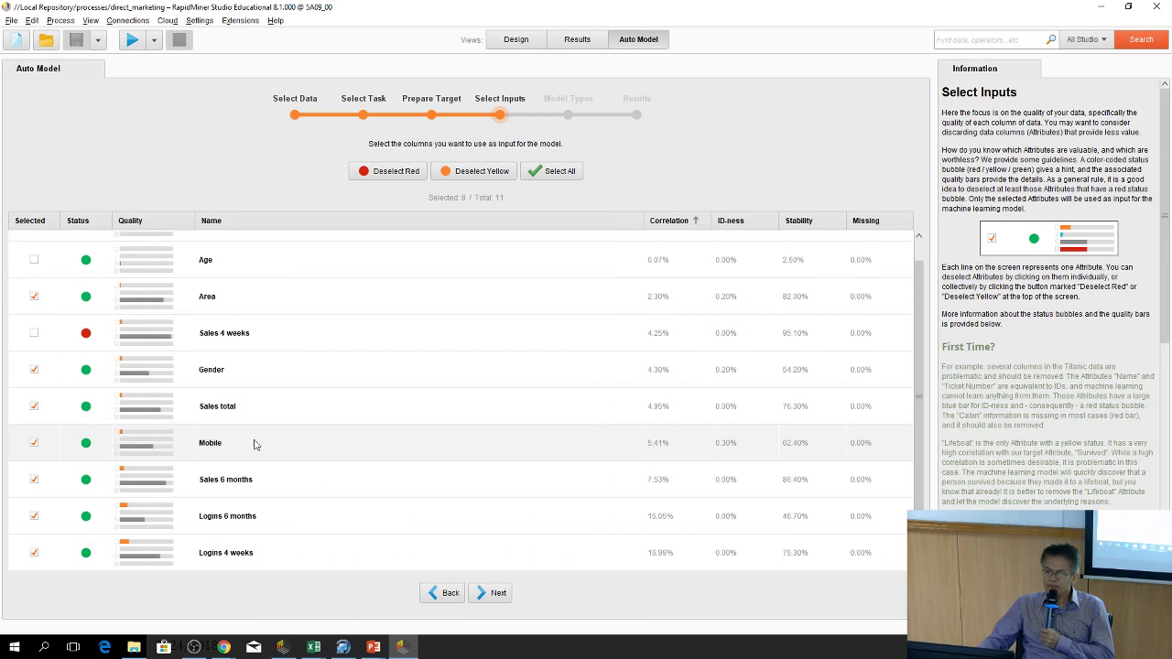
{"action": "scroll", "coordinate": [253, 446], "scroll_direction": "up", "scroll_amount": 1}
{"action": "scroll", "coordinate": [447, 320], "scroll_direction": "up", "scroll_amount": 1}
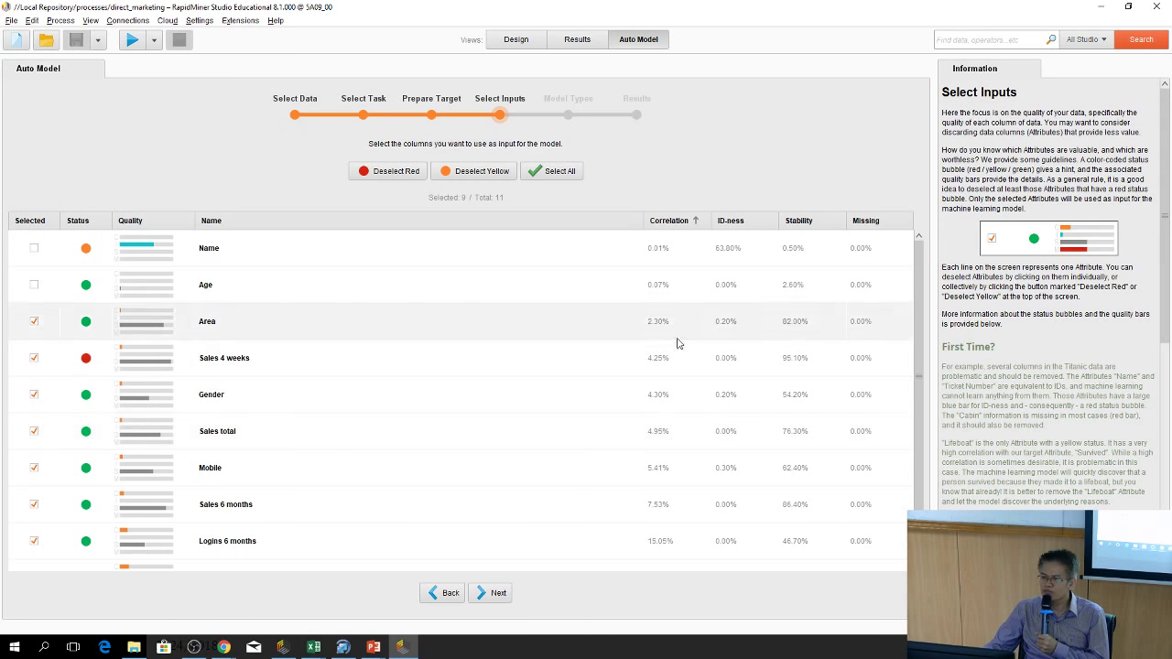
{"action": "scroll", "coordinate": [688, 414], "scroll_direction": "down", "scroll_amount": 2}
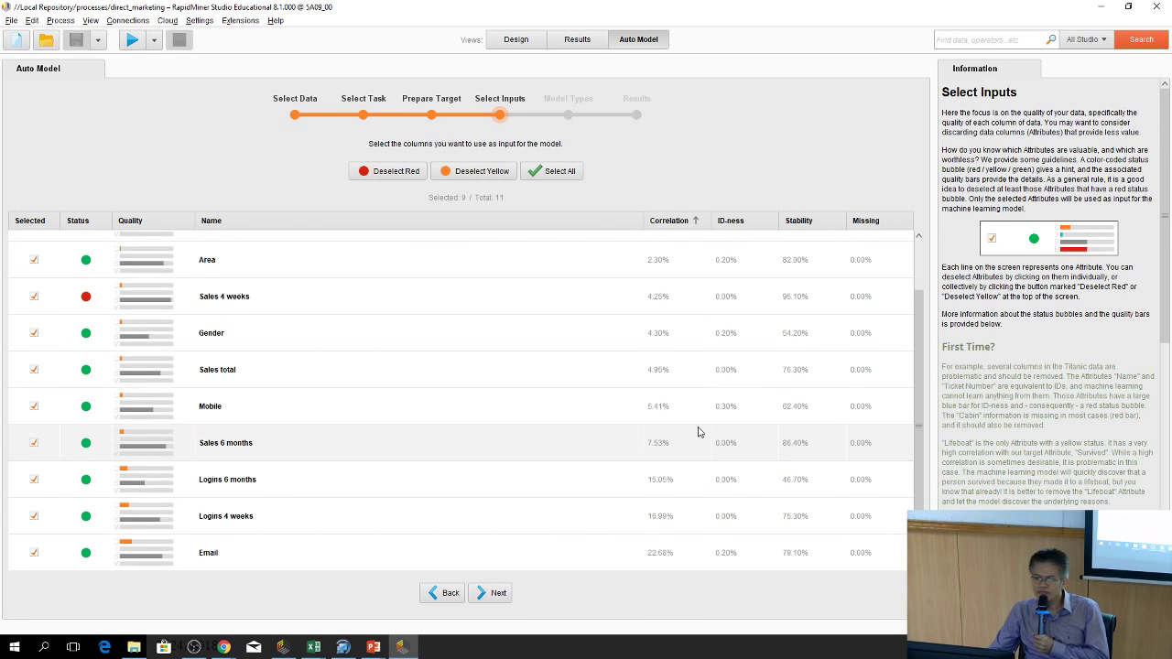
{"action": "scroll", "coordinate": [570, 460], "scroll_direction": "up", "scroll_amount": 2}
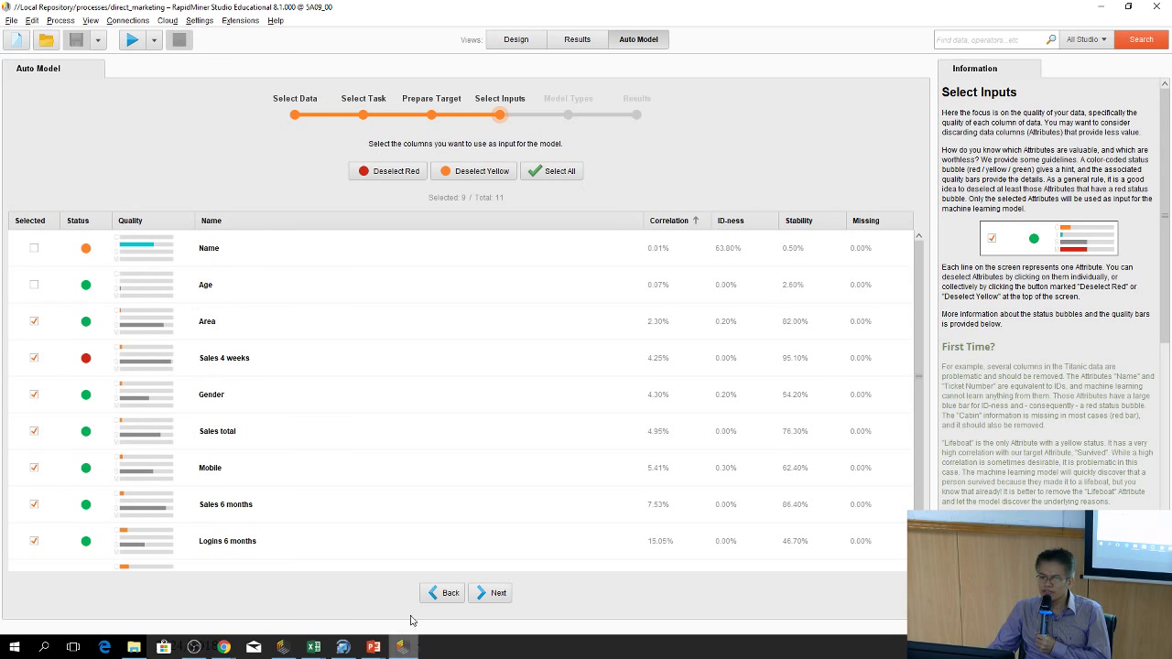
Advance to Model Types, leaving all seven classification models plus Correlations and Importance of Columns enabled
{"action": "left_click", "coordinate": [485, 595]}
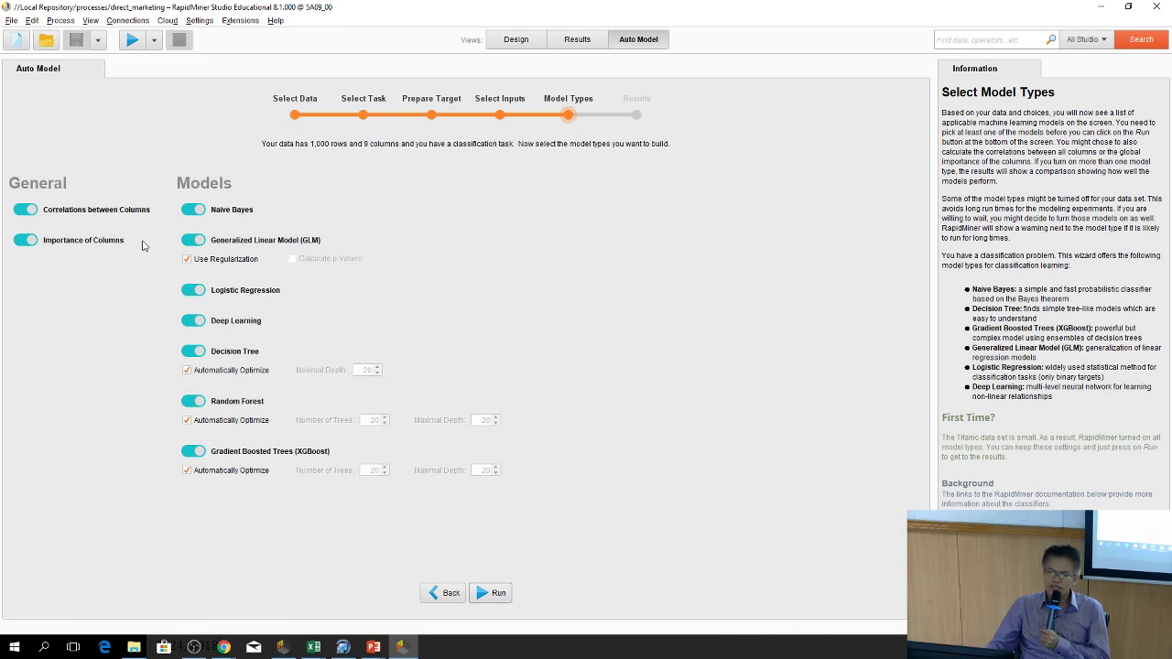
Run Auto Model to build all the selected classification models
{"action": "left_click", "coordinate": [498, 595]}
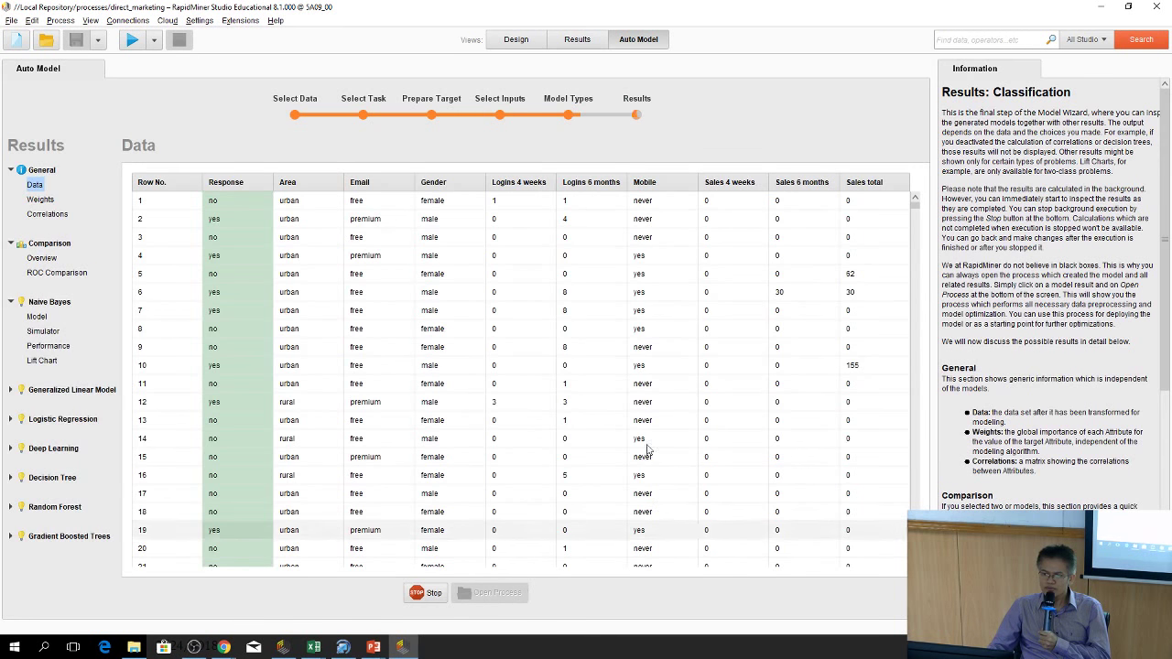
{"action": "scroll", "coordinate": [579, 281], "scroll_direction": "down", "scroll_amount": 1}
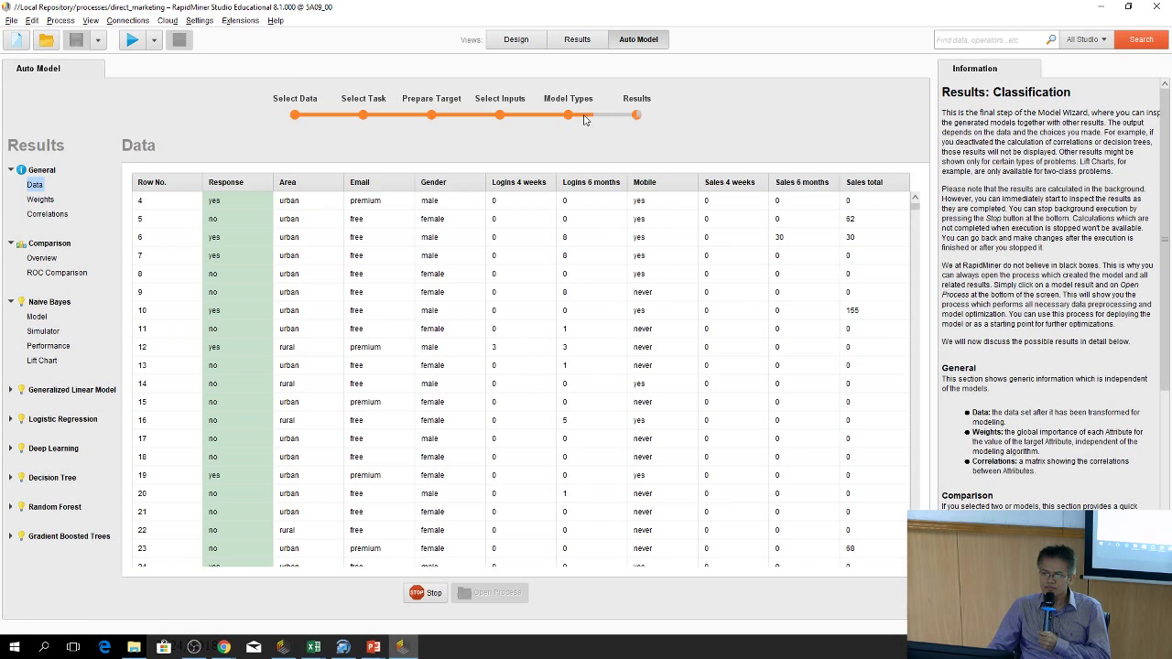
{"action": "scroll", "coordinate": [506, 204], "scroll_direction": "down", "scroll_amount": 1}
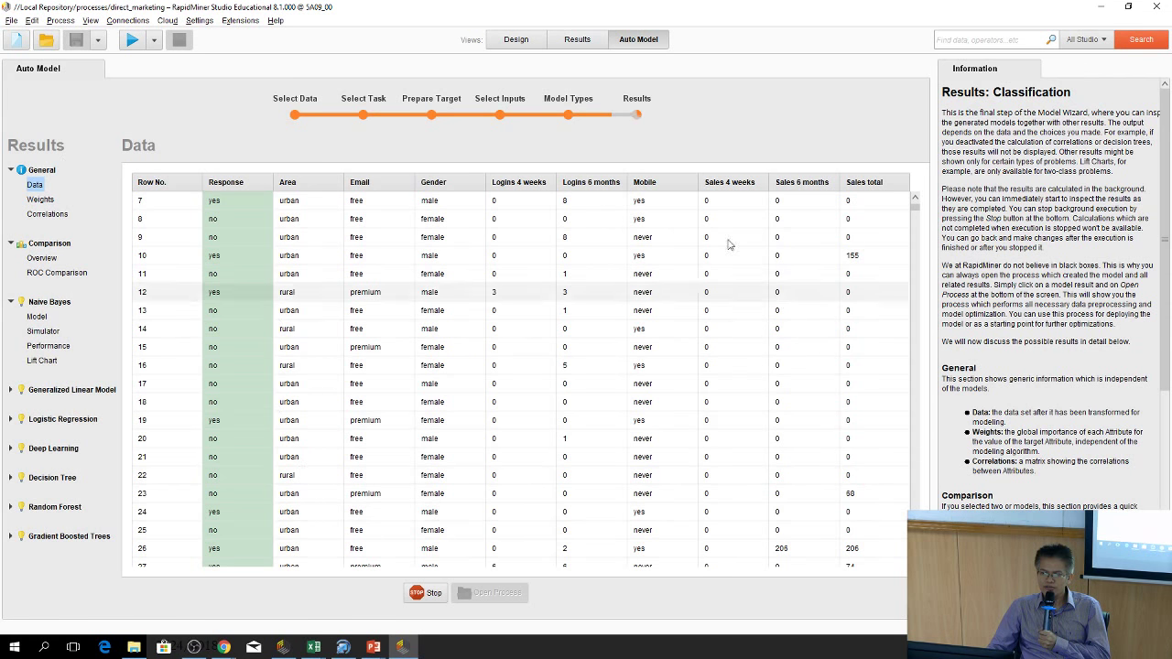
Browse the Weights and Correlations results, return to Data, and expand Generalized Linear Model
{"action": "left_click", "coordinate": [41, 199]}
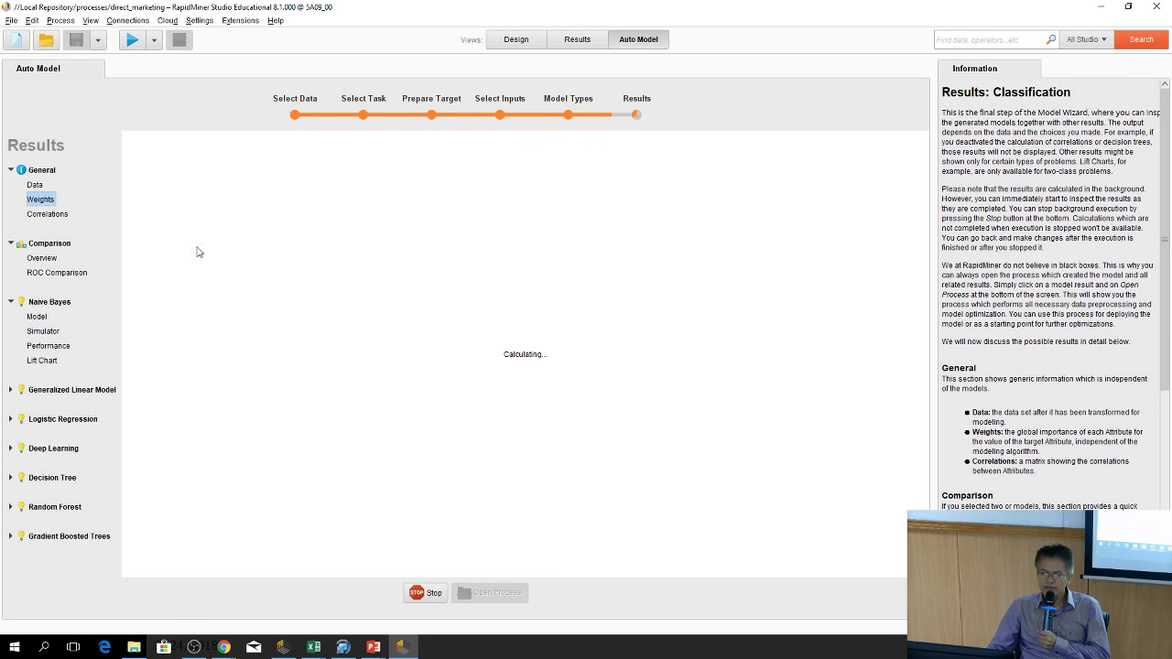
{"action": "left_click", "coordinate": [43, 214]}
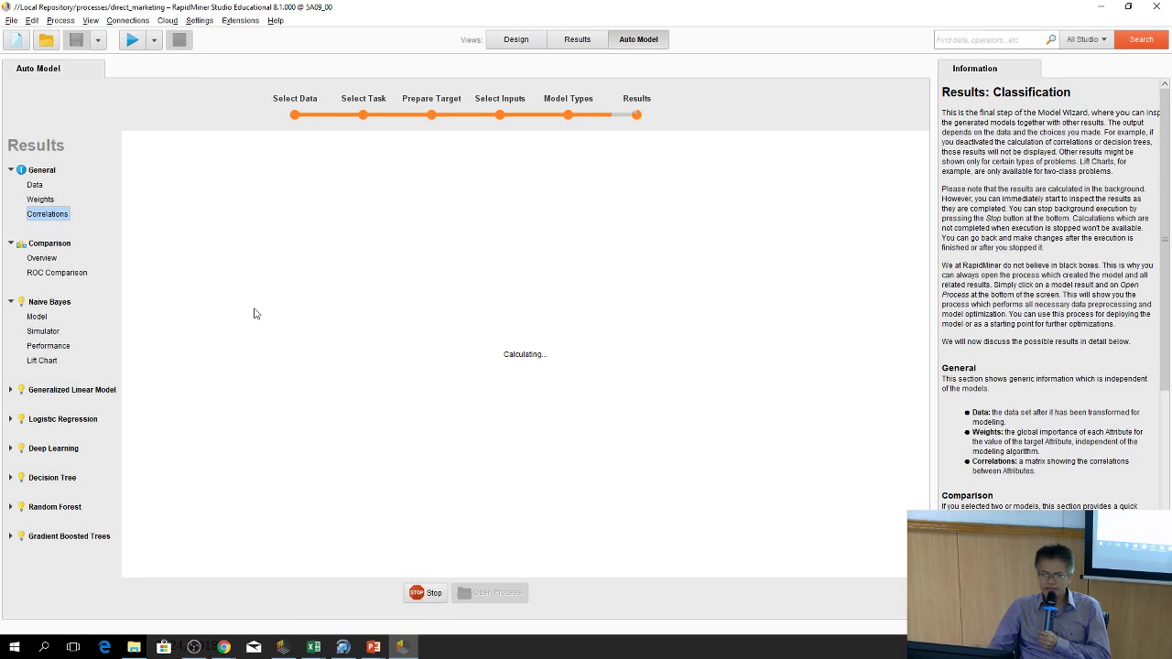
{"action": "left_click", "coordinate": [35, 185]}
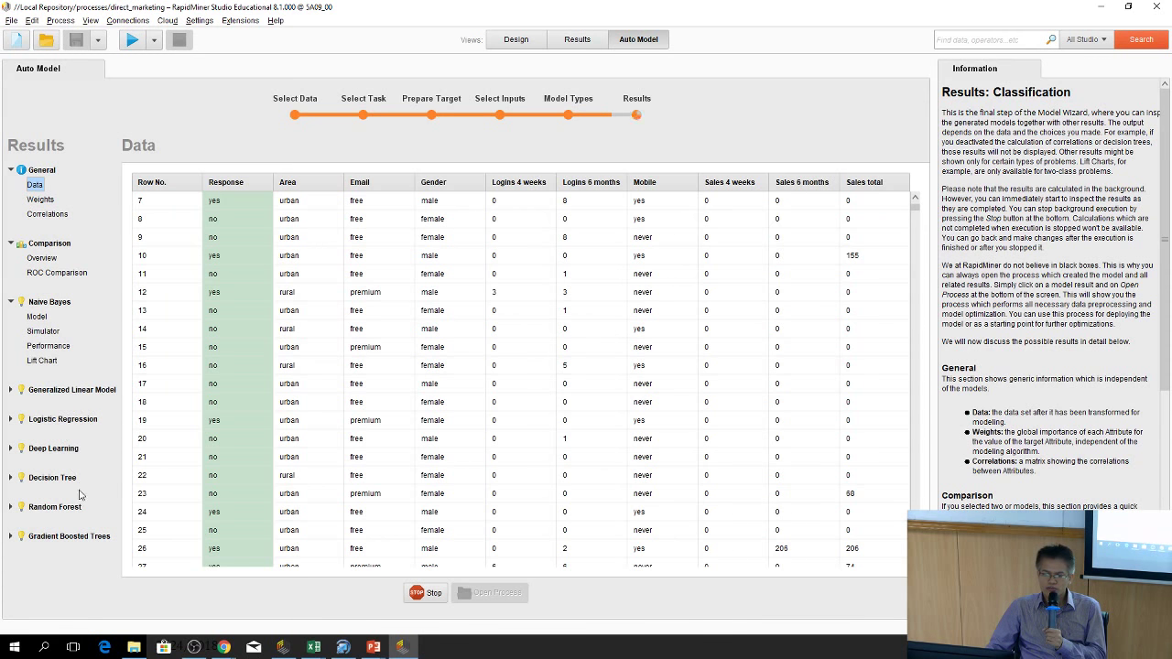
{"action": "left_click", "coordinate": [10, 389]}
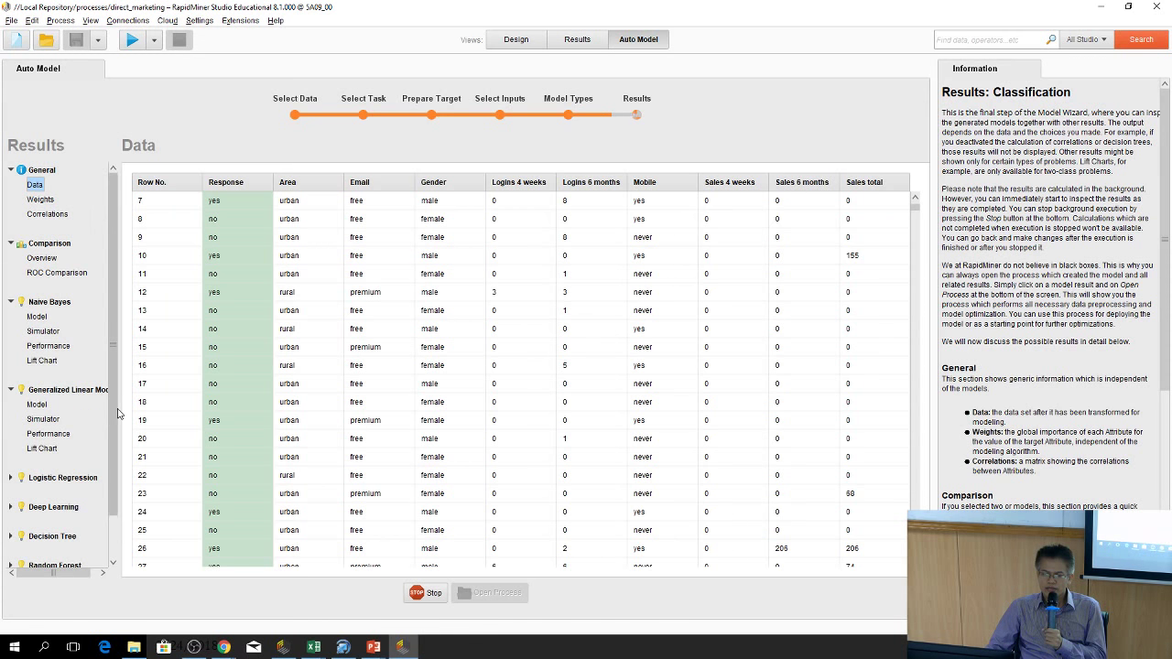
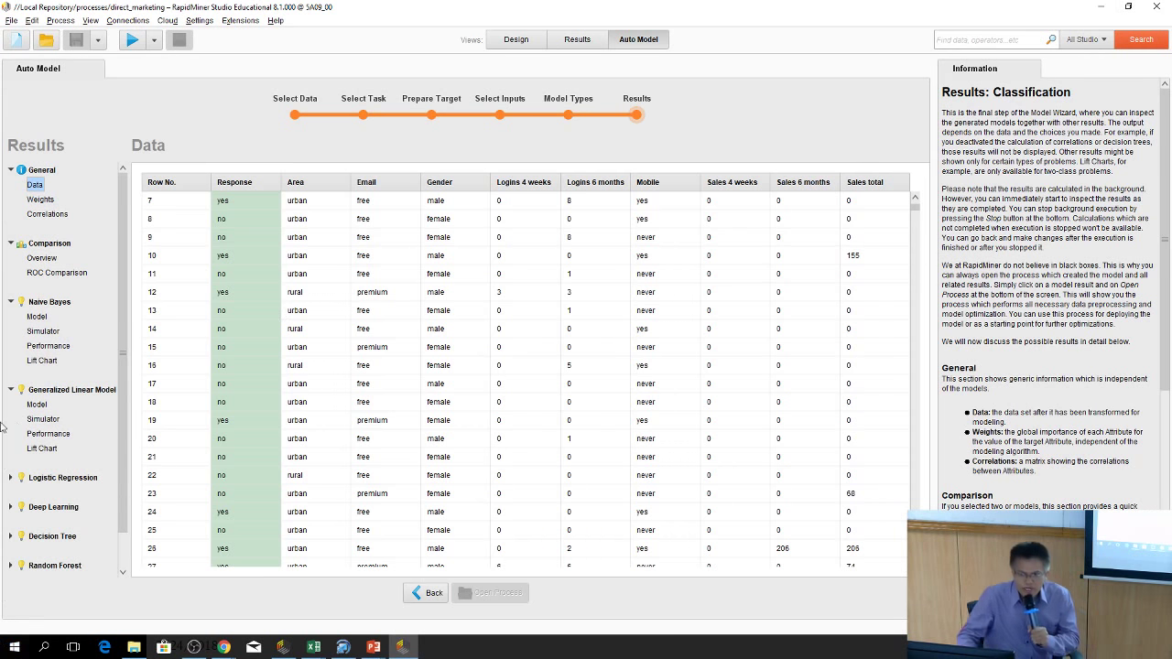
Review the direct_marketing attribute weights, then display the correlation matrix between attributes
{"action": "left_click", "coordinate": [41, 200]}
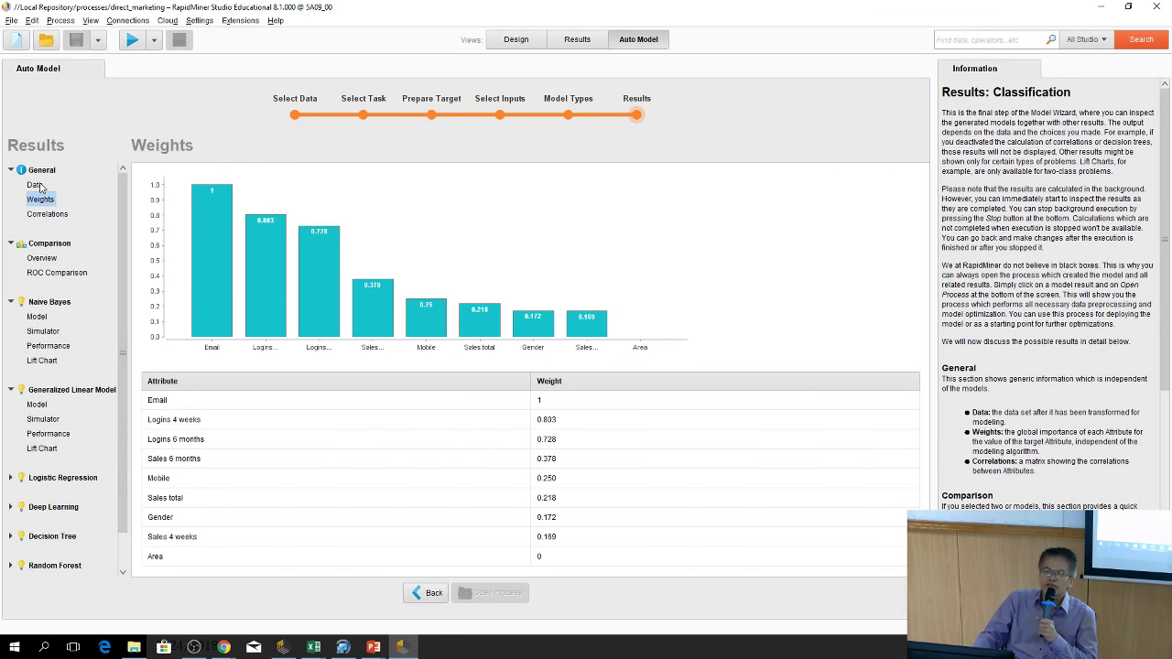
{"action": "left_click", "coordinate": [34, 185]}
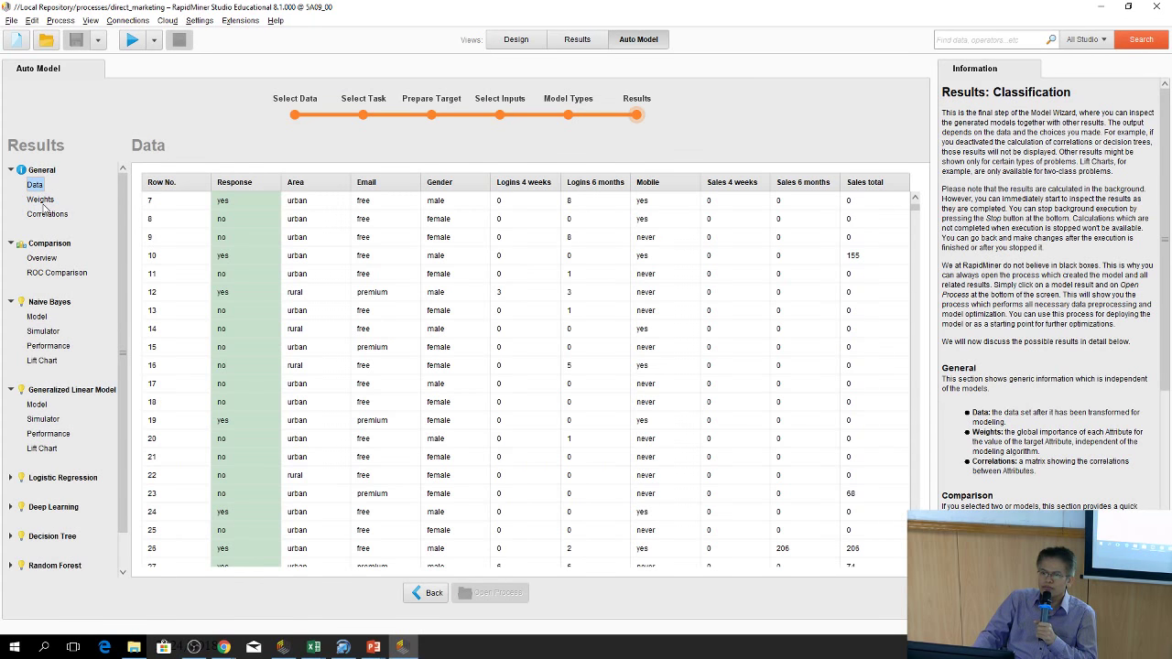
{"action": "left_click", "coordinate": [40, 199]}
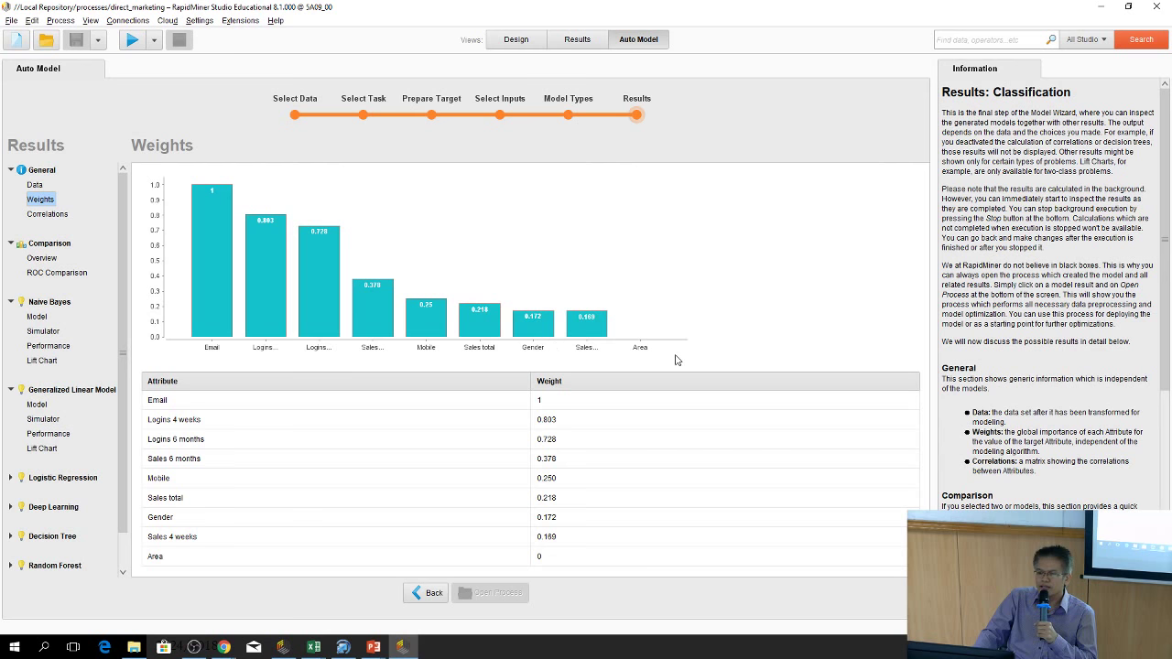
{"action": "left_click", "coordinate": [45, 216]}
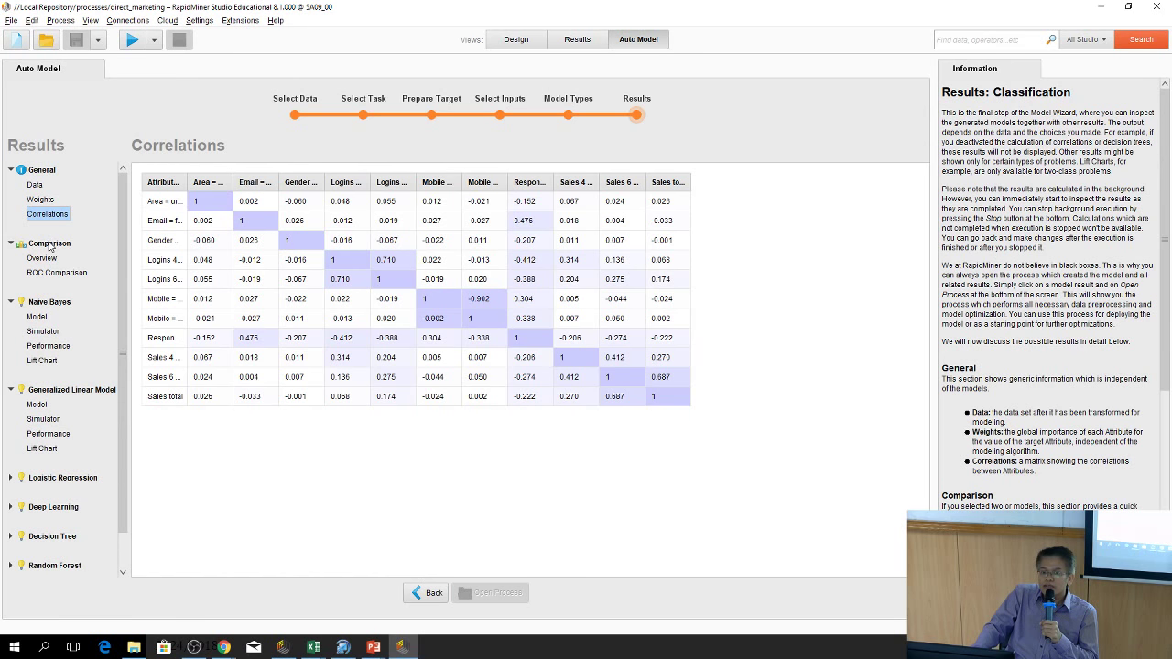
Show the Comparison Overview of accuracy and runtime across all seven models
{"action": "left_click", "coordinate": [40, 260]}
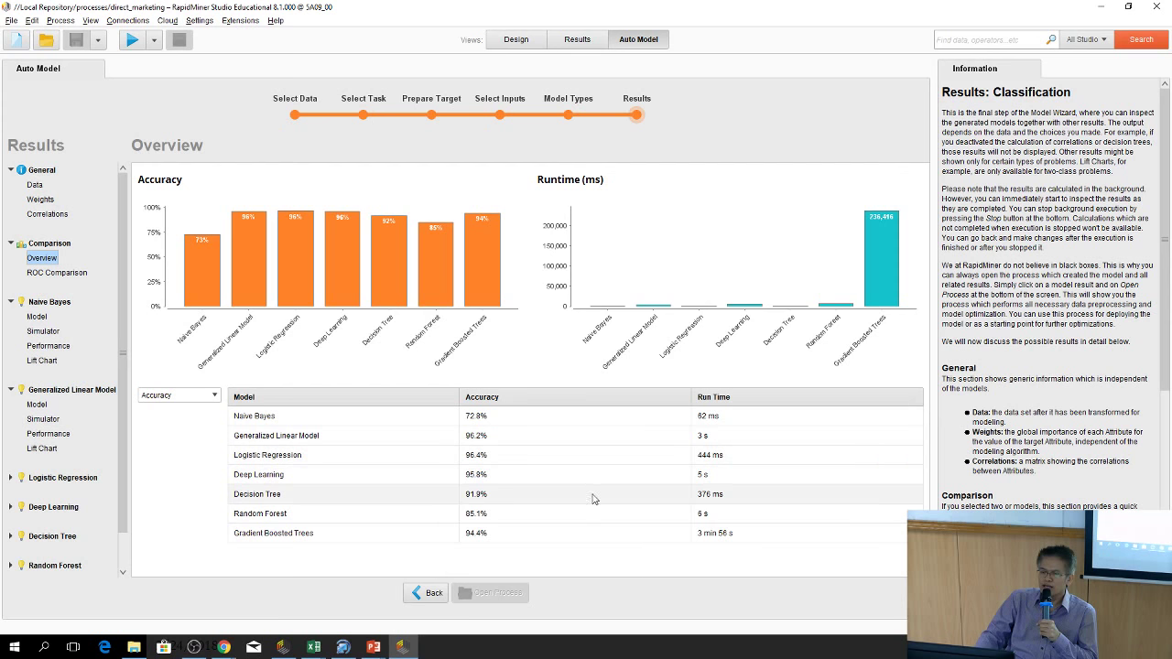
Chart the model comparison by Classification Error, then AUC, then Precision
{"action": "left_click", "coordinate": [182, 399]}
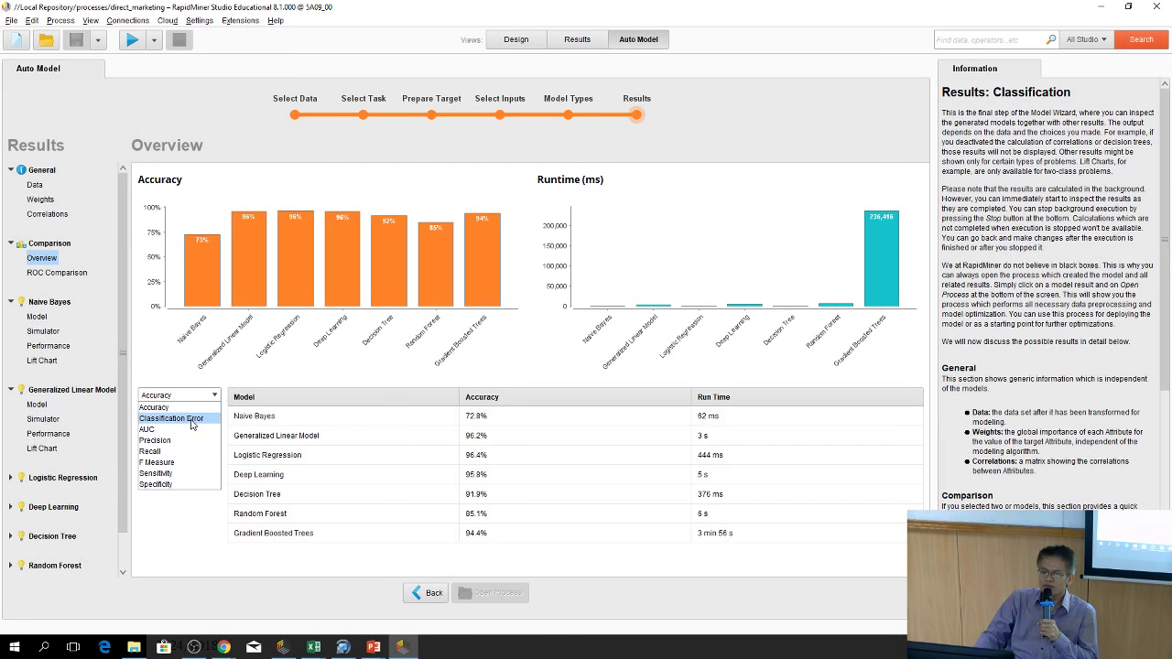
{"action": "left_click", "coordinate": [191, 424]}
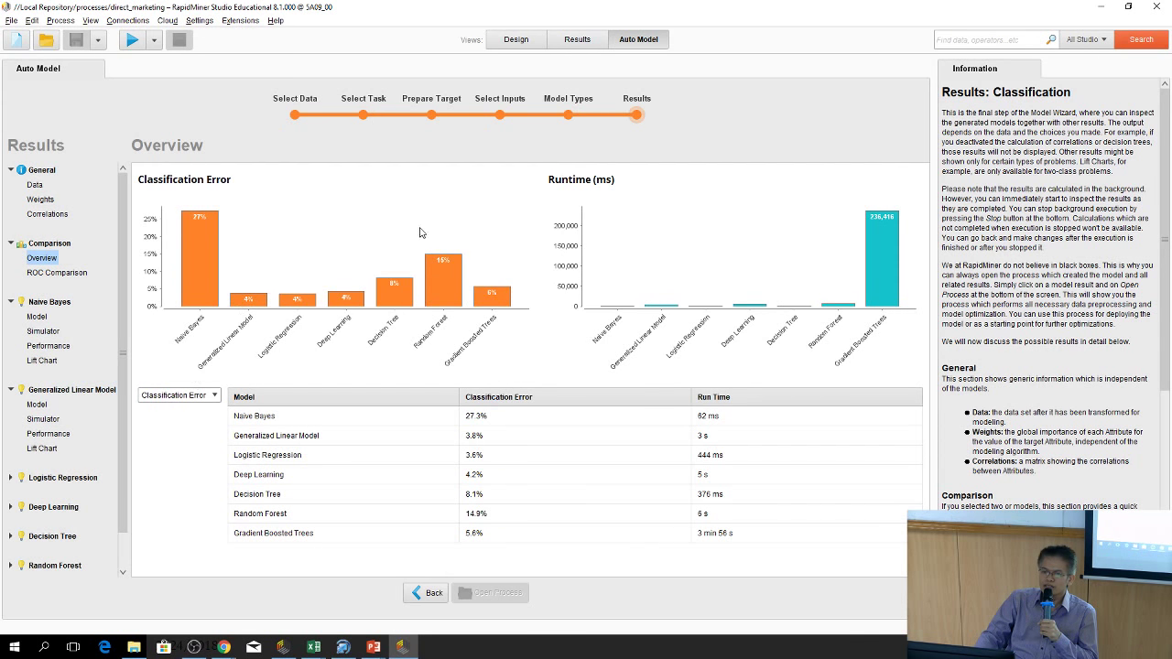
{"action": "left_click", "coordinate": [195, 396]}
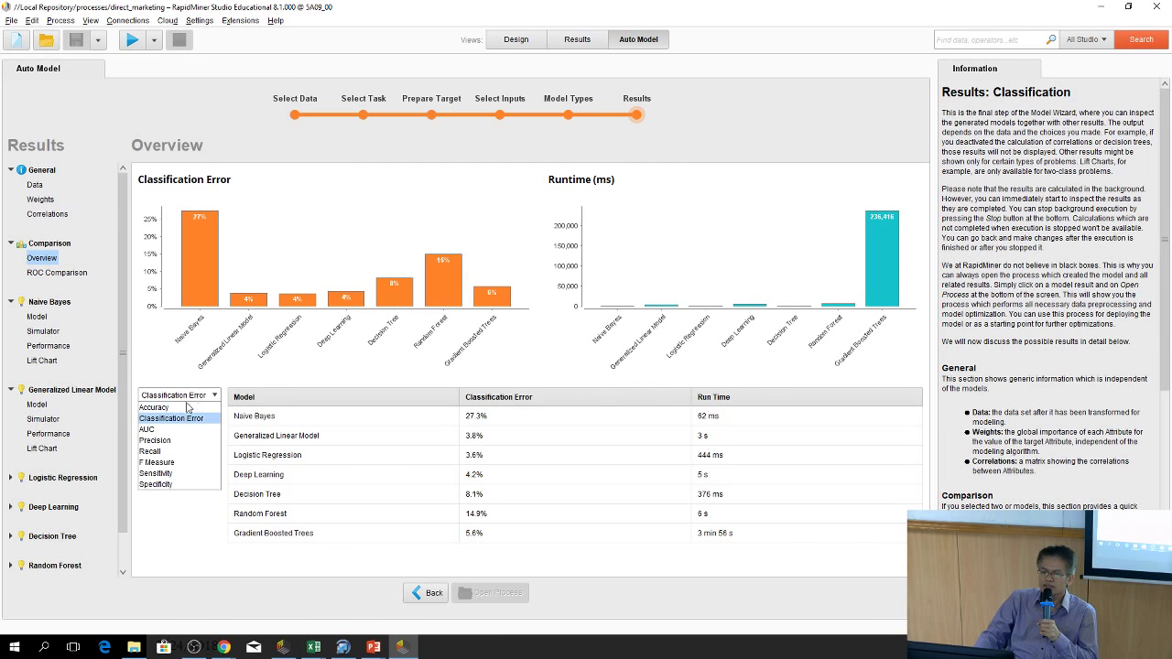
{"action": "left_click", "coordinate": [182, 429]}
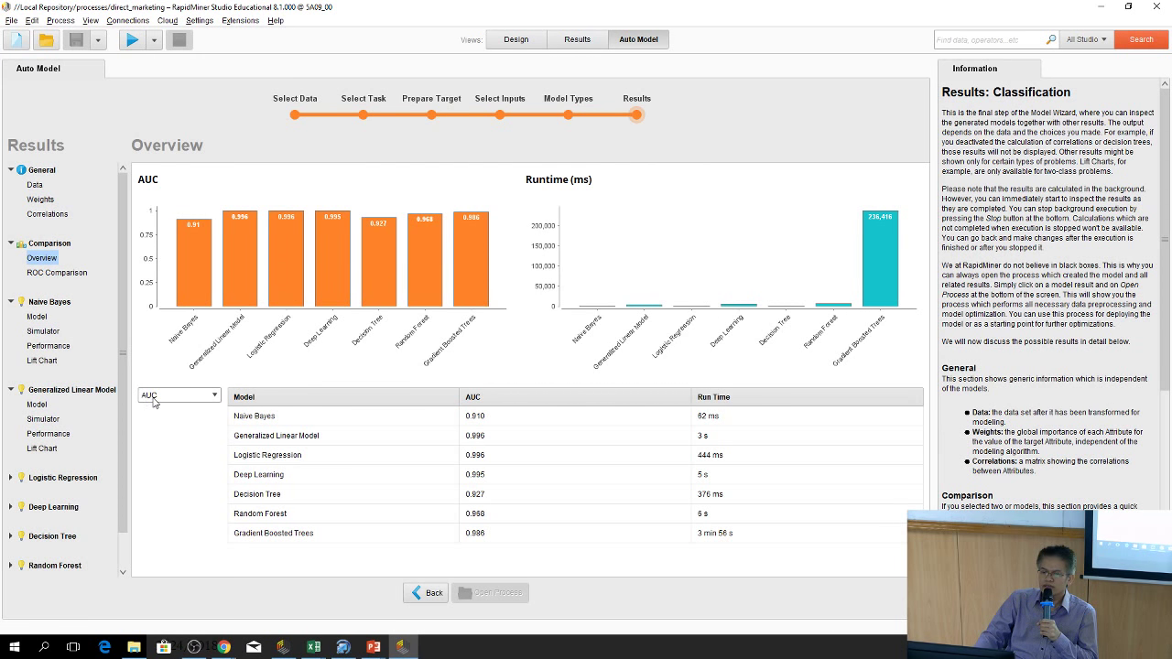
{"action": "left_click", "coordinate": [199, 396]}
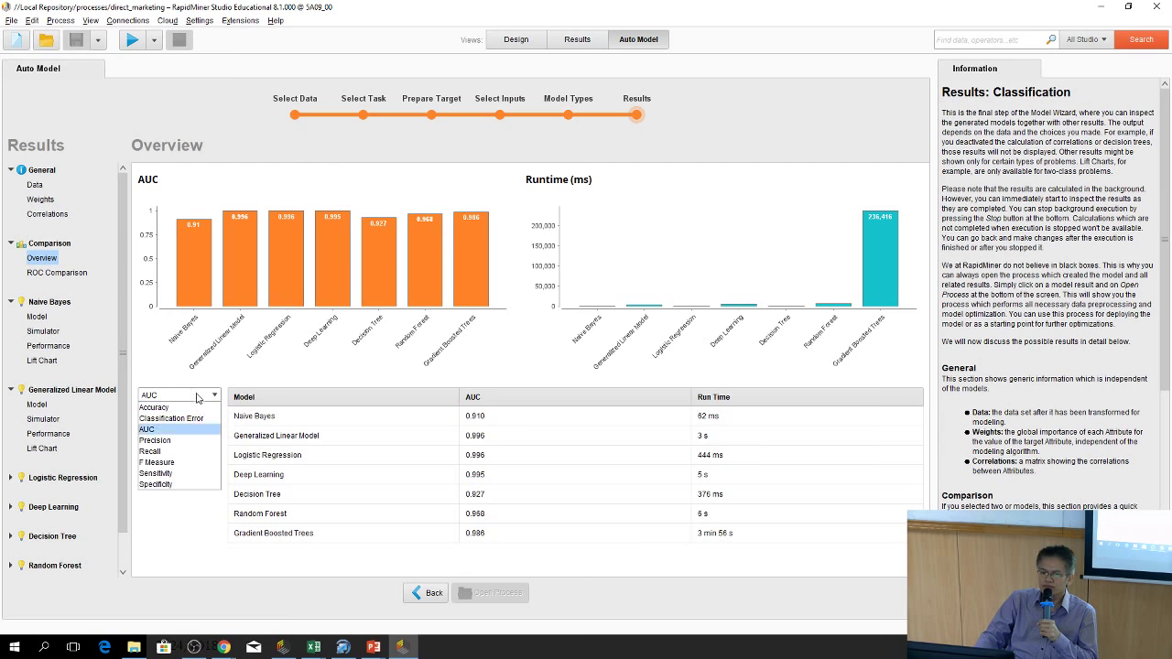
{"action": "left_click", "coordinate": [196, 440]}
Chart the comparison by Recall and F Measure, finishing on Sensitivity
{"action": "left_click", "coordinate": [205, 396]}
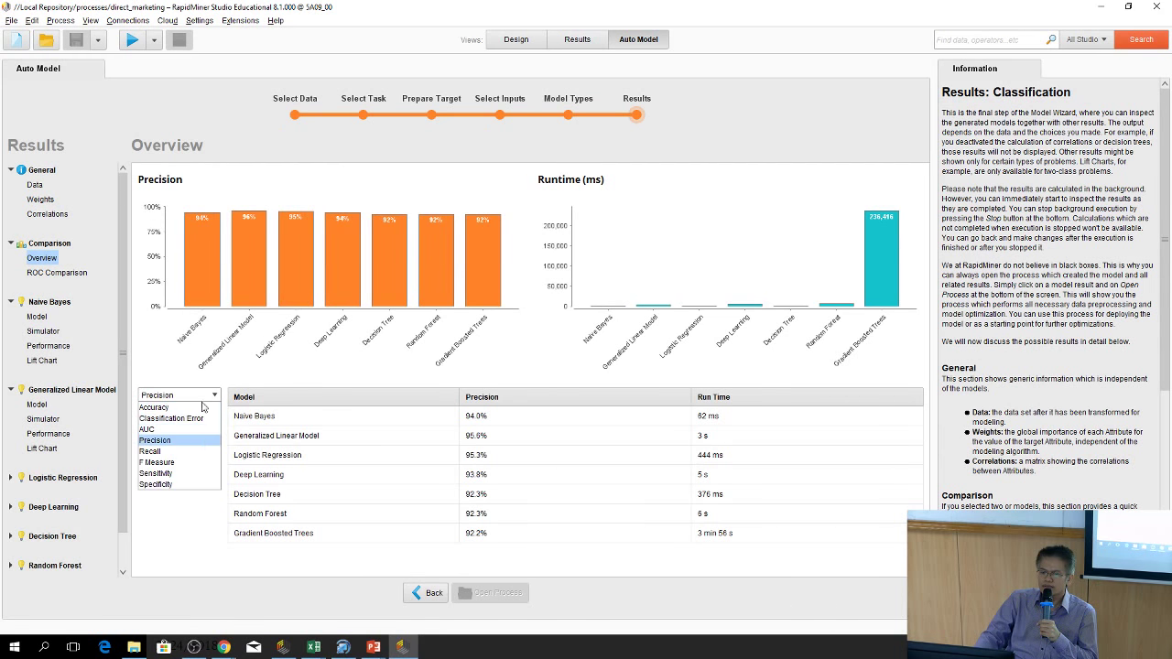
{"action": "left_click", "coordinate": [196, 451]}
{"action": "left_click", "coordinate": [198, 398]}
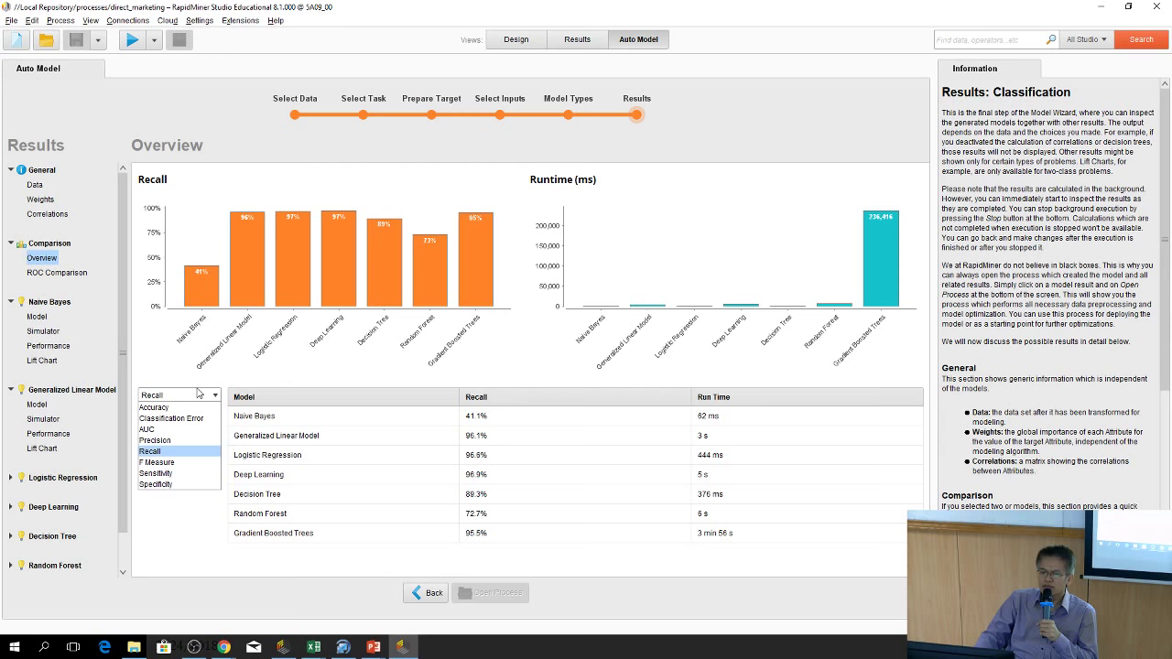
{"action": "left_click", "coordinate": [196, 463]}
{"action": "left_click", "coordinate": [197, 399]}
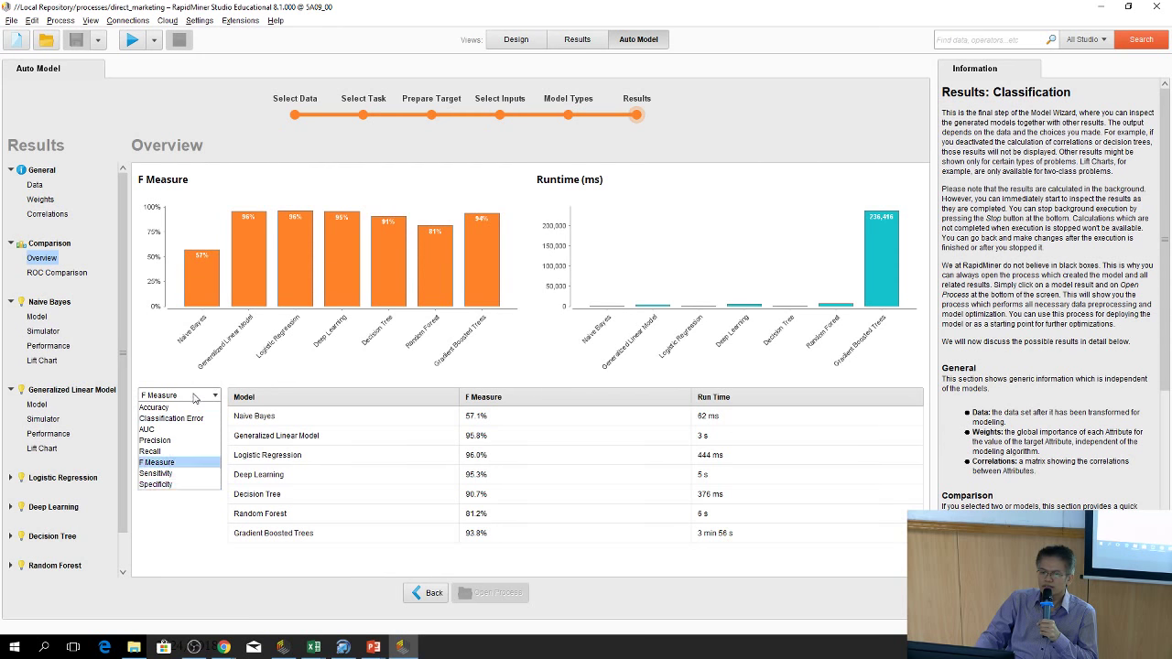
{"action": "left_click", "coordinate": [196, 474]}
{"action": "left_click", "coordinate": [194, 395]}
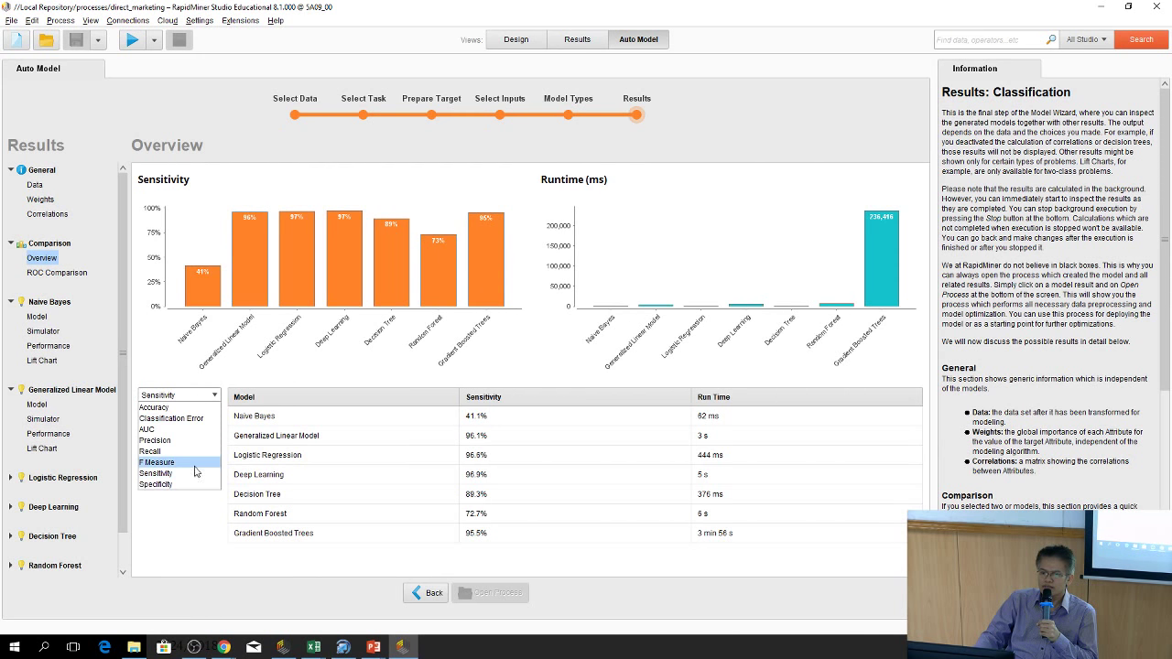
{"action": "left_click", "coordinate": [197, 474]}
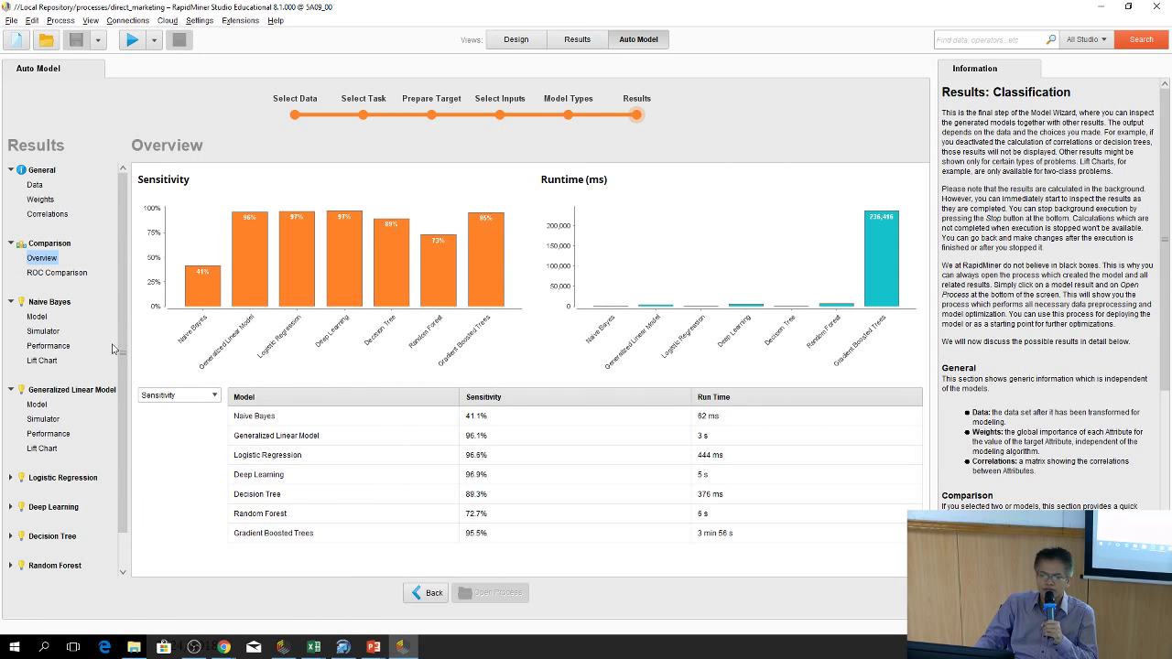
Show the ROC Comparison plotting all seven models' ROC curves on one chart
{"action": "left_click", "coordinate": [53, 275]}
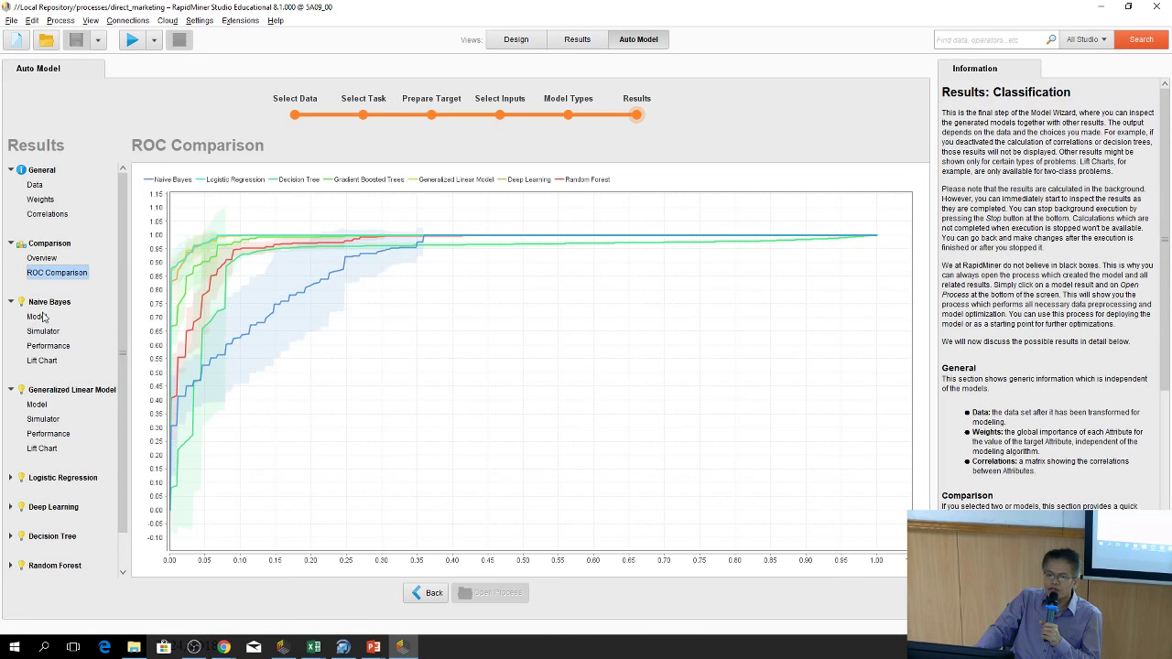
In the Naive Bayes model, plot class densities for Email, Gender, then Logins 4 weeks
{"action": "left_click", "coordinate": [37, 317]}
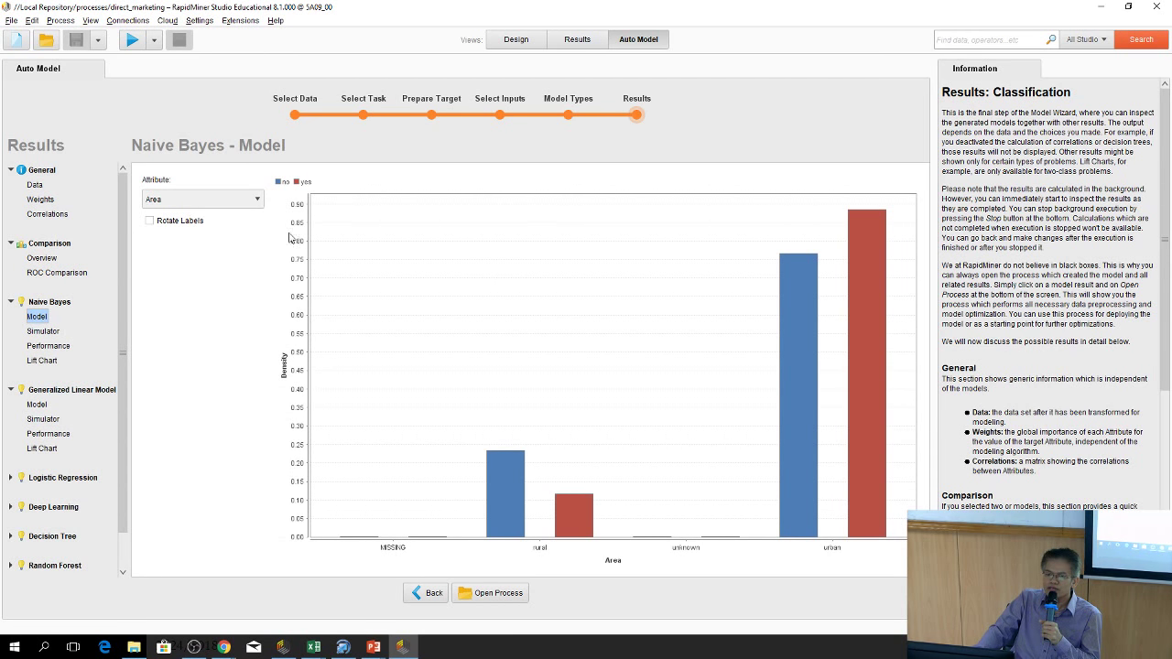
{"action": "left_click", "coordinate": [205, 199]}
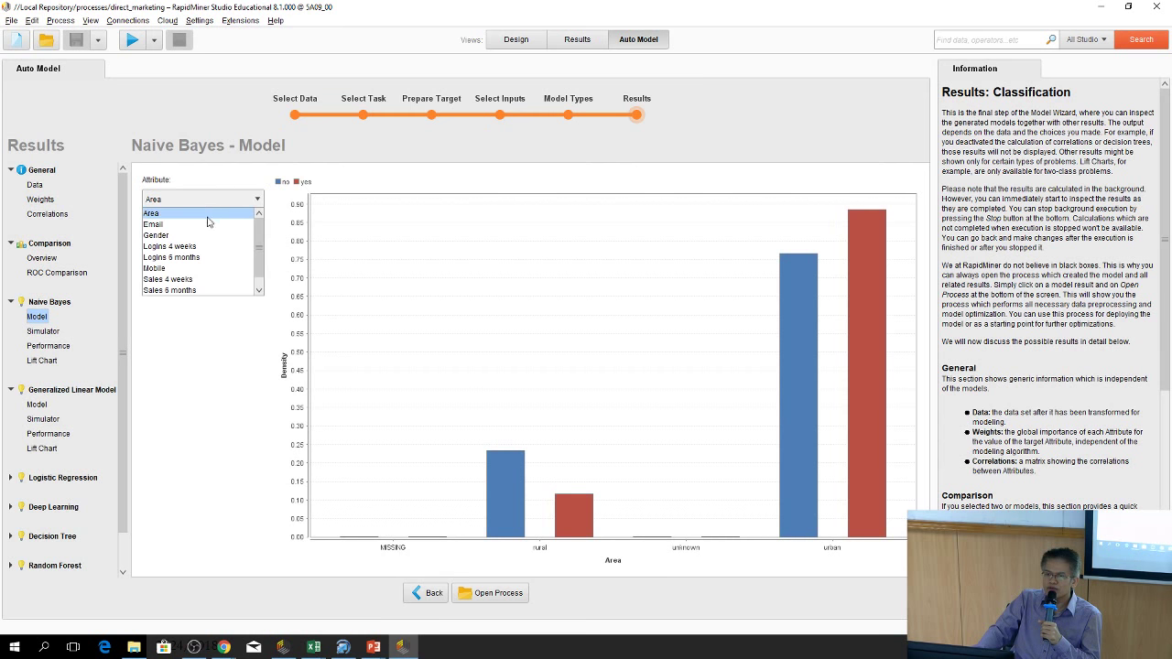
{"action": "left_click", "coordinate": [210, 226]}
{"action": "left_click", "coordinate": [225, 206]}
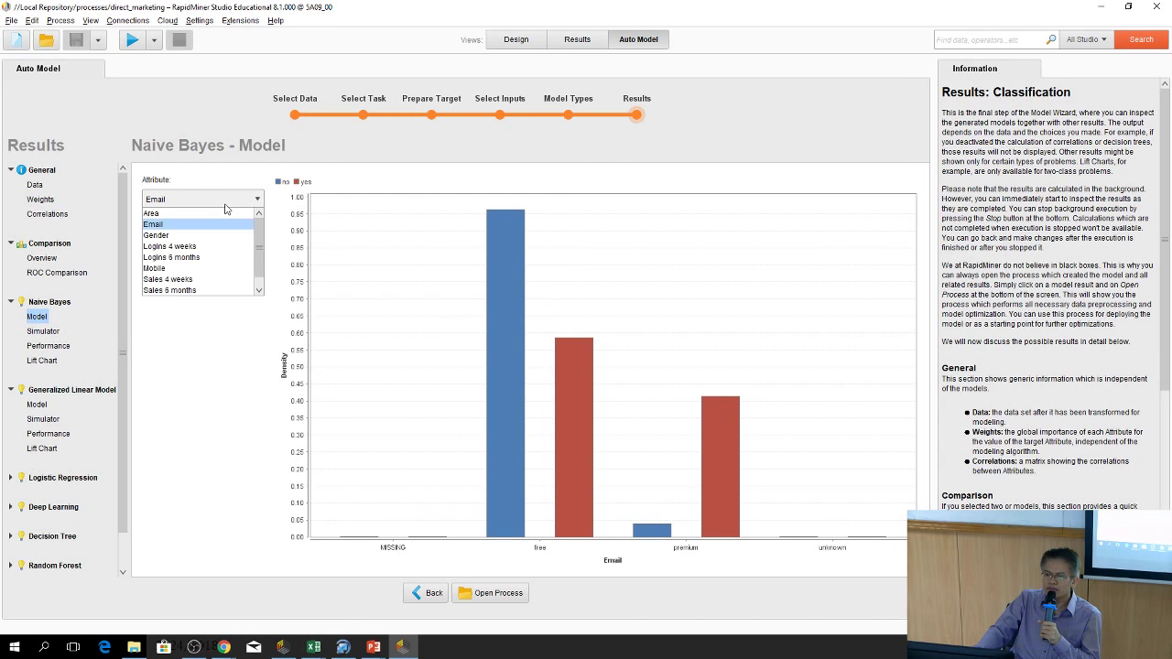
{"action": "left_click", "coordinate": [228, 235]}
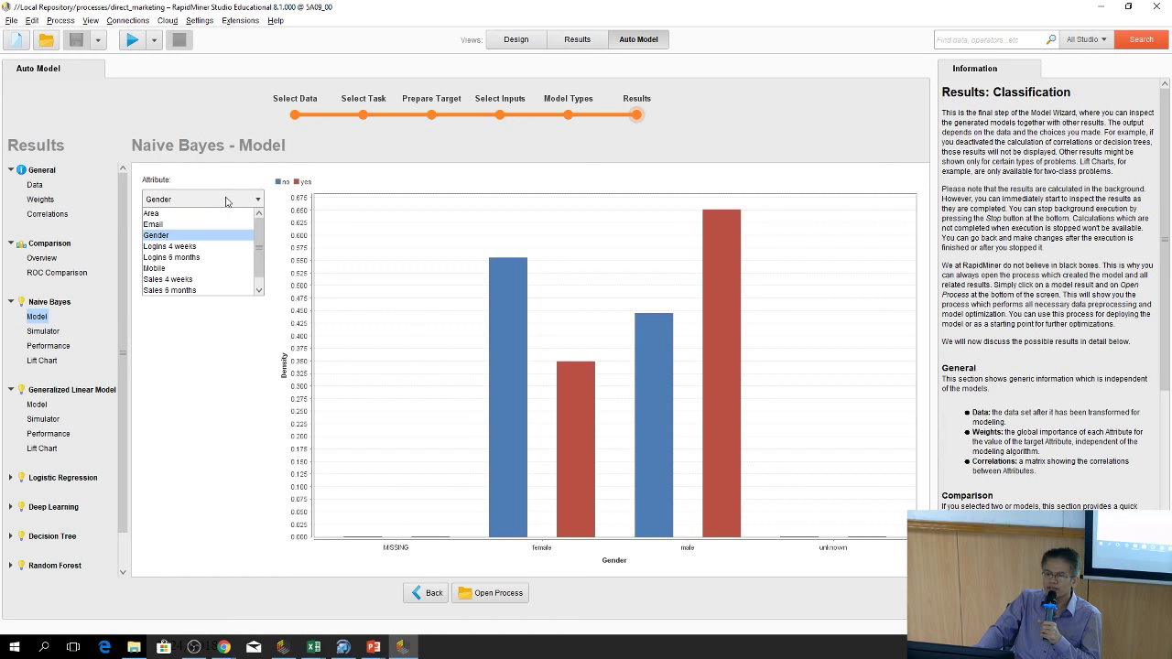
{"action": "left_click", "coordinate": [228, 203]}
{"action": "left_click", "coordinate": [223, 247]}
{"action": "left_click", "coordinate": [243, 203]}
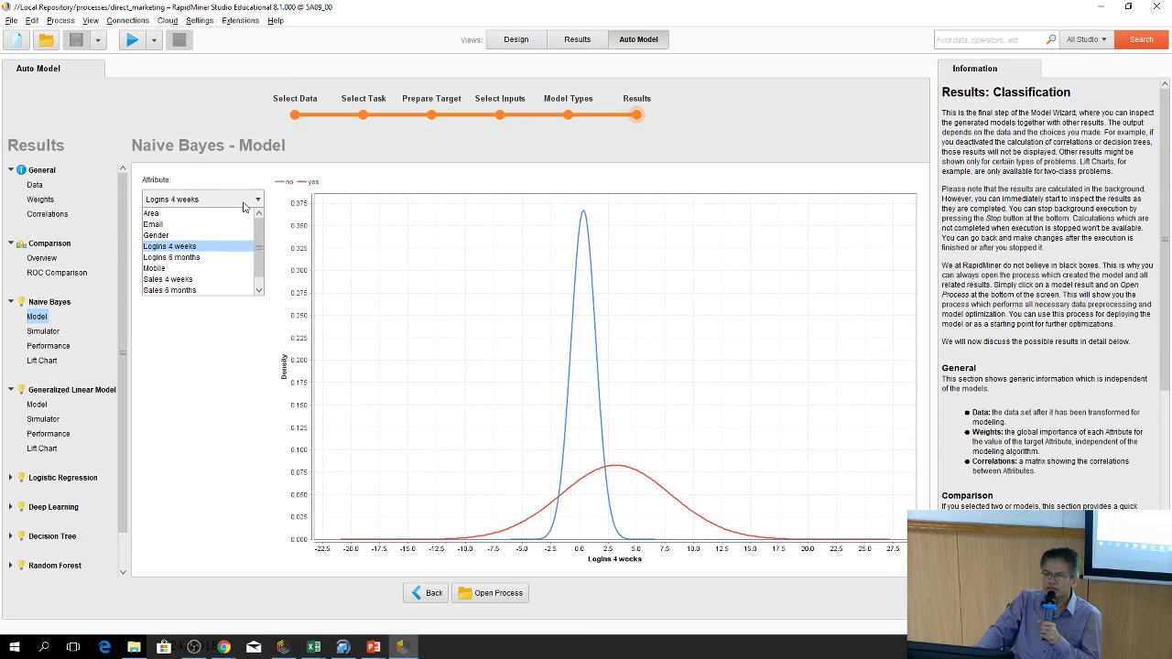
{"action": "left_click", "coordinate": [246, 204]}
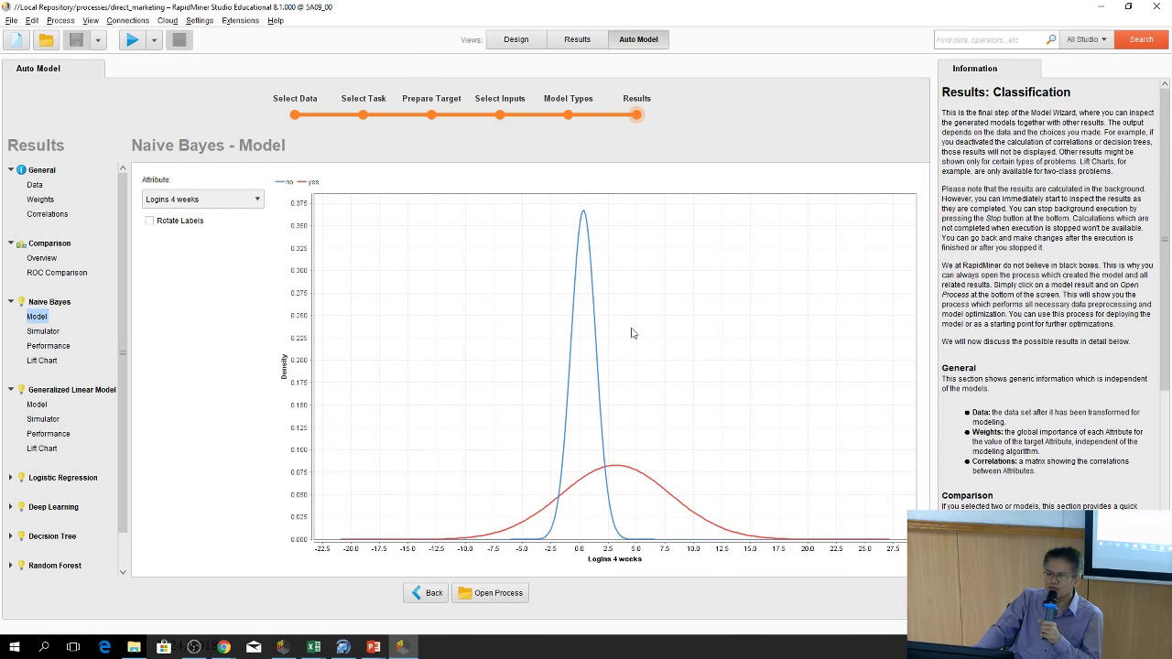
Plot Gender and Sales 6 months densities, then open the Naive Bayes Simulator
{"action": "left_click", "coordinate": [214, 201]}
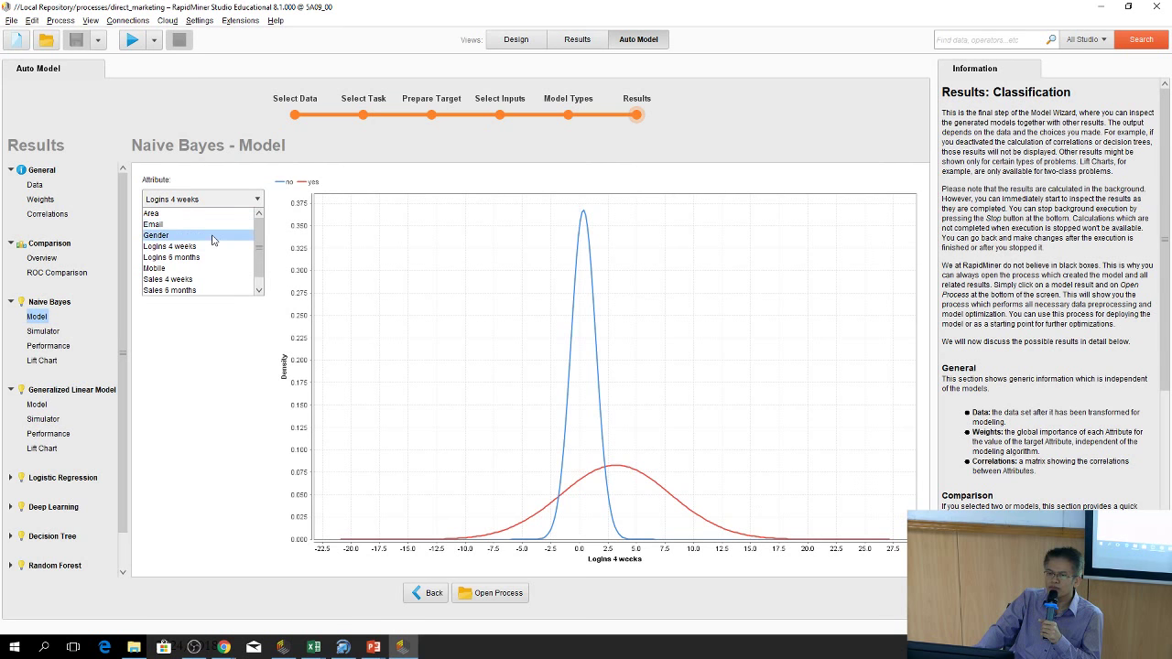
{"action": "left_click", "coordinate": [213, 236]}
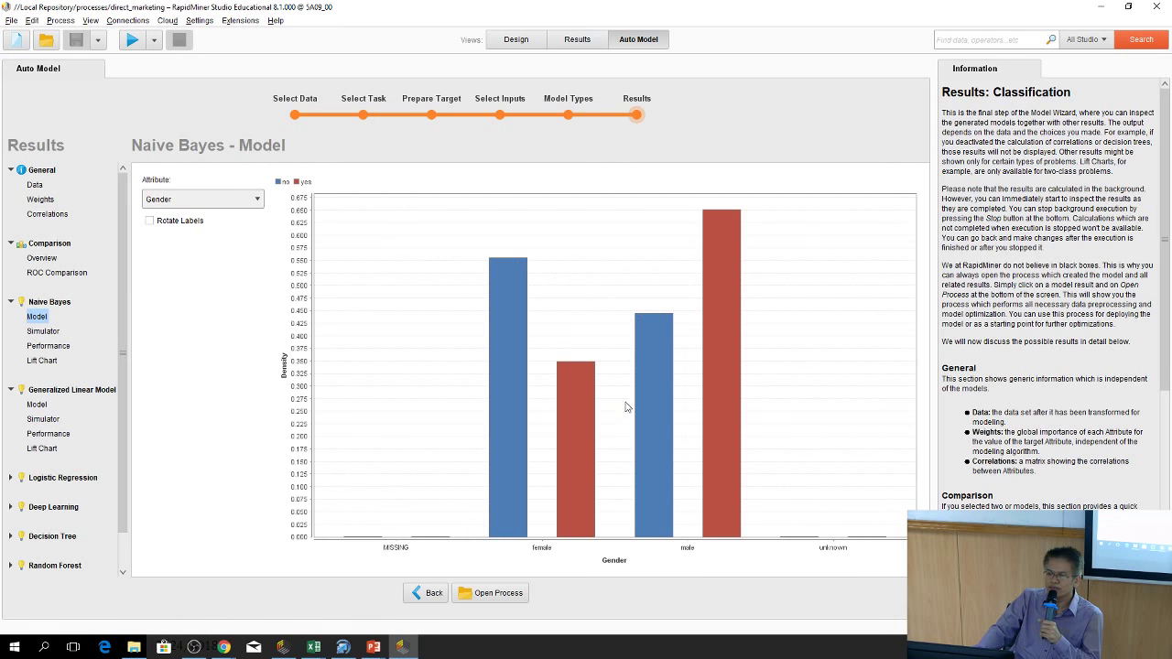
{"action": "left_click", "coordinate": [213, 200]}
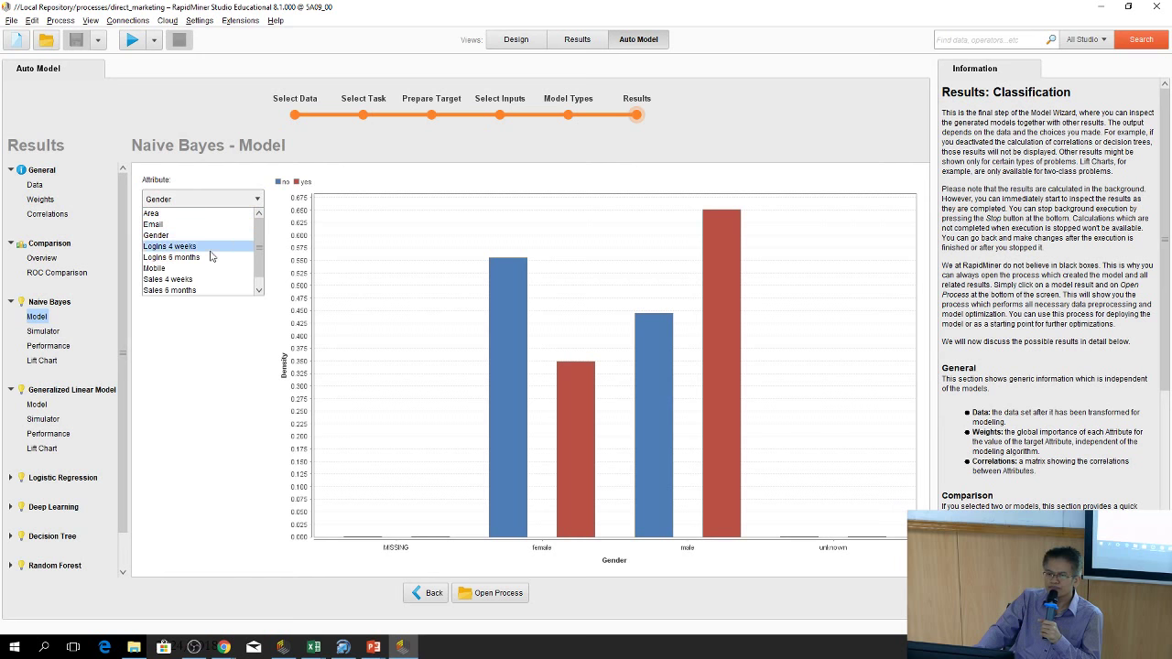
{"action": "left_click", "coordinate": [201, 291]}
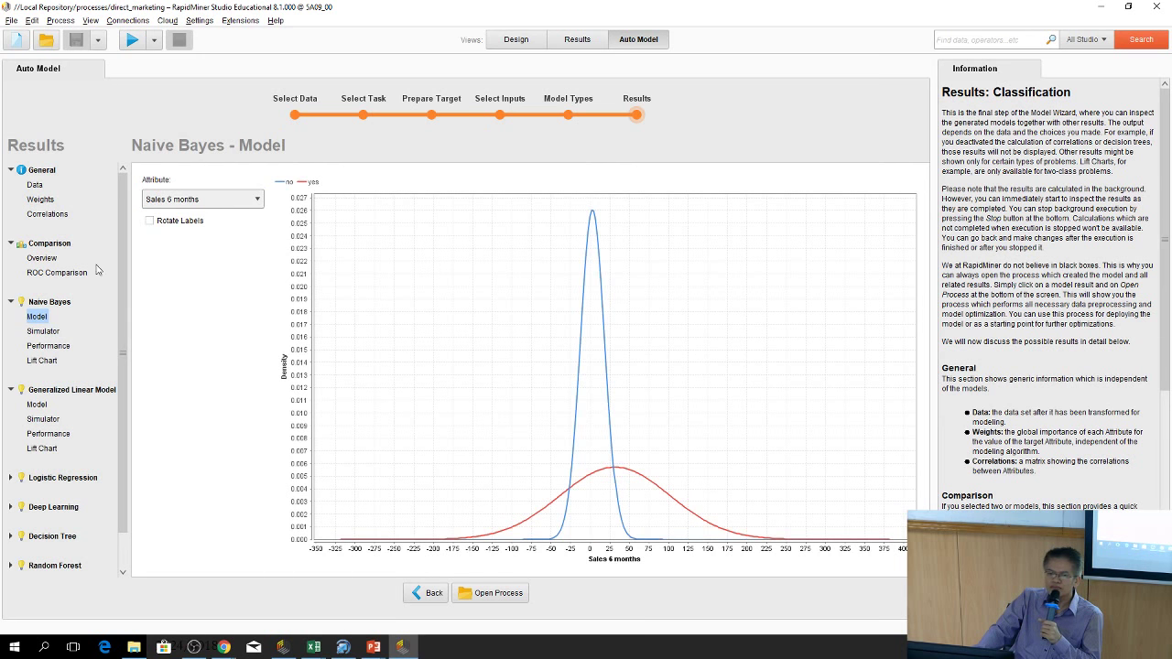
{"action": "left_click", "coordinate": [43, 331]}
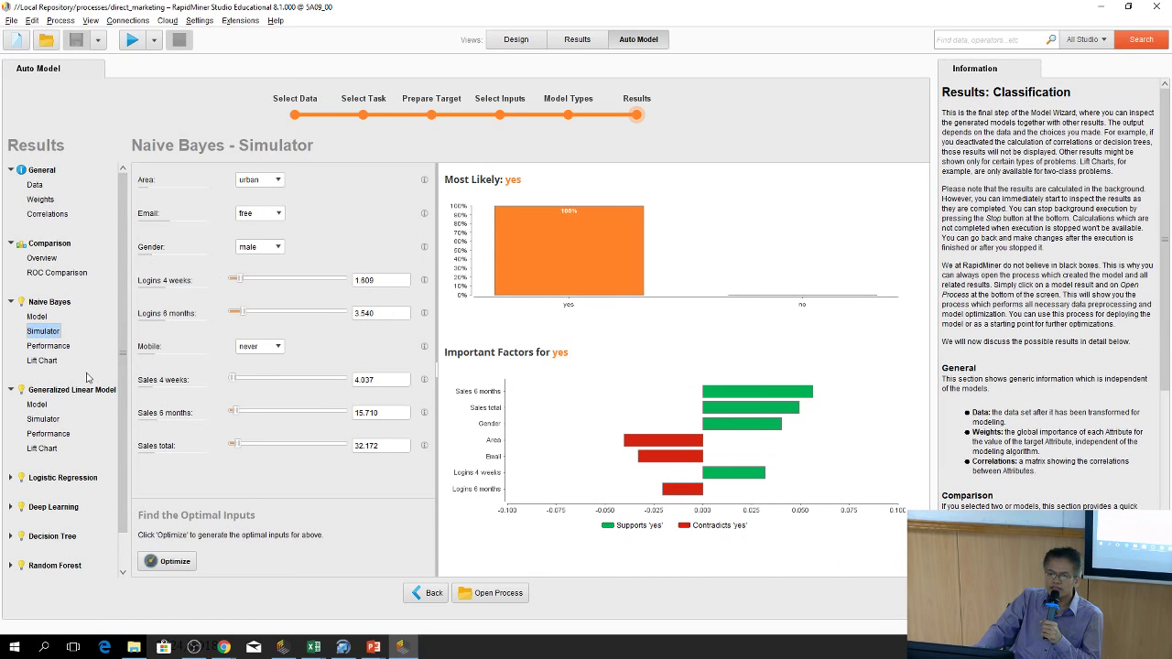